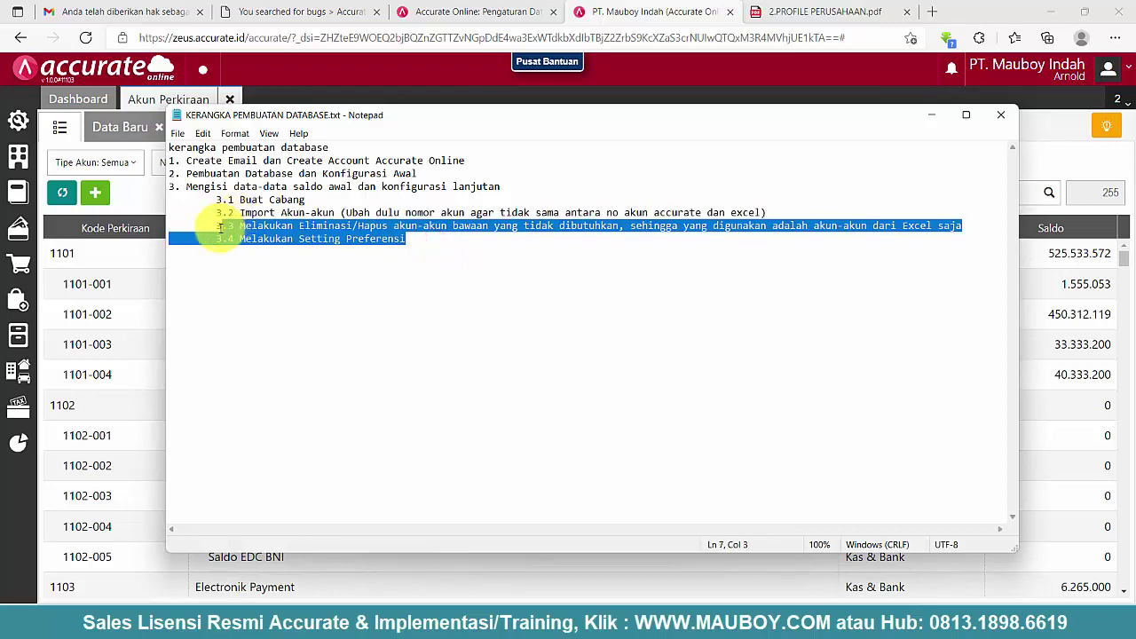
# - Bring the chart of accounts forward, review it from Kas through Bank, and open Piutang Usaha IDR (110301)
pyautogui.click(759, 78)
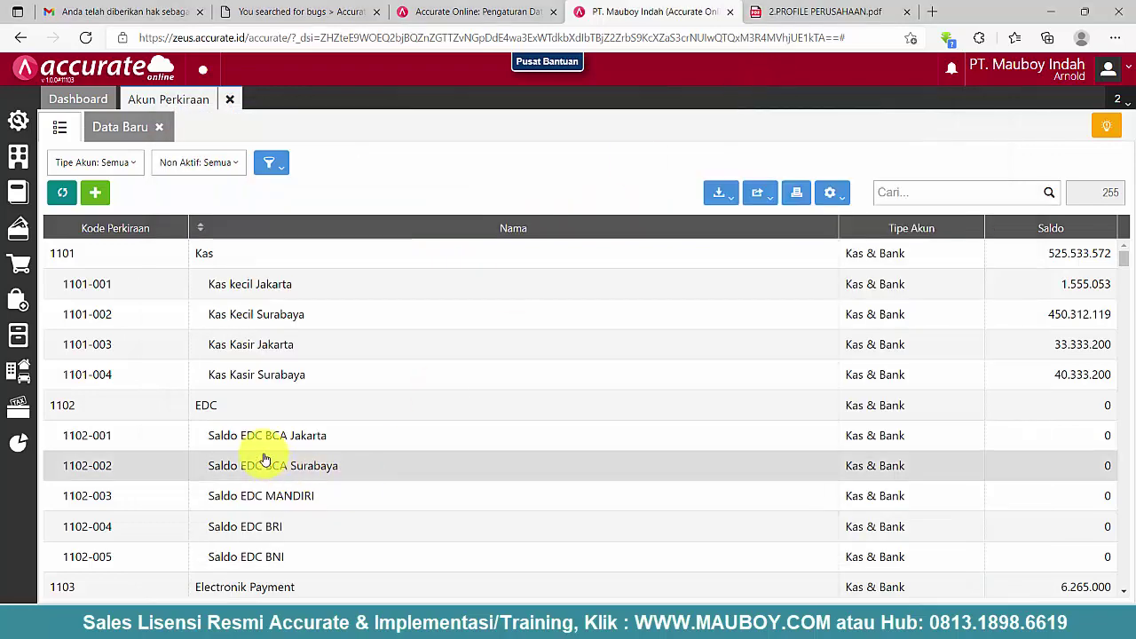
pyautogui.scroll(-3, 223, 436)
pyautogui.scroll(-4, 193, 456)
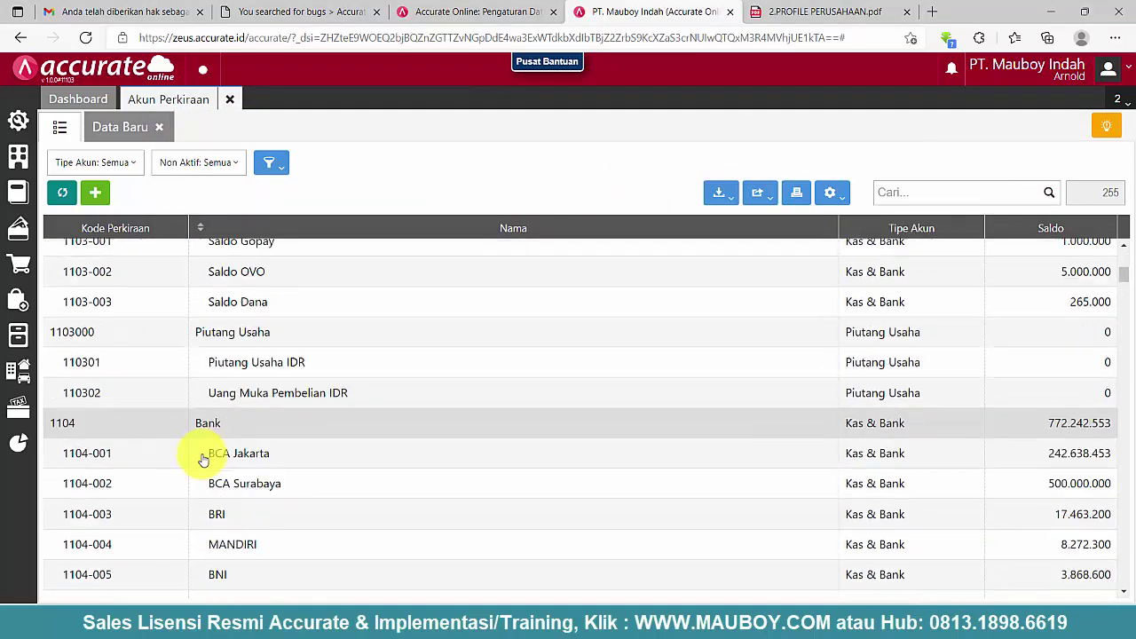
pyautogui.scroll(-2, 169, 492)
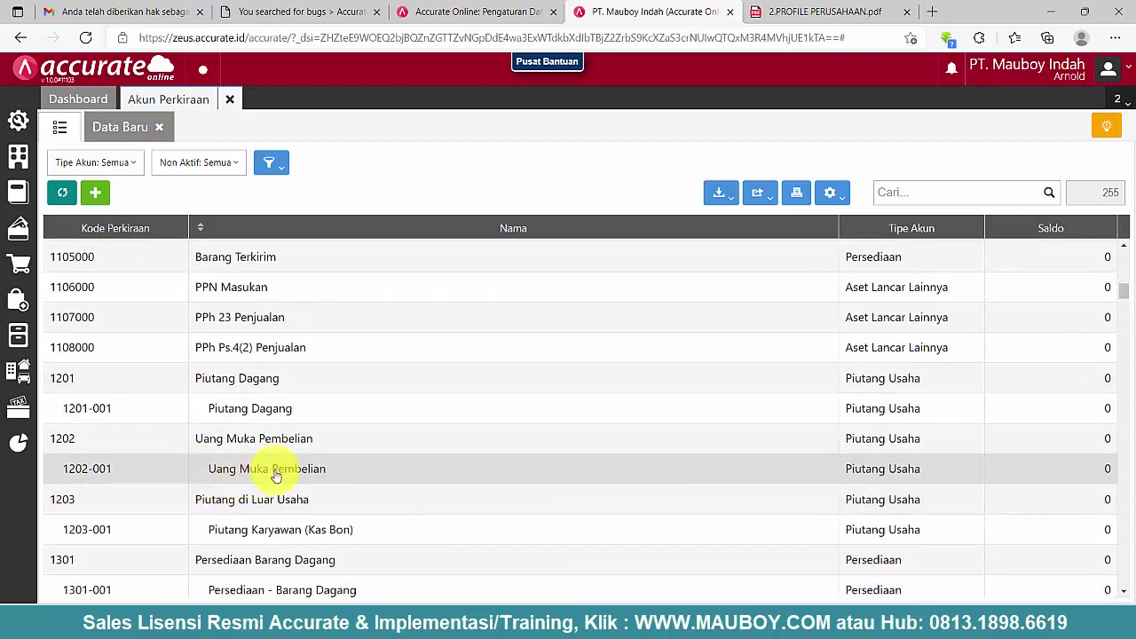
pyautogui.scroll(8, 329, 351)
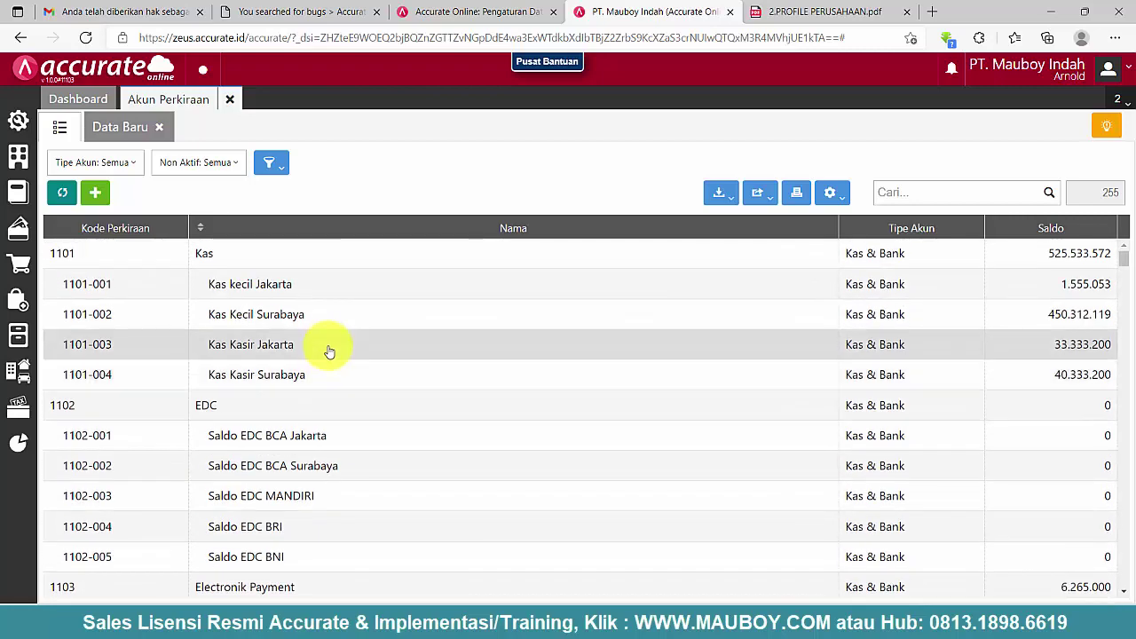
pyautogui.scroll(-2, 317, 492)
pyautogui.scroll(-2, 317, 497)
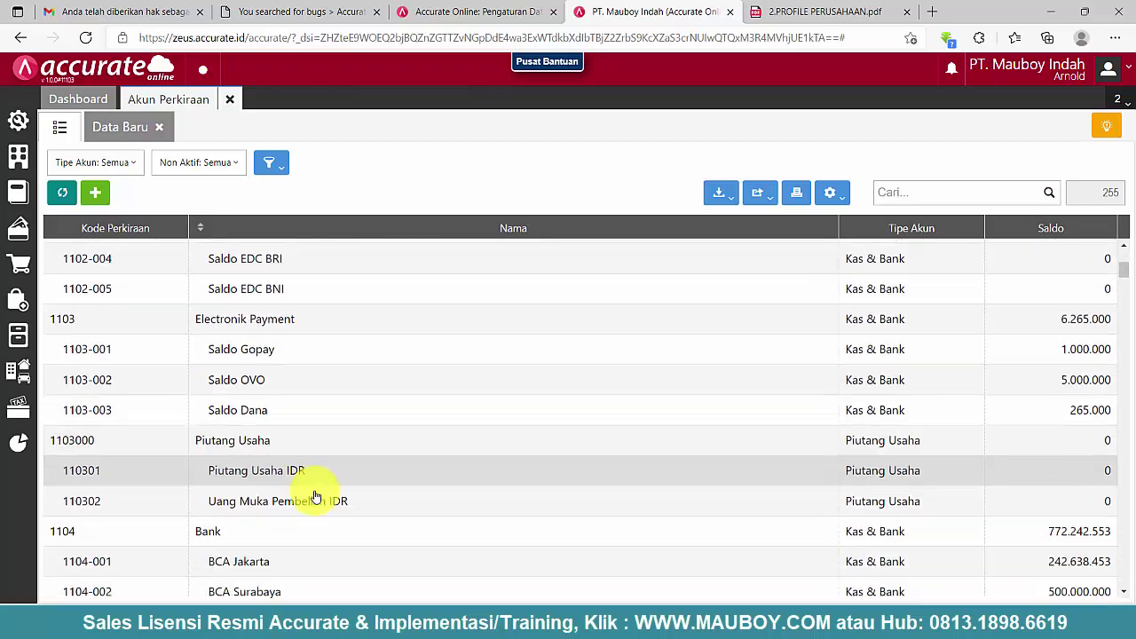
pyautogui.click(266, 417)
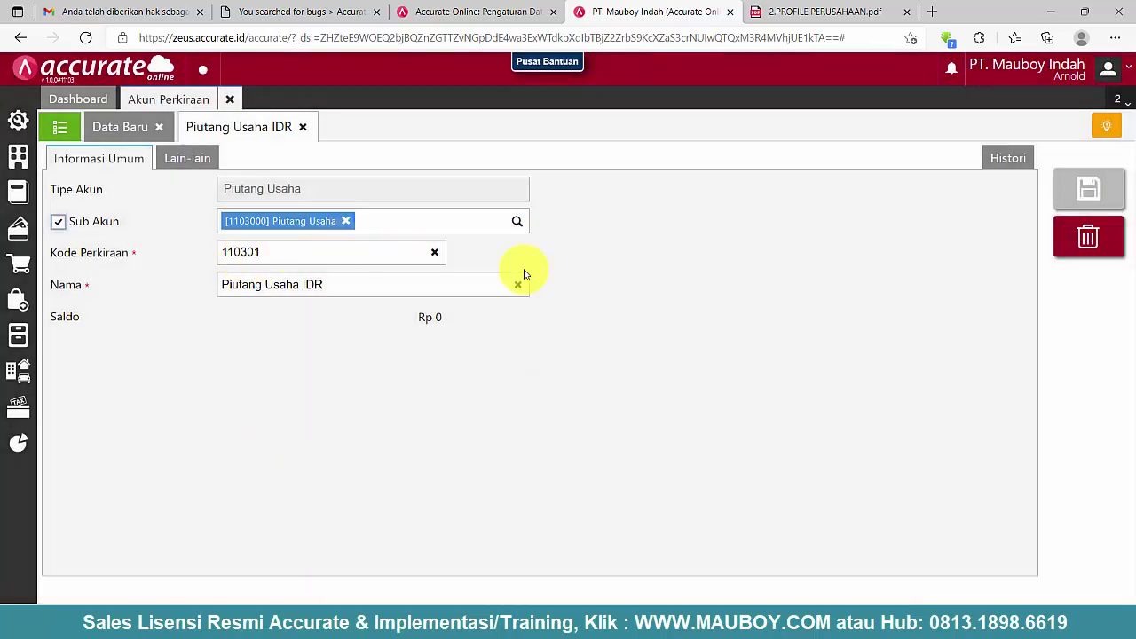
# - Try deleting Piutang Usaha IDR, dismiss the 'used in Mata Uang' error, and return to the Notepad outline
pyautogui.click(1098, 253)
pyautogui.click(731, 358)
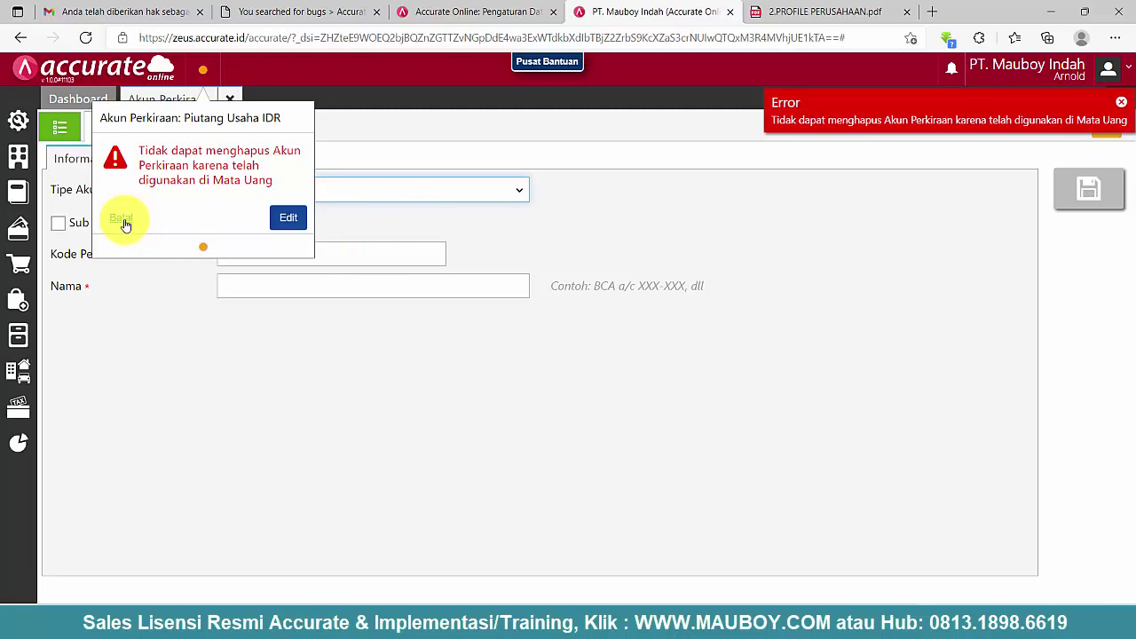
pyautogui.click(123, 220)
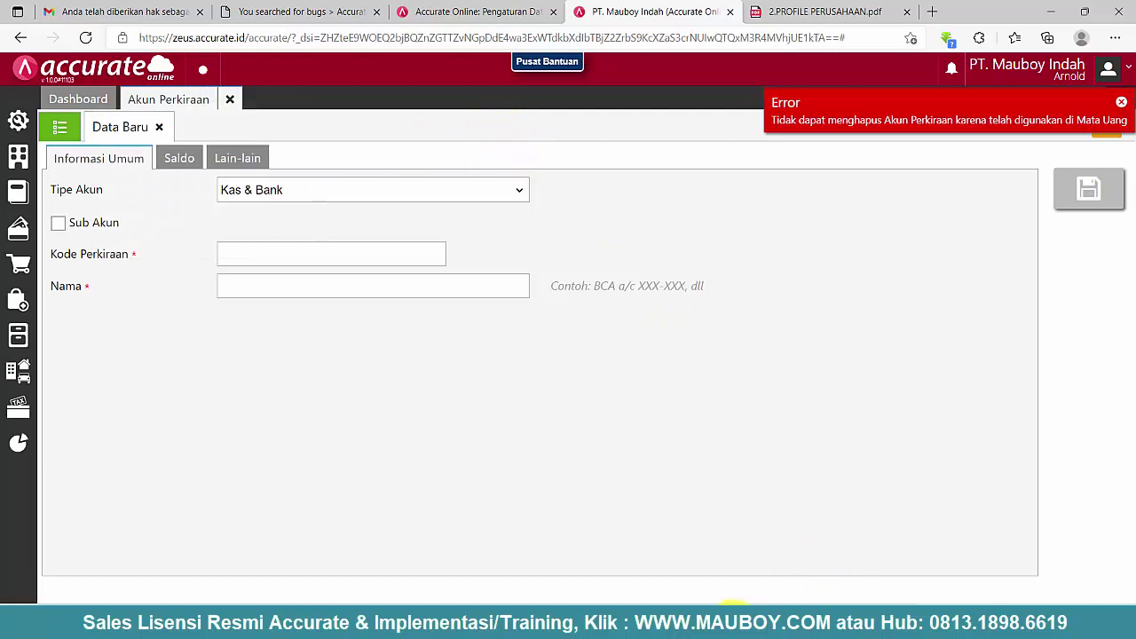
pyautogui.click(735, 612)
pyautogui.click(354, 251)
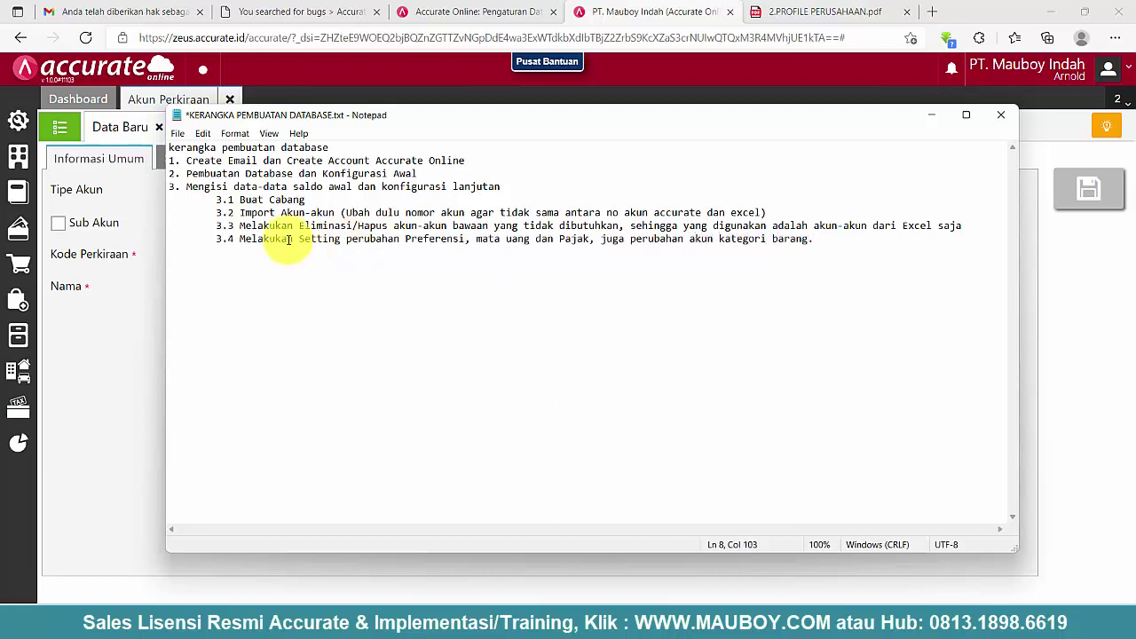
# - Return from the updated Notepad outline to the Accurate new-account form (Kas & Bank type)
pyautogui.click(138, 348)
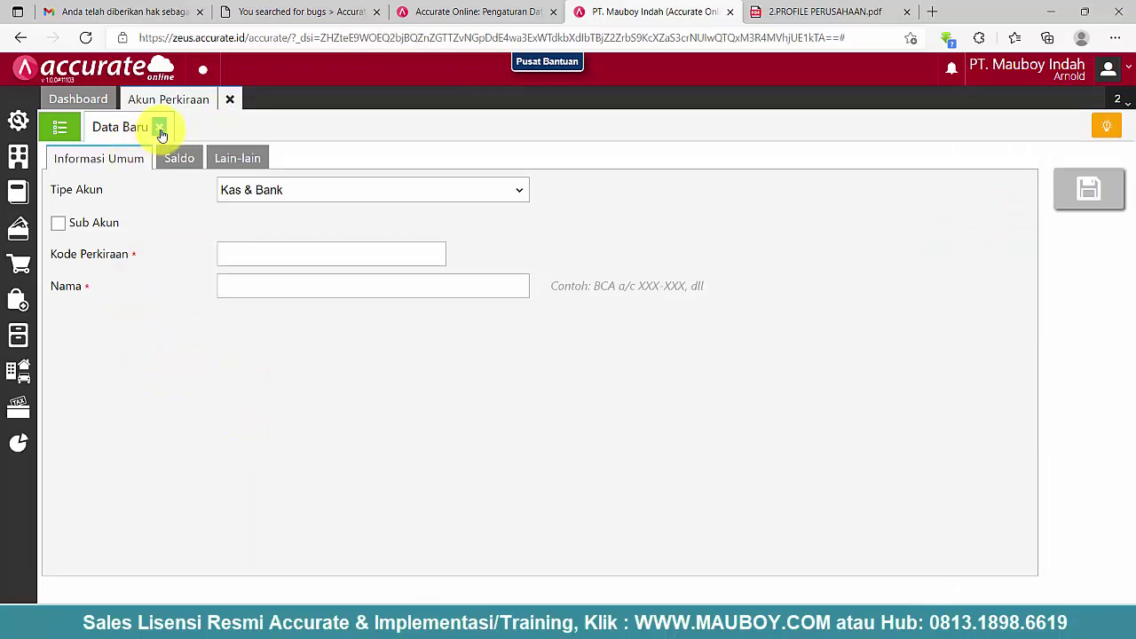
# - Close the blank new-account form and reopen the Piutang Usaha IDR account
pyautogui.click(159, 128)
pyautogui.scroll(5, 256, 301)
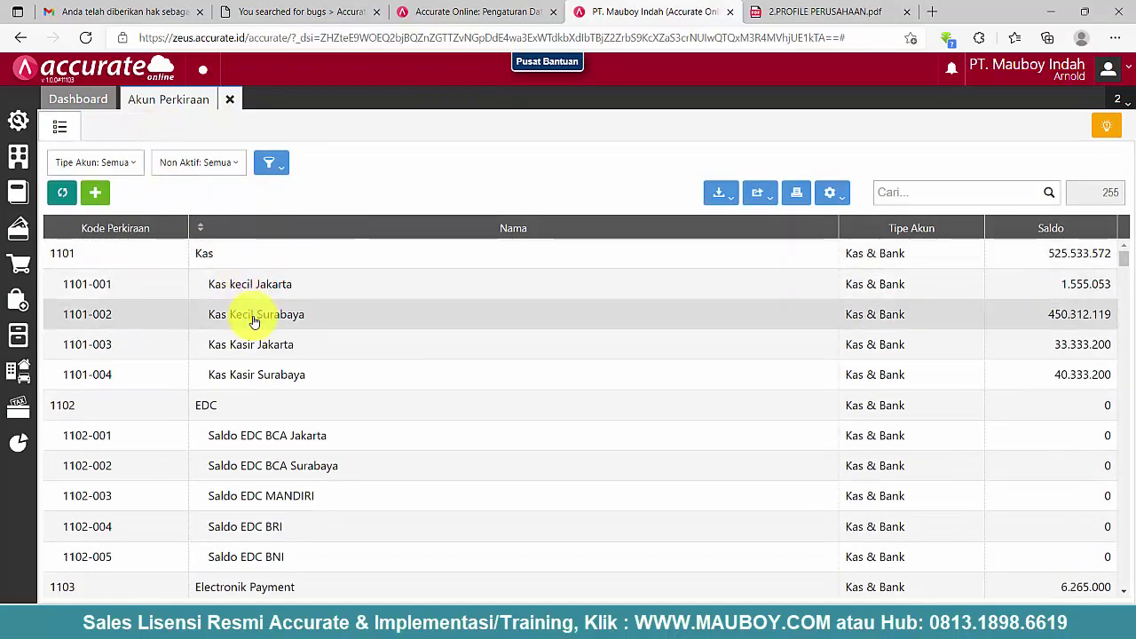
pyautogui.scroll(-3, 255, 321)
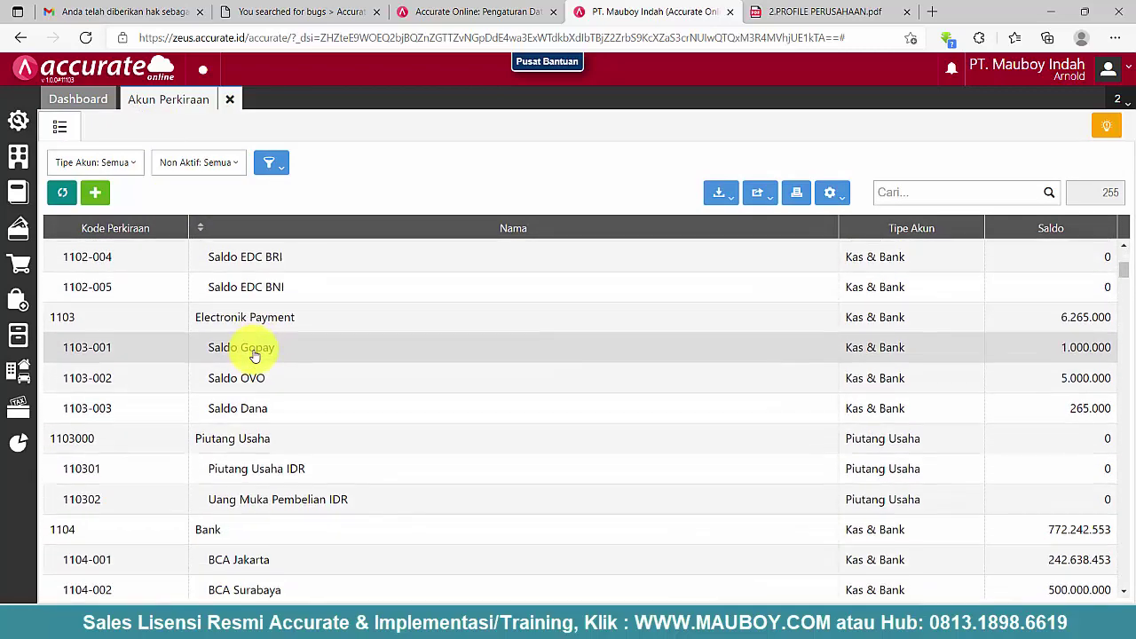
pyautogui.scroll(-1, 255, 355)
pyautogui.click(267, 425)
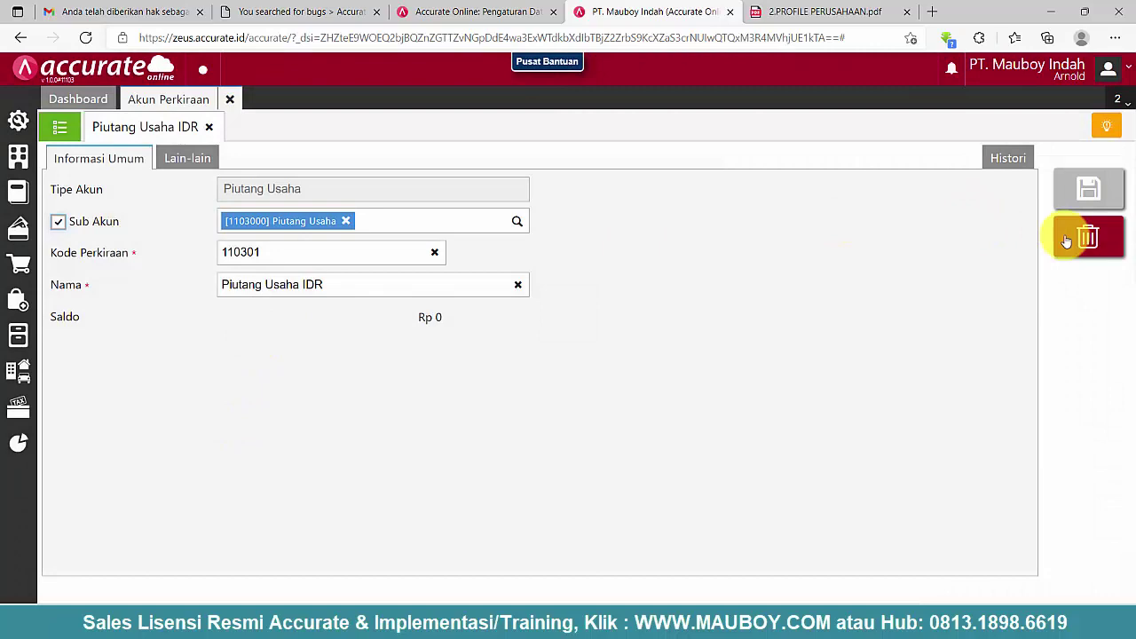
# - Try deleting Piutang Usaha IDR again and dismiss the Mata Uang usage error
pyautogui.click(1081, 237)
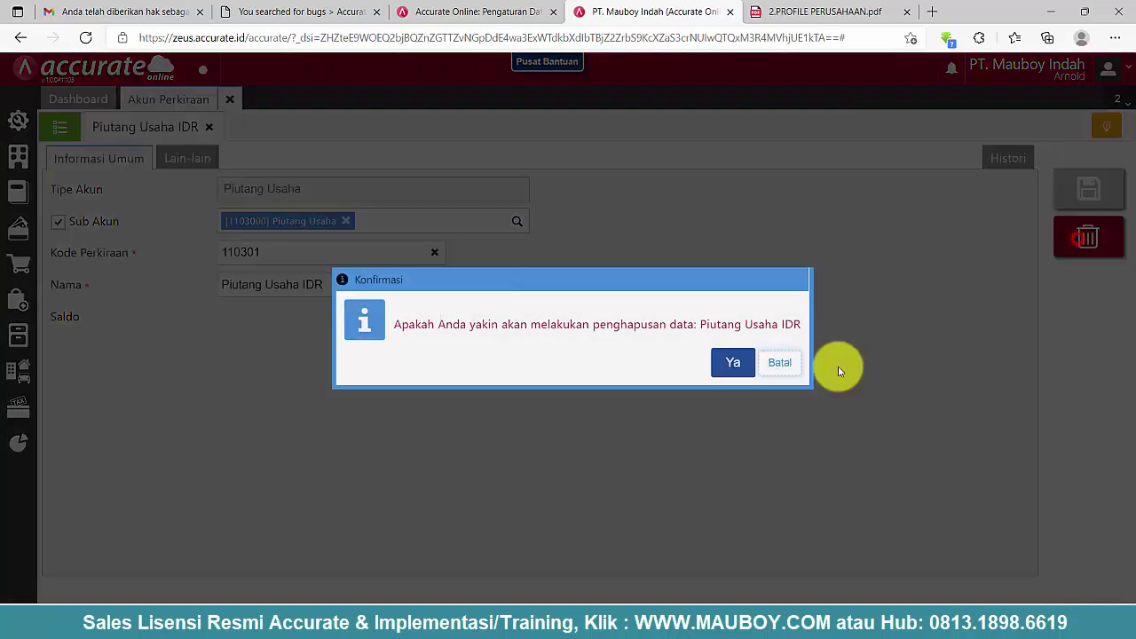
pyautogui.click(730, 364)
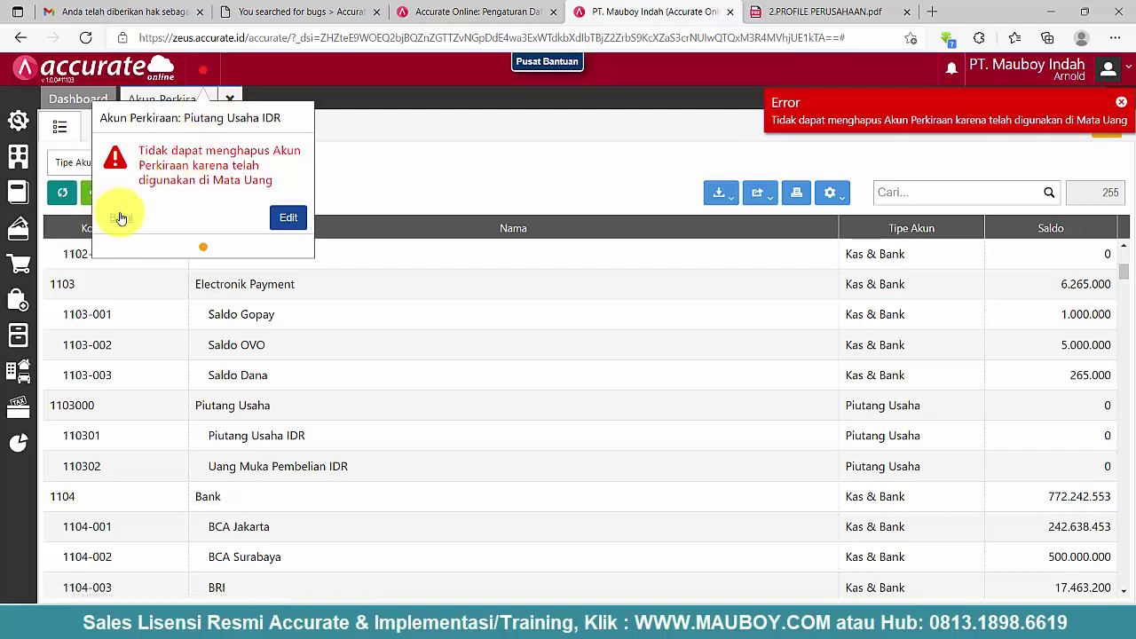
pyautogui.click(121, 219)
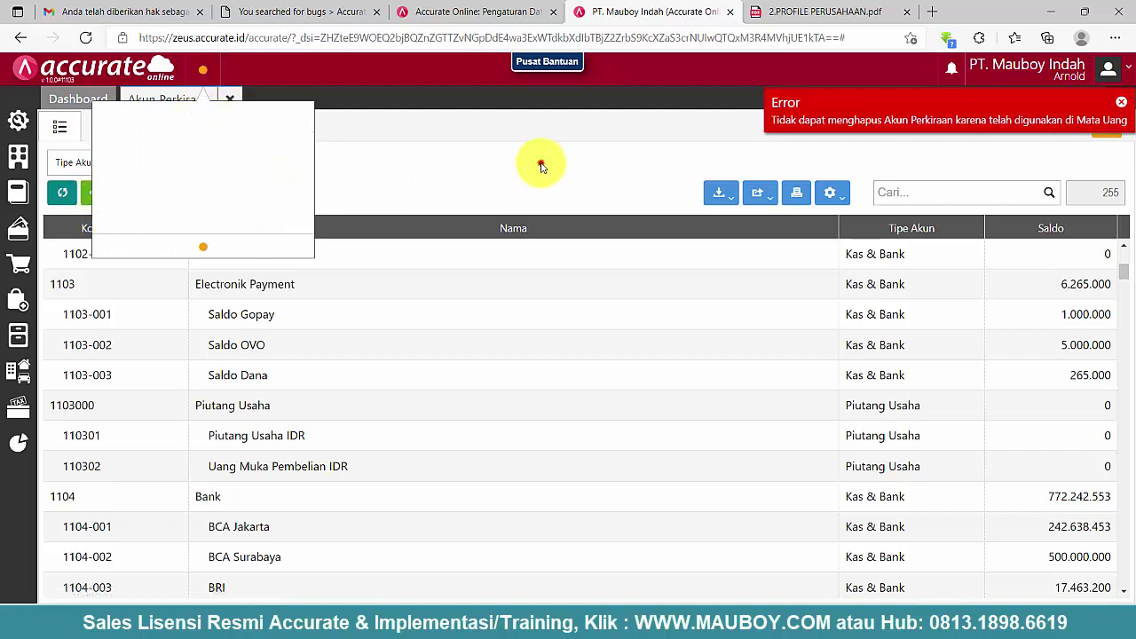
# - Enable Multi Mata Uang and Pajak under Preferensi > Fitur and save the preferences
pyautogui.click(13, 165)
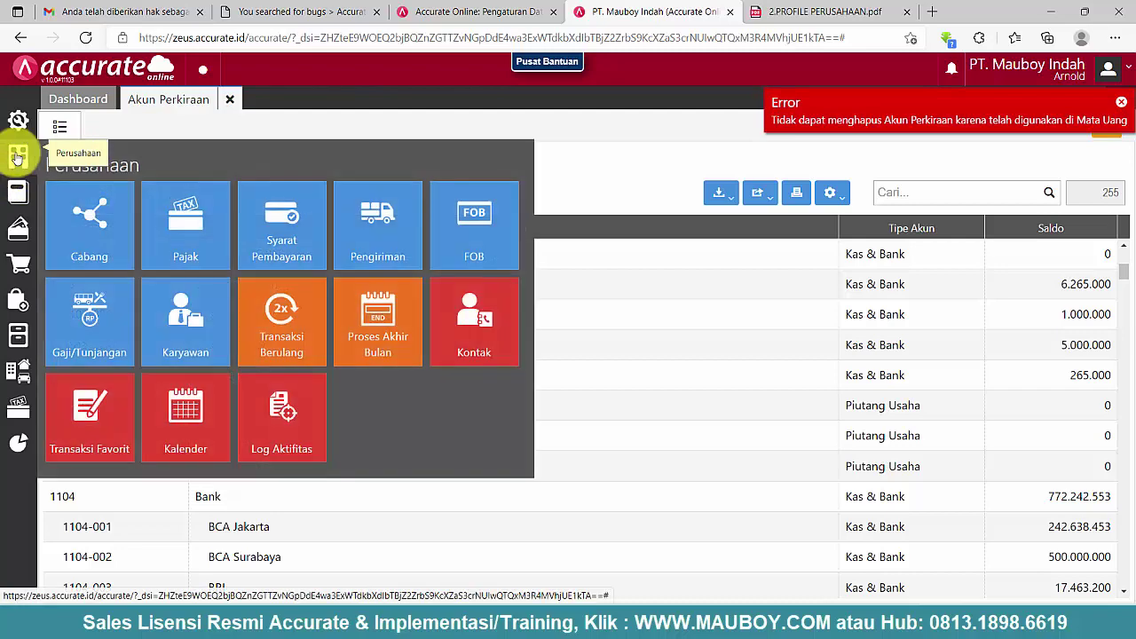
pyautogui.click(17, 120)
pyautogui.click(79, 178)
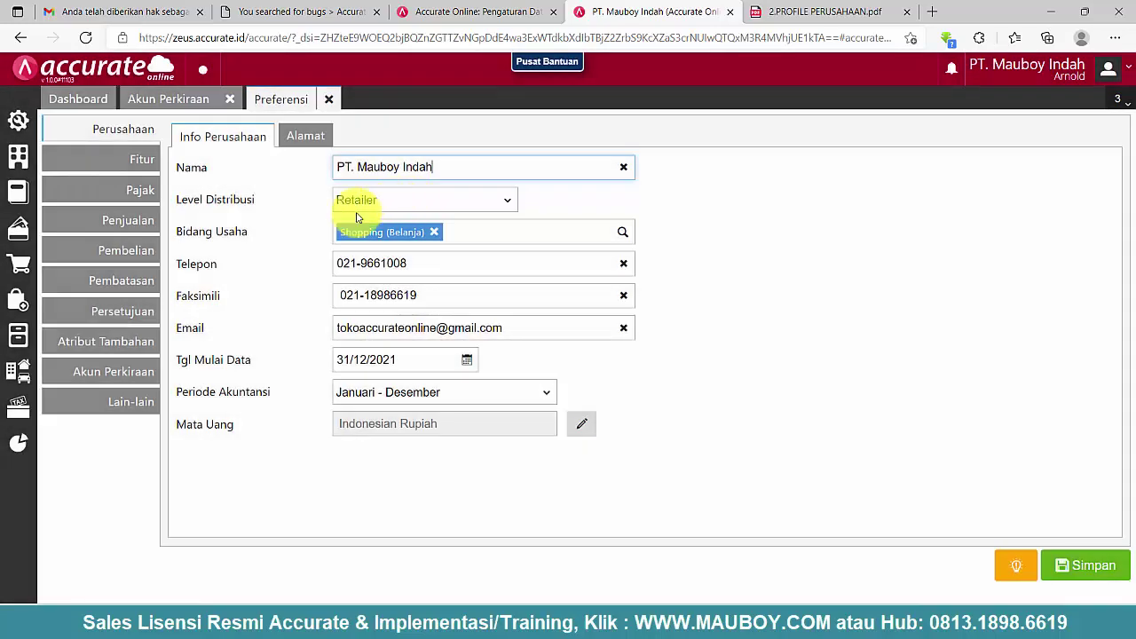
pyautogui.click(133, 160)
pyautogui.click(221, 222)
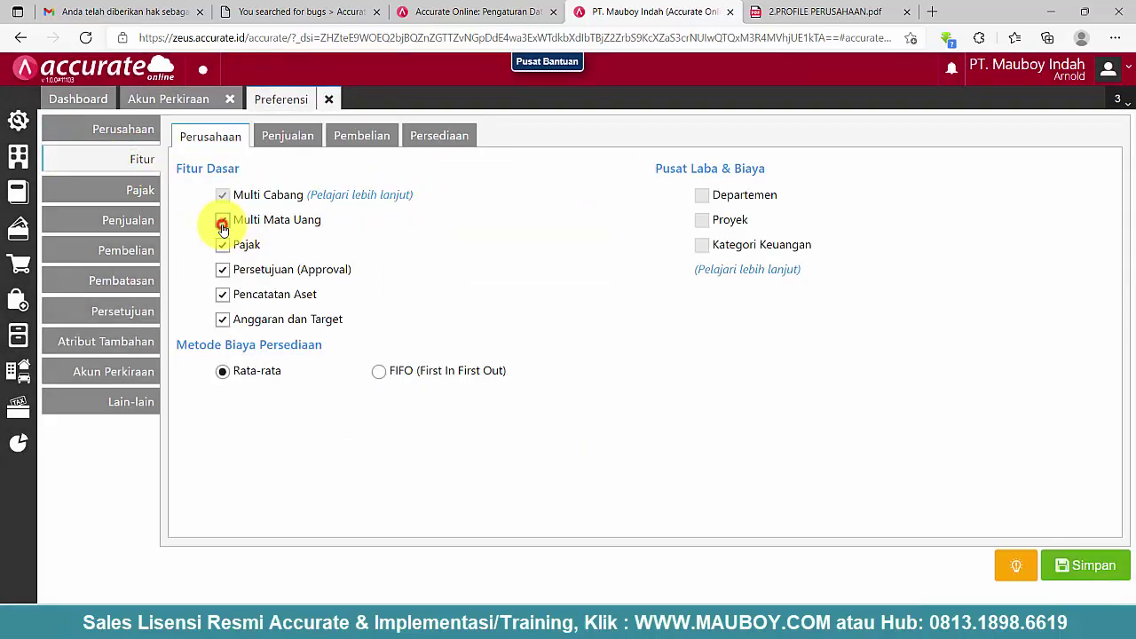
pyautogui.click(221, 244)
pyautogui.click(1090, 570)
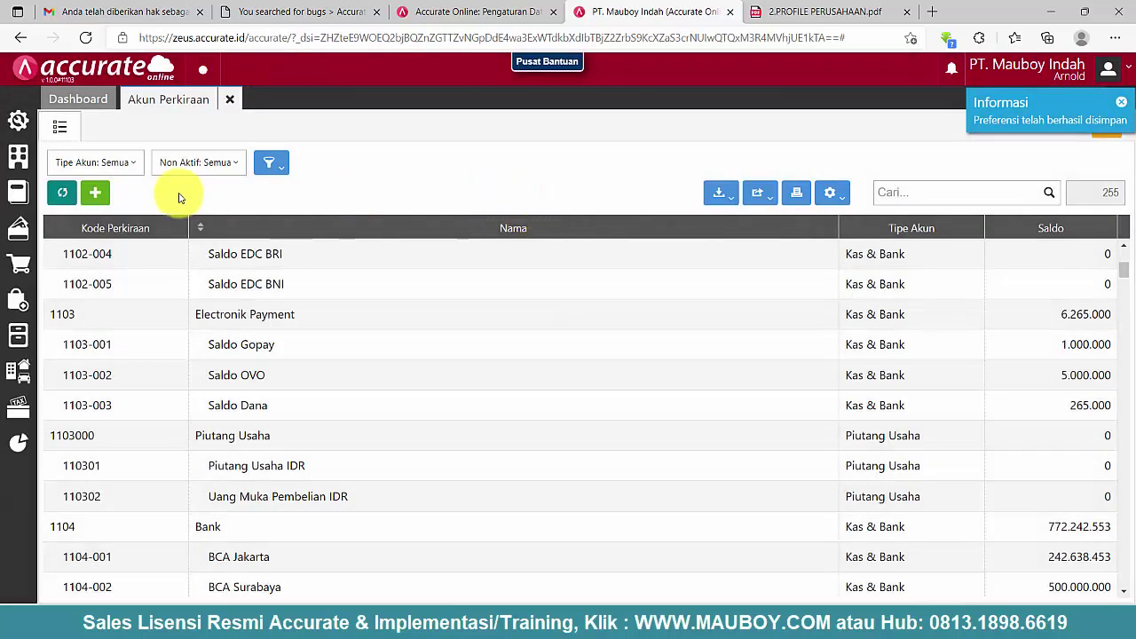
# - Open the Mata Uang list and the Indonesian Rupiah (IDR, Rp) currency record
pyautogui.click(18, 191)
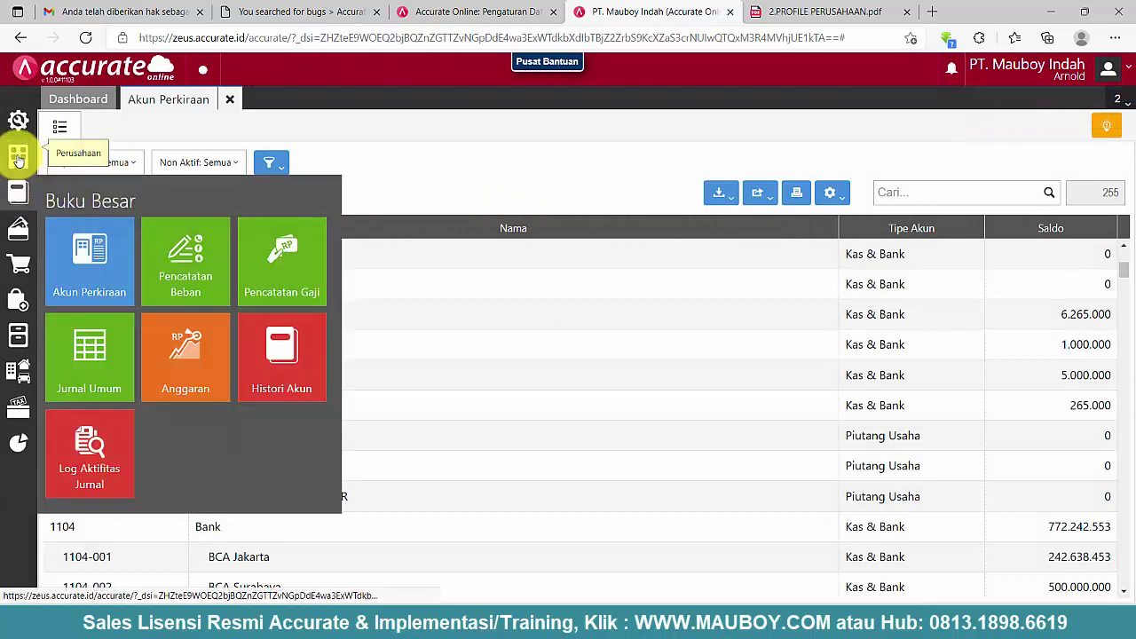
pyautogui.click(18, 157)
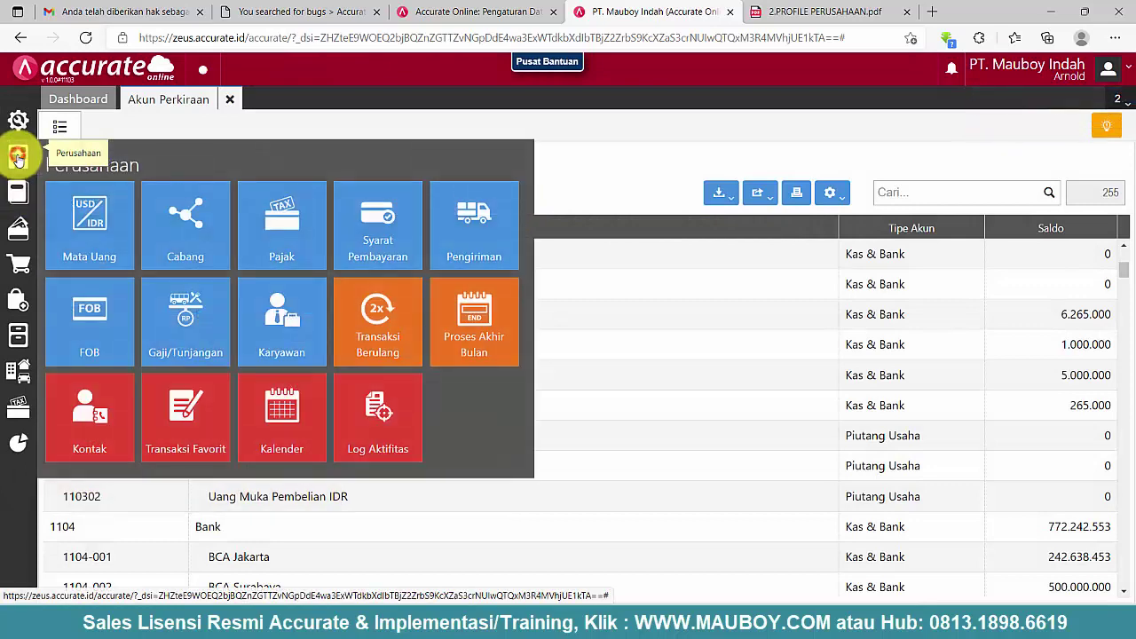
pyautogui.click(106, 247)
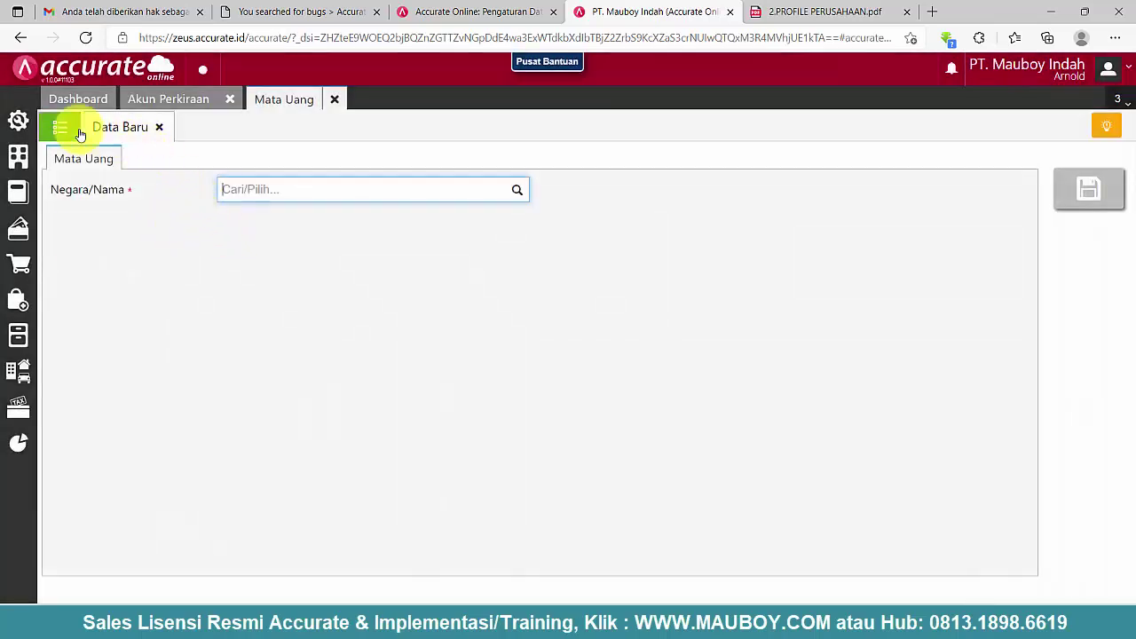
pyautogui.click(59, 127)
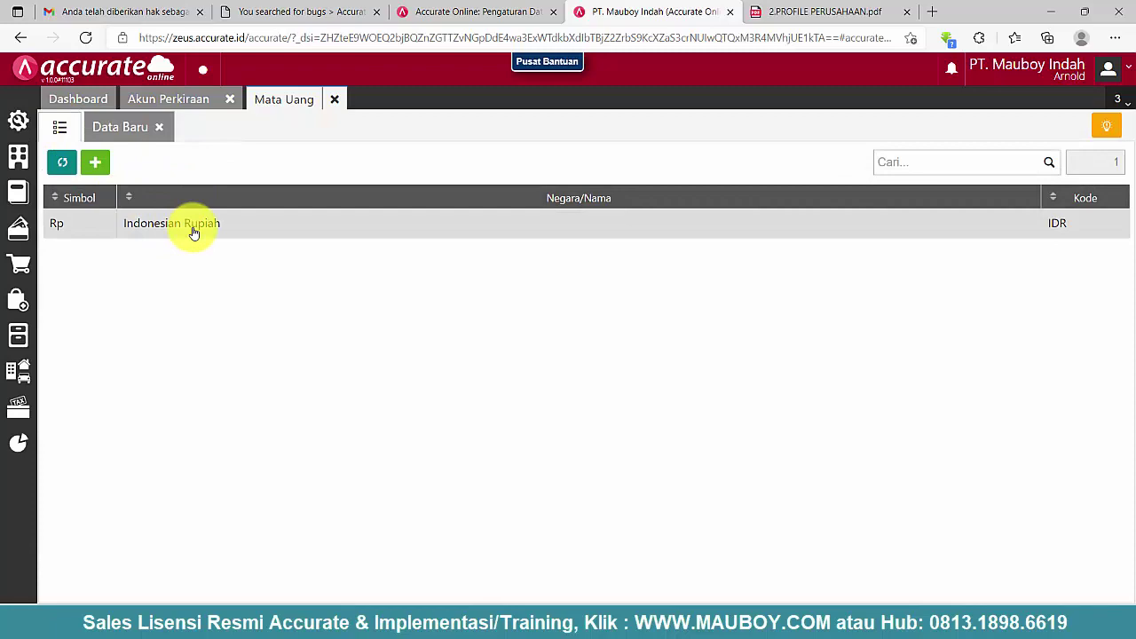
pyautogui.click(194, 234)
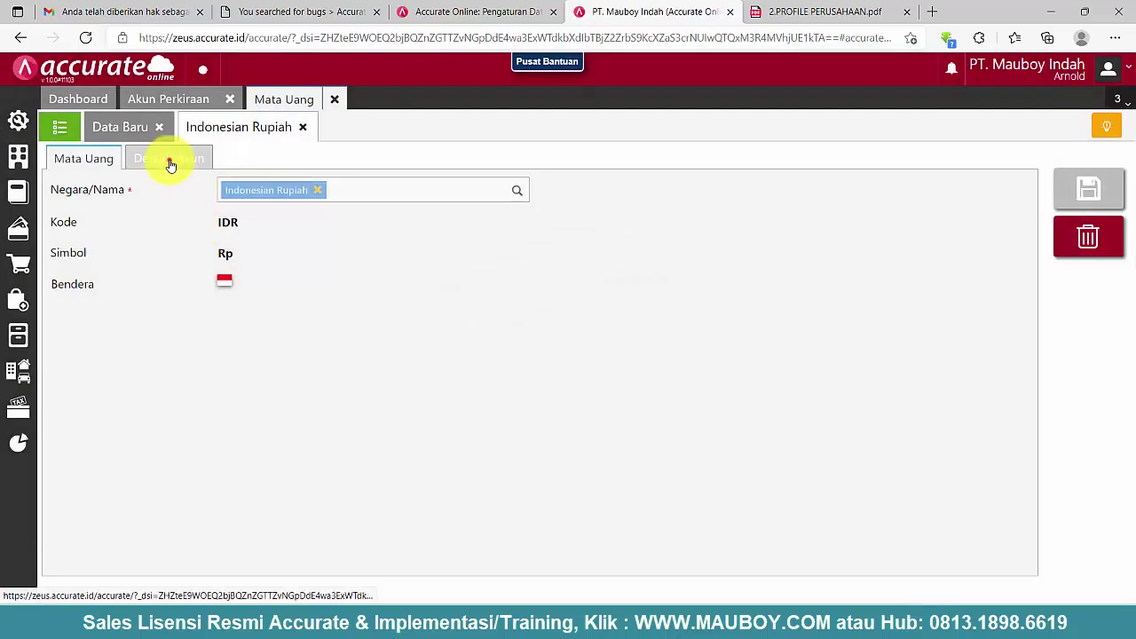
# - Remove Piutang Usaha IDR from Rupiah's Akun Piutang Usaha default, then go back to the account list
pyautogui.click(170, 163)
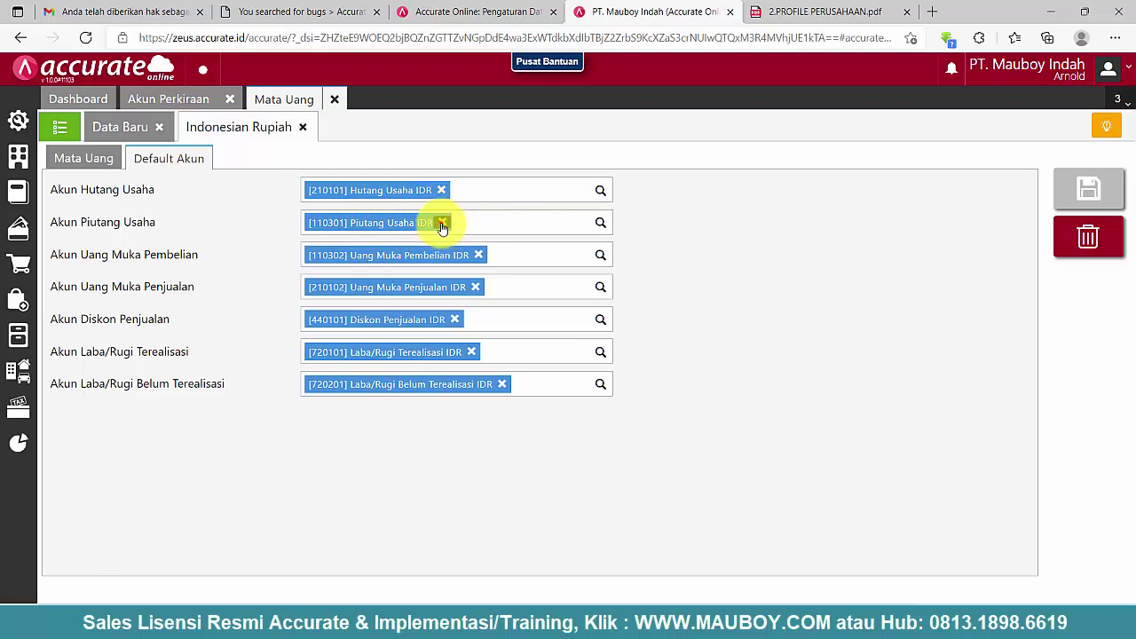
pyautogui.click(441, 223)
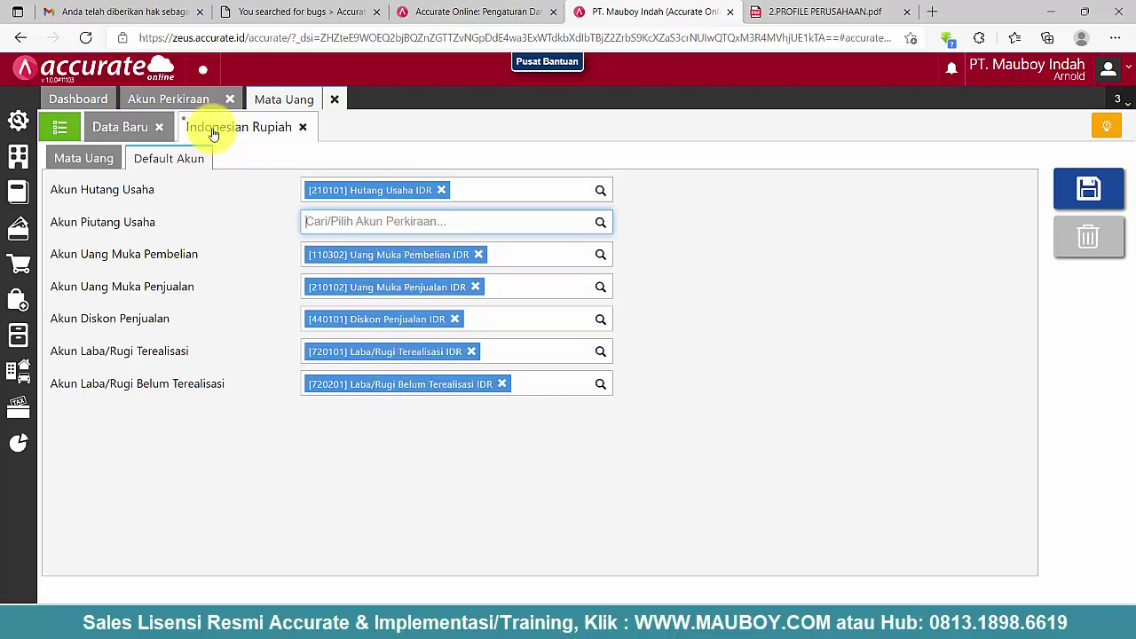
pyautogui.click(189, 98)
# - Try deleting Uang Muka Pembelian IDR (110302), dismiss the Mata Uang usage error, and return to Rupiah defaults
pyautogui.scroll(-3, 299, 486)
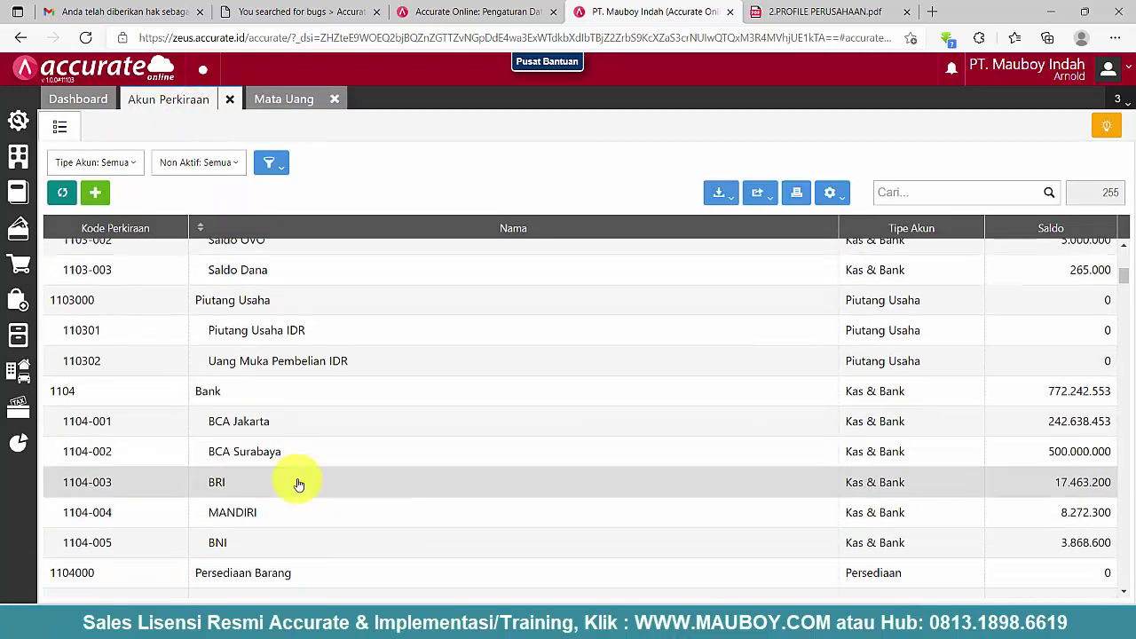
pyautogui.scroll(3, 299, 485)
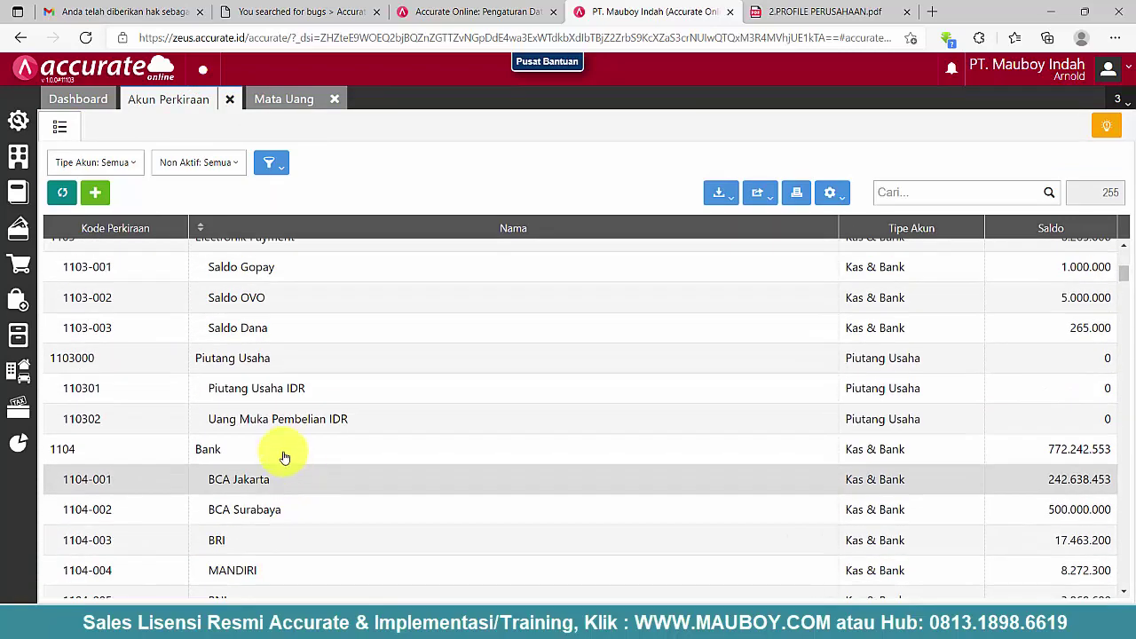
pyautogui.click(297, 101)
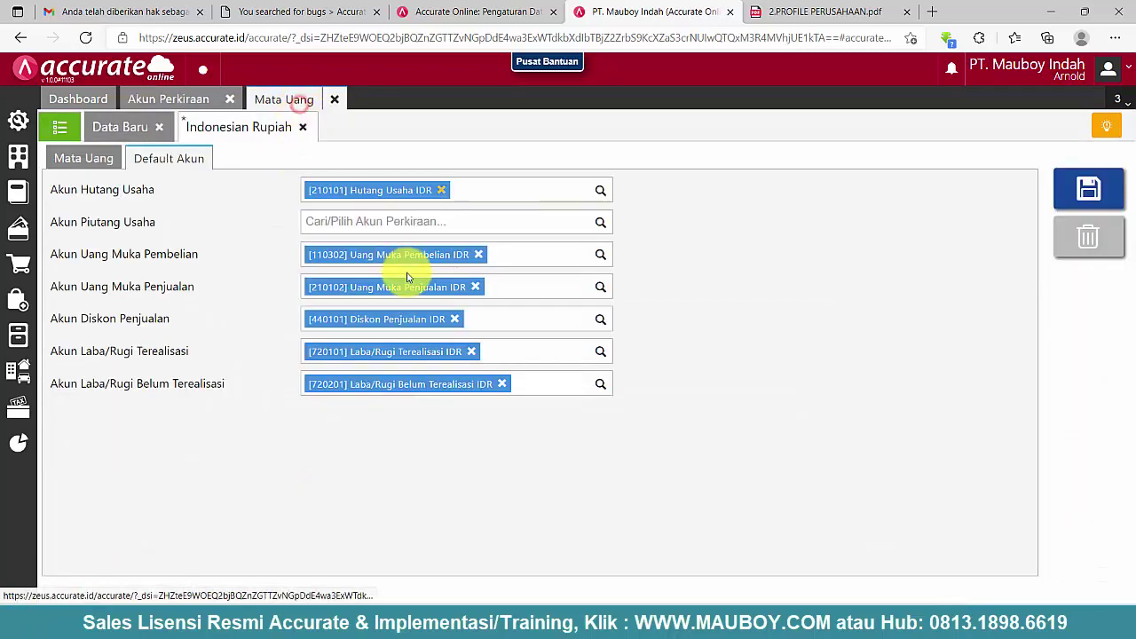
pyautogui.click(197, 105)
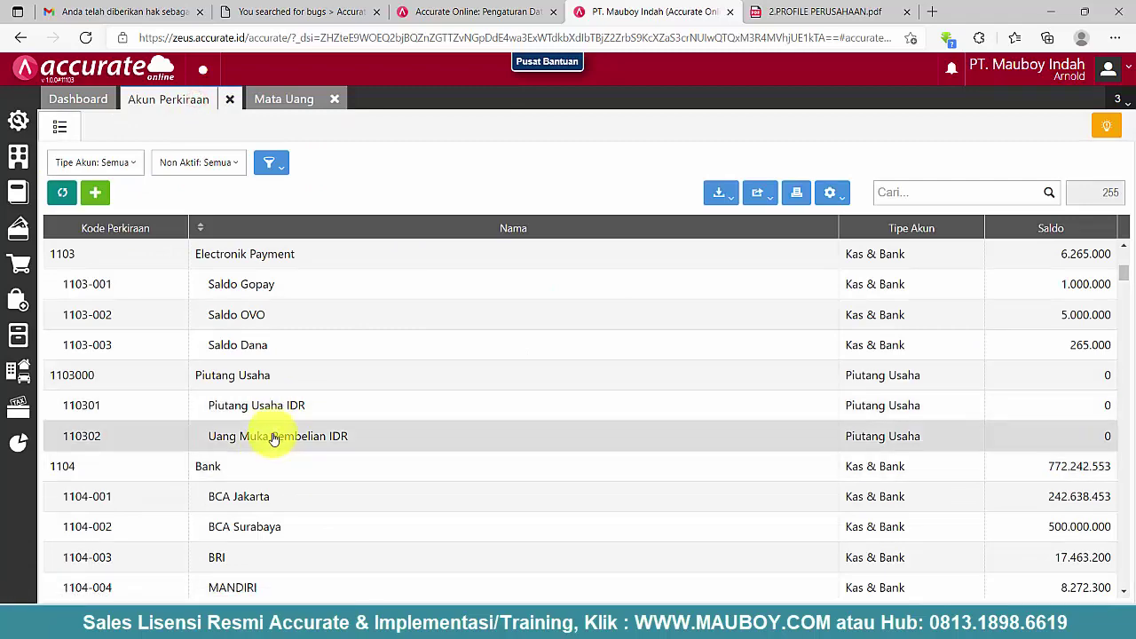
pyautogui.doubleClick(274, 436)
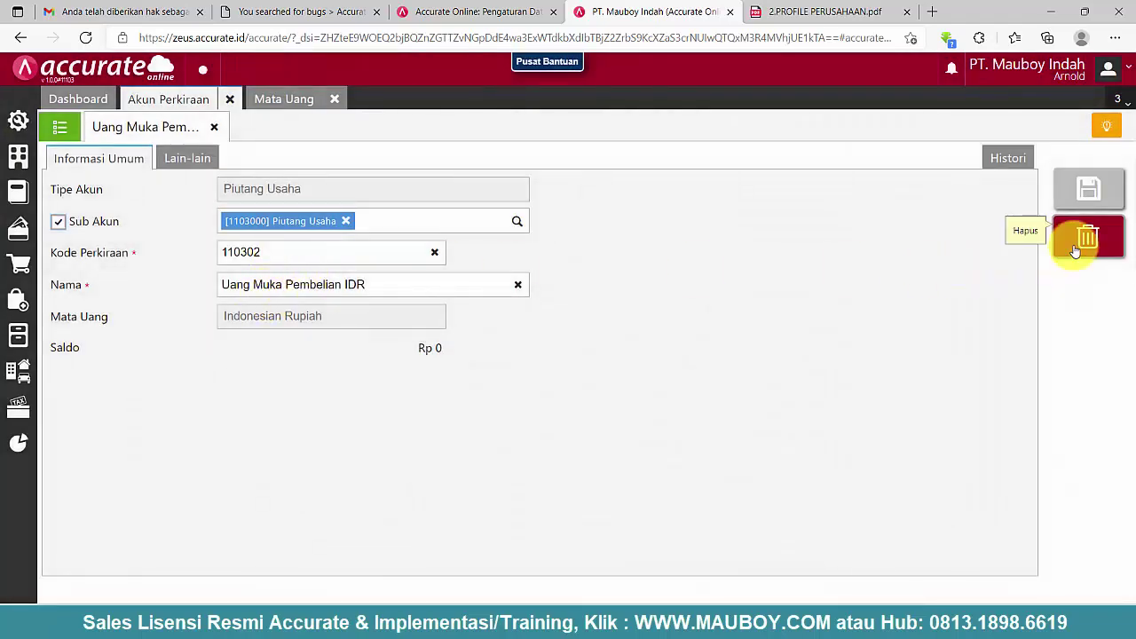
pyautogui.click(1083, 242)
pyautogui.click(747, 365)
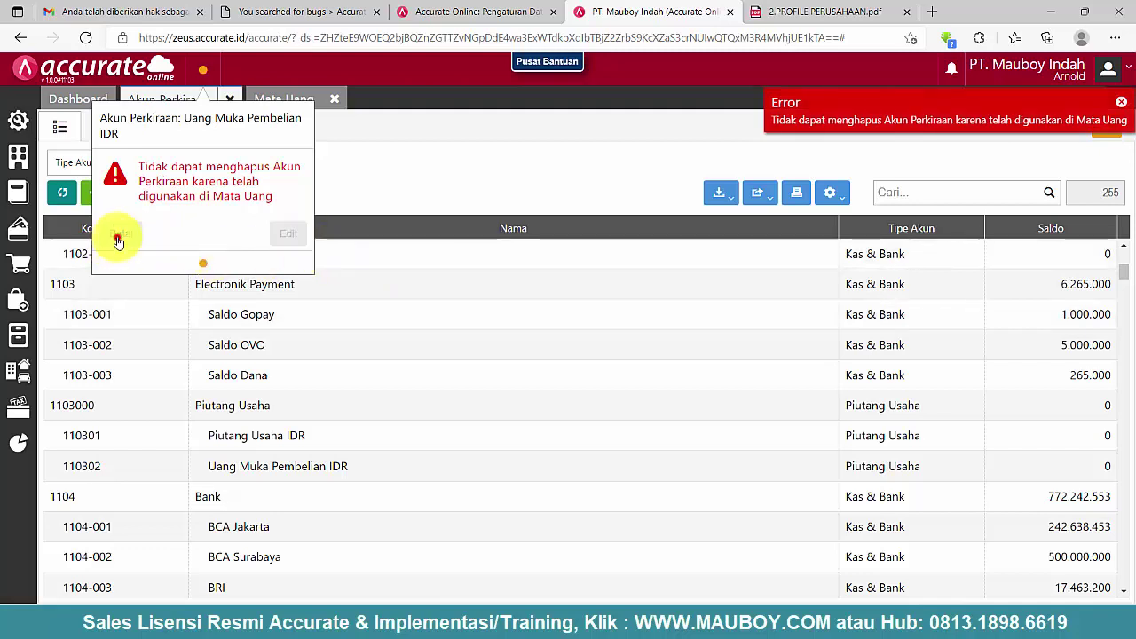
pyautogui.click(118, 239)
pyautogui.click(302, 105)
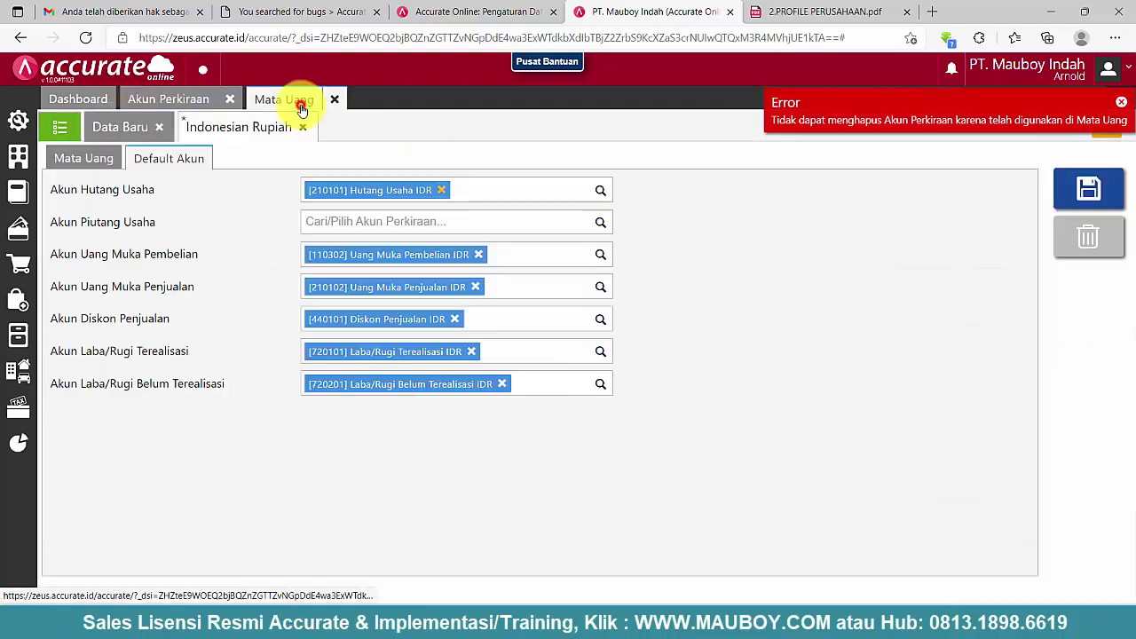
# - Clear the Hutang Usaha, Uang Muka Pembelian/Penjualan, Diskon Penjualan and both Laba/Rugi default accounts
pyautogui.click(443, 191)
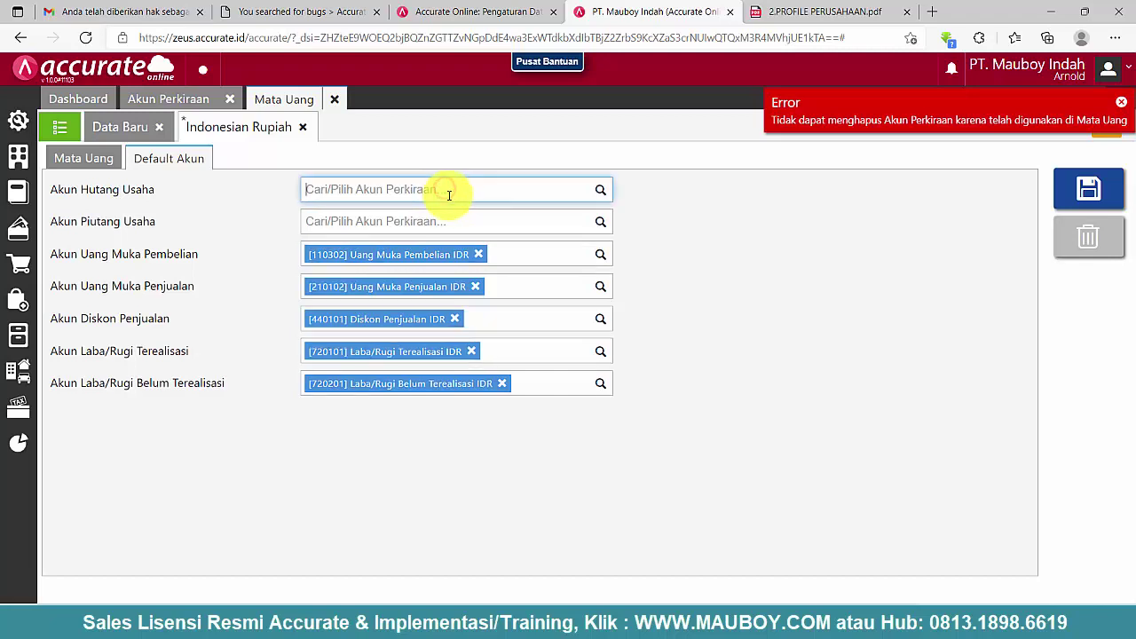
pyautogui.click(479, 258)
pyautogui.click(475, 286)
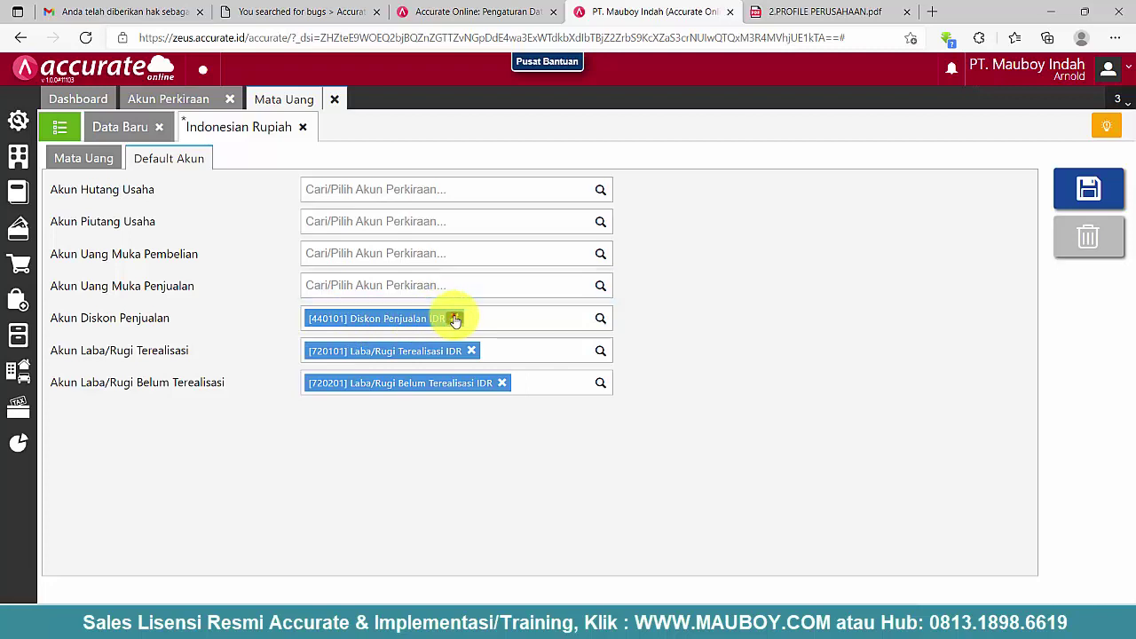
pyautogui.click(454, 318)
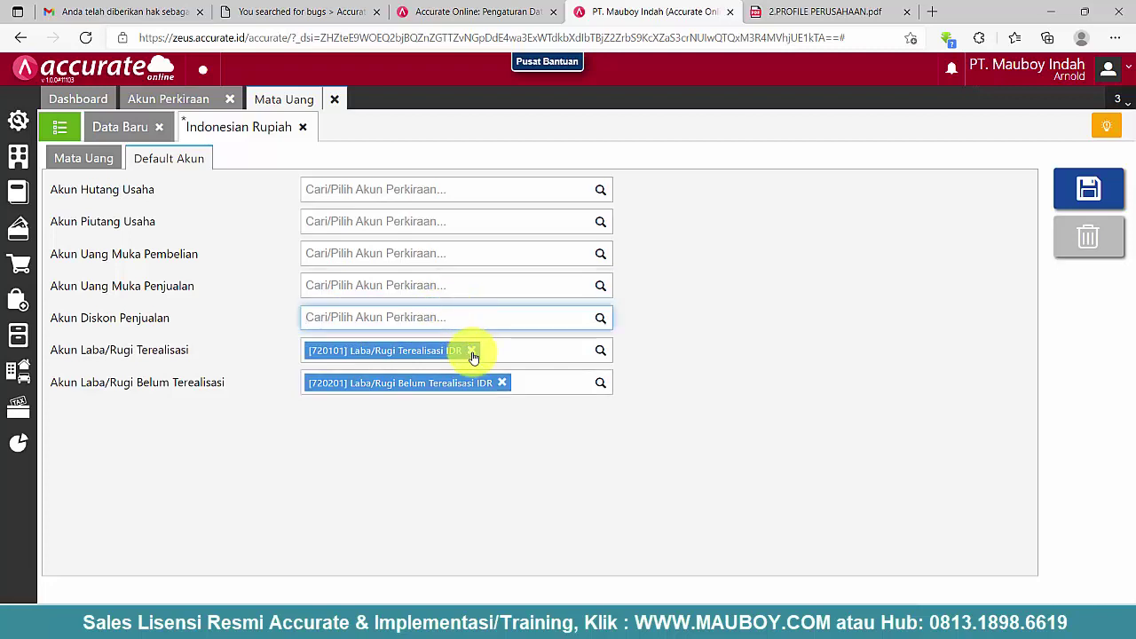
pyautogui.click(471, 351)
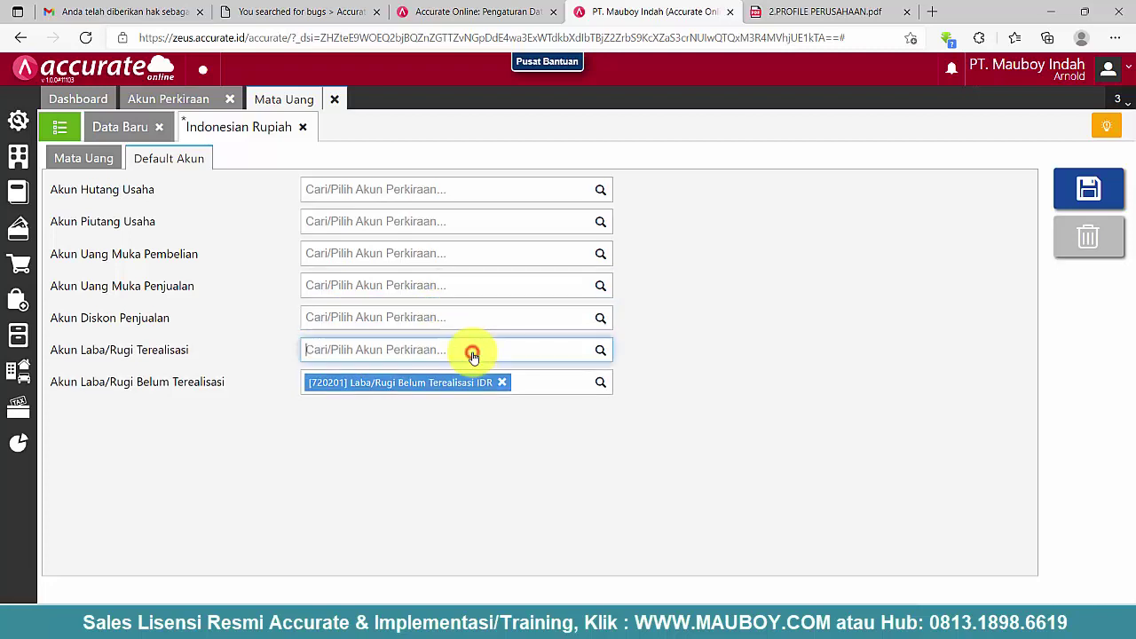
pyautogui.click(501, 383)
pyautogui.click(601, 188)
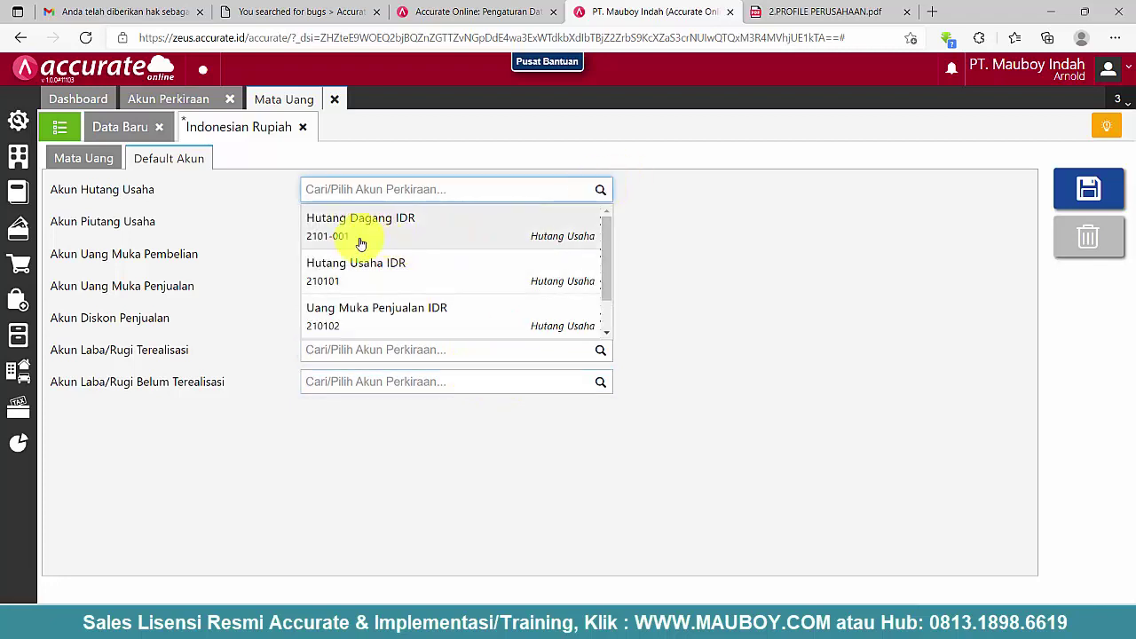
# - Set Hutang Dagang IDR as payables and Piutang Dagang (1201-001) as receivables defaults
pyautogui.click(353, 230)
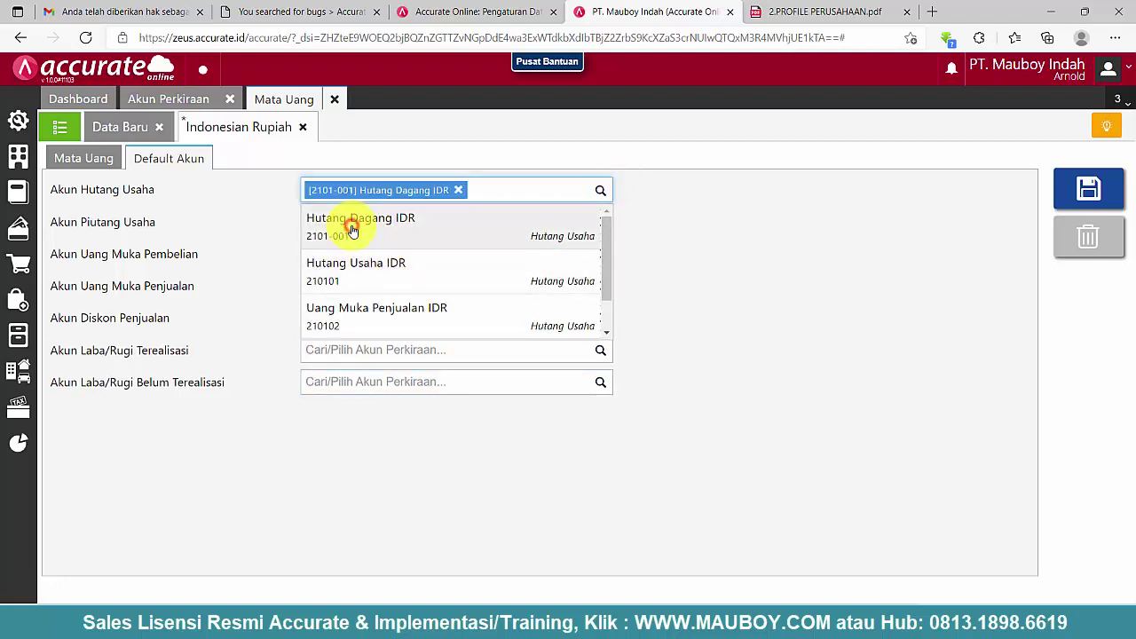
pyautogui.click(602, 222)
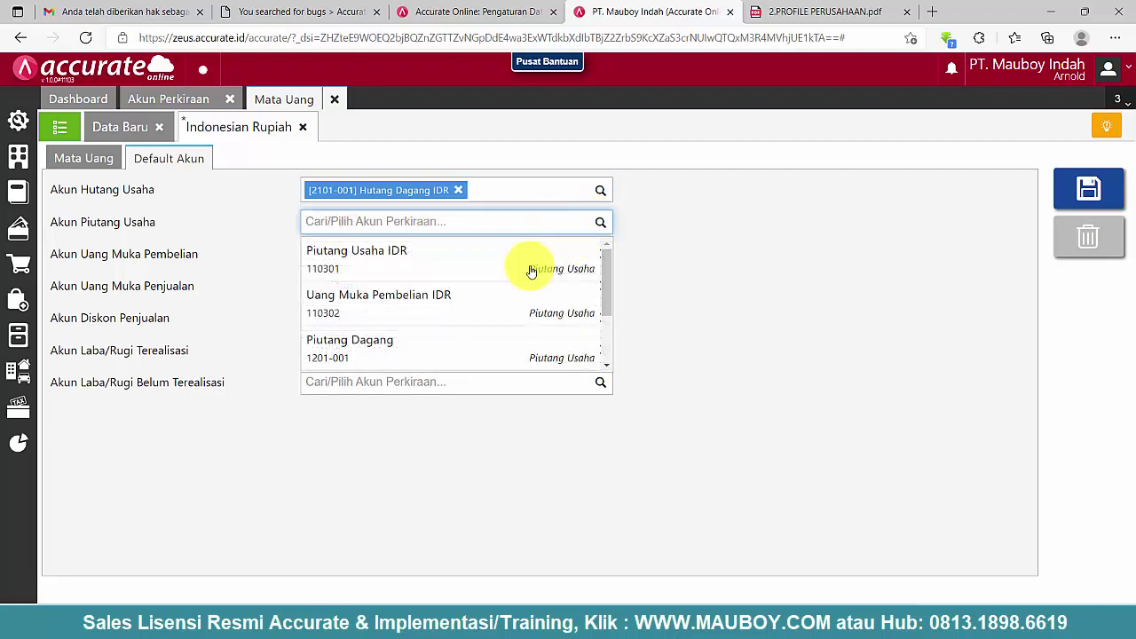
pyautogui.scroll(-1, 426, 312)
pyautogui.click(384, 311)
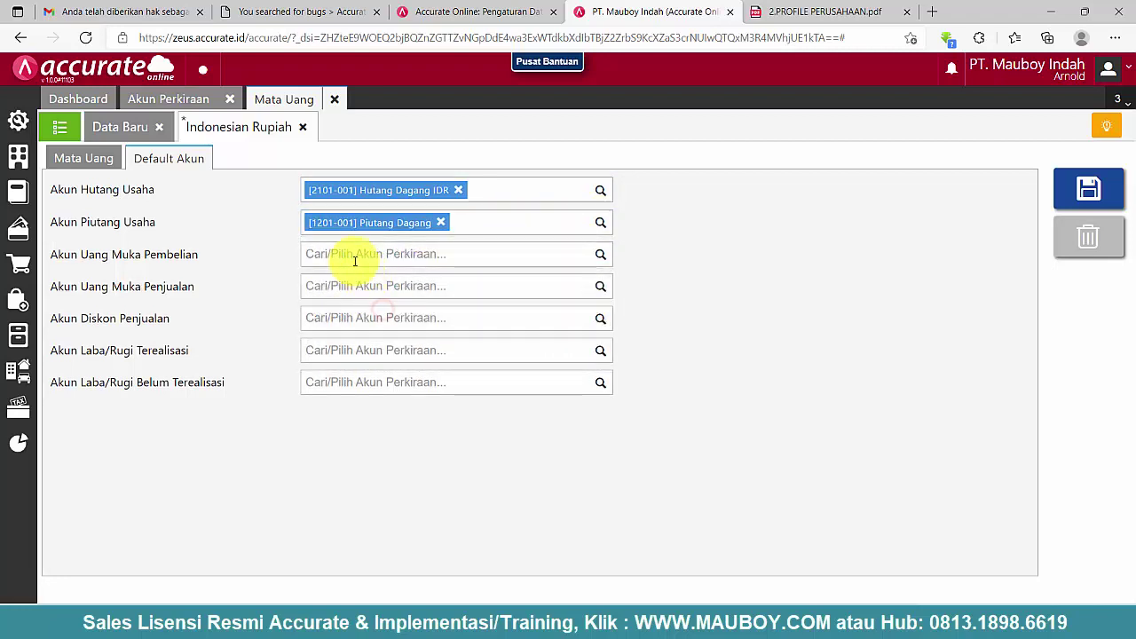
# - Set Uang Muka Pembelian 1202-001 as the purchase advances default account
pyautogui.click(590, 254)
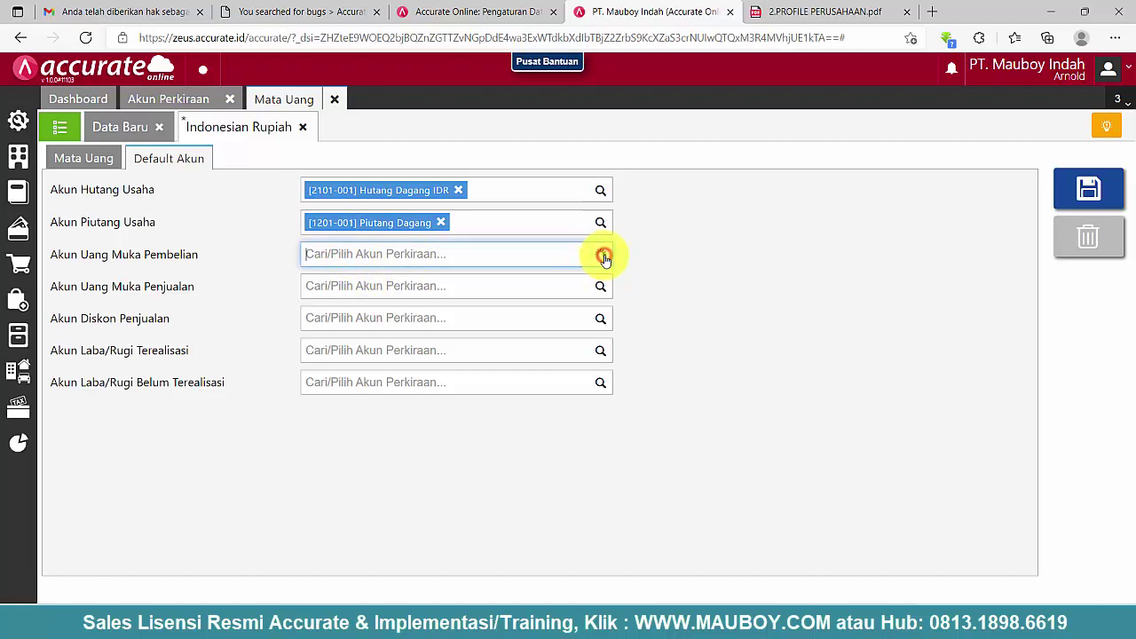
pyautogui.click(601, 255)
pyautogui.scroll(-2, 462, 307)
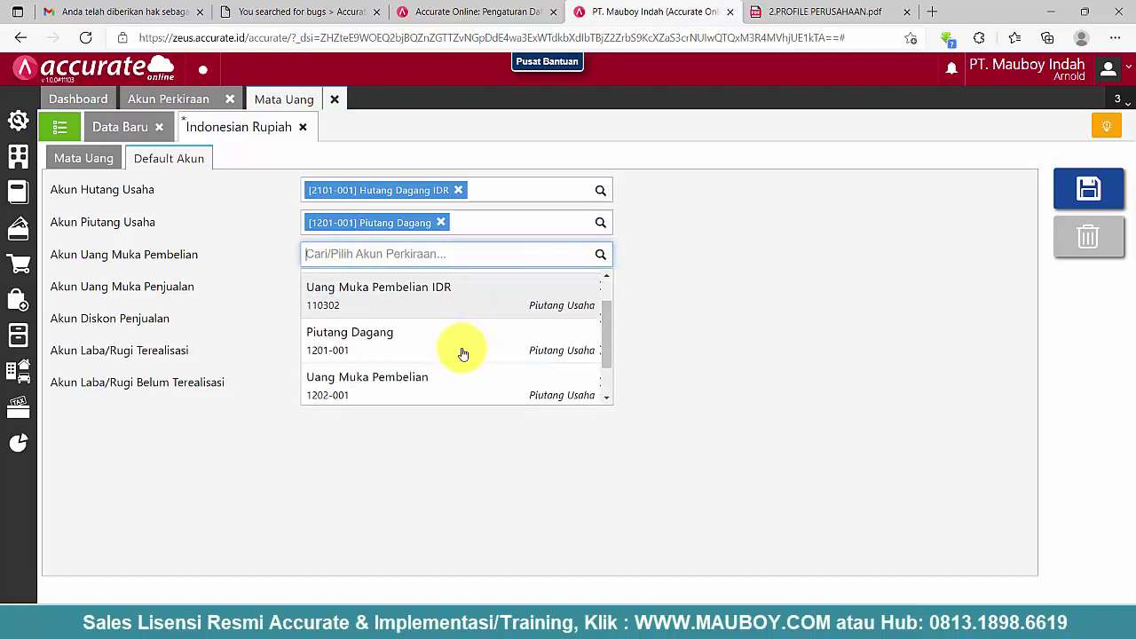
pyautogui.scroll(-2, 387, 381)
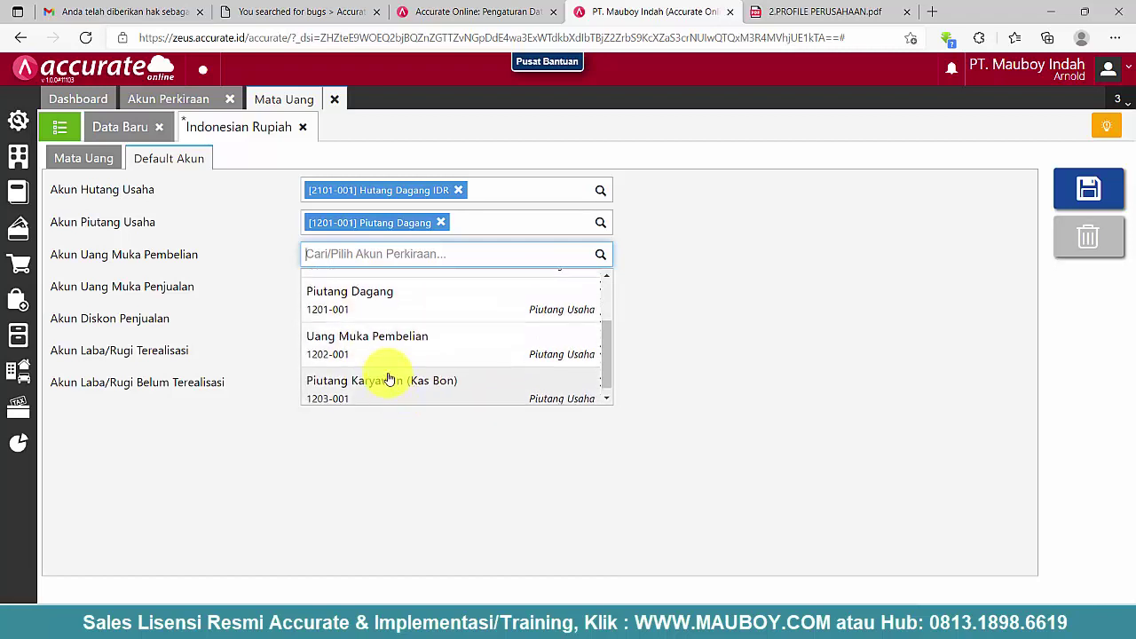
pyautogui.scroll(3, 383, 376)
pyautogui.scroll(-2, 381, 375)
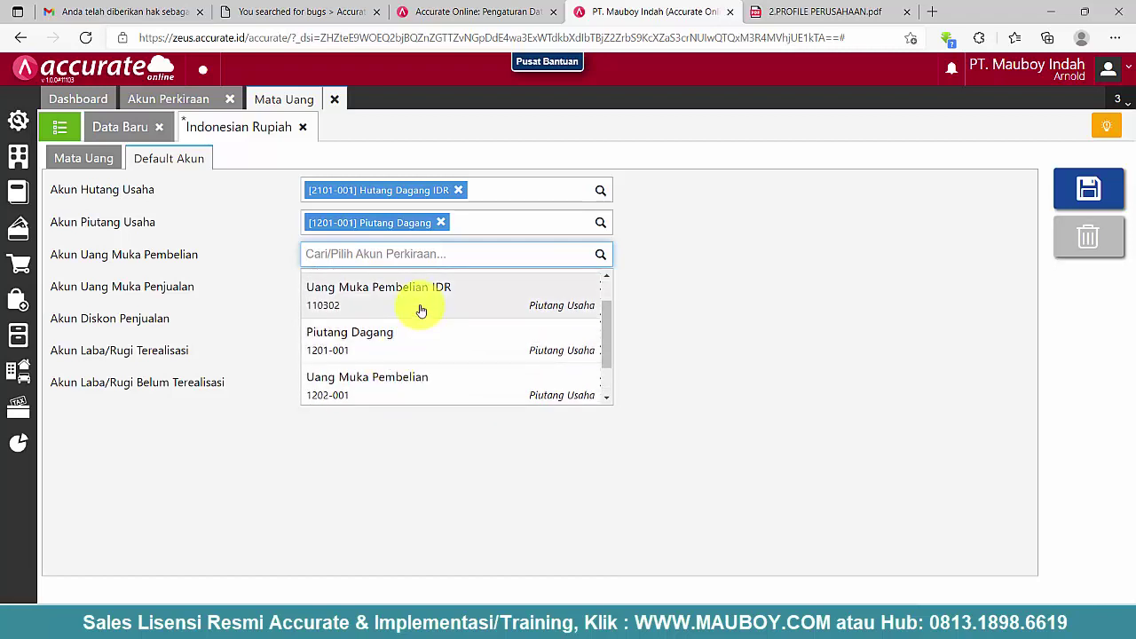
pyautogui.click(355, 384)
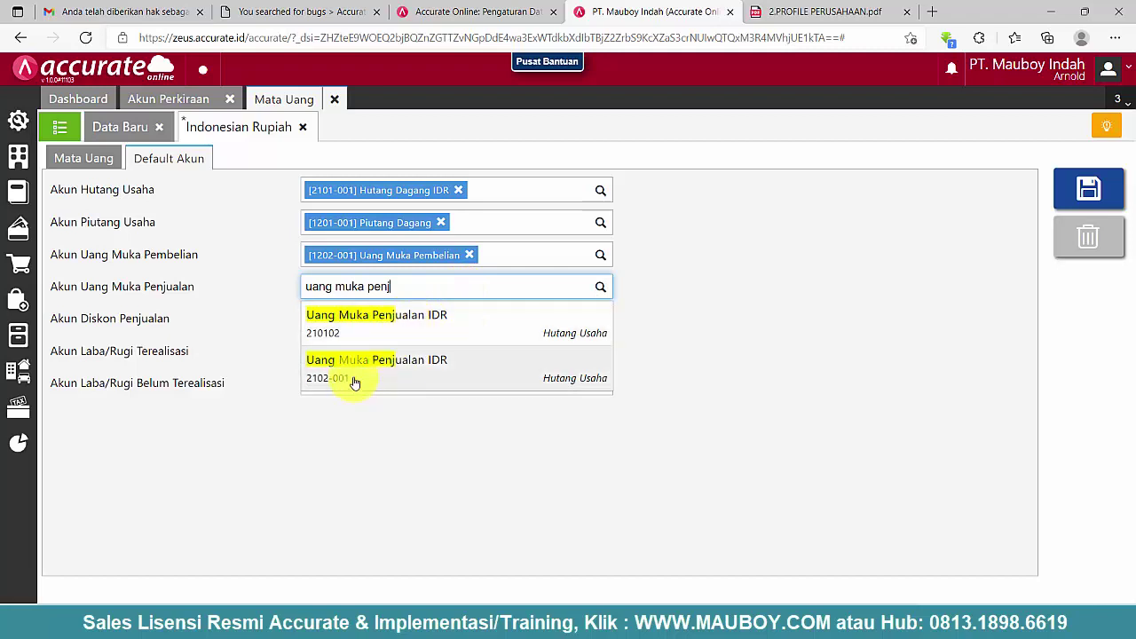
# - Assign Uang Muka Penjualan IDR 2102-001 and the realised/unrealised Selisih Kurs IDR accounts, then save
pyautogui.click(378, 368)
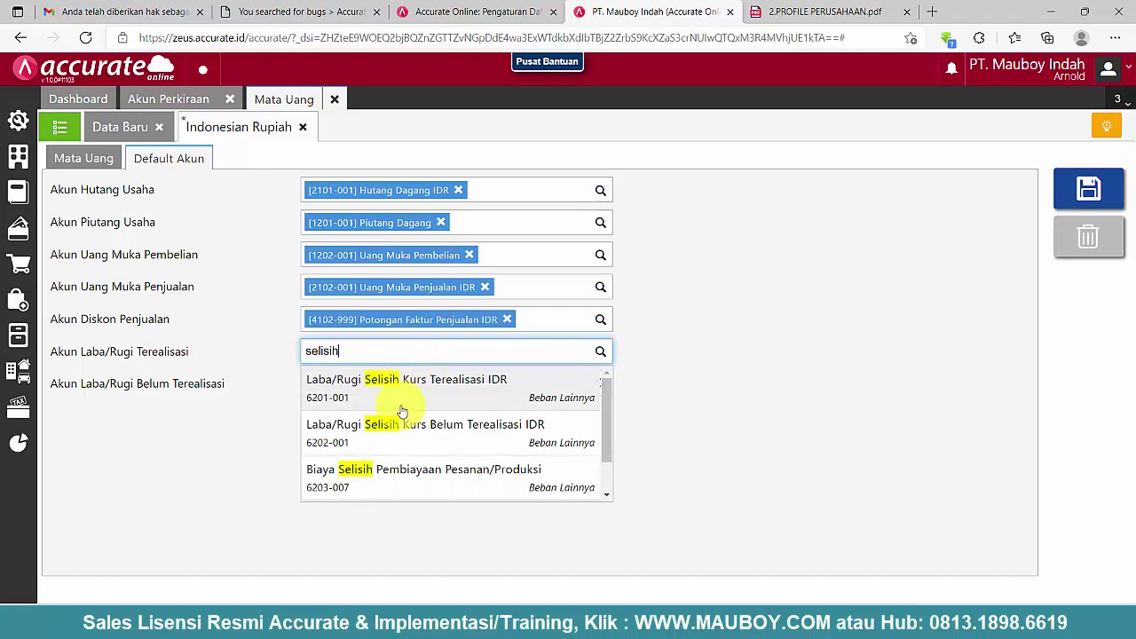
pyautogui.click(477, 398)
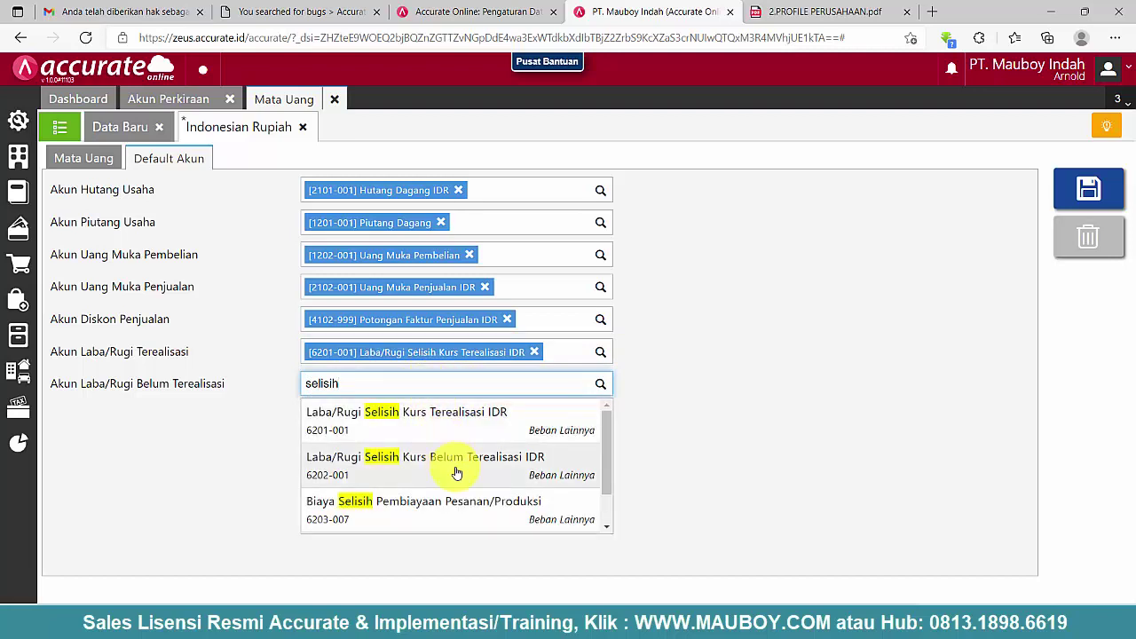
pyautogui.click(456, 473)
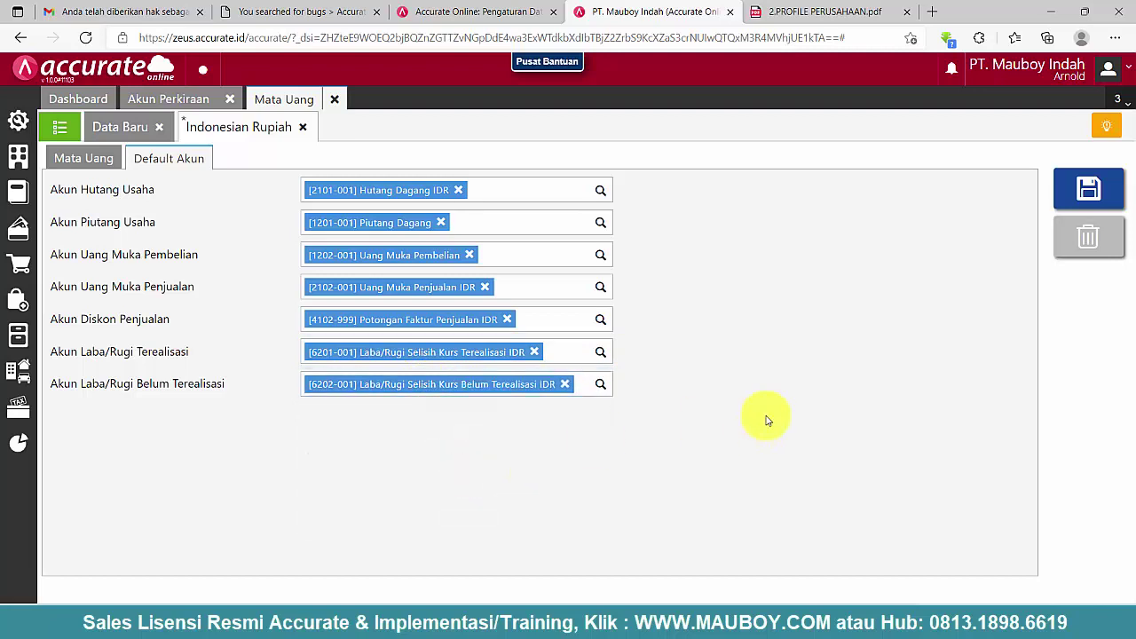
pyautogui.click(1098, 186)
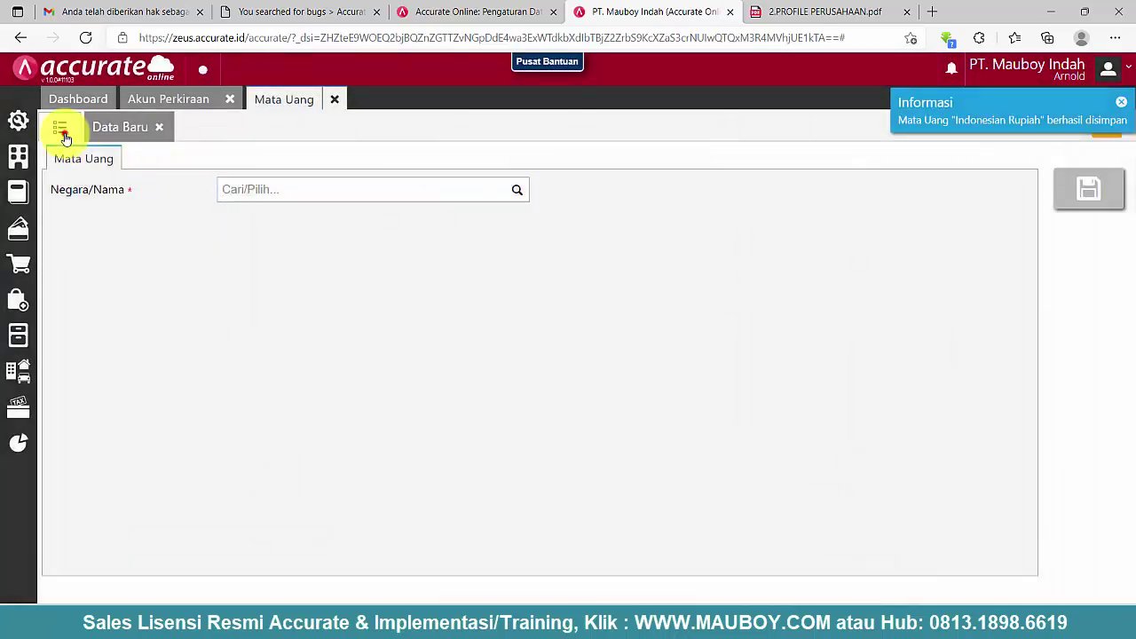
# - Reopen Indonesian Rupiah to verify the saved defaults, then return to the chart of accounts
pyautogui.click(60, 129)
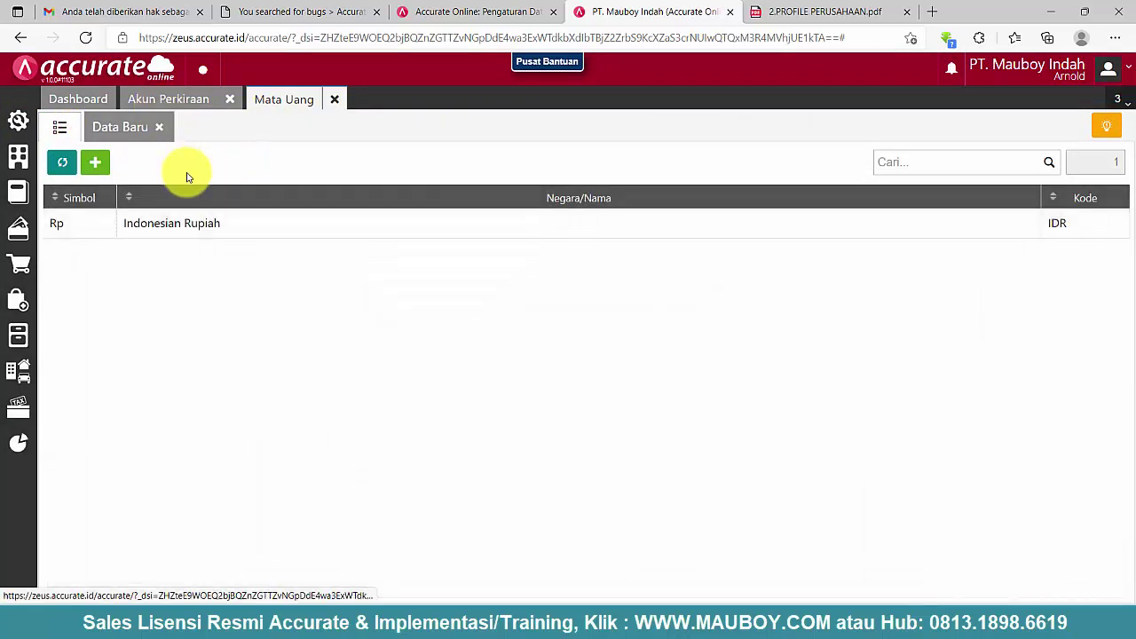
pyautogui.click(203, 217)
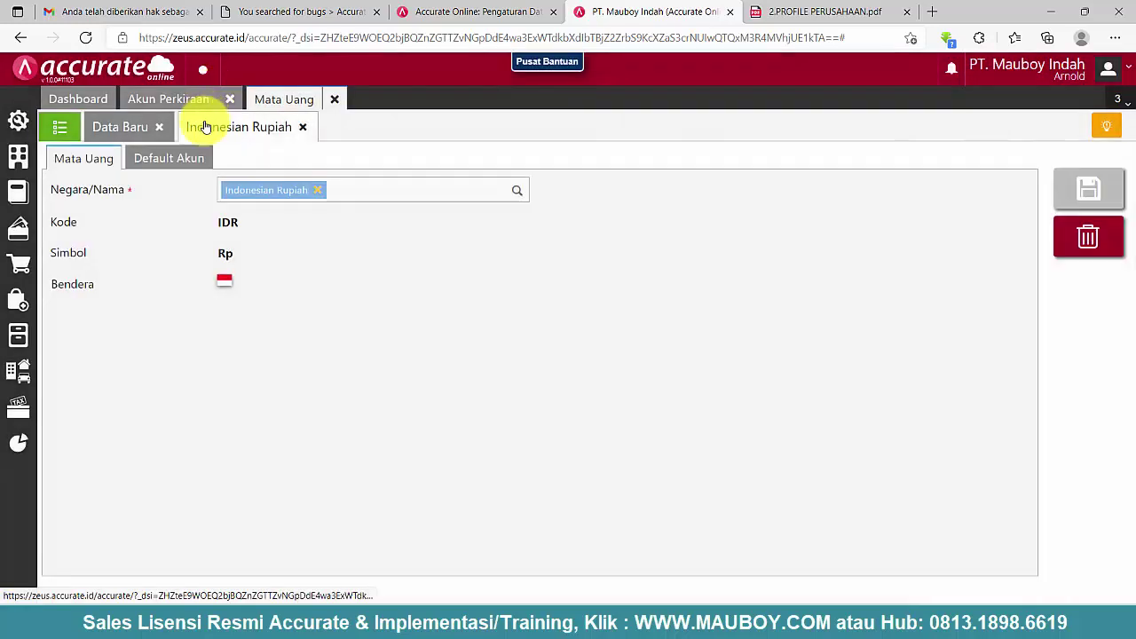
pyautogui.click(174, 162)
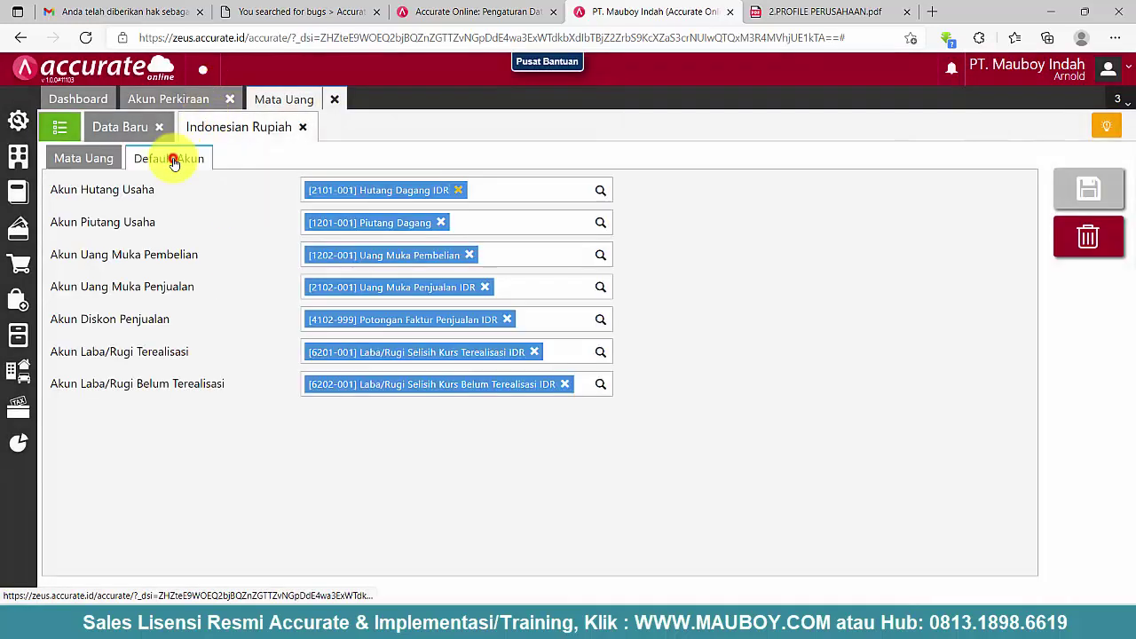
pyautogui.click(171, 102)
pyautogui.scroll(-2, 380, 500)
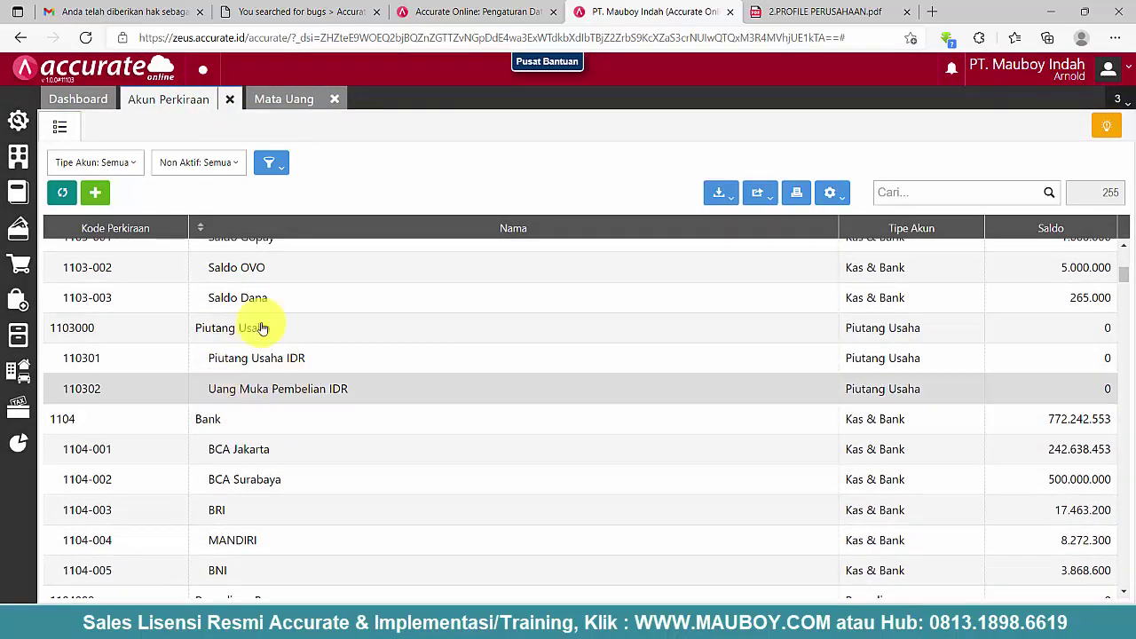
# - Try deleting parent account Piutang Usaha 1103000; dismiss the cannot-delete-parent error
pyautogui.scroll(2, 293, 389)
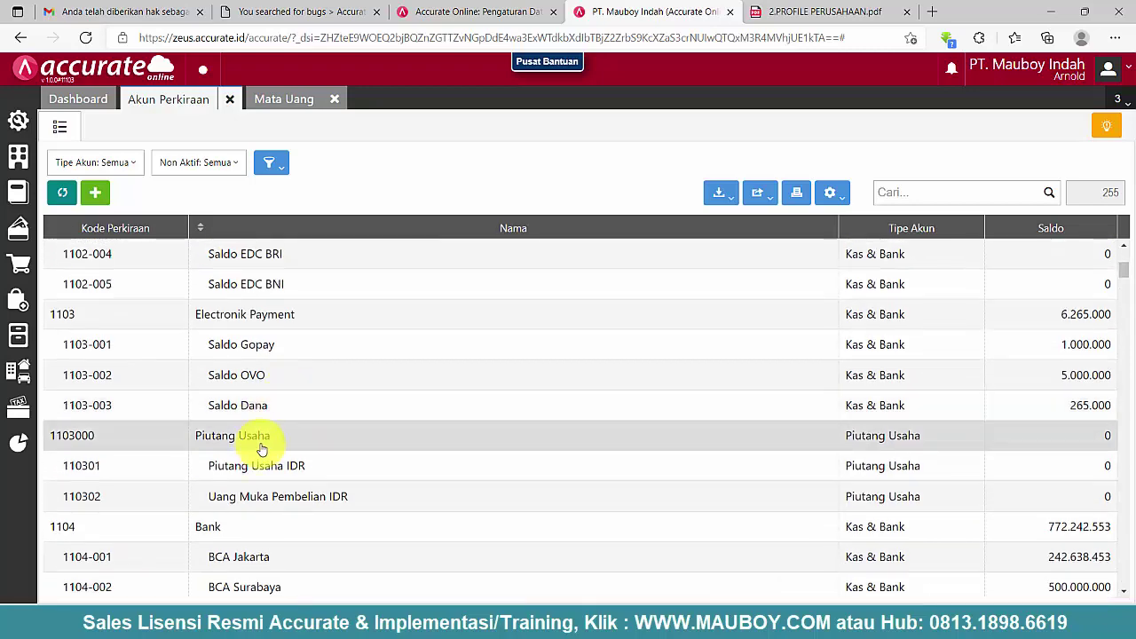
pyautogui.doubleClick(70, 442)
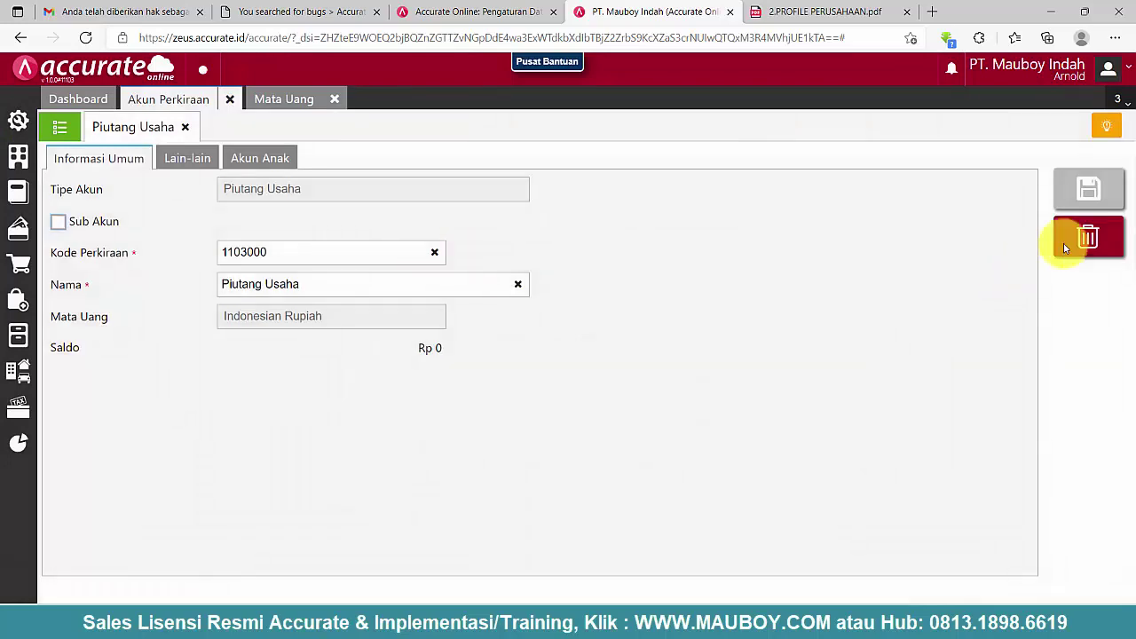
pyautogui.click(1065, 247)
pyautogui.click(721, 368)
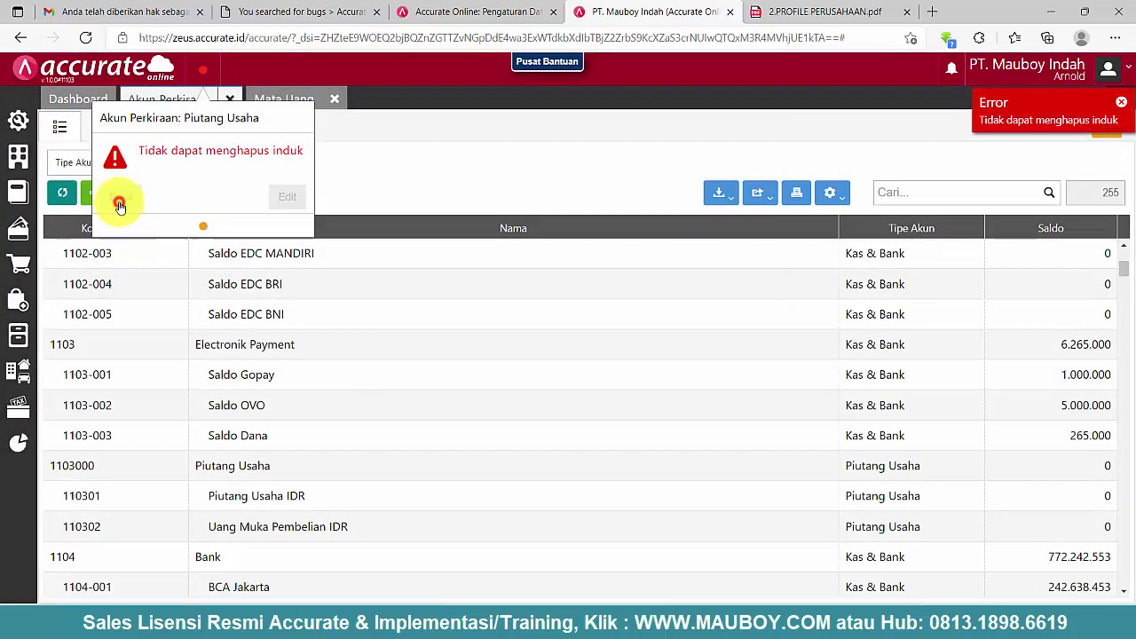
pyautogui.click(119, 206)
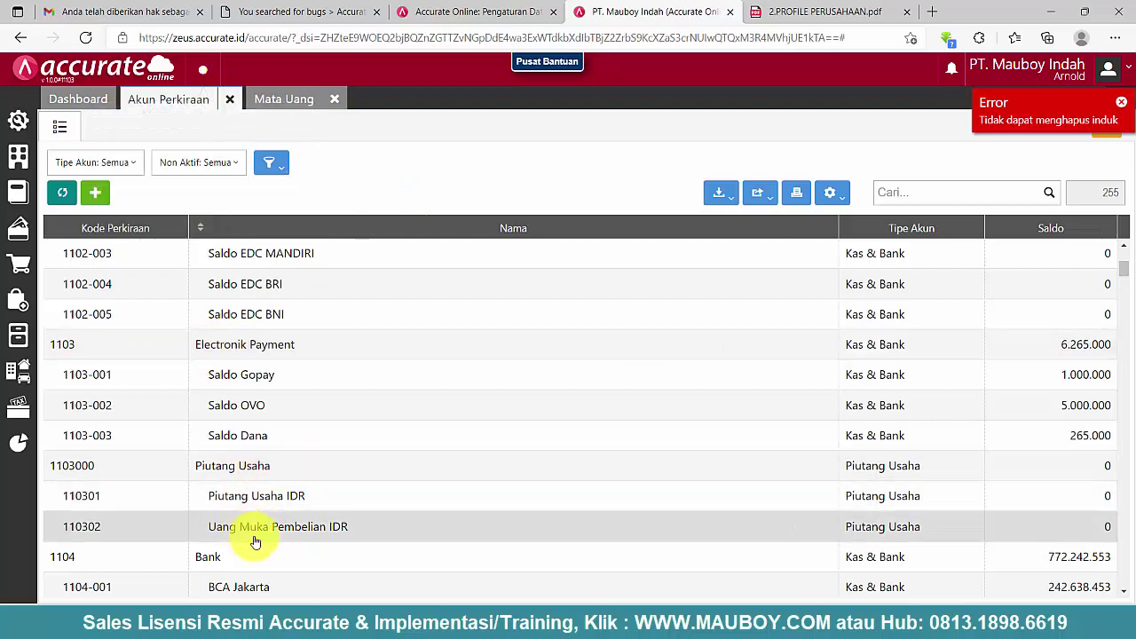
# - Delete the Uang Muka Pembelian IDR and Piutang Usaha IDR accounts
pyautogui.click(256, 528)
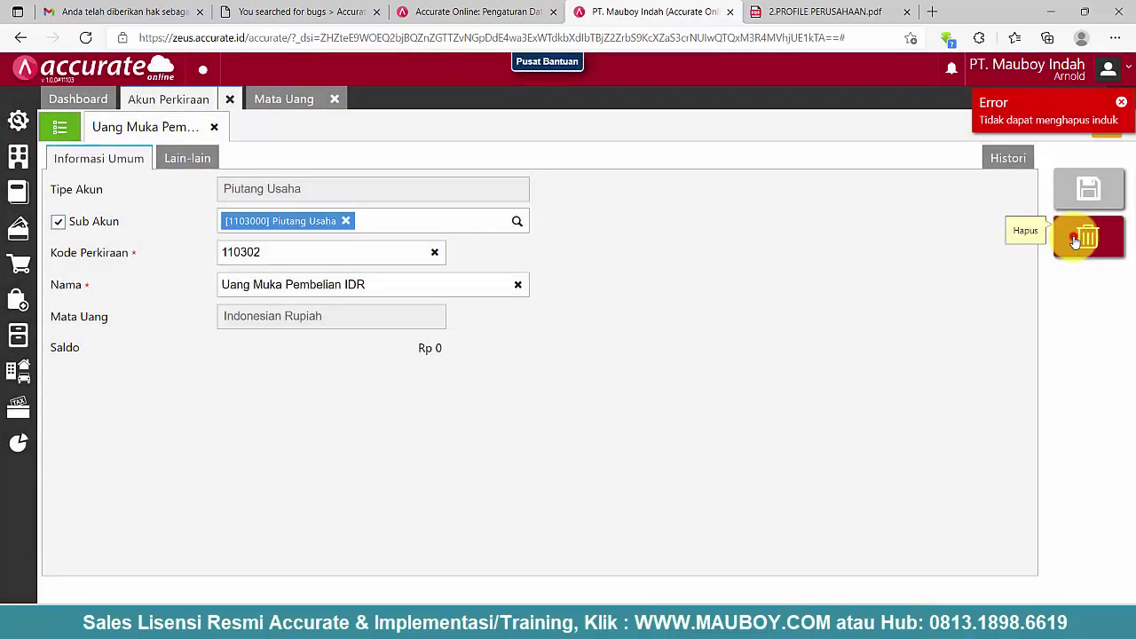
pyautogui.click(1076, 238)
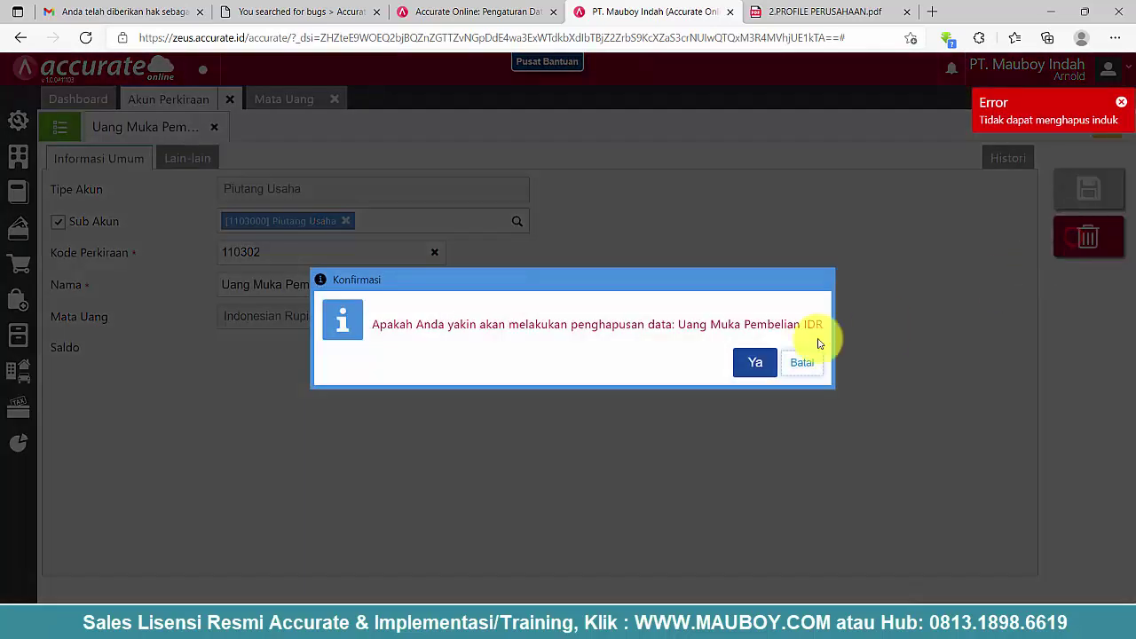
pyautogui.click(751, 363)
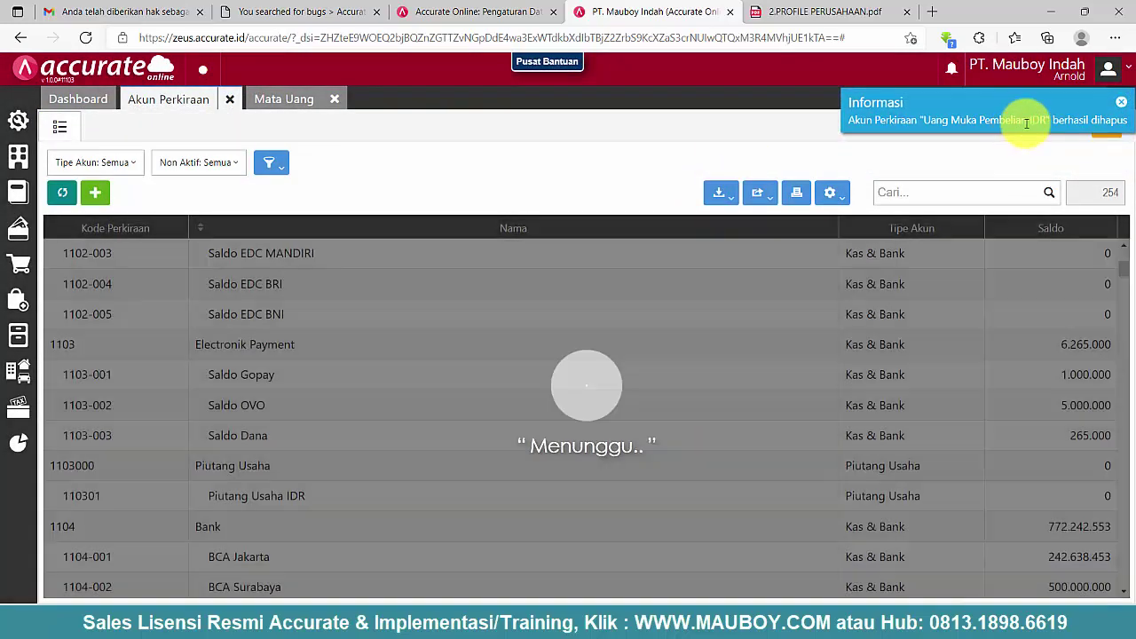
pyautogui.click(235, 505)
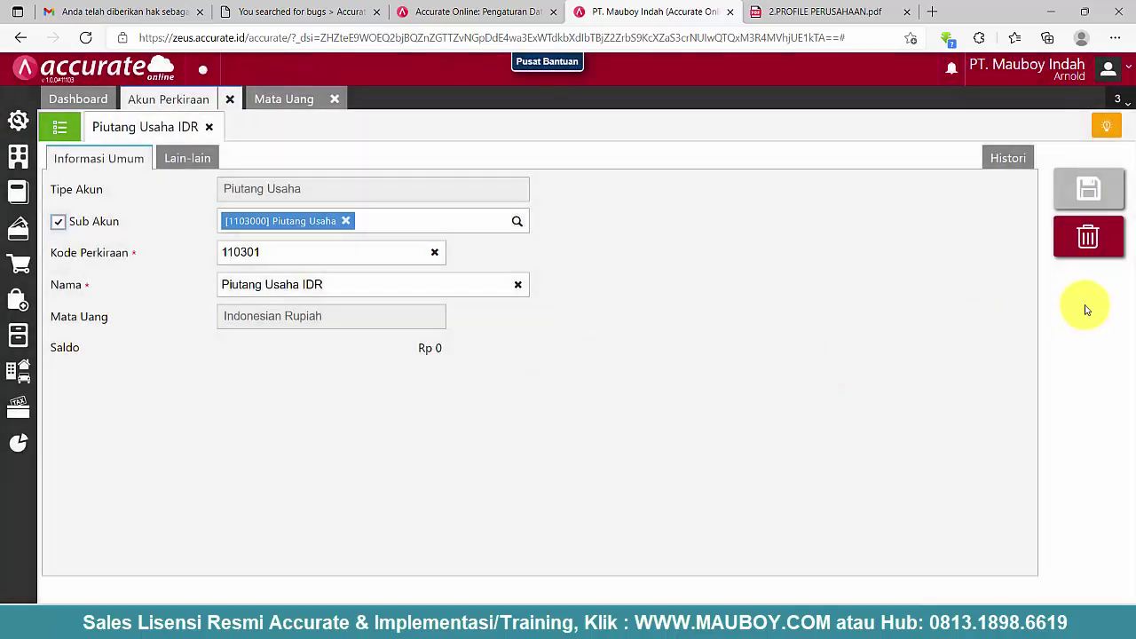
pyautogui.click(1089, 237)
pyautogui.click(733, 363)
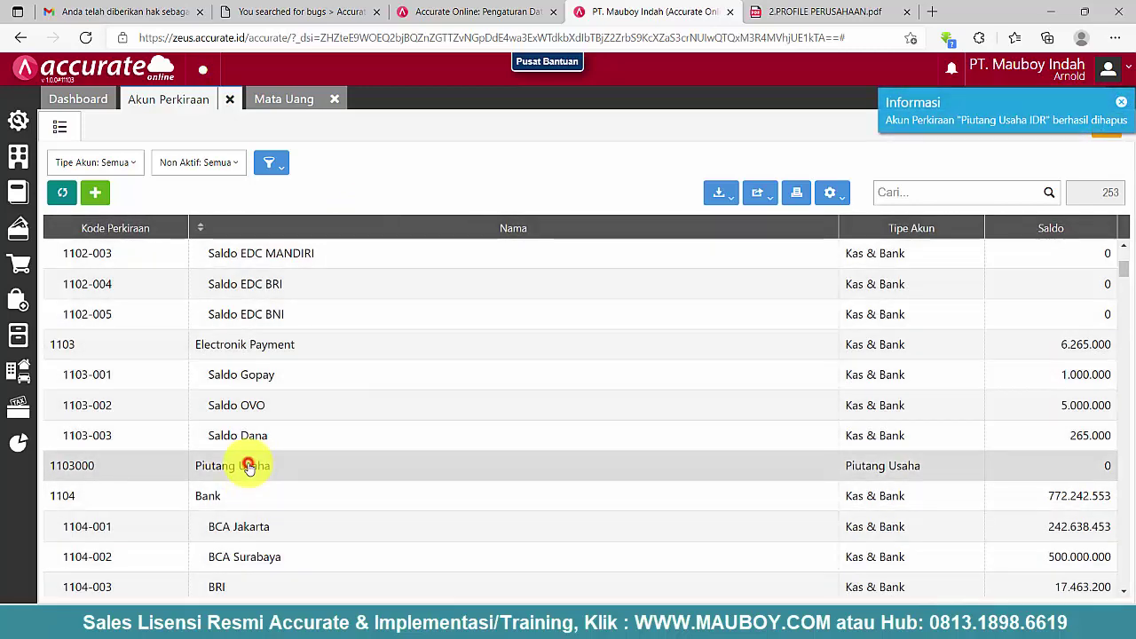
# - Delete the now-empty Piutang Usaha parent account 1103000
pyautogui.click(249, 468)
pyautogui.moveTo(276, 254); pyautogui.dragTo(222, 254)
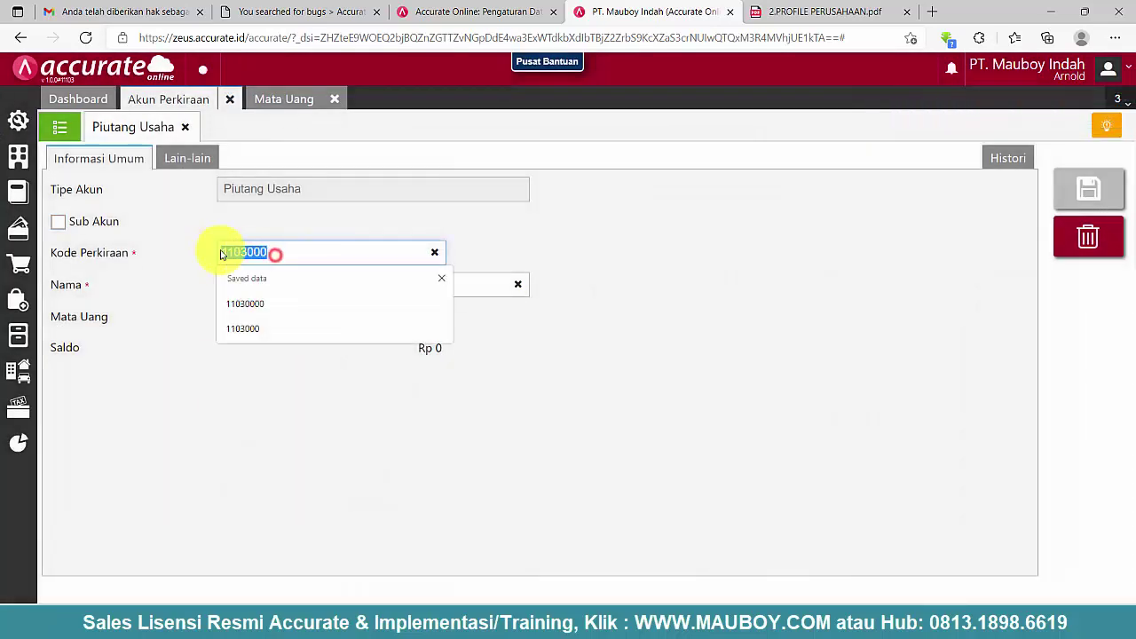
pyautogui.click(1076, 245)
pyautogui.click(715, 366)
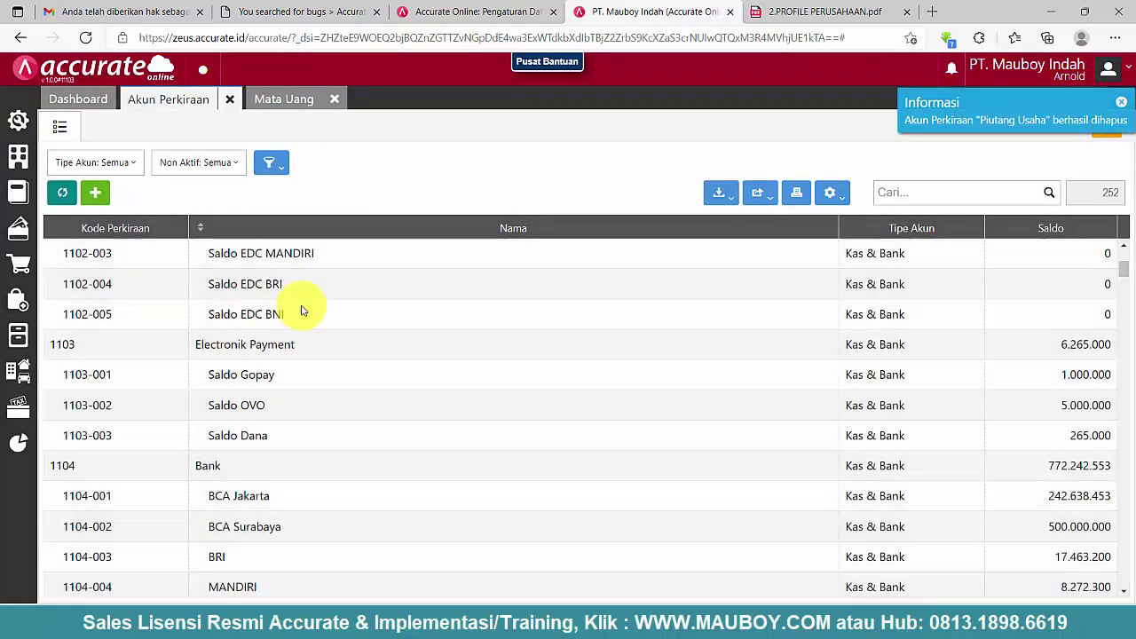
# - Review the Indonesian Rupiah default-accounts settings
pyautogui.scroll(-1, 281, 429)
pyautogui.scroll(-3, 281, 430)
pyautogui.scroll(-2, 281, 429)
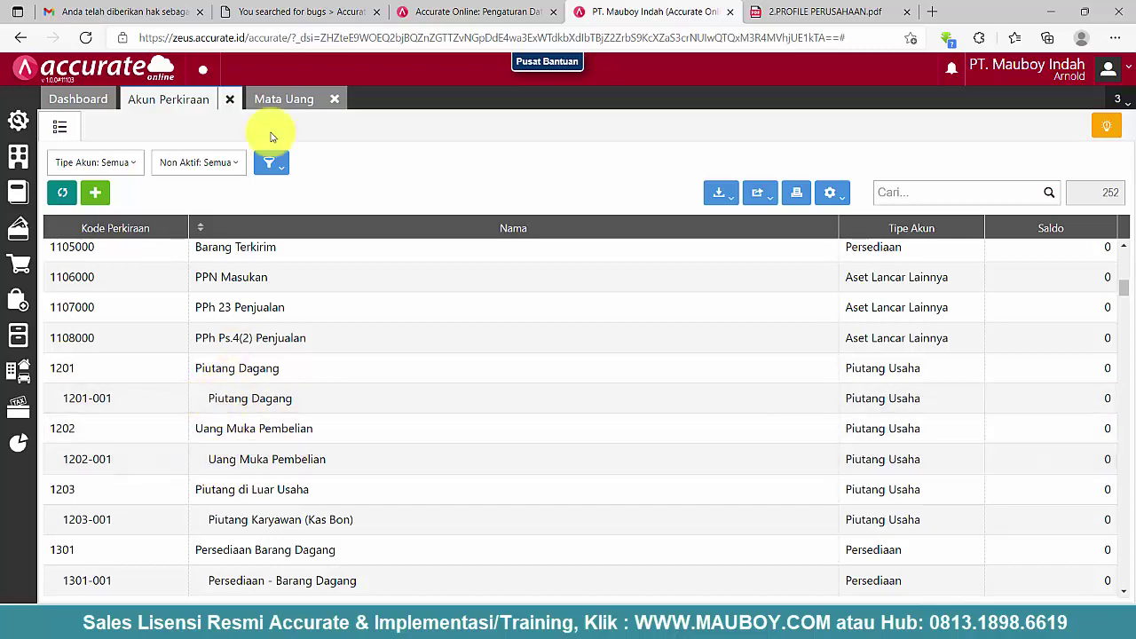
pyautogui.click(293, 98)
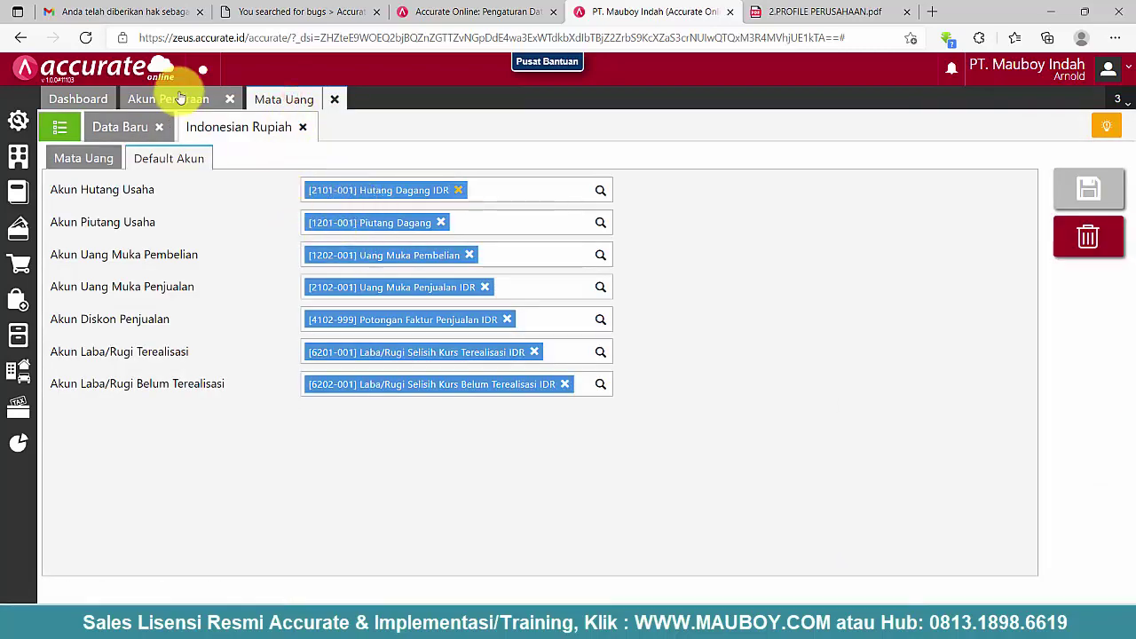
# - Delete Persediaan Barang 1104000 and Barang Terkirim 1105000 from the account list
pyautogui.click(180, 98)
pyautogui.scroll(7, 368, 355)
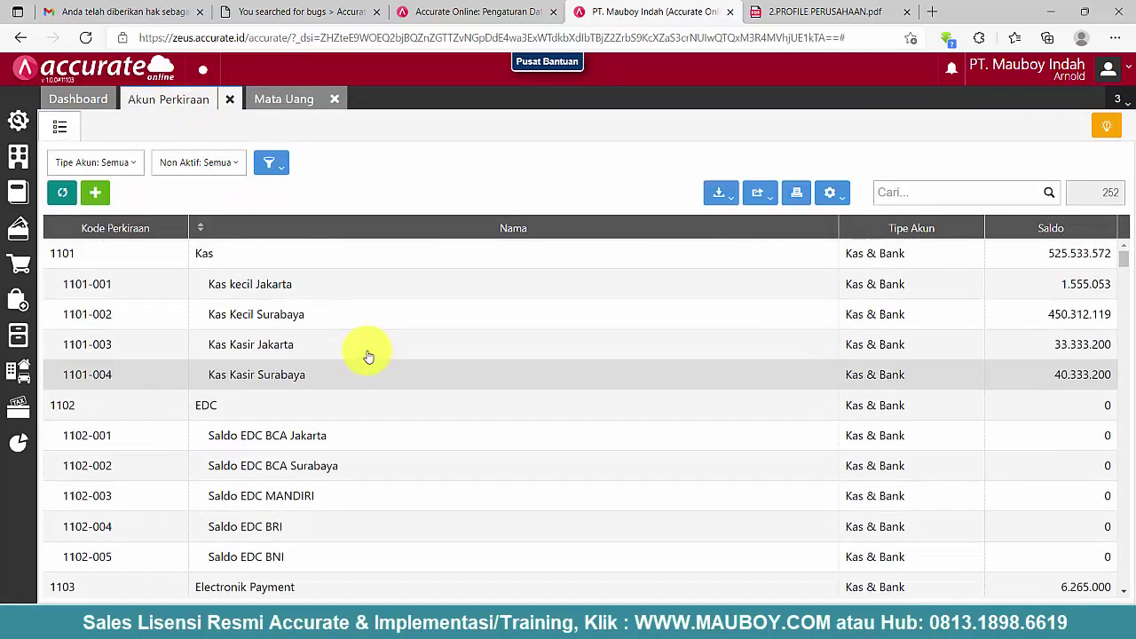
pyautogui.scroll(-5, 368, 355)
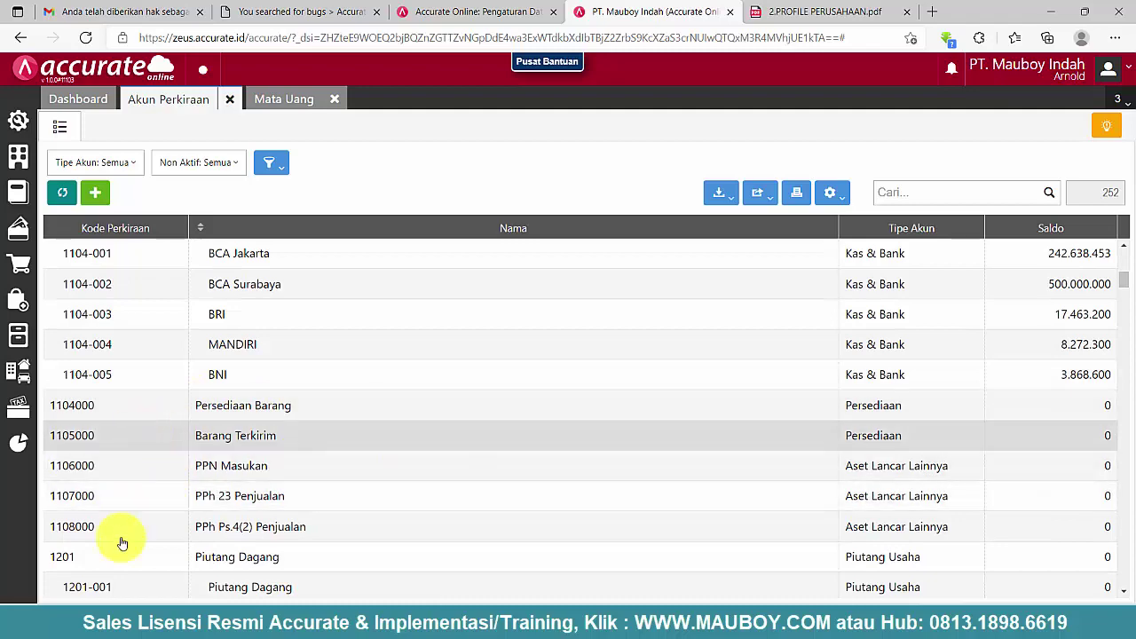
pyautogui.scroll(-4, 248, 470)
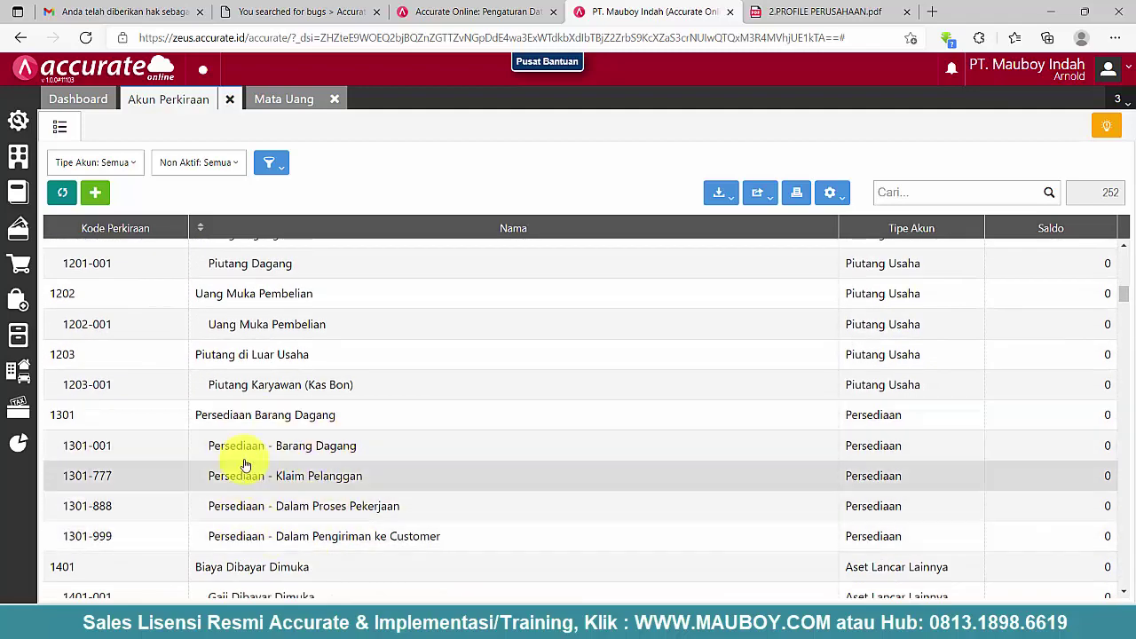
pyautogui.scroll(4, 267, 417)
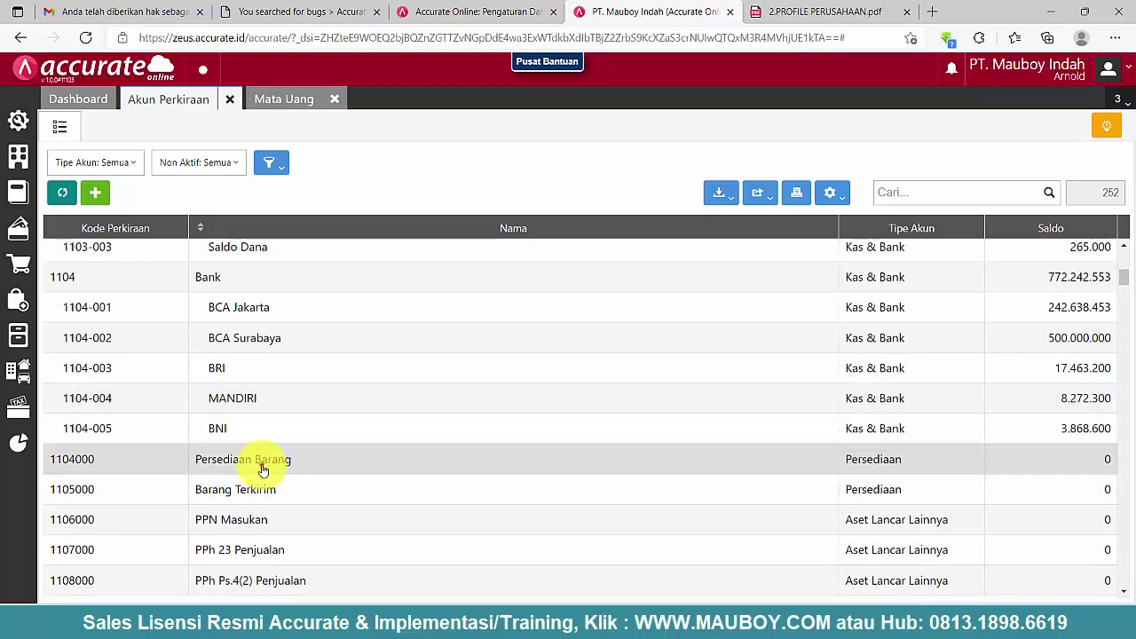
pyautogui.click(261, 464)
pyautogui.click(1090, 235)
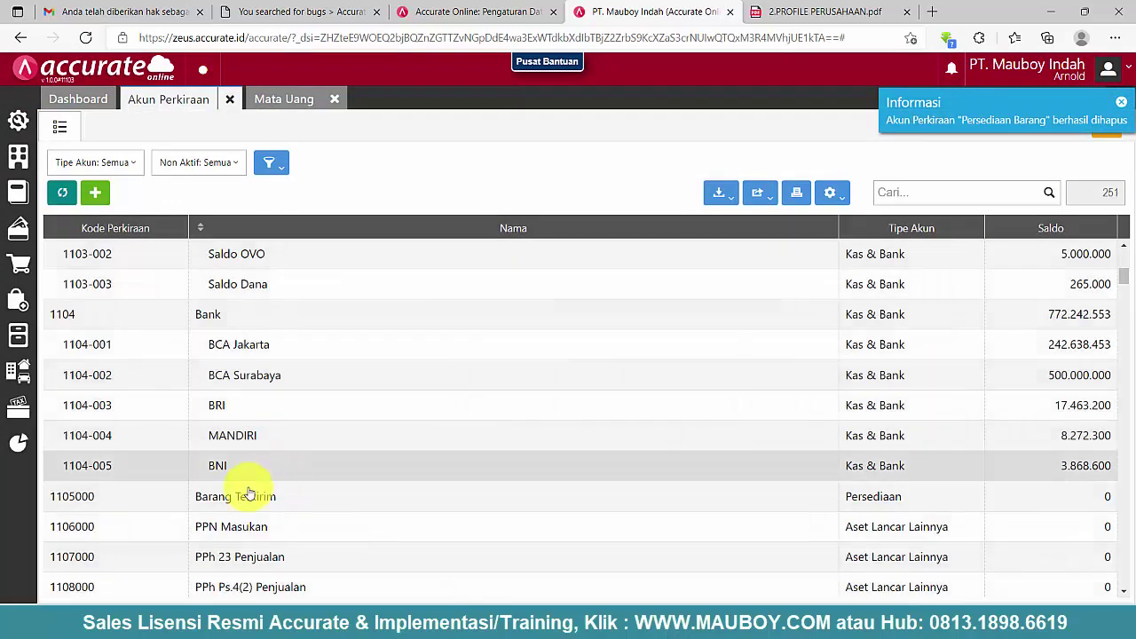
pyautogui.click(253, 495)
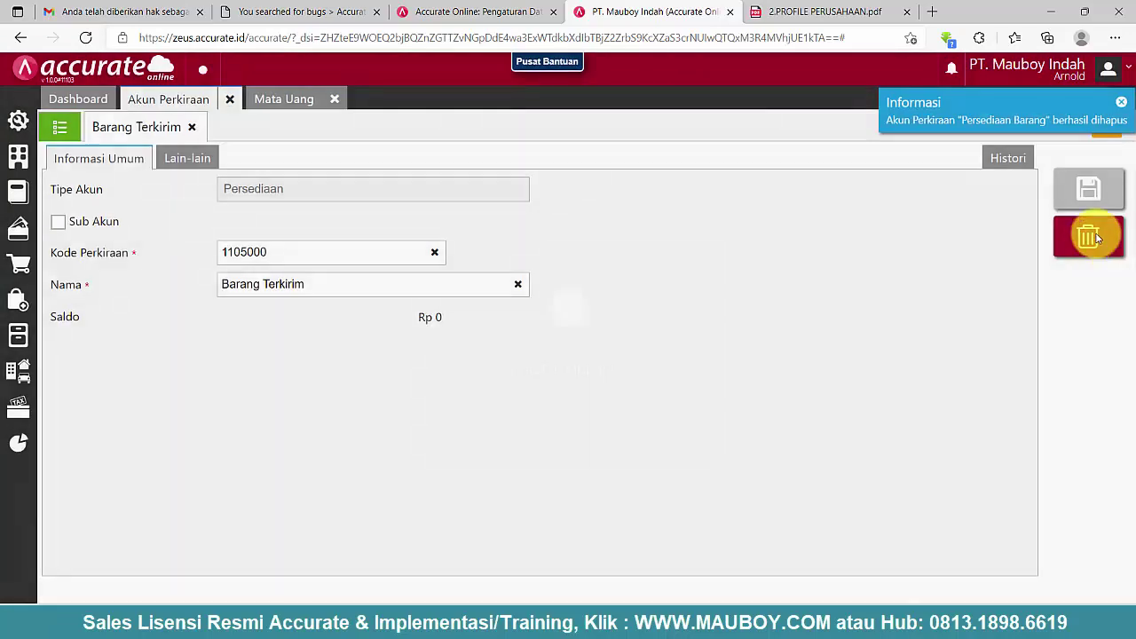
pyautogui.click(1089, 232)
pyautogui.click(725, 361)
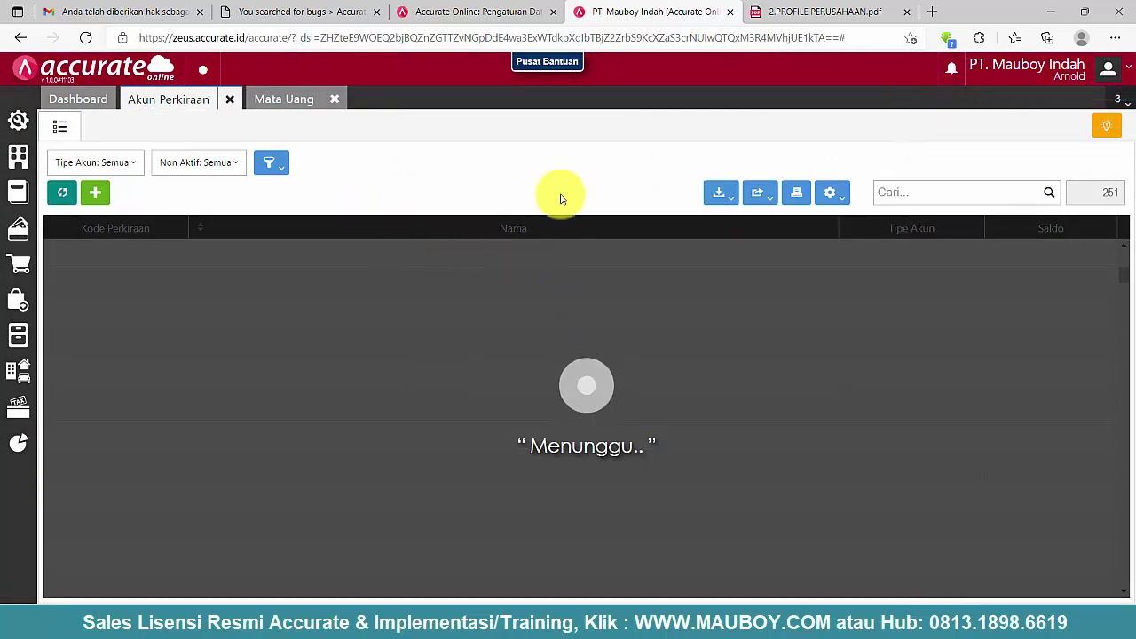
# - Look up the PPN Masukan account, then return to the account list
pyautogui.scroll(-1, 235, 488)
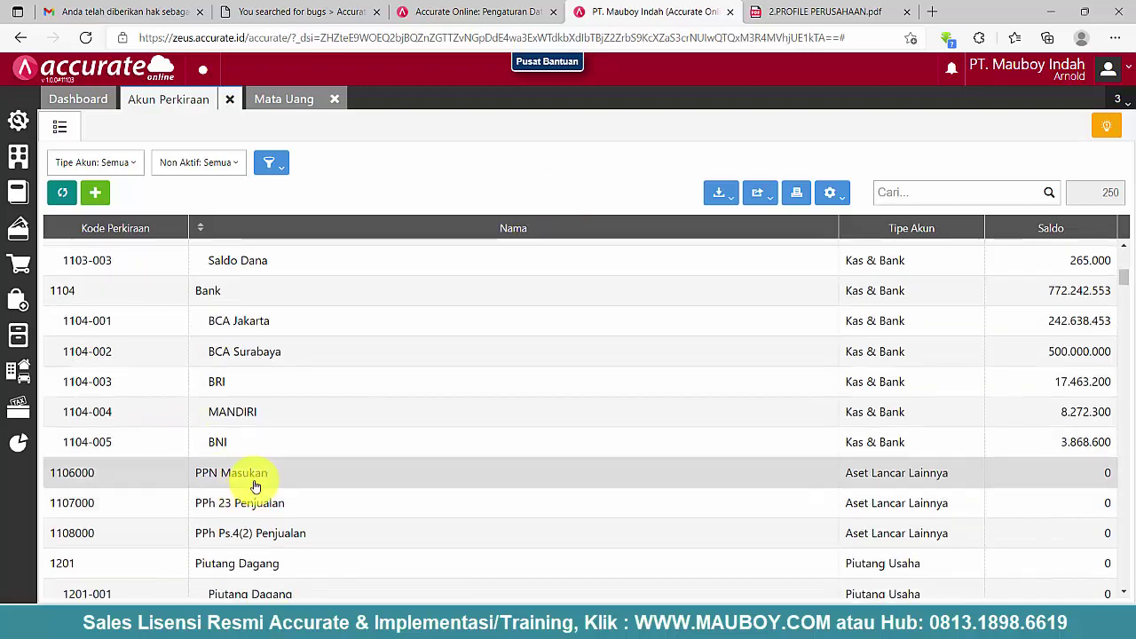
pyautogui.scroll(-1, 254, 487)
pyautogui.click(256, 424)
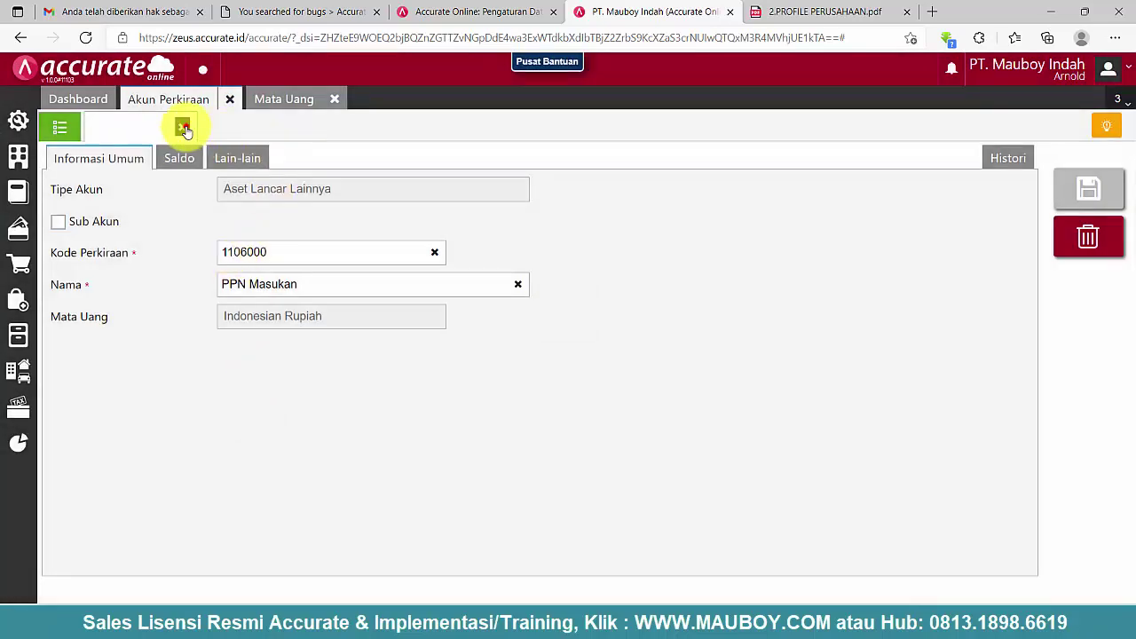
pyautogui.click(183, 128)
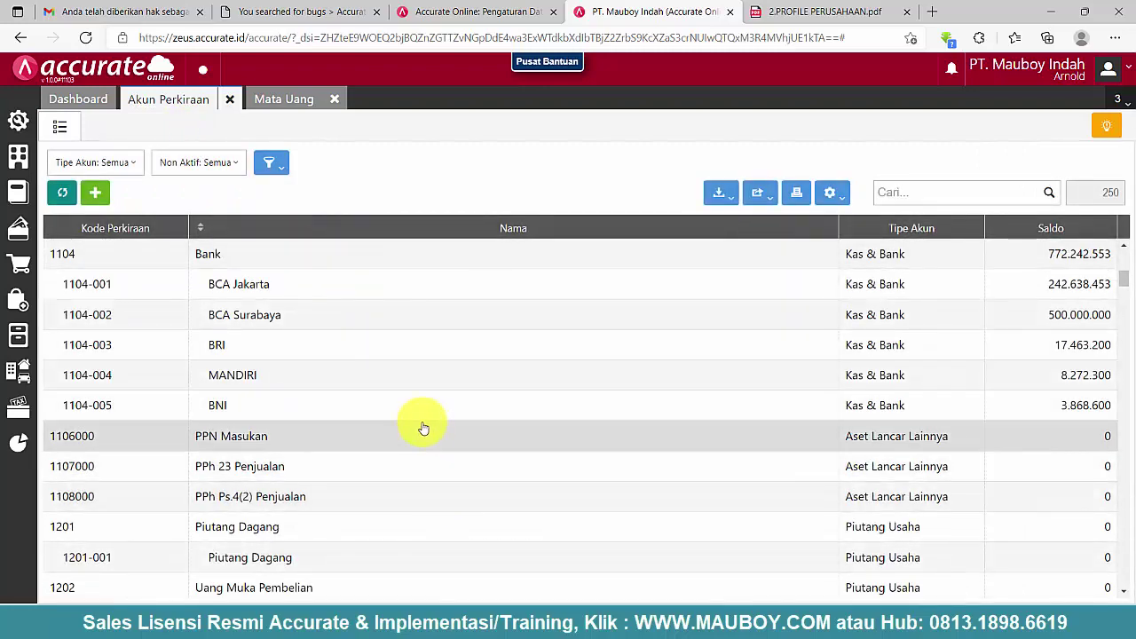
# - Try deleting PPN Masukan 1106000; dismiss the error saying Pajak uses it
pyautogui.scroll(-6, 221, 486)
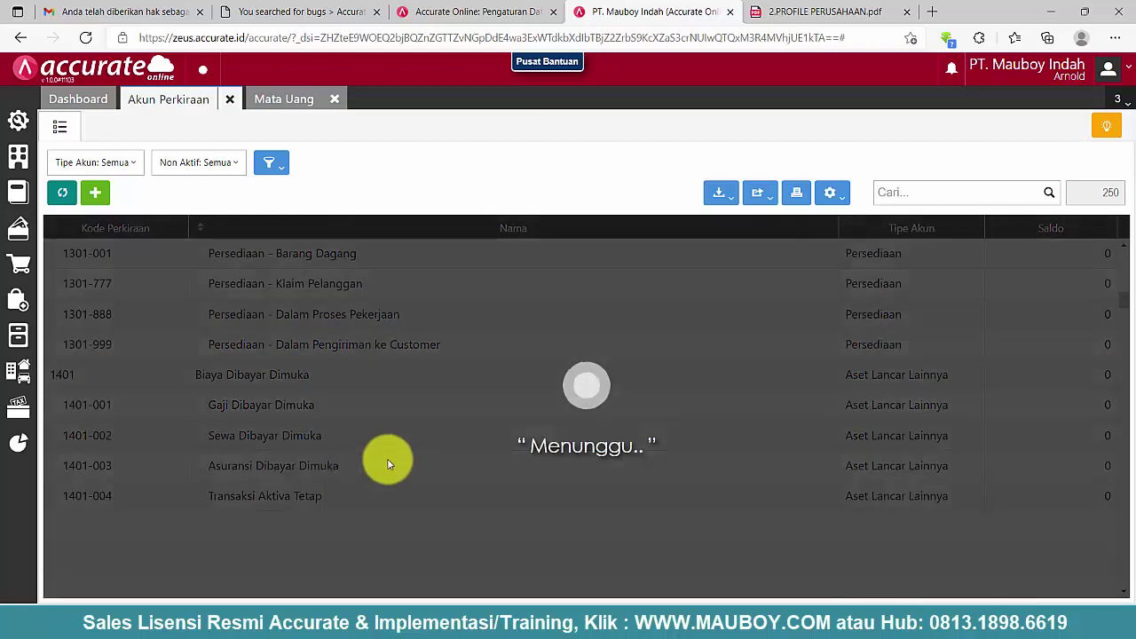
pyautogui.scroll(-3, 399, 418)
pyautogui.scroll(-2, 400, 420)
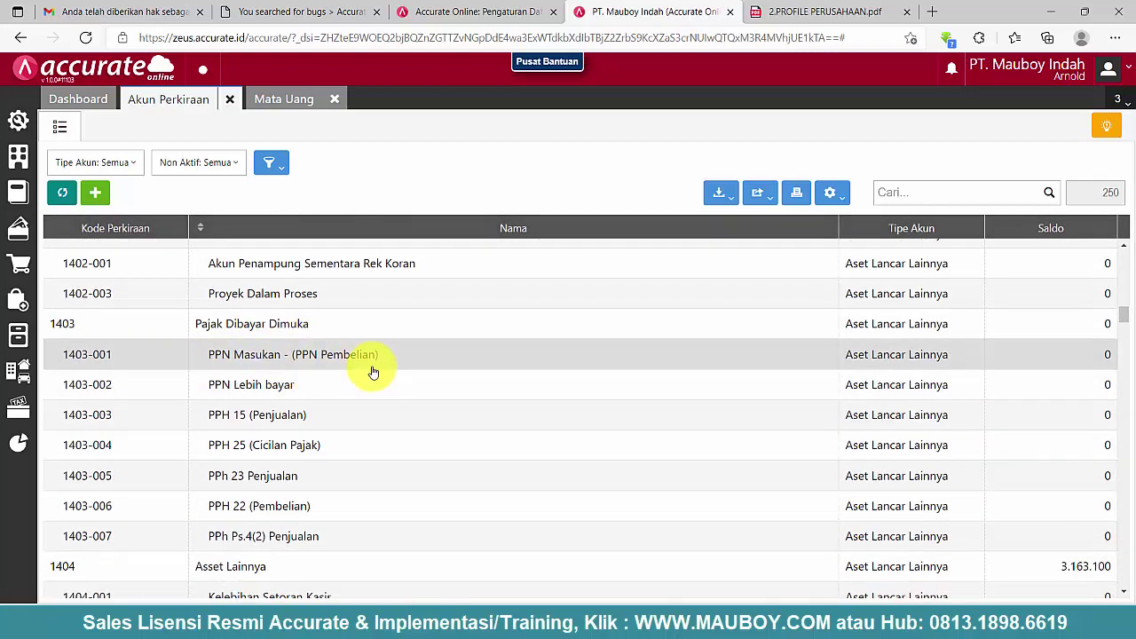
pyautogui.scroll(10, 372, 371)
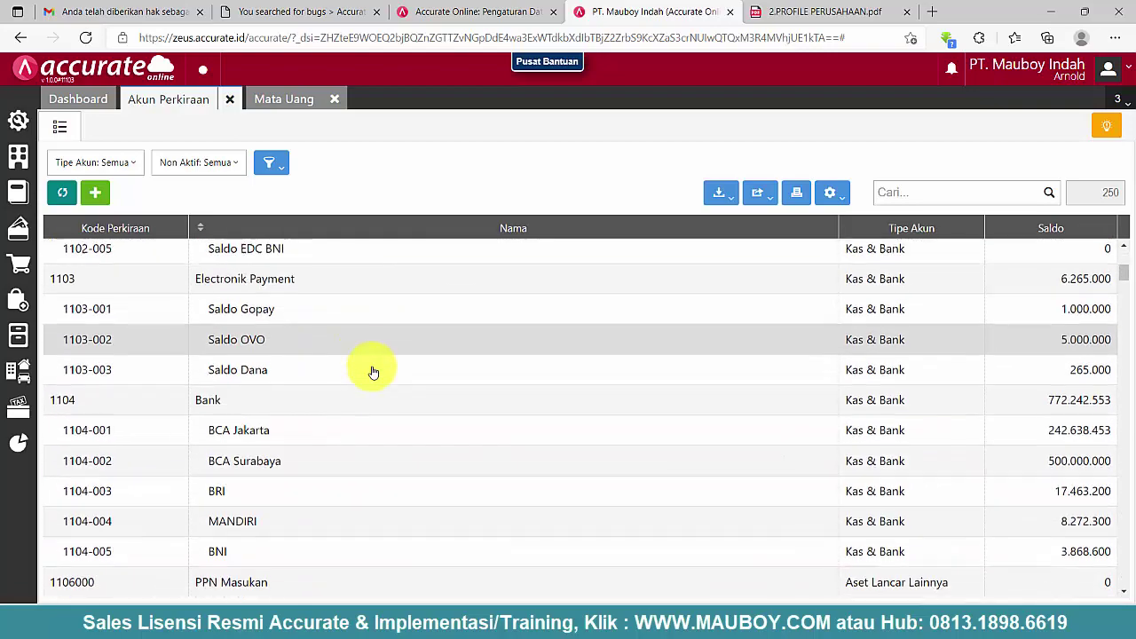
pyautogui.scroll(-3, 373, 372)
pyautogui.click(243, 412)
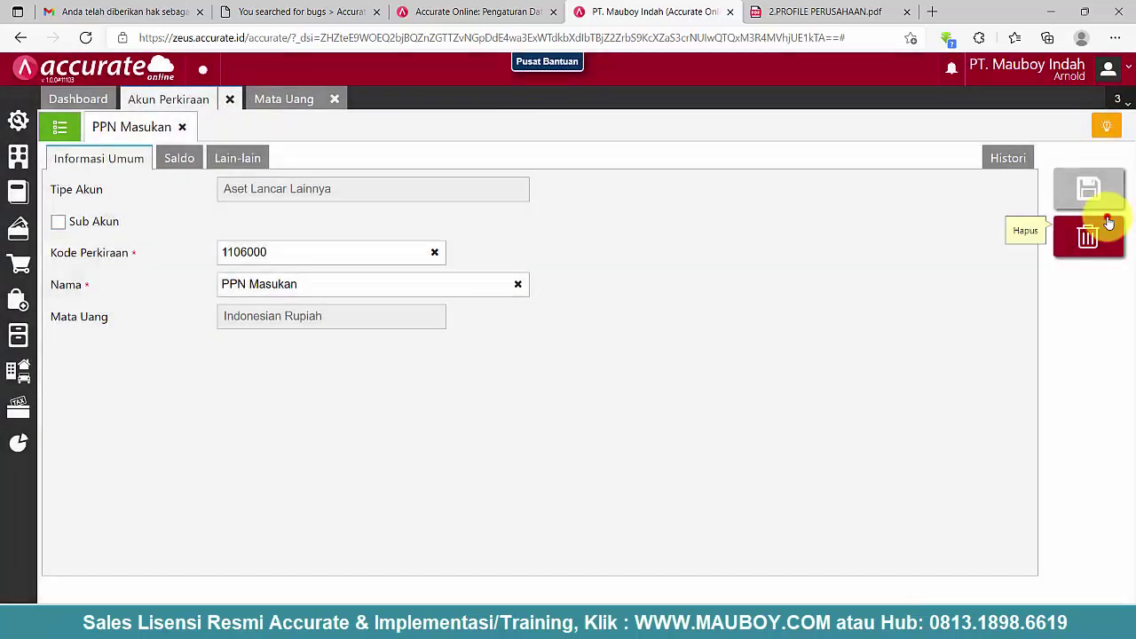
pyautogui.click(1108, 221)
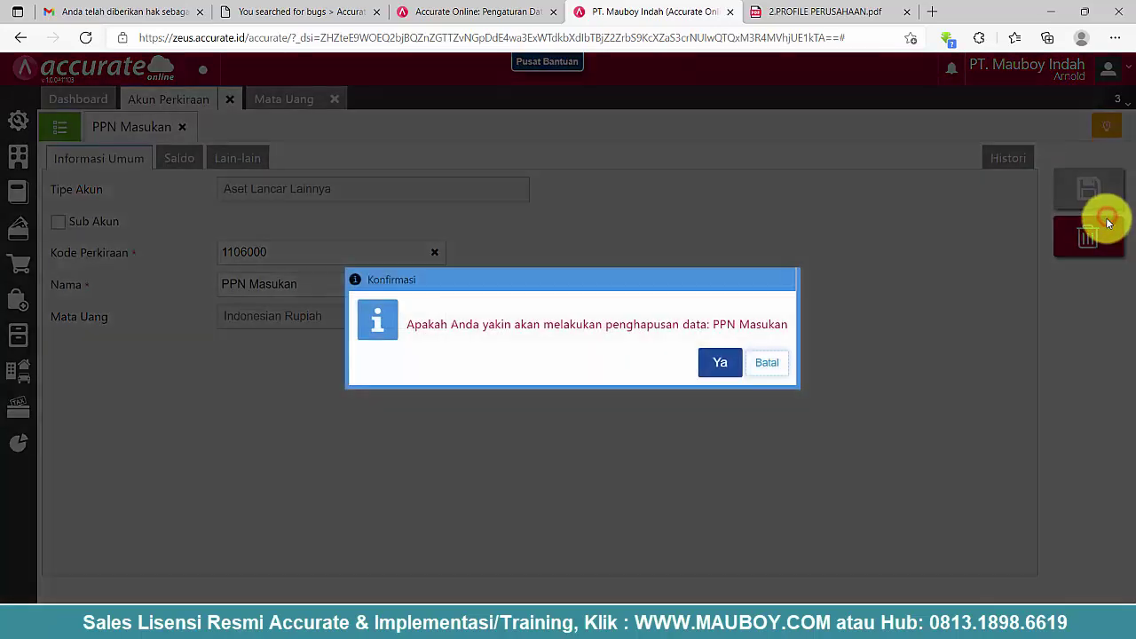
pyautogui.click(715, 362)
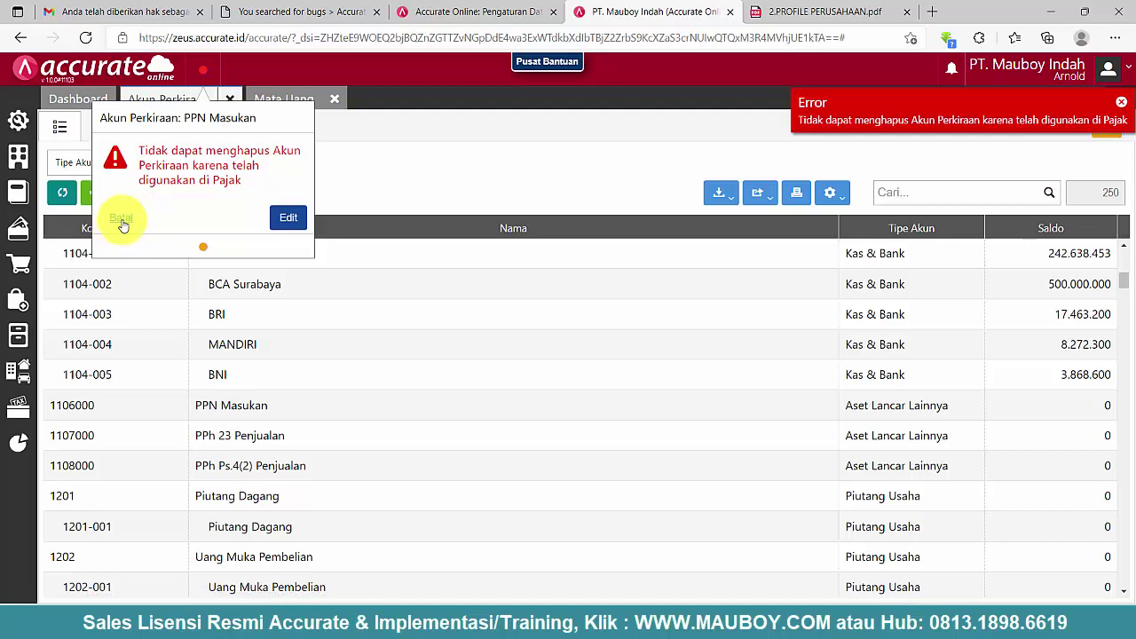
pyautogui.click(122, 222)
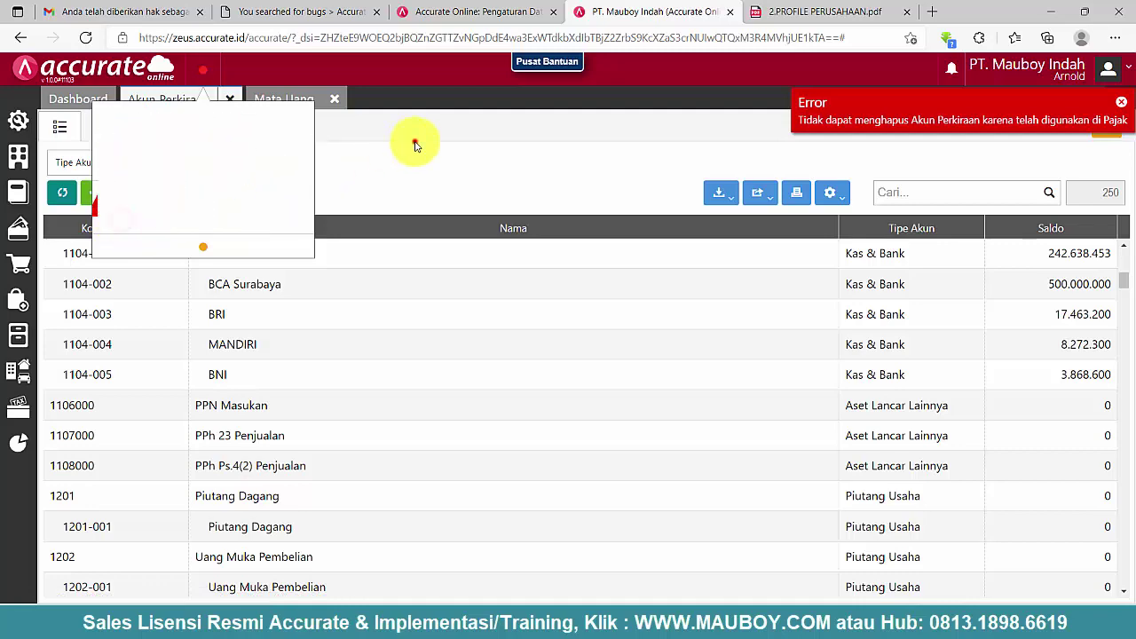
# - Go to company settings and browse the list of configured taxes
pyautogui.click(18, 194)
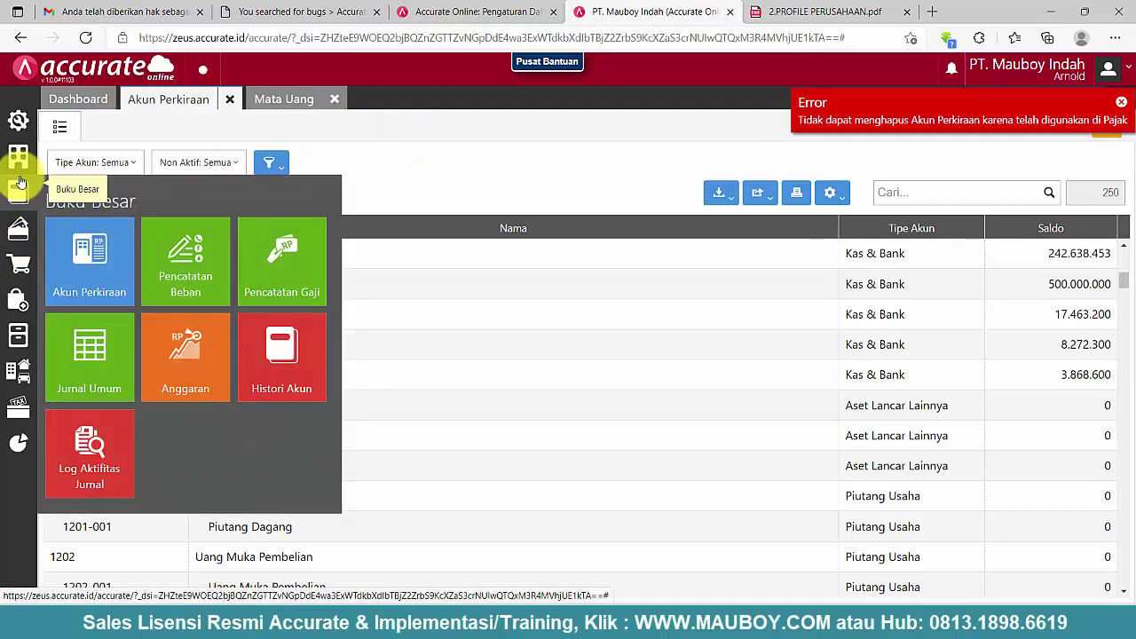
pyautogui.click(18, 157)
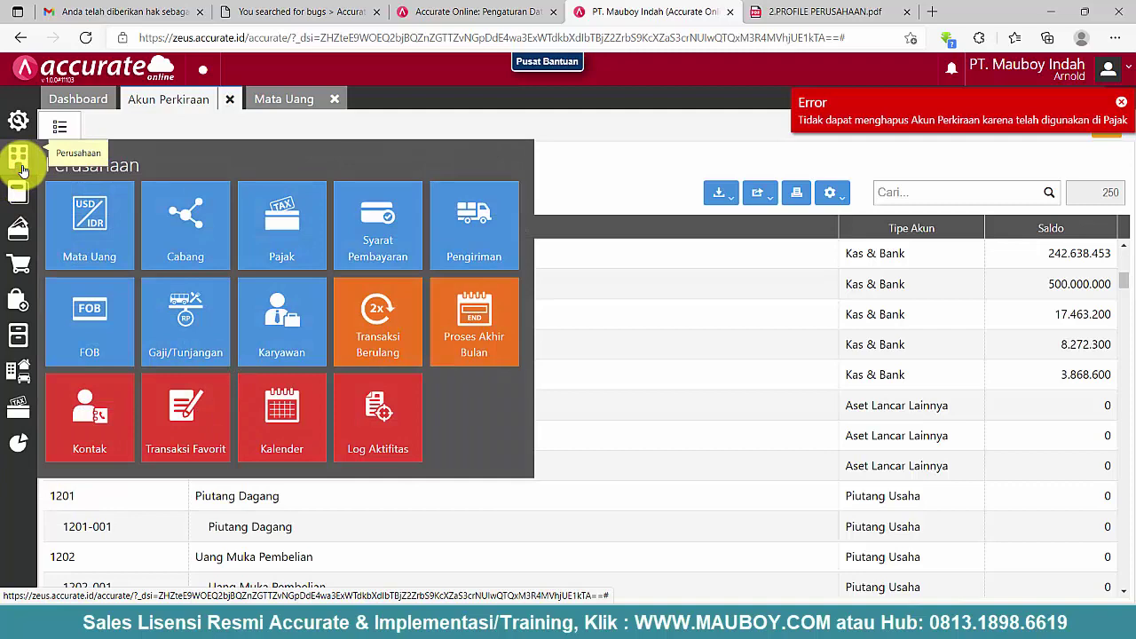
pyautogui.click(276, 247)
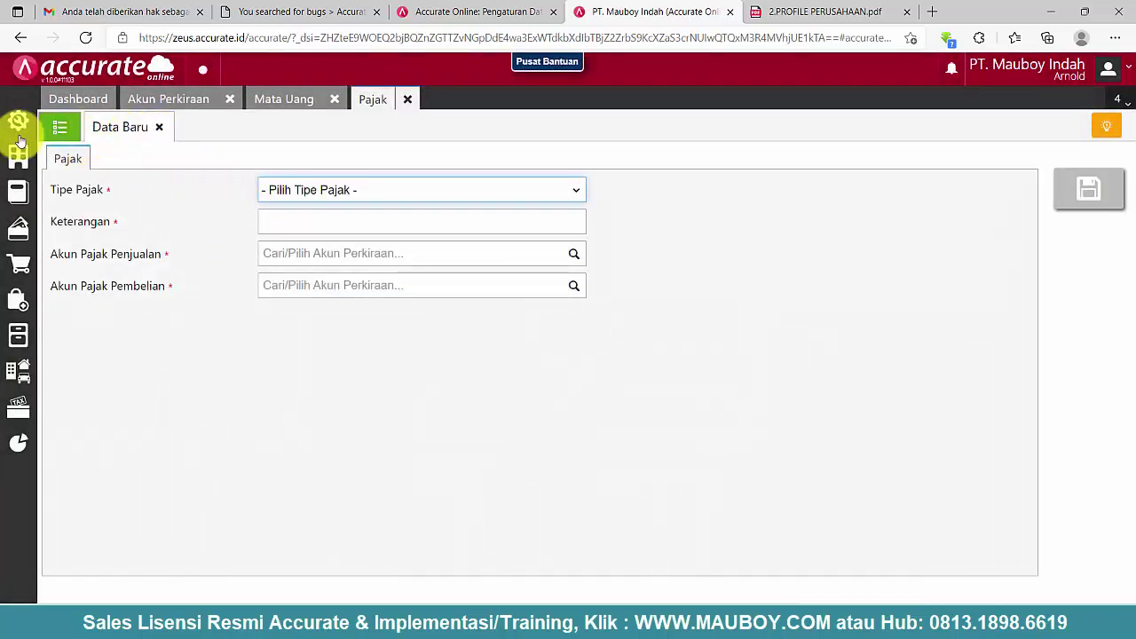
pyautogui.click(59, 127)
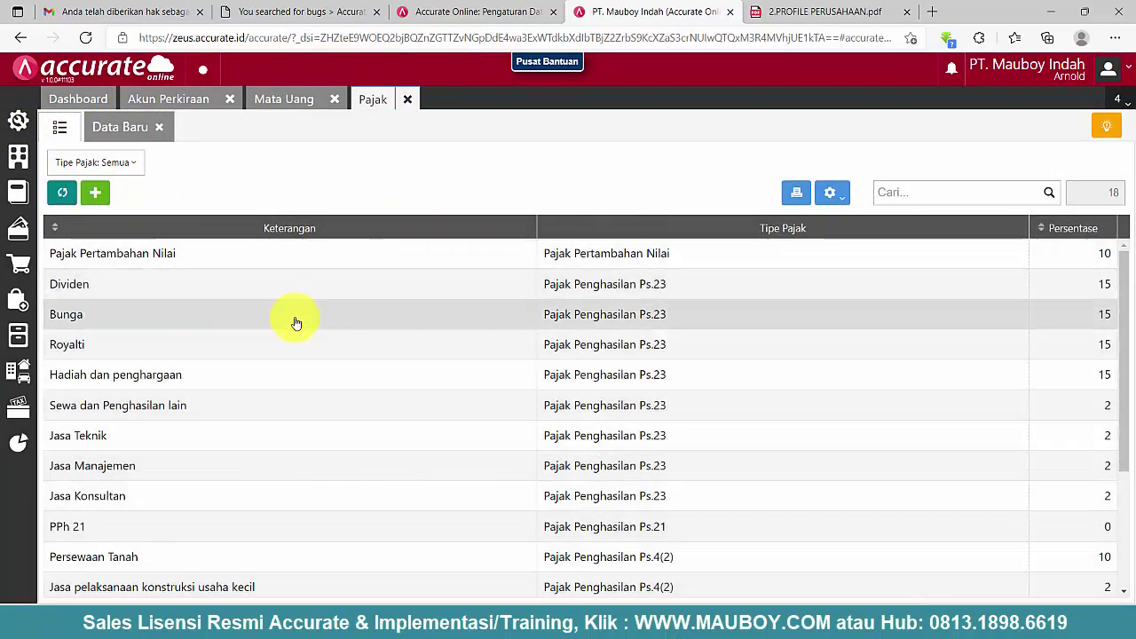
pyautogui.scroll(-3, 403, 343)
pyautogui.scroll(3, 403, 342)
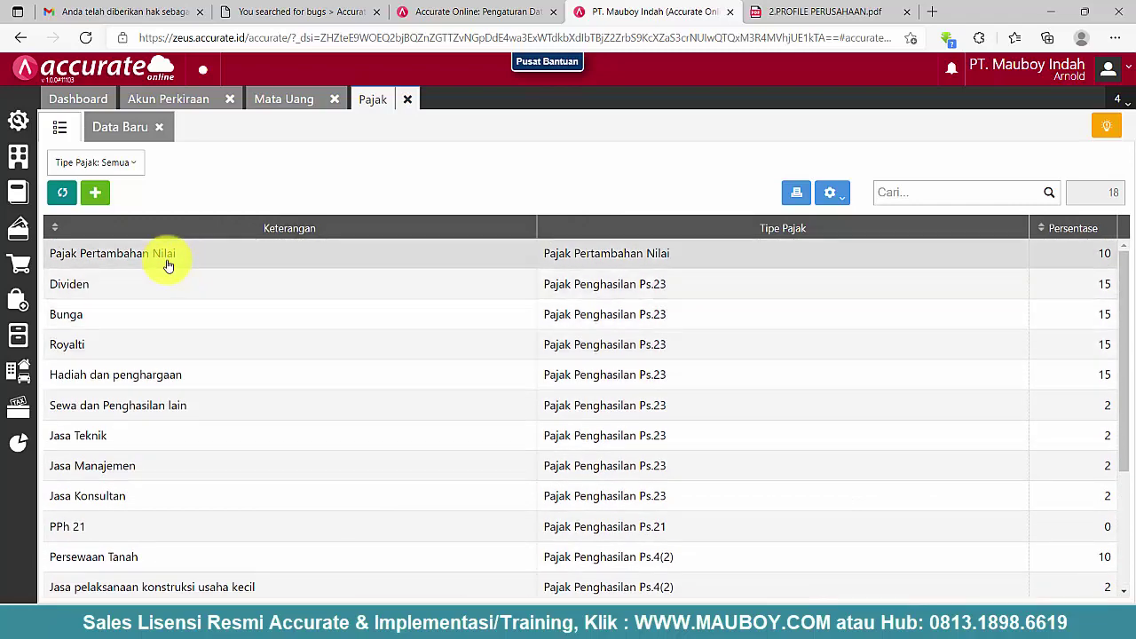
pyautogui.scroll(-3, 222, 399)
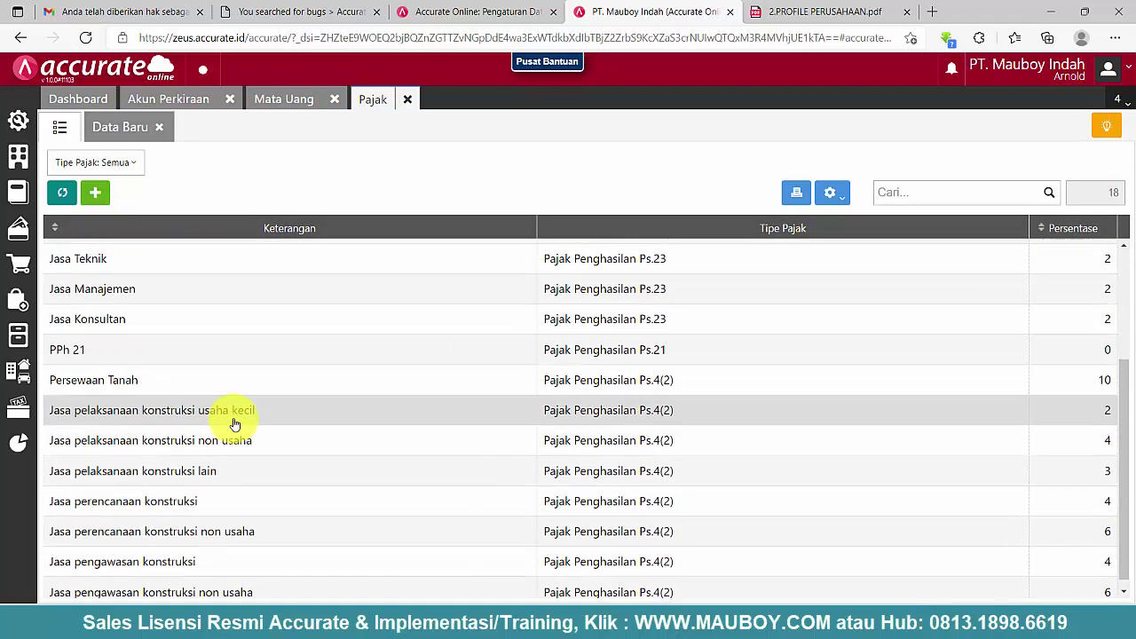
pyautogui.scroll(3, 242, 425)
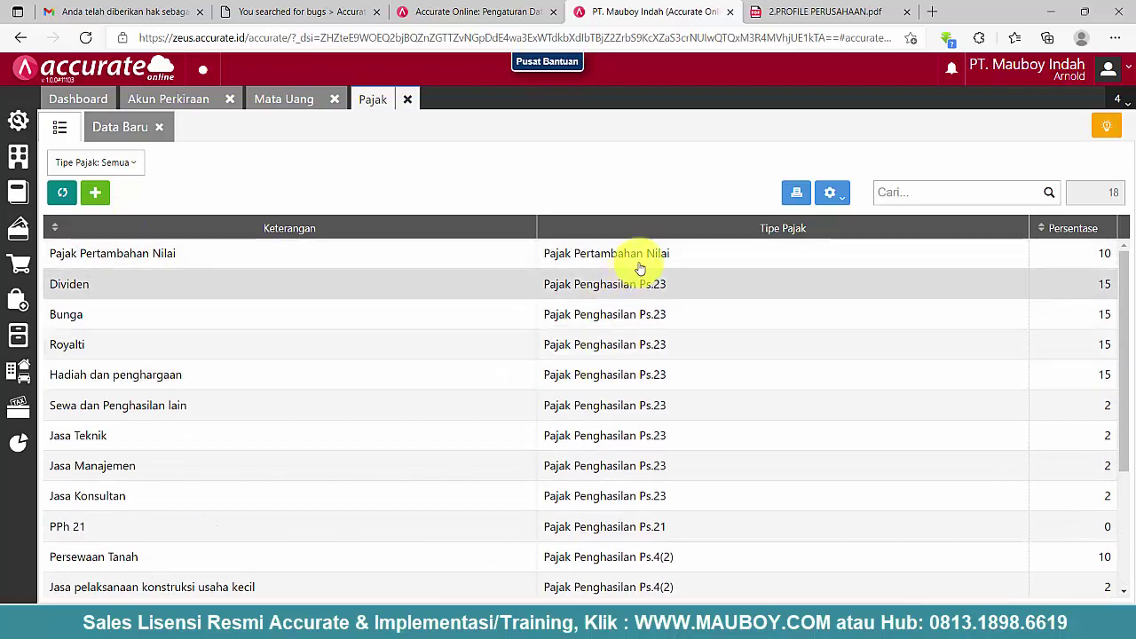
pyautogui.scroll(-3, 642, 274)
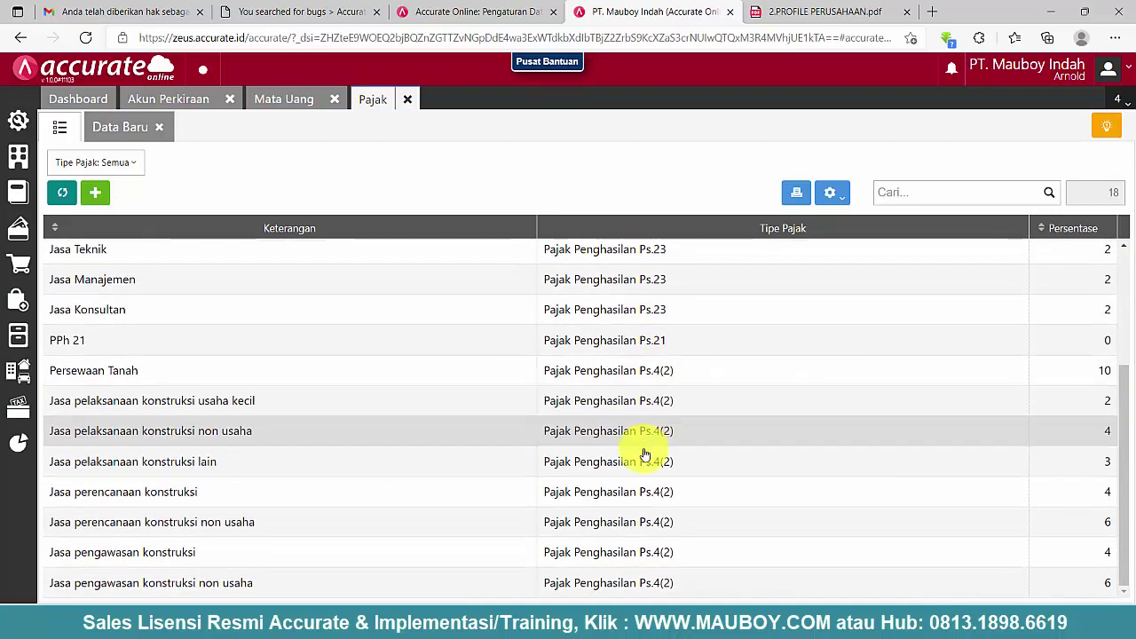
pyautogui.scroll(2, 636, 516)
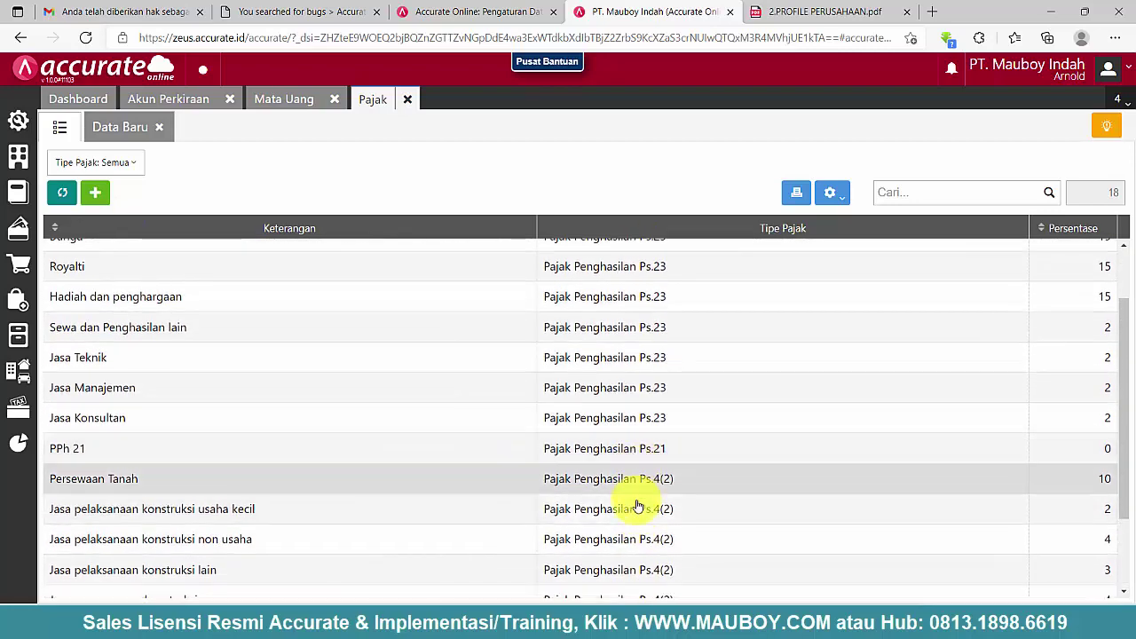
pyautogui.scroll(-2, 632, 506)
pyautogui.scroll(3, 629, 453)
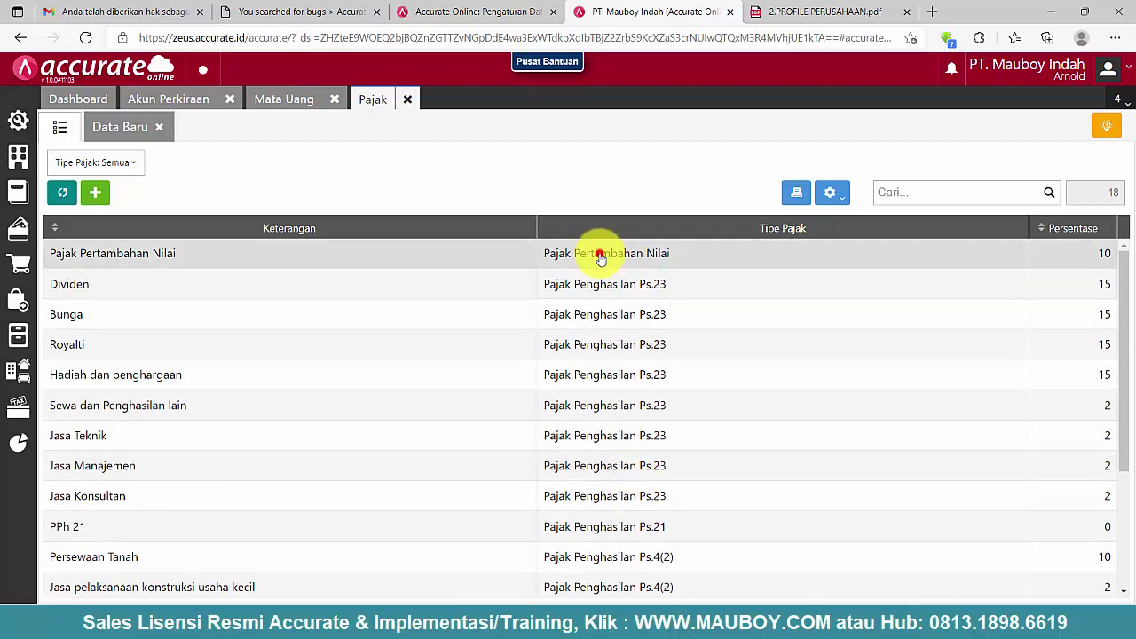
# - Set Pajak Pertambahan Nilai accounts to PPN Keluaran [VAT OUT] and 1403-001 PPN Masukan, and save
pyautogui.click(600, 256)
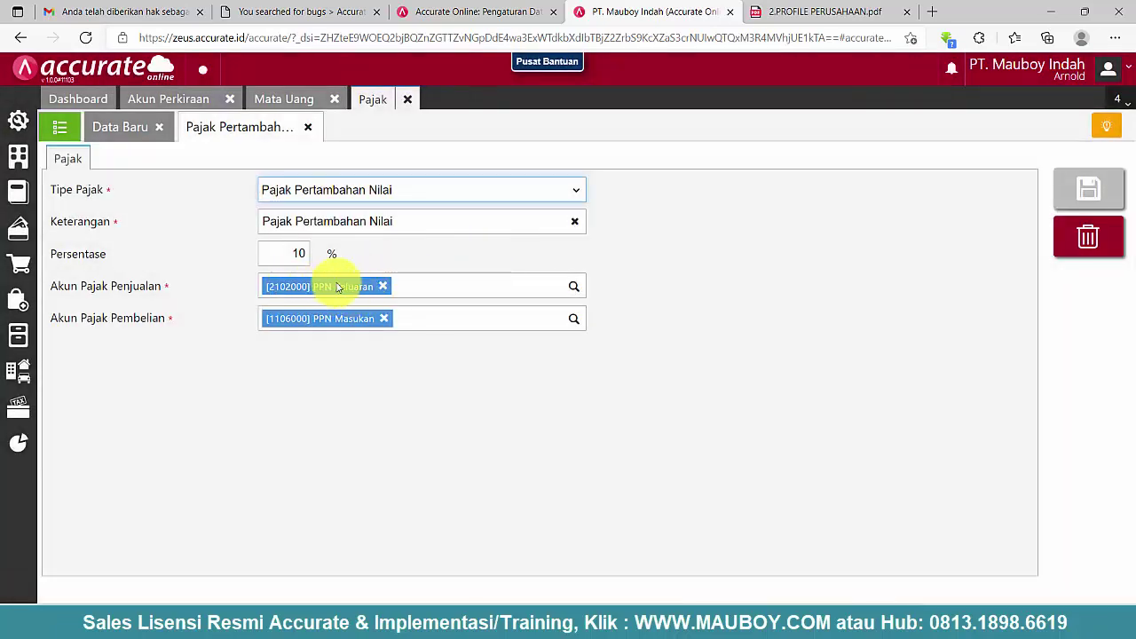
pyautogui.click(384, 285)
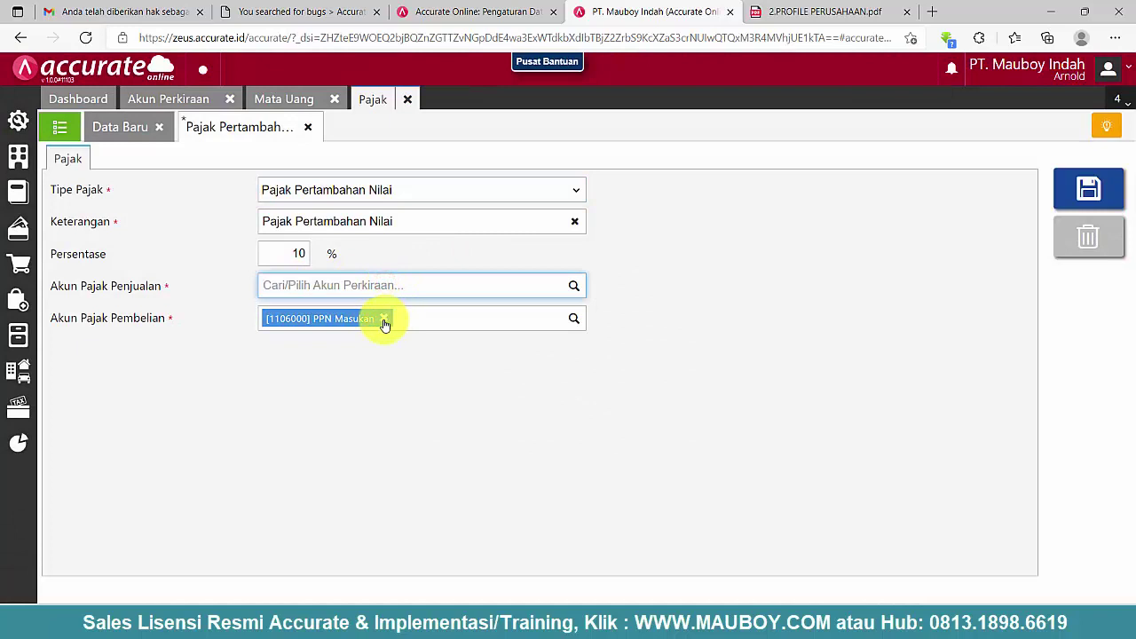
pyautogui.click(384, 320)
pyautogui.click(535, 287)
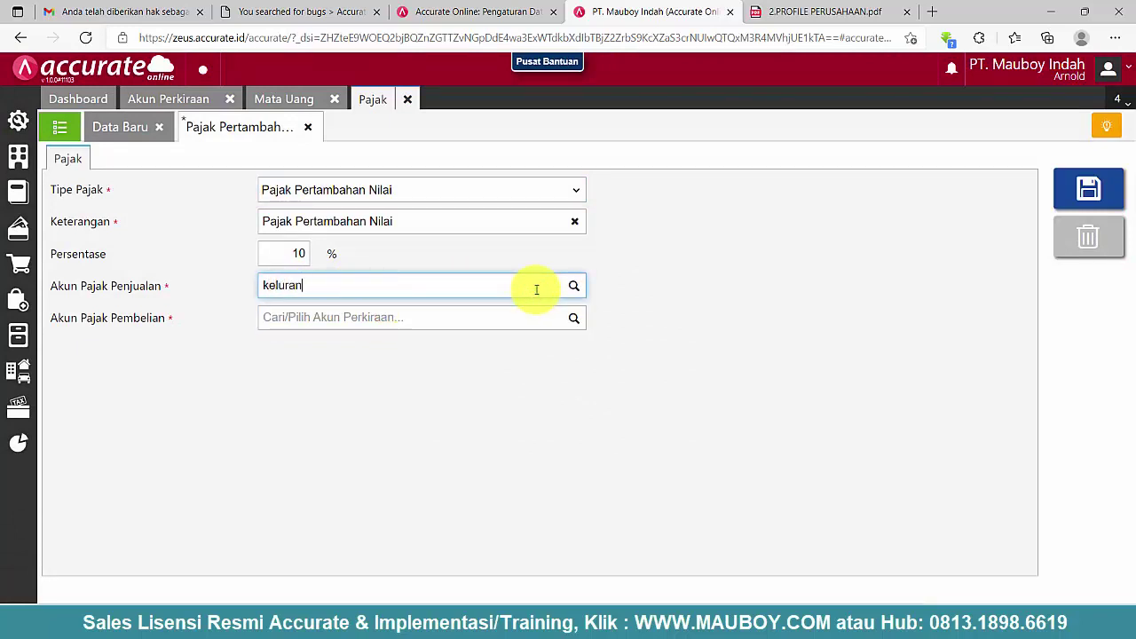
pyautogui.write('keluran')
pyautogui.press('BackSpace')
pyautogui.press('BackSpace')
pyautogui.press('BackSpace')
pyautogui.write('ara')
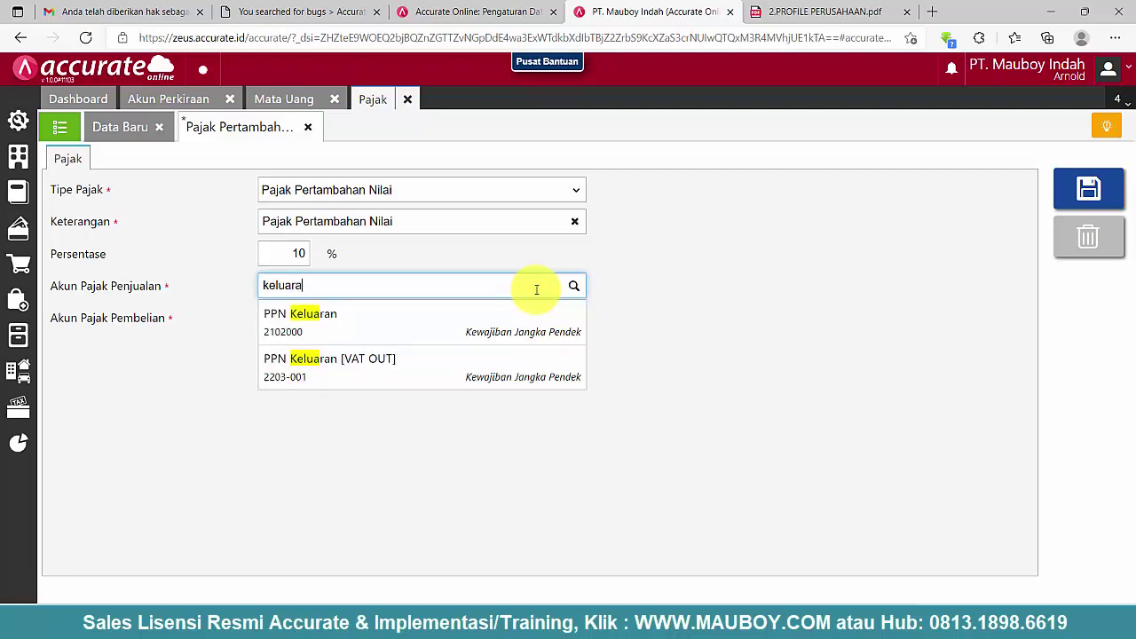
pyautogui.click(362, 368)
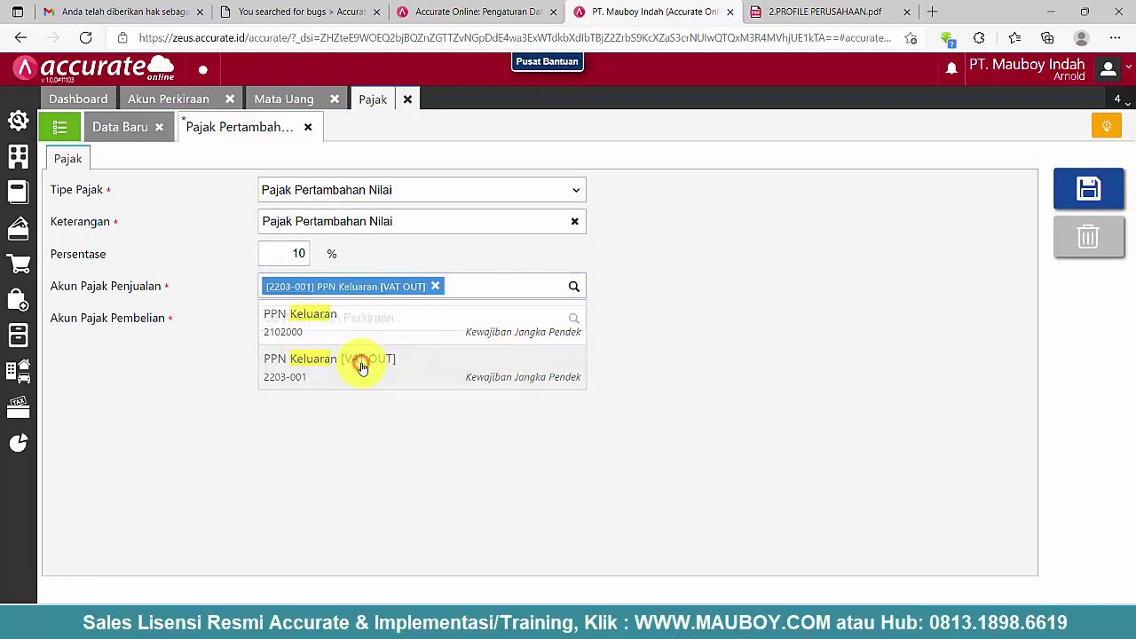
pyautogui.click(342, 317)
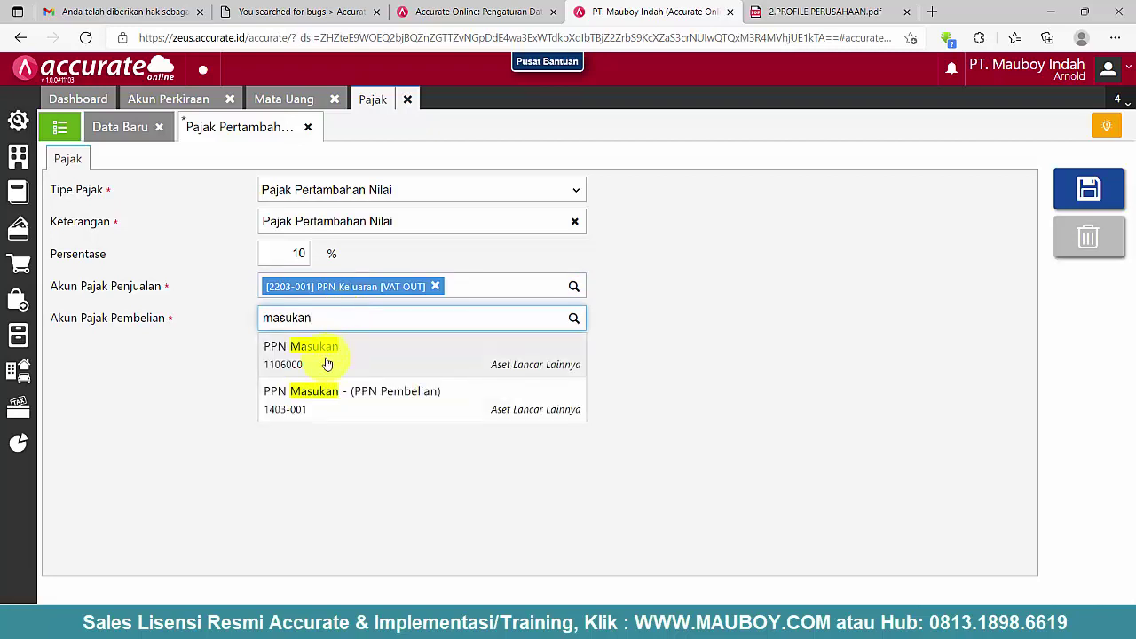
pyautogui.click(336, 409)
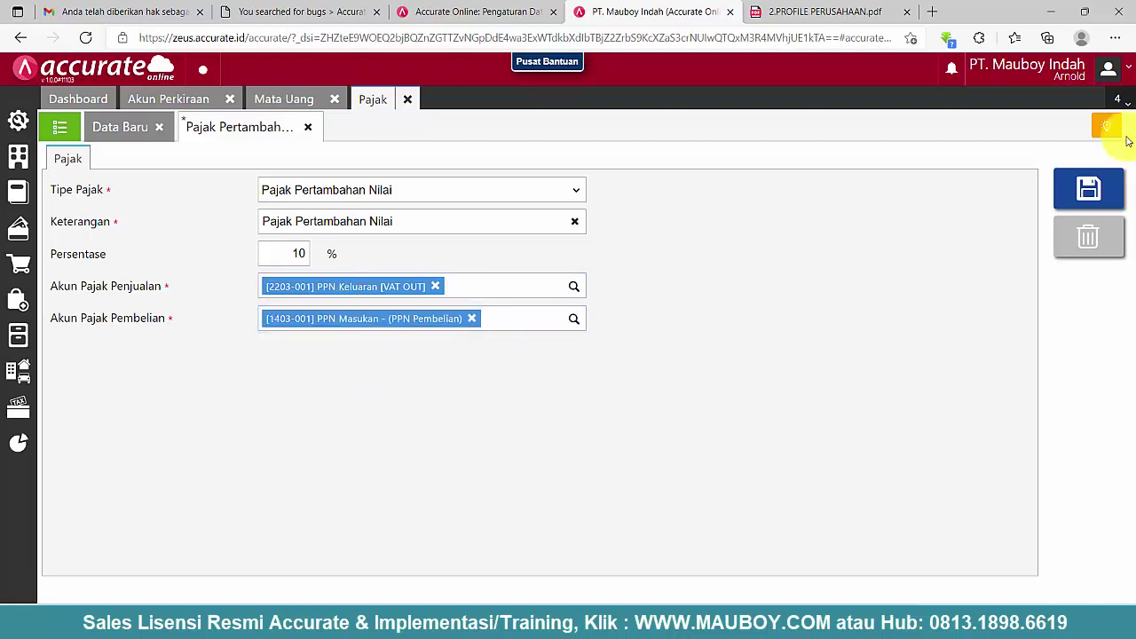
pyautogui.click(1090, 187)
pyautogui.click(192, 99)
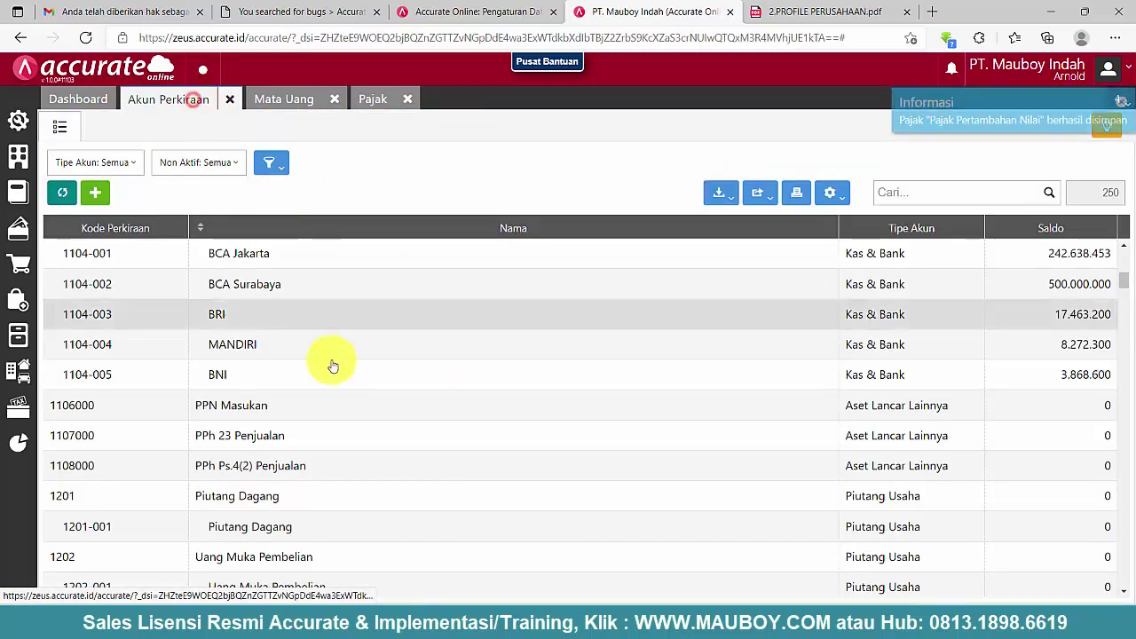
# - Delete the duplicate account 1106000 PPN Masukan
pyautogui.click(234, 408)
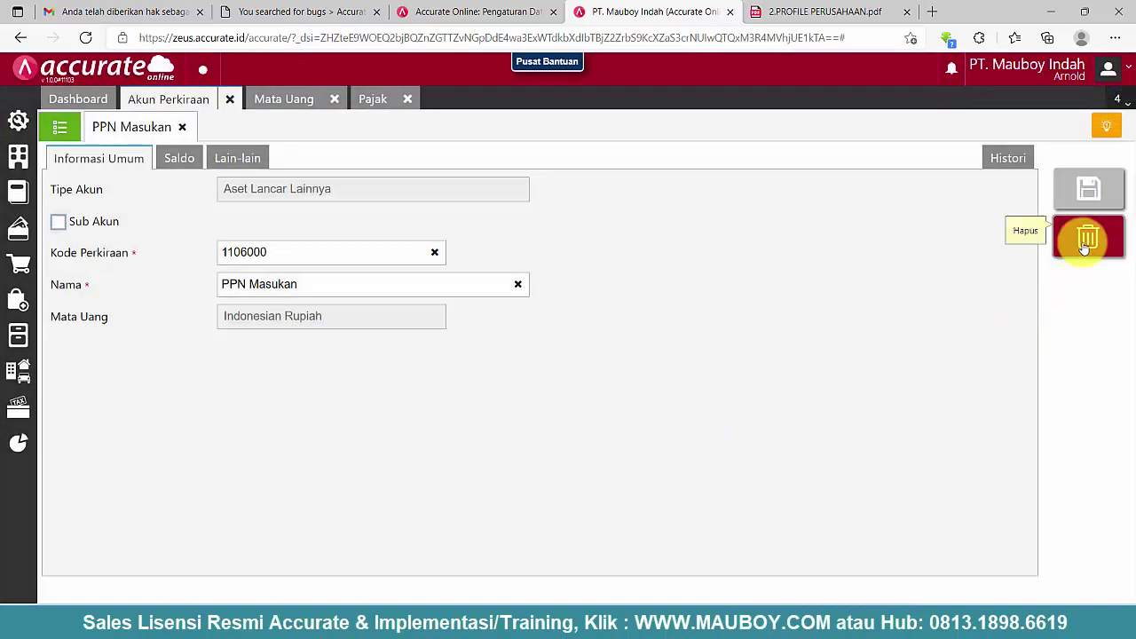
pyautogui.click(1089, 237)
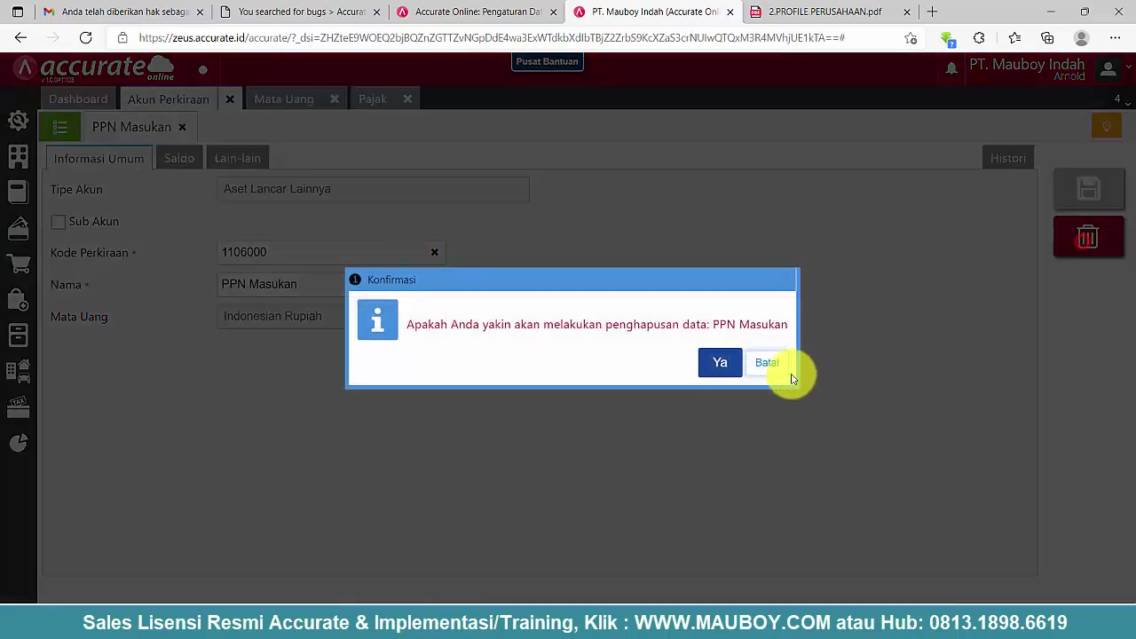
pyautogui.click(719, 364)
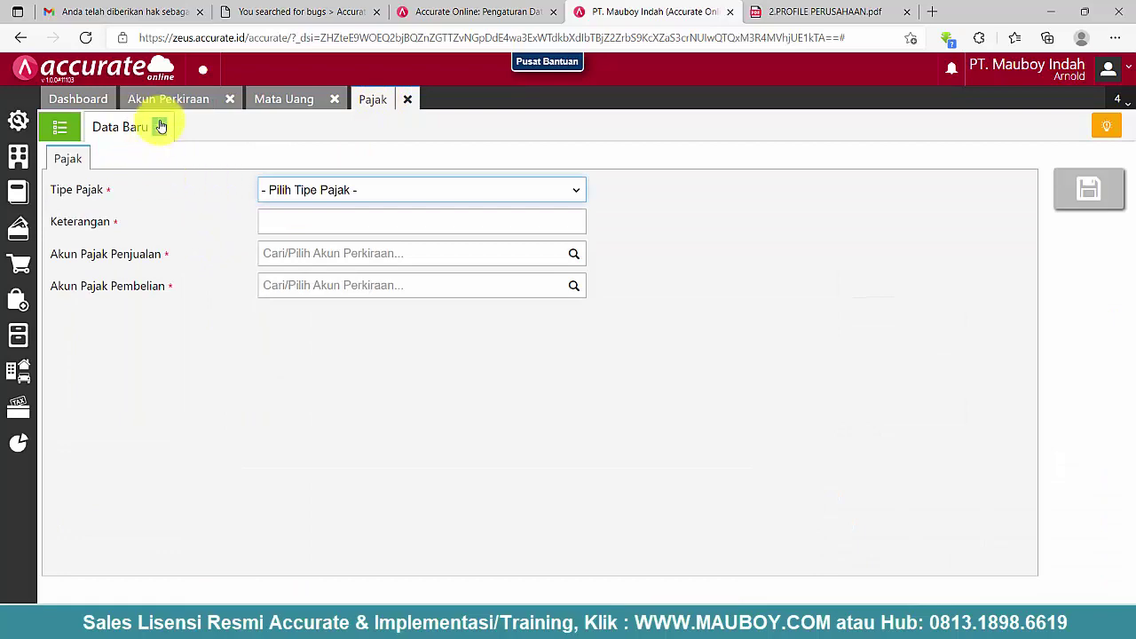
# - Check the Hadiah dan penghargaan tax's accounts, then return to the chart of accounts
pyautogui.click(159, 127)
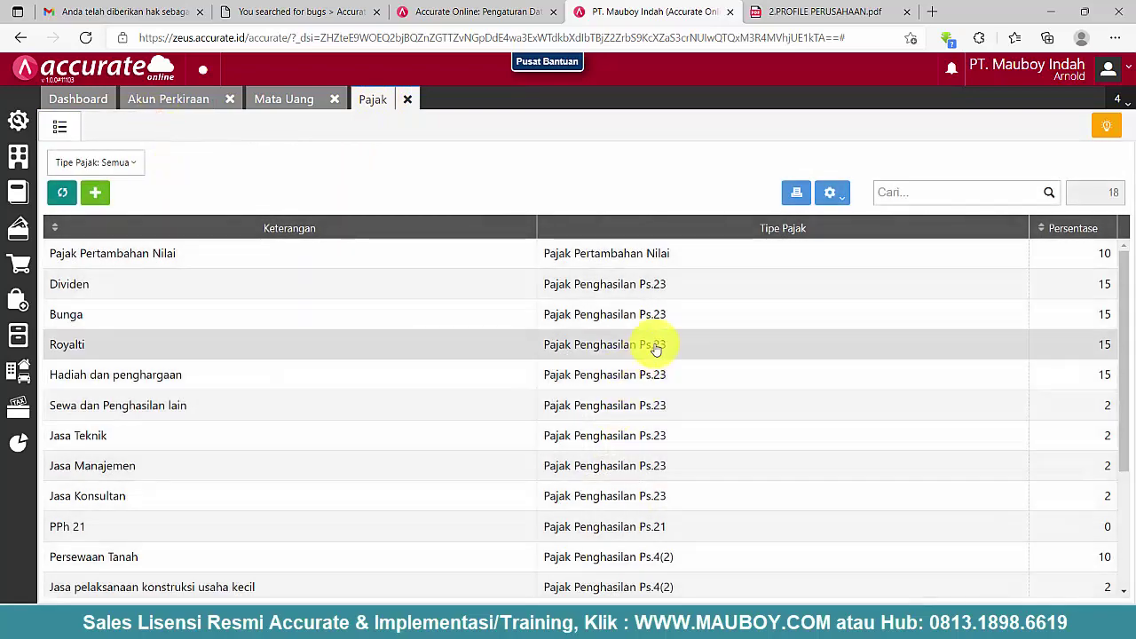
pyautogui.scroll(-3, 655, 345)
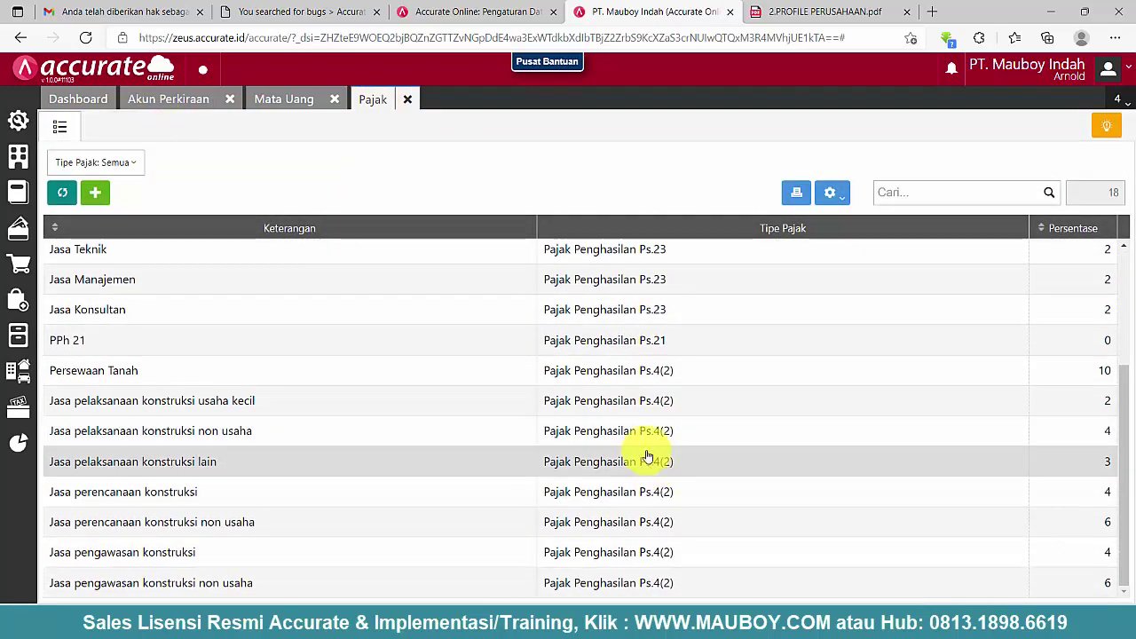
pyautogui.scroll(3, 652, 459)
pyautogui.doubleClick(624, 380)
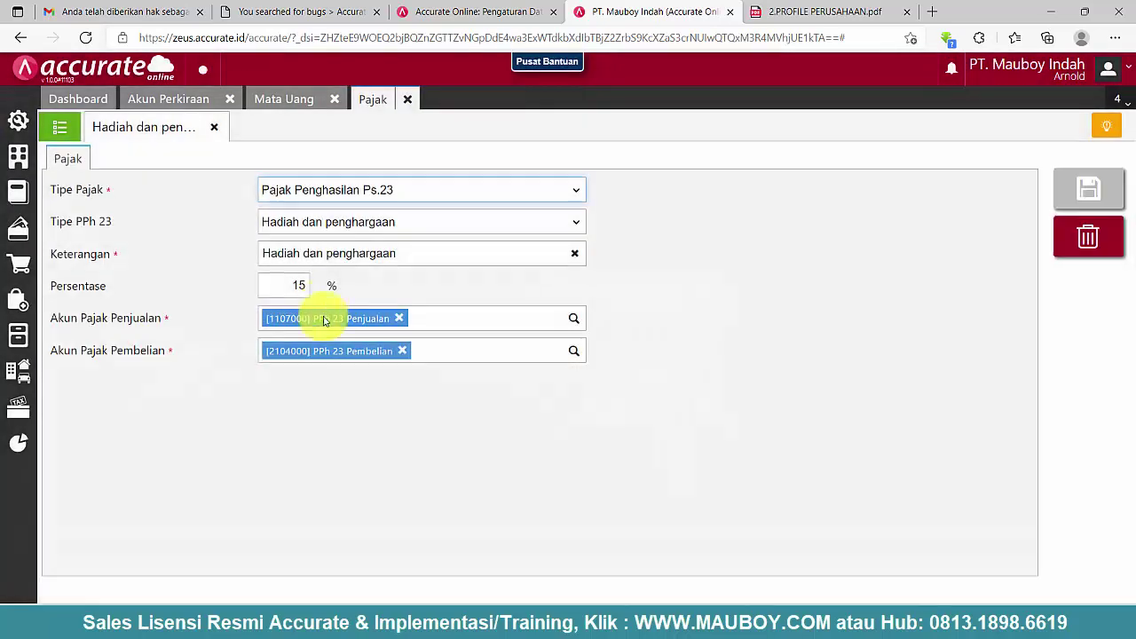
pyautogui.click(216, 129)
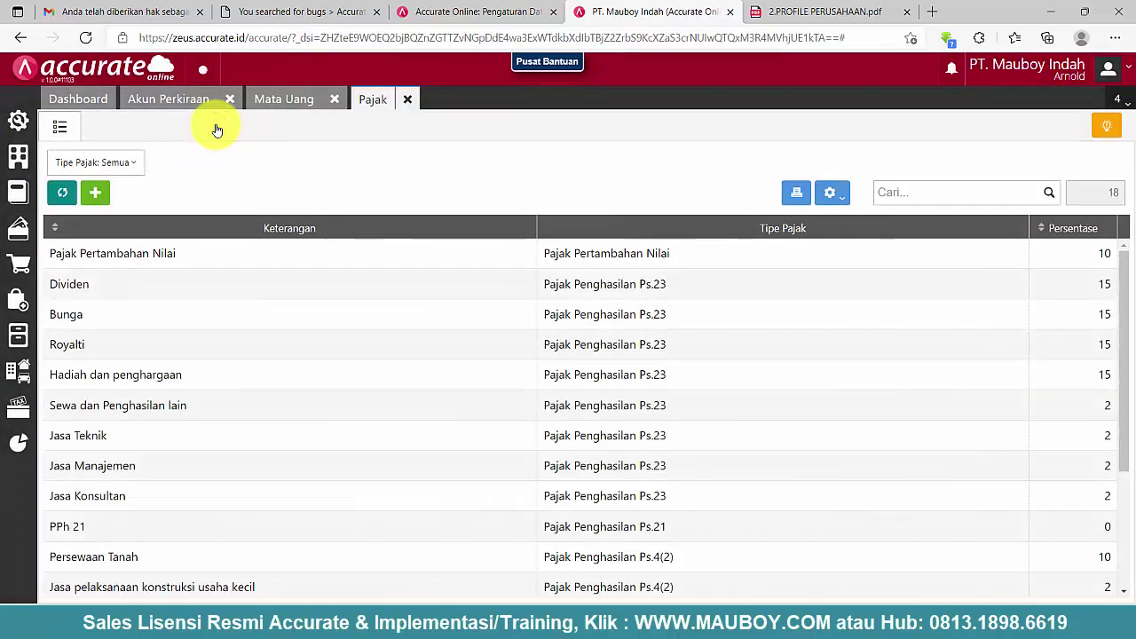
pyautogui.click(167, 100)
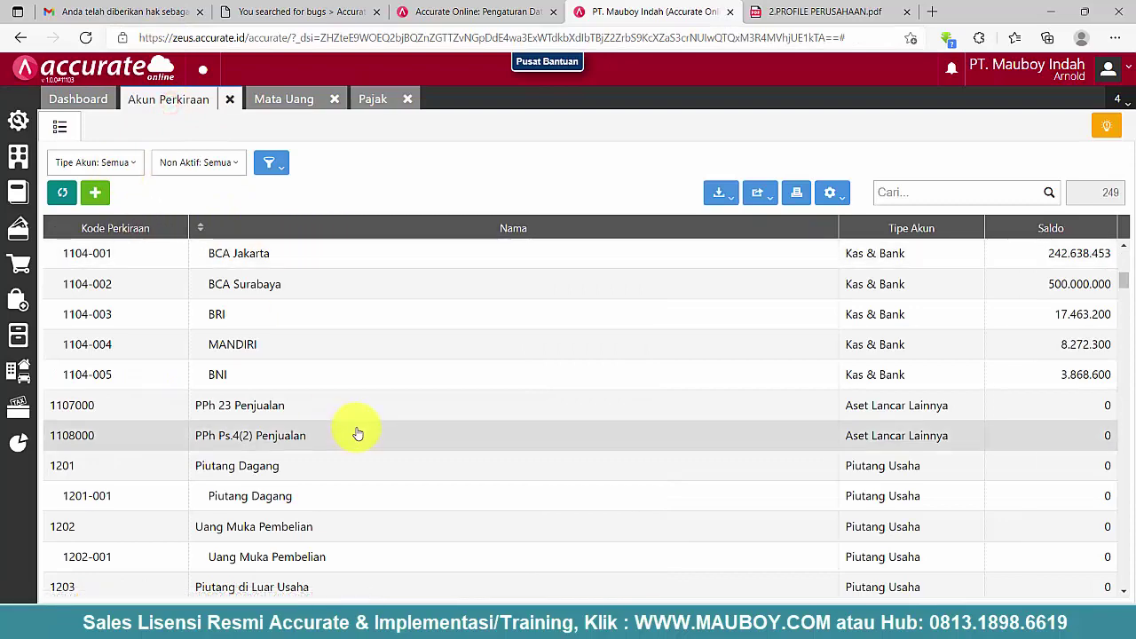
# - Filter the chart of accounts to the Aset Lancar Lainnya account type
pyautogui.scroll(2, 337, 409)
pyautogui.click(115, 164)
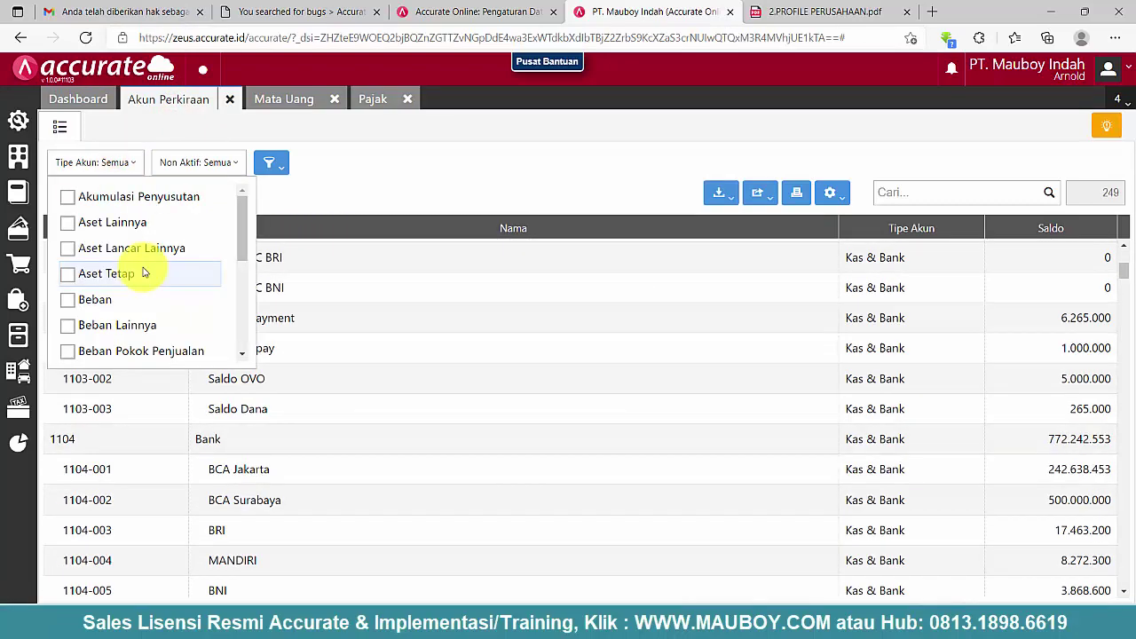
pyautogui.click(89, 248)
pyautogui.click(465, 171)
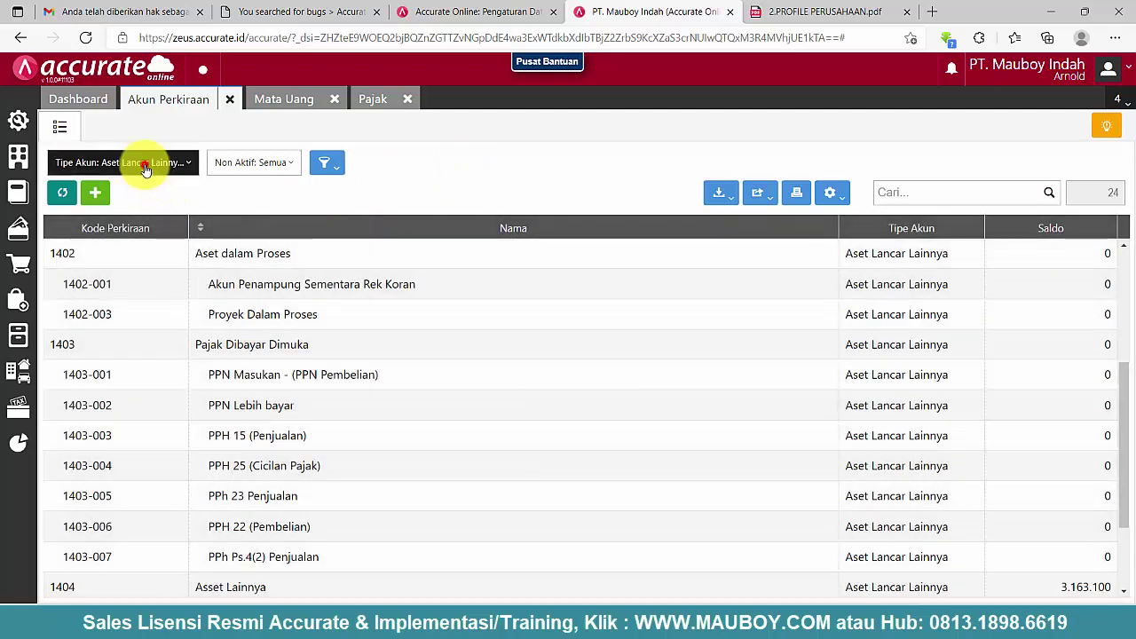
pyautogui.click(146, 169)
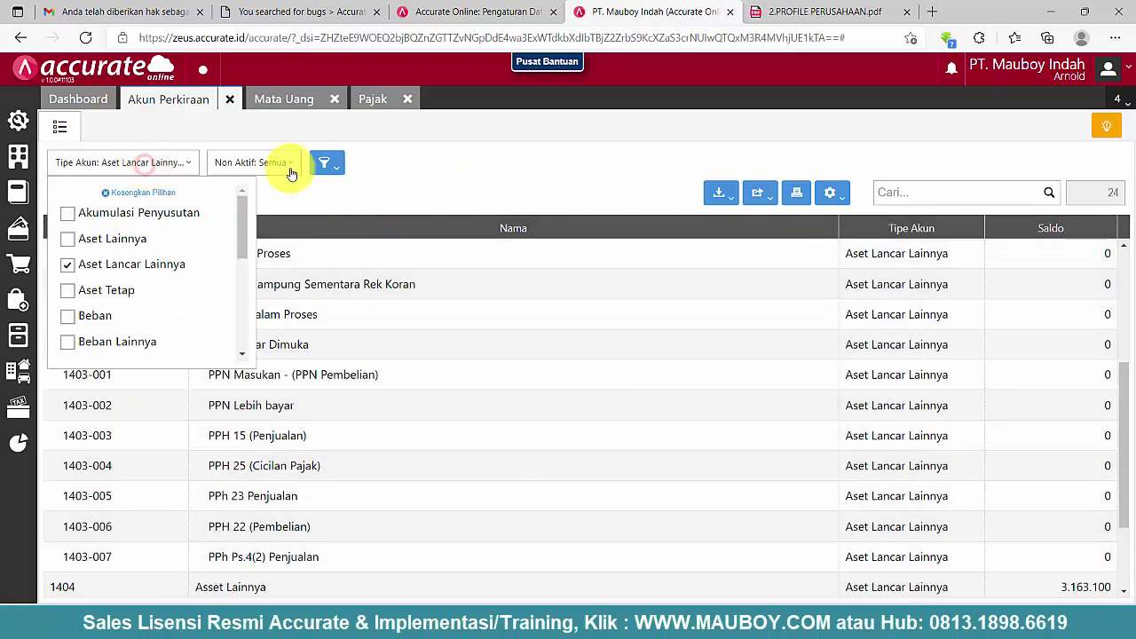
pyautogui.click(464, 167)
pyautogui.scroll(3, 293, 351)
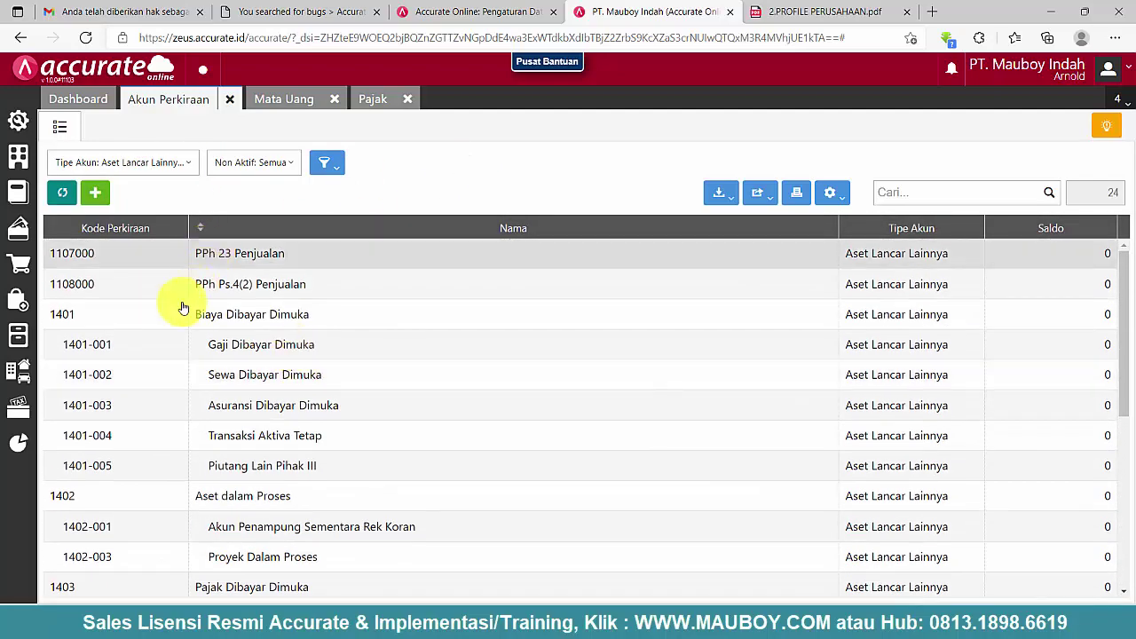
# - Try deleting 1107000 PPh 23 Penjualan; after the in-use error, check the tax list
pyautogui.doubleClick(236, 254)
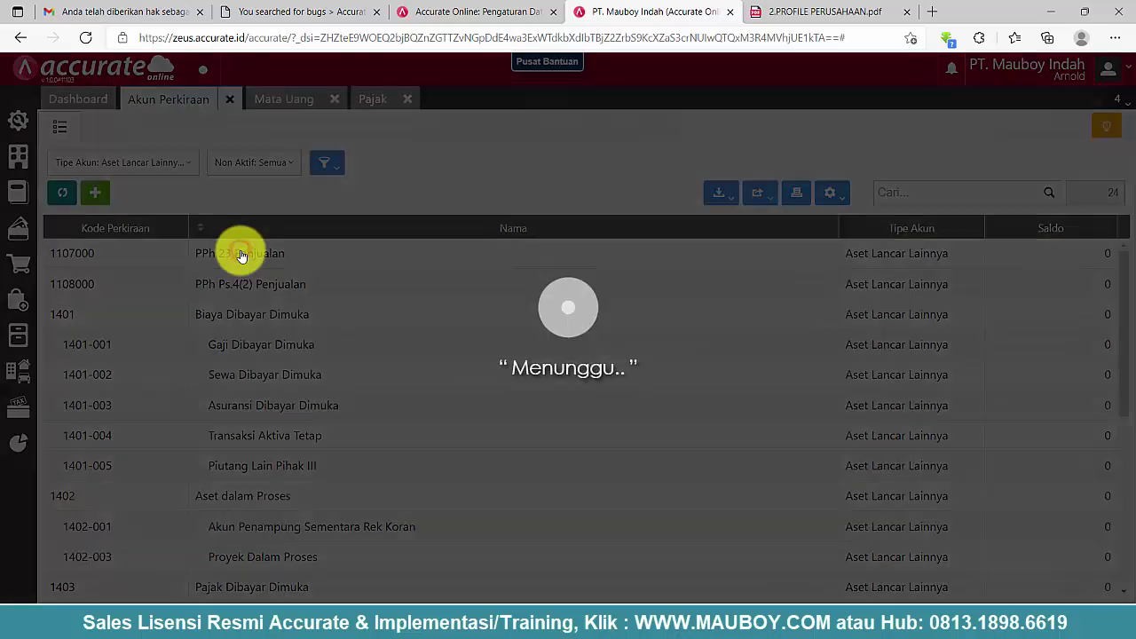
pyautogui.click(1074, 249)
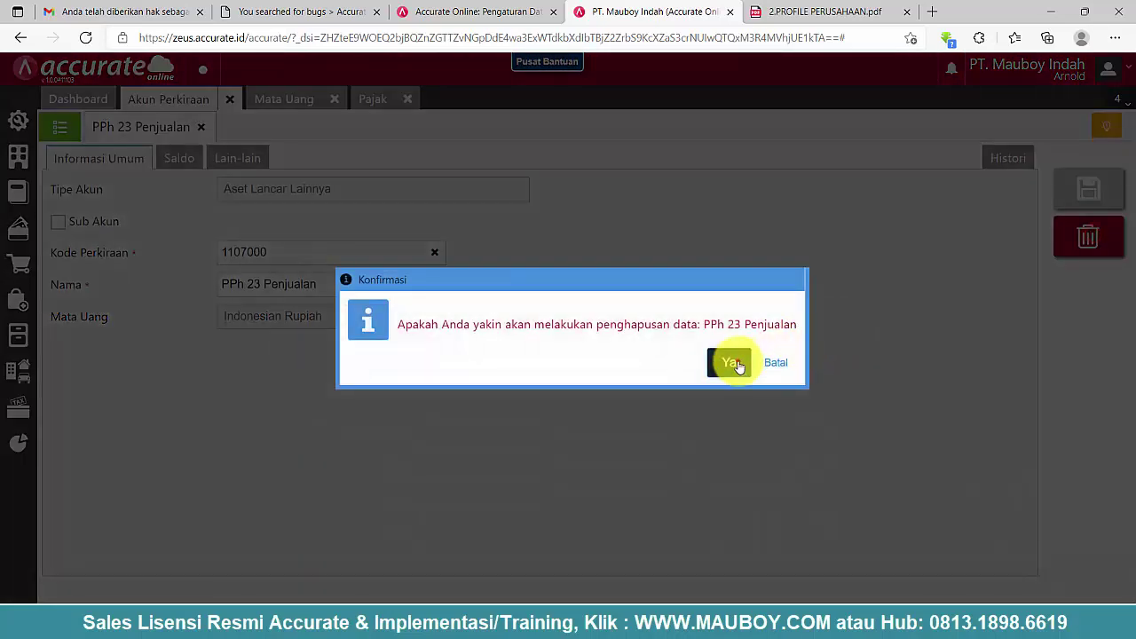
pyautogui.click(733, 359)
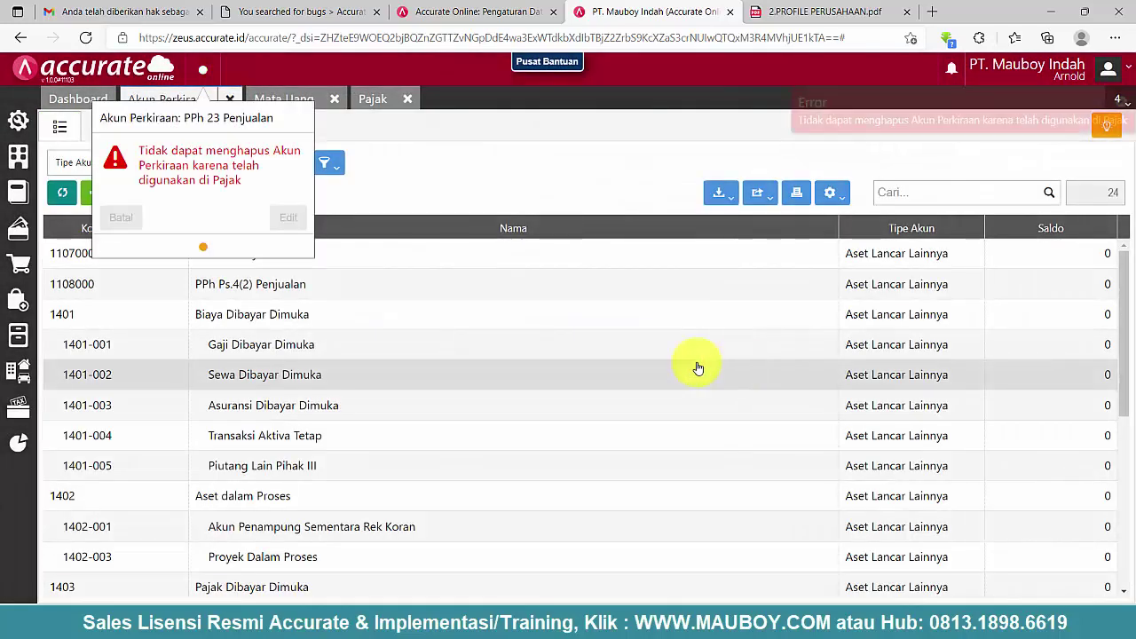
pyautogui.click(127, 221)
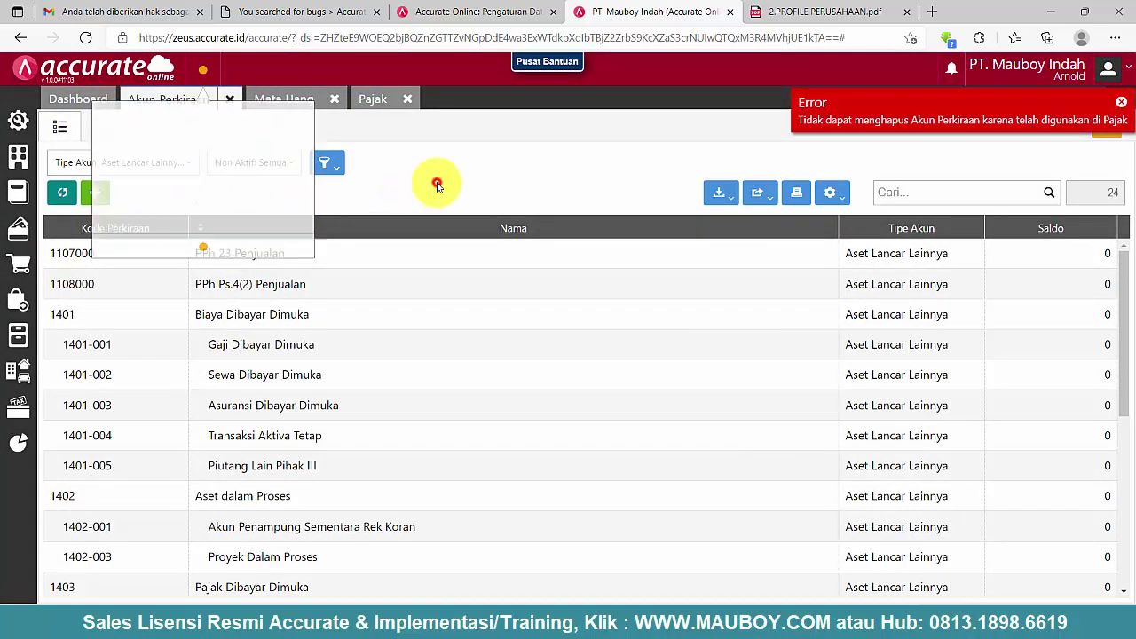
pyautogui.click(368, 97)
pyautogui.scroll(-3, 591, 457)
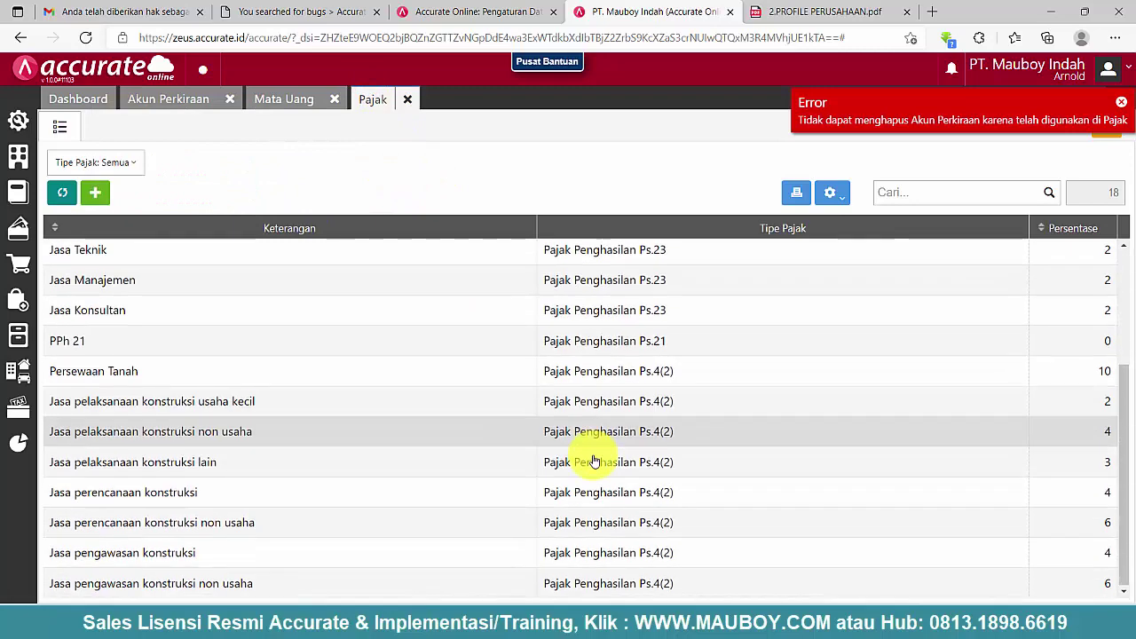
pyautogui.scroll(3, 595, 382)
pyautogui.click(193, 102)
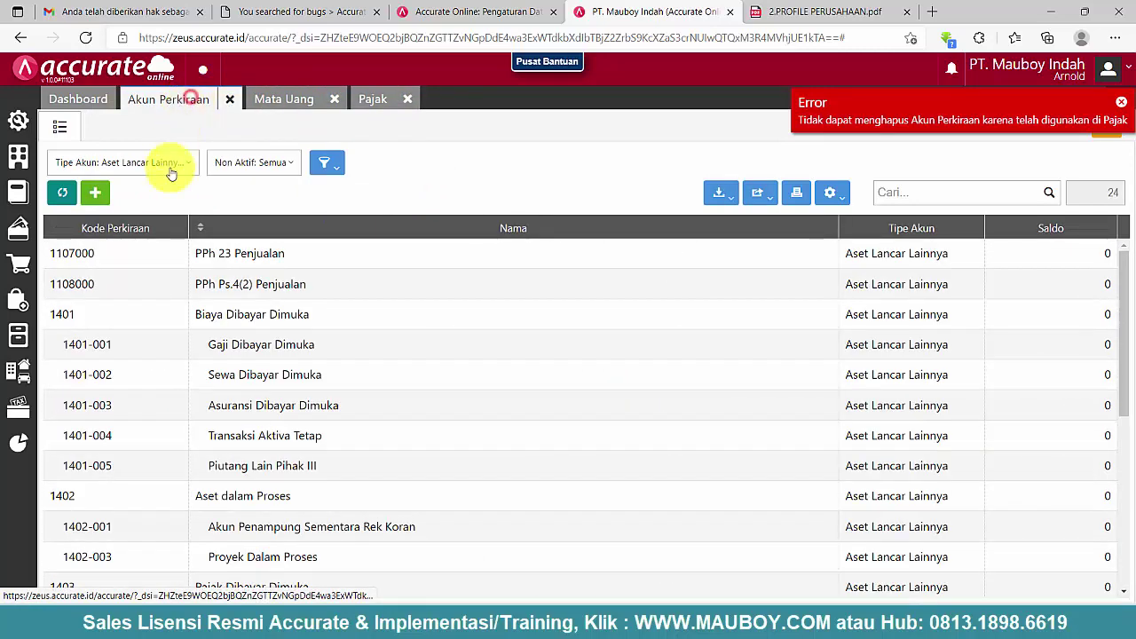
# - Copy code 1403-005 from the duplicate PPh 23 Penjualan account, then delete that account
pyautogui.scroll(-5, 266, 417)
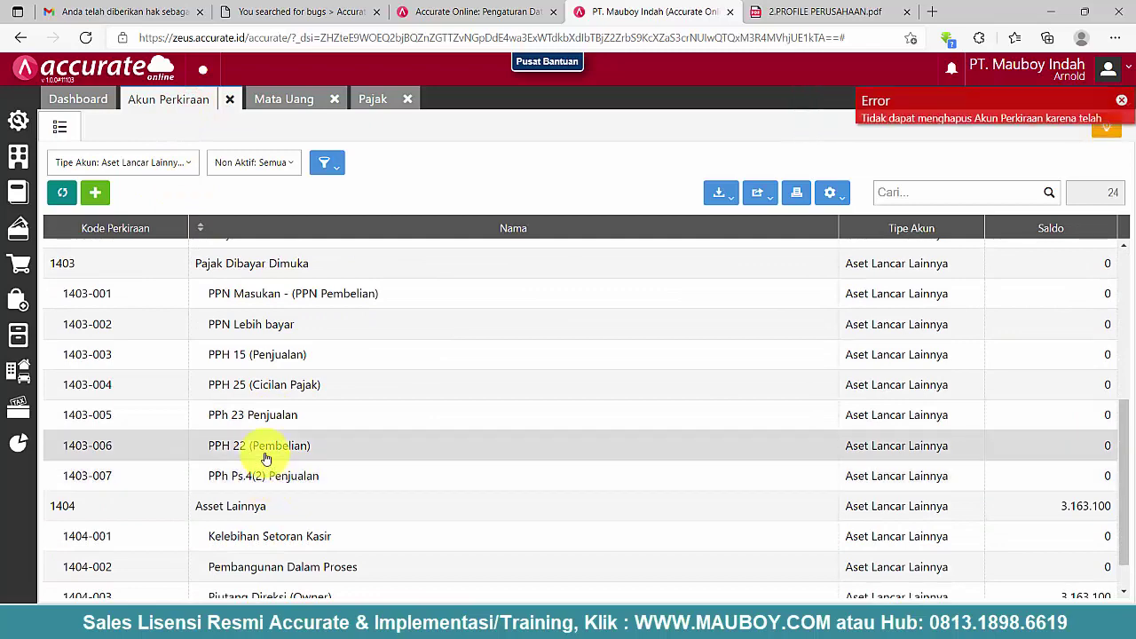
pyautogui.doubleClick(228, 418)
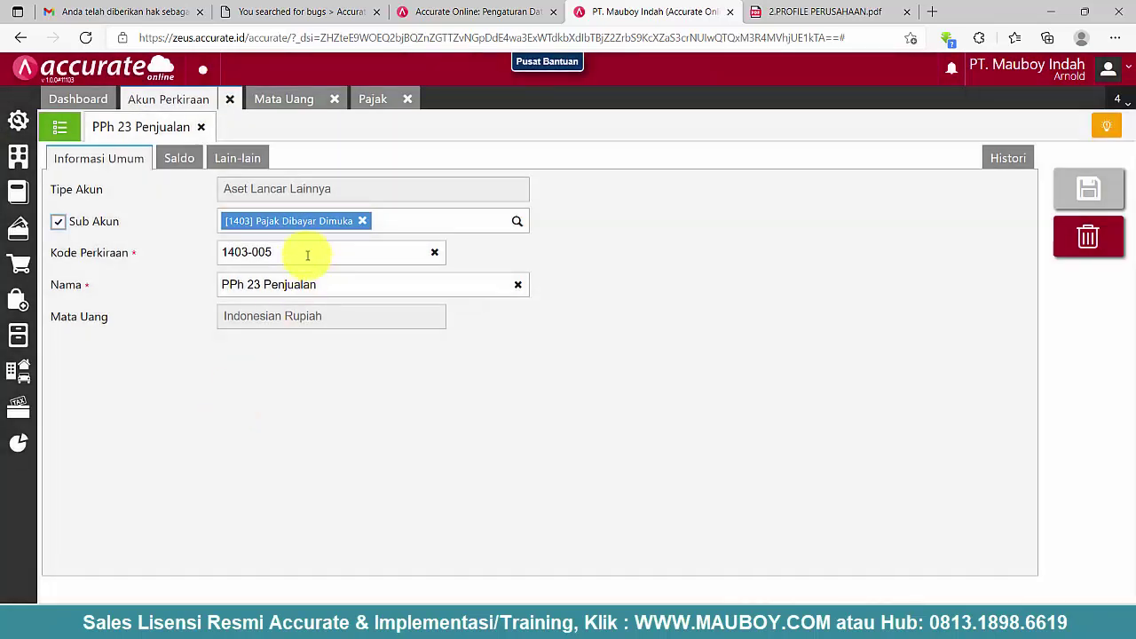
pyautogui.rightClick(239, 251)
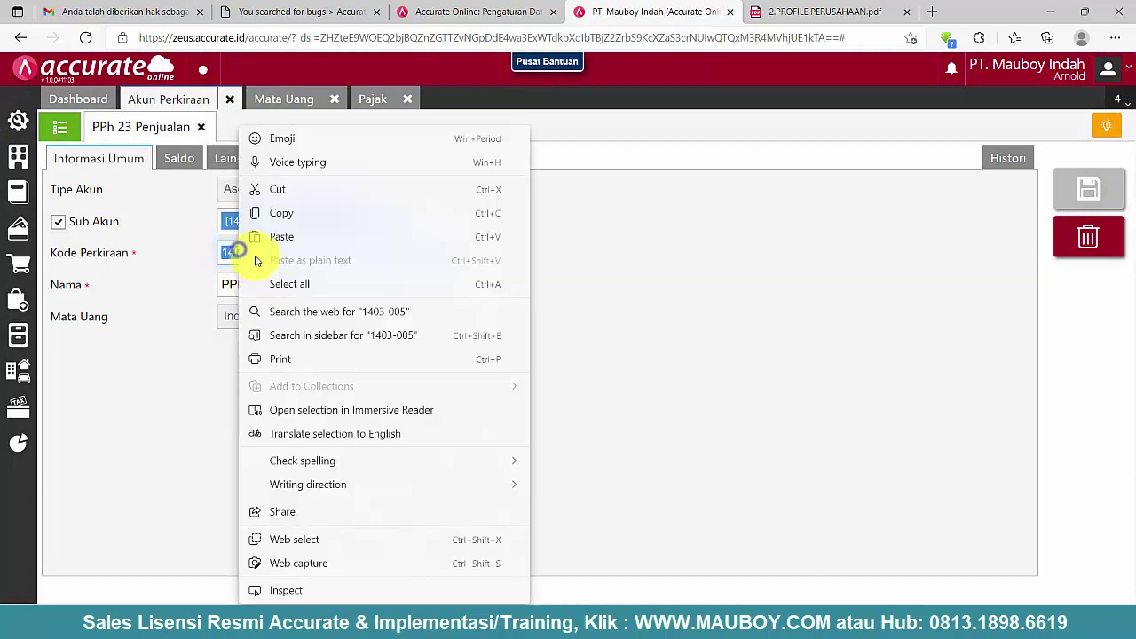
pyautogui.click(281, 215)
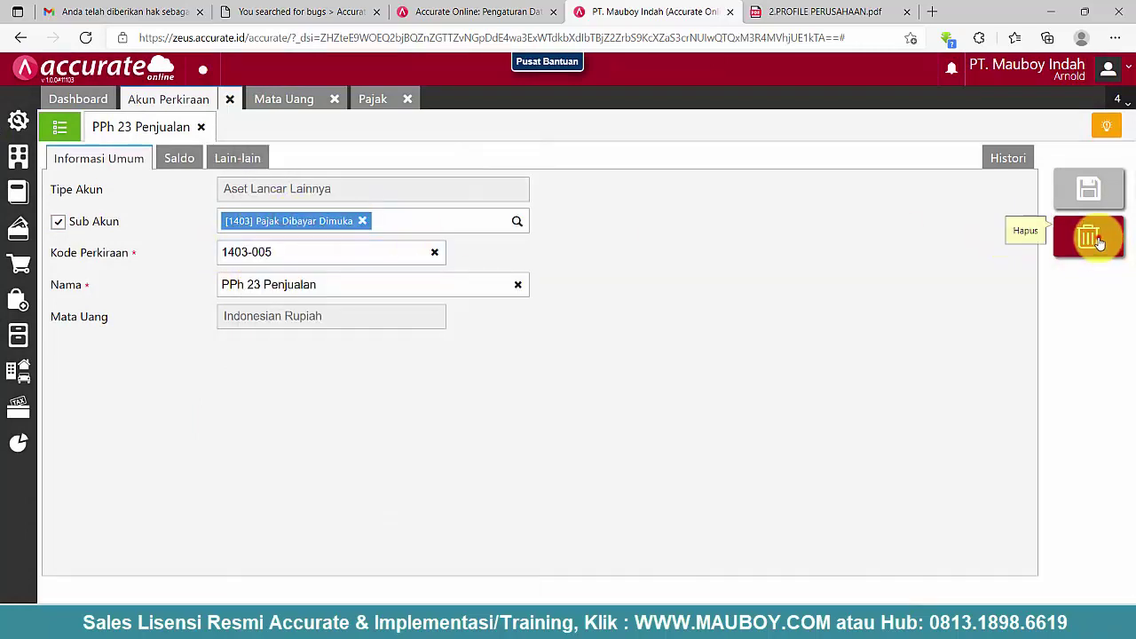
pyautogui.click(1098, 240)
pyautogui.click(720, 364)
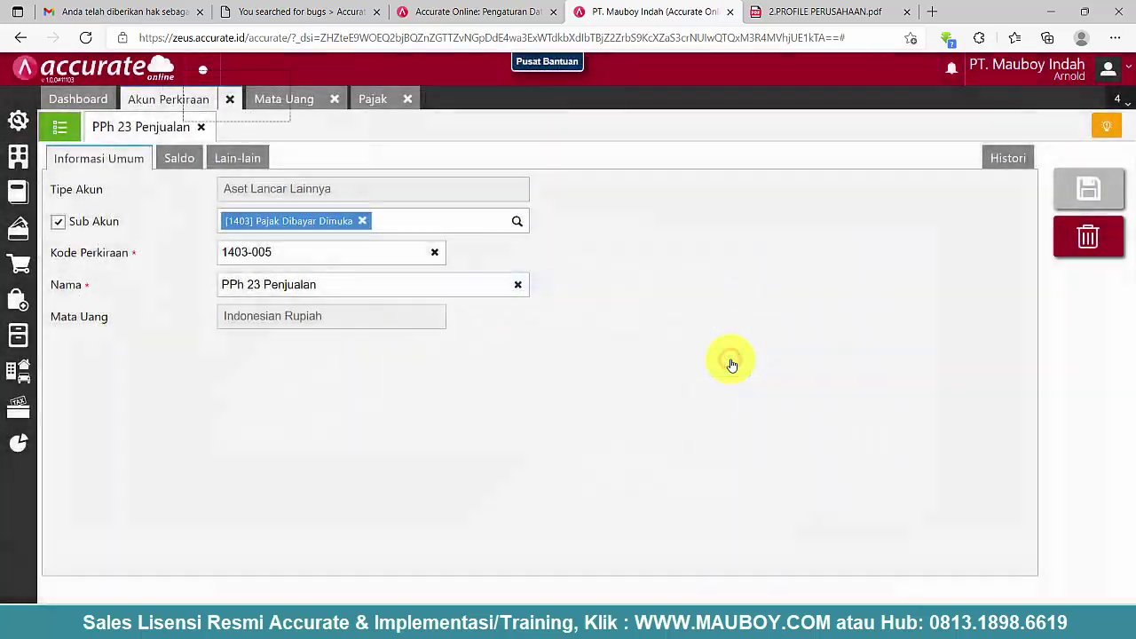
# - Recode 1107000 PPh 23 Penjualan as 1403-005 under Pajak Dibayar Dimuka and save
pyautogui.scroll(4, 523, 454)
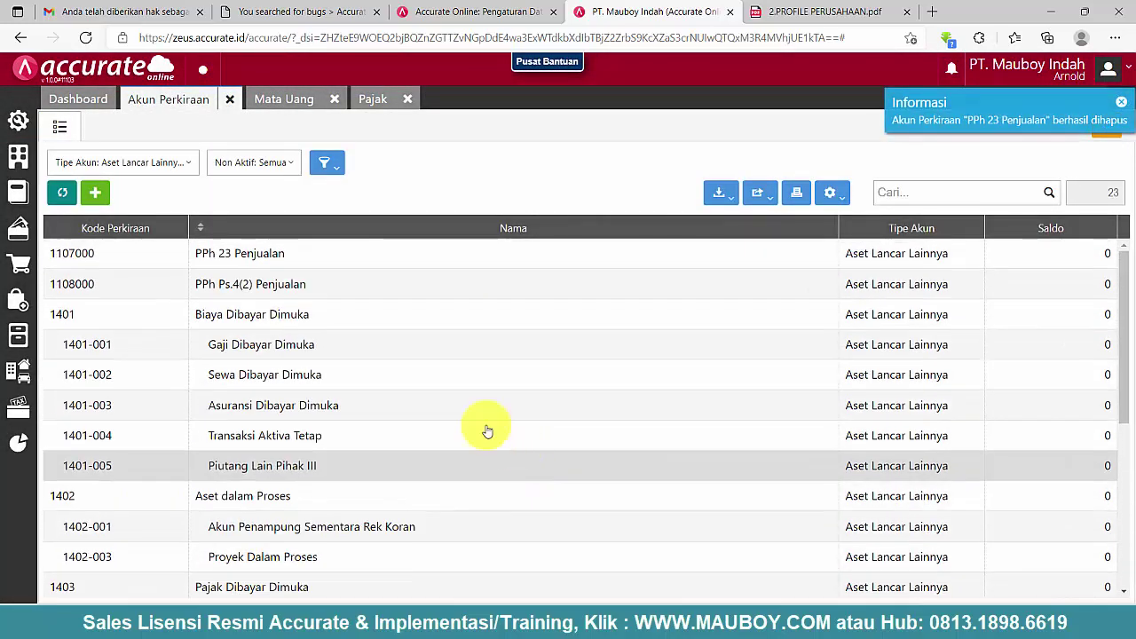
pyautogui.click(253, 260)
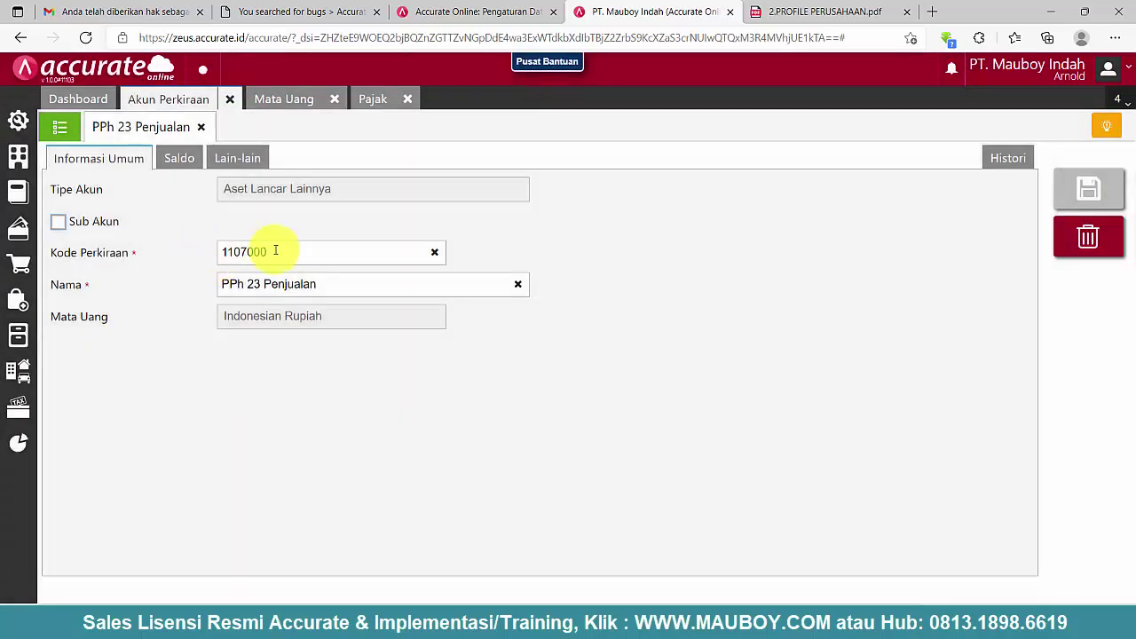
pyautogui.doubleClick(267, 253)
pyautogui.rightClick(255, 252)
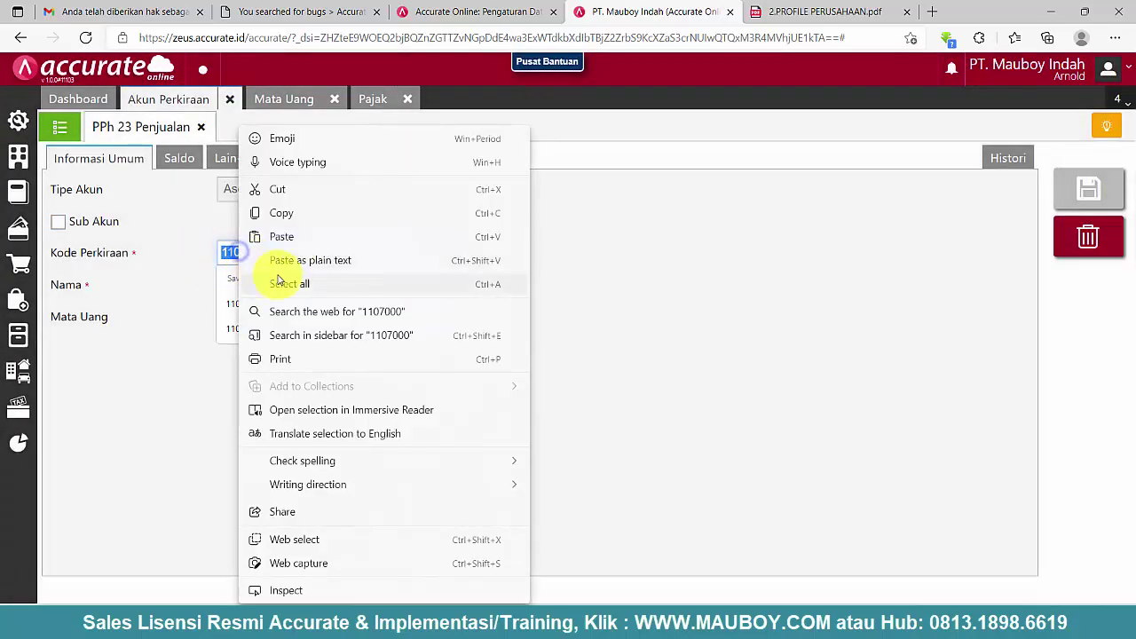
pyautogui.click(287, 235)
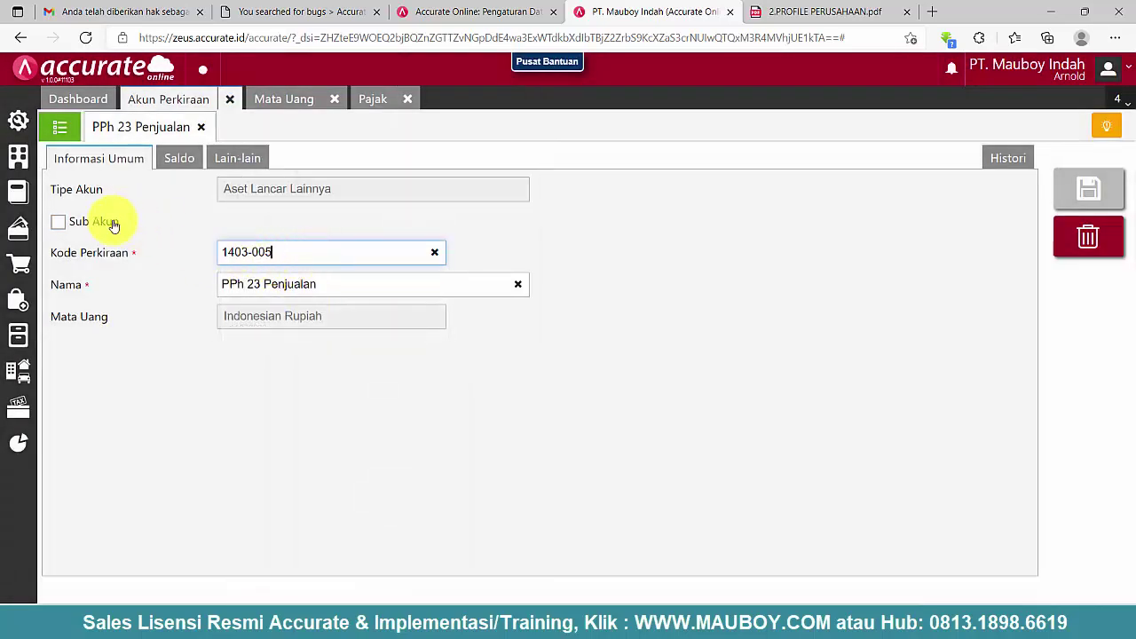
pyautogui.click(59, 222)
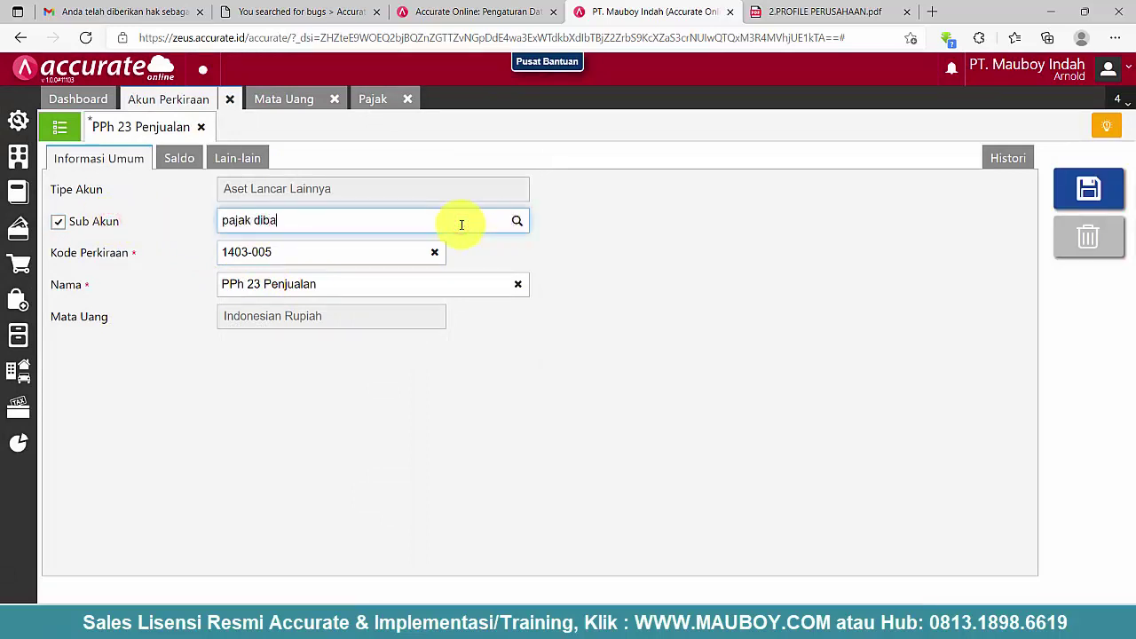
pyautogui.write('pajak diba')
pyautogui.click(350, 257)
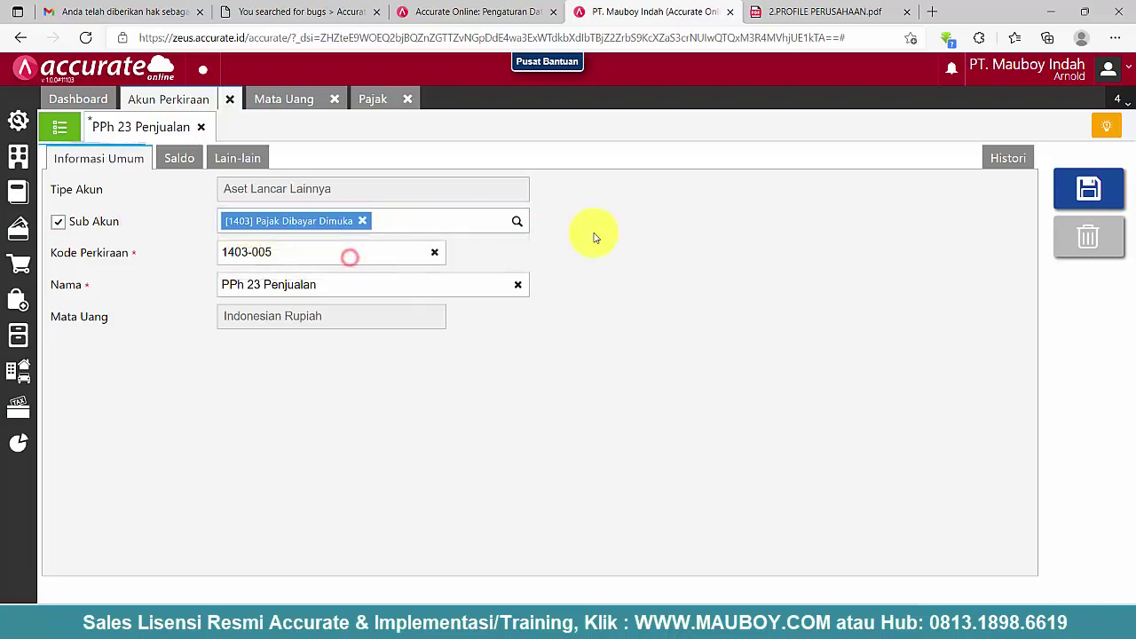
pyautogui.click(1088, 188)
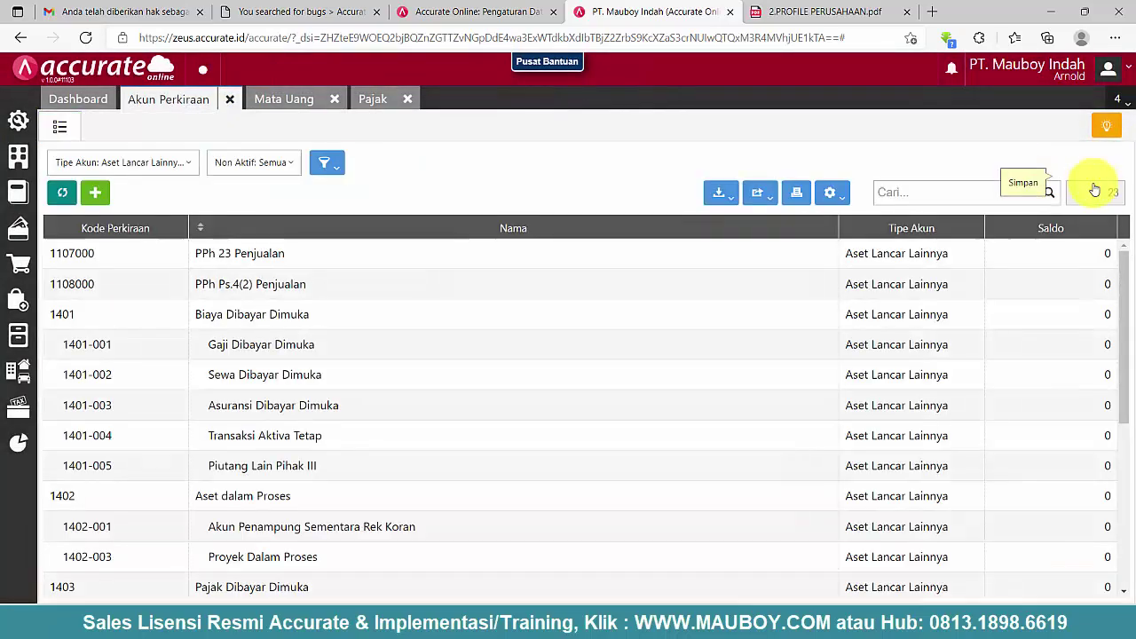
# - Check the Jasa Konsultan and Jasa perencanaan konstruksi tax records and currency settings
pyautogui.scroll(-5, 284, 400)
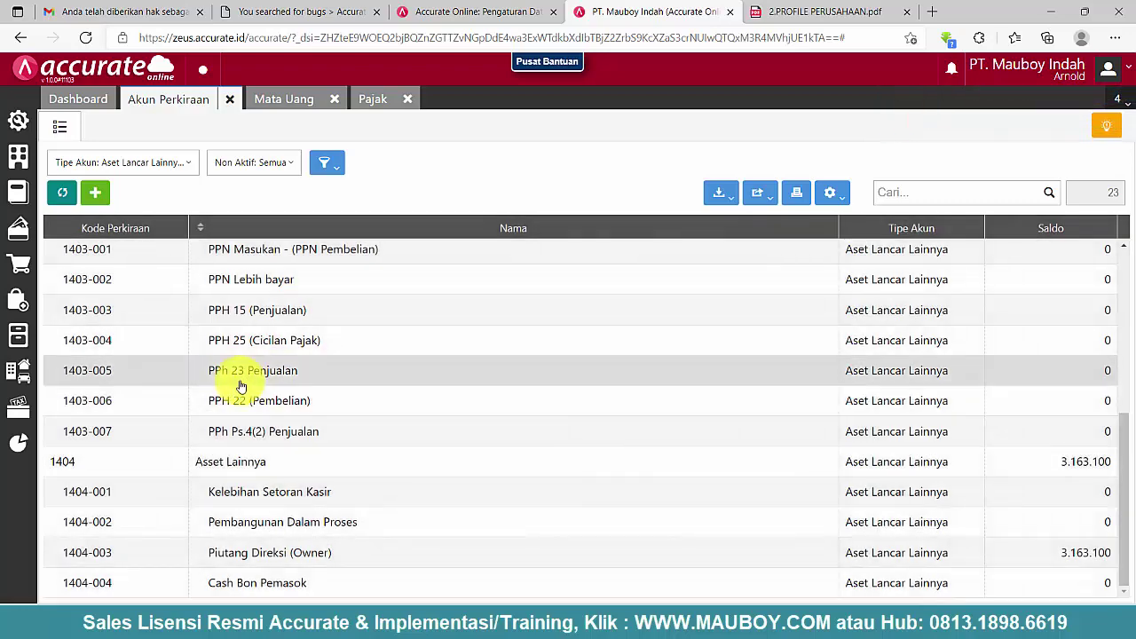
pyautogui.click(380, 103)
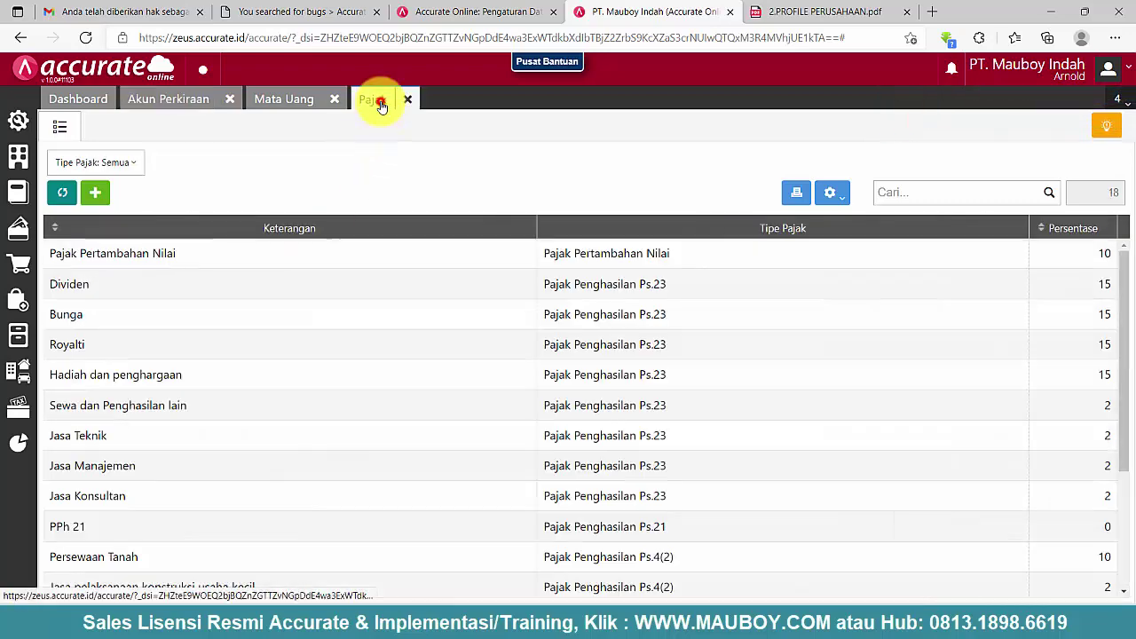
pyautogui.click(601, 487)
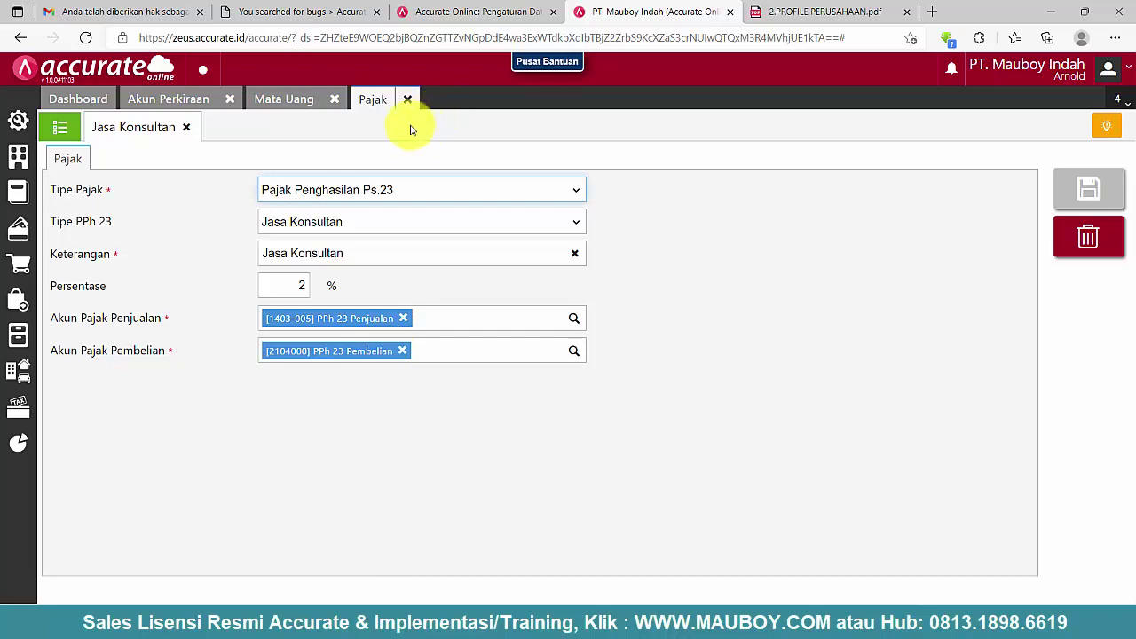
pyautogui.click(186, 128)
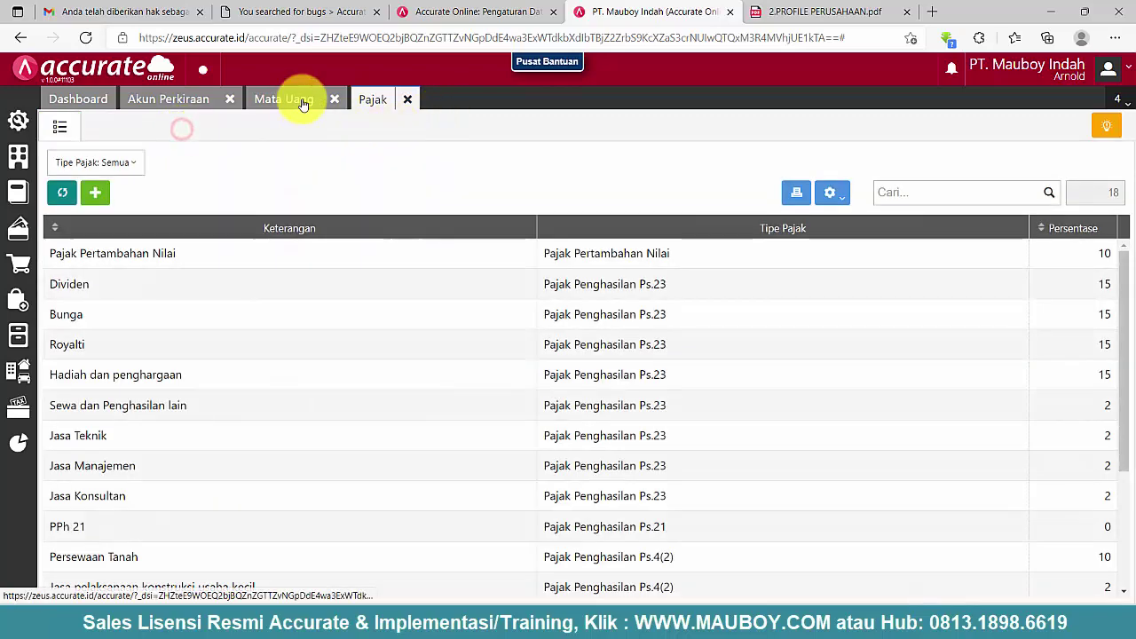
pyautogui.click(303, 101)
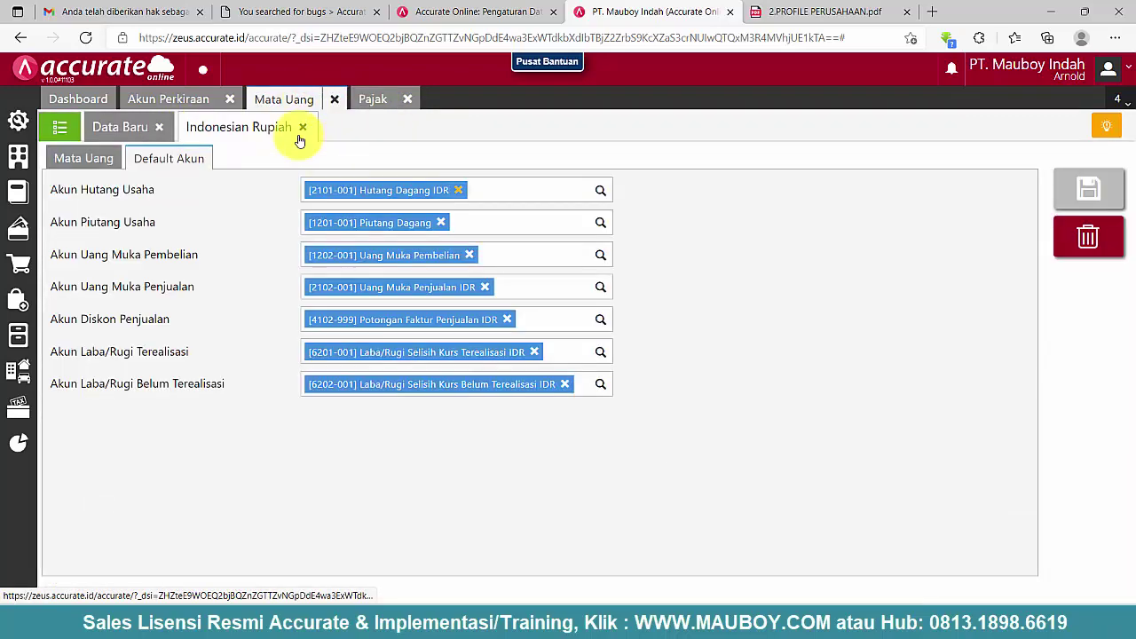
pyautogui.click(334, 98)
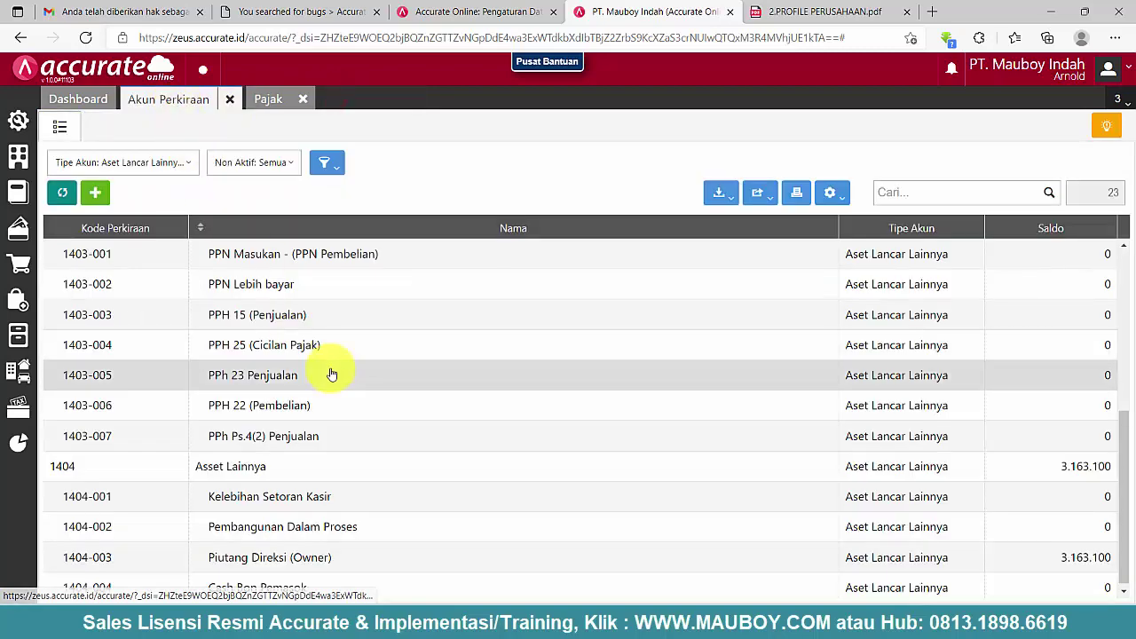
pyautogui.scroll(5, 330, 374)
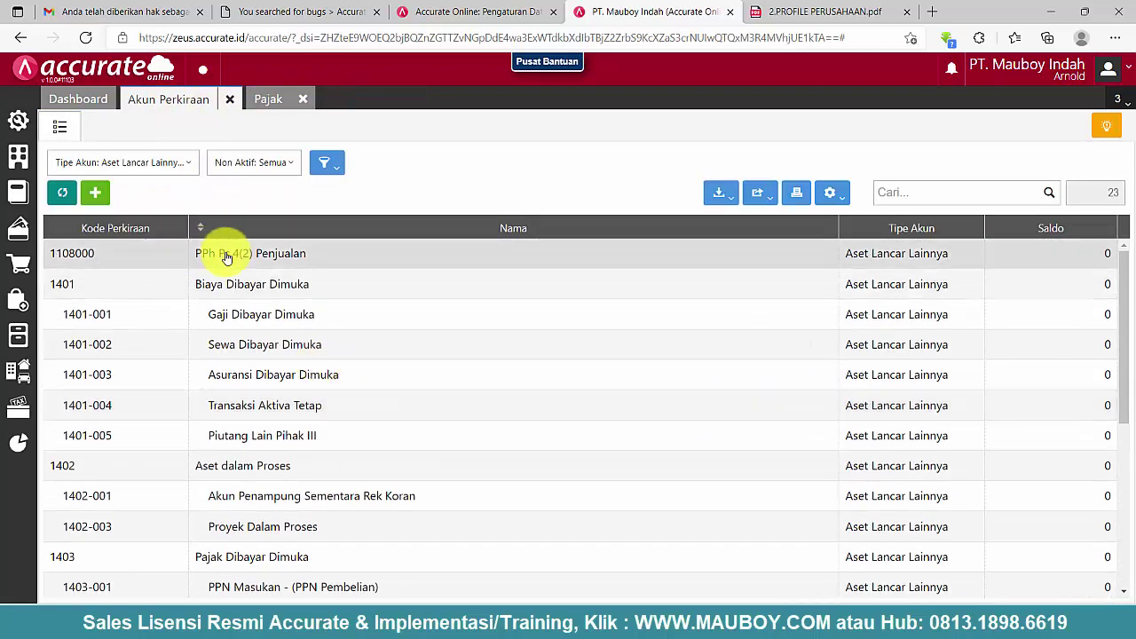
pyautogui.click(267, 99)
pyautogui.scroll(-3, 672, 495)
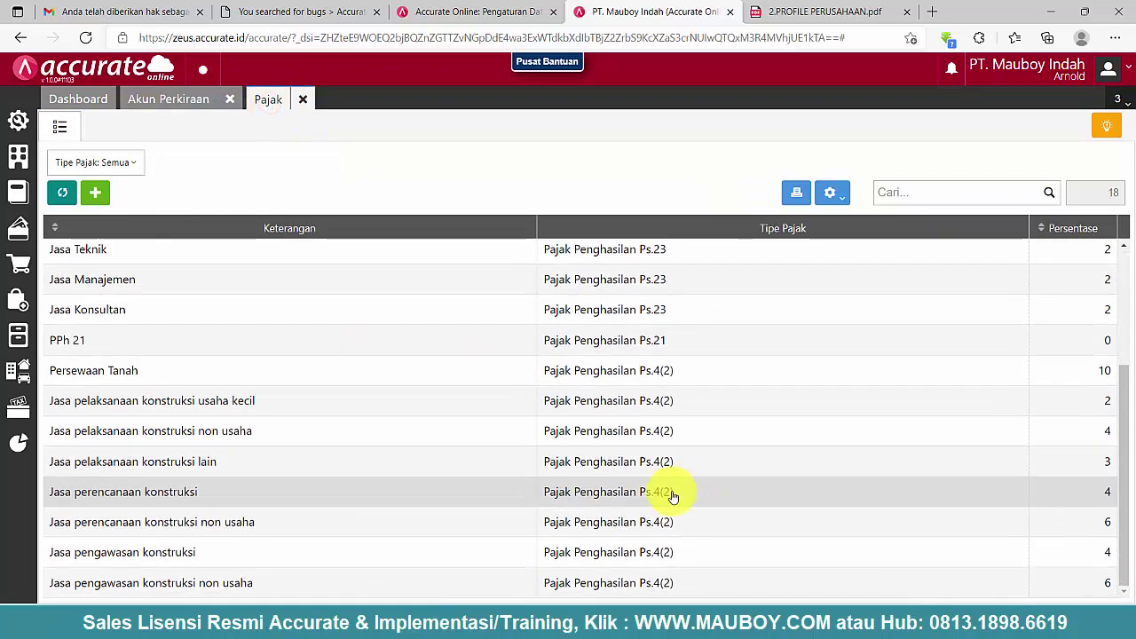
pyautogui.click(672, 496)
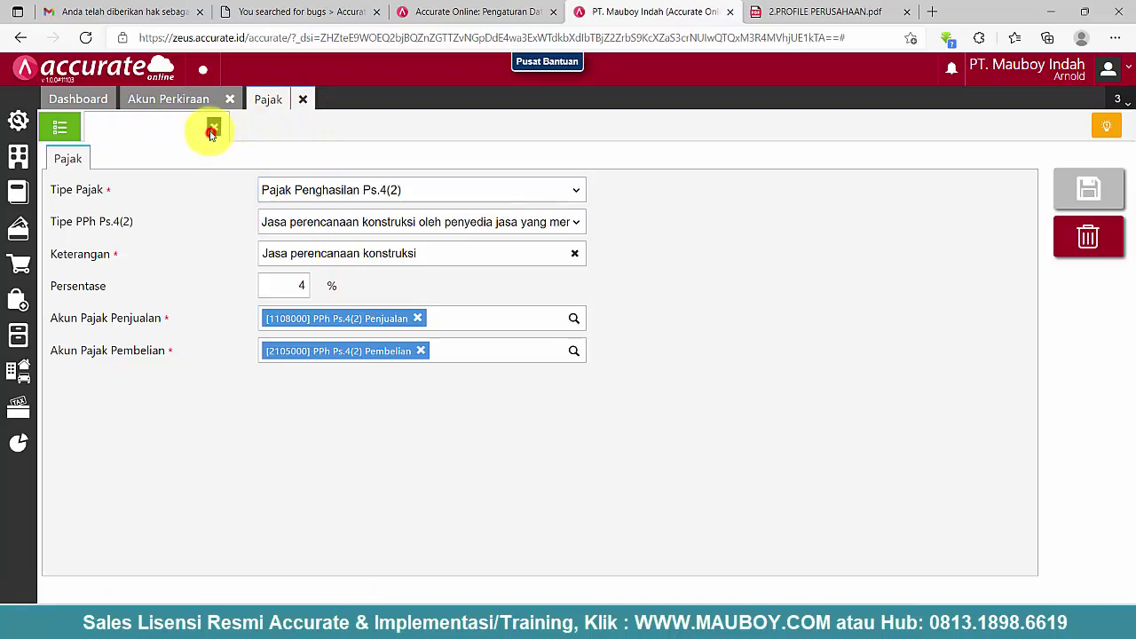
pyautogui.click(206, 99)
# - Copy code 1403-007 from the duplicate PPh Ps.4(2) Penjualan account, then delete it
pyautogui.scroll(-4, 306, 373)
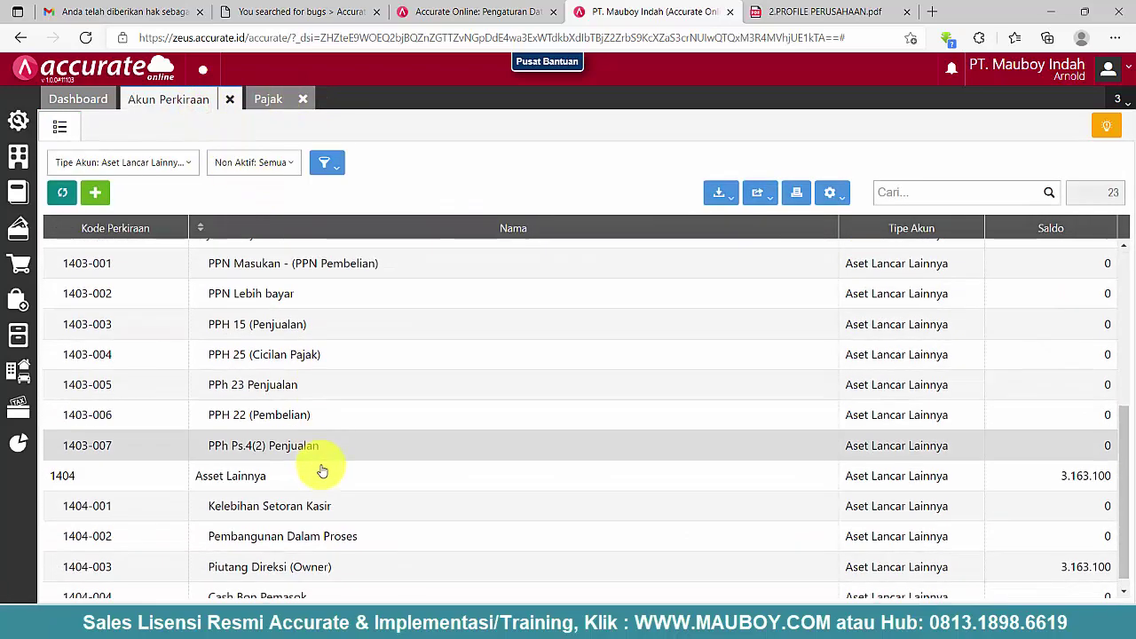
pyautogui.click(263, 429)
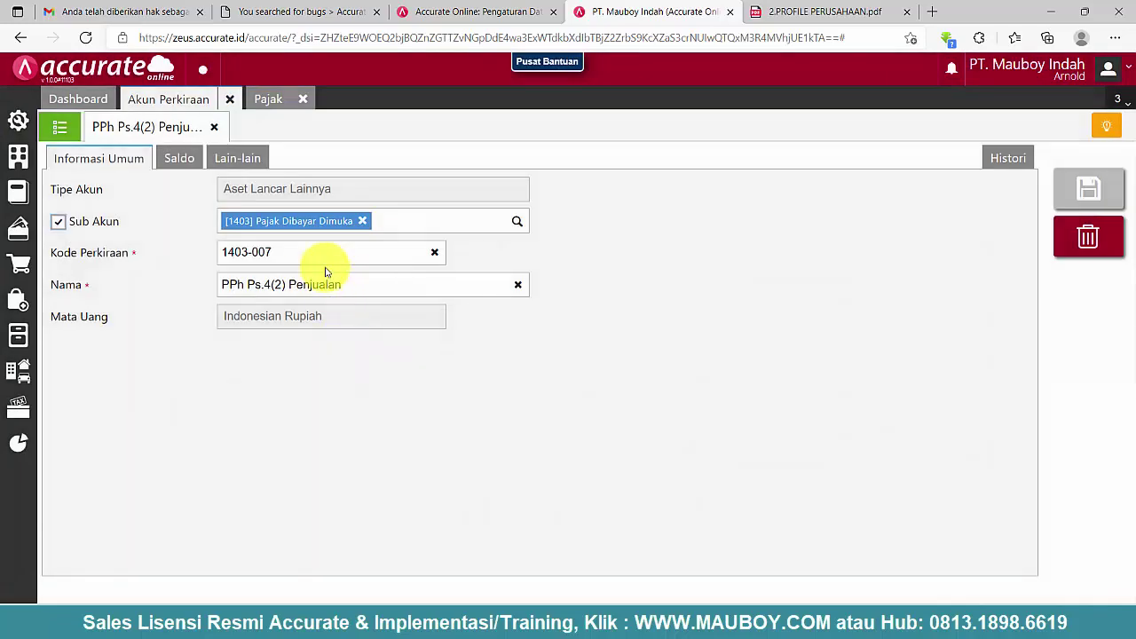
pyautogui.rightClick(243, 251)
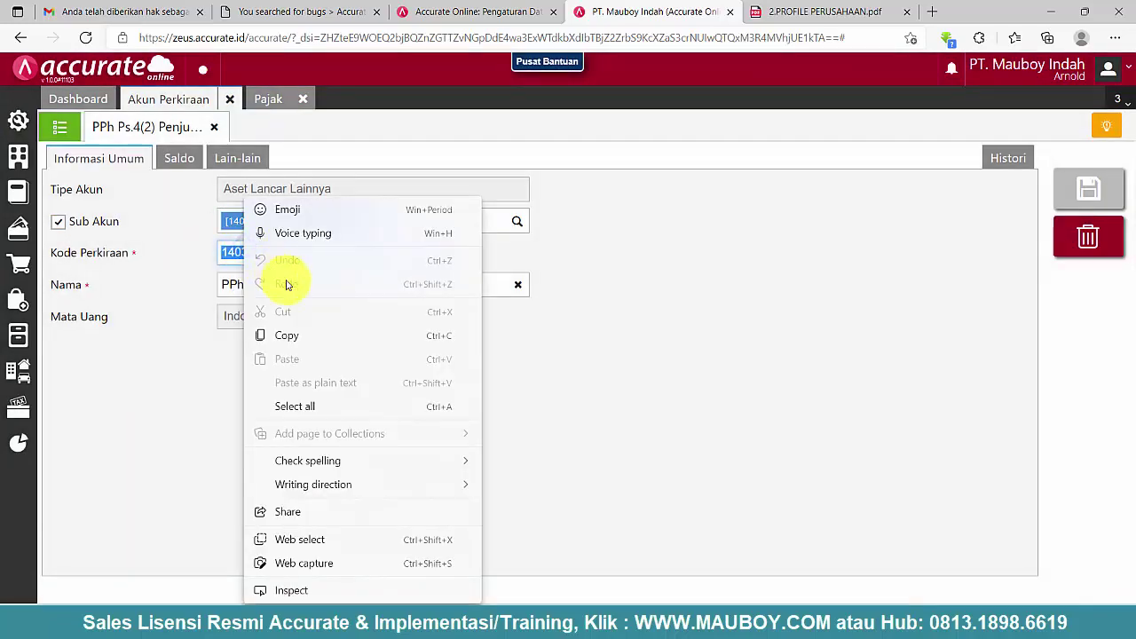
pyautogui.click(289, 335)
pyautogui.click(1099, 238)
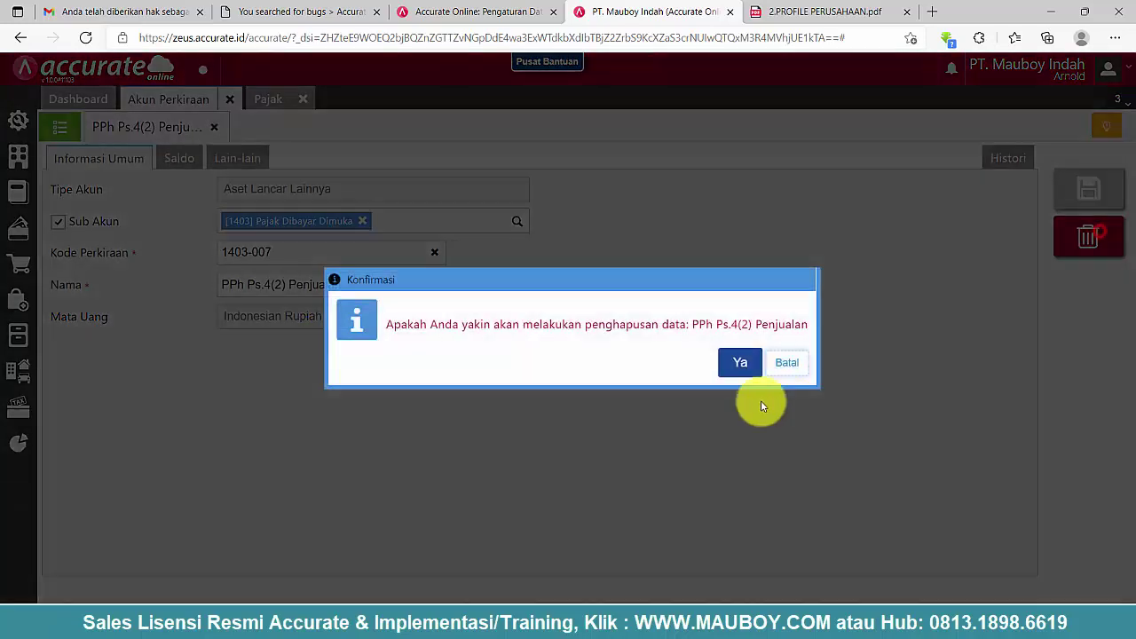
pyautogui.click(740, 362)
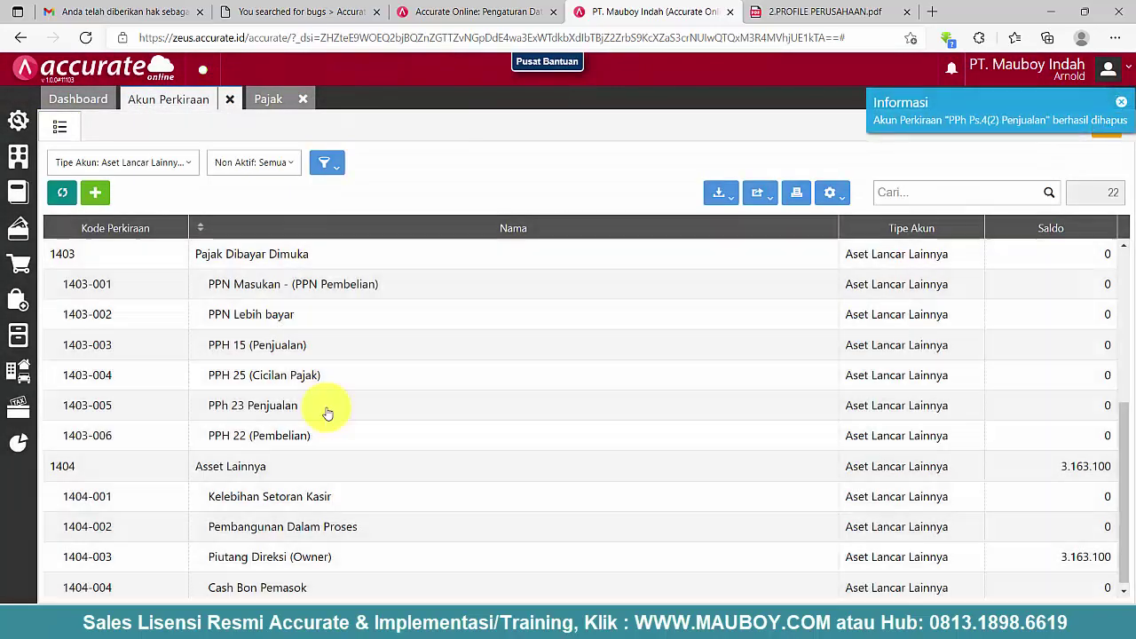
# - Recode 1108000 PPh Ps.4(2) Penjualan as 1403-007 under Pajak Dibayar Dimuka and save
pyautogui.scroll(4, 297, 355)
pyautogui.click(267, 254)
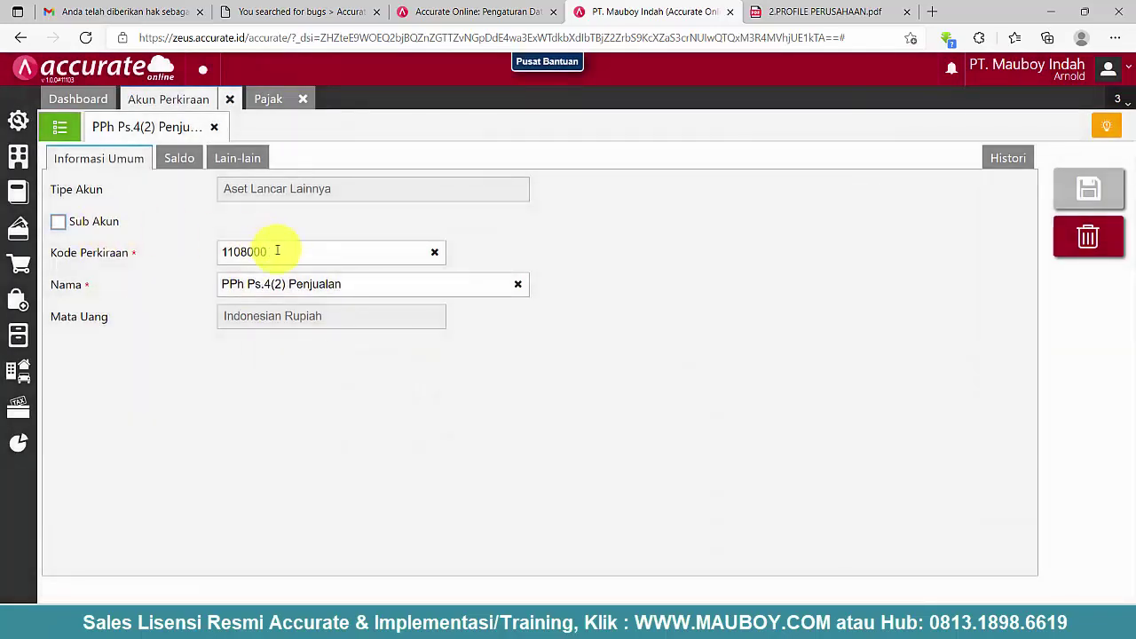
pyautogui.doubleClick(274, 252)
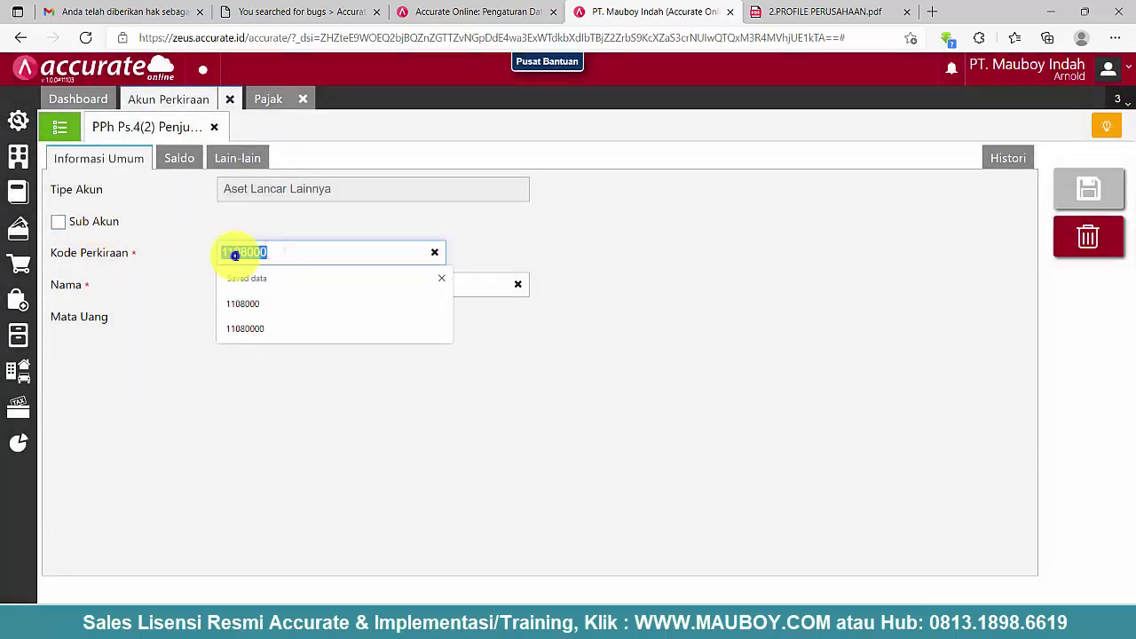
pyautogui.rightClick(235, 255)
pyautogui.click(279, 237)
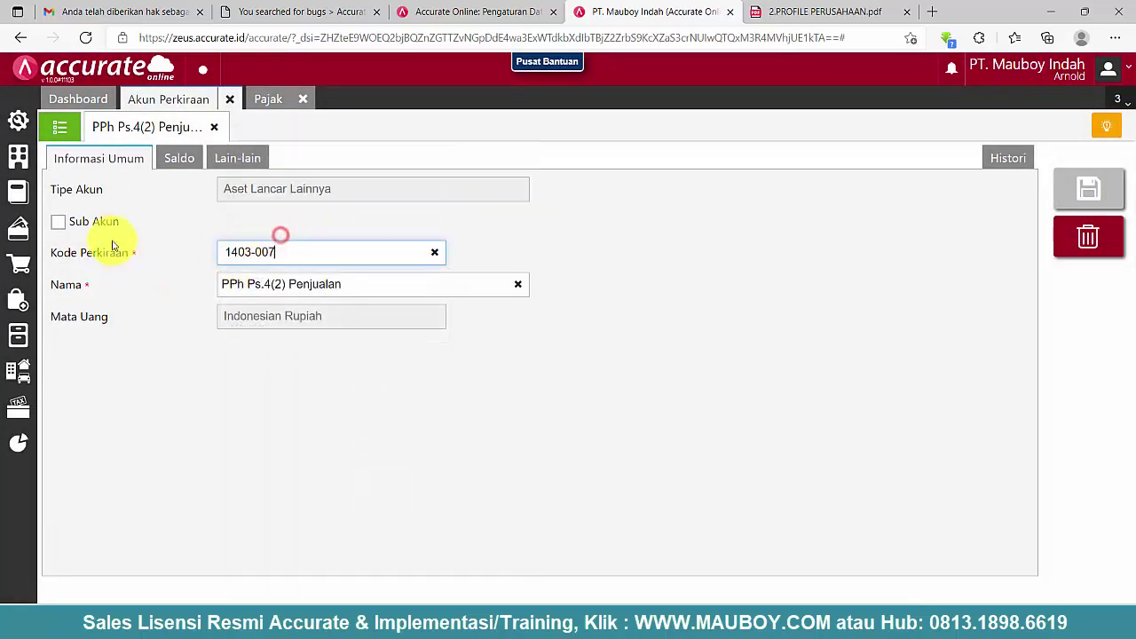
pyautogui.click(98, 222)
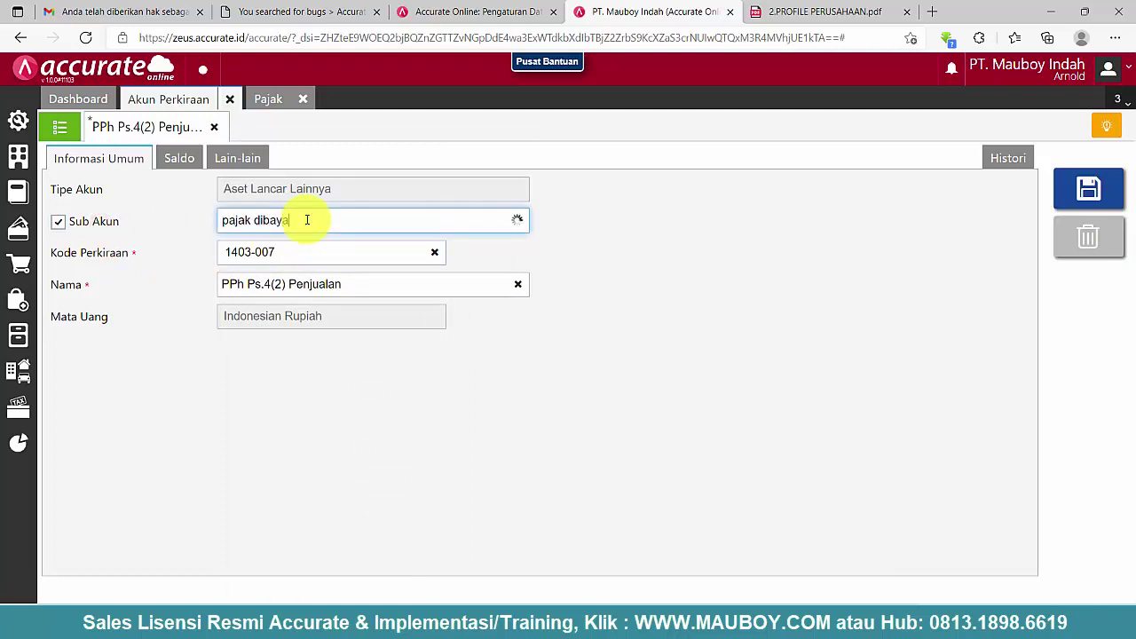
pyautogui.click(307, 219)
pyautogui.write('pajak dibaya')
pyautogui.click(338, 251)
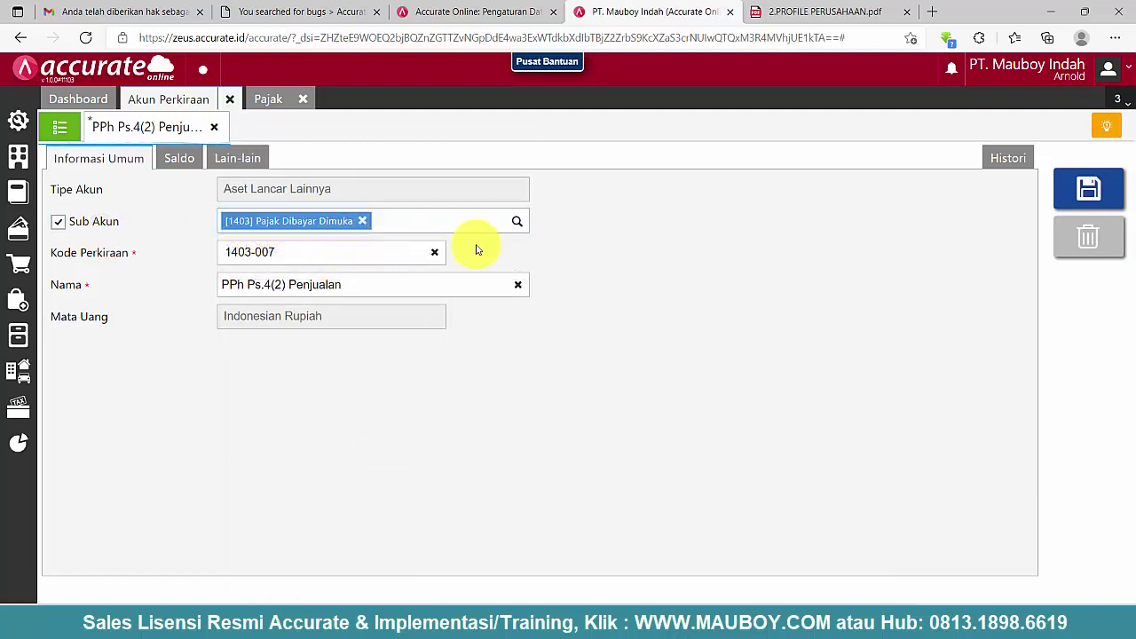
pyautogui.click(1088, 189)
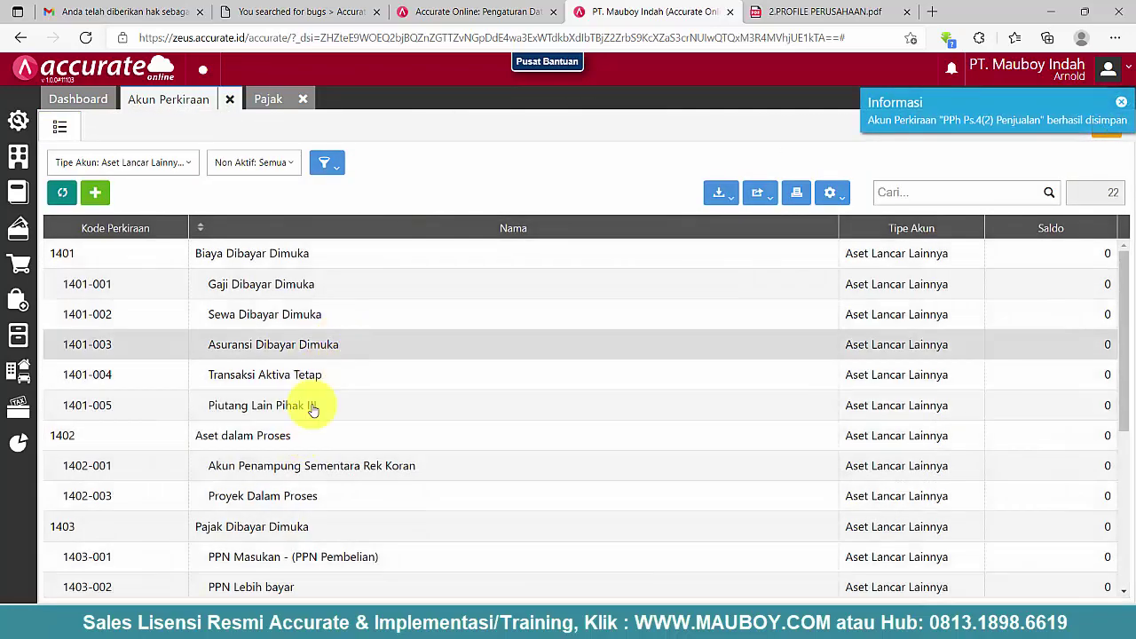
# - Check the tax types in the Pajak list, then close it
pyautogui.scroll(-1, 312, 411)
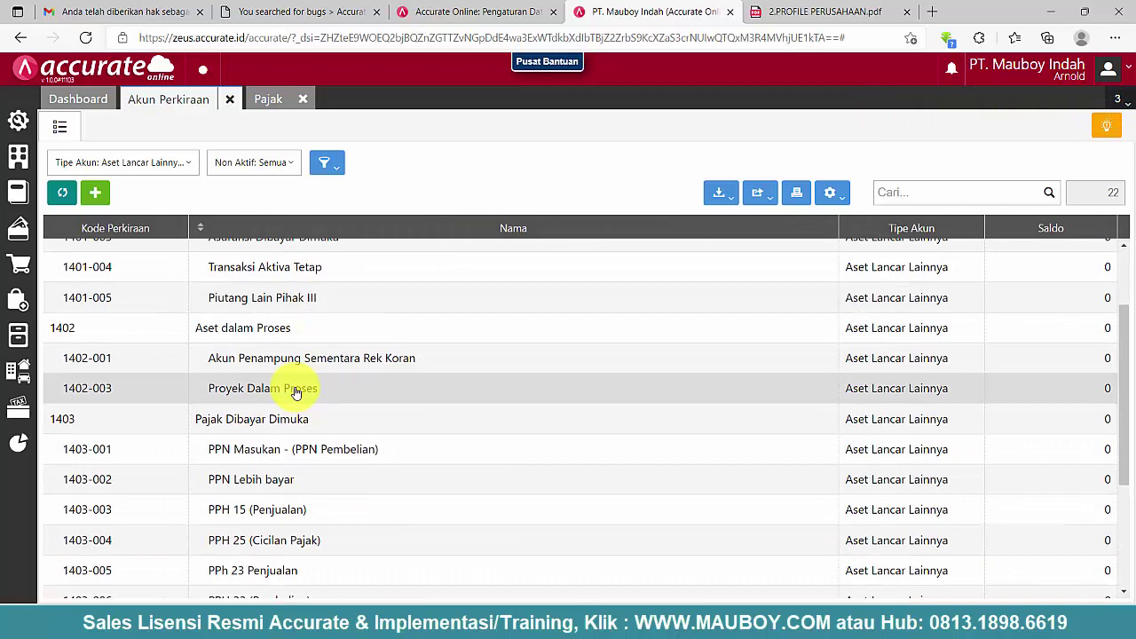
pyautogui.scroll(1, 297, 388)
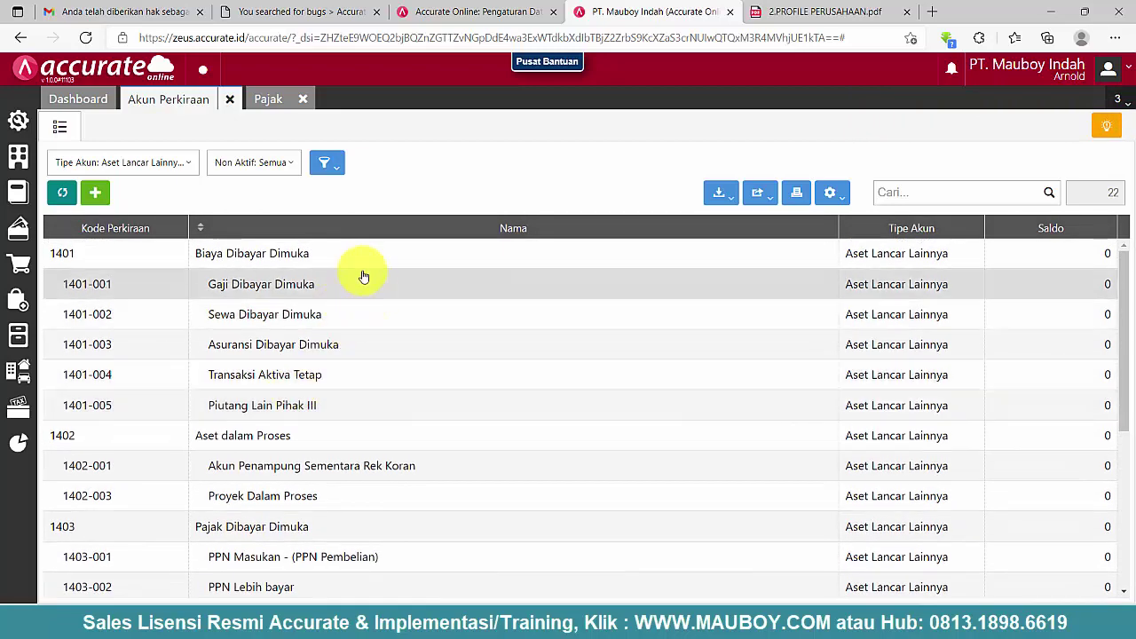
pyautogui.scroll(-1, 312, 393)
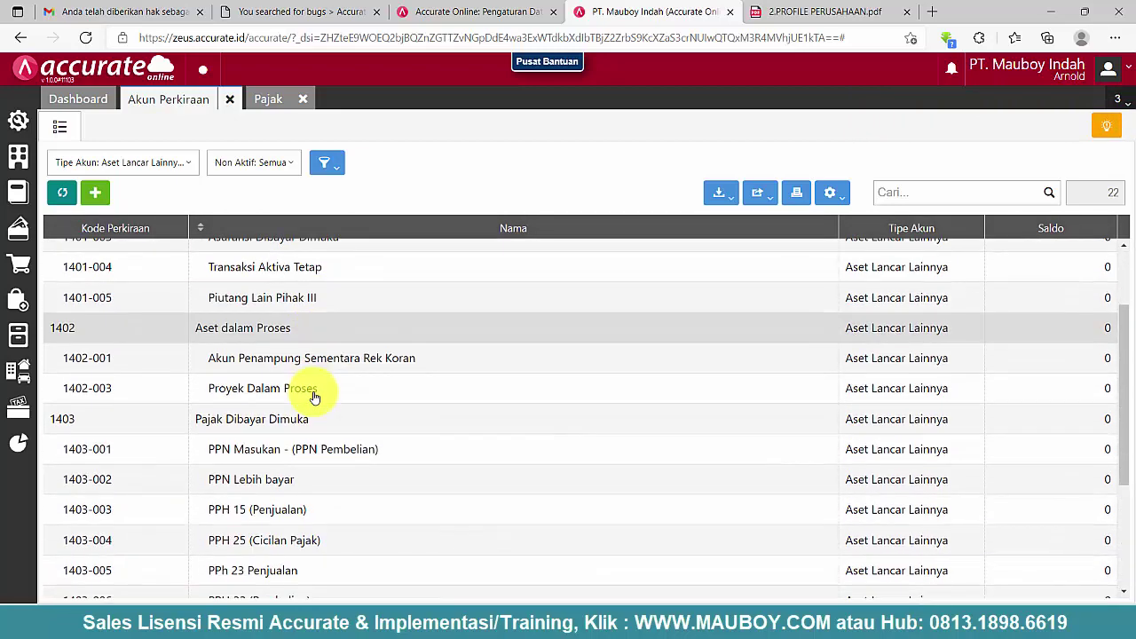
pyautogui.click(270, 101)
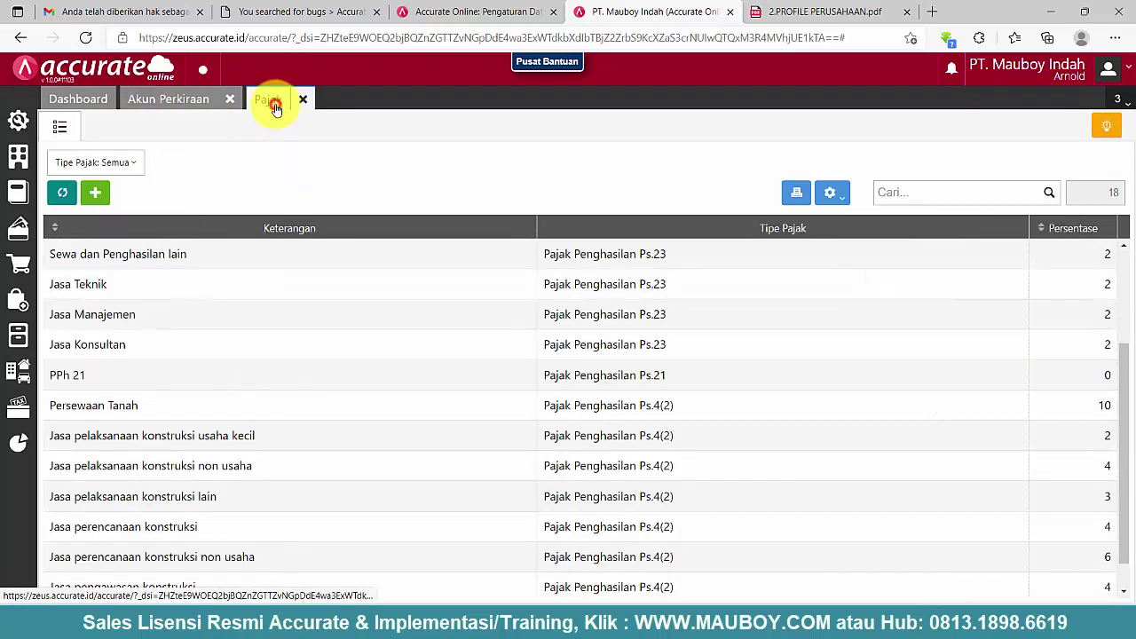
pyautogui.scroll(-1, 249, 441)
pyautogui.scroll(2, 248, 437)
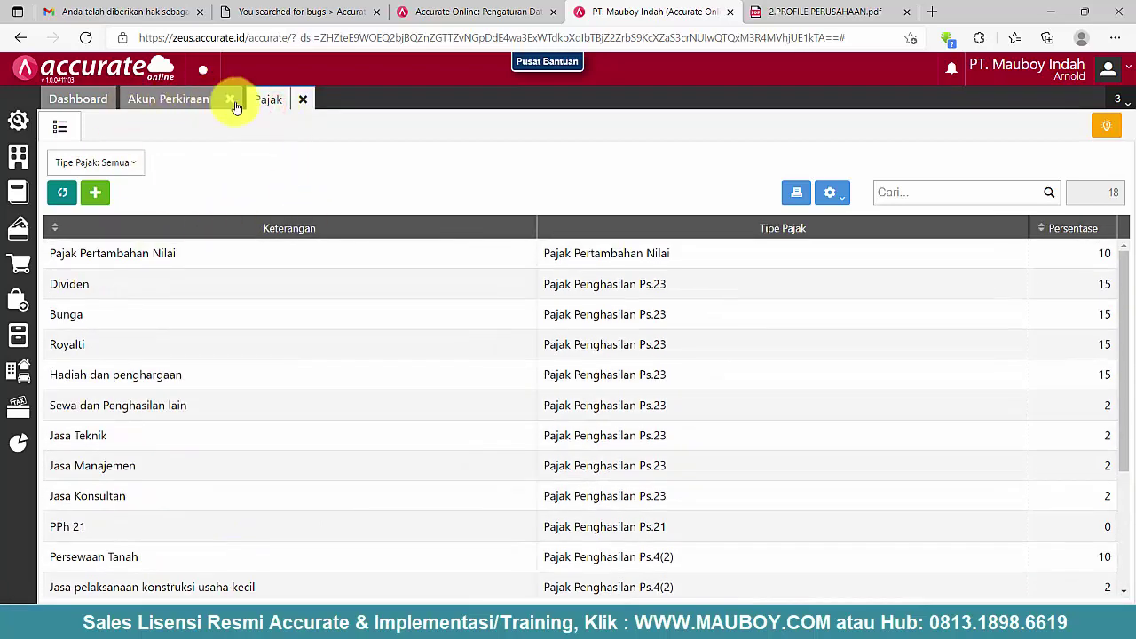
pyautogui.click(302, 99)
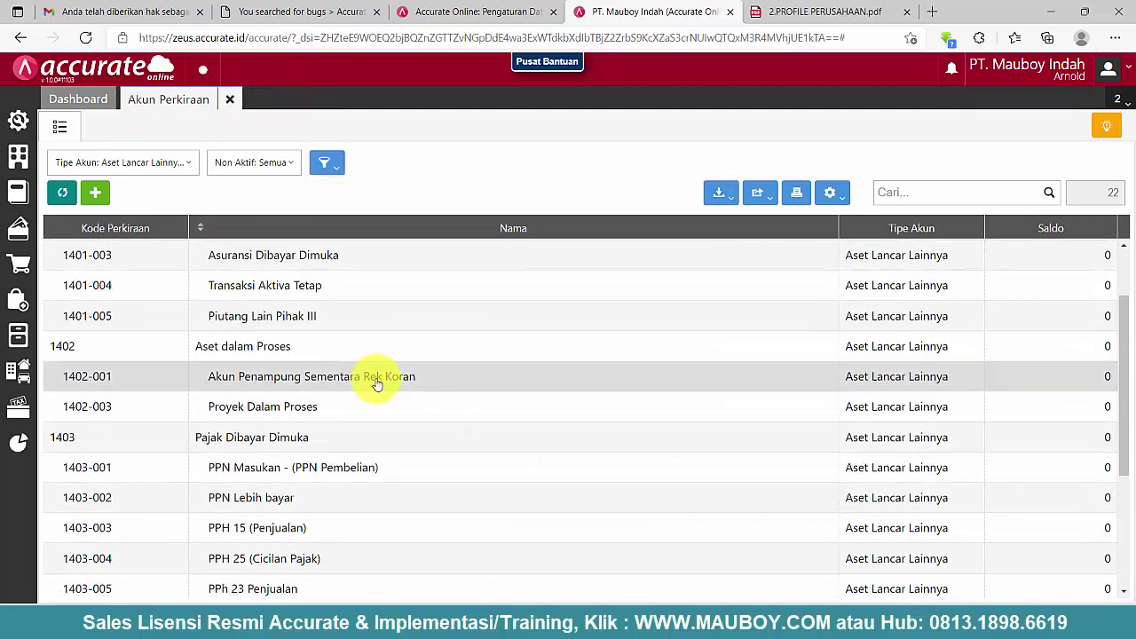
# - Clear the Tipe Akun filter with Kosongkan Pilihan so every account type is listed
pyautogui.scroll(1, 375, 382)
pyautogui.scroll(-2, 375, 395)
pyautogui.scroll(-2, 376, 399)
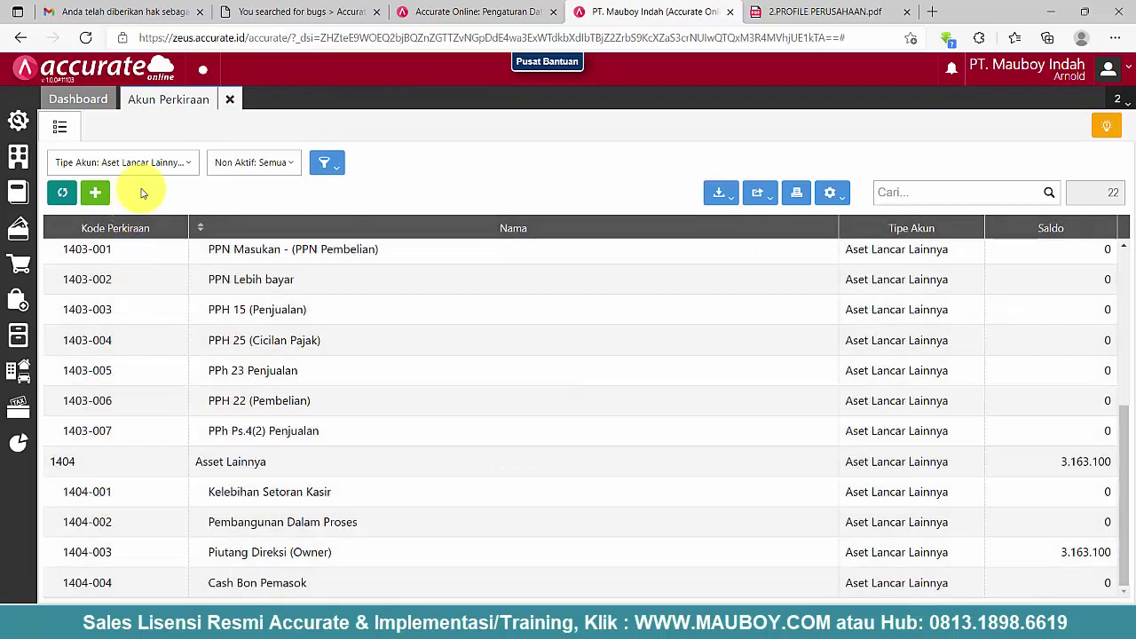
pyautogui.click(142, 165)
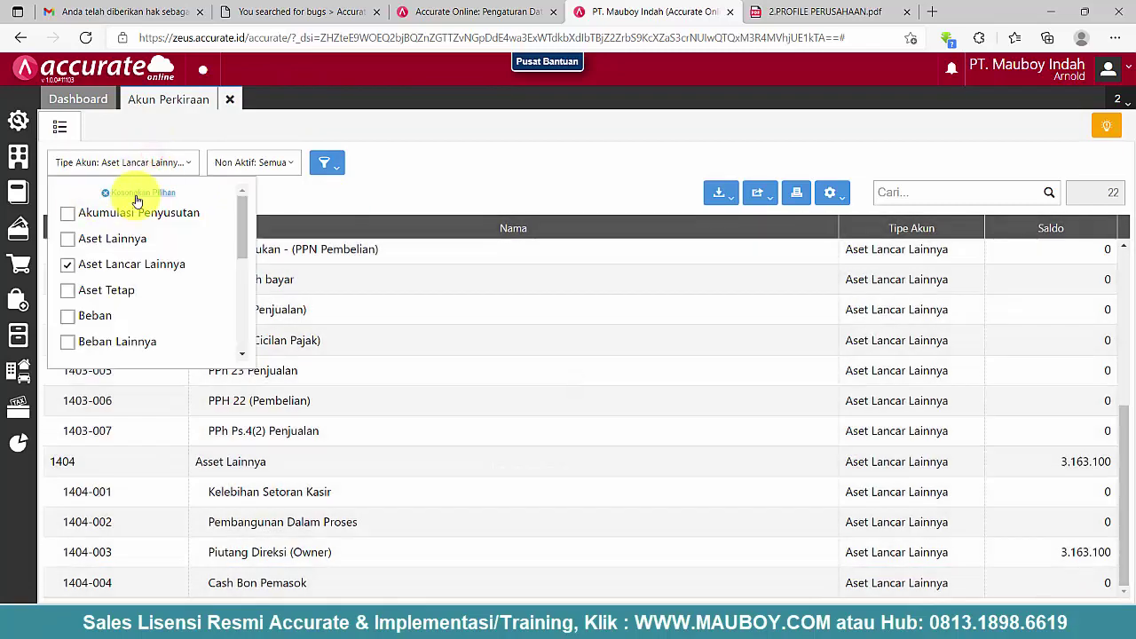
pyautogui.click(138, 194)
pyautogui.click(470, 165)
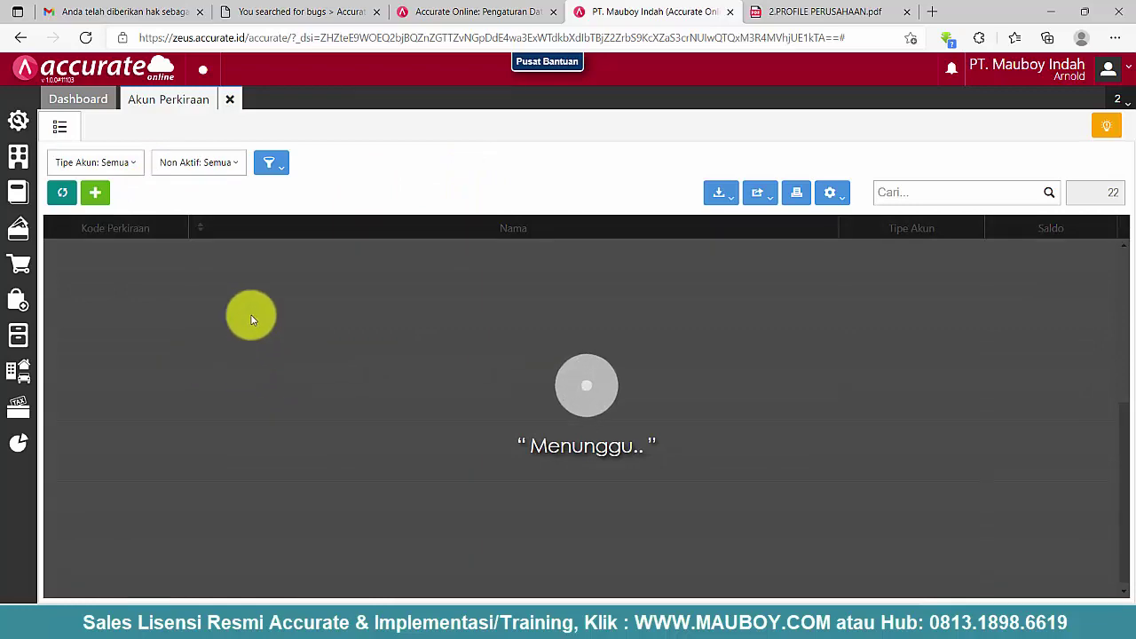
# - Scroll through the full 247-account chart of accounts
pyautogui.scroll(3, 236, 394)
pyautogui.scroll(-1, 241, 388)
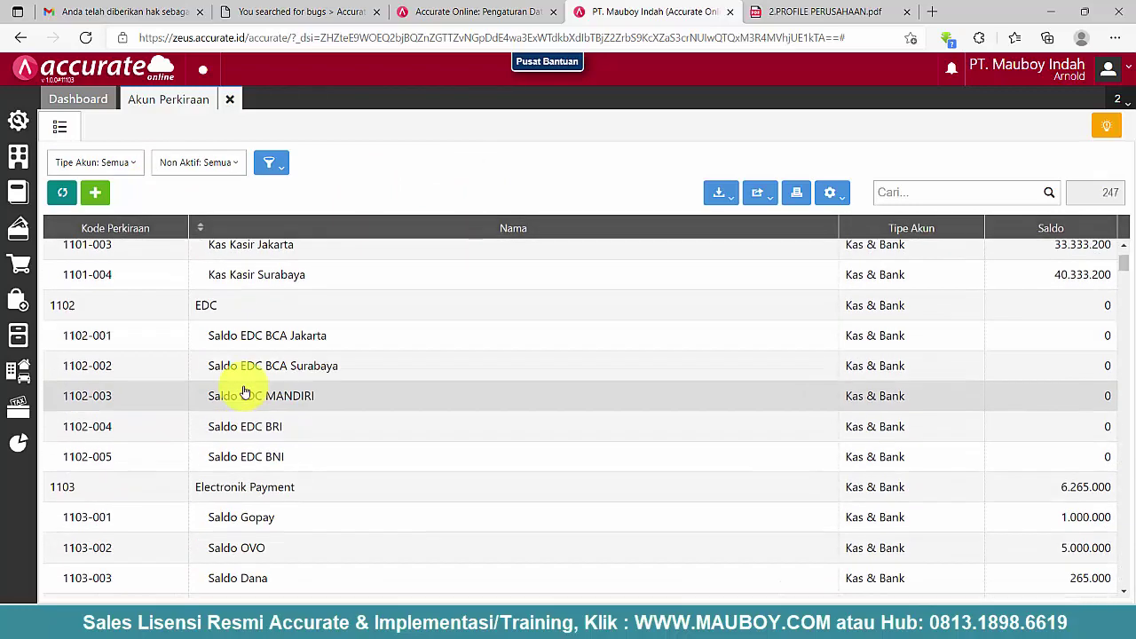
pyautogui.scroll(-6, 244, 394)
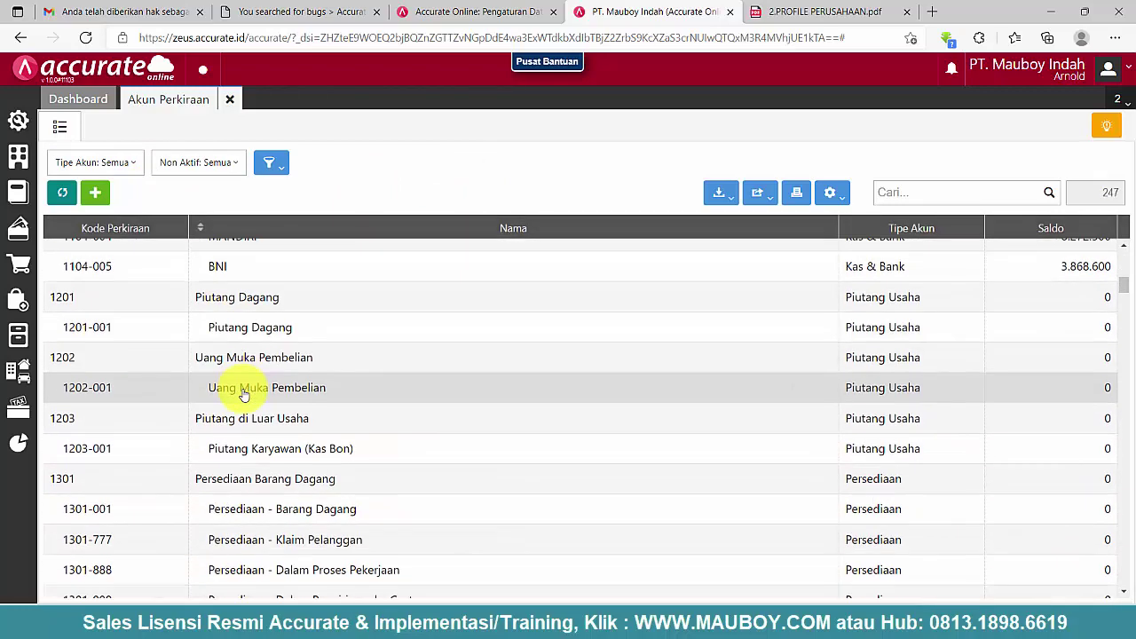
pyautogui.scroll(-2, 241, 390)
pyautogui.scroll(-2, 236, 408)
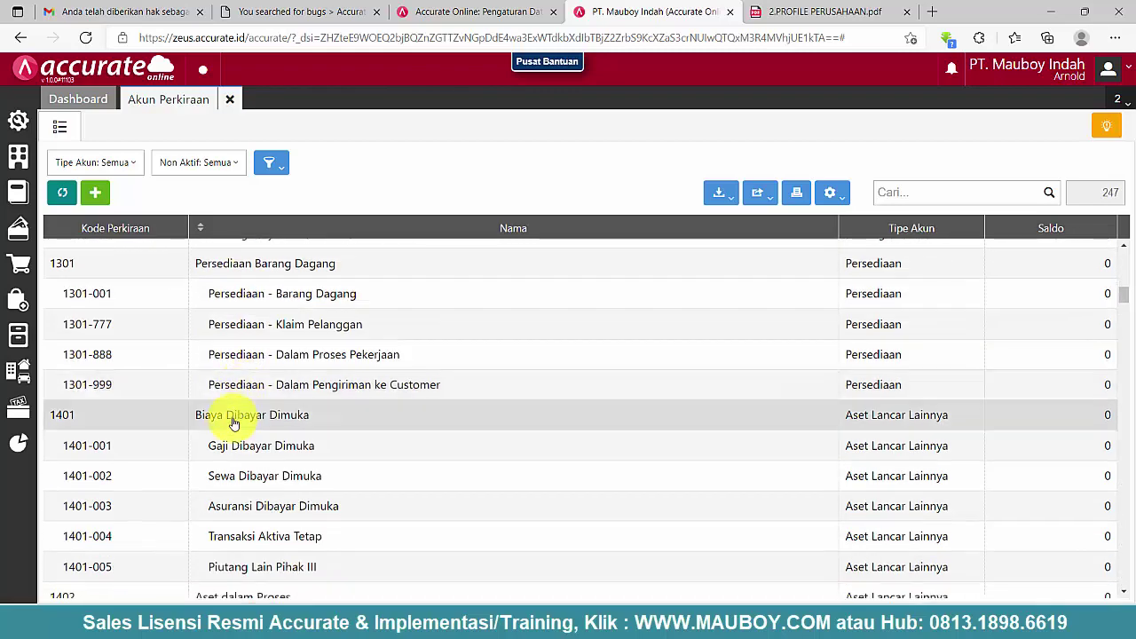
pyautogui.scroll(-2, 231, 430)
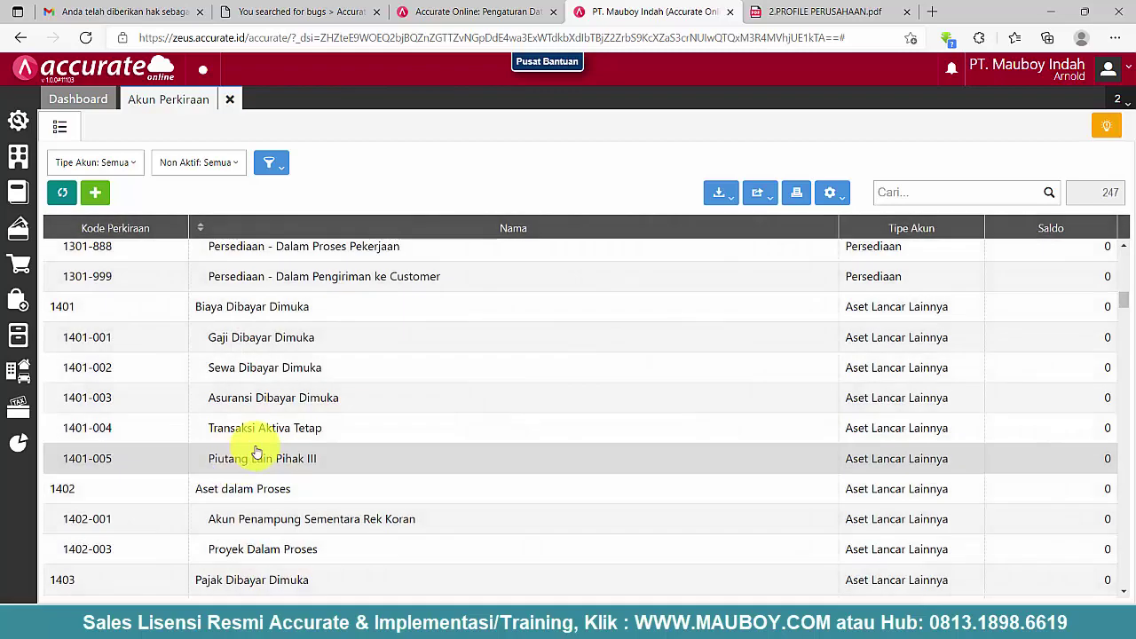
pyautogui.scroll(-6, 255, 453)
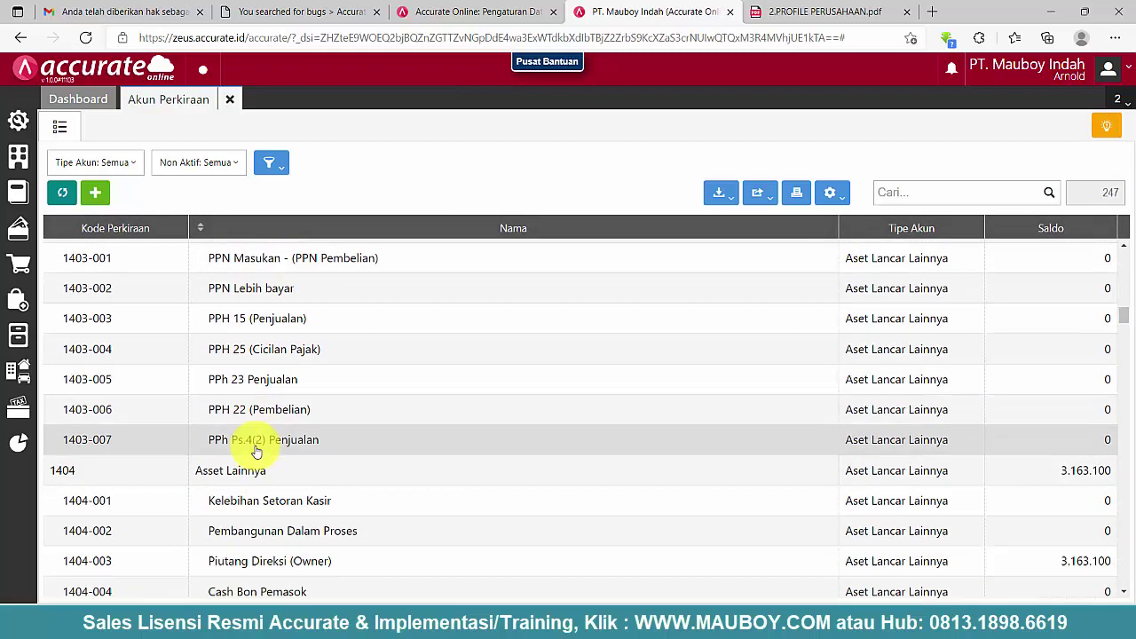
pyautogui.scroll(-4, 255, 452)
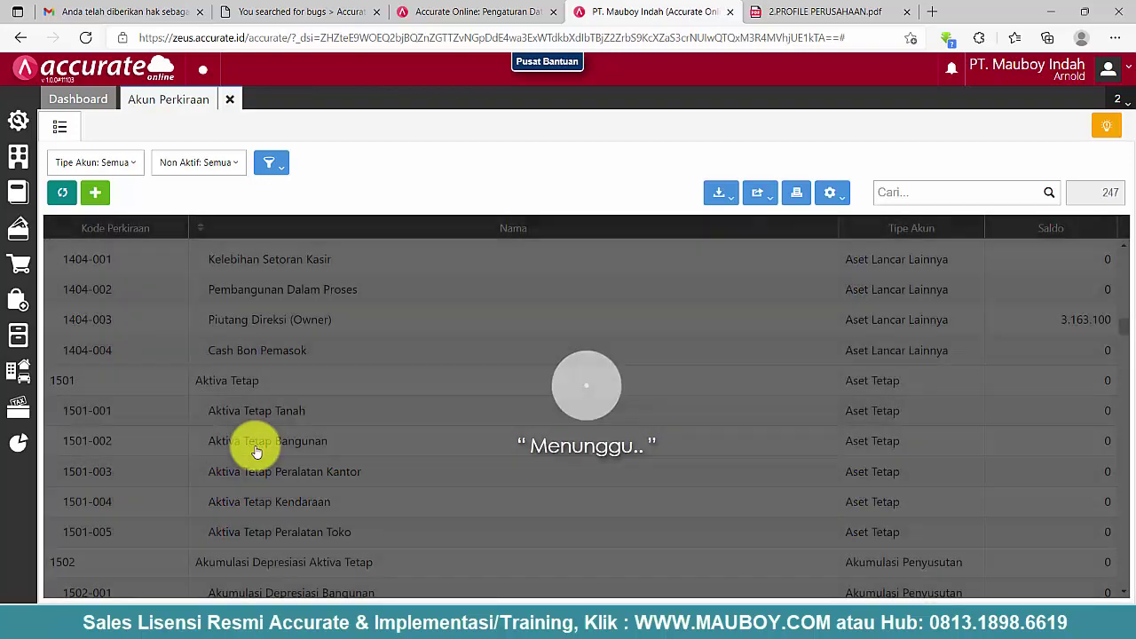
pyautogui.scroll(-7, 255, 453)
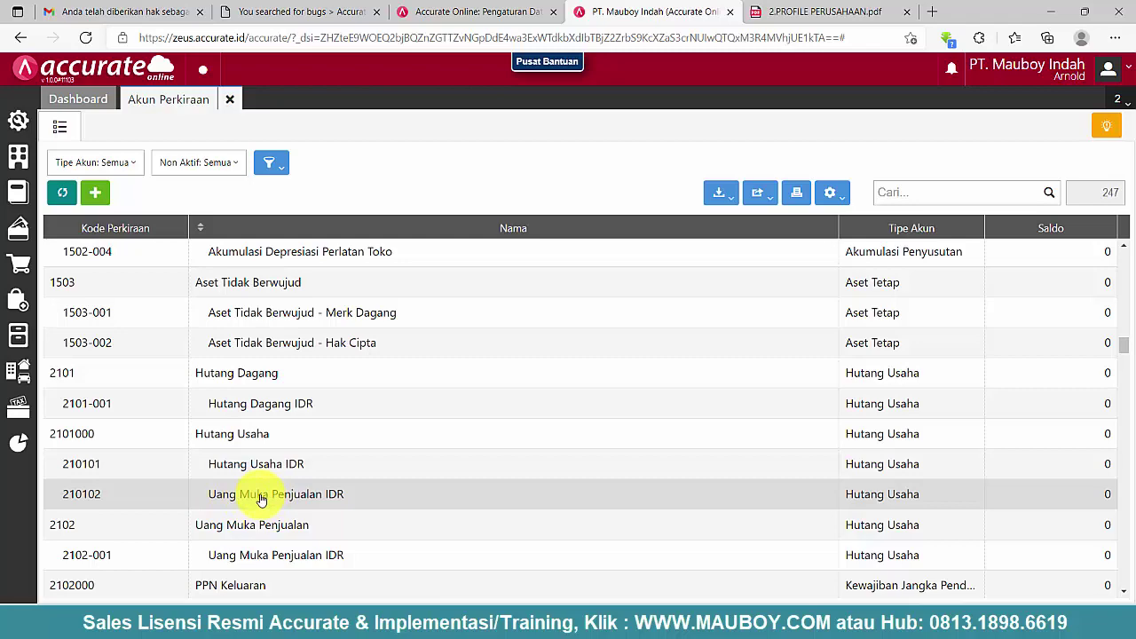
pyautogui.click(18, 157)
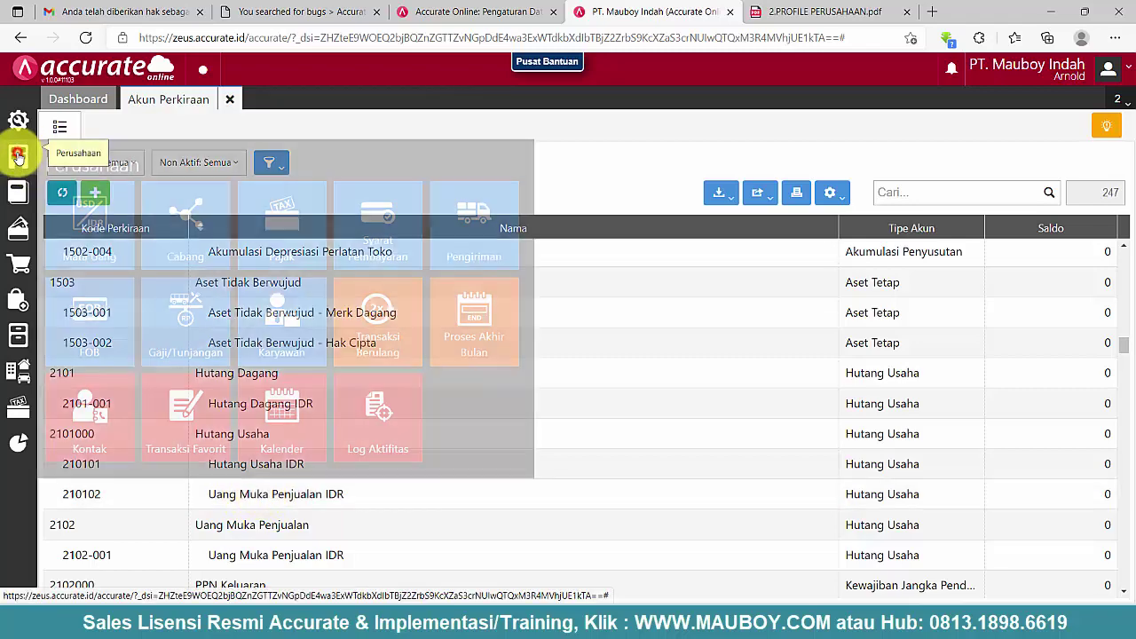
# - Review Indonesian Rupiah's default accounts under Mata Uang, then open account 210102 Uang Muka Penjualan IDR
pyautogui.click(89, 208)
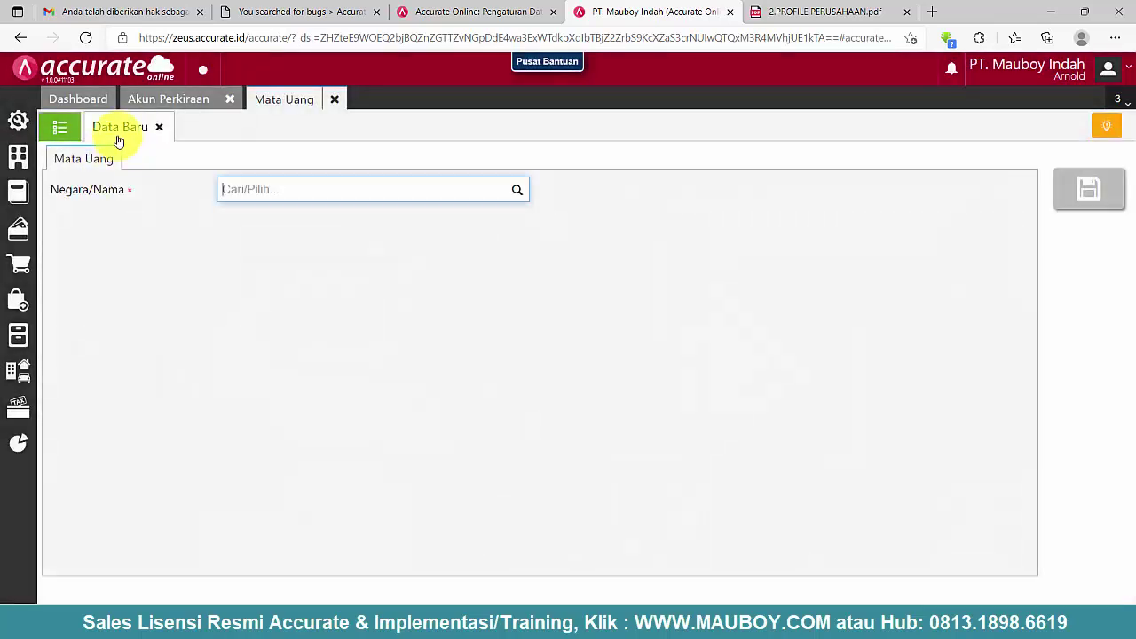
pyautogui.click(60, 127)
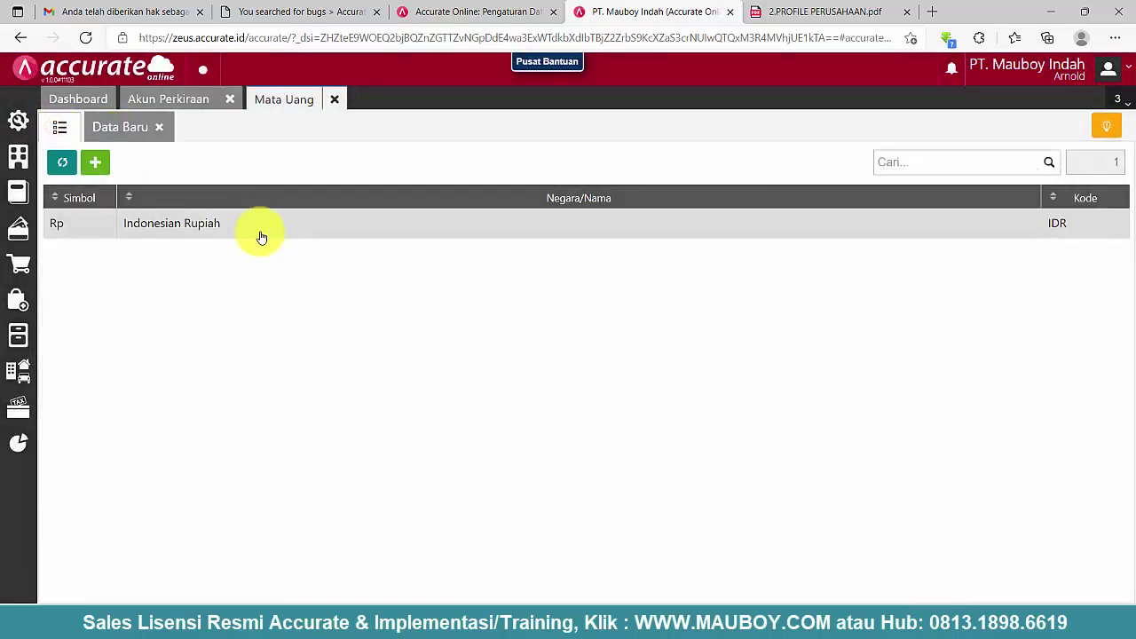
pyautogui.click(254, 222)
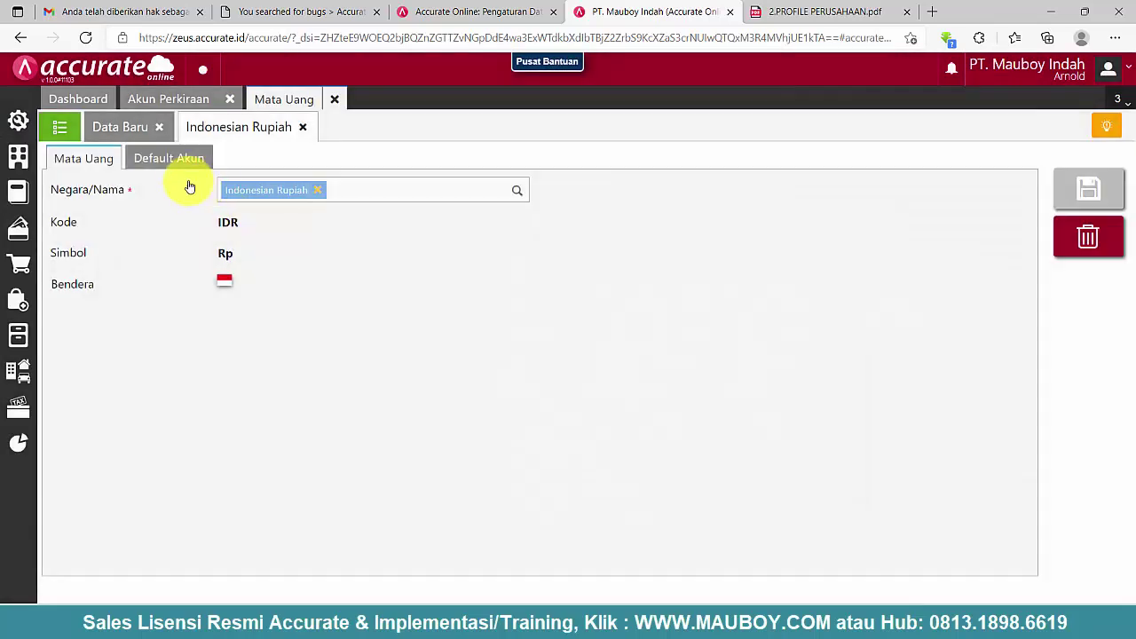
pyautogui.click(182, 163)
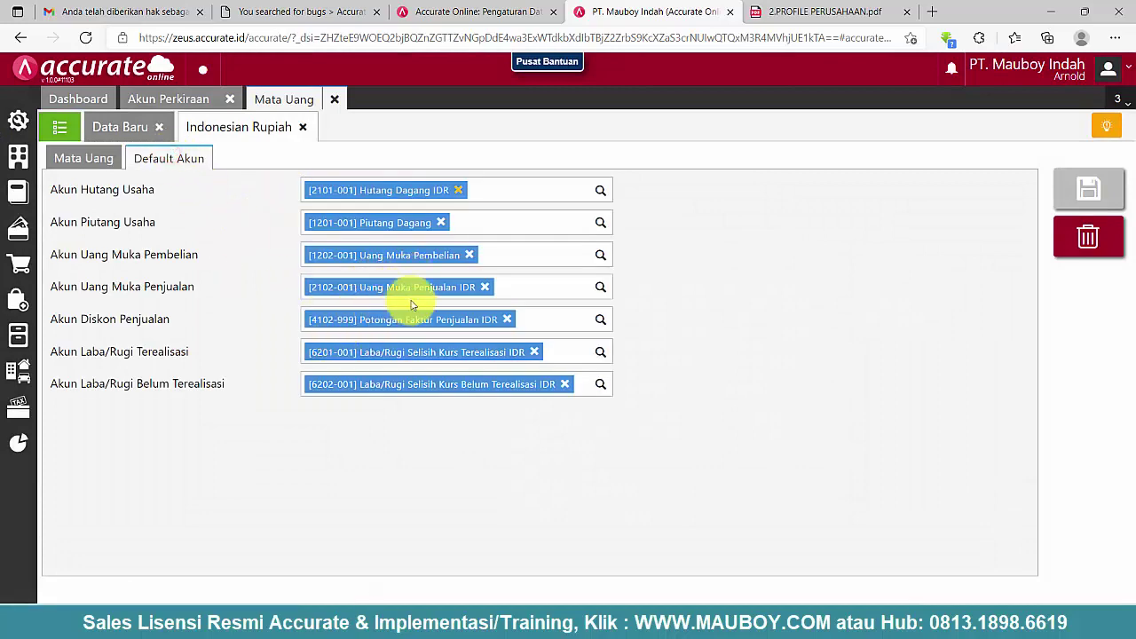
pyautogui.click(184, 100)
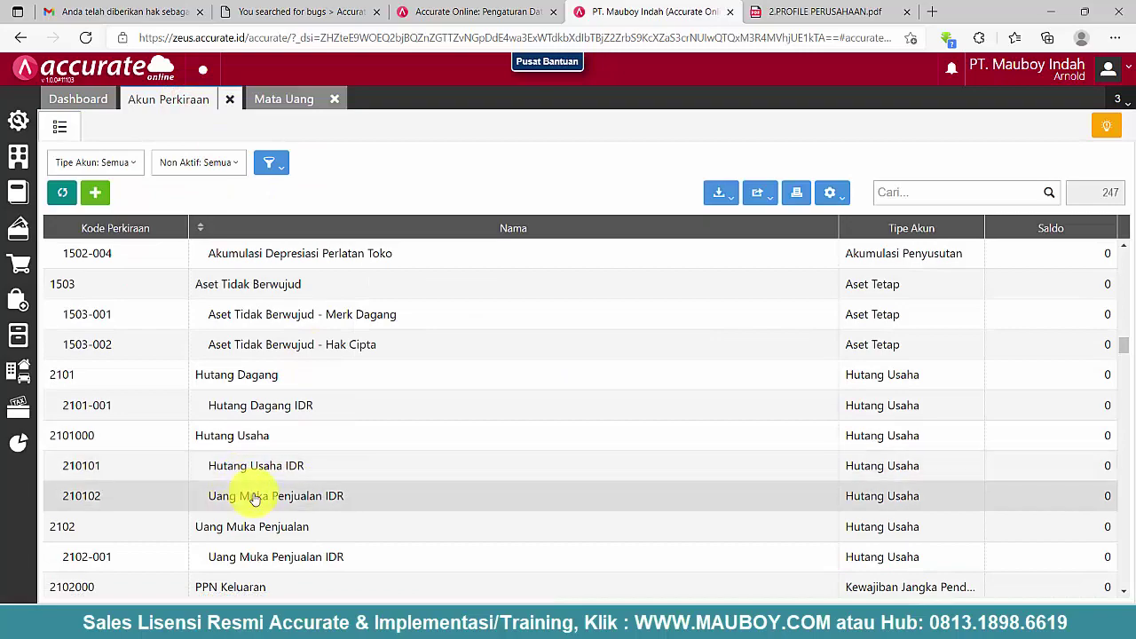
pyautogui.click(253, 497)
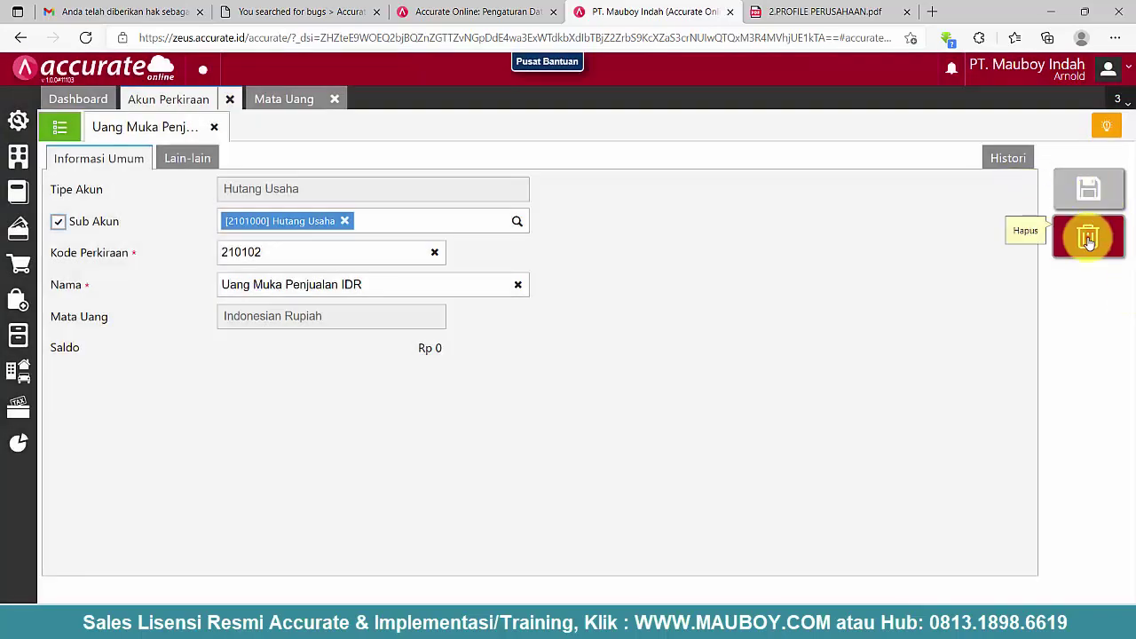
# - Delete accounts 210102 Uang Muka Penjualan IDR, 210101 Hutang Usaha IDR and parent 2101000 Hutang Usaha
pyautogui.click(1089, 237)
pyautogui.click(752, 365)
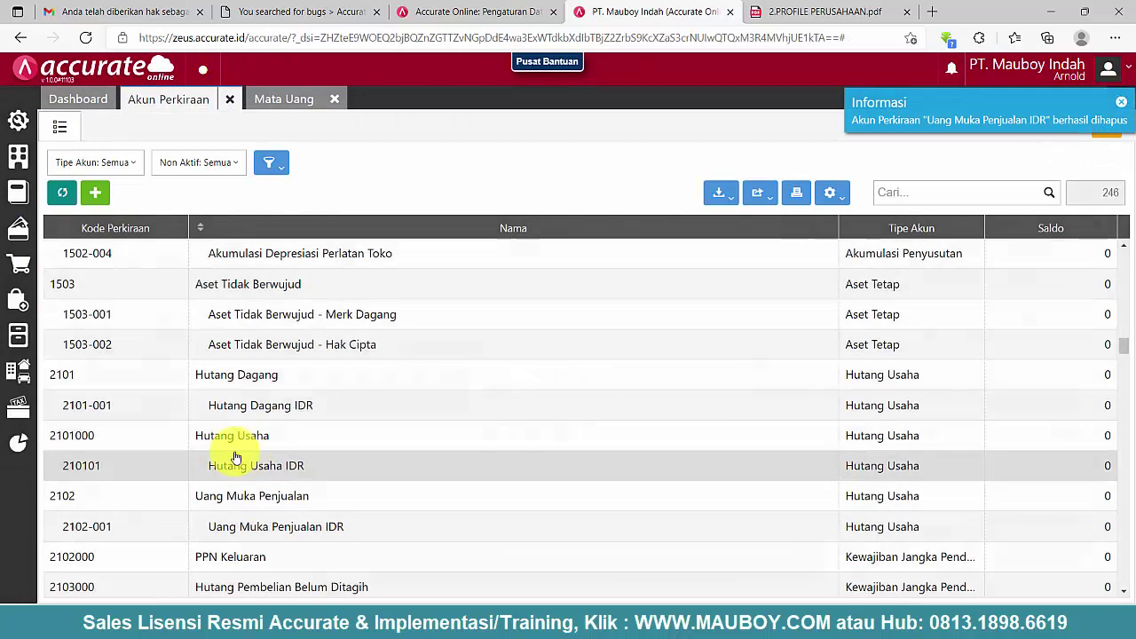
pyautogui.click(223, 474)
pyautogui.click(1089, 237)
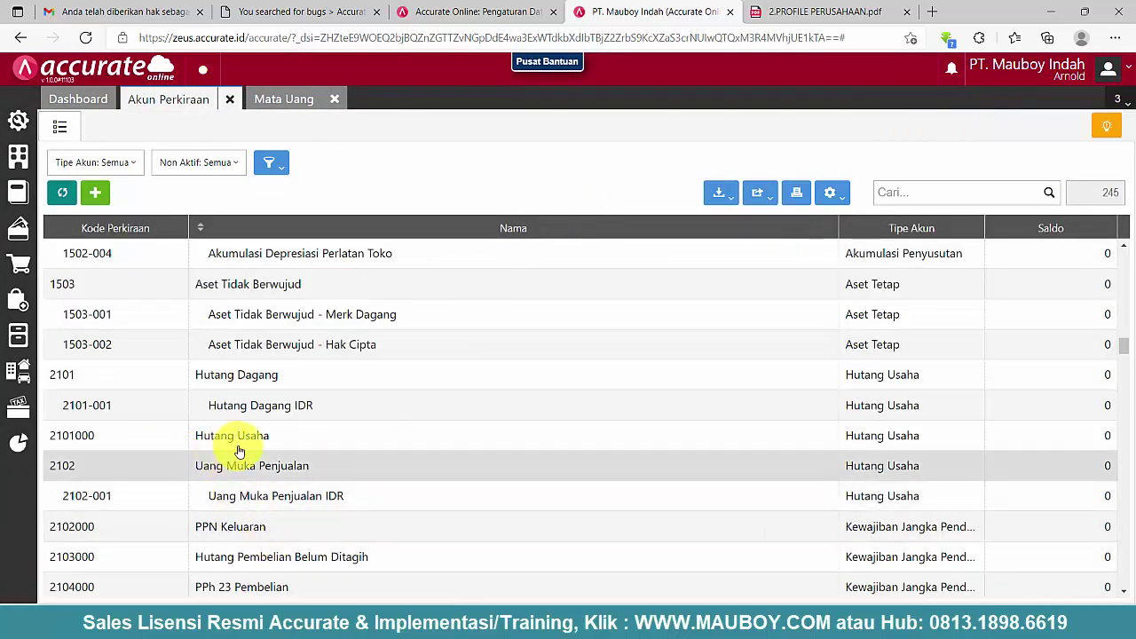
pyautogui.click(244, 436)
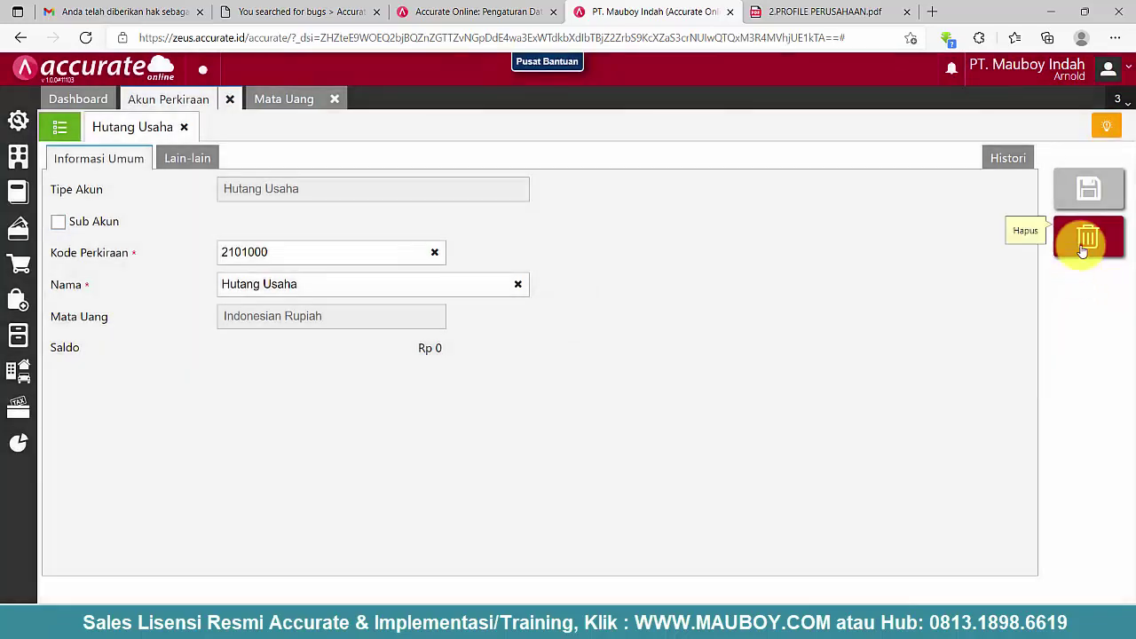
pyautogui.click(1084, 240)
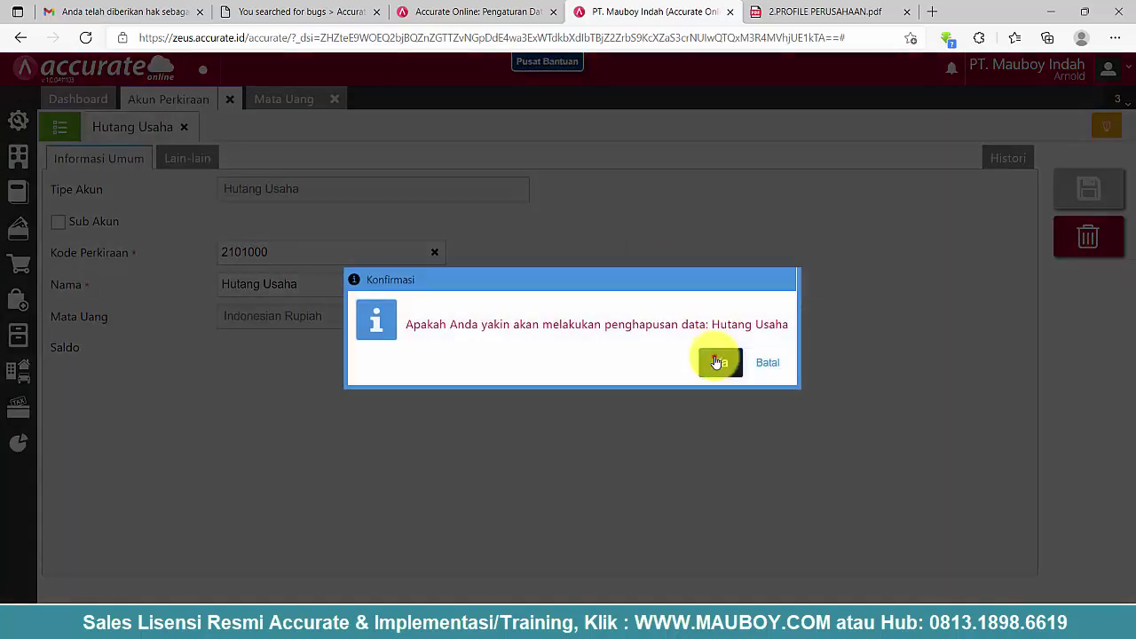
pyautogui.click(717, 362)
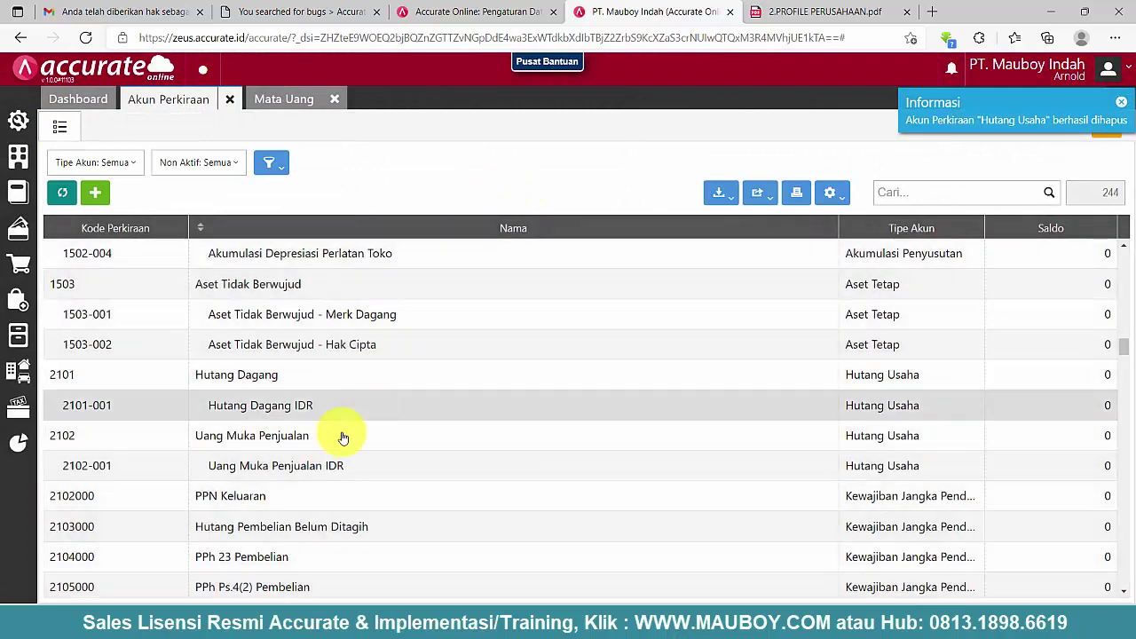
pyautogui.scroll(-1, 403, 454)
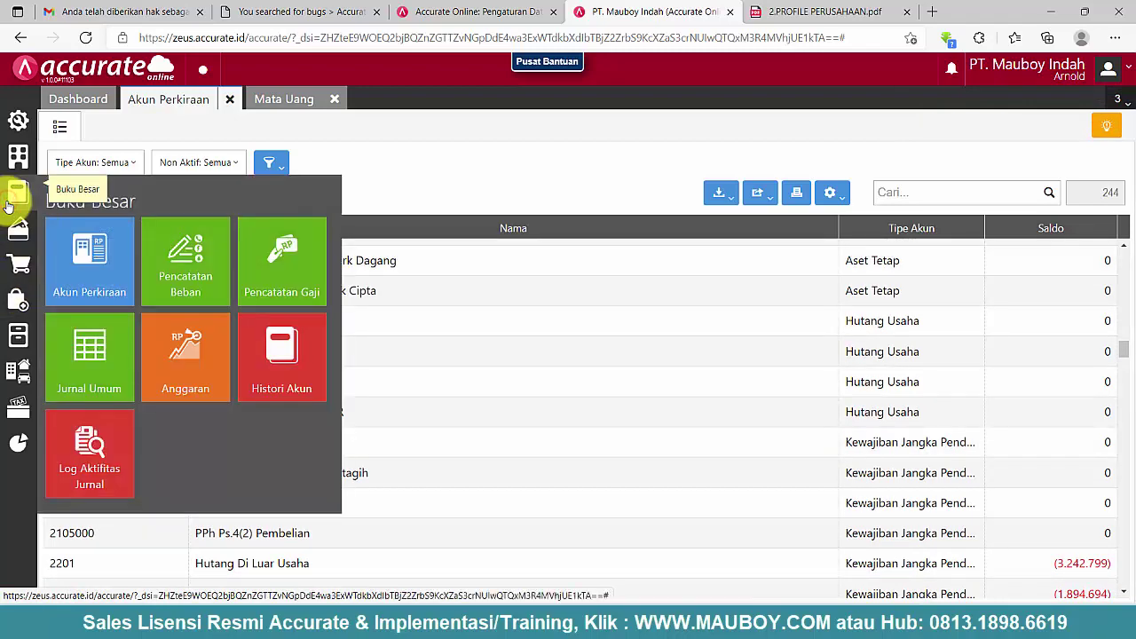
# - Inspect the Pajak Pertambahan Nilai tax entry and the Rupiah default accounts
pyautogui.moveTo(18, 157)
pyautogui.click(274, 231)
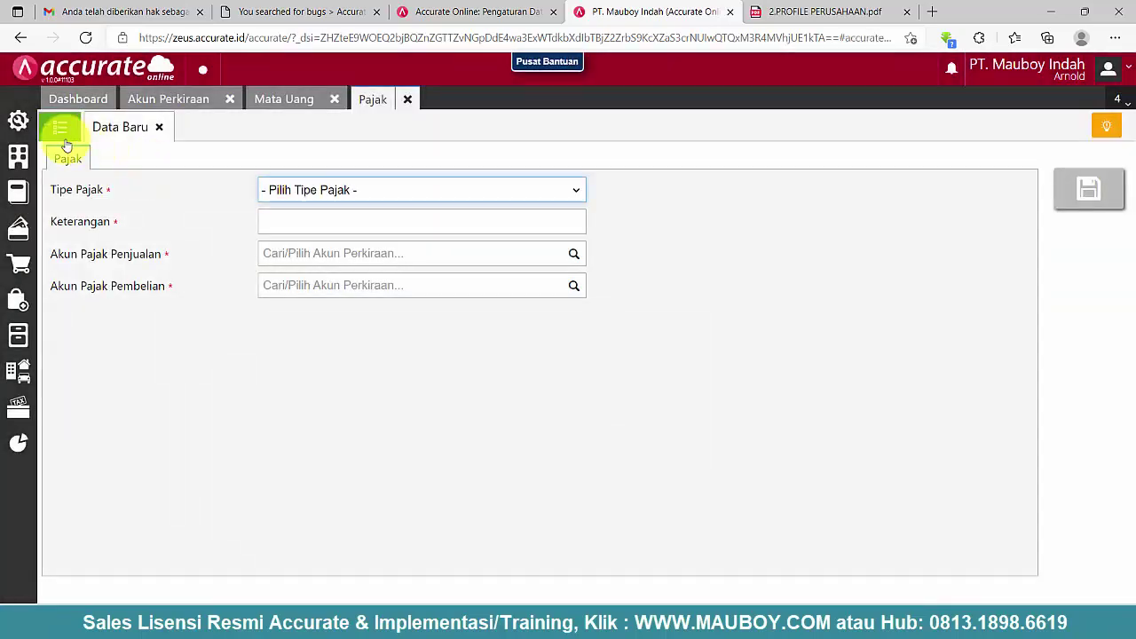
pyautogui.click(58, 127)
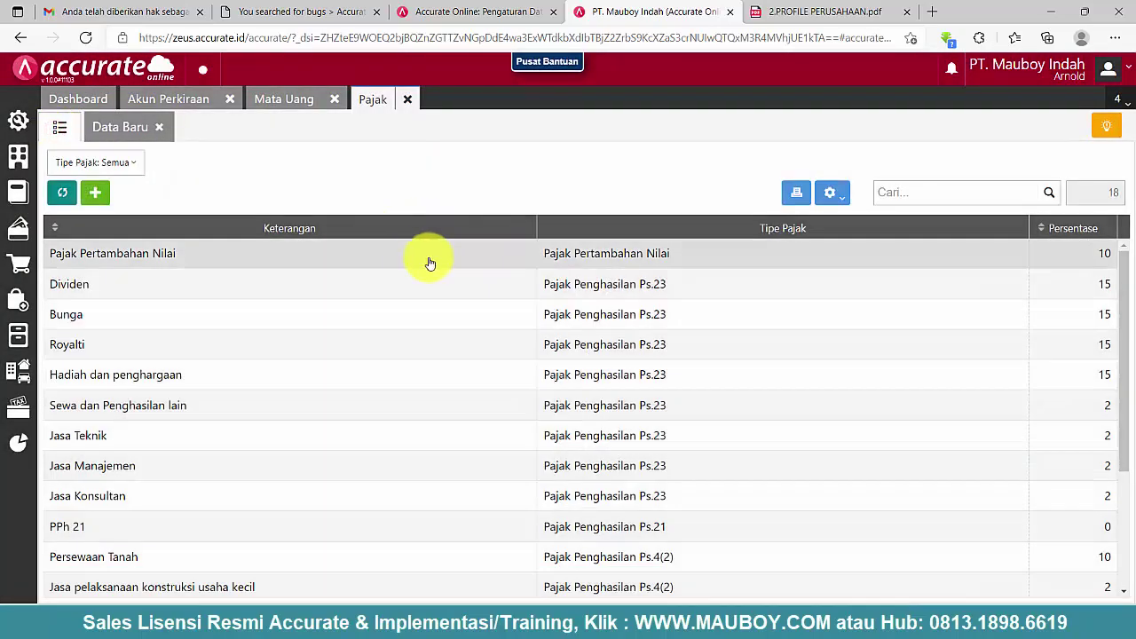
pyautogui.click(404, 255)
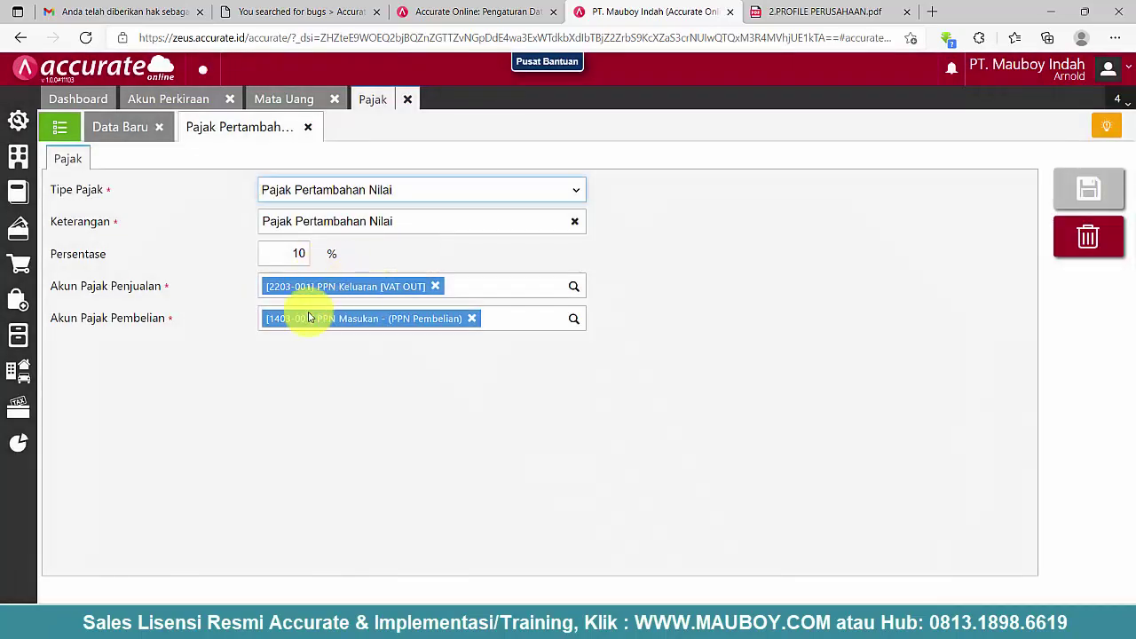
pyautogui.click(286, 100)
pyautogui.click(182, 102)
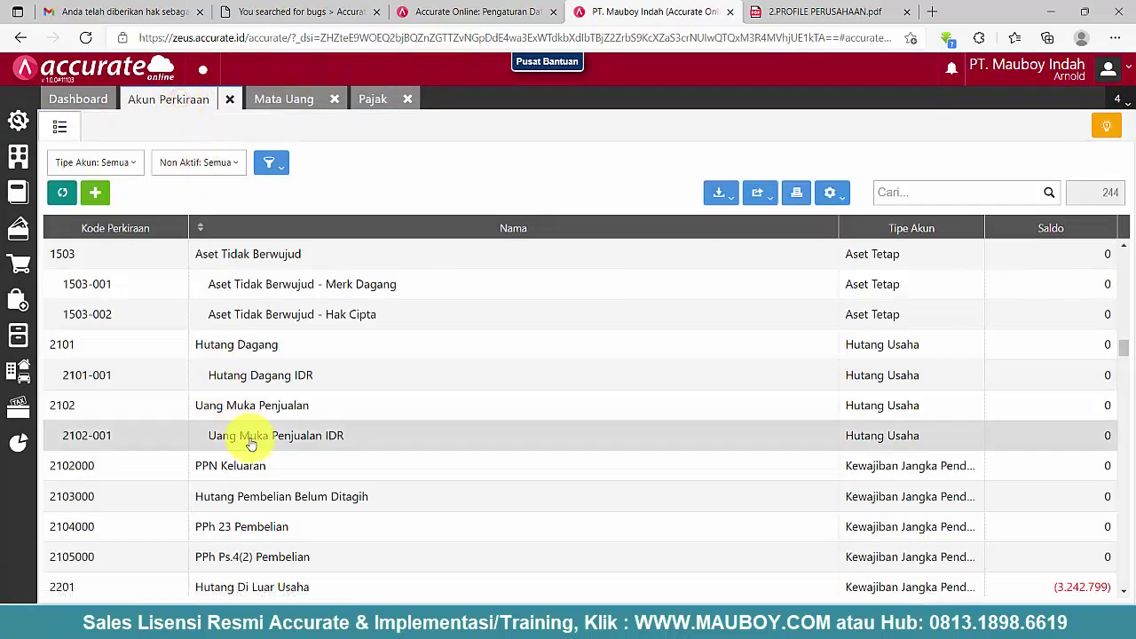
# - Delete 2102000 PPN Keluaran and 2103000 Hutang Pembelian Belum Ditagih, then return to the Pajak list
pyautogui.click(229, 470)
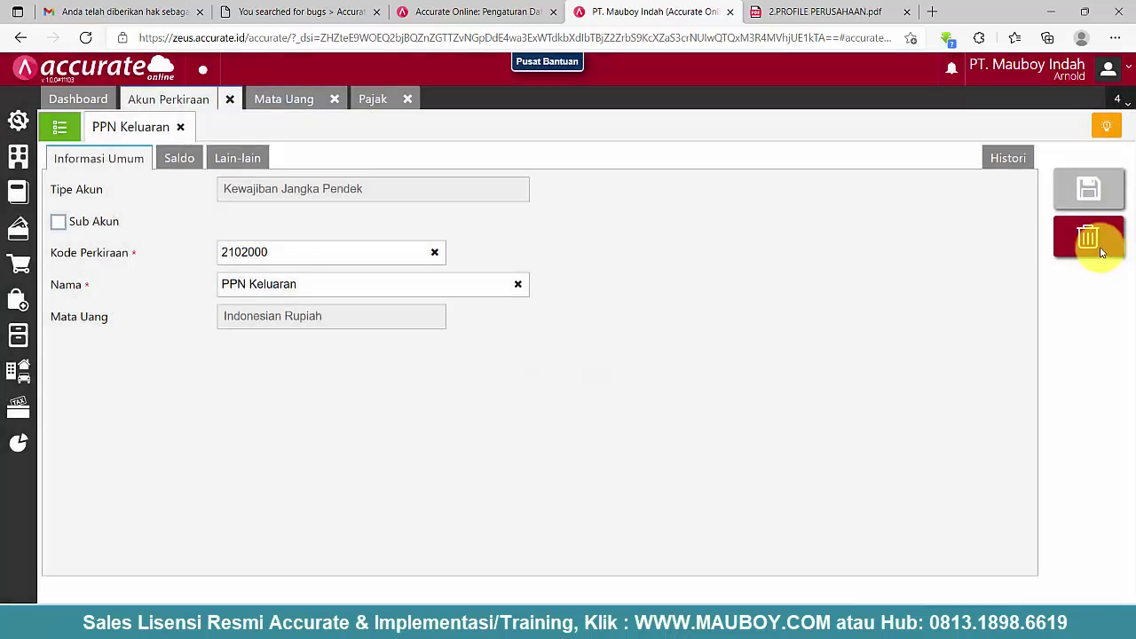
pyautogui.click(1099, 241)
pyautogui.click(724, 362)
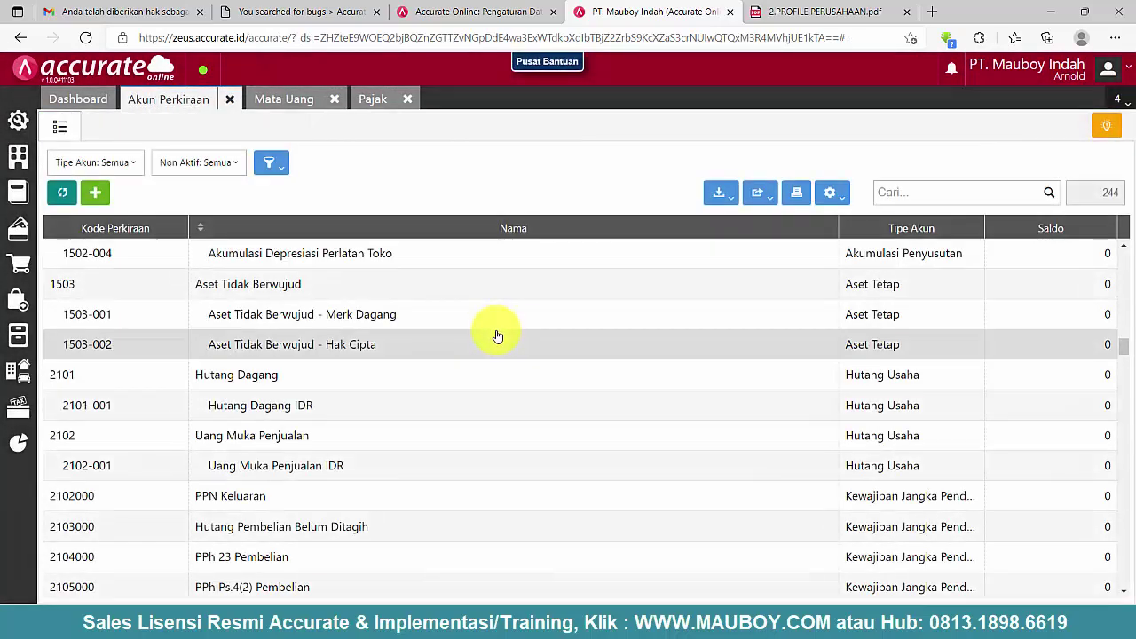
pyautogui.scroll(-1, 497, 335)
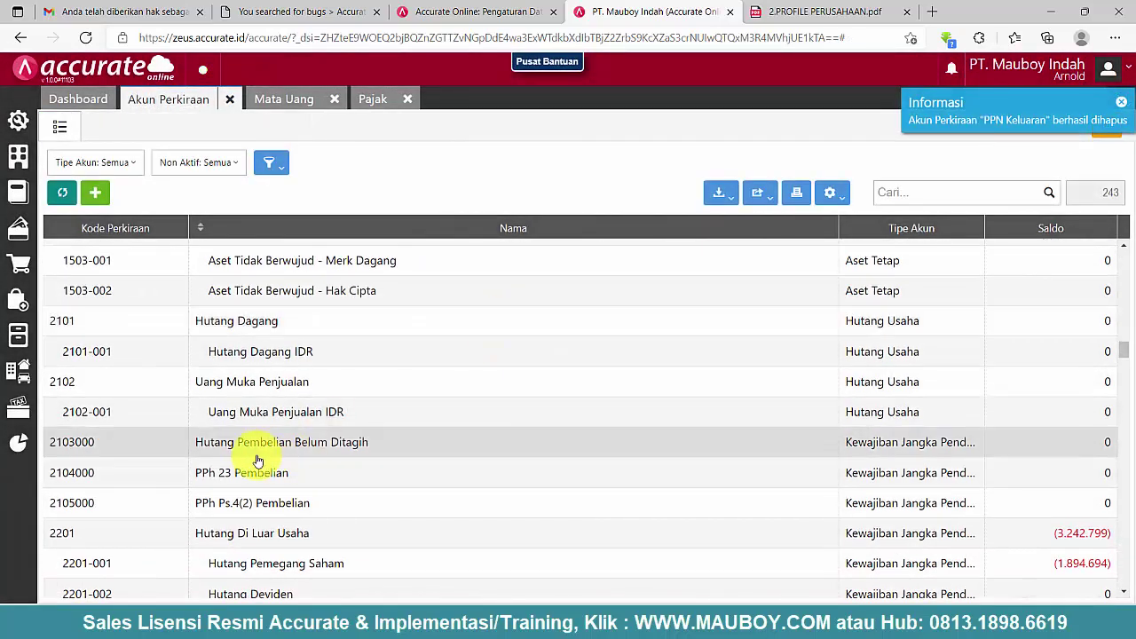
pyautogui.click(260, 451)
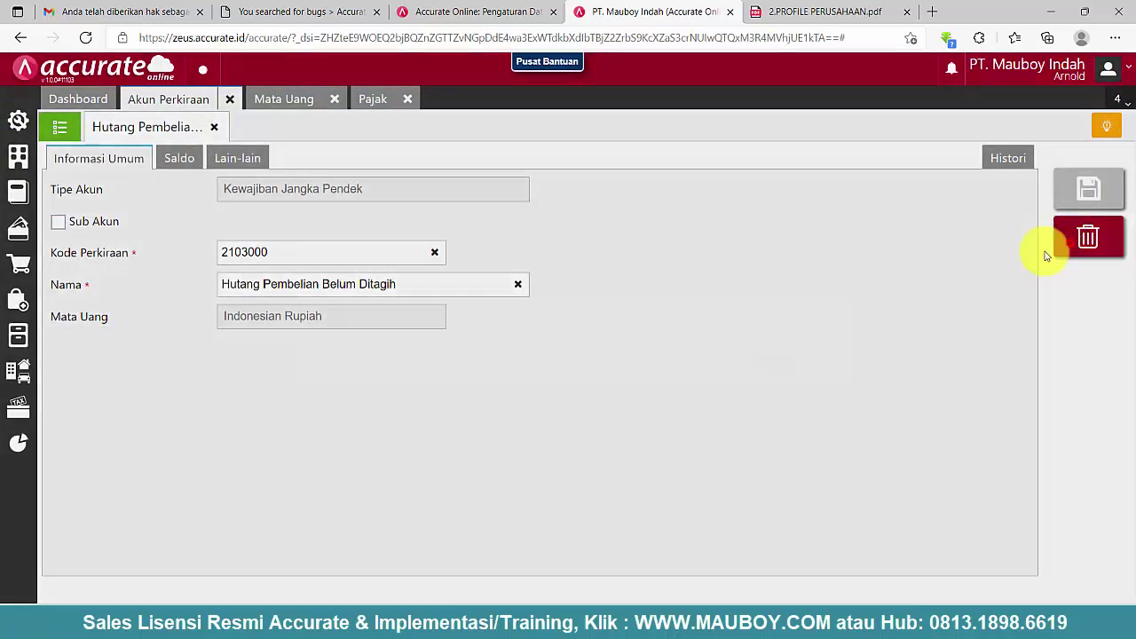
pyautogui.click(1055, 251)
pyautogui.click(761, 363)
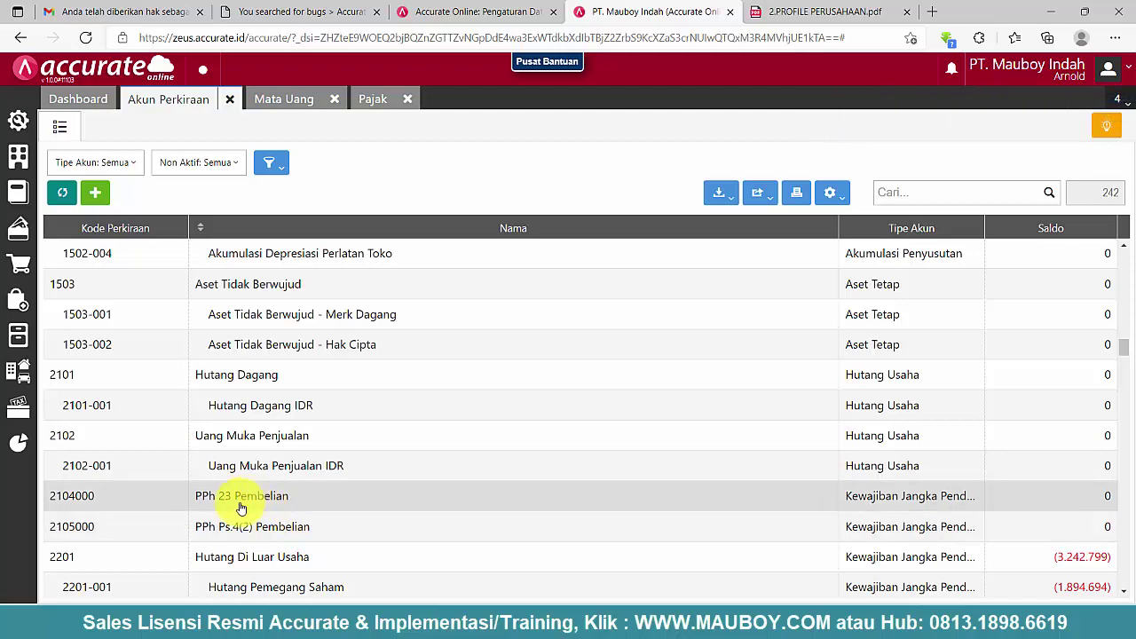
pyautogui.click(373, 101)
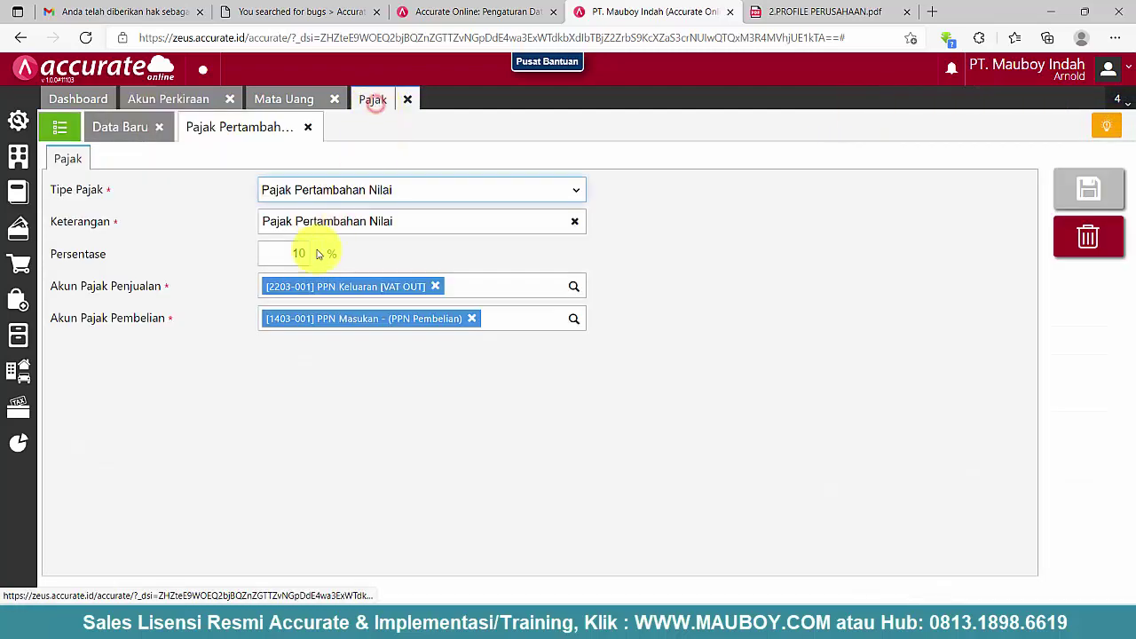
pyautogui.click(309, 126)
# - Review the Bunga tax entry, then filter the chart of accounts to Kewajiban Jangka Pendek
pyautogui.click(159, 130)
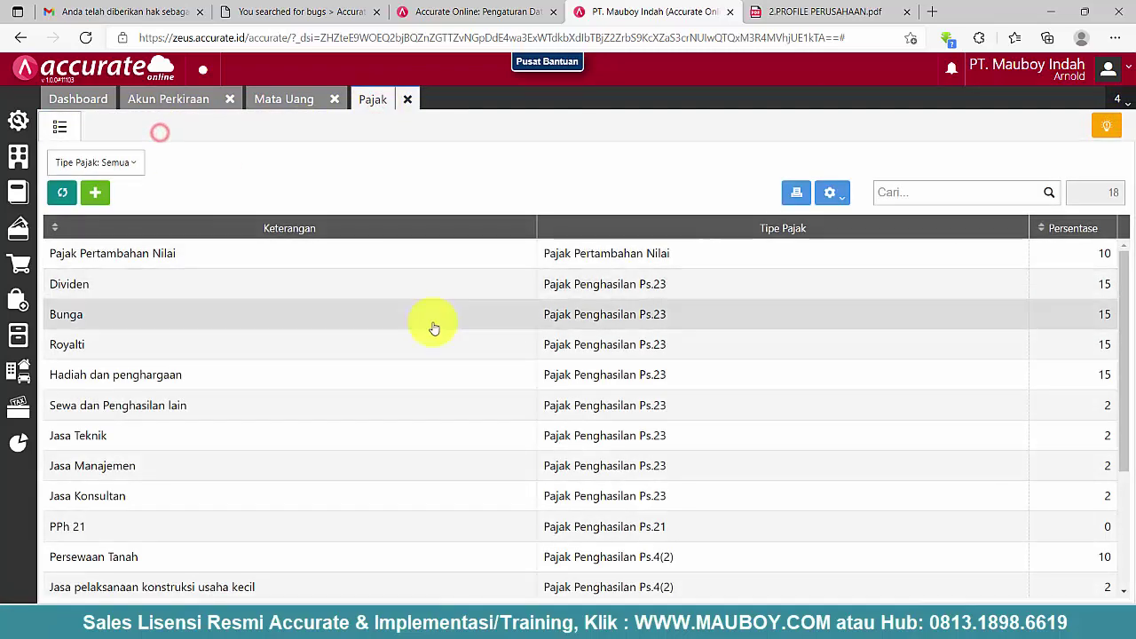
pyautogui.click(660, 322)
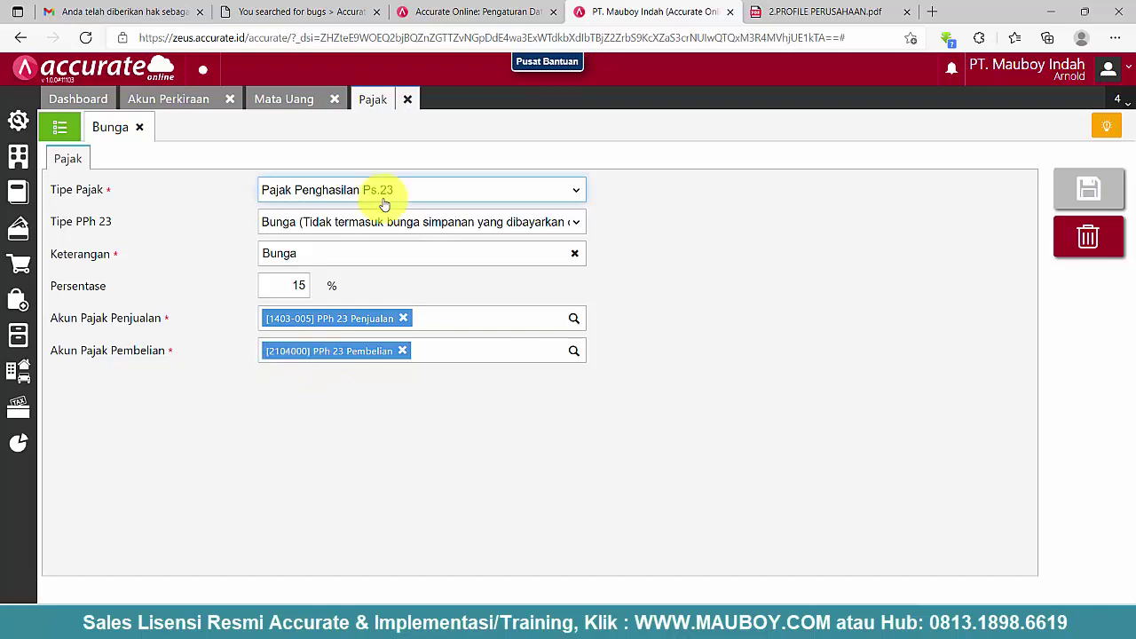
pyautogui.click(211, 100)
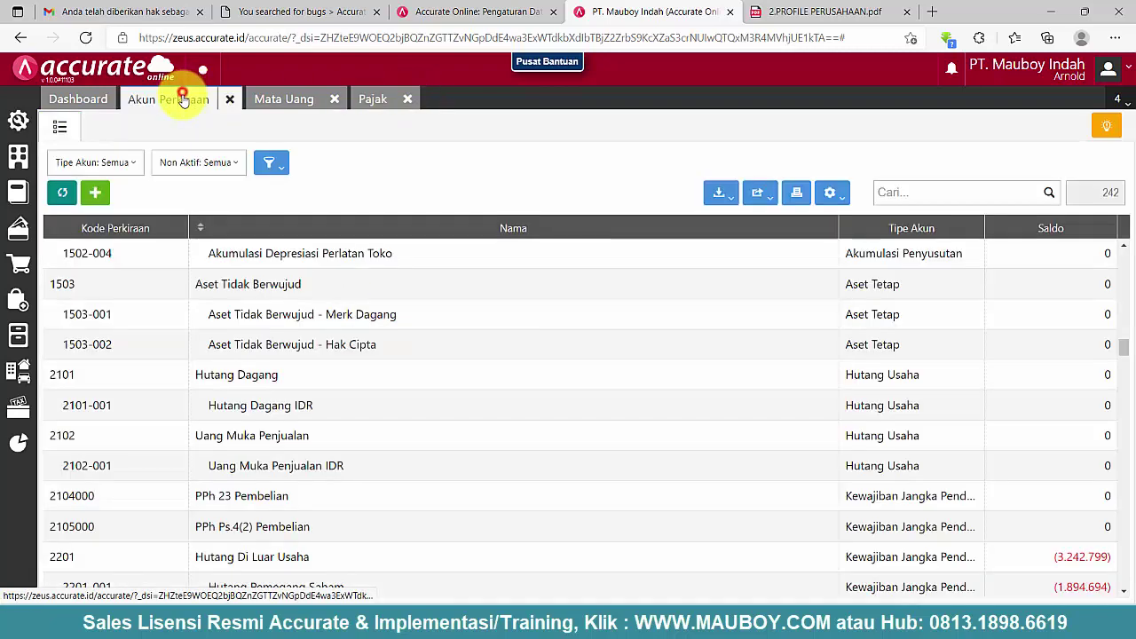
pyautogui.click(119, 168)
pyautogui.scroll(-3, 137, 242)
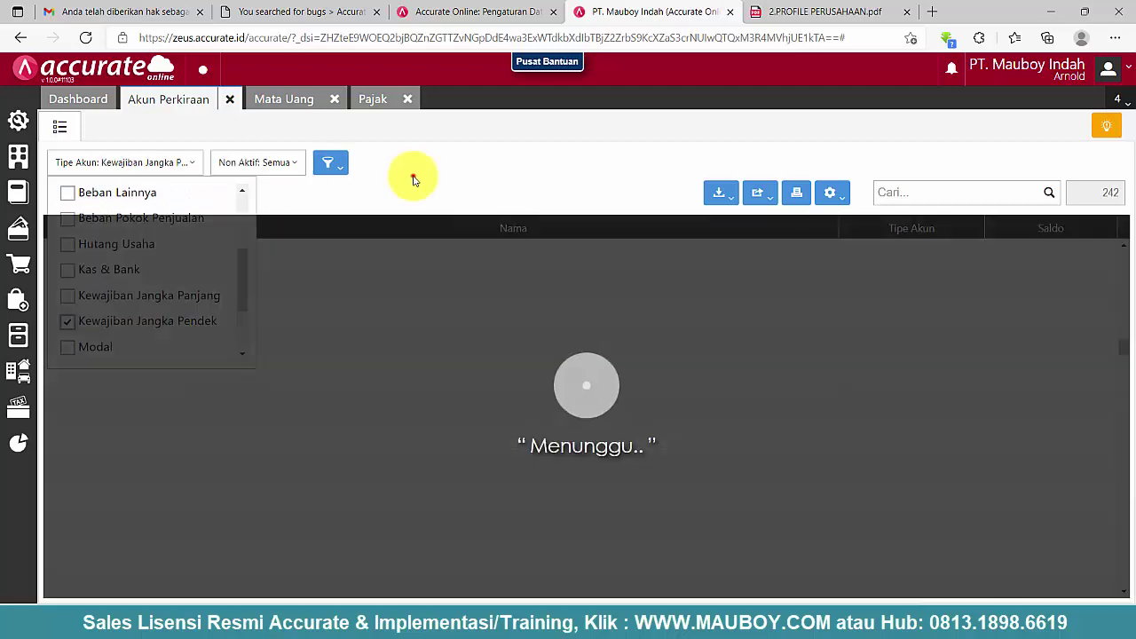
pyautogui.click(412, 176)
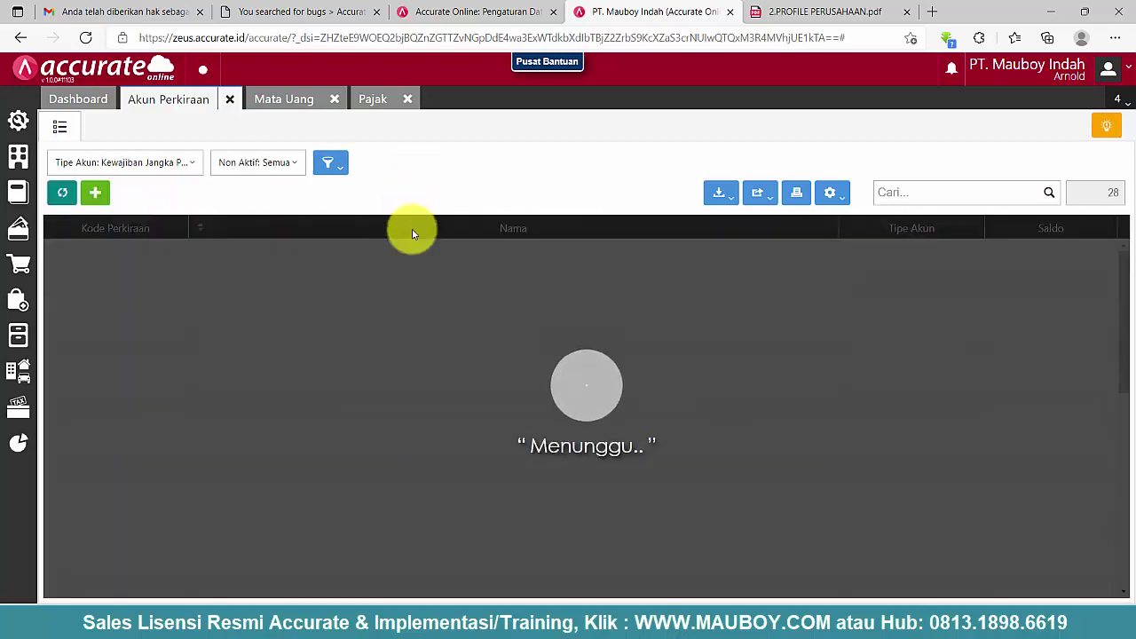
# - Copy code 2203-007 from the duplicate PPh 23 Pembelian account, then delete that account
pyautogui.scroll(-3, 246, 444)
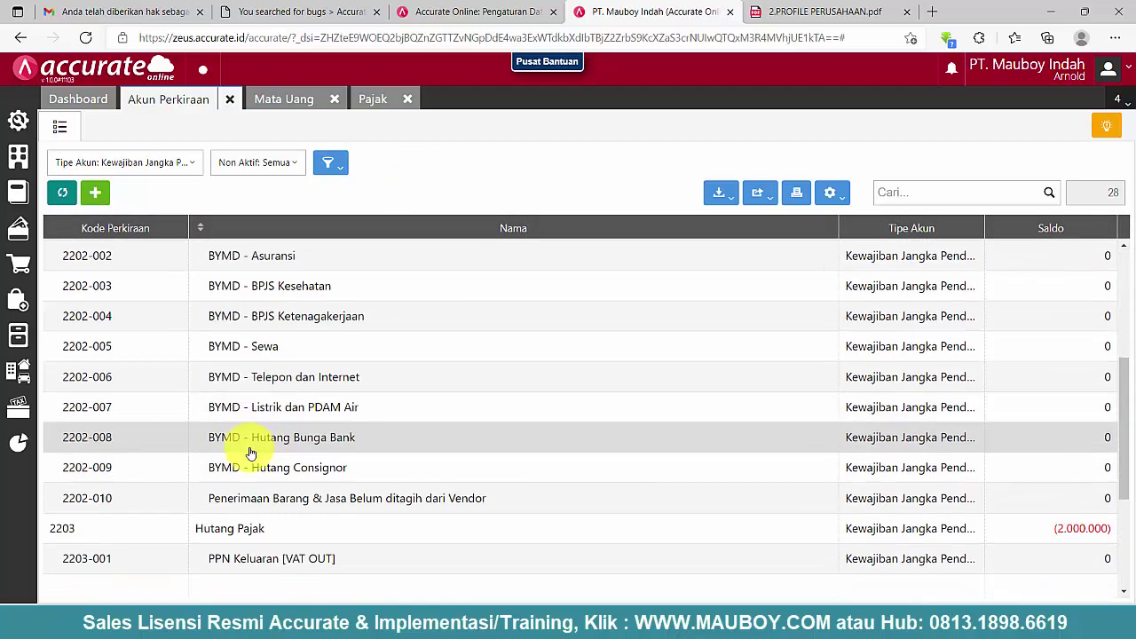
pyautogui.scroll(-2, 250, 453)
pyautogui.scroll(-2, 296, 542)
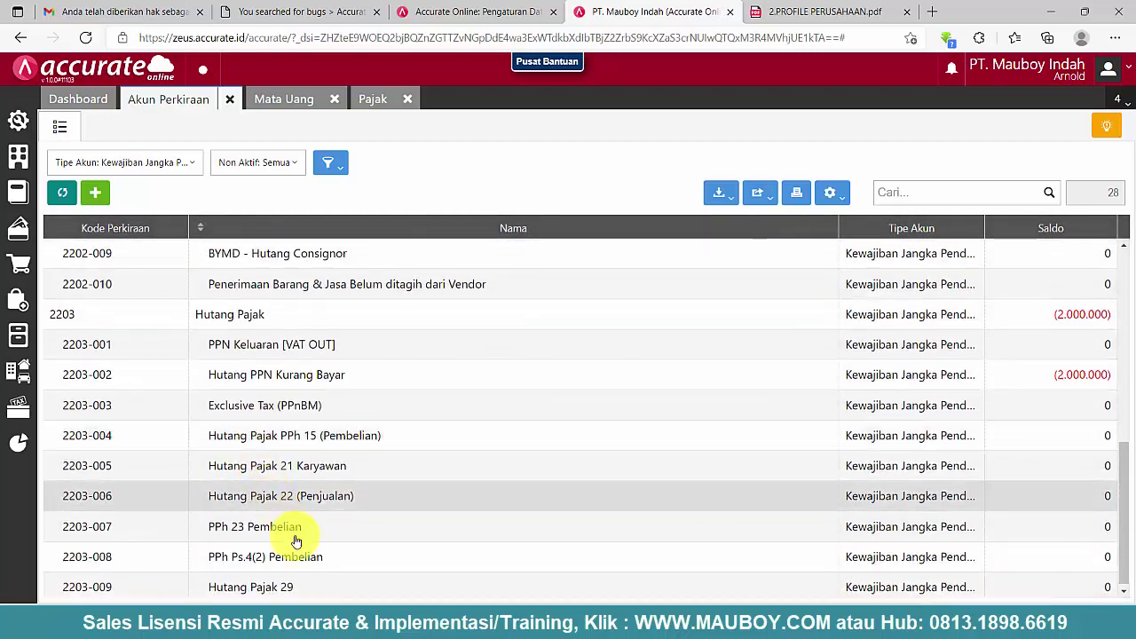
pyautogui.doubleClick(273, 538)
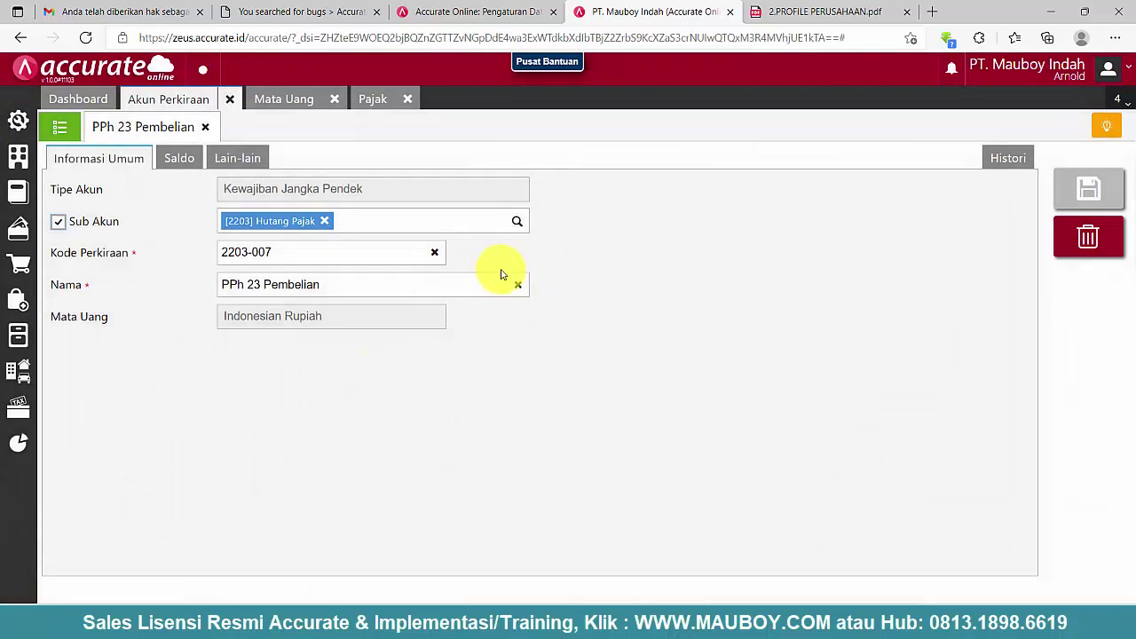
pyautogui.rightClick(232, 247)
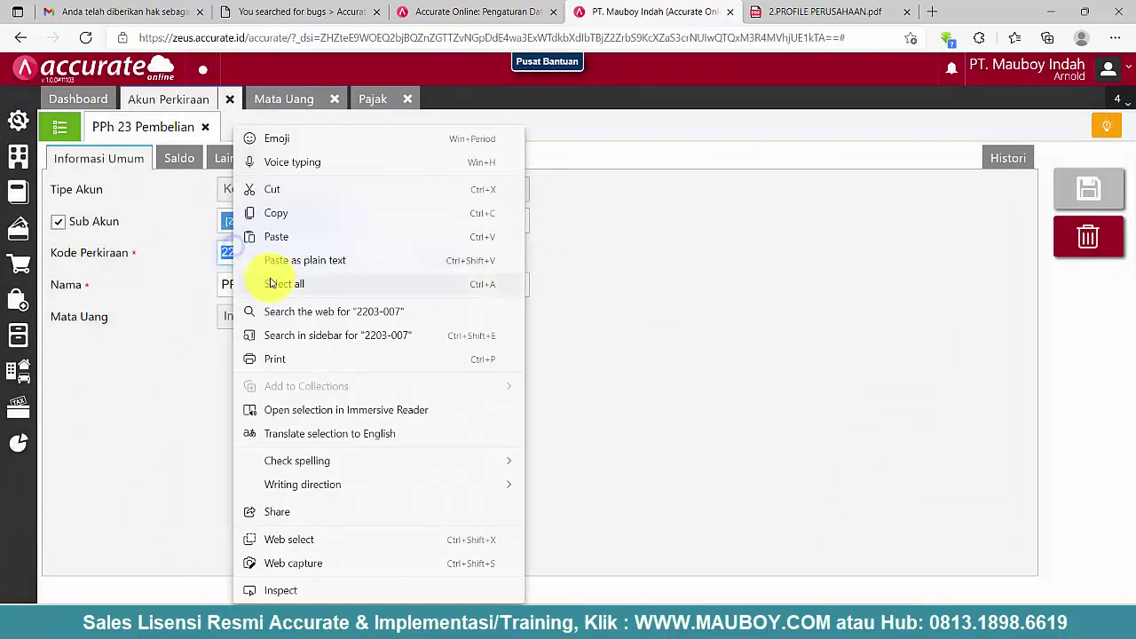
pyautogui.click(277, 218)
pyautogui.click(1088, 240)
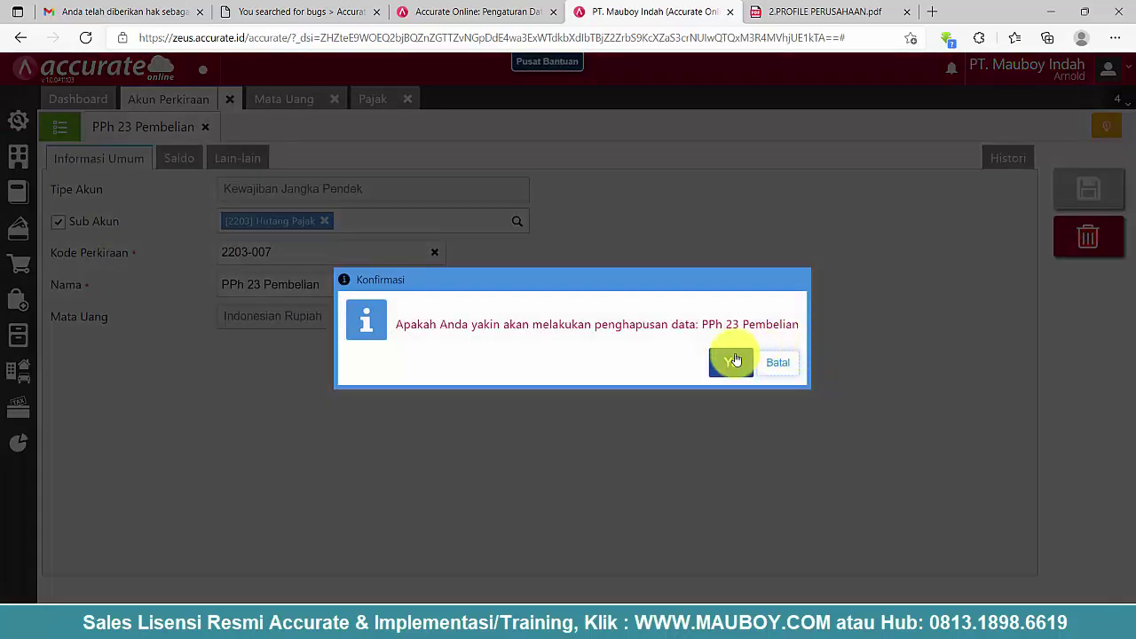
pyautogui.click(731, 359)
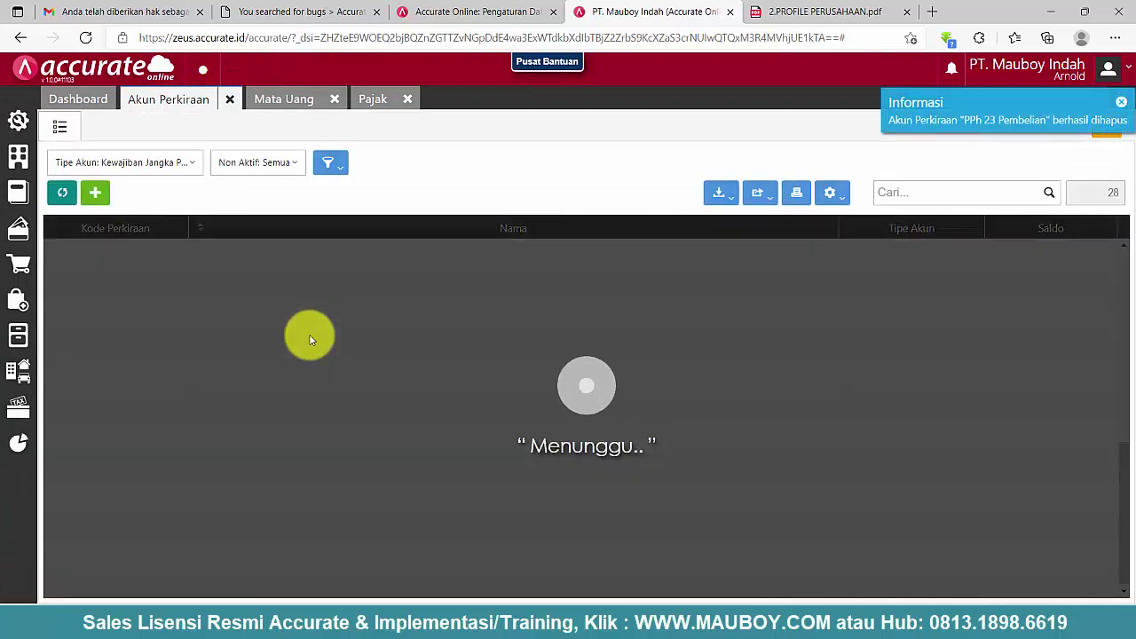
# - Re-code 2104000 PPh 23 Pembelian as 2203-007, a Hutang Pajak sub-account, and save
pyautogui.scroll(2, 422, 307)
pyautogui.scroll(4, 421, 307)
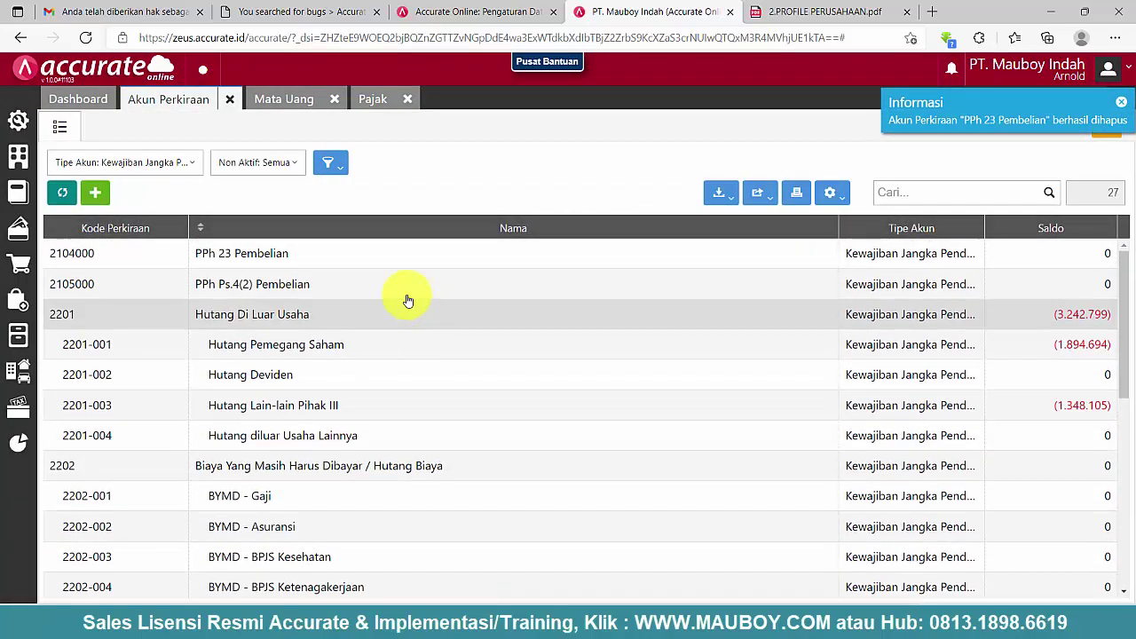
pyautogui.doubleClick(275, 255)
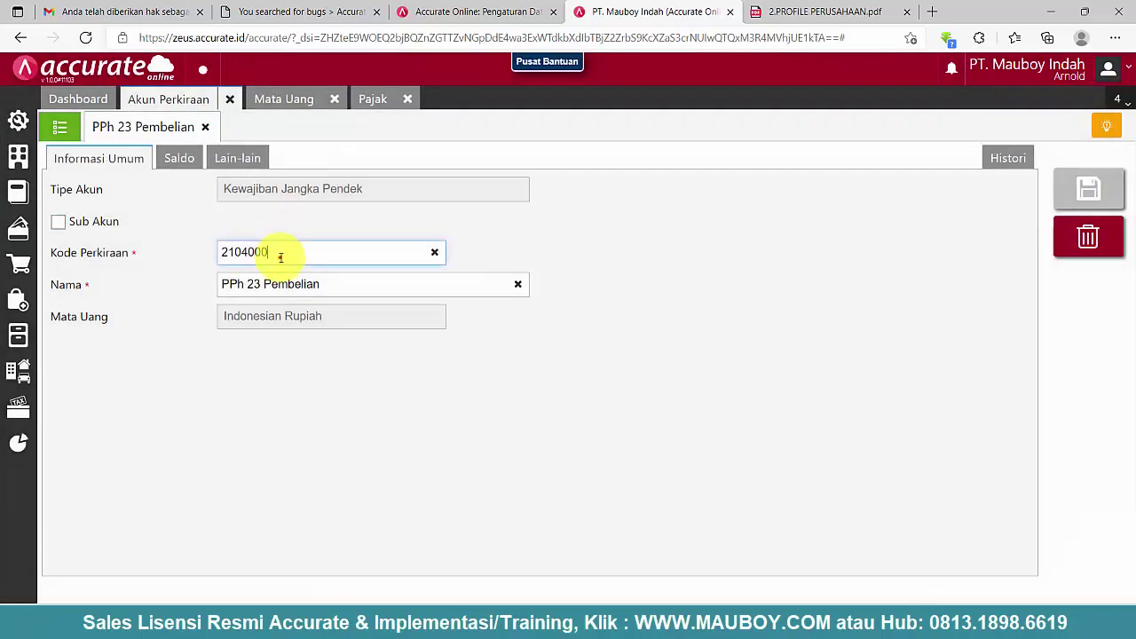
pyautogui.doubleClick(280, 256)
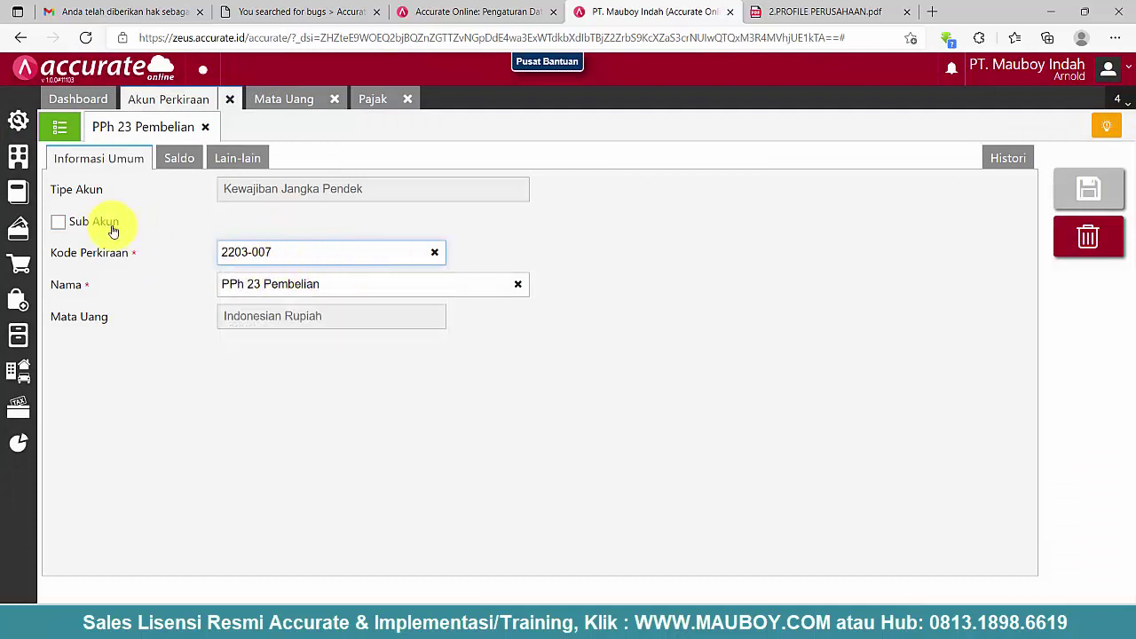
pyautogui.click(58, 222)
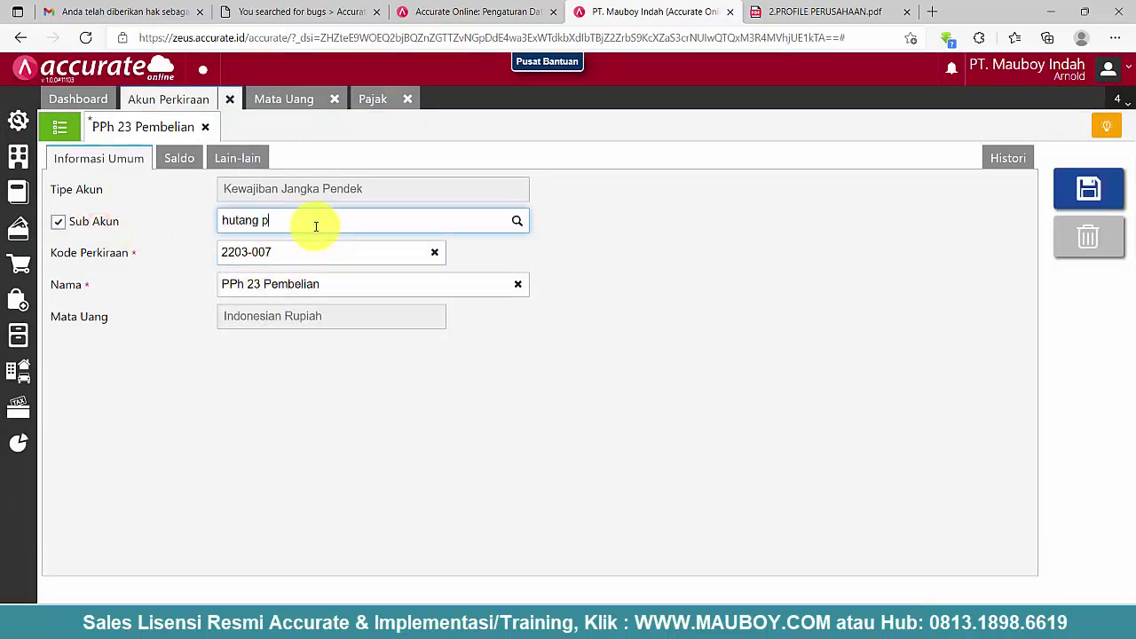
pyautogui.write('hutang pajak')
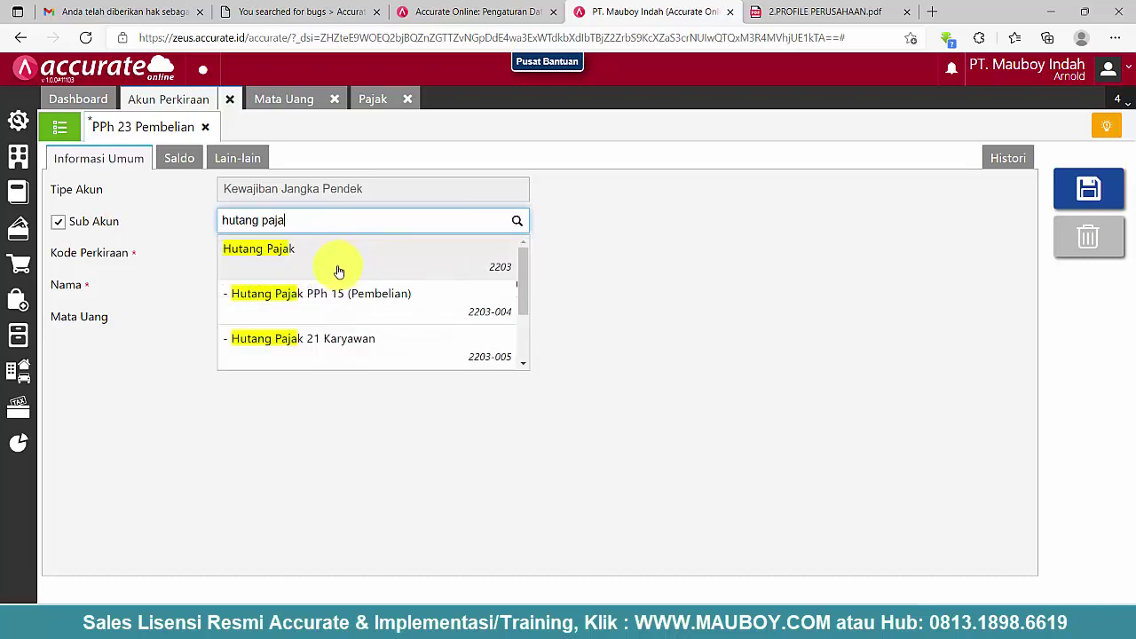
pyautogui.click(335, 262)
pyautogui.click(1084, 191)
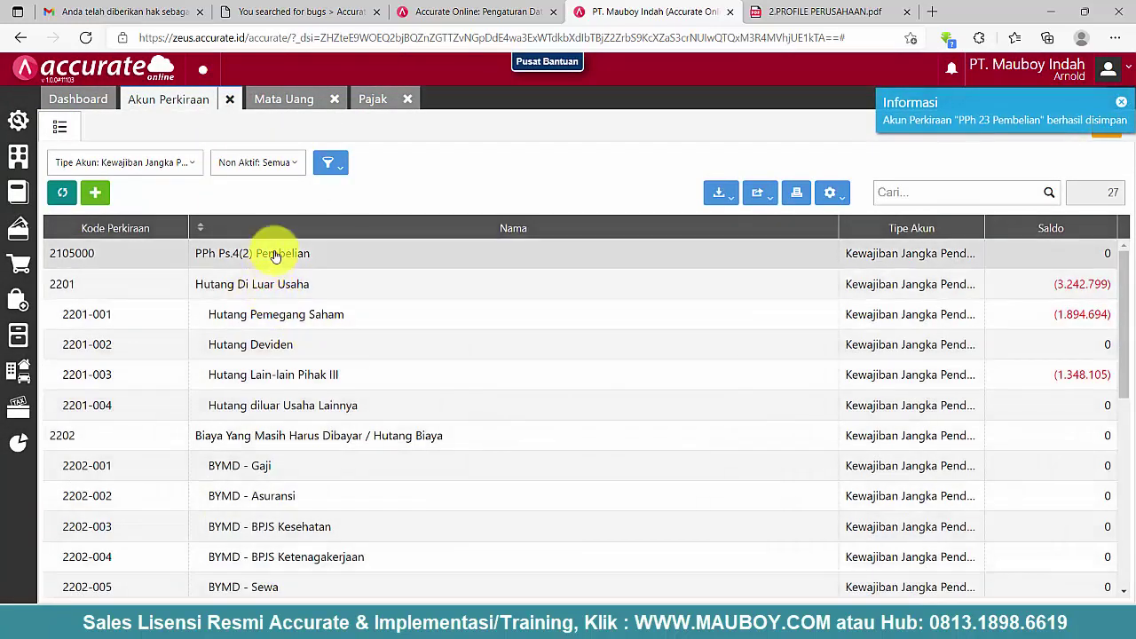
# - Review the Royalti and Jasa perencanaan konstruksi tax entries, then scroll to the Hutang Pajak accounts
pyautogui.click(380, 99)
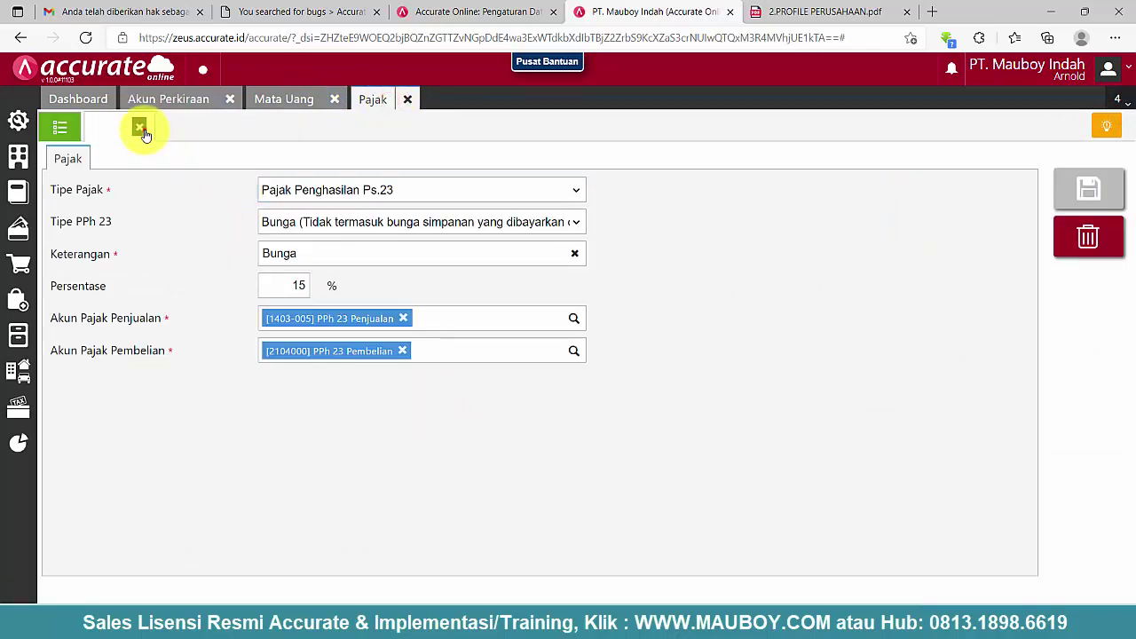
pyautogui.click(142, 131)
pyautogui.click(594, 337)
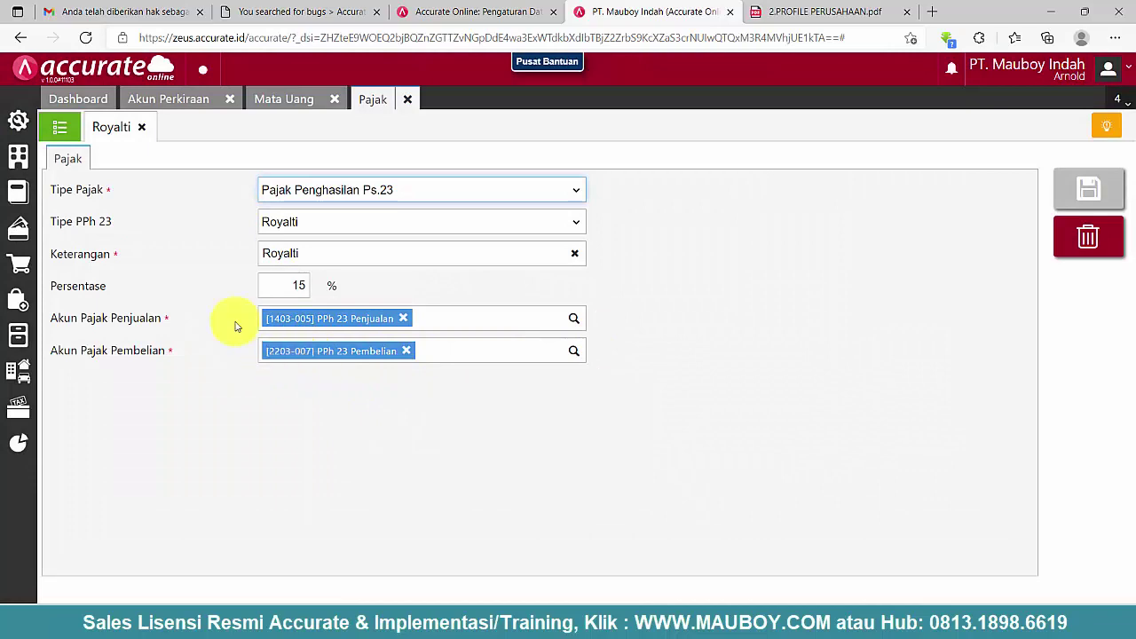
pyautogui.click(148, 128)
pyautogui.scroll(-3, 577, 470)
pyautogui.click(662, 503)
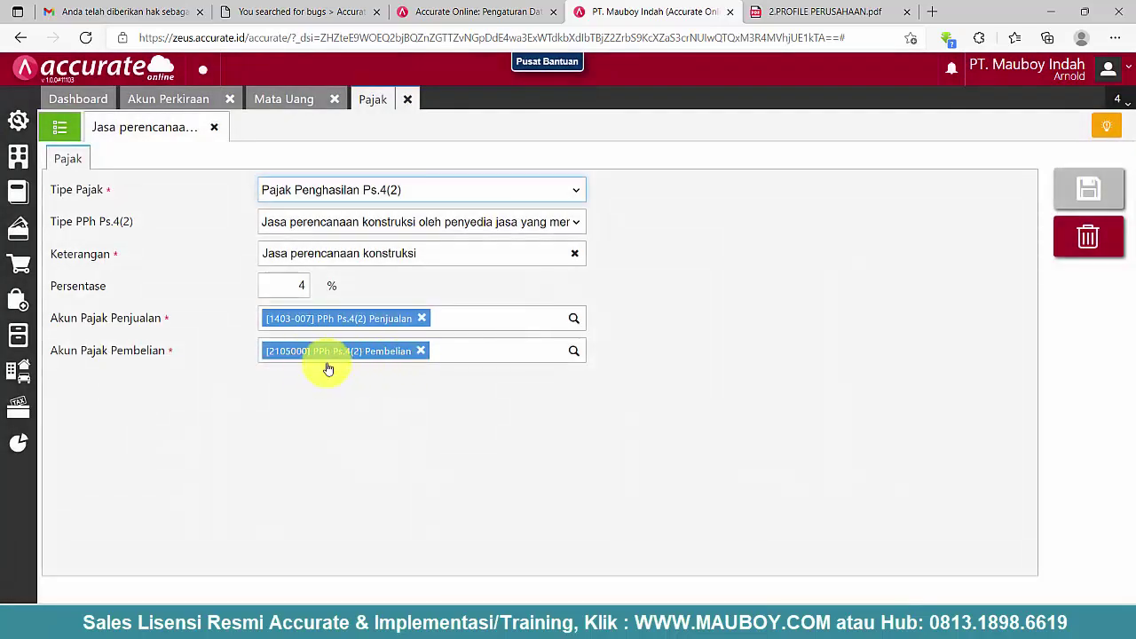
pyautogui.click(216, 136)
pyautogui.click(191, 100)
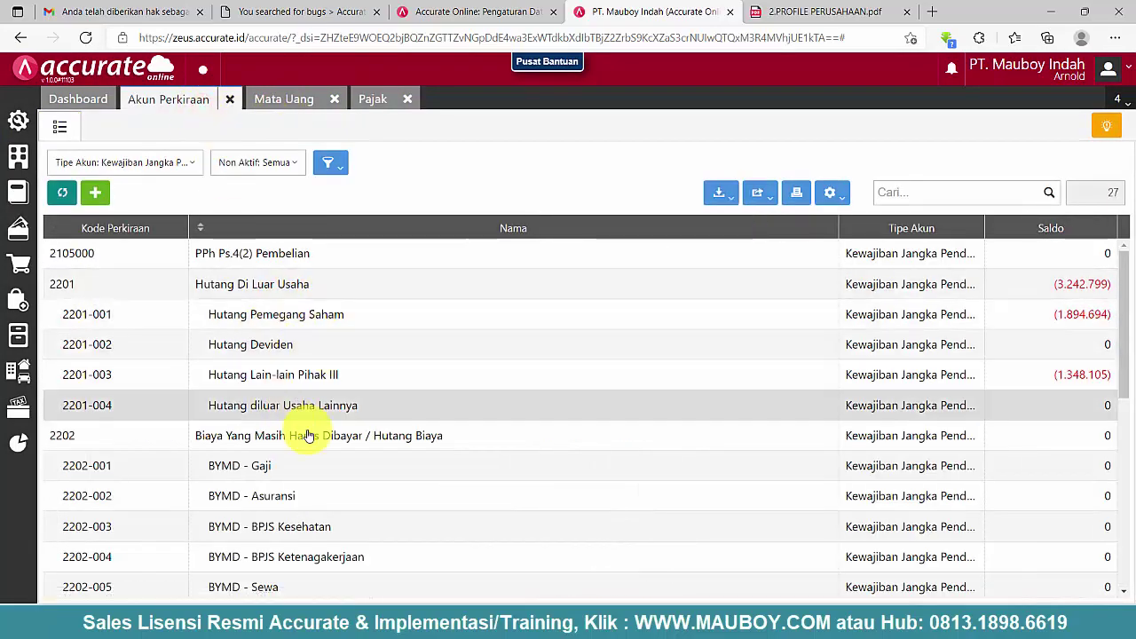
pyautogui.scroll(-5, 306, 435)
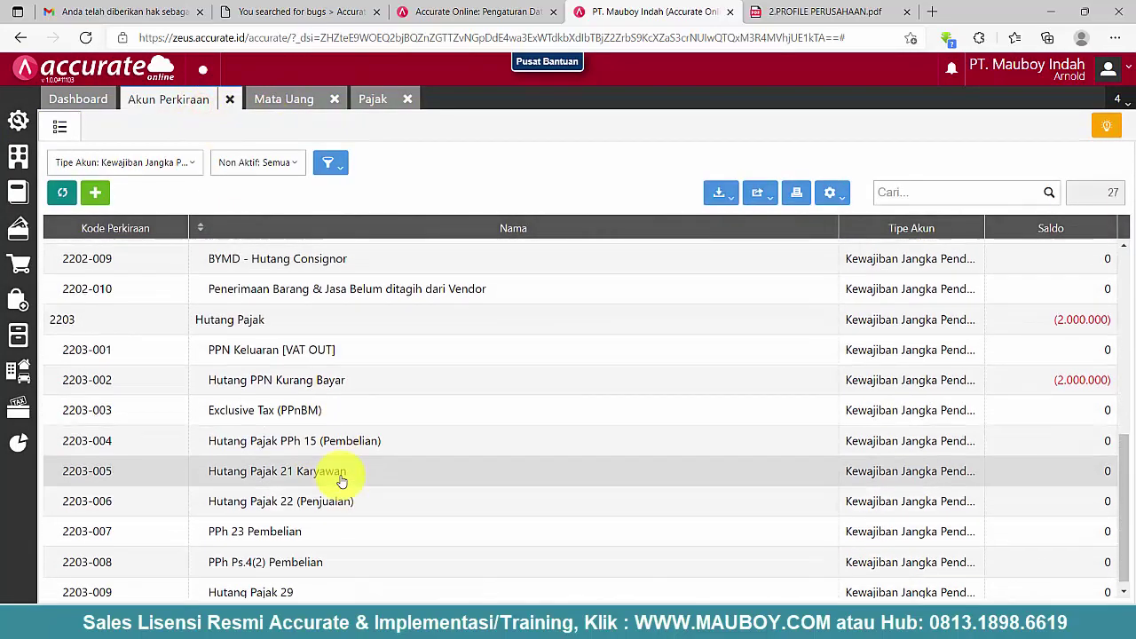
# - Copy code 2203-008 from the duplicate PPh Ps.4(2) Pembelian account, then delete it
pyautogui.click(282, 556)
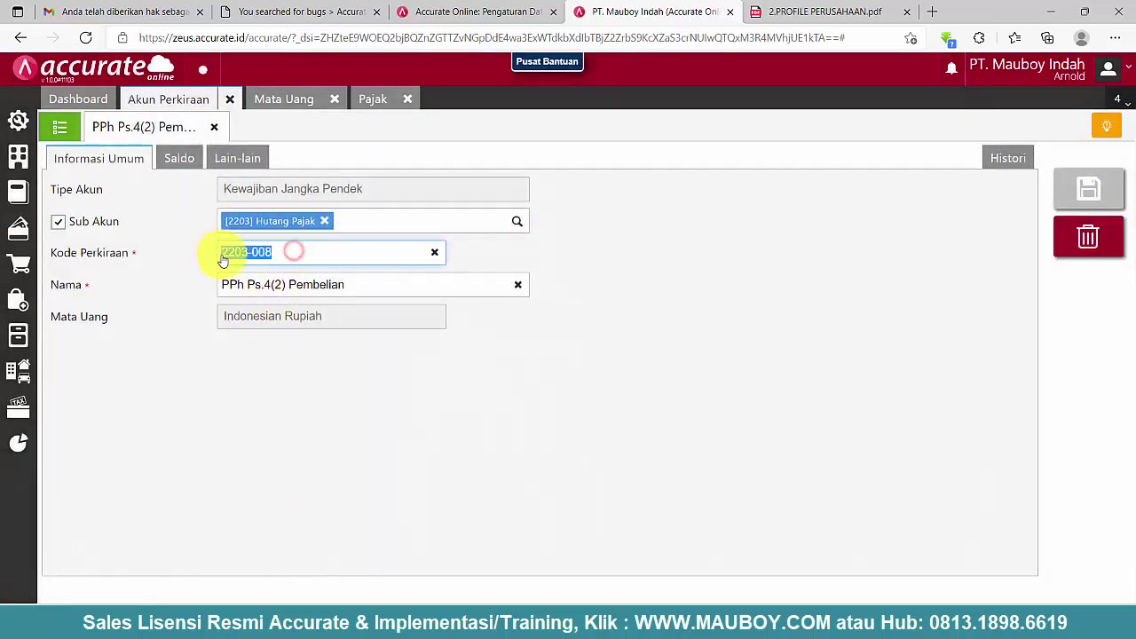
pyautogui.rightClick(223, 255)
pyautogui.click(268, 221)
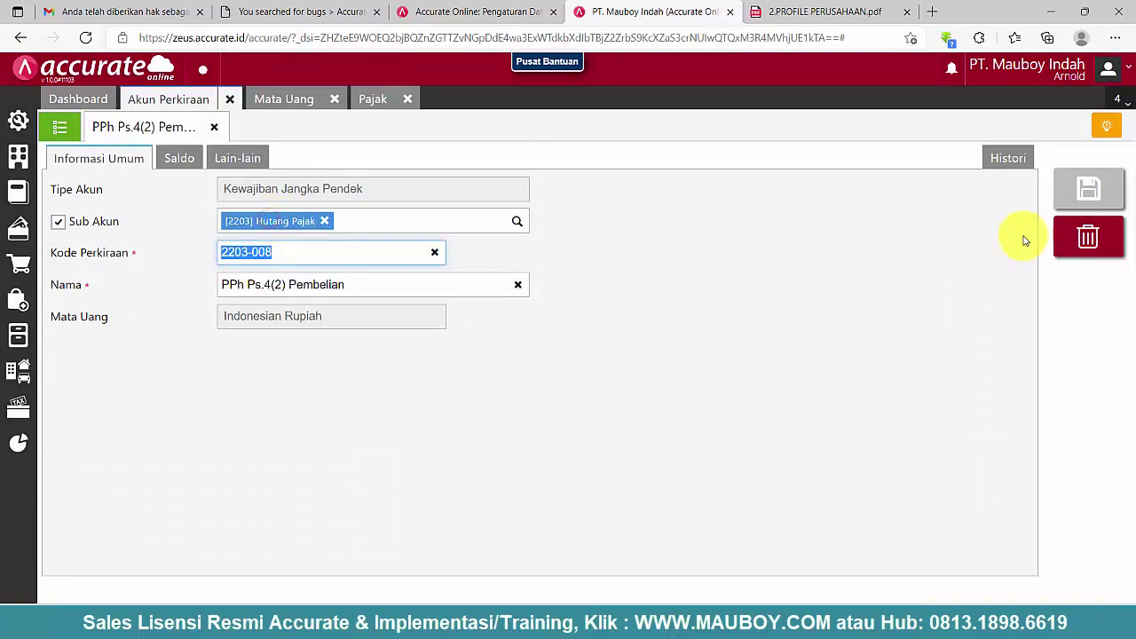
pyautogui.click(1087, 236)
pyautogui.click(736, 361)
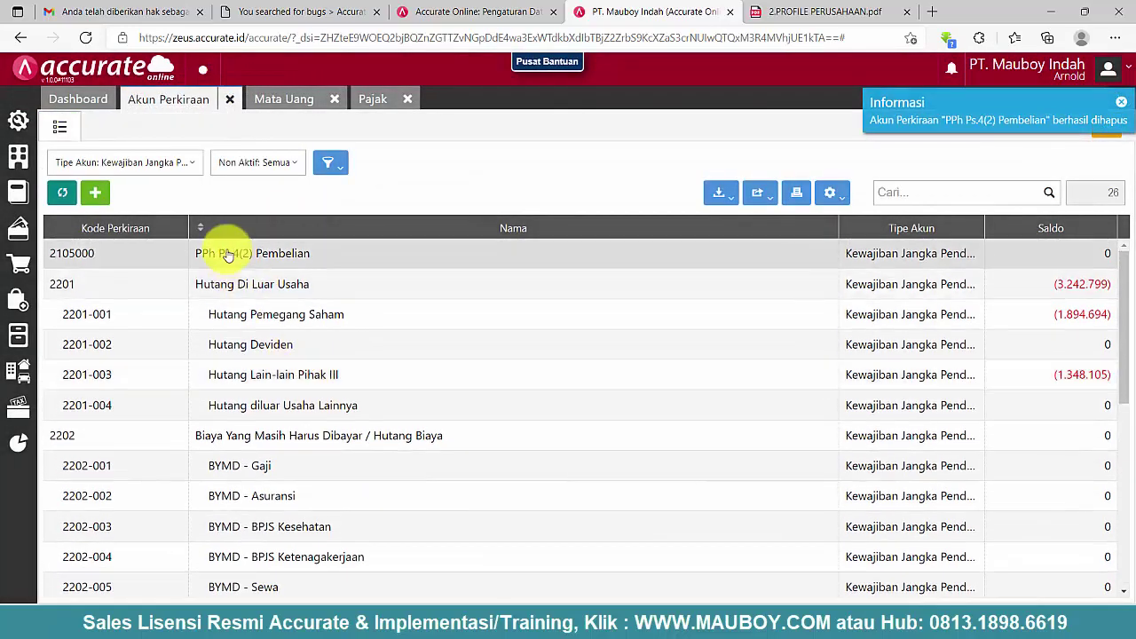
# - Re-code 2105000 PPh Ps.4(2) Pembelian as 2203-008 under Hutang Pajak and save
pyautogui.click(229, 255)
pyautogui.moveTo(295, 248); pyautogui.dragTo(220, 251)
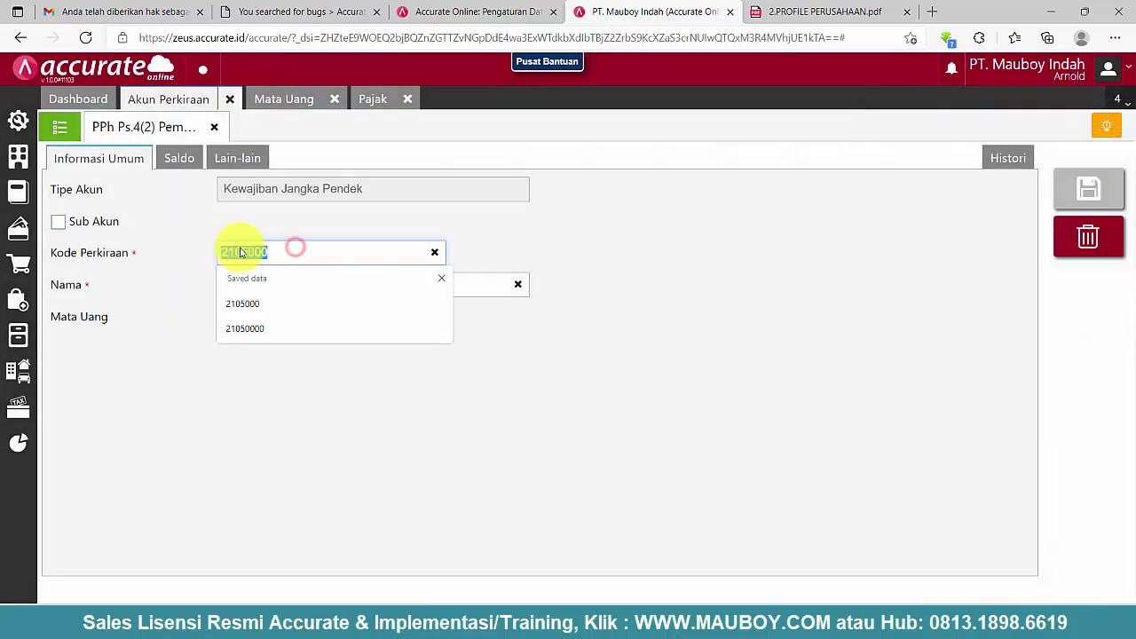
pyautogui.rightClick(240, 253)
pyautogui.click(278, 237)
pyautogui.click(98, 224)
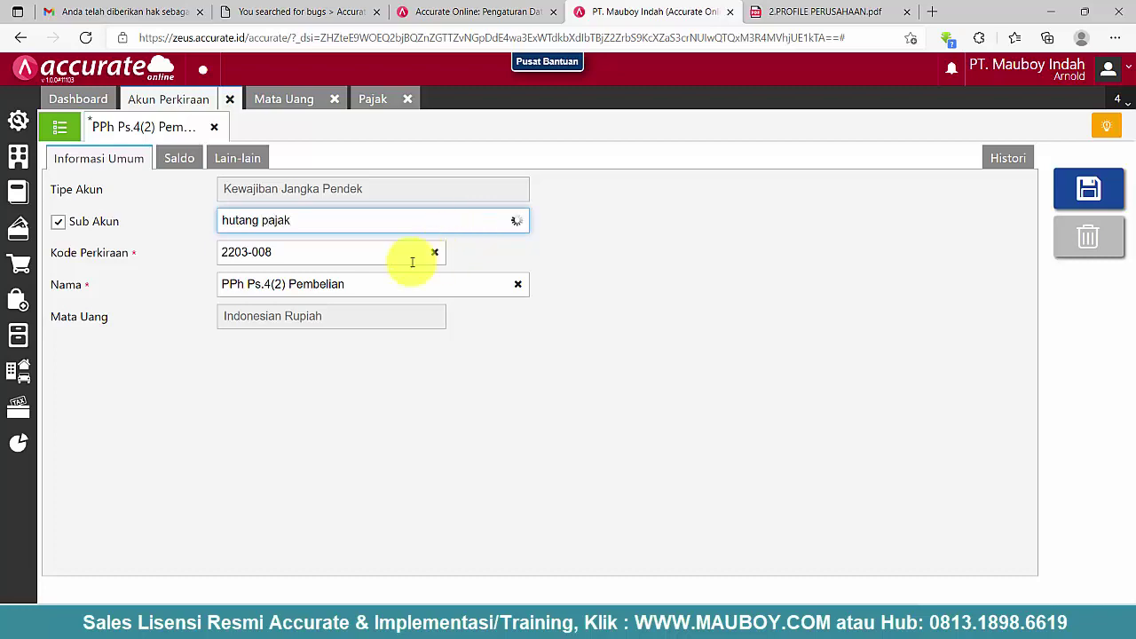
pyautogui.click(316, 251)
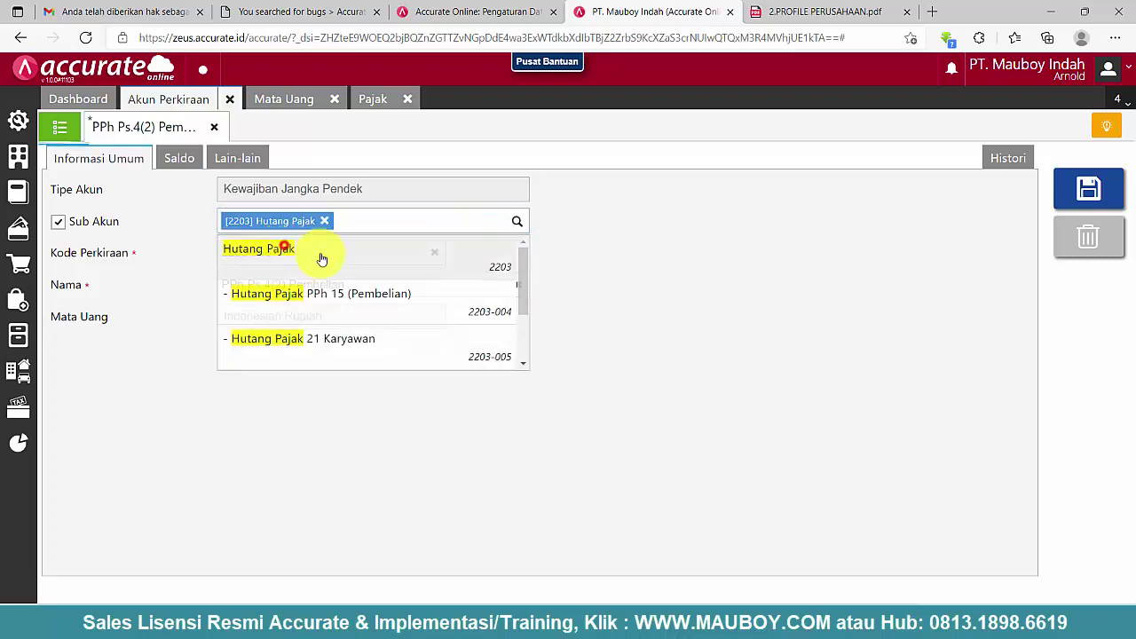
pyautogui.click(1090, 197)
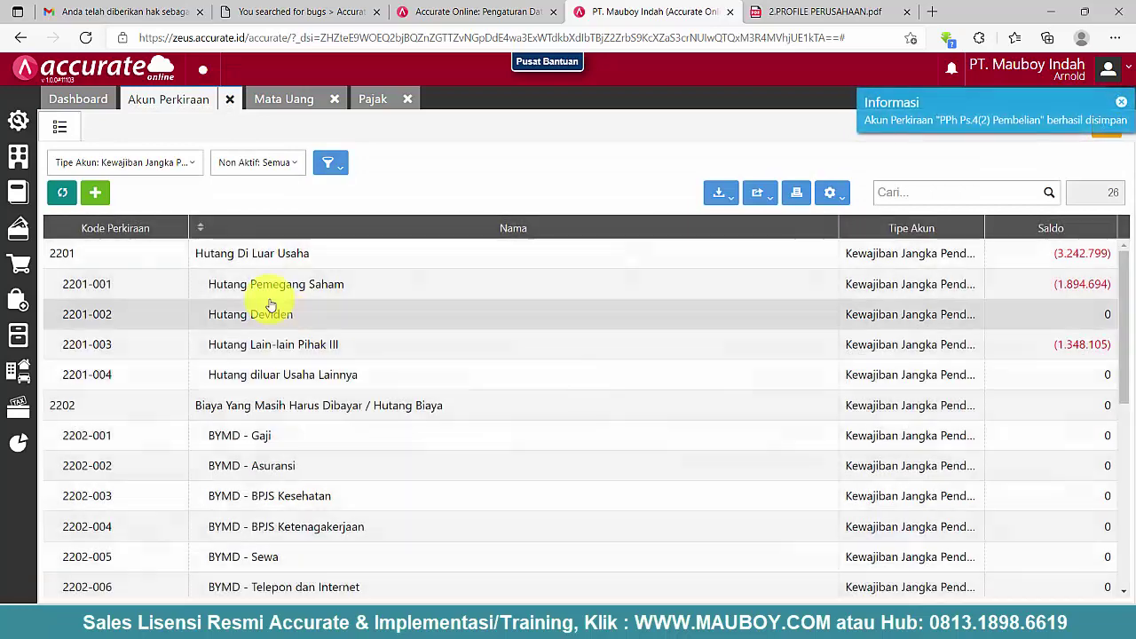
pyautogui.scroll(-1, 377, 390)
pyautogui.scroll(-5, 378, 390)
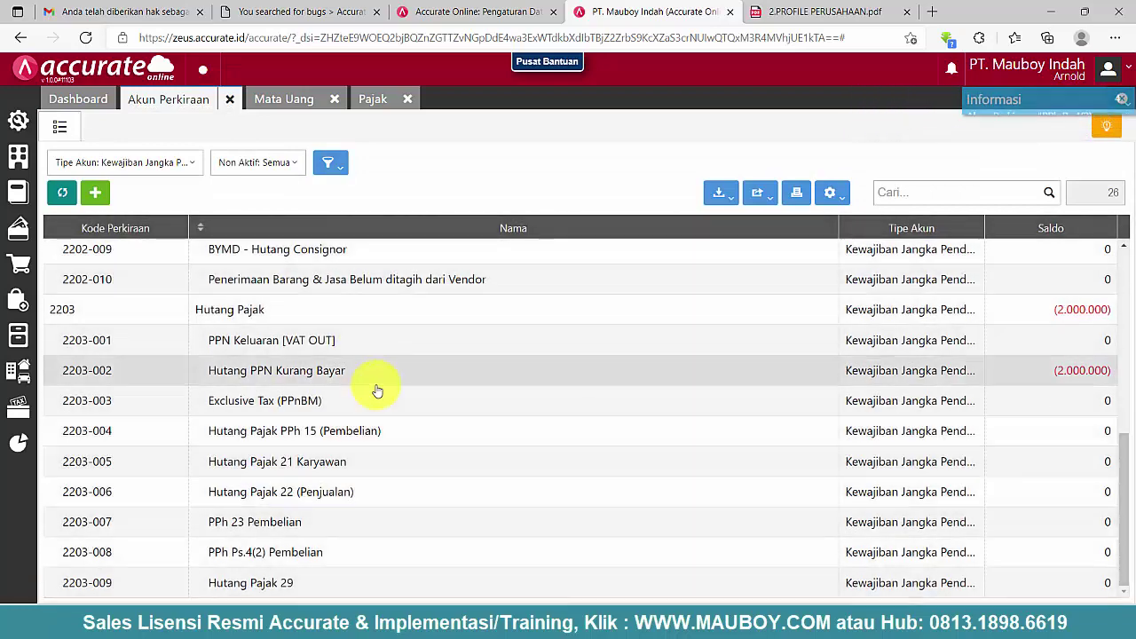
pyautogui.click(99, 163)
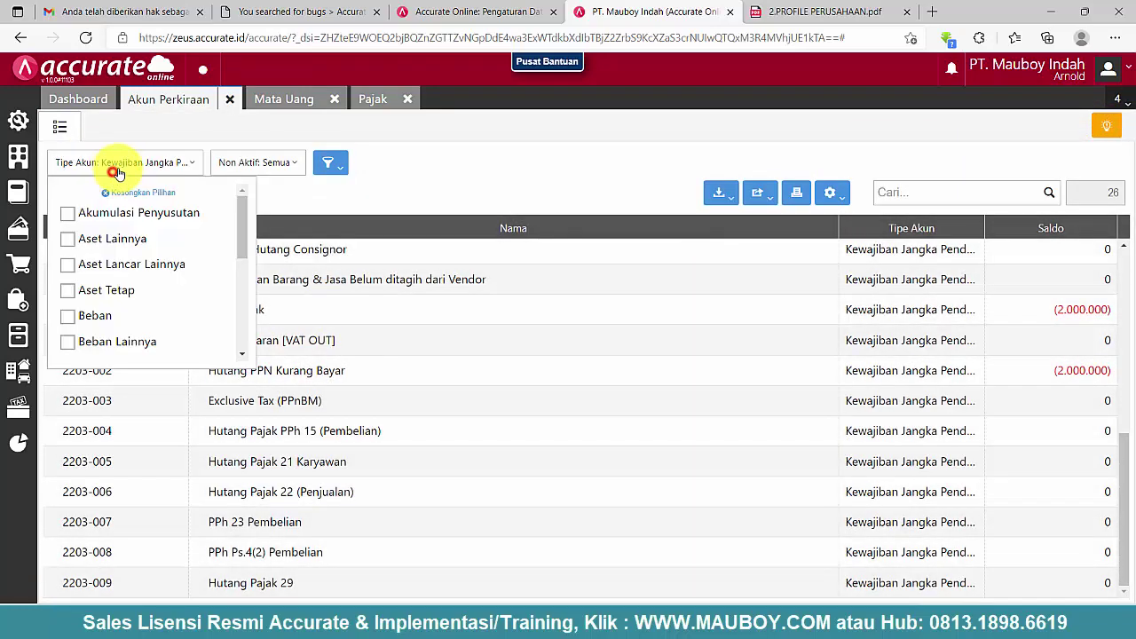
# - Clear the Tipe Akun filter and scroll through all 240 accounts
pyautogui.click(131, 190)
pyautogui.click(541, 181)
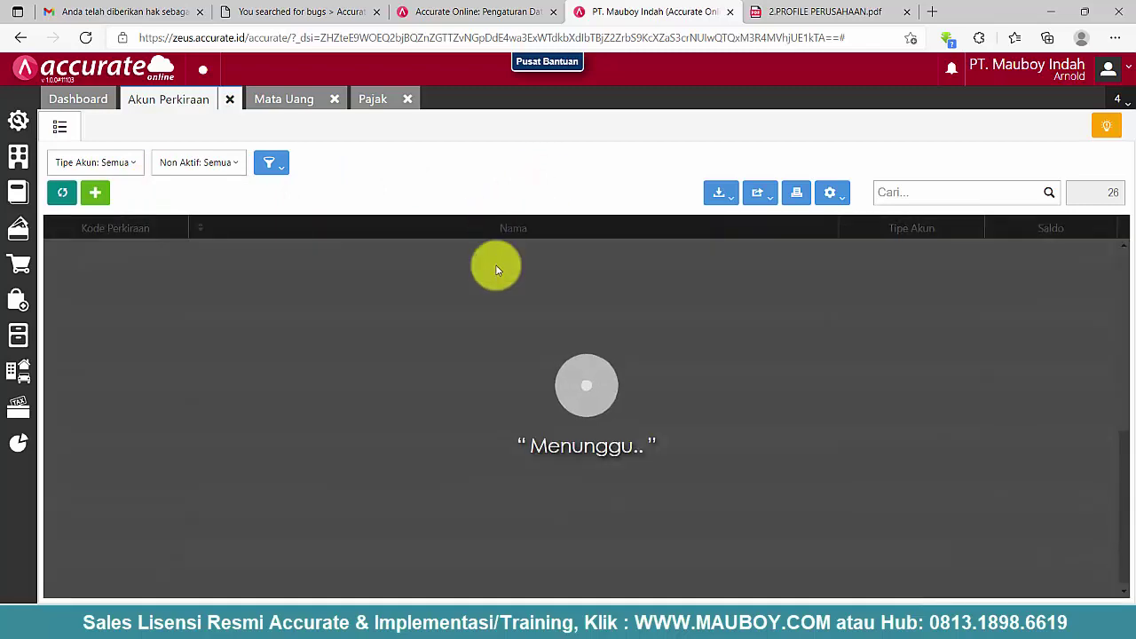
pyautogui.scroll(4, 451, 331)
pyautogui.scroll(-4, 453, 343)
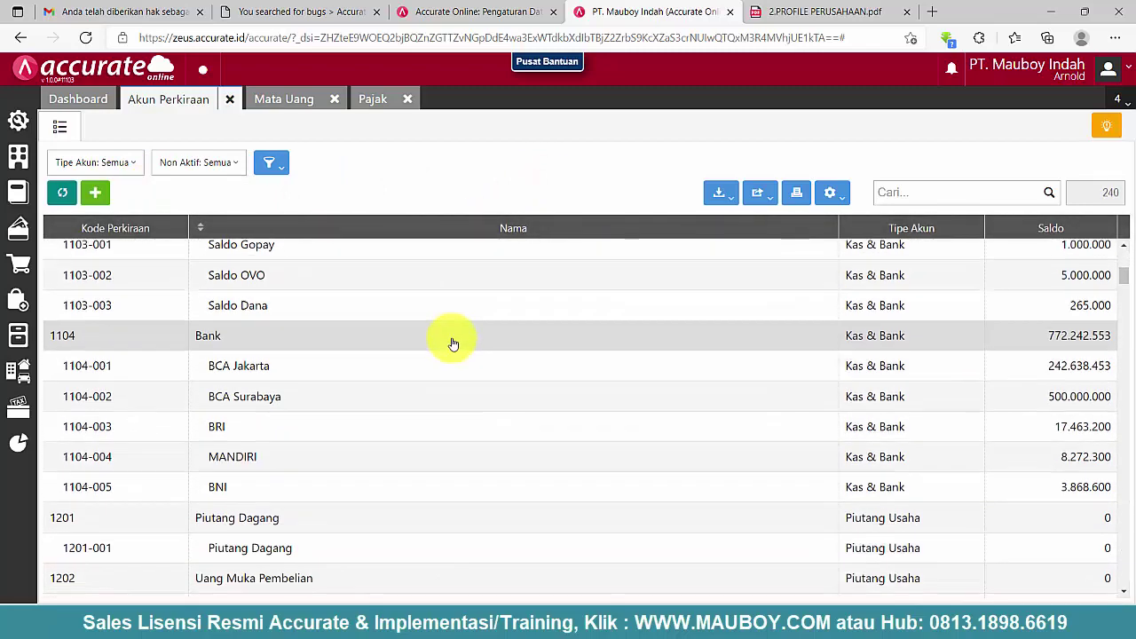
pyautogui.scroll(-3, 448, 355)
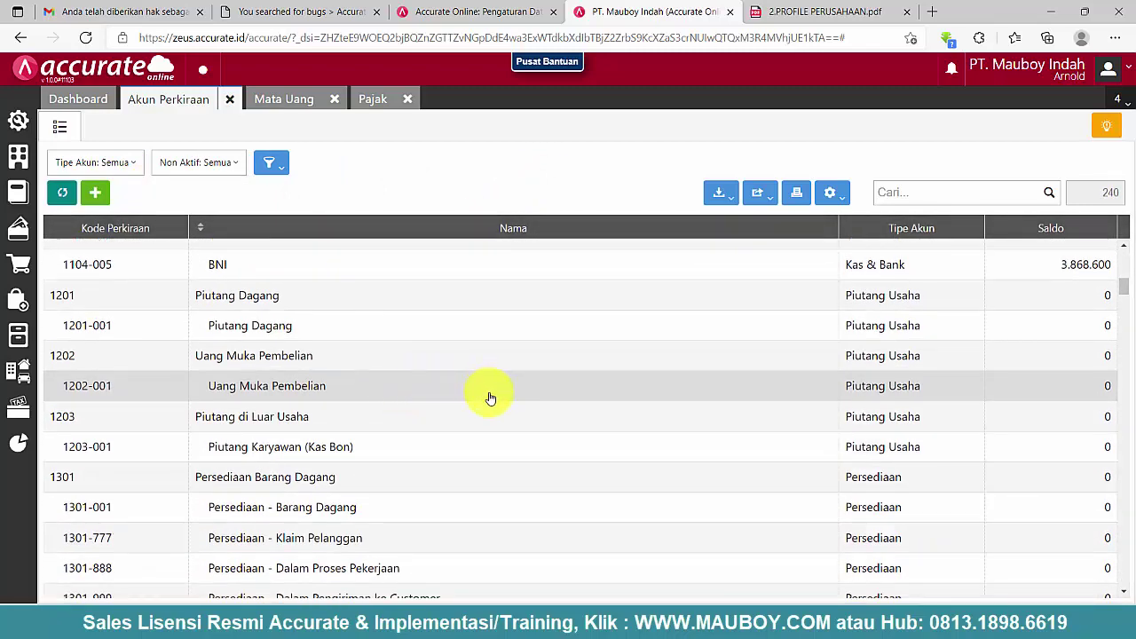
pyautogui.scroll(-8, 491, 397)
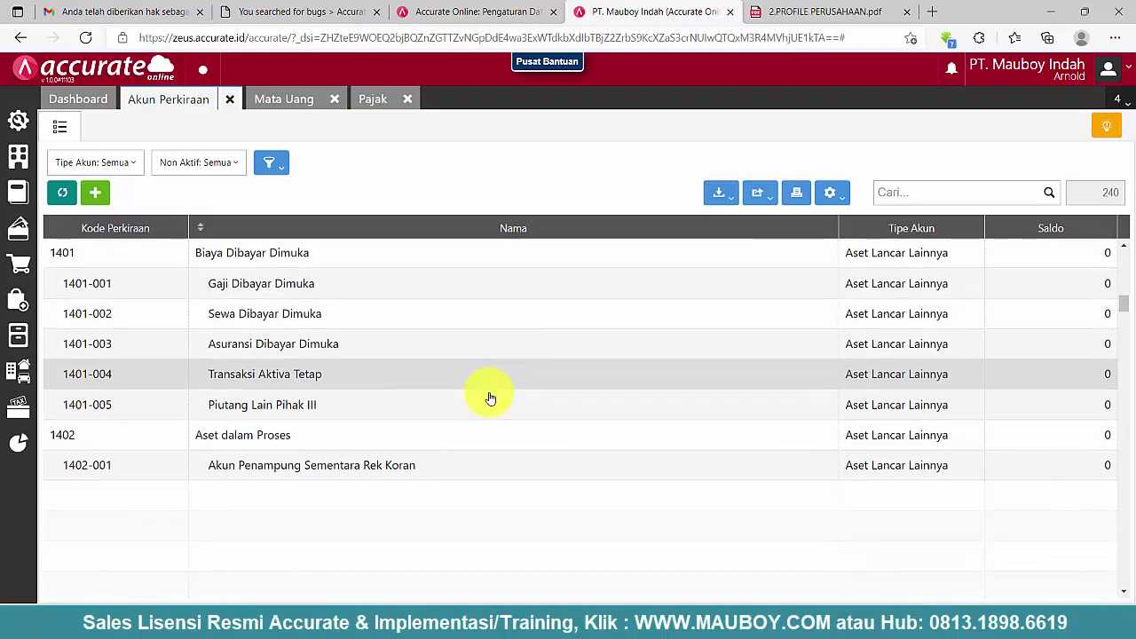
pyautogui.scroll(-2, 462, 413)
pyautogui.scroll(-6, 438, 427)
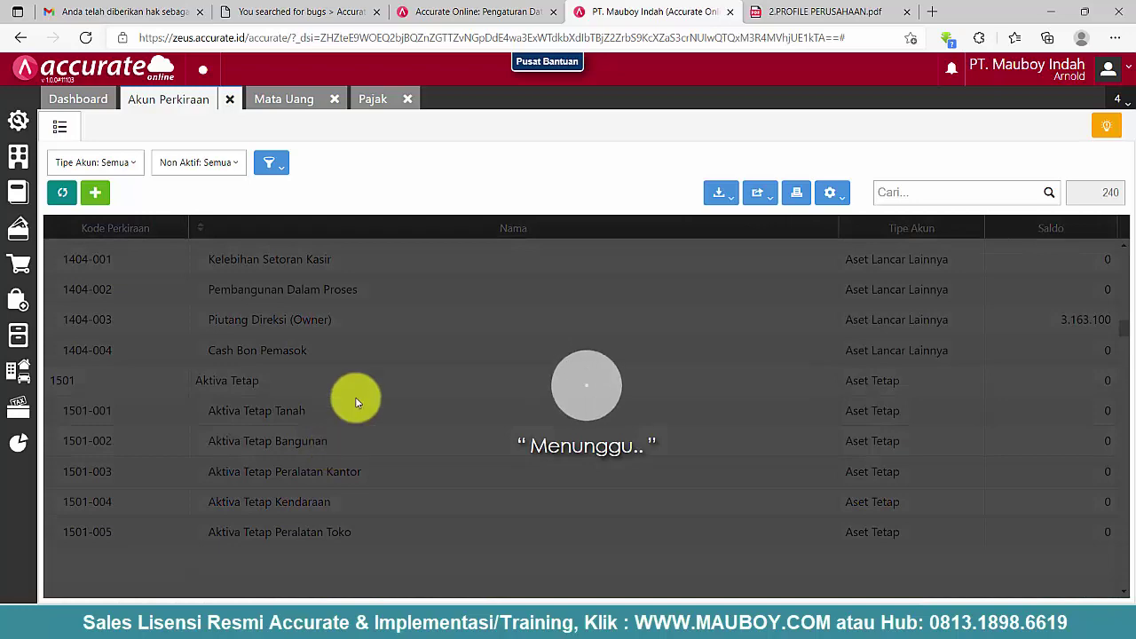
pyautogui.scroll(-3, 355, 402)
pyautogui.scroll(-5, 355, 401)
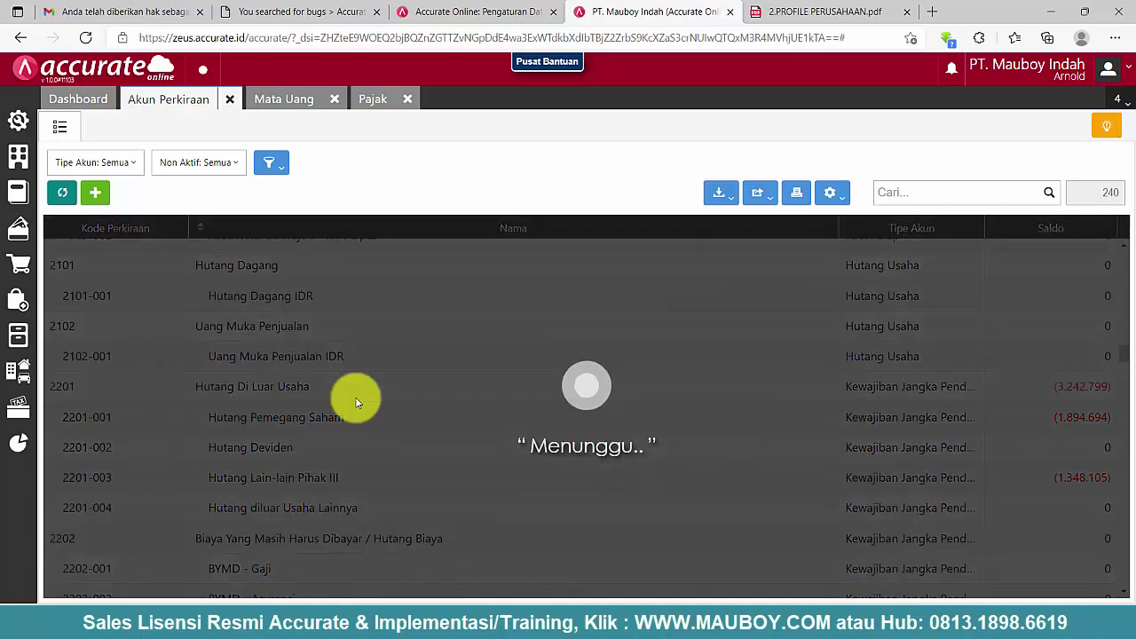
pyautogui.scroll(-2, 372, 429)
pyautogui.scroll(-4, 372, 429)
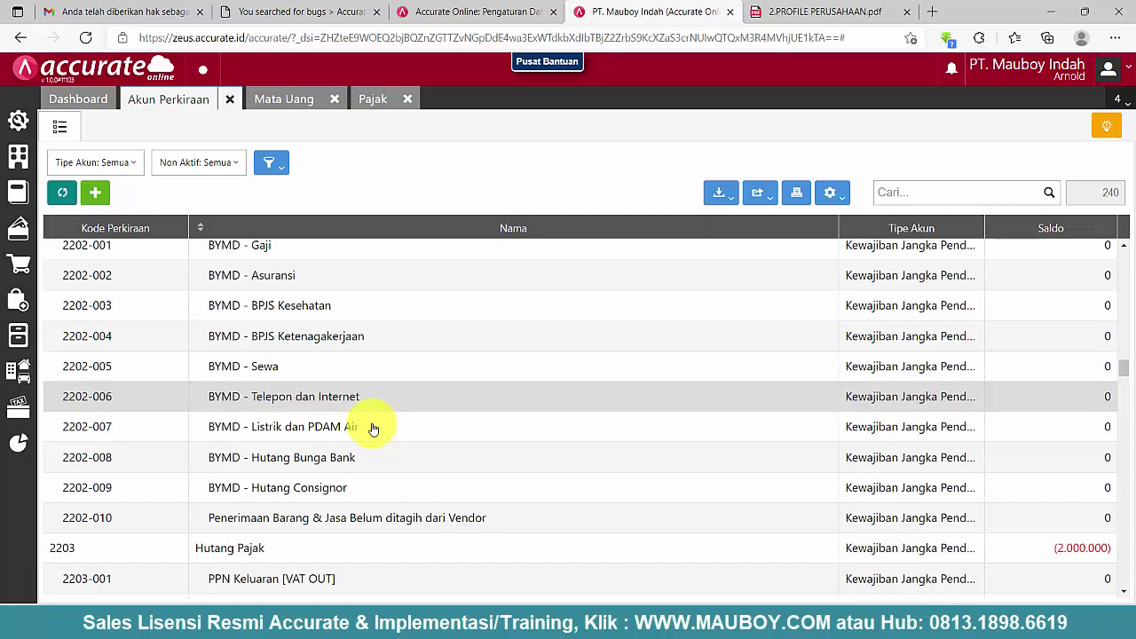
pyautogui.scroll(-5, 372, 429)
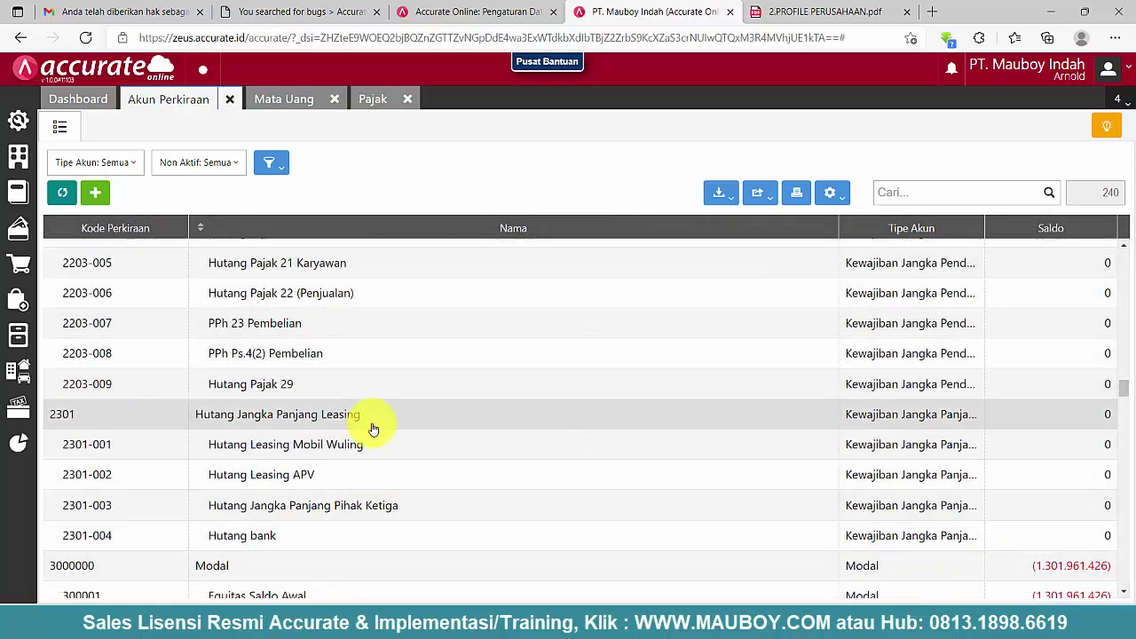
pyautogui.scroll(-2, 375, 426)
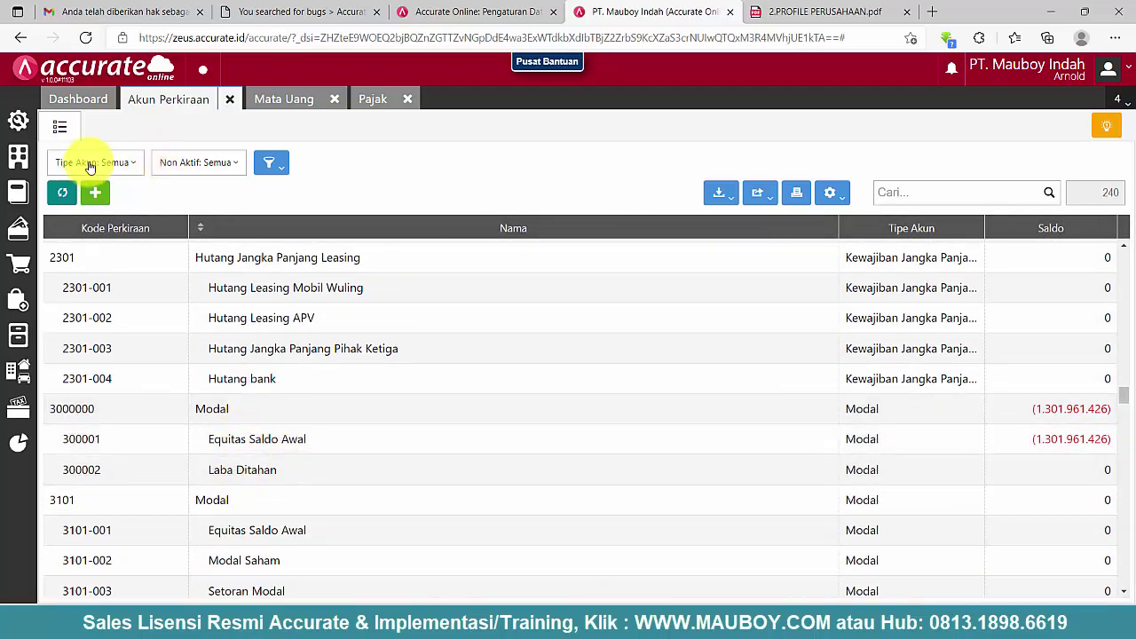
pyautogui.scroll(-1, 226, 528)
pyautogui.scroll(-1, 224, 520)
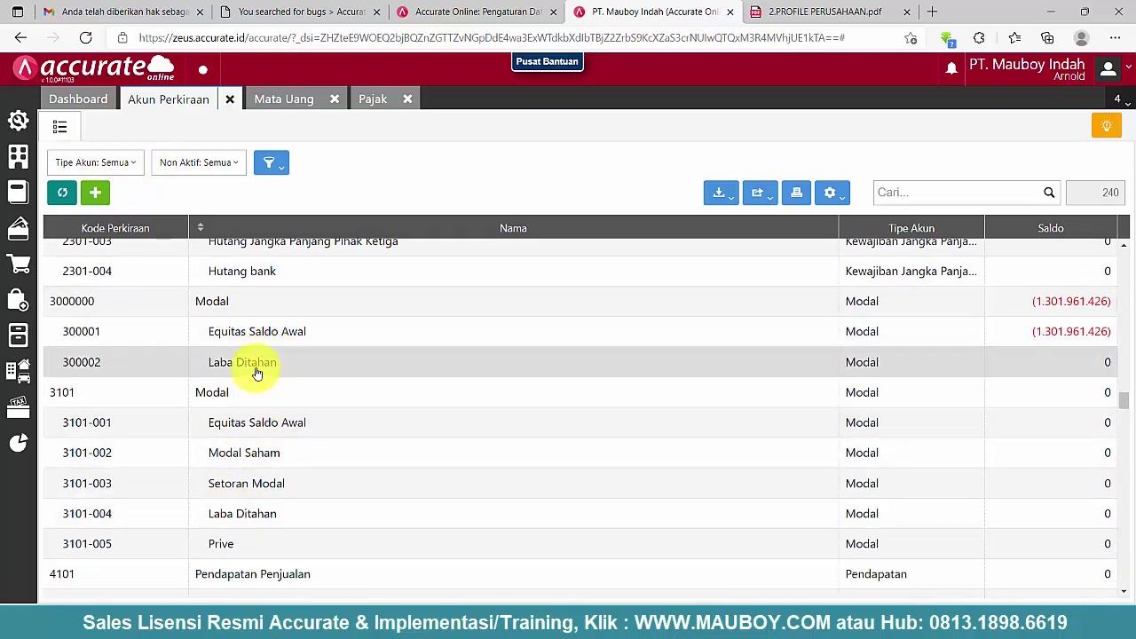
# - Filter Tipe Akun to Modal, showing the nine equity accounts
pyautogui.click(127, 166)
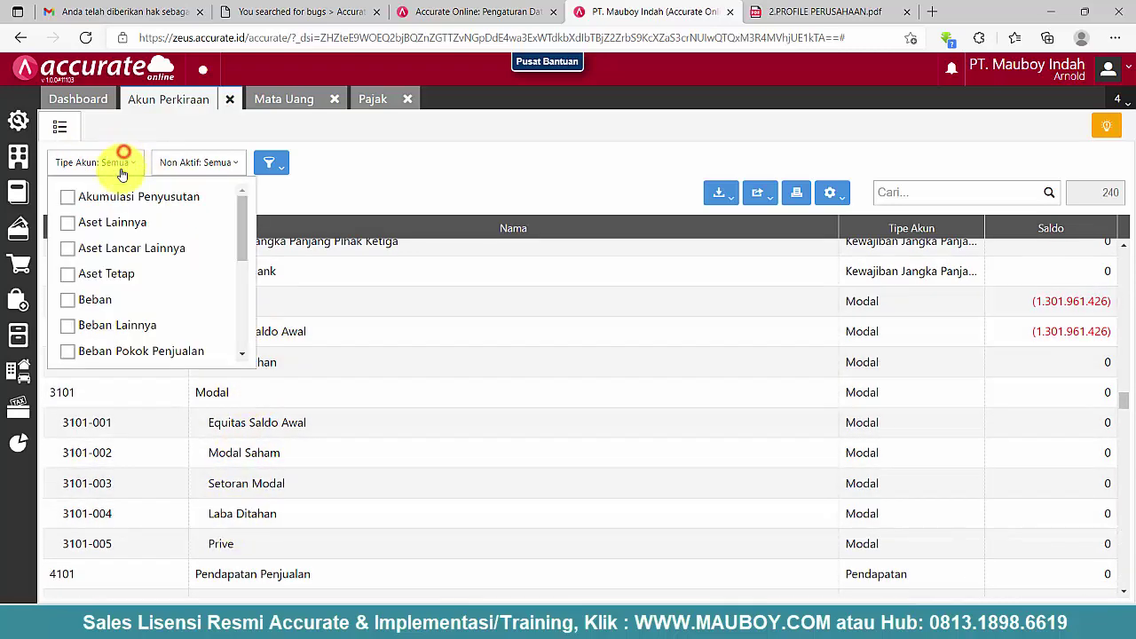
pyautogui.scroll(-3, 114, 329)
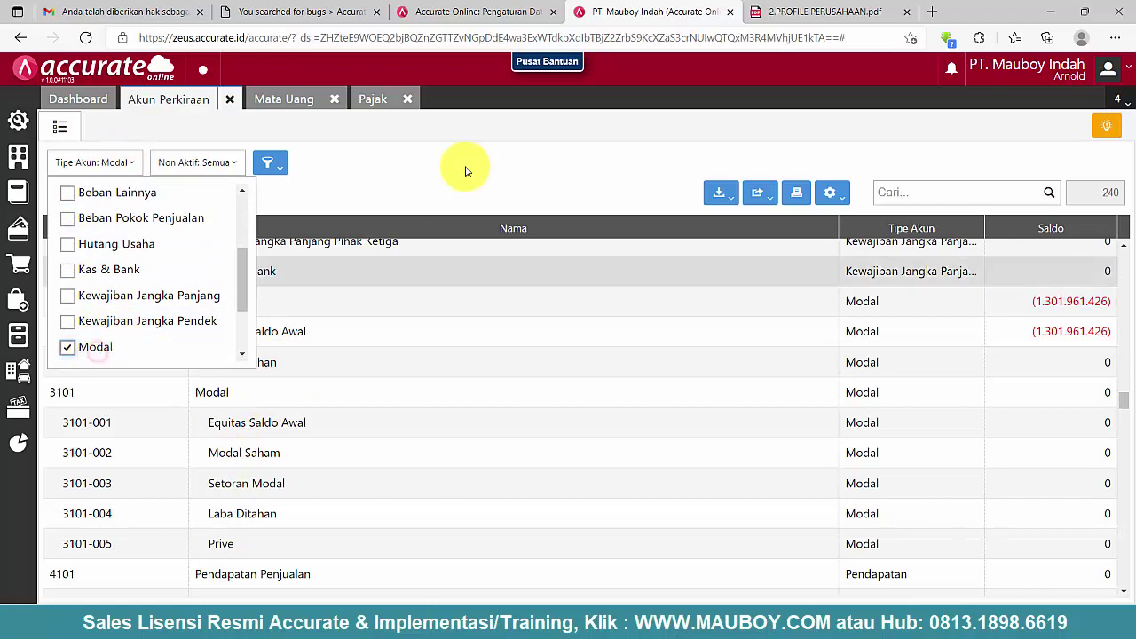
pyautogui.click(450, 168)
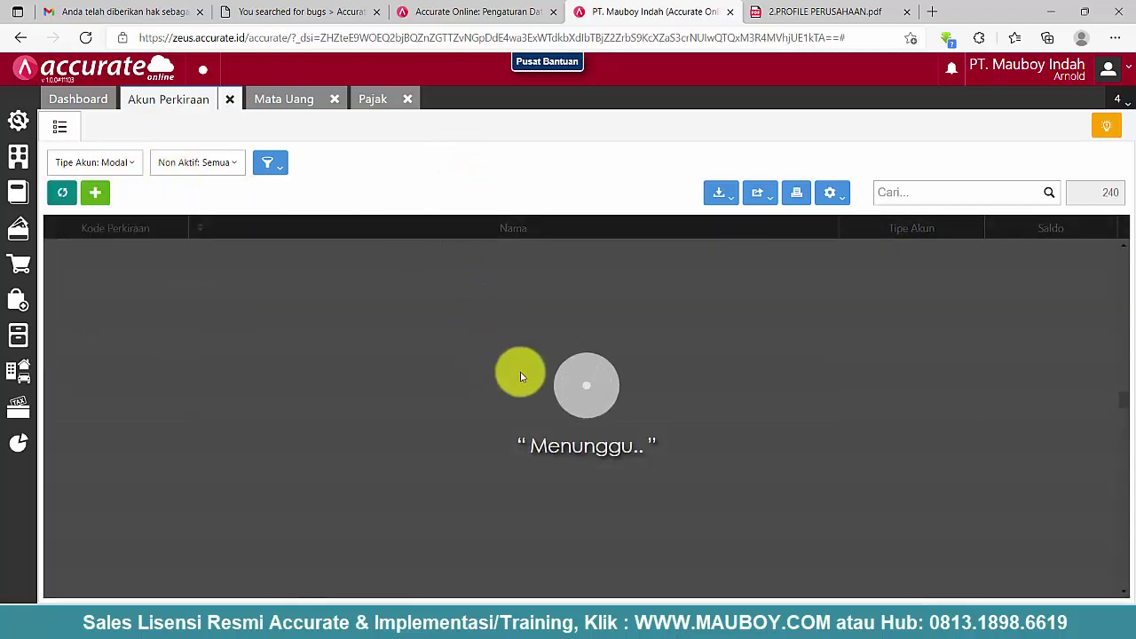
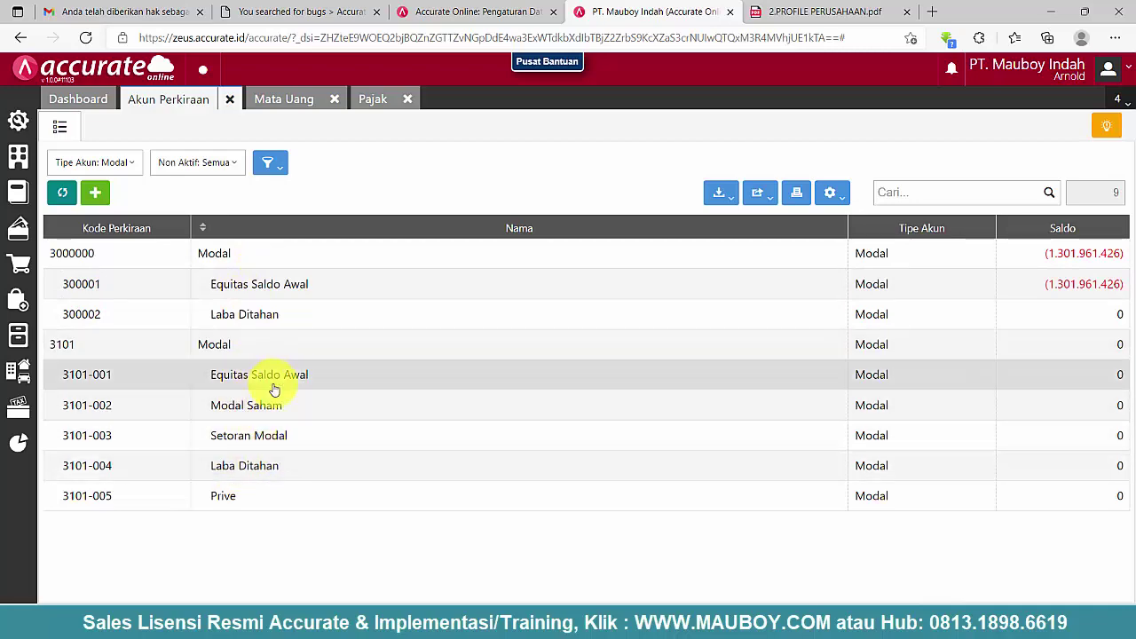
# - Copy the code 3101-001, then delete that duplicate Equitas Saldo Awal account
pyautogui.click(237, 375)
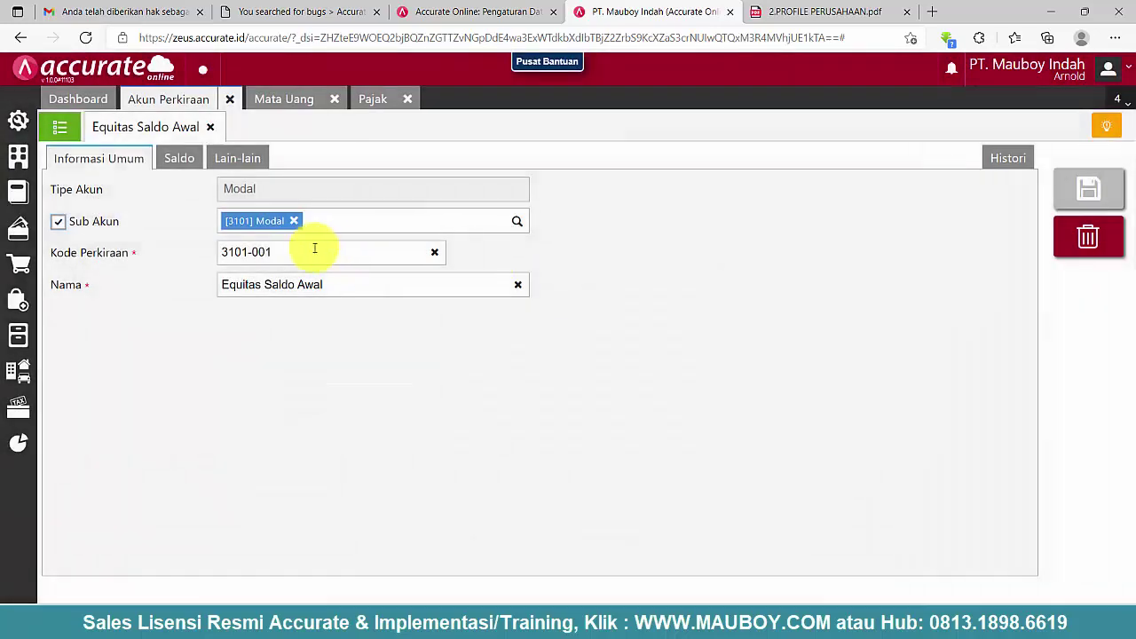
pyautogui.rightClick(236, 253)
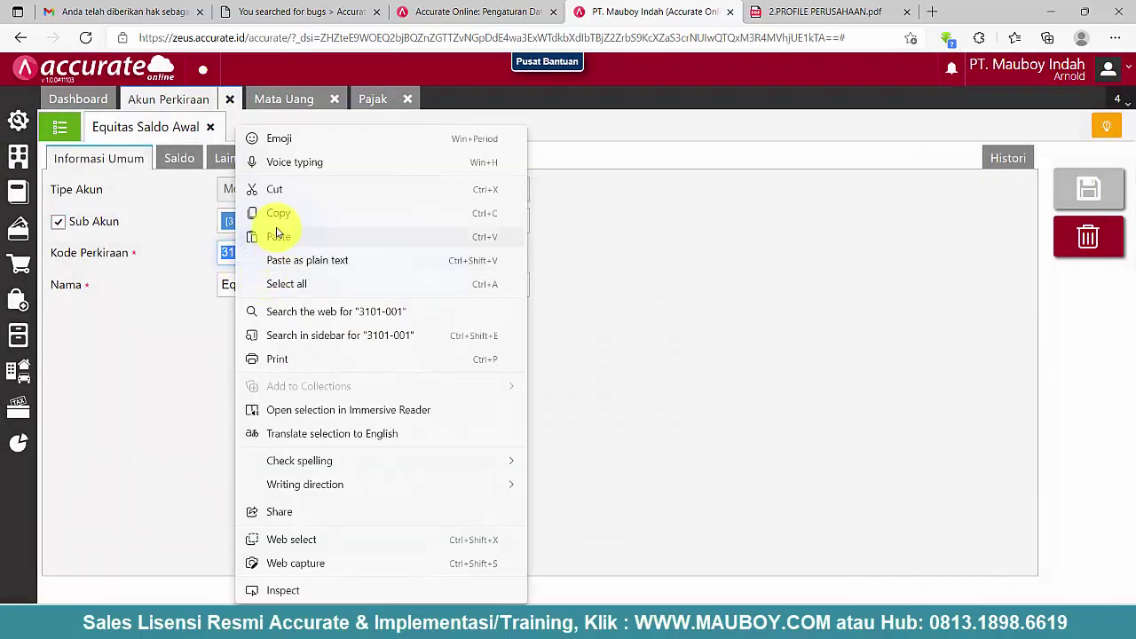
pyautogui.click(277, 216)
pyautogui.click(1089, 235)
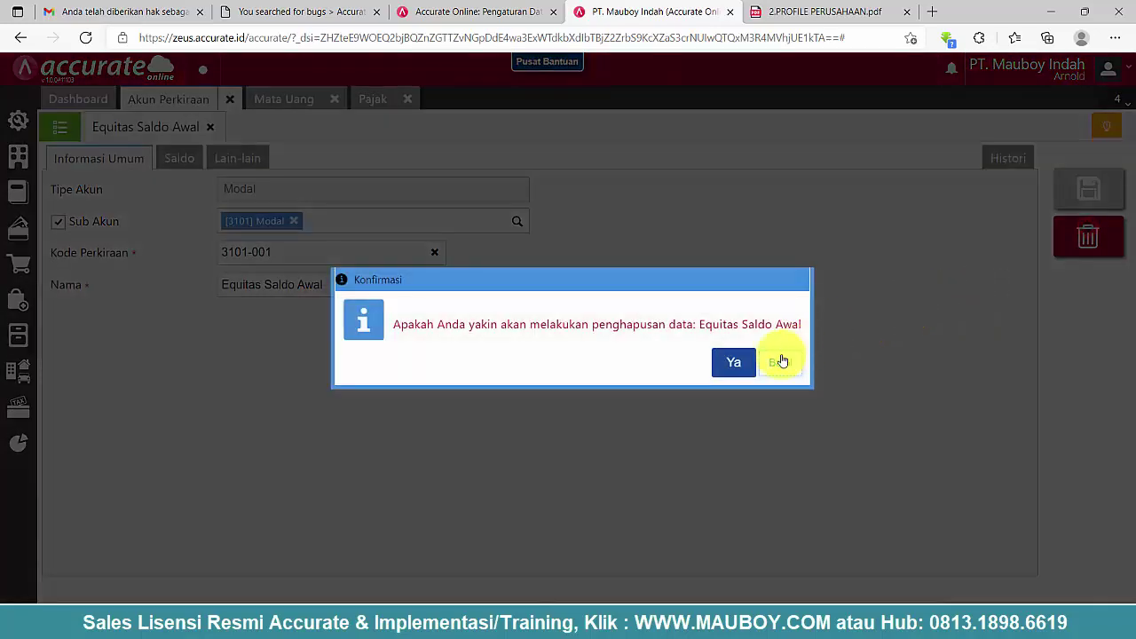
pyautogui.click(730, 360)
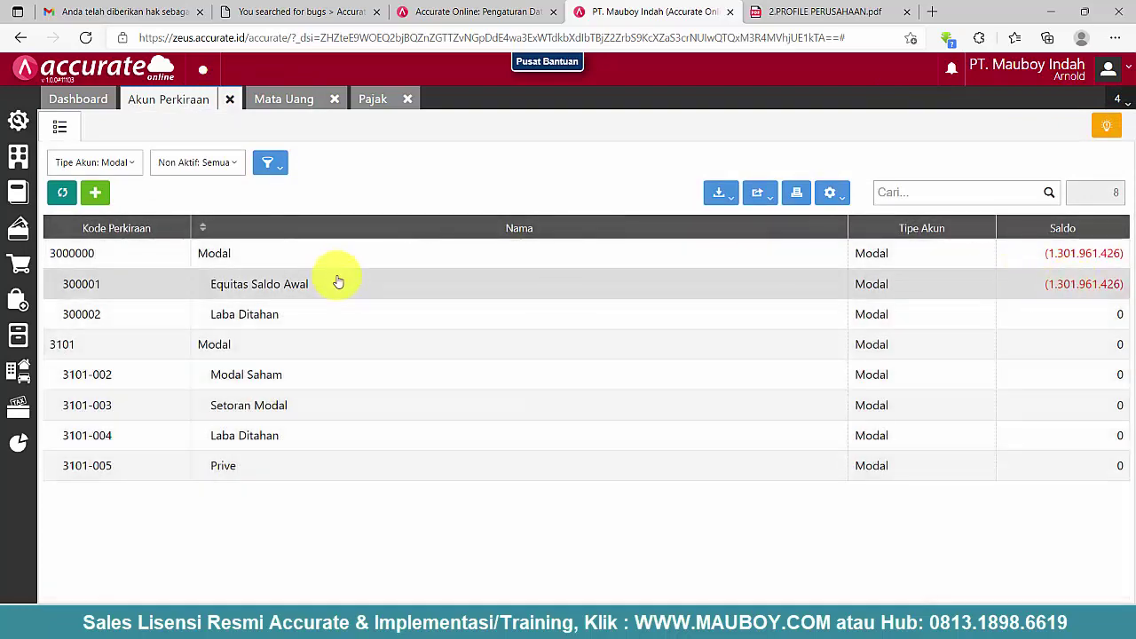
# - Recode 300001 Equitas Saldo Awal to 3101-001 under 3101 Modal and save it
pyautogui.click(303, 284)
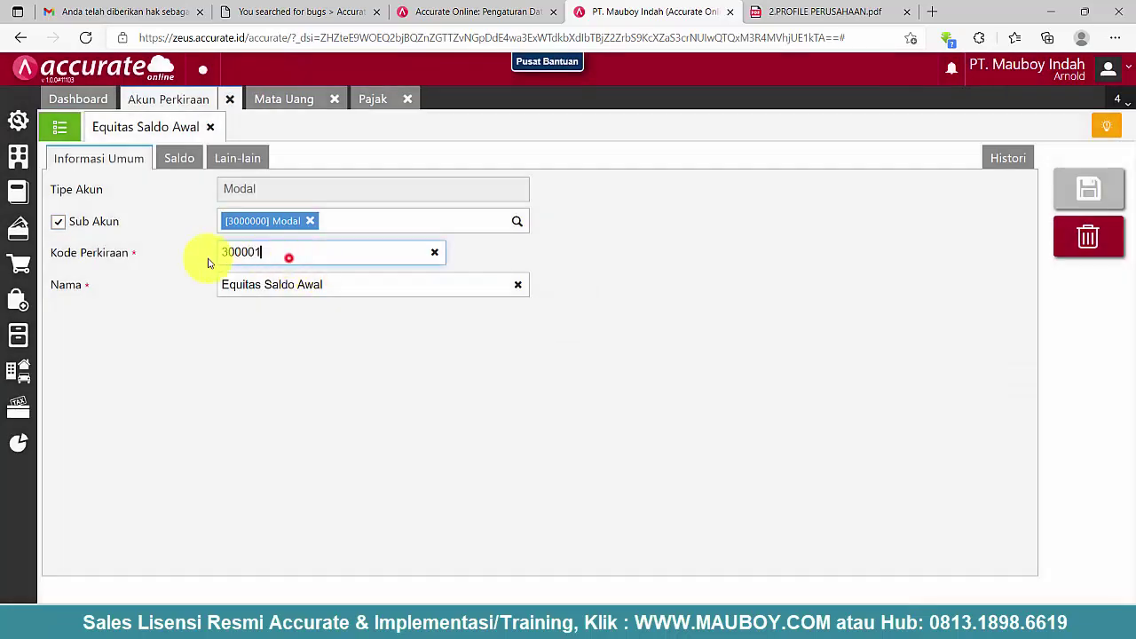
pyautogui.rightClick(251, 252)
pyautogui.click(290, 215)
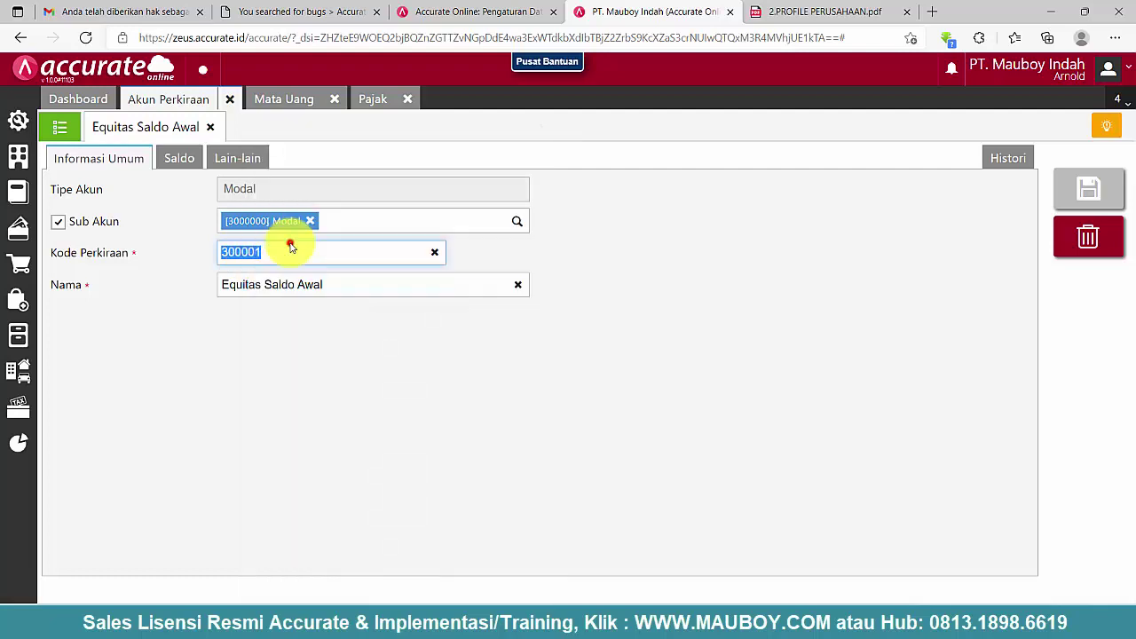
pyautogui.click(310, 222)
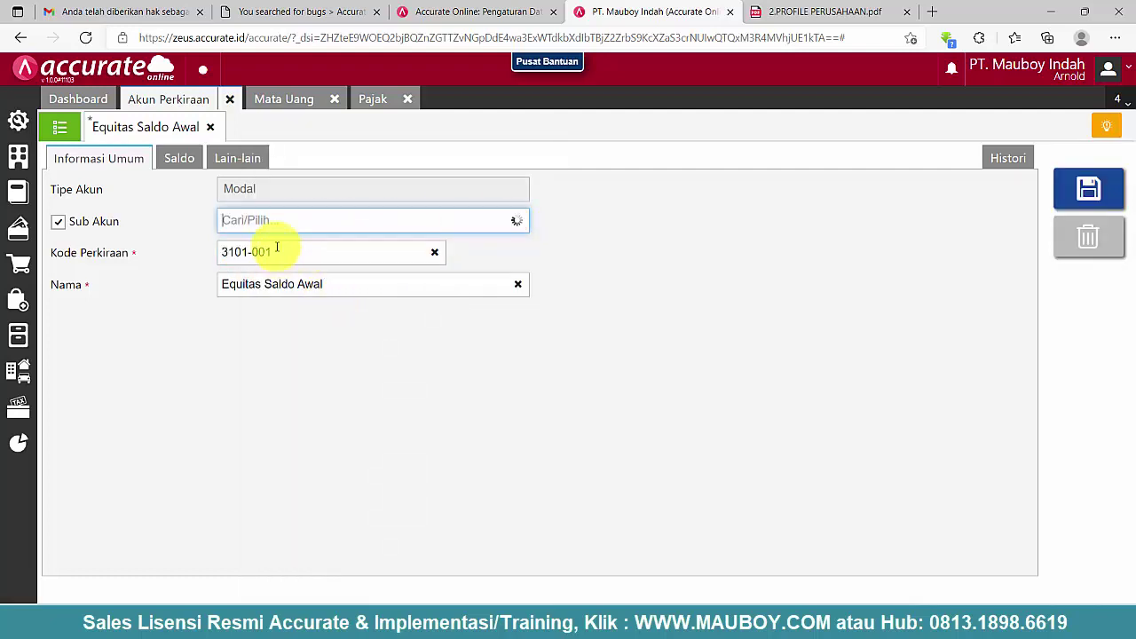
pyautogui.scroll(-1, 355, 333)
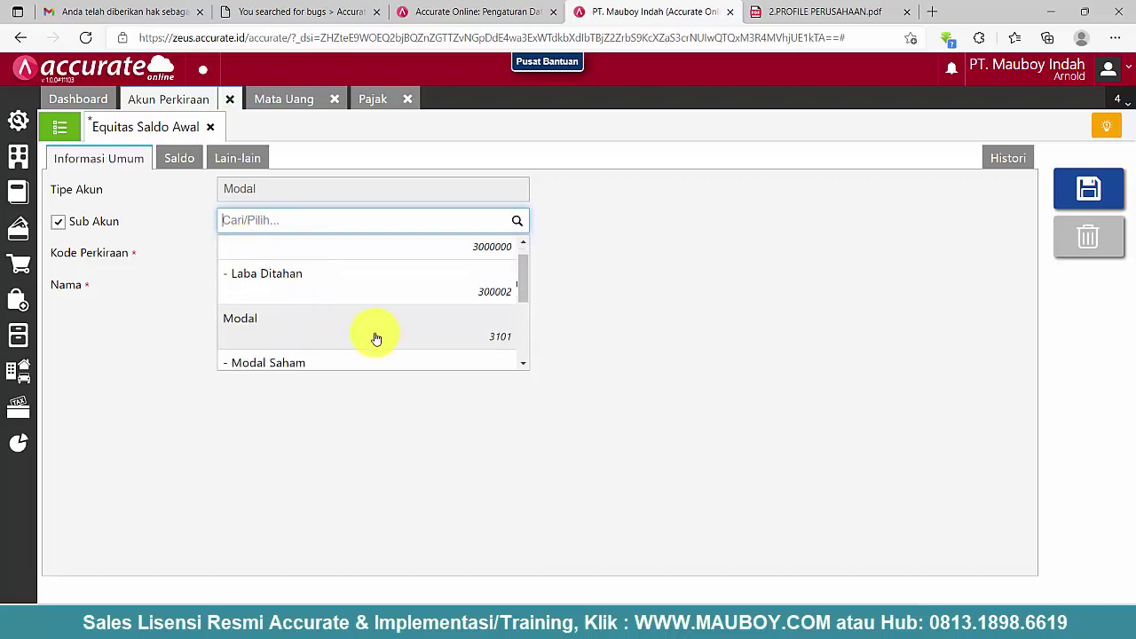
pyautogui.click(1099, 194)
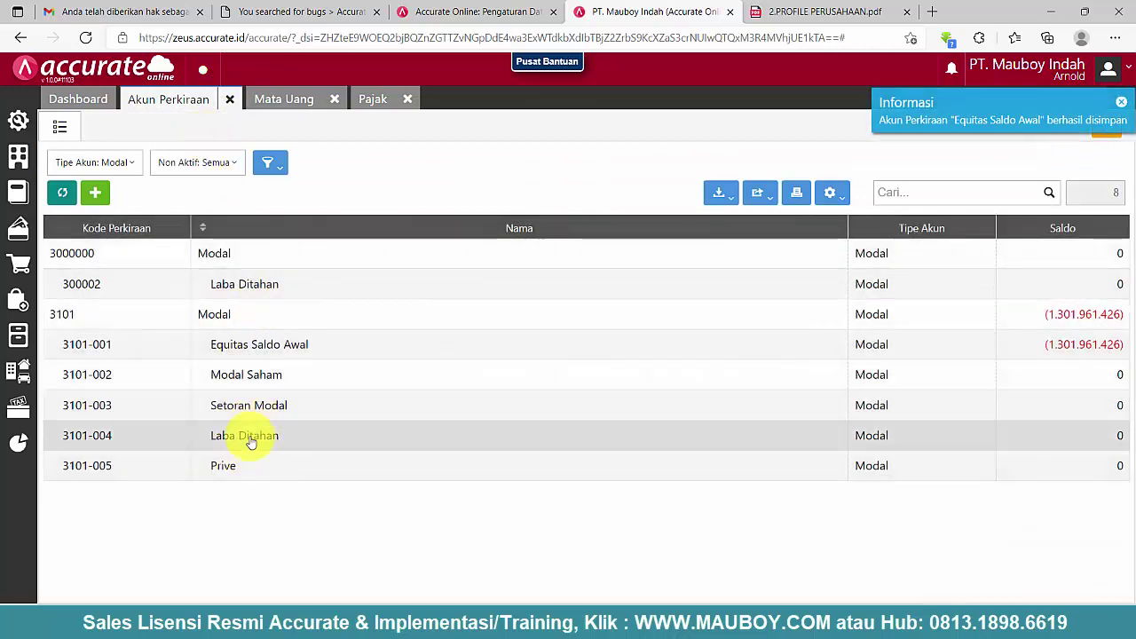
pyautogui.click(242, 444)
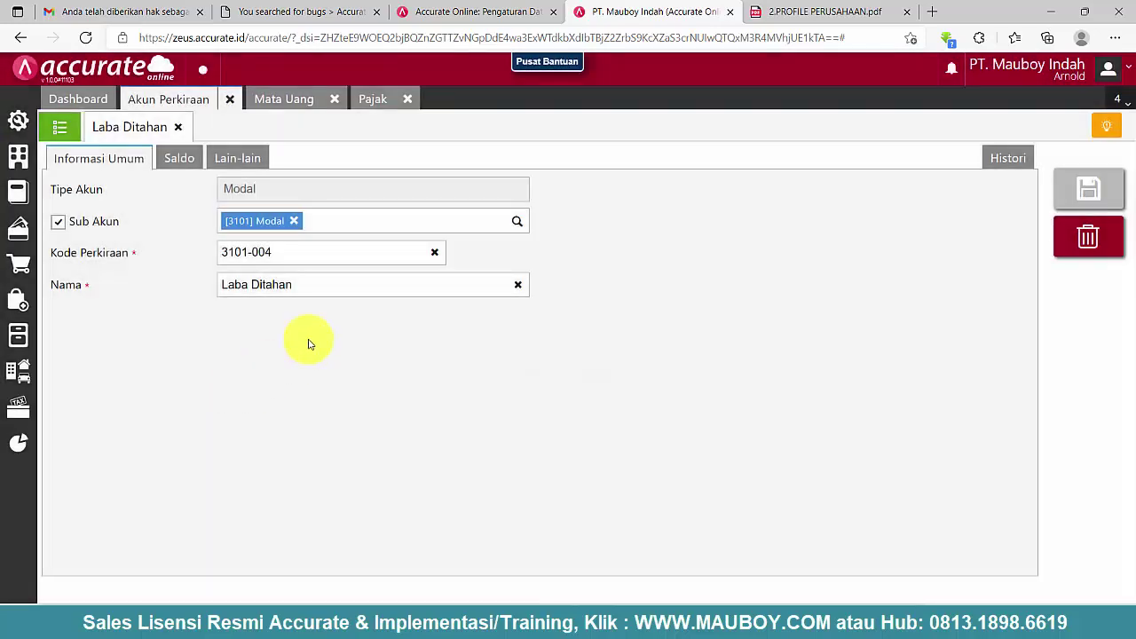
# - Copy the code 3101-004, then delete that duplicate Laba Ditahan account
pyautogui.moveTo(298, 259); pyautogui.dragTo(223, 251)
pyautogui.rightClick(237, 251)
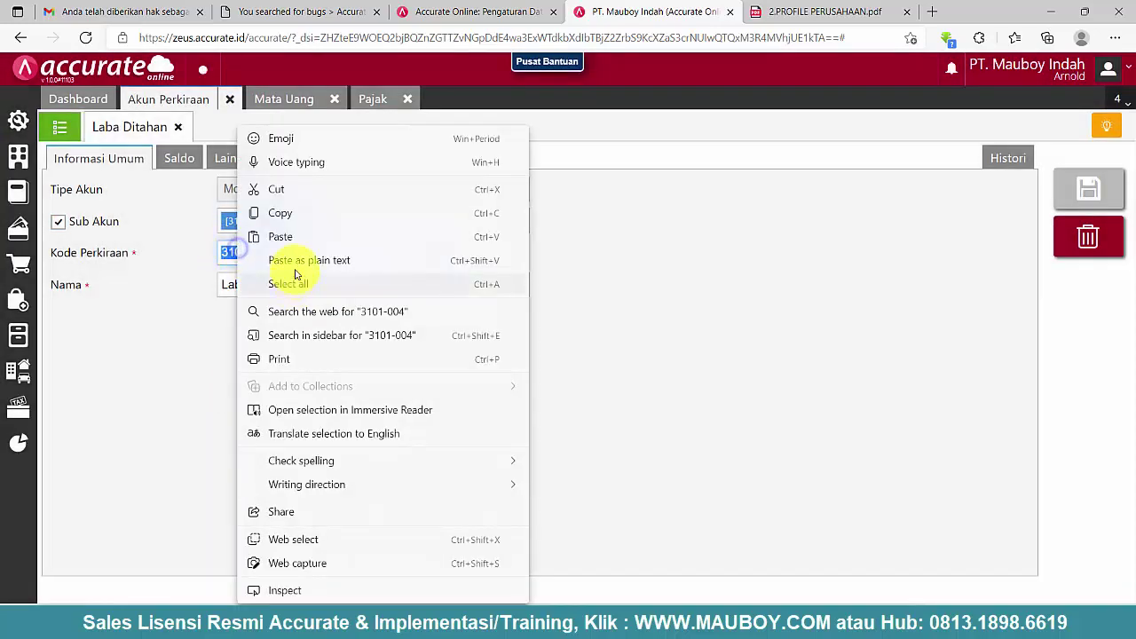
pyautogui.click(286, 213)
pyautogui.click(1098, 245)
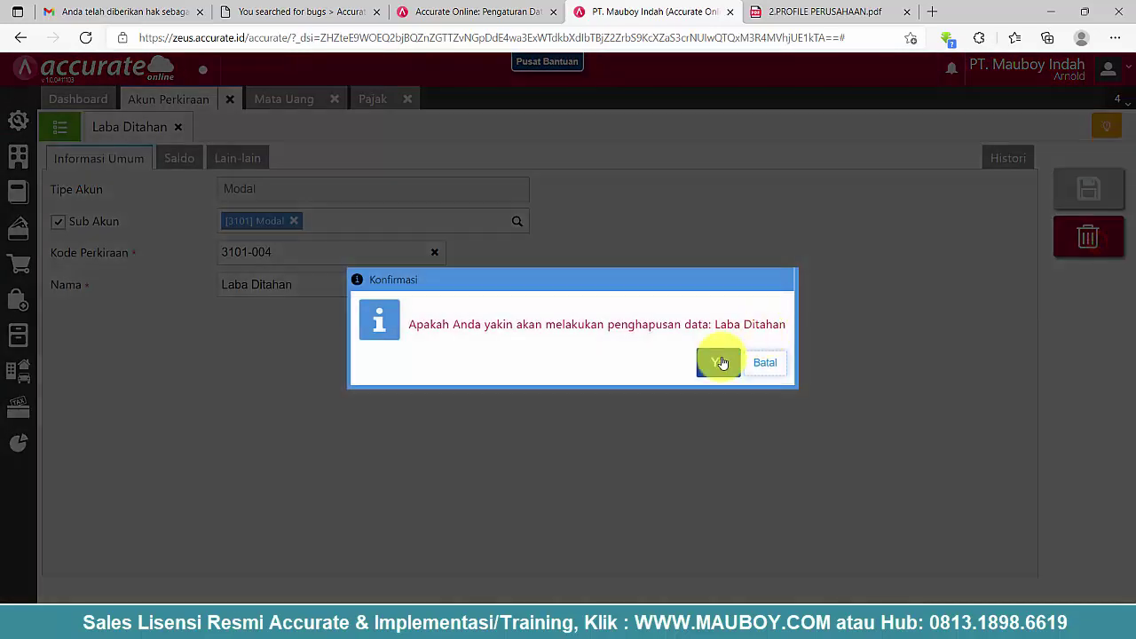
pyautogui.click(719, 361)
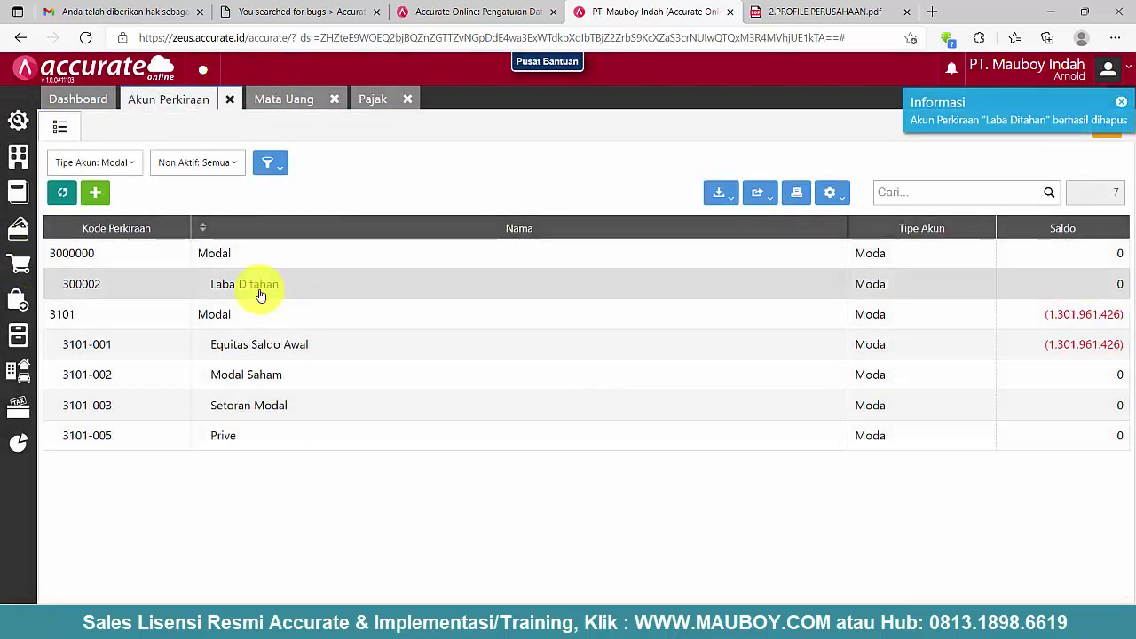
# - Recode 300002 Laba Ditahan to 3101-004 under 3101 Modal and save it
pyautogui.click(260, 295)
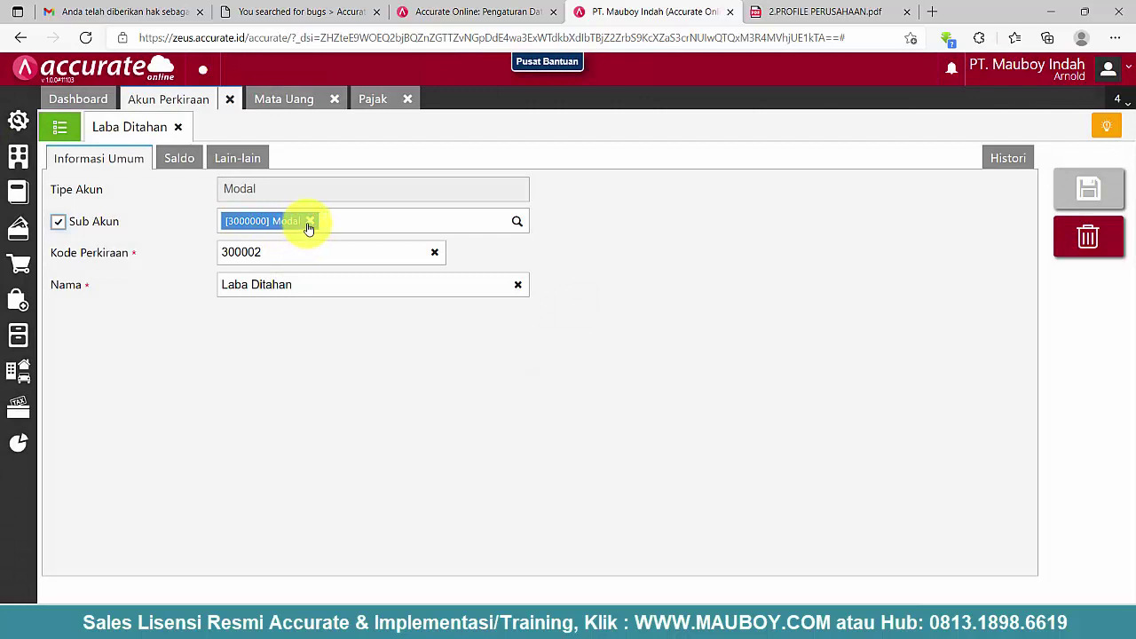
pyautogui.doubleClick(253, 253)
pyautogui.rightClick(257, 254)
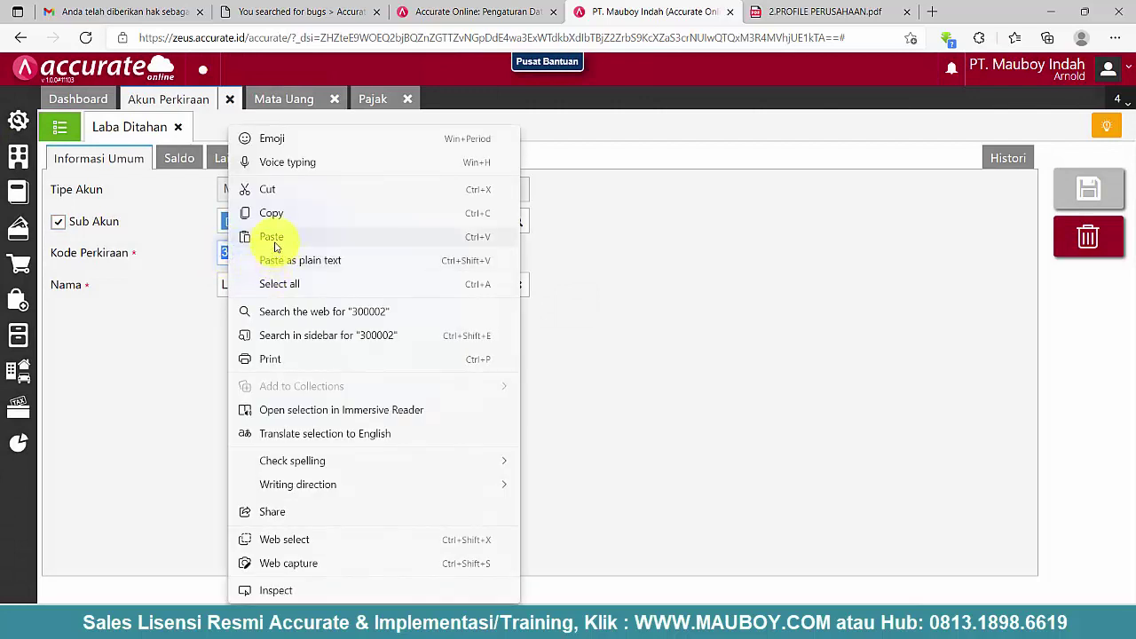
pyautogui.click(274, 238)
pyautogui.click(310, 220)
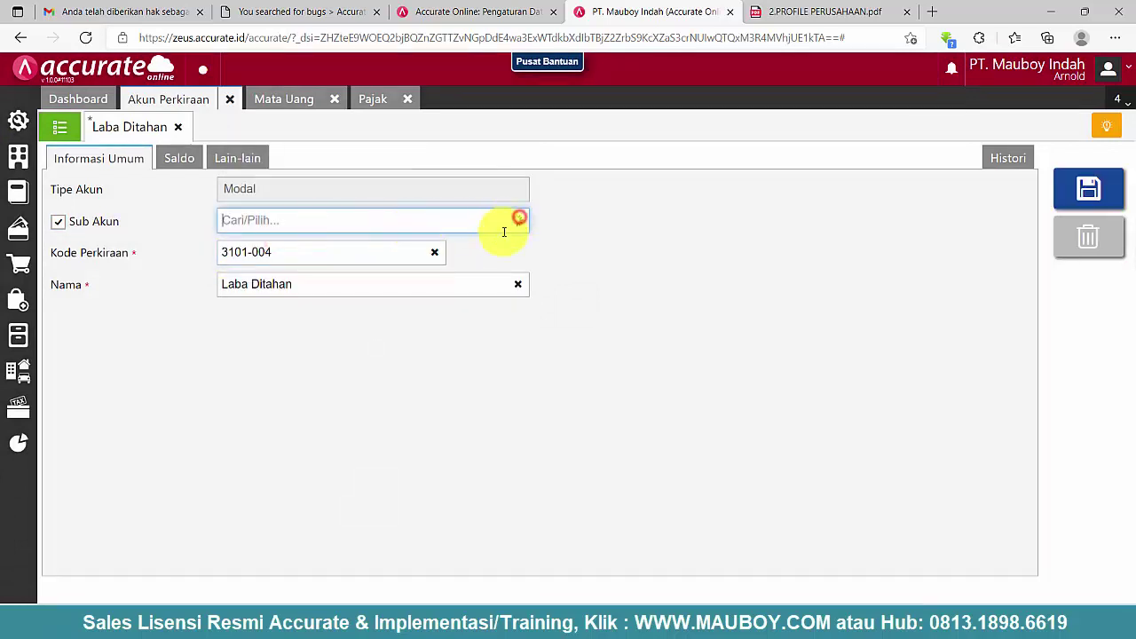
pyautogui.scroll(-1, 368, 332)
pyautogui.click(383, 302)
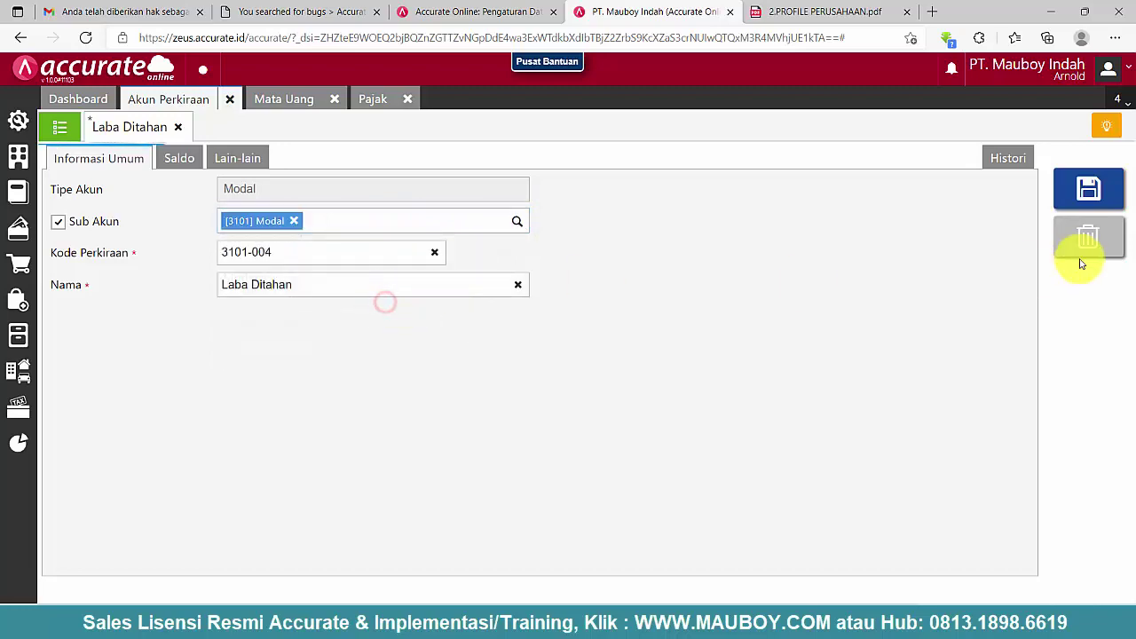
pyautogui.click(1083, 187)
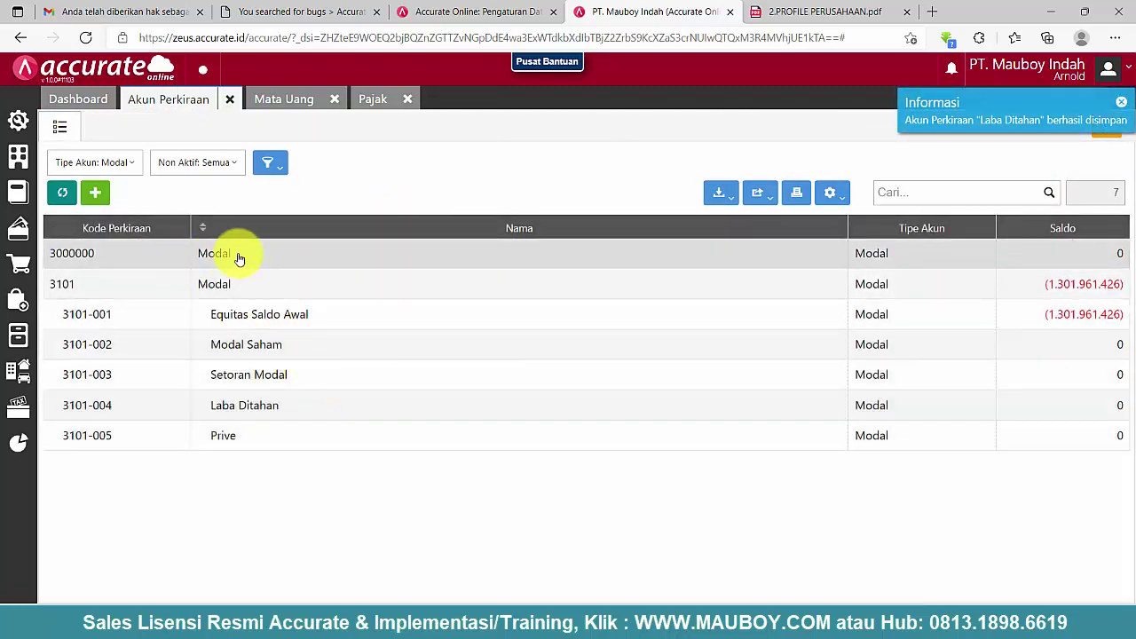
# - Delete the empty 3000000 Modal group account and reset the Tipe Akun filter to Semua
pyautogui.click(238, 255)
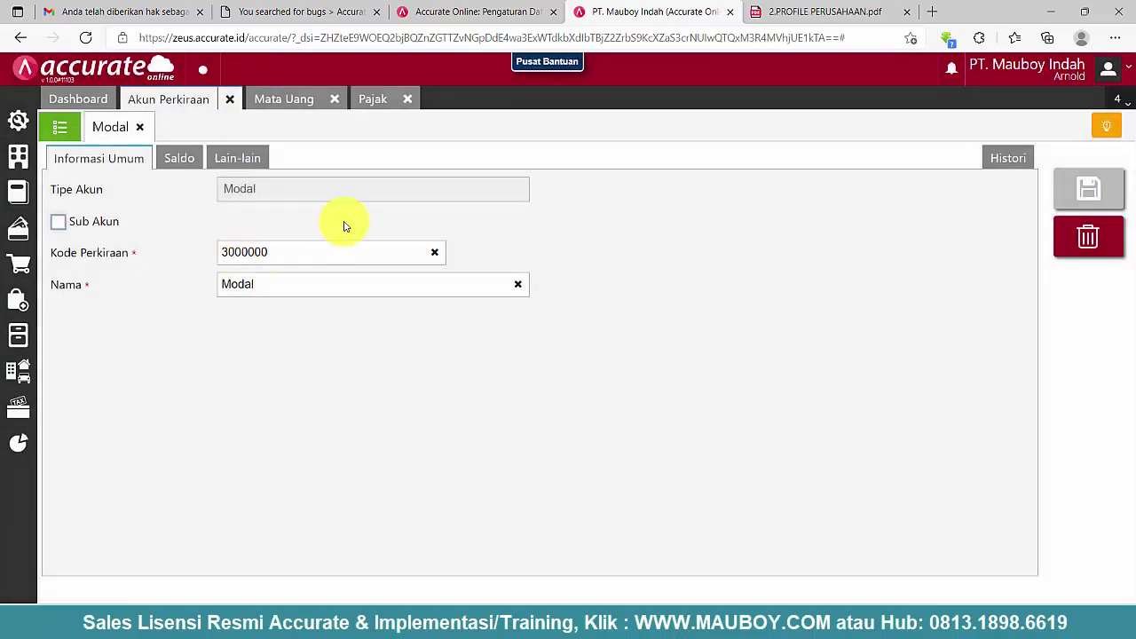
pyautogui.click(1061, 251)
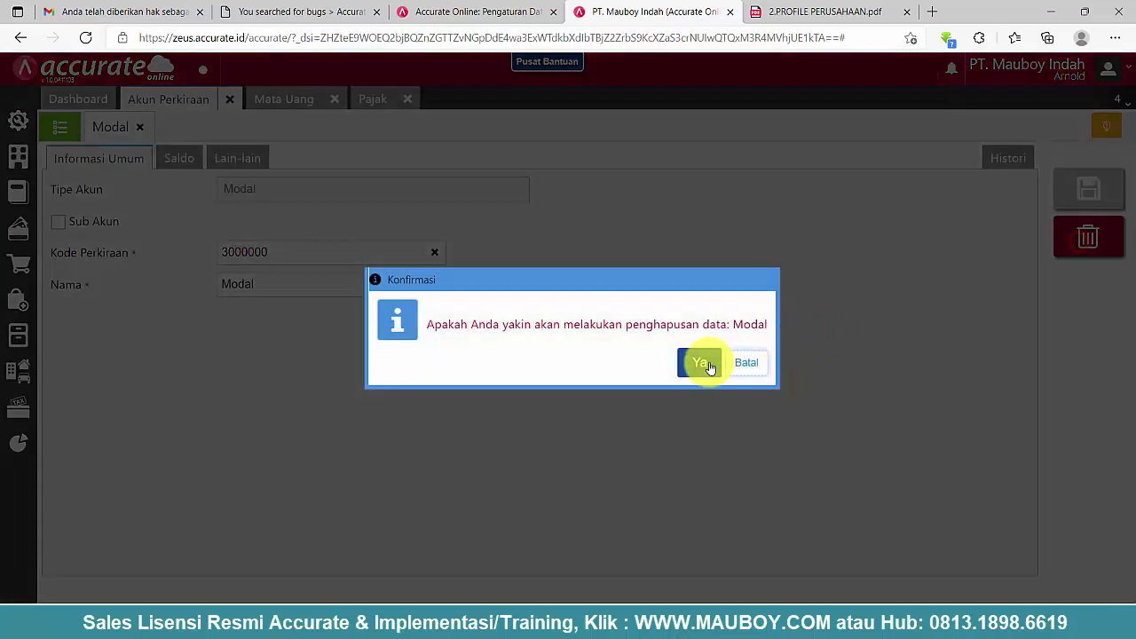
pyautogui.click(702, 362)
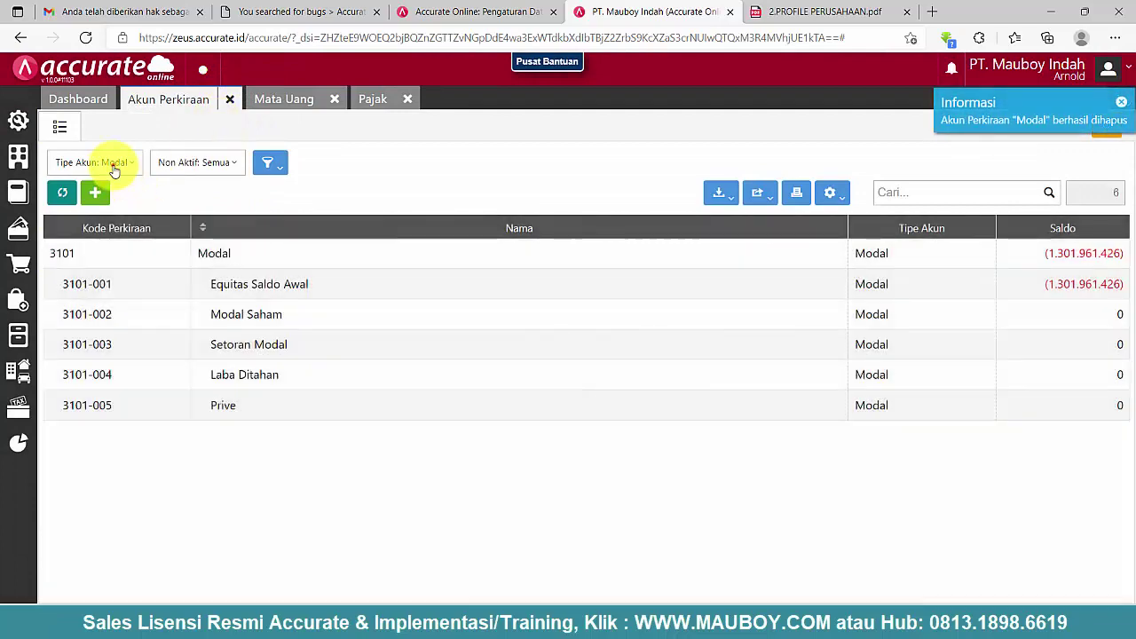
pyautogui.click(113, 169)
pyautogui.click(127, 188)
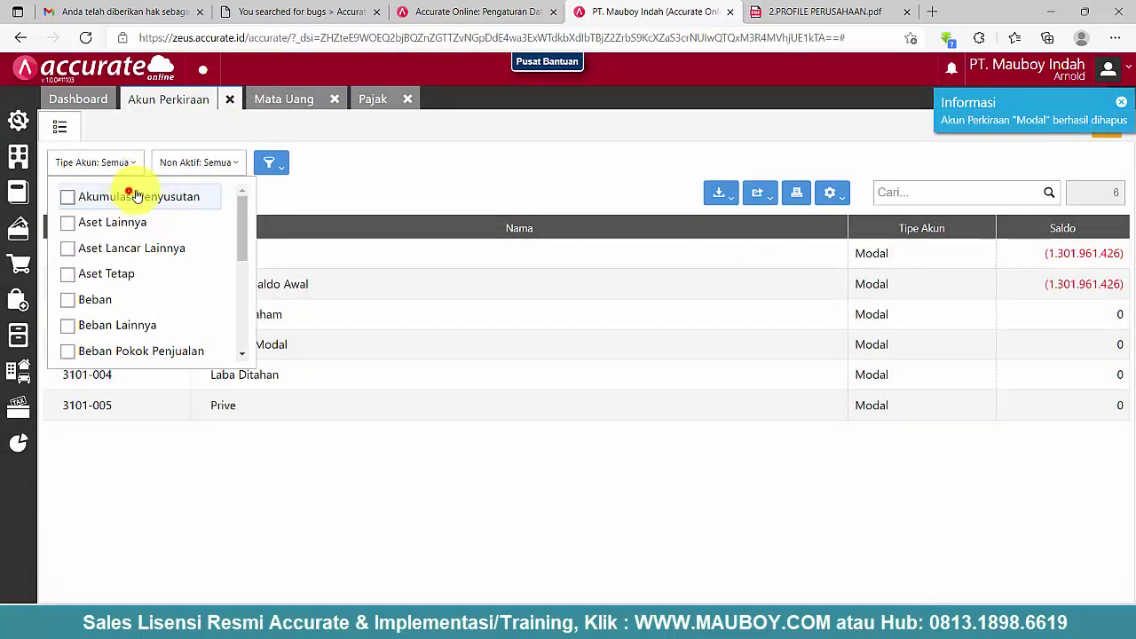
pyautogui.click(424, 173)
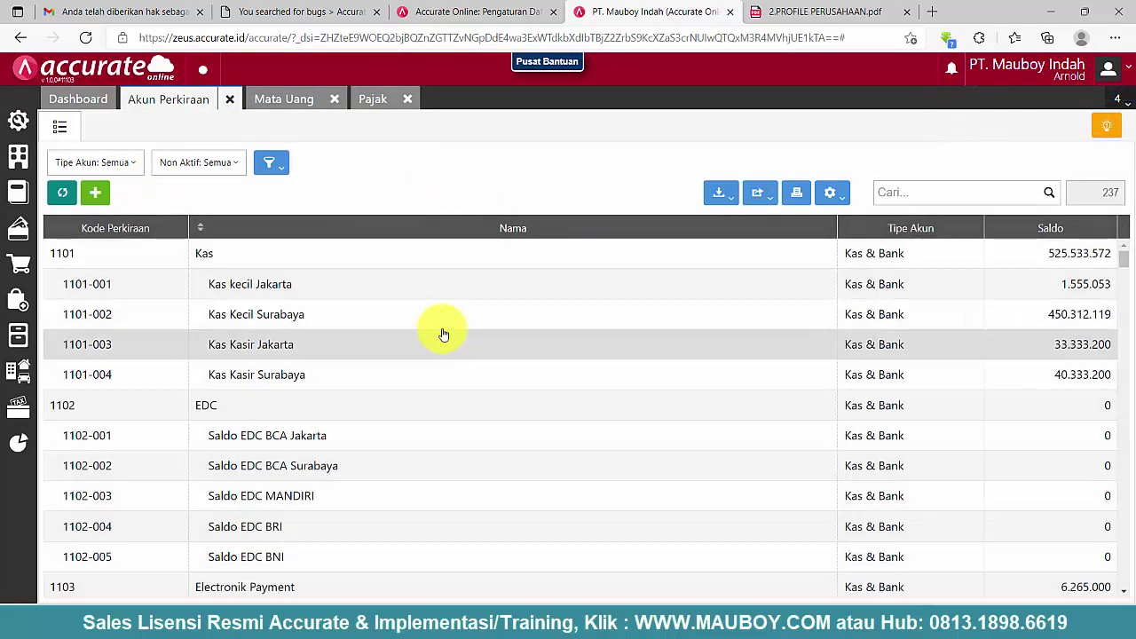
pyautogui.scroll(-5, 267, 385)
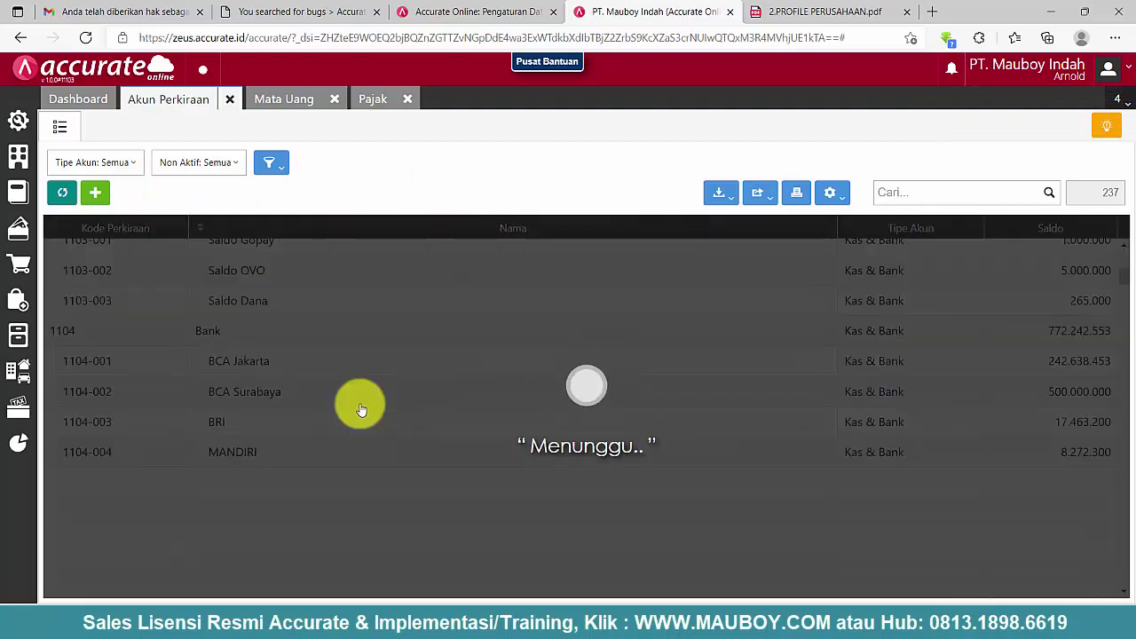
pyautogui.scroll(-3, 374, 409)
pyautogui.scroll(-6, 343, 435)
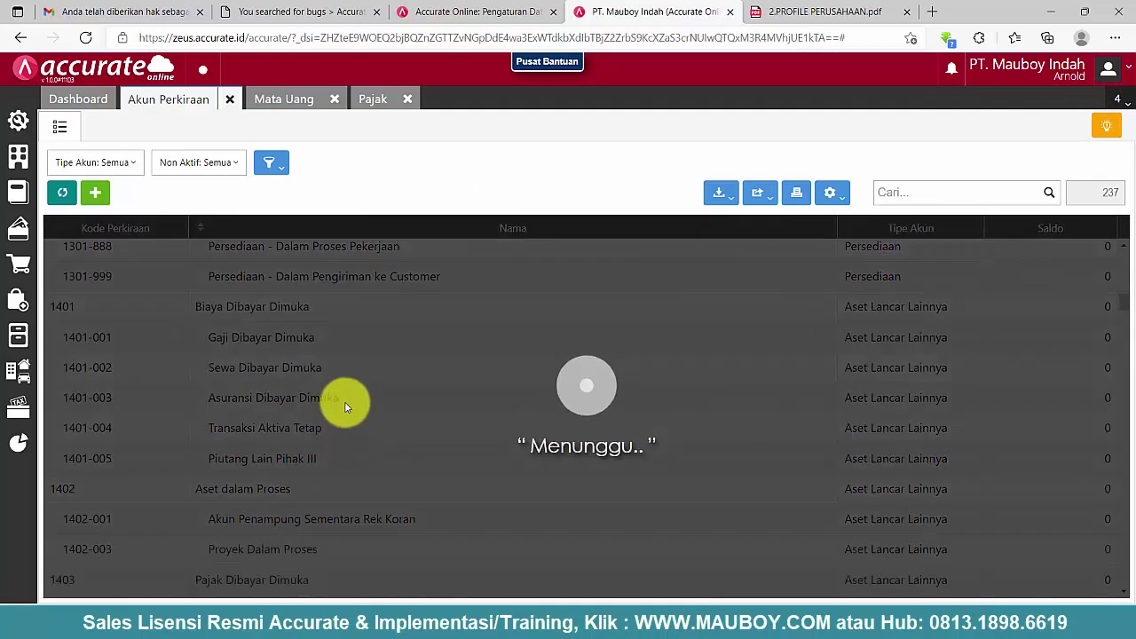
pyautogui.scroll(-6, 346, 407)
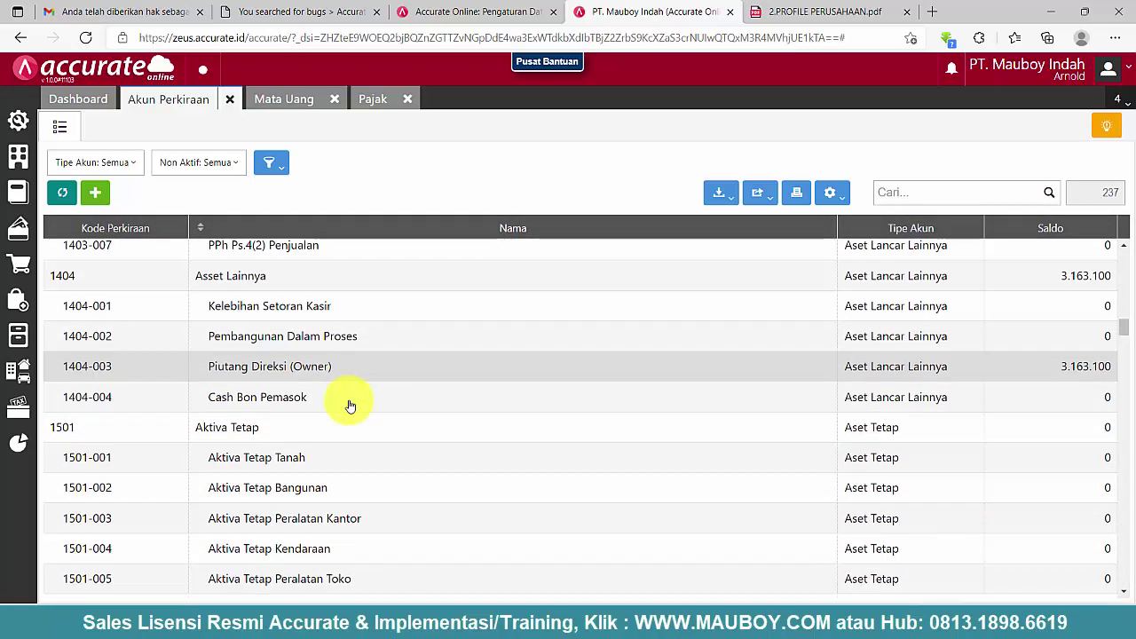
pyautogui.scroll(-3, 351, 406)
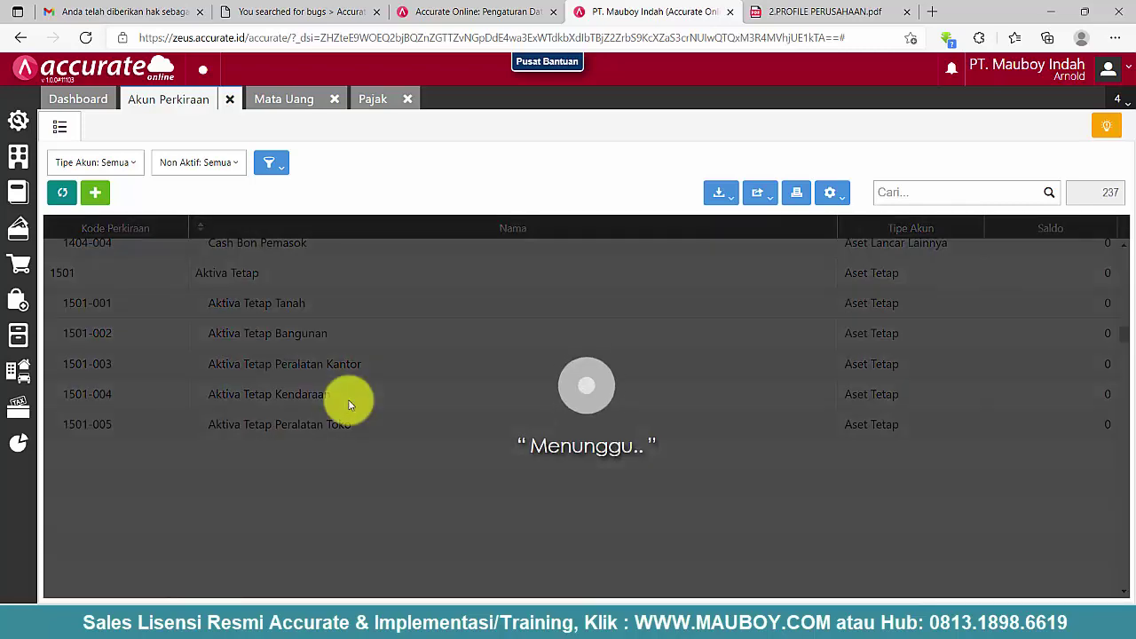
pyautogui.scroll(-5, 414, 388)
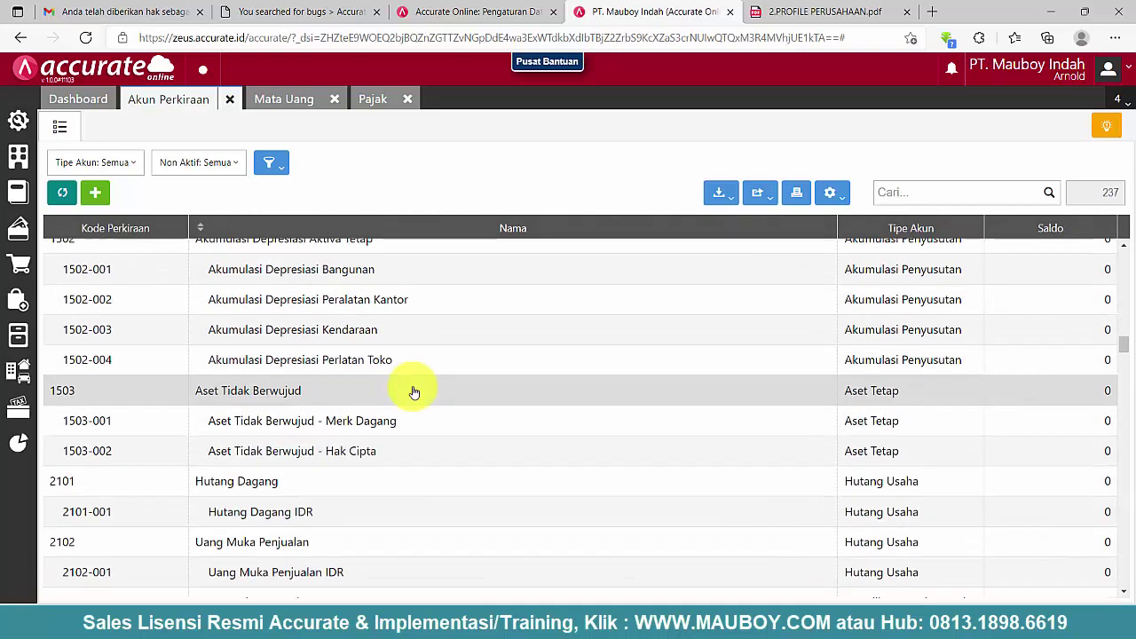
pyautogui.scroll(-2, 413, 391)
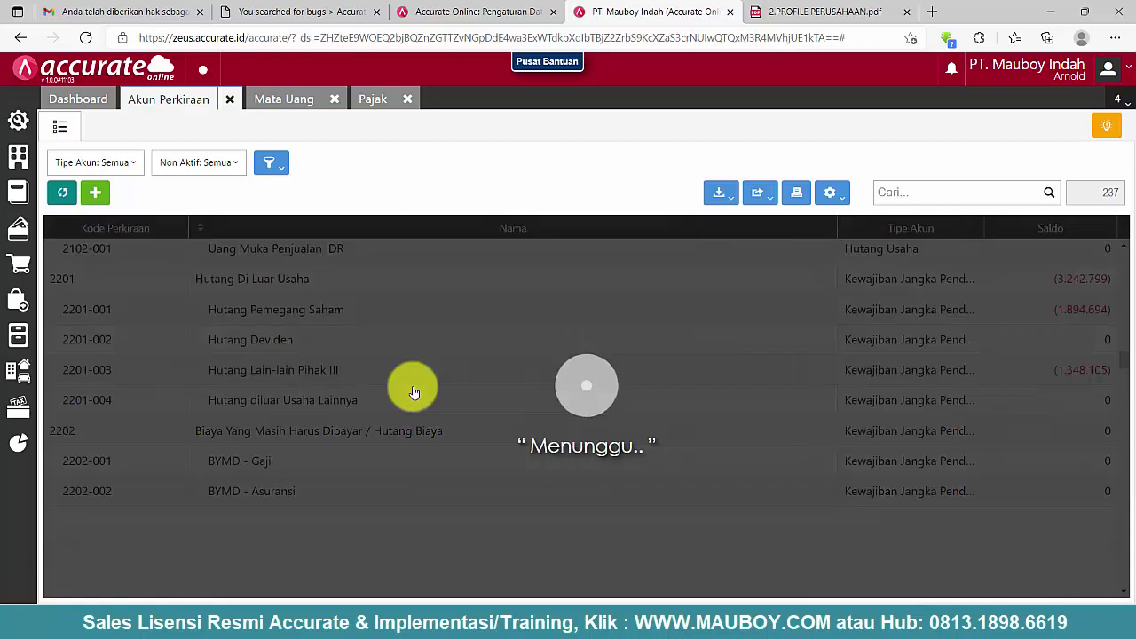
pyautogui.scroll(-3, 414, 392)
pyautogui.scroll(-7, 414, 391)
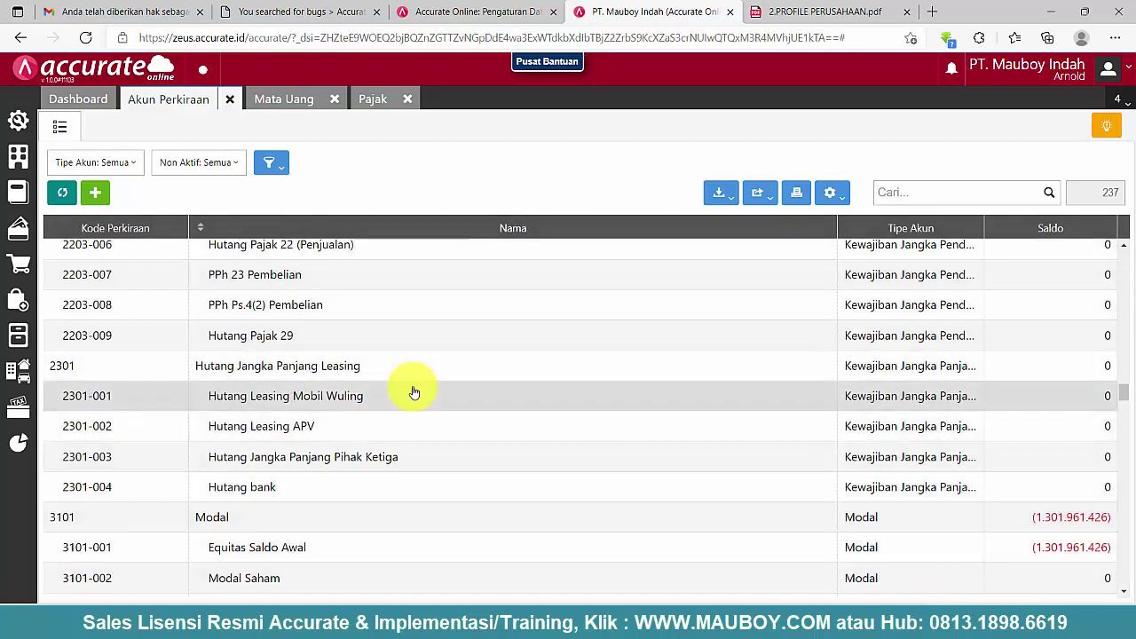
pyautogui.scroll(-4, 414, 391)
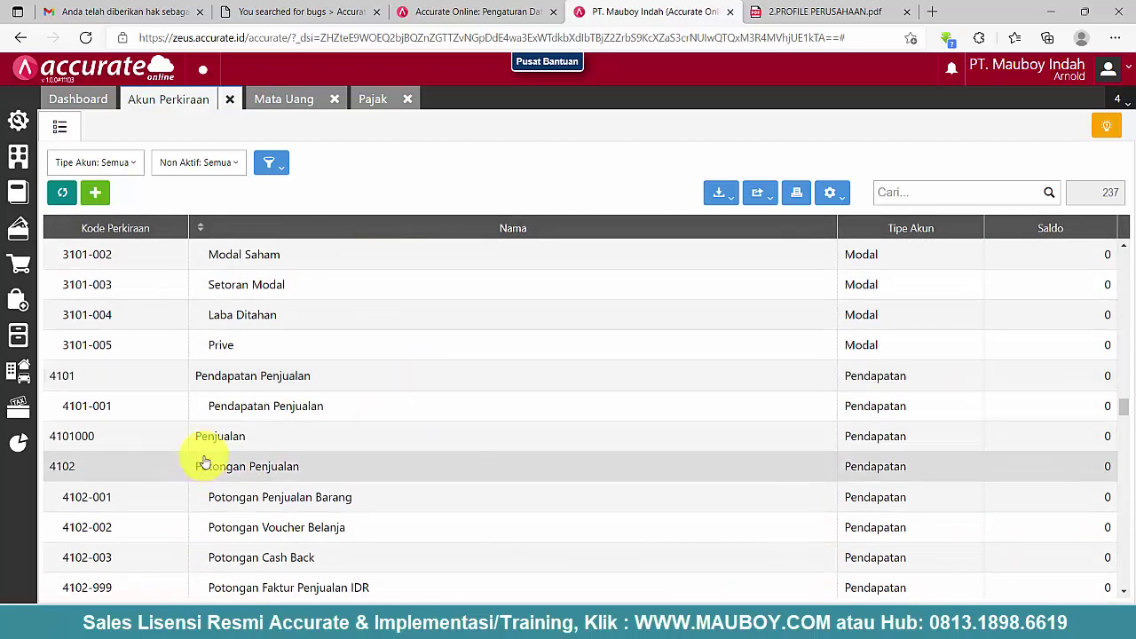
pyautogui.scroll(1, 238, 447)
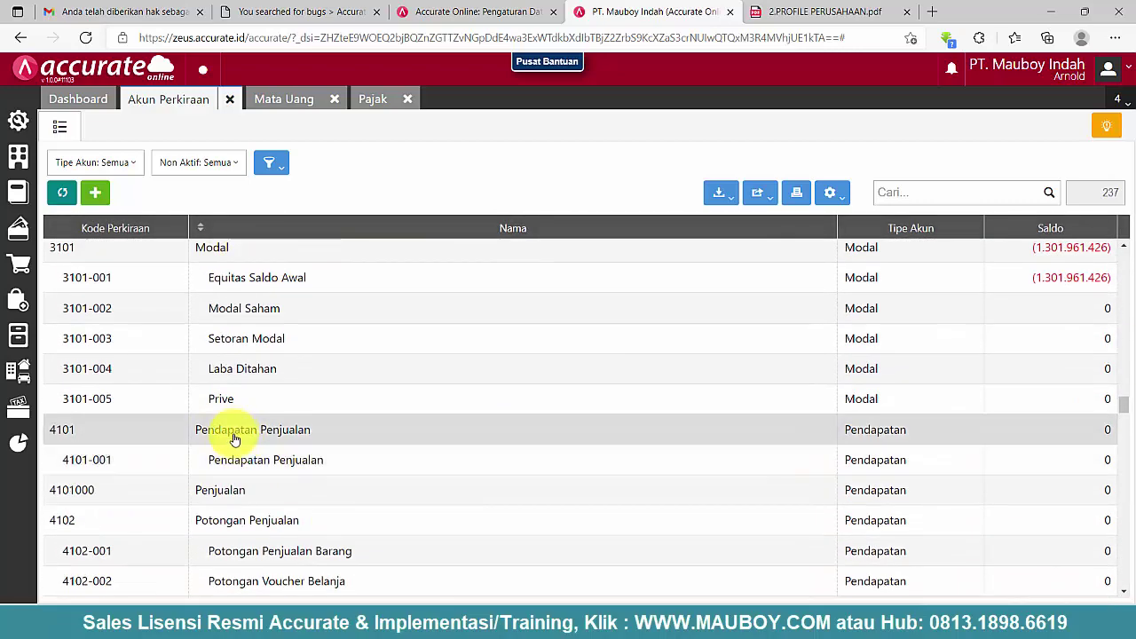
# - Delete the Penjualan 4101000 and Diskon Penjualan IDR 440101 accounts
pyautogui.doubleClick(229, 497)
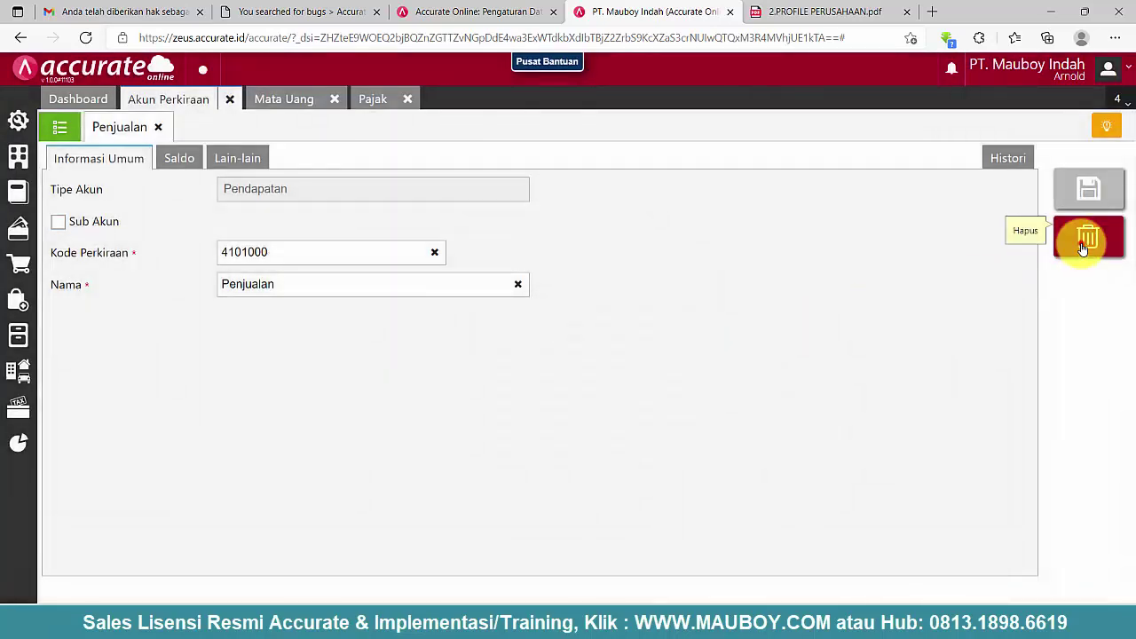
pyautogui.click(1083, 241)
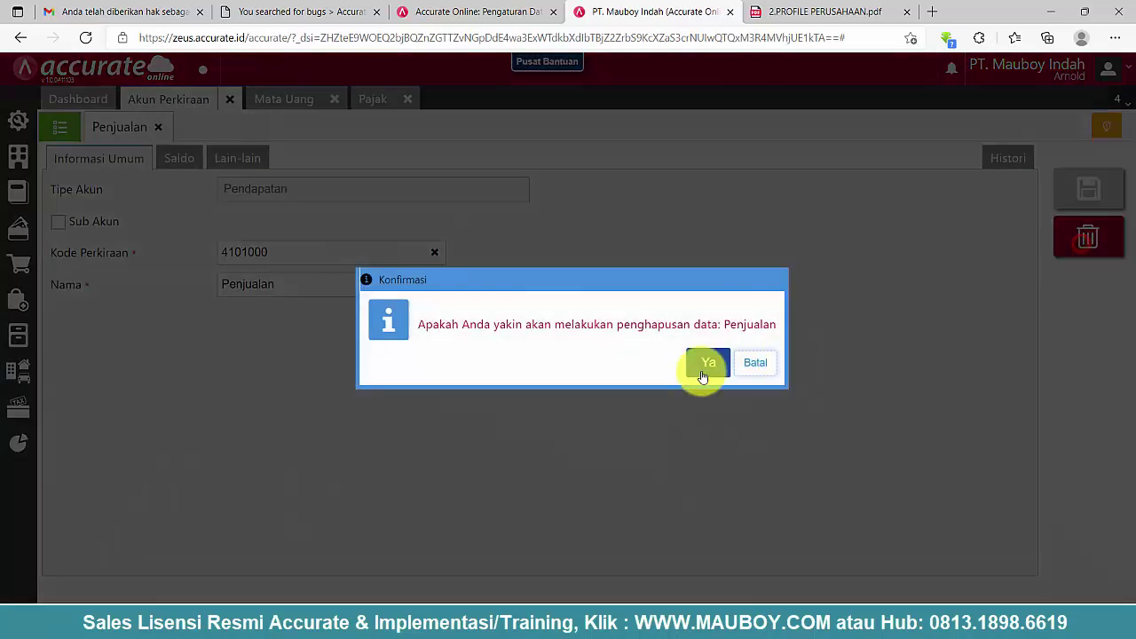
pyautogui.click(703, 365)
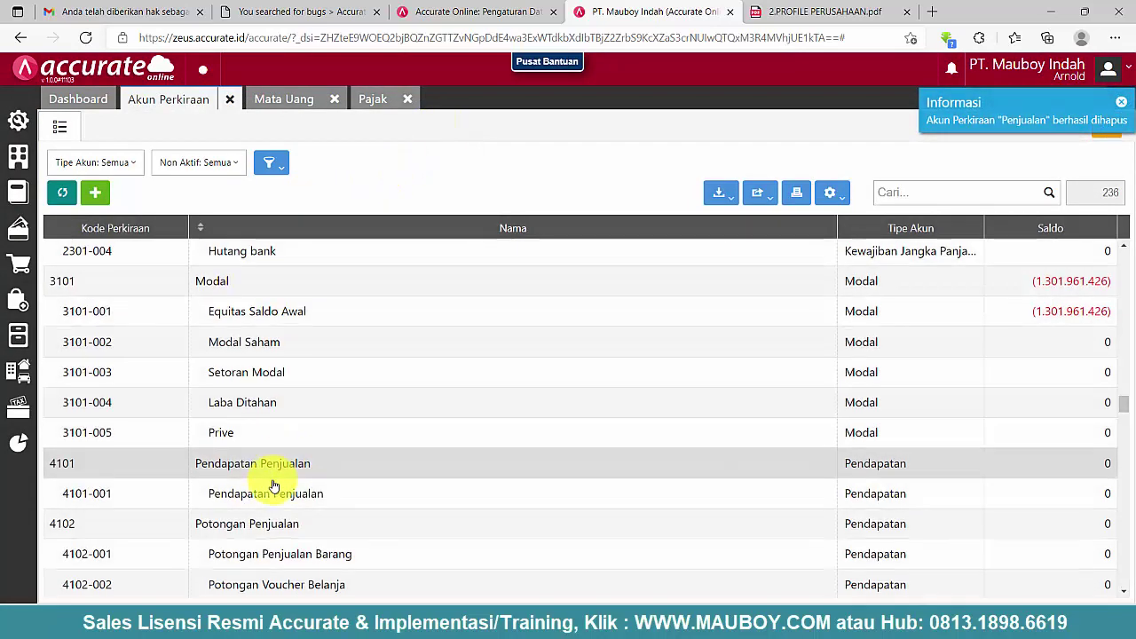
pyautogui.scroll(-2, 266, 474)
pyautogui.scroll(-1, 216, 426)
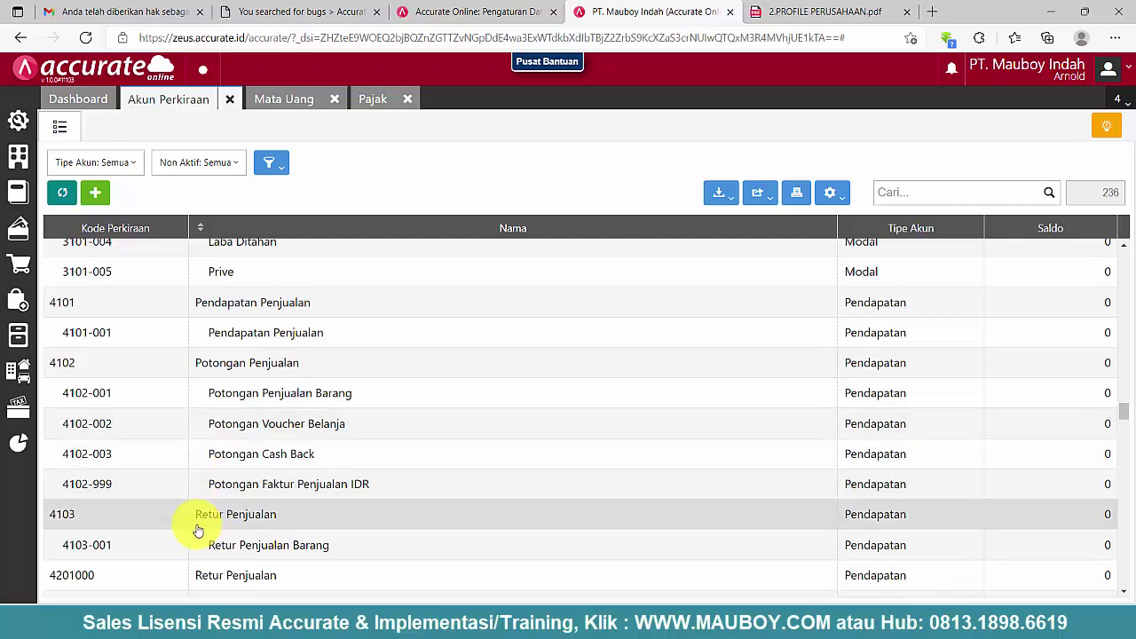
pyautogui.scroll(-1, 213, 515)
pyautogui.doubleClick(239, 463)
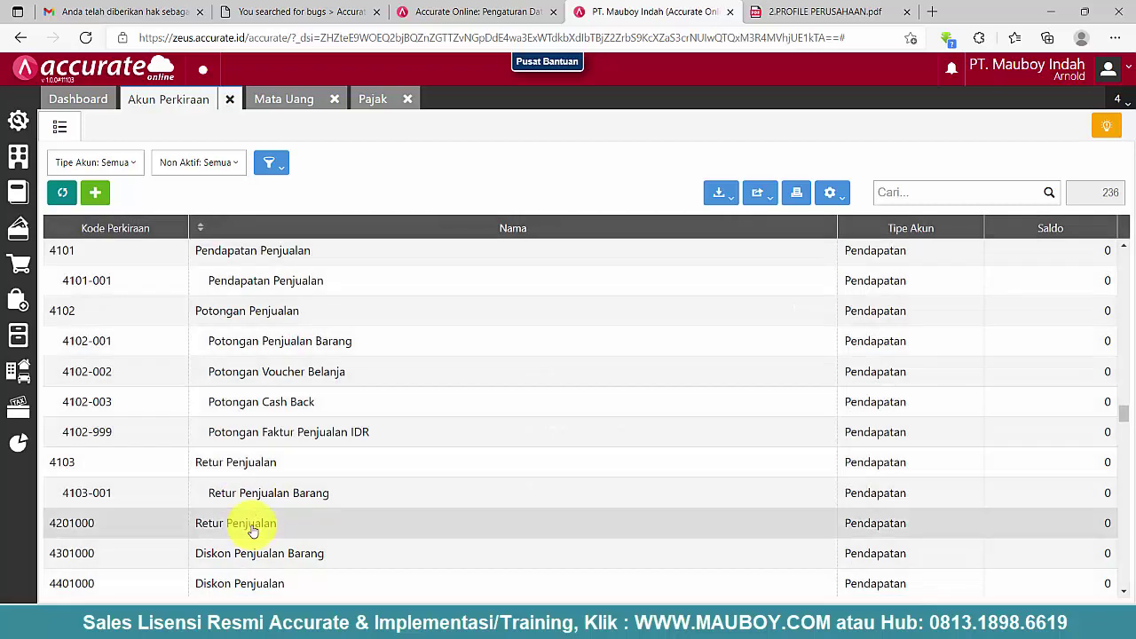
pyautogui.scroll(-1, 248, 488)
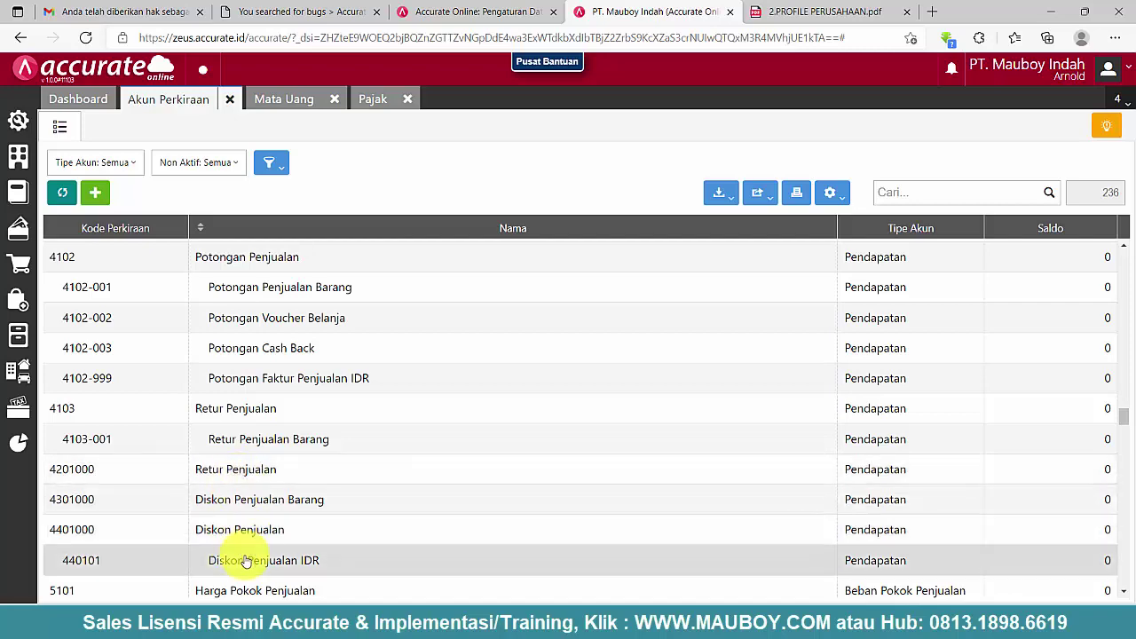
pyautogui.doubleClick(256, 561)
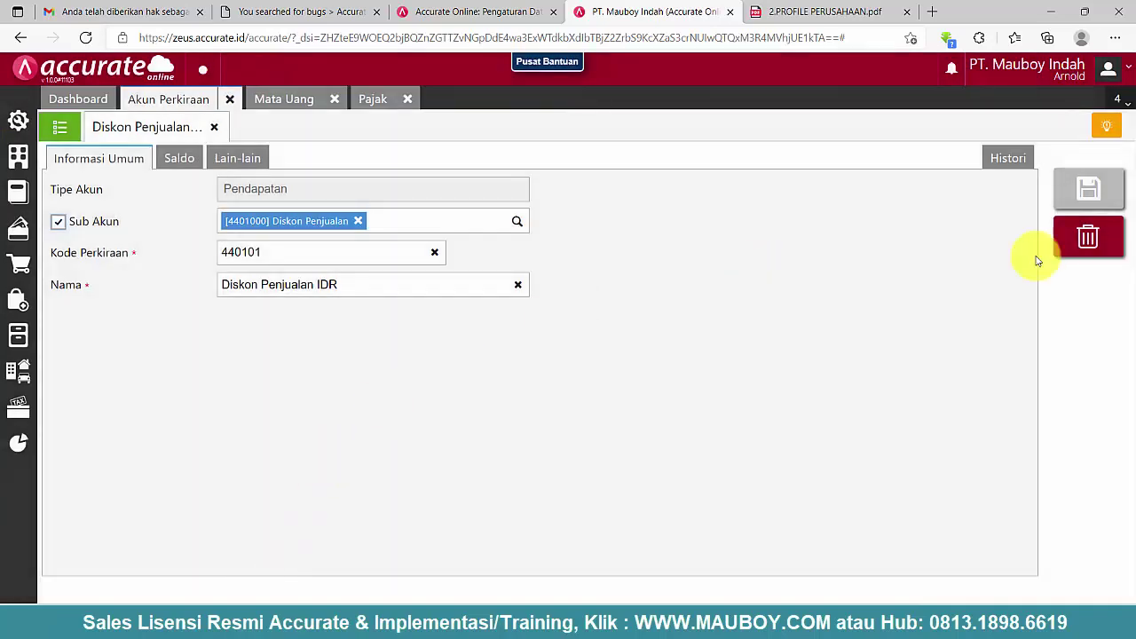
pyautogui.click(1105, 253)
pyautogui.click(769, 363)
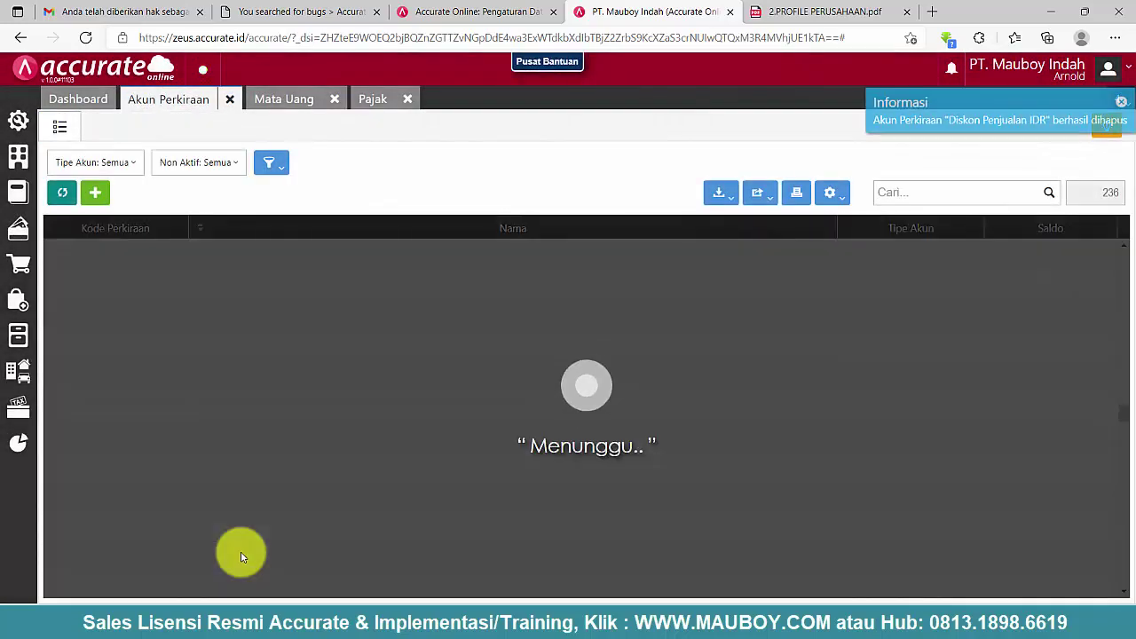
# - Delete the Diskon Penjualan 4401000 and Diskon Penjualan Barang 4301000 accounts
pyautogui.scroll(-1, 242, 554)
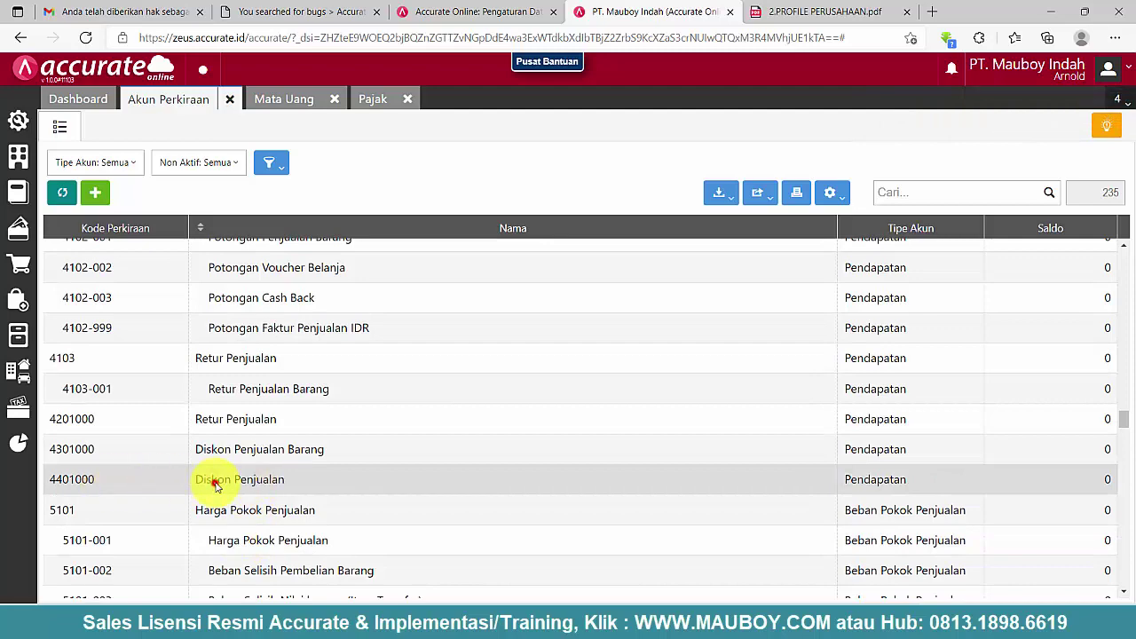
pyautogui.doubleClick(214, 482)
pyautogui.click(1089, 238)
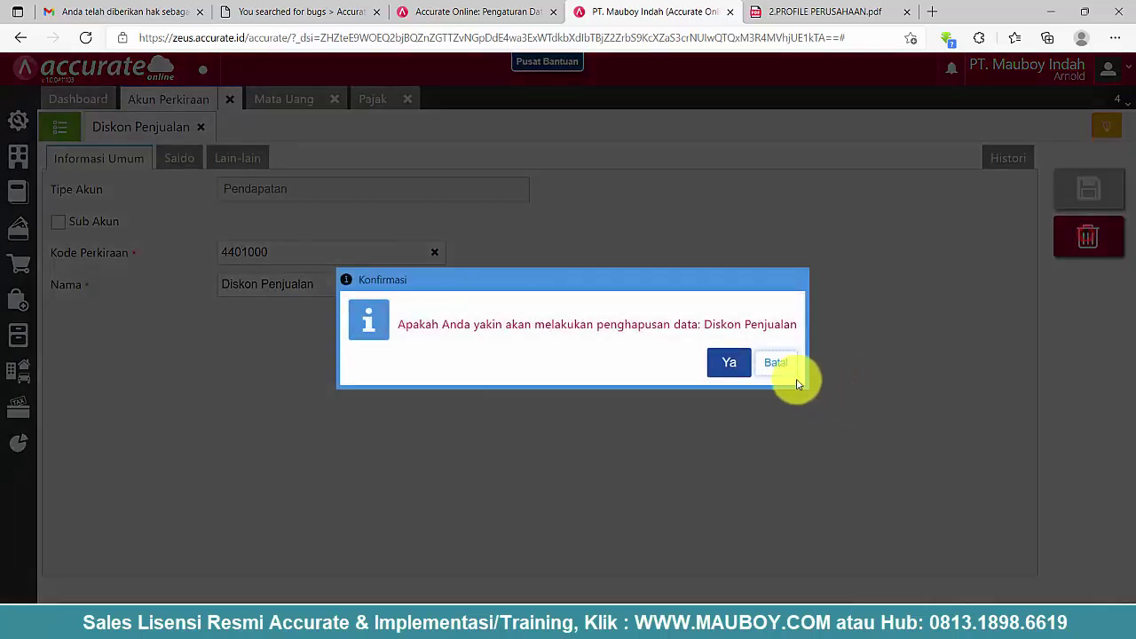
pyautogui.click(724, 366)
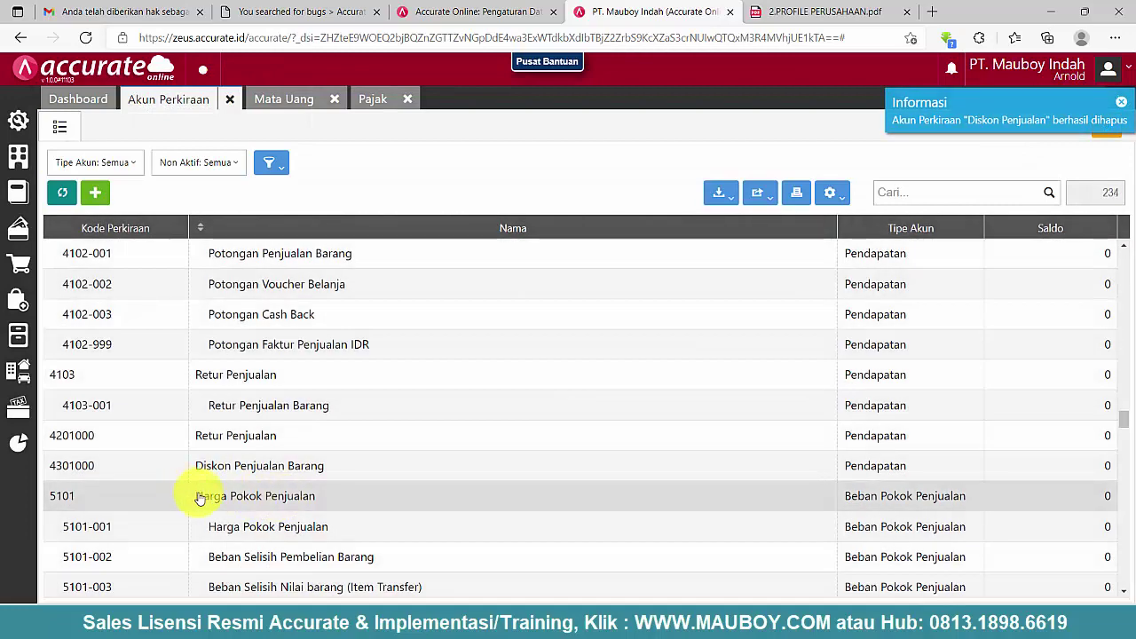
pyautogui.doubleClick(271, 471)
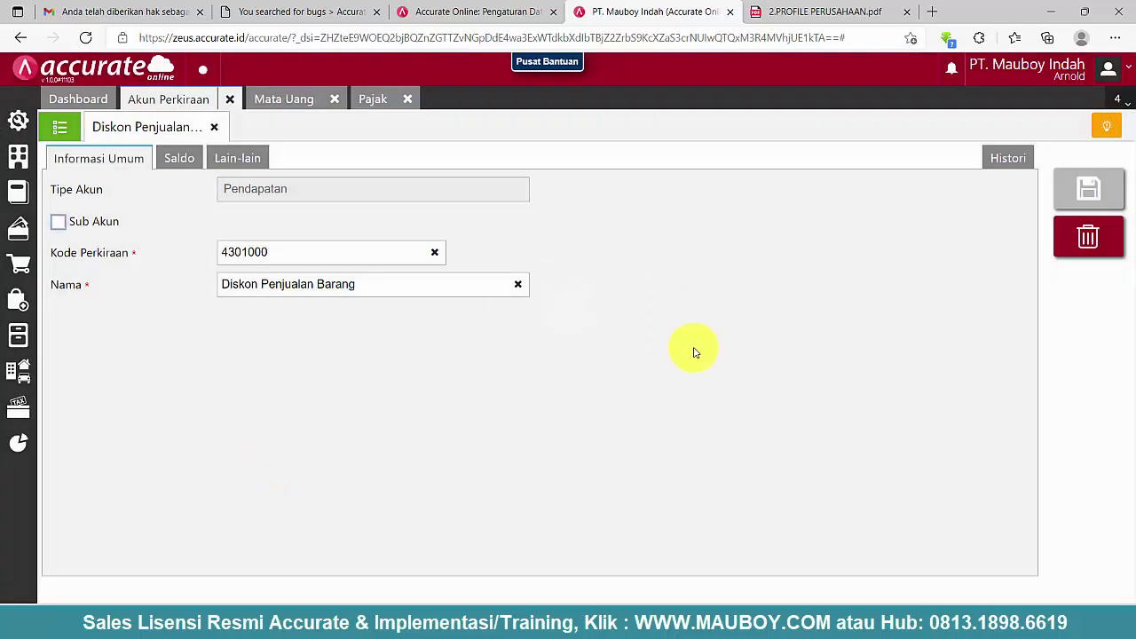
pyautogui.click(1078, 234)
pyautogui.click(743, 361)
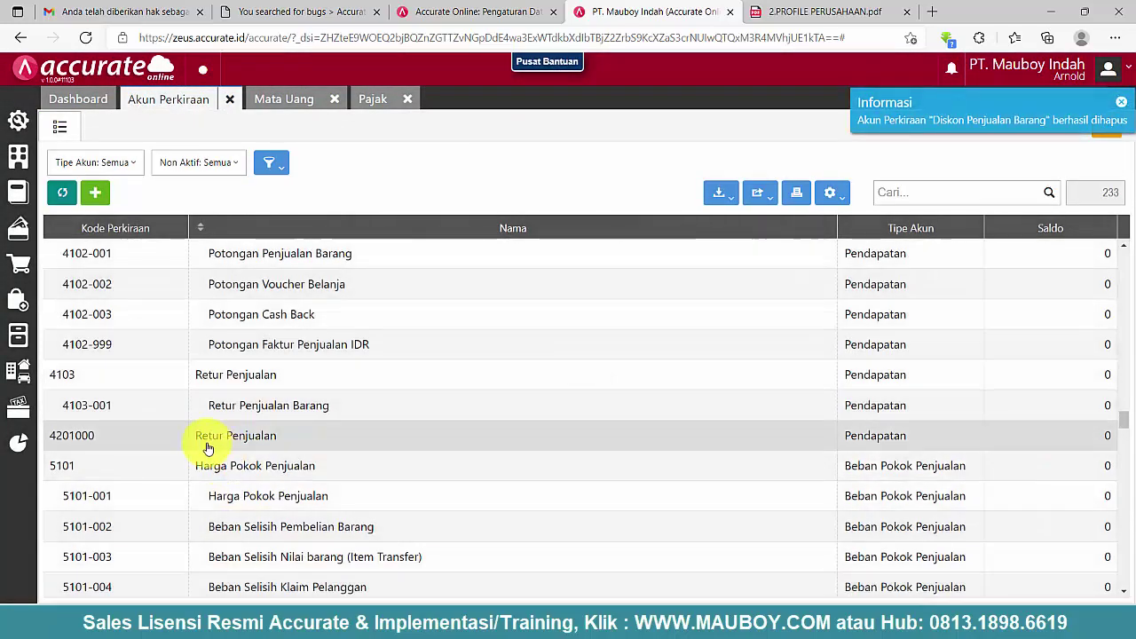
pyautogui.doubleClick(222, 444)
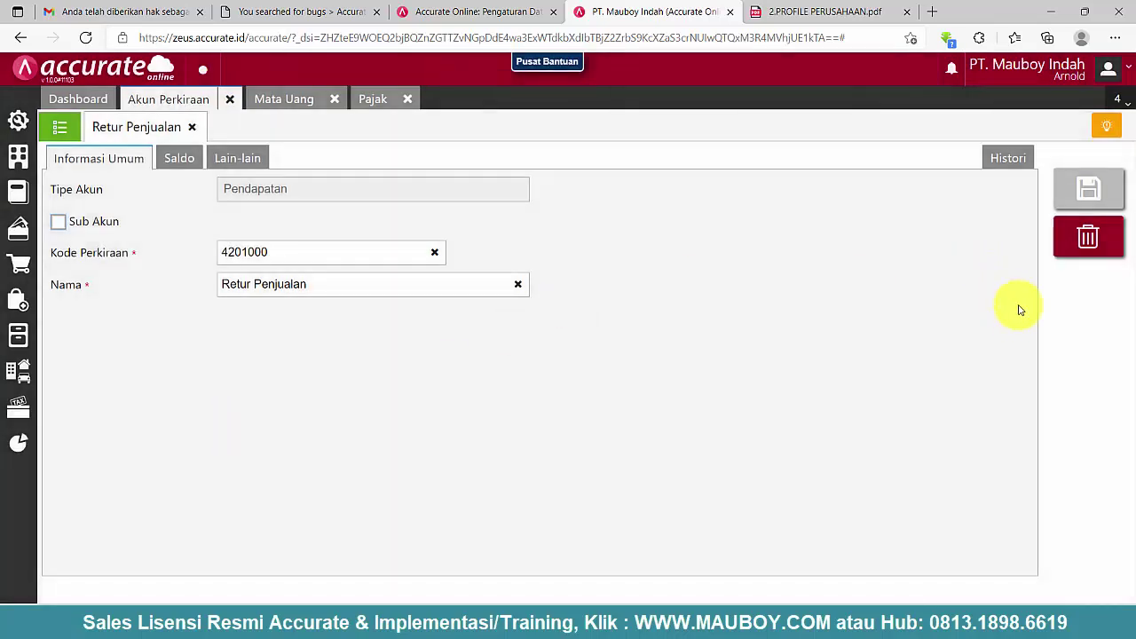
pyautogui.click(1085, 240)
pyautogui.click(707, 365)
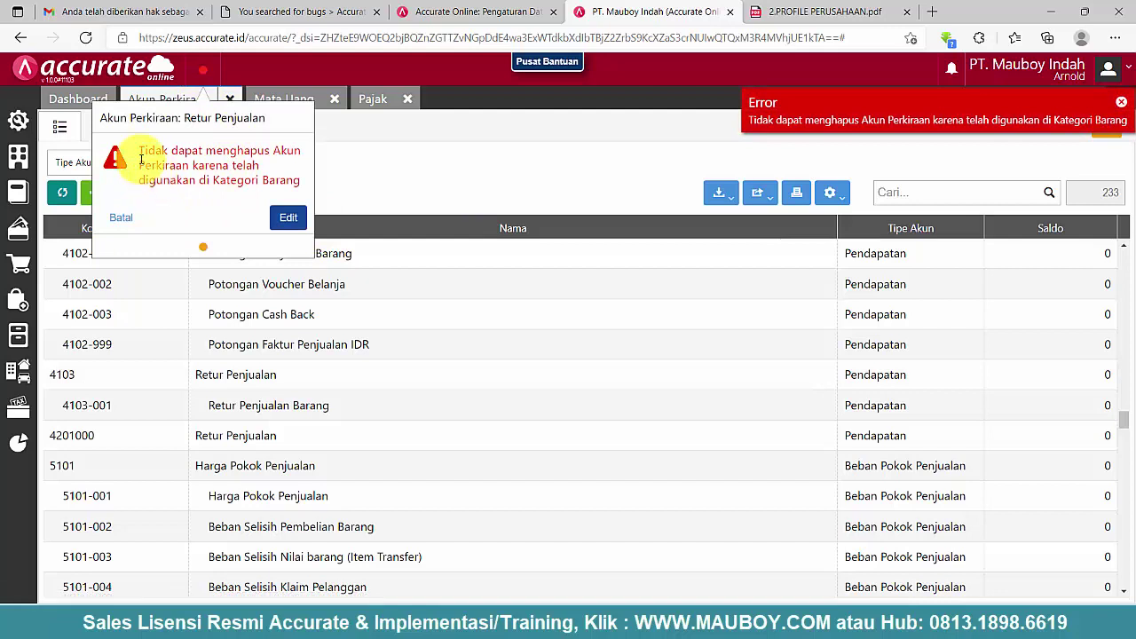
pyautogui.moveTo(181, 151); pyautogui.dragTo(273, 182)
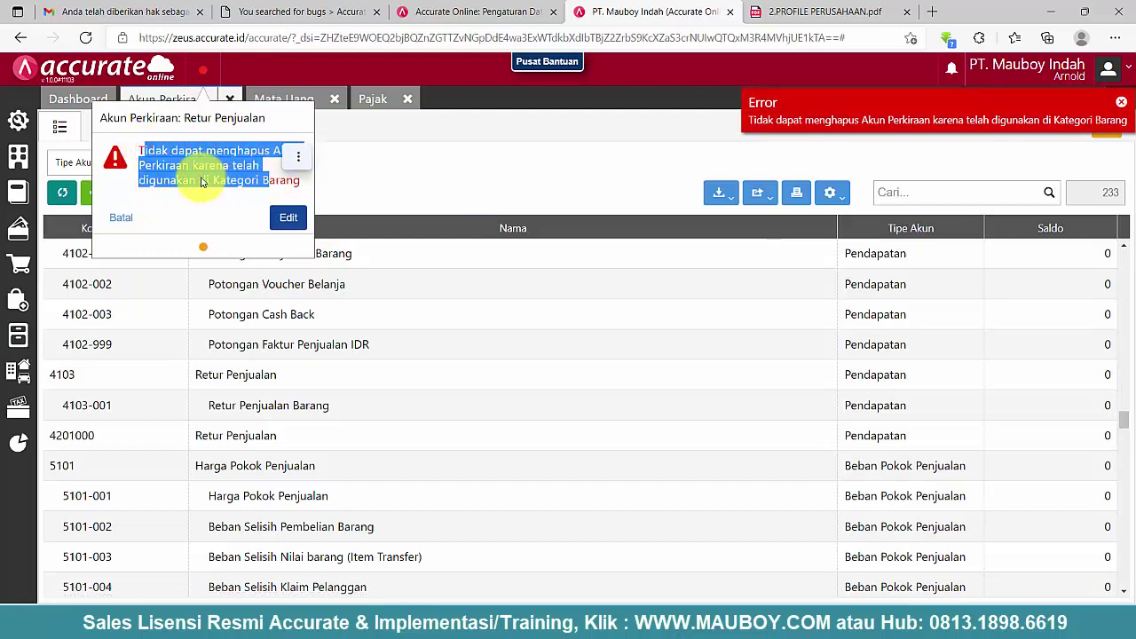
pyautogui.moveTo(156, 151); pyautogui.dragTo(269, 182)
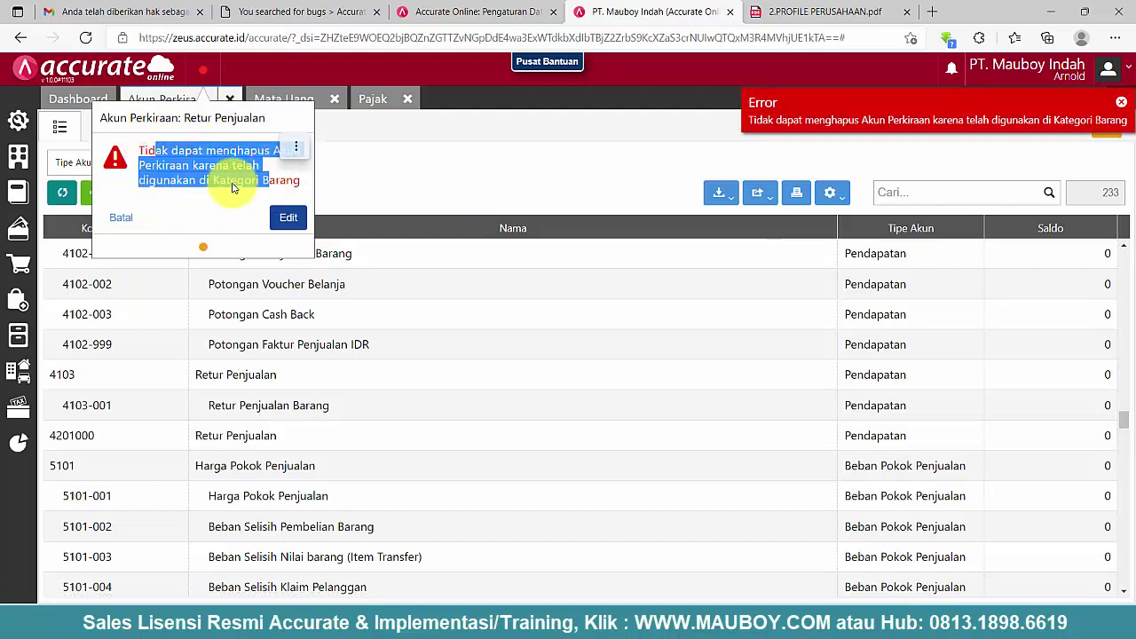
pyautogui.click(116, 219)
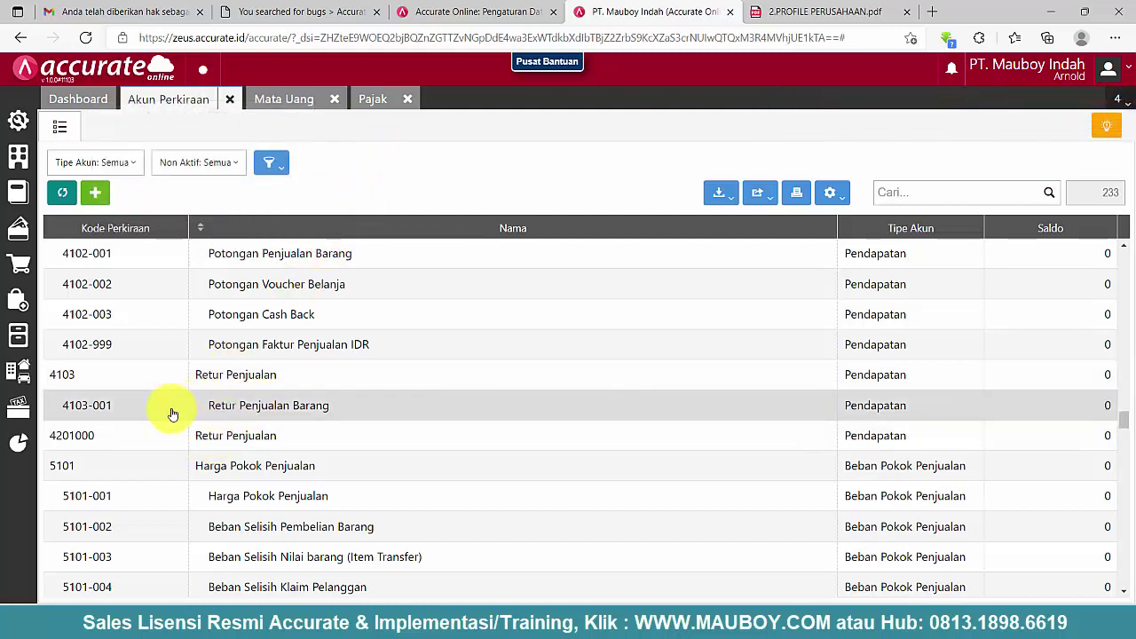
# - Clear the Umum item category's default accounts 6999000, 4201000 and 5101000 and save
pyautogui.click(19, 341)
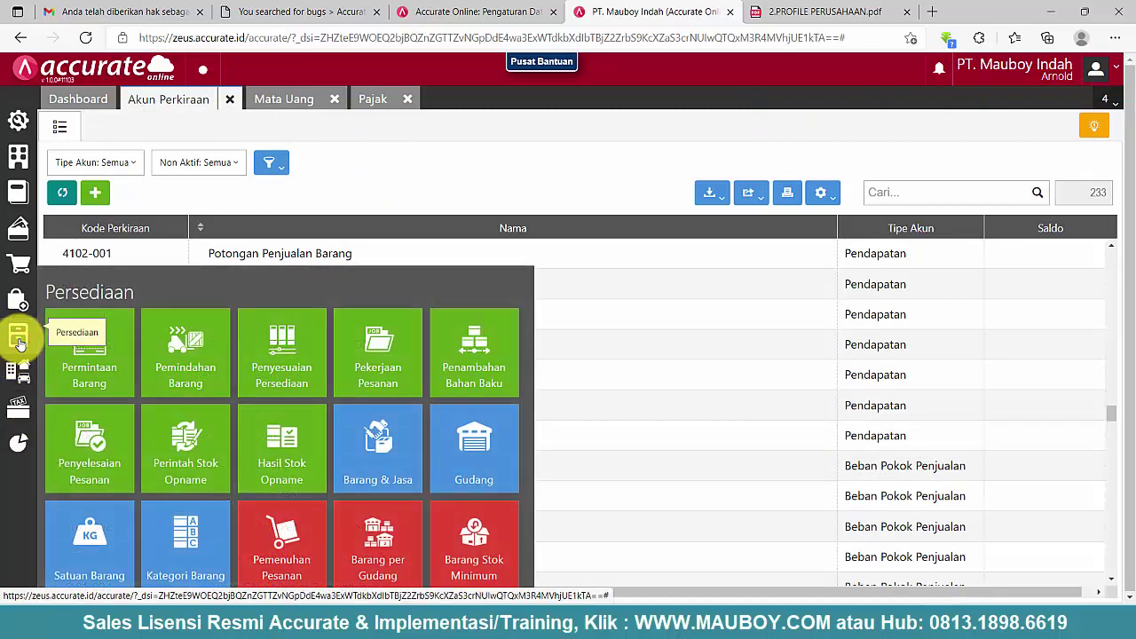
pyautogui.click(182, 551)
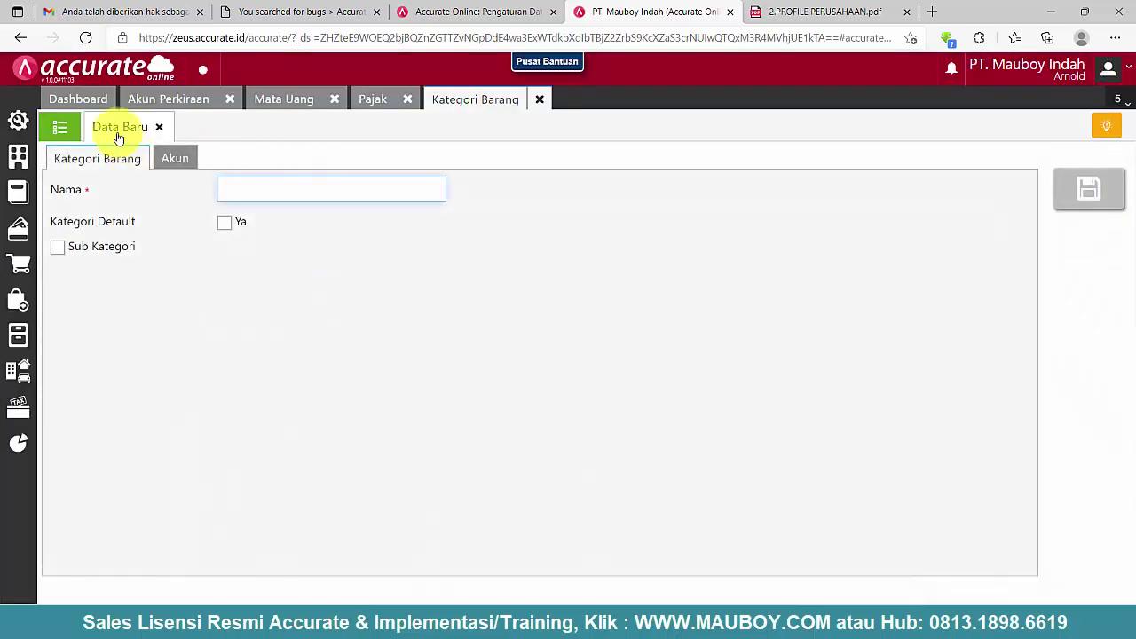
pyautogui.click(60, 127)
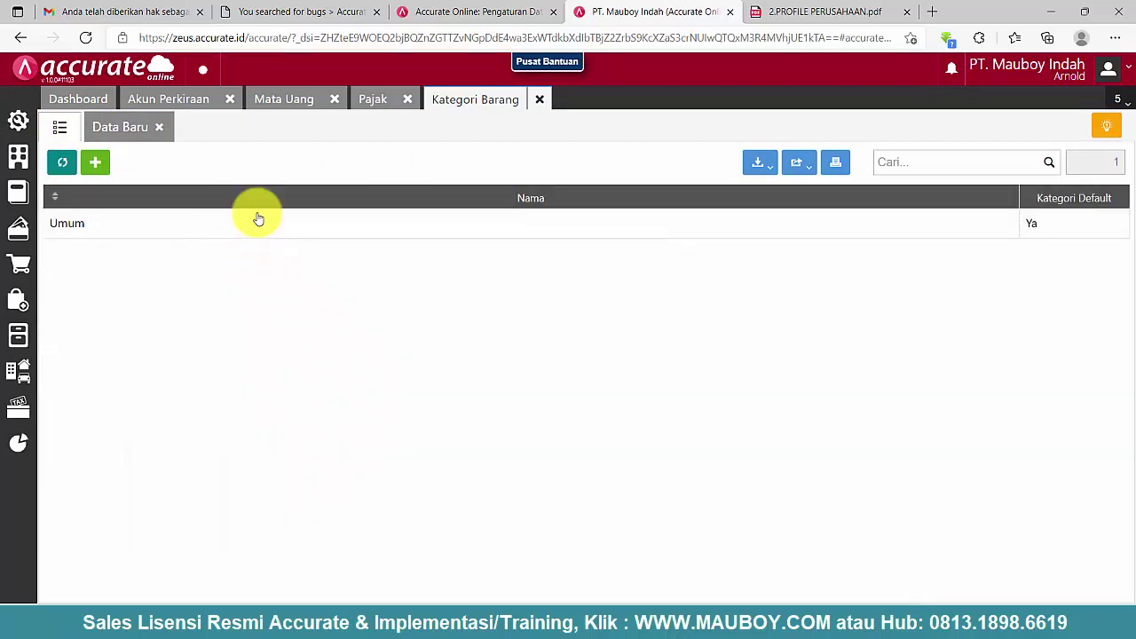
pyautogui.click(256, 220)
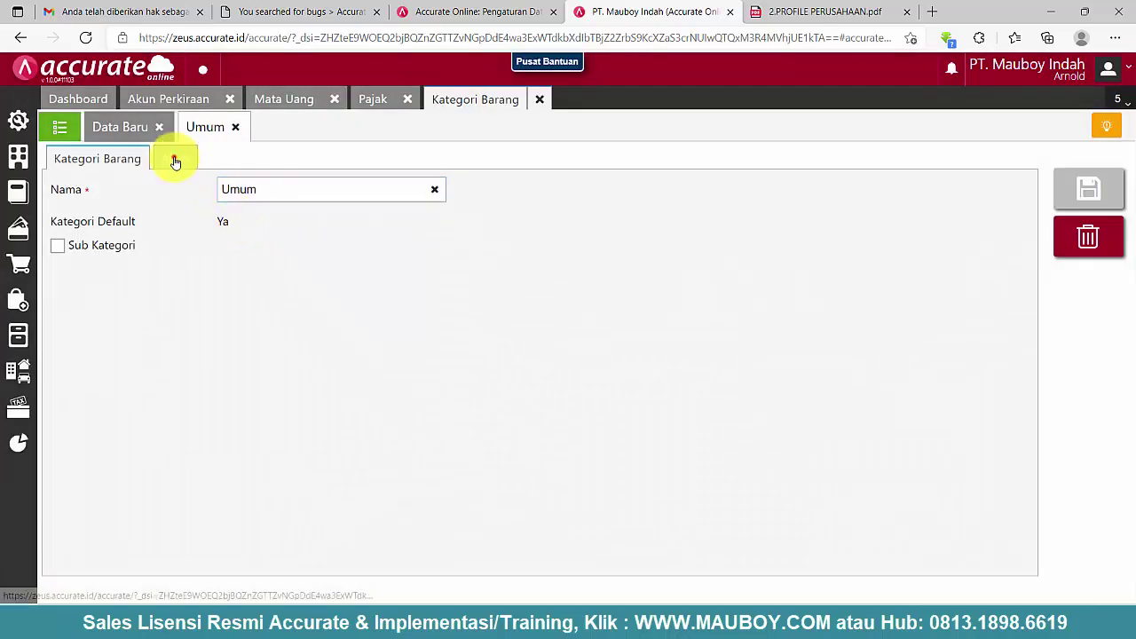
pyautogui.click(175, 160)
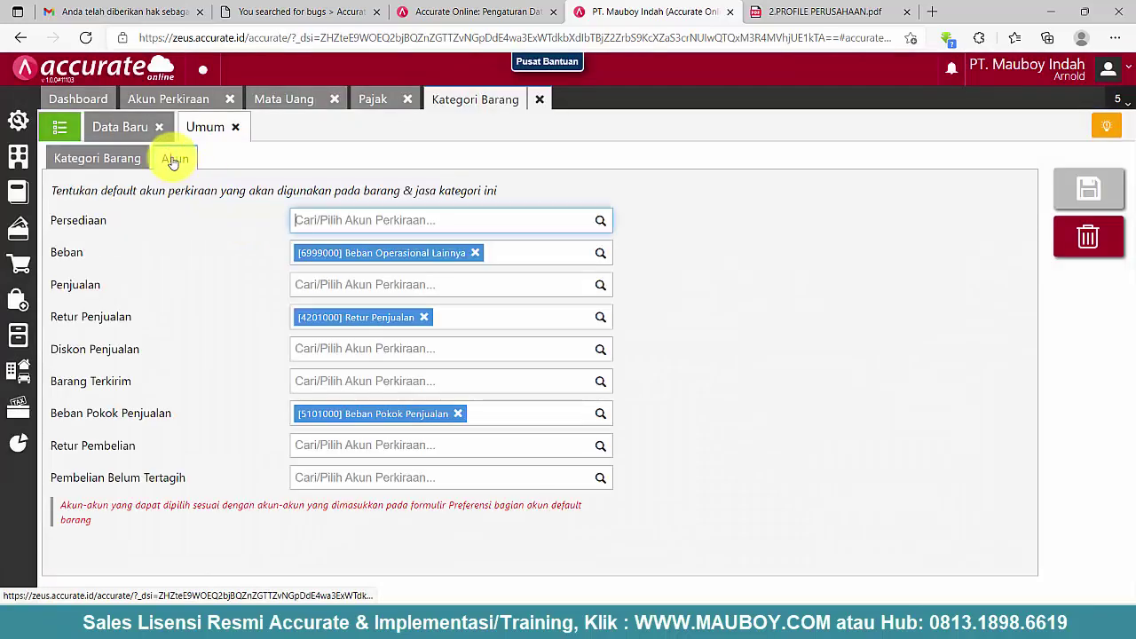
pyautogui.click(477, 252)
pyautogui.click(423, 317)
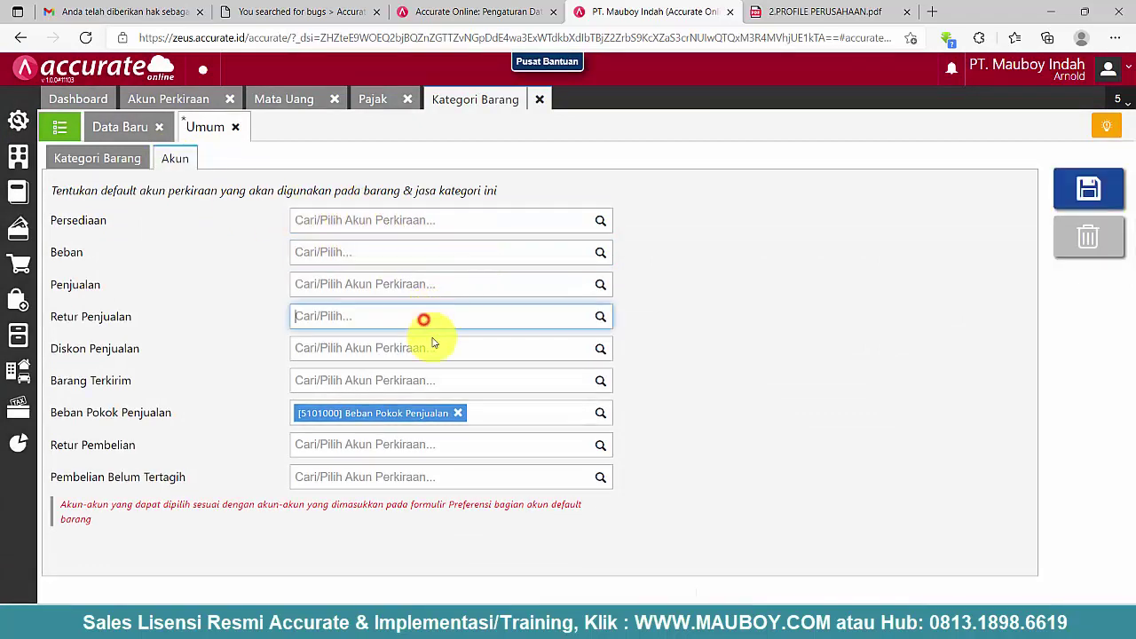
pyautogui.click(458, 414)
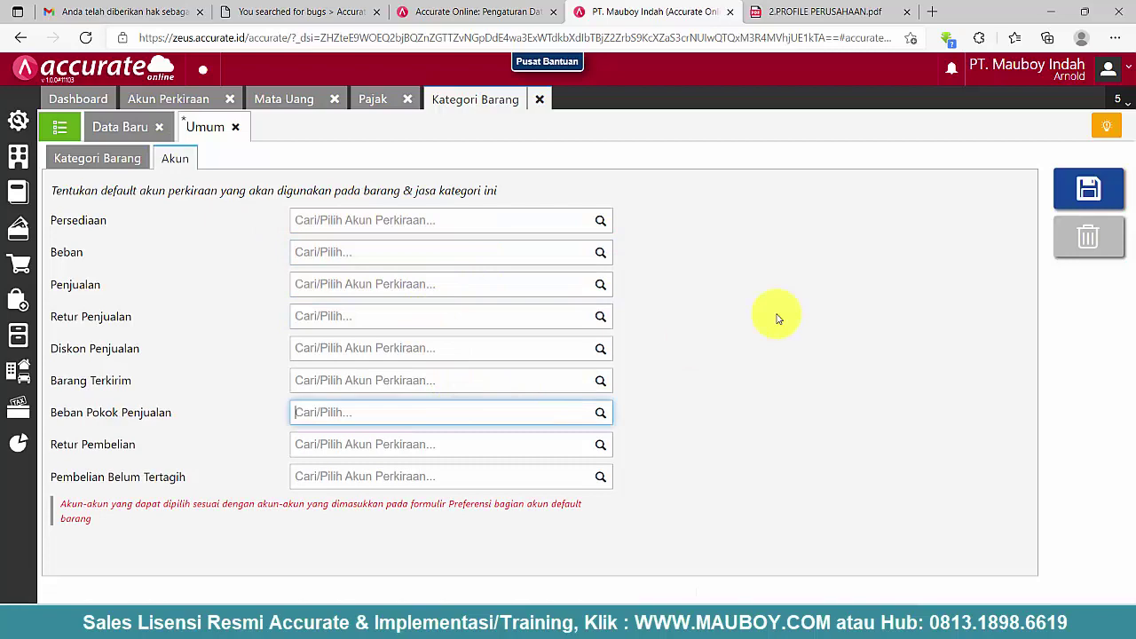
pyautogui.click(1100, 204)
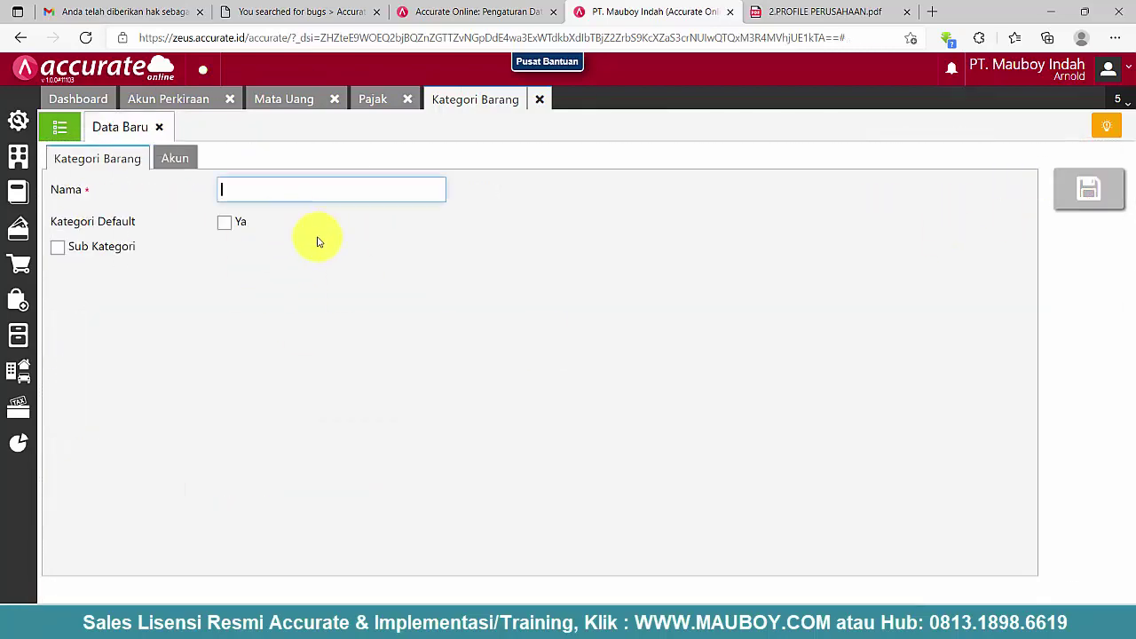
pyautogui.click(213, 99)
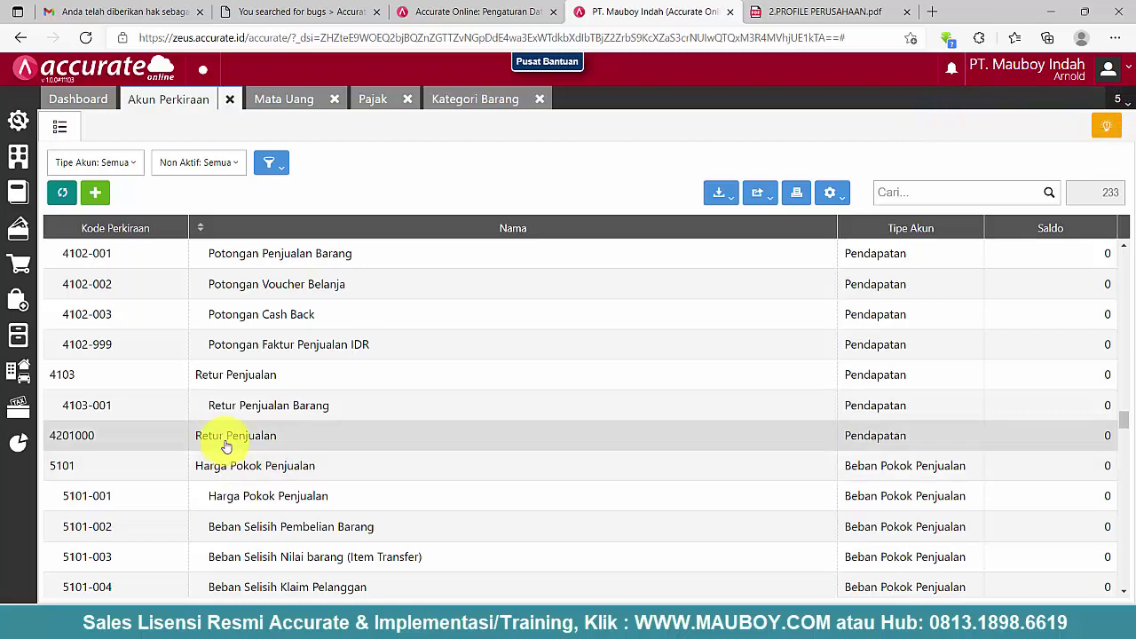
# - Try deleting account 4201000 Retur Penjualan and dismiss the cannot-delete warning
pyautogui.click(227, 439)
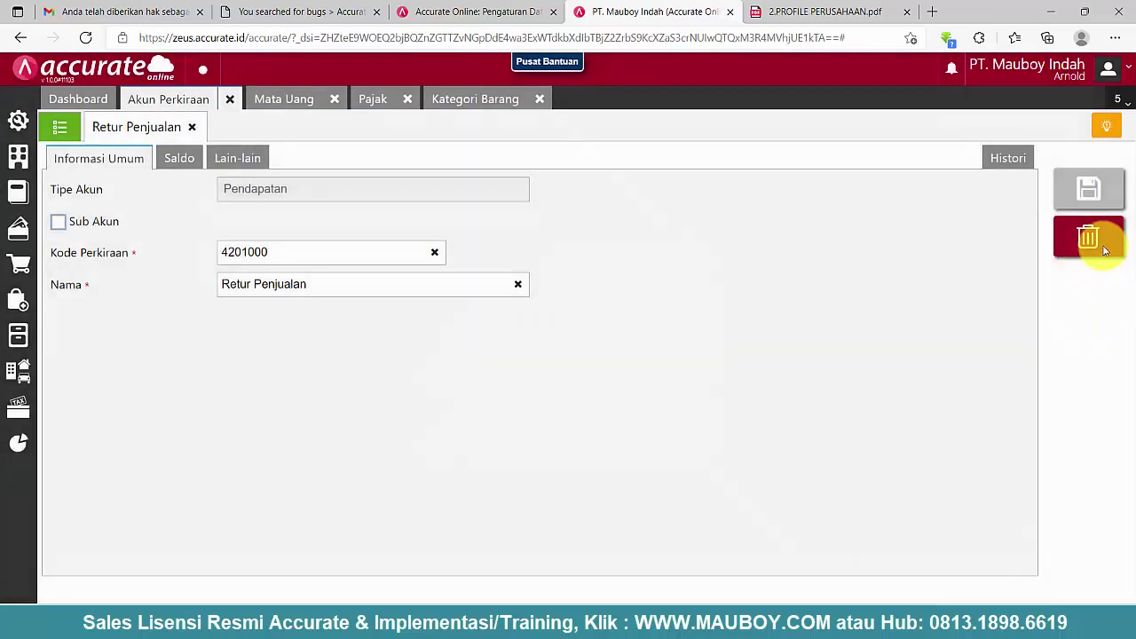
pyautogui.click(1089, 237)
pyautogui.click(726, 360)
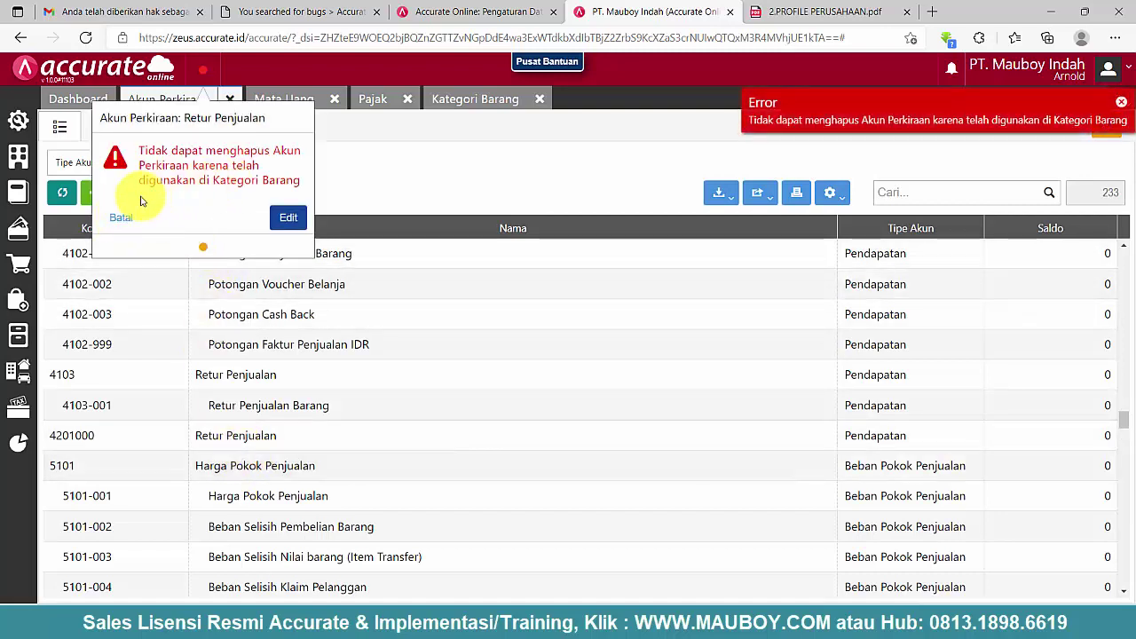
pyautogui.click(129, 227)
# - Reopen the Umum category's Akun tab, still listing 6999000, 4201000 and 5101000
pyautogui.click(489, 102)
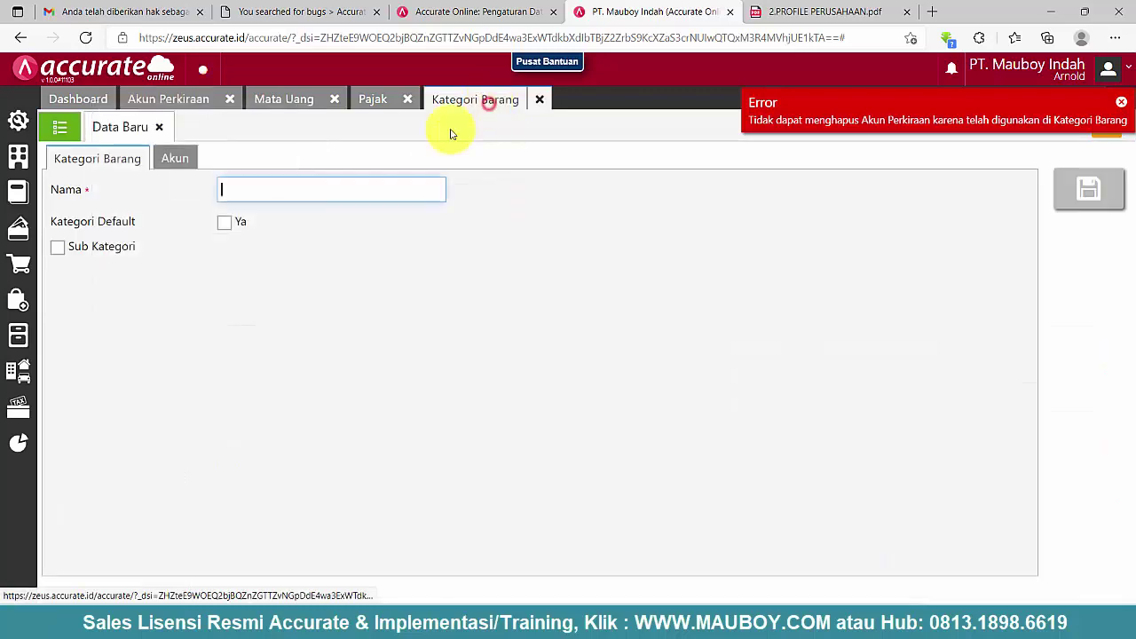
pyautogui.click(162, 129)
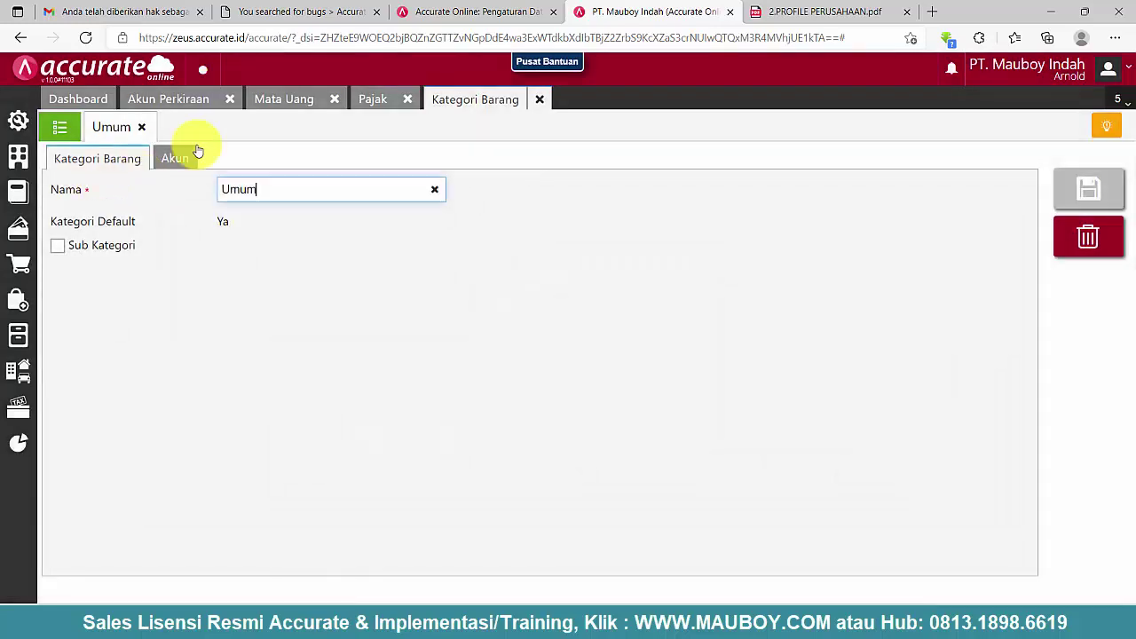
pyautogui.click(173, 155)
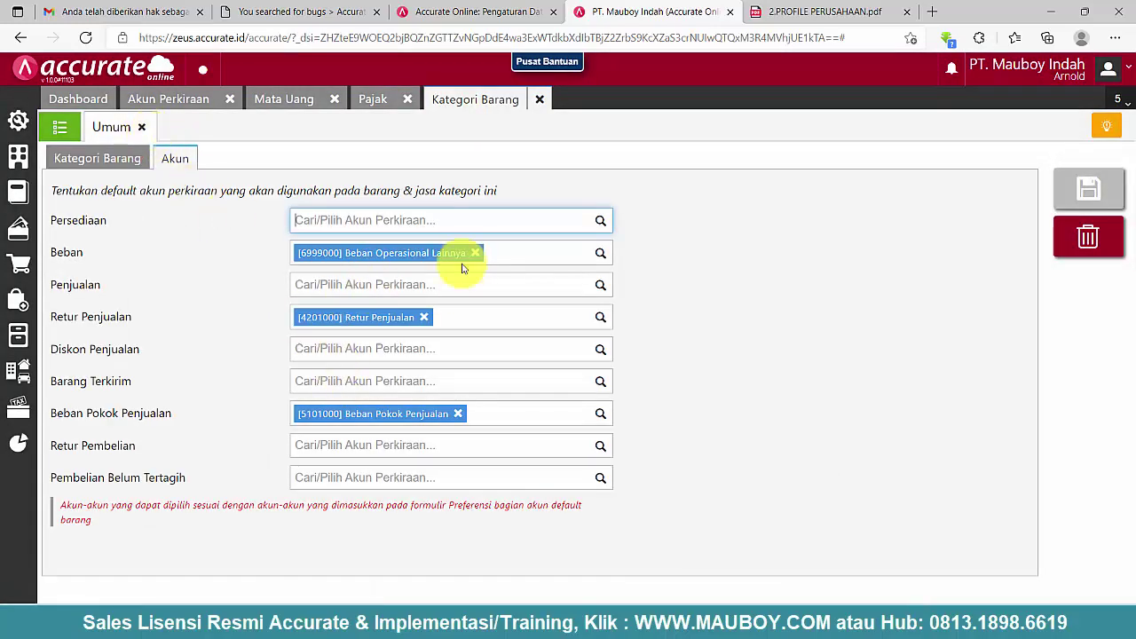
# - Remove the Barang & Jasa default Retur Penjualan, Beban Pokok Penjualan and Beban accounts in Preferensi and save
pyautogui.click(18, 119)
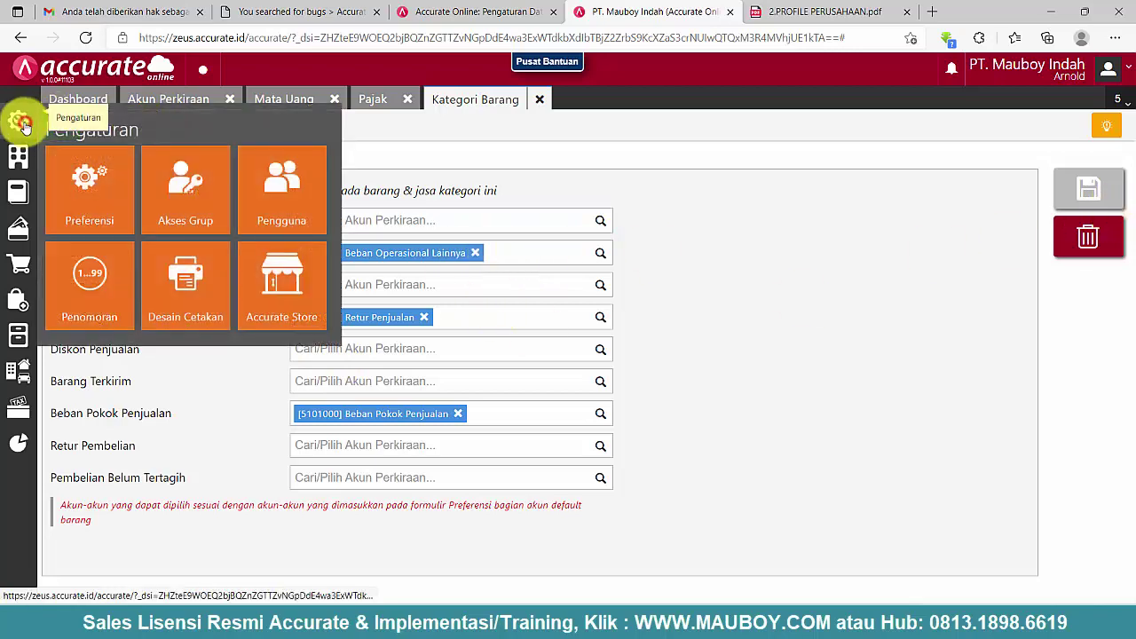
pyautogui.click(98, 199)
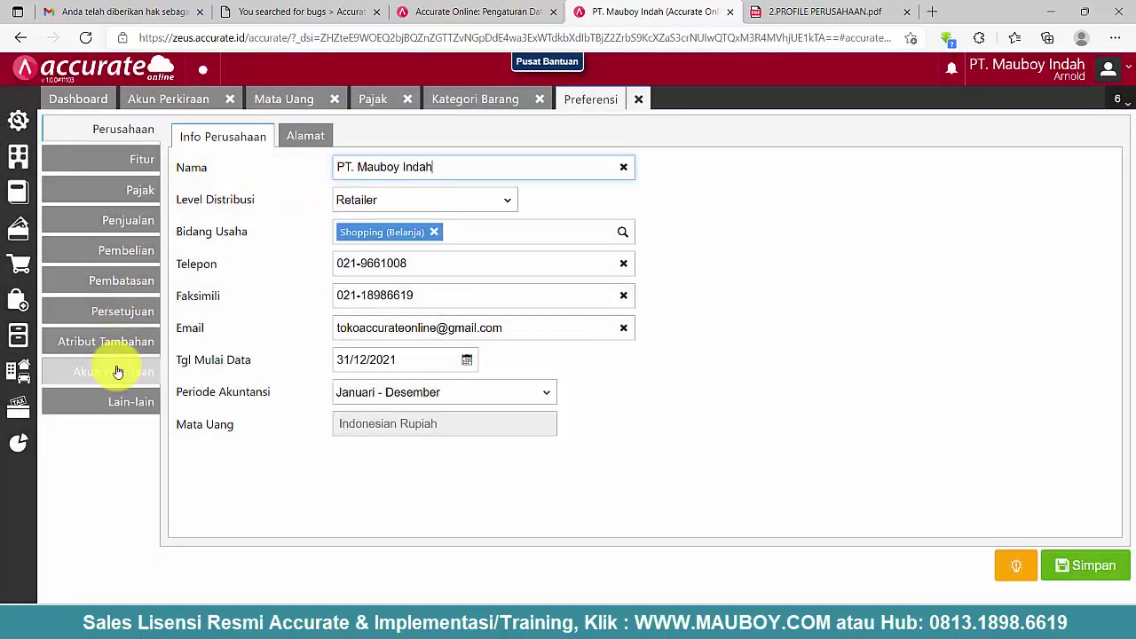
pyautogui.click(116, 380)
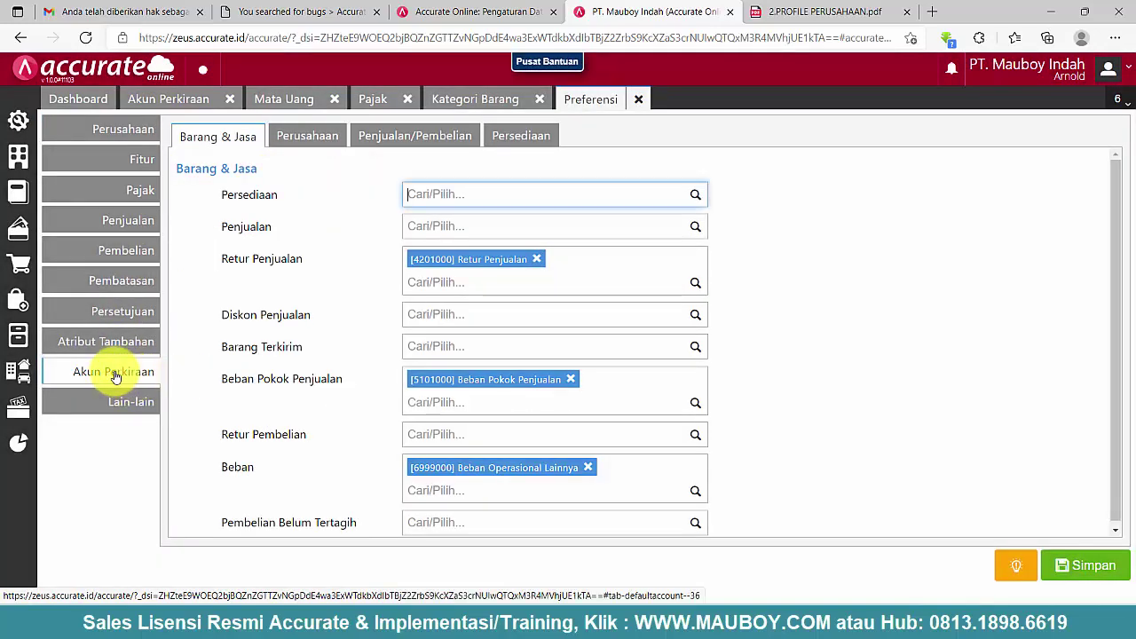
pyautogui.scroll(-2, 507, 286)
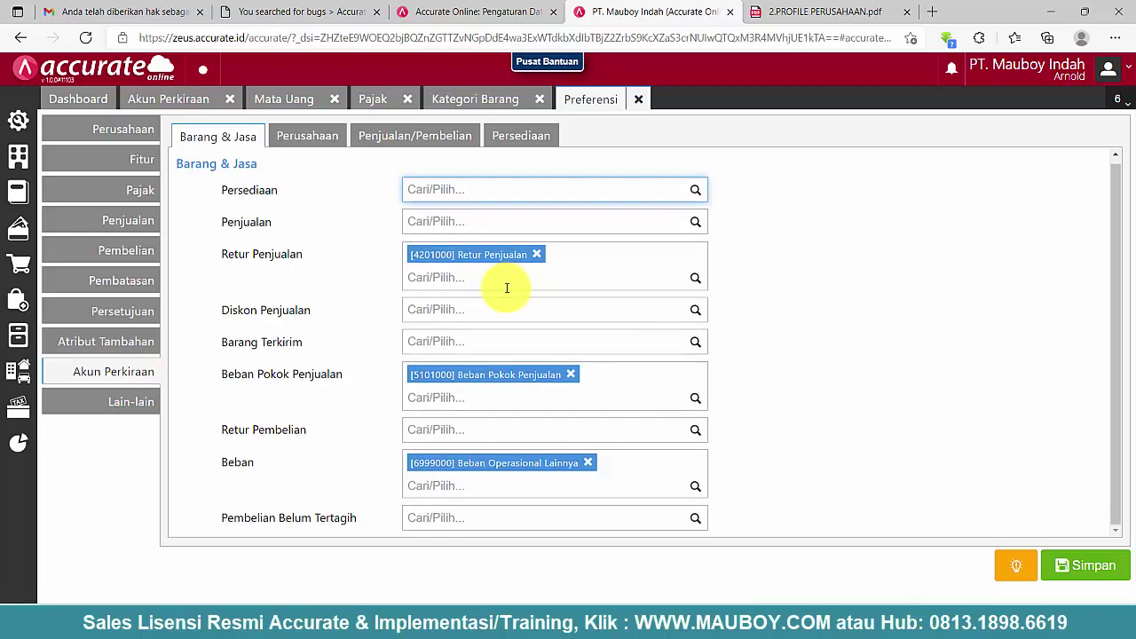
pyautogui.click(520, 136)
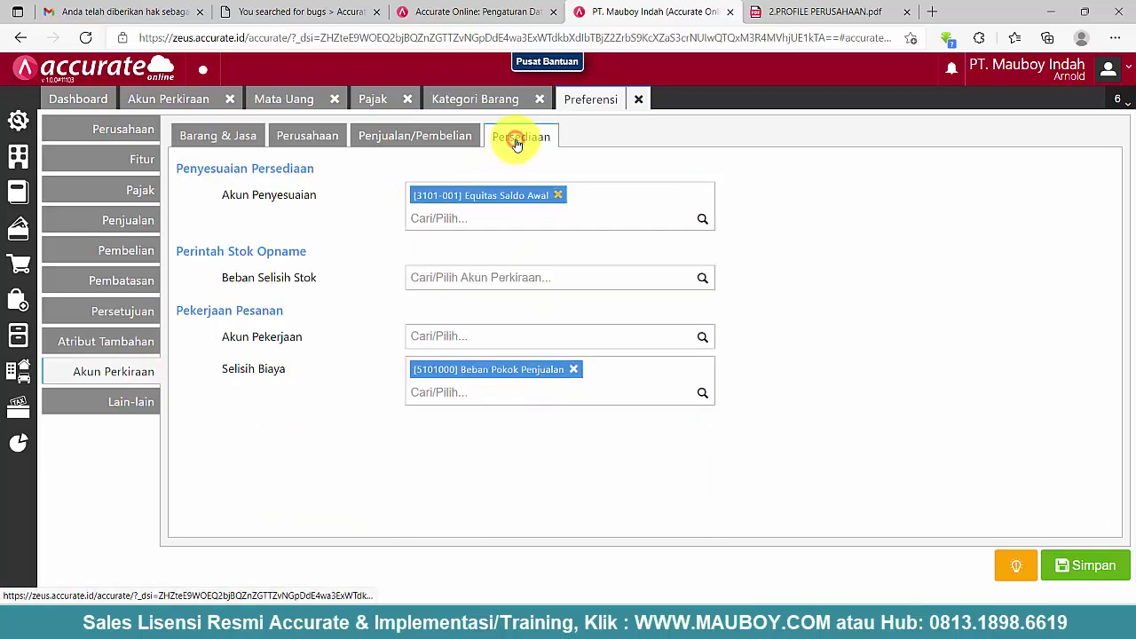
pyautogui.click(228, 142)
pyautogui.click(536, 258)
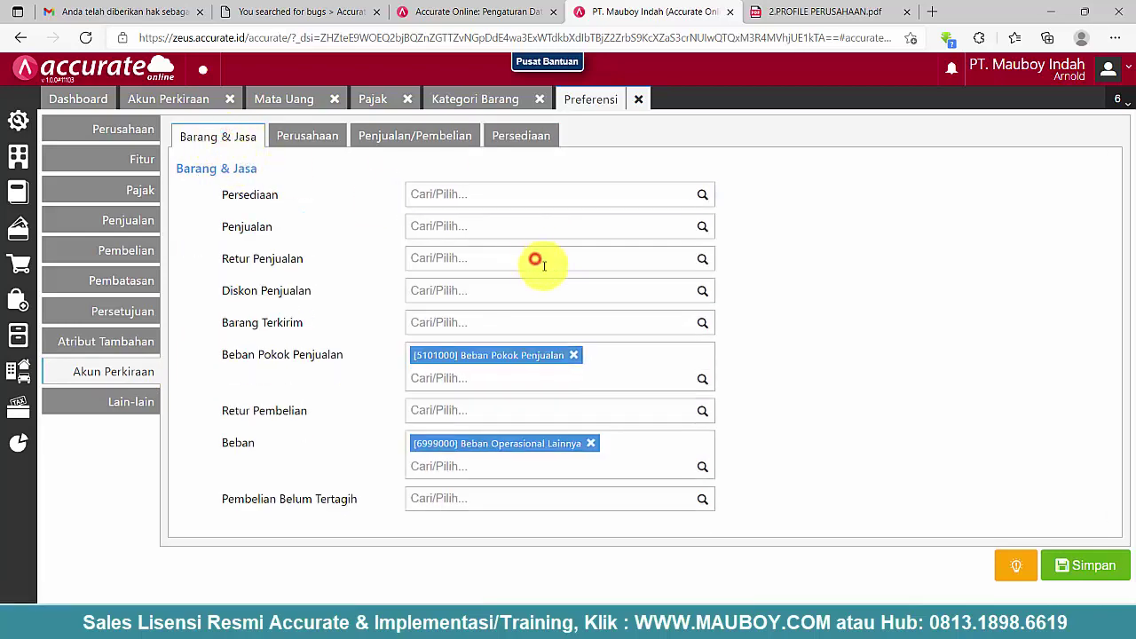
pyautogui.click(572, 356)
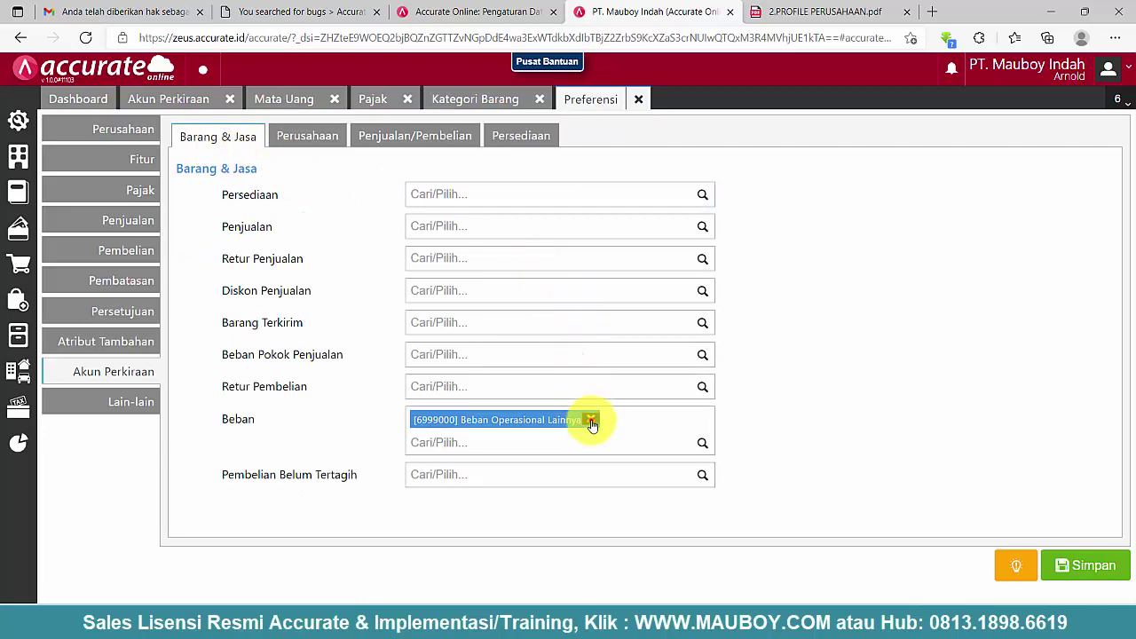
pyautogui.click(591, 421)
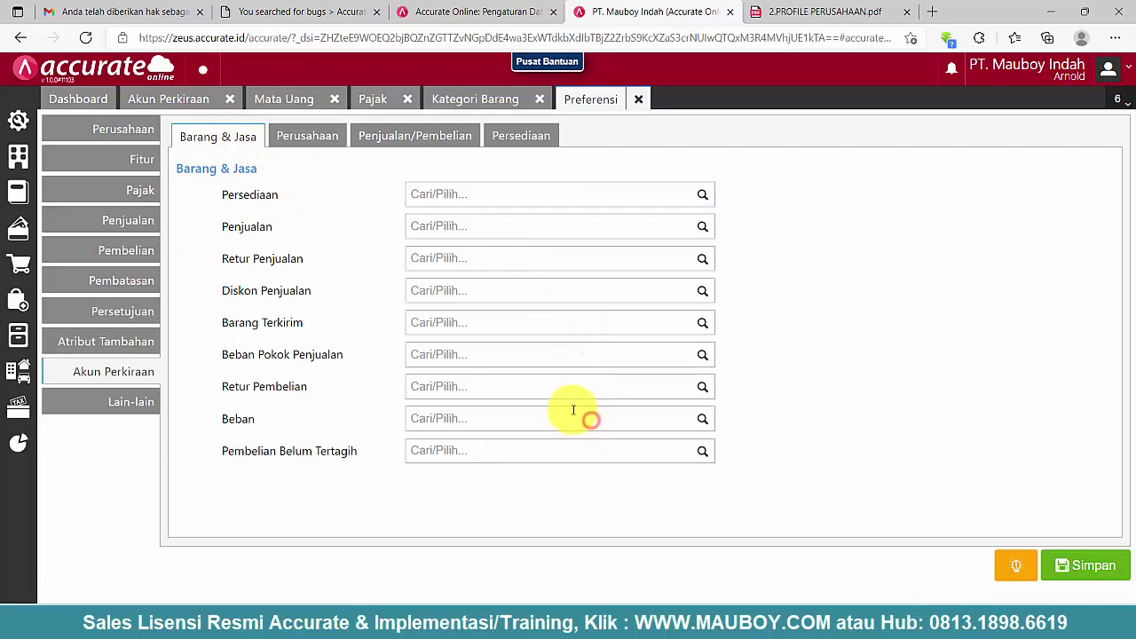
pyautogui.click(1108, 567)
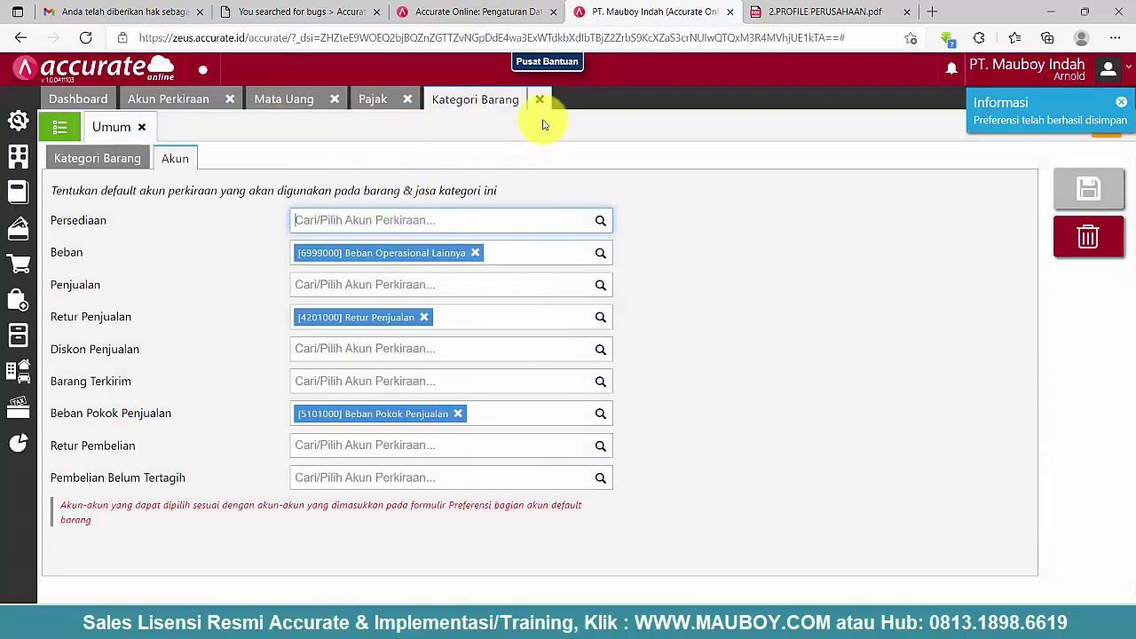
# - Clear the Umum category's Beban, Retur Penjualan and Beban Pokok Penjualan defaults again and save
pyautogui.click(538, 99)
pyautogui.moveTo(16, 335)
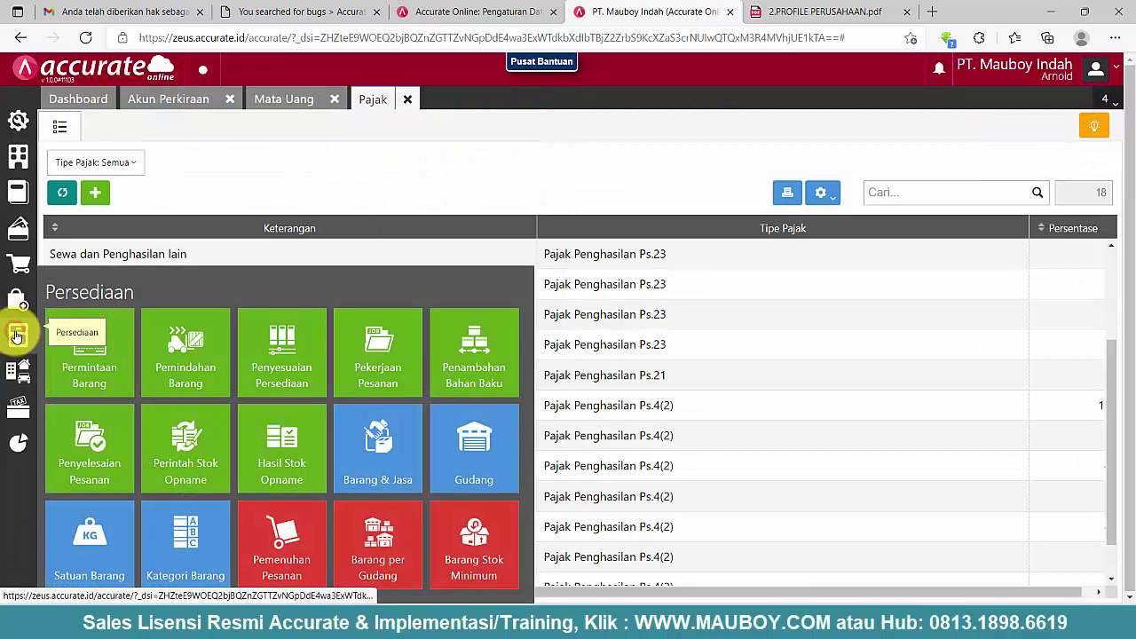
pyautogui.click(208, 564)
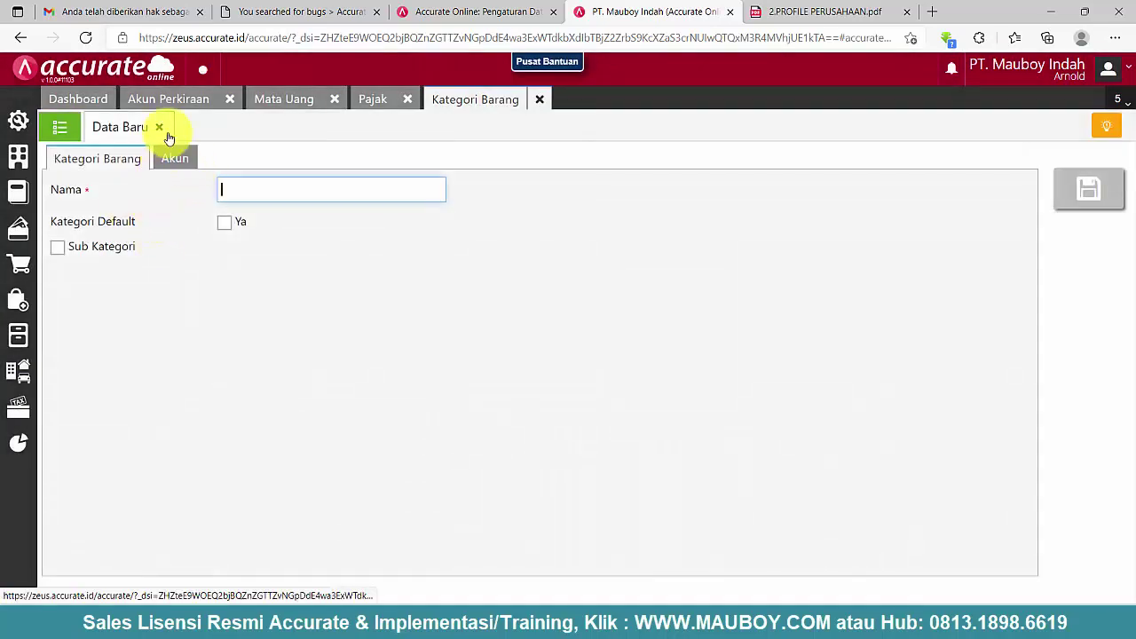
pyautogui.click(159, 126)
pyautogui.click(172, 234)
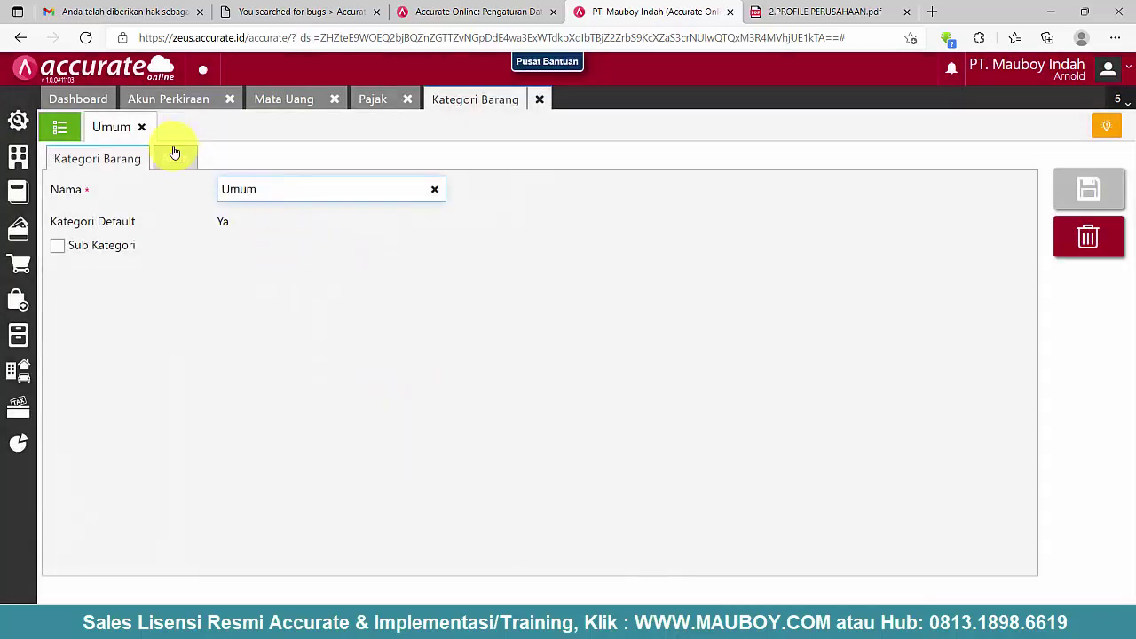
pyautogui.click(175, 156)
pyautogui.click(474, 254)
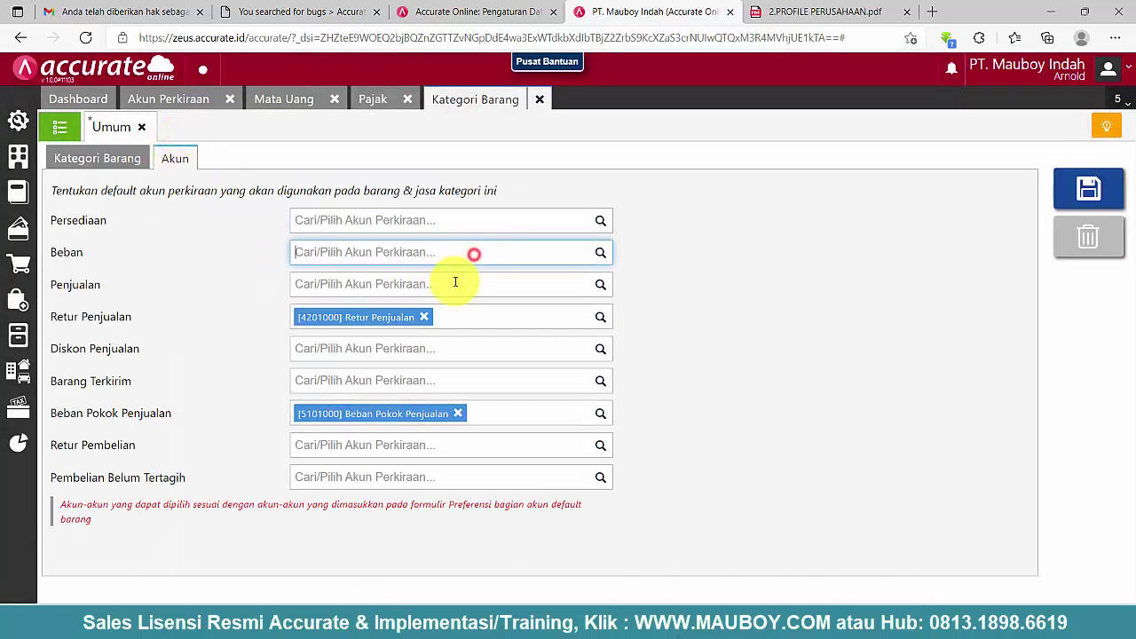
pyautogui.click(423, 318)
pyautogui.click(458, 413)
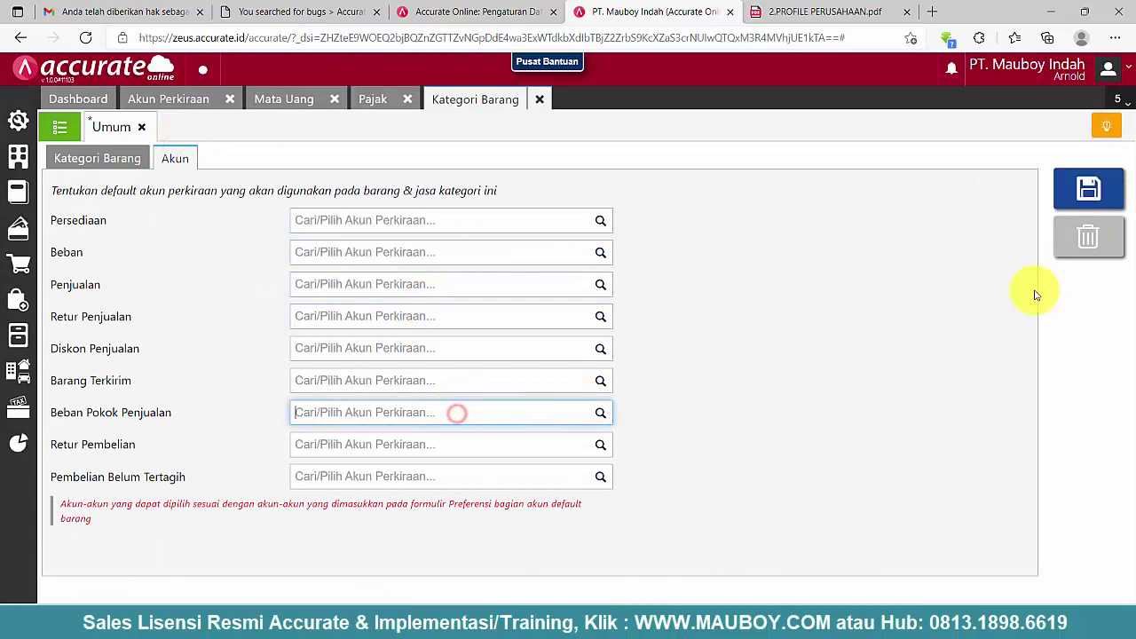
pyautogui.click(1071, 202)
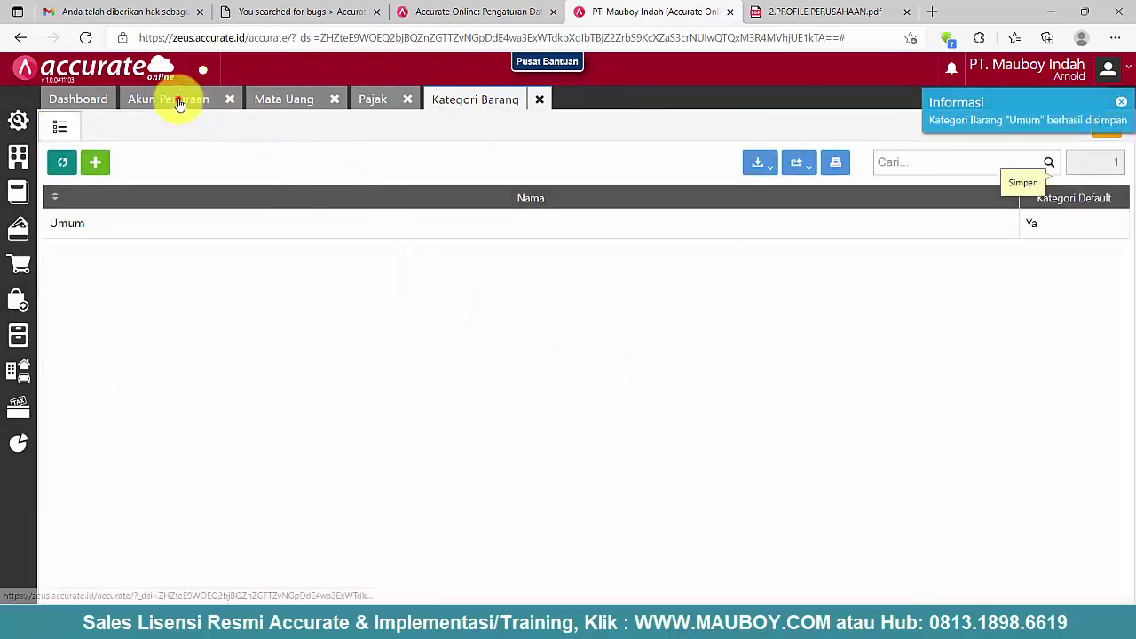
pyautogui.click(178, 103)
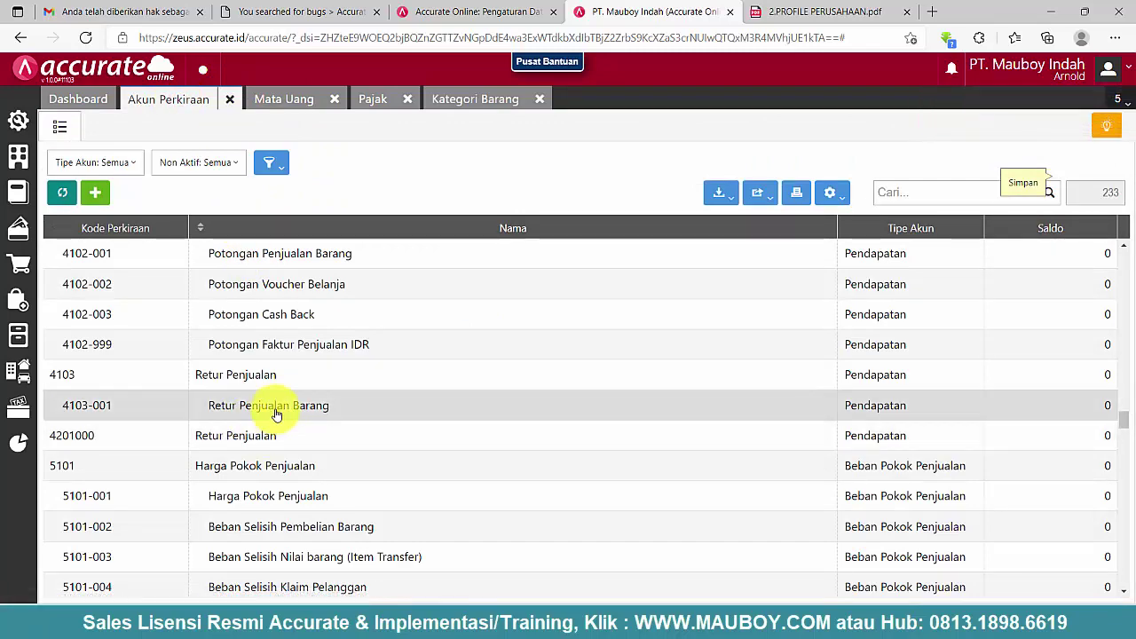
# - Delete accounts 4103-001 Retur Penjualan Barang and 4201000 Retur Penjualan
pyautogui.click(276, 413)
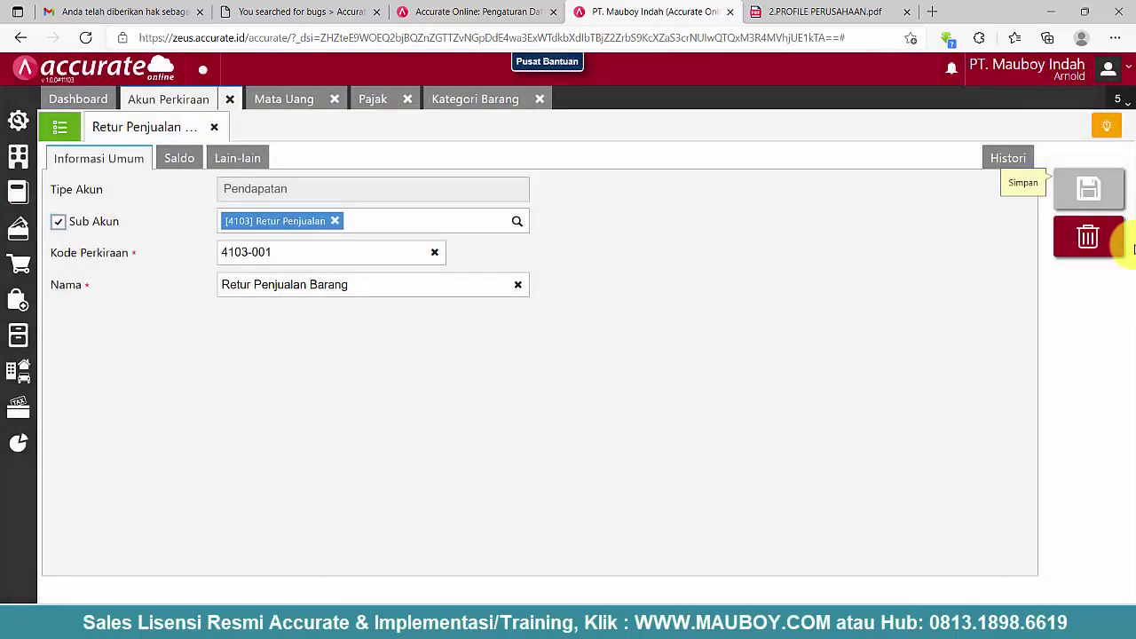
pyautogui.click(1104, 229)
pyautogui.click(745, 361)
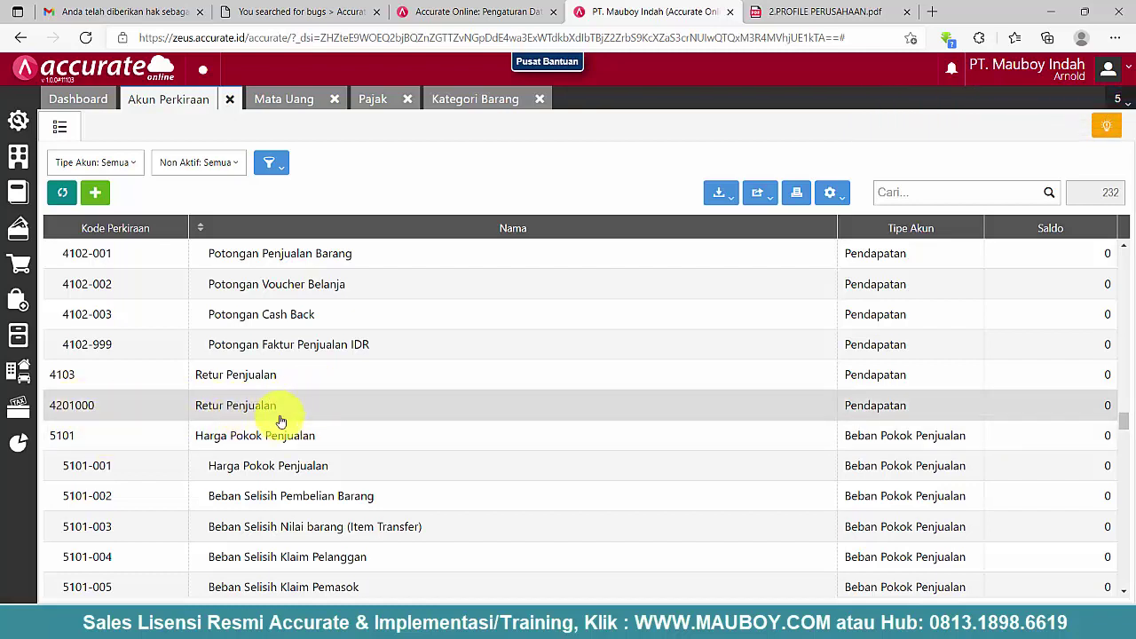
pyautogui.scroll(1, 280, 420)
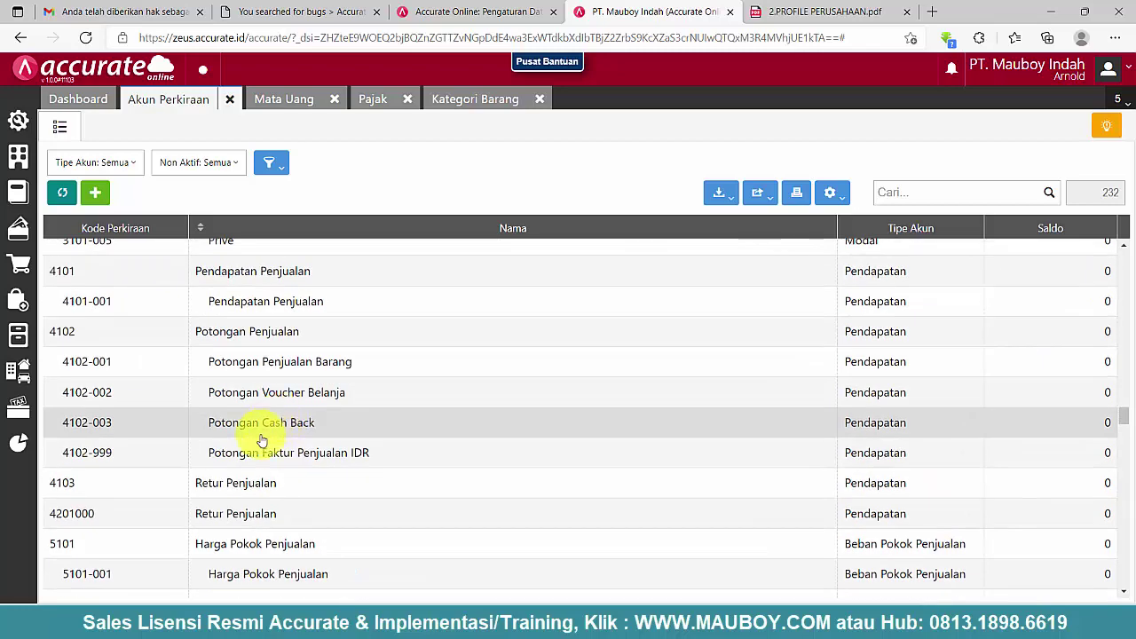
pyautogui.doubleClick(230, 520)
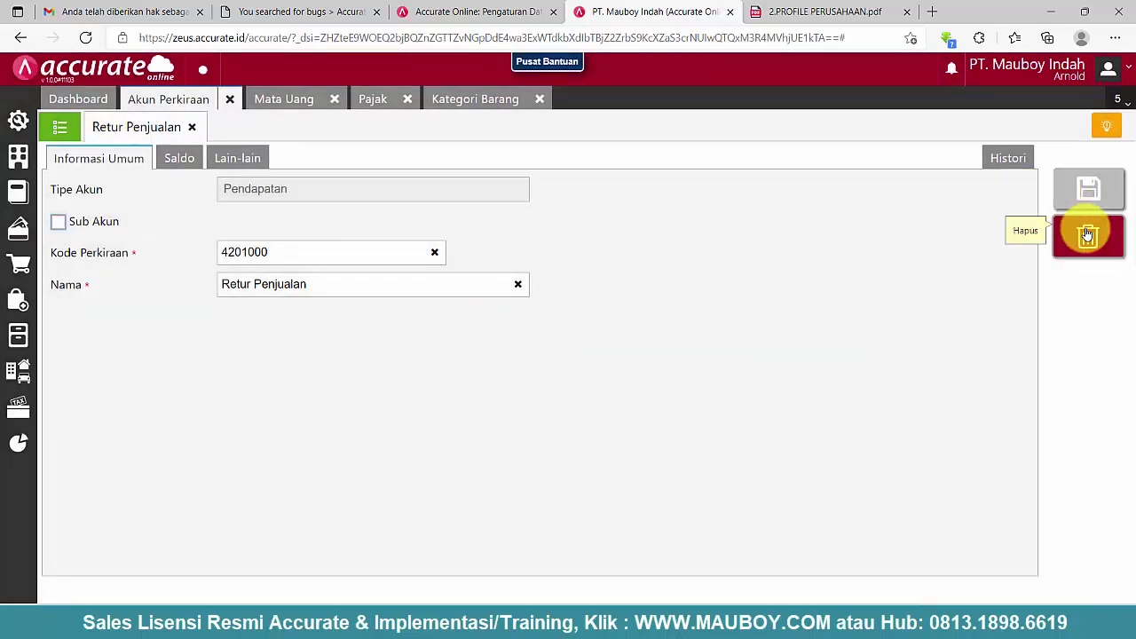
pyautogui.click(1088, 233)
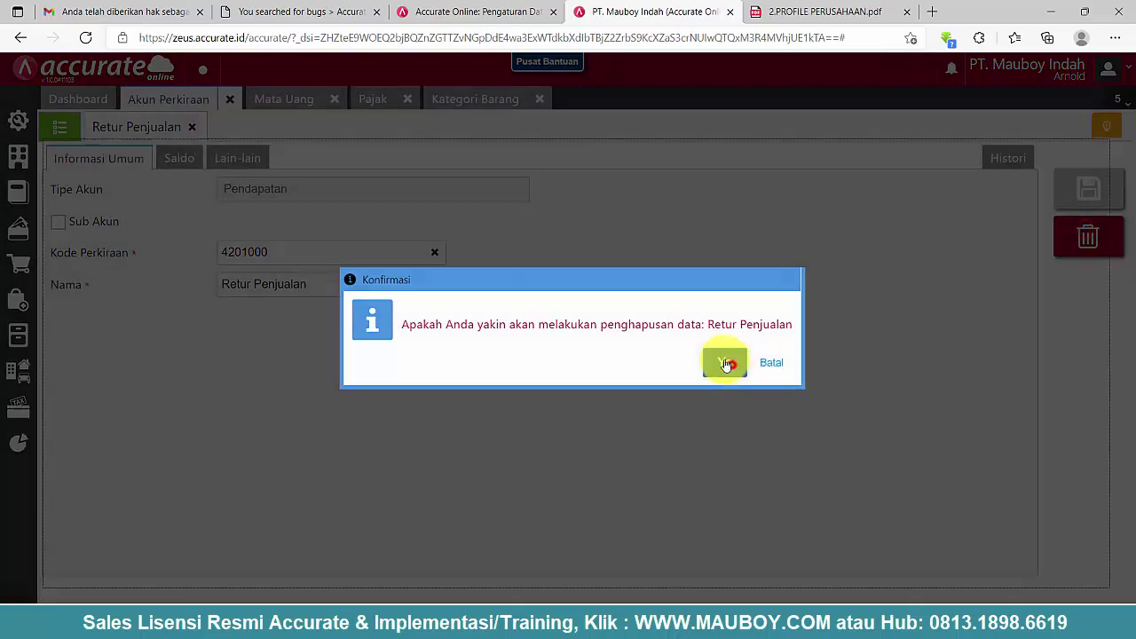
pyautogui.click(731, 362)
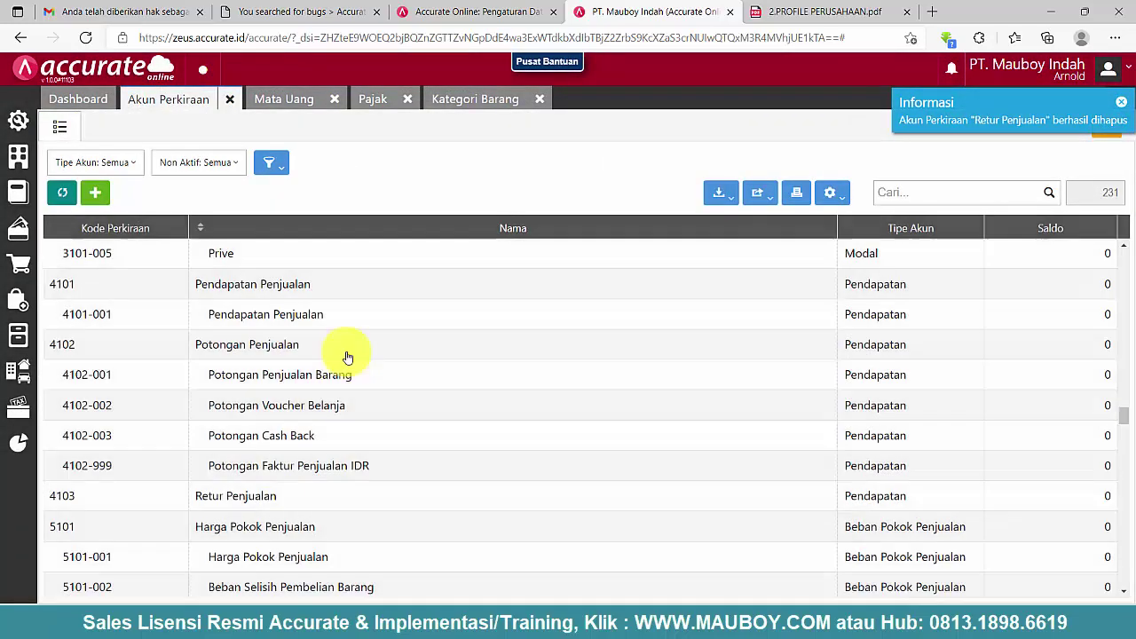
# - Delete account 5101000 Beban Pokok Penjualan
pyautogui.scroll(-2, 329, 444)
pyautogui.scroll(2, 237, 421)
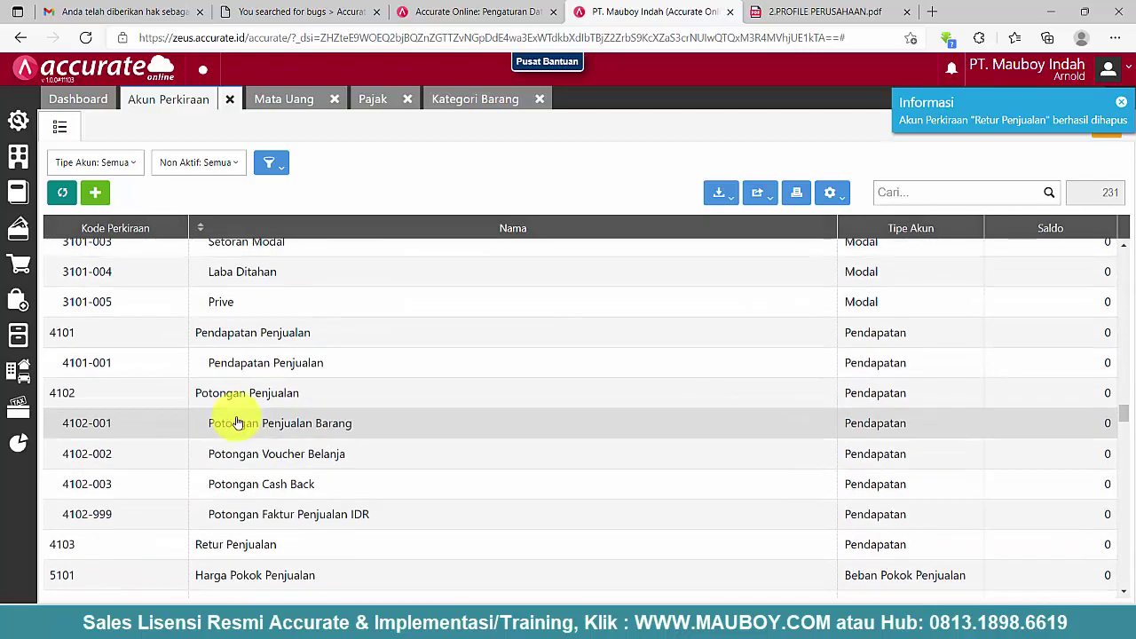
pyautogui.scroll(-2, 233, 419)
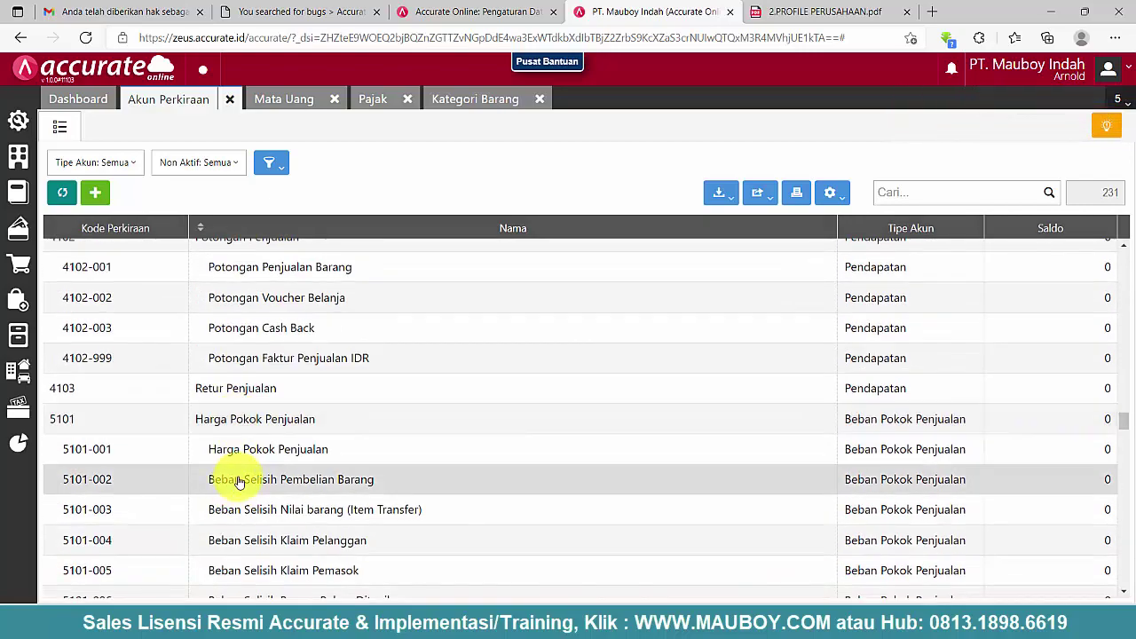
pyautogui.scroll(-2, 237, 478)
pyautogui.scroll(-2, 236, 481)
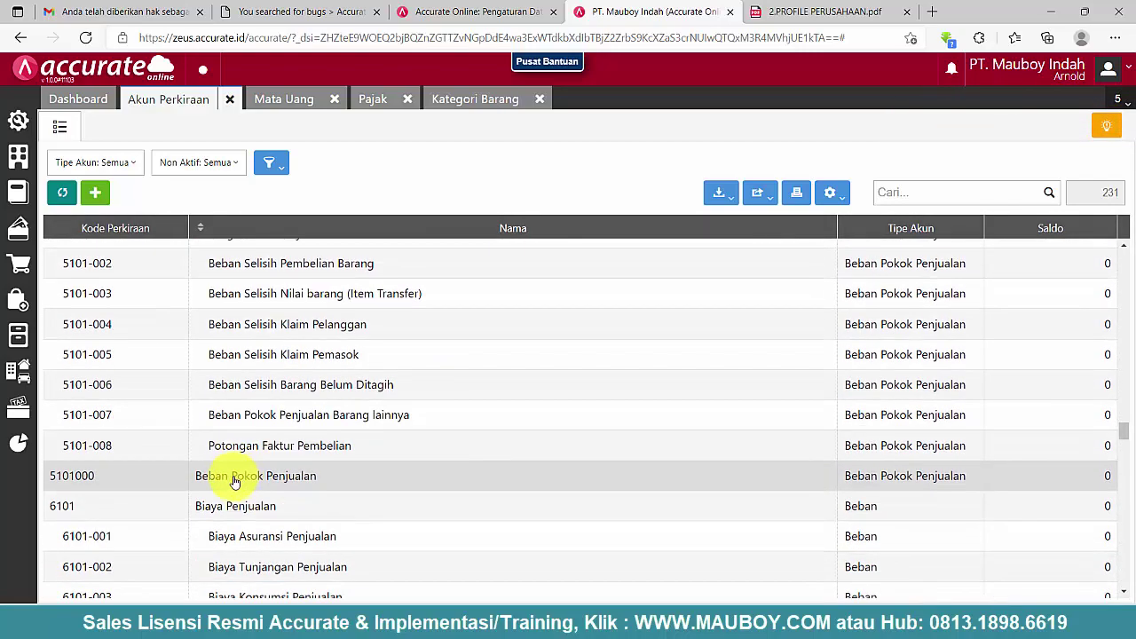
pyautogui.doubleClick(200, 484)
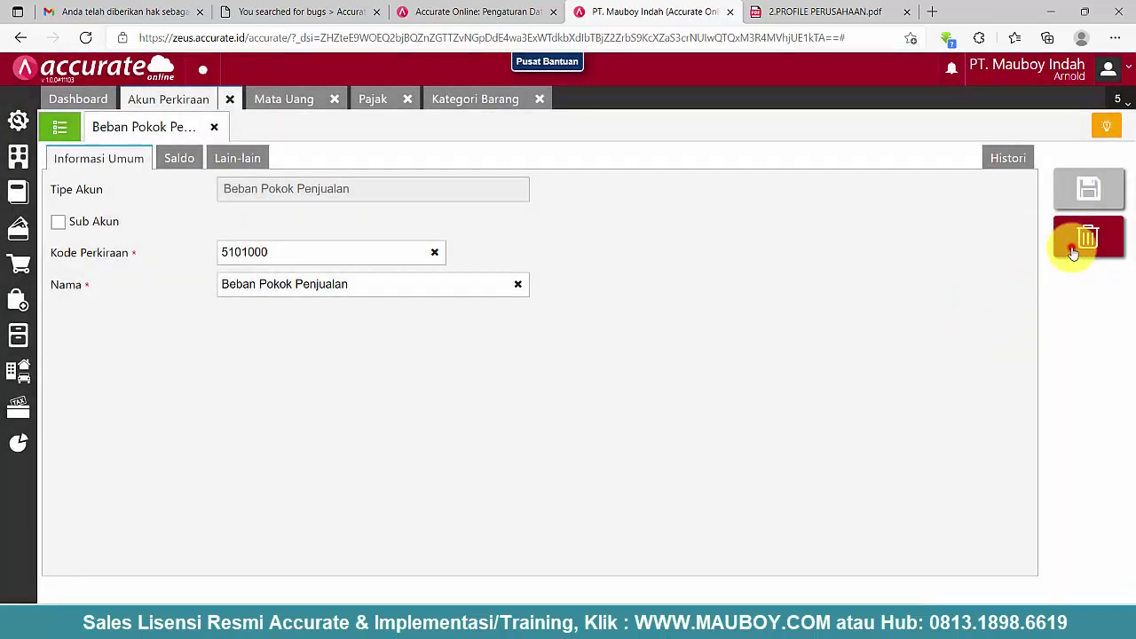
pyautogui.click(1073, 253)
pyautogui.click(748, 363)
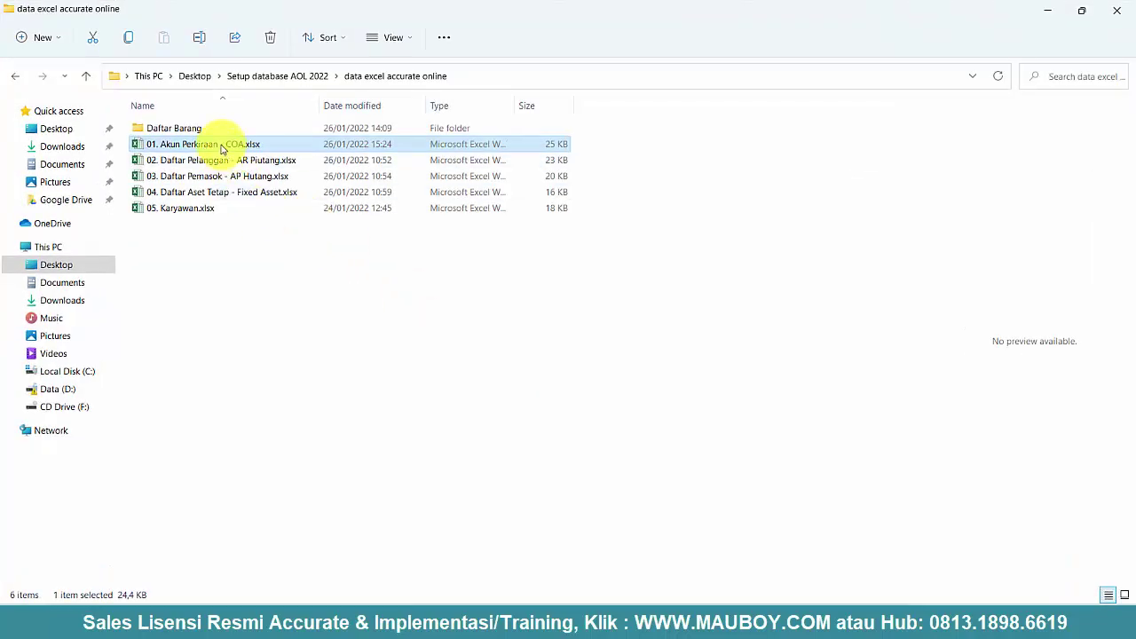
# - Open the workbook 01. Akun Perkiraan - COA.xlsx from the data folder
pyautogui.click(195, 160)
pyautogui.click(193, 193)
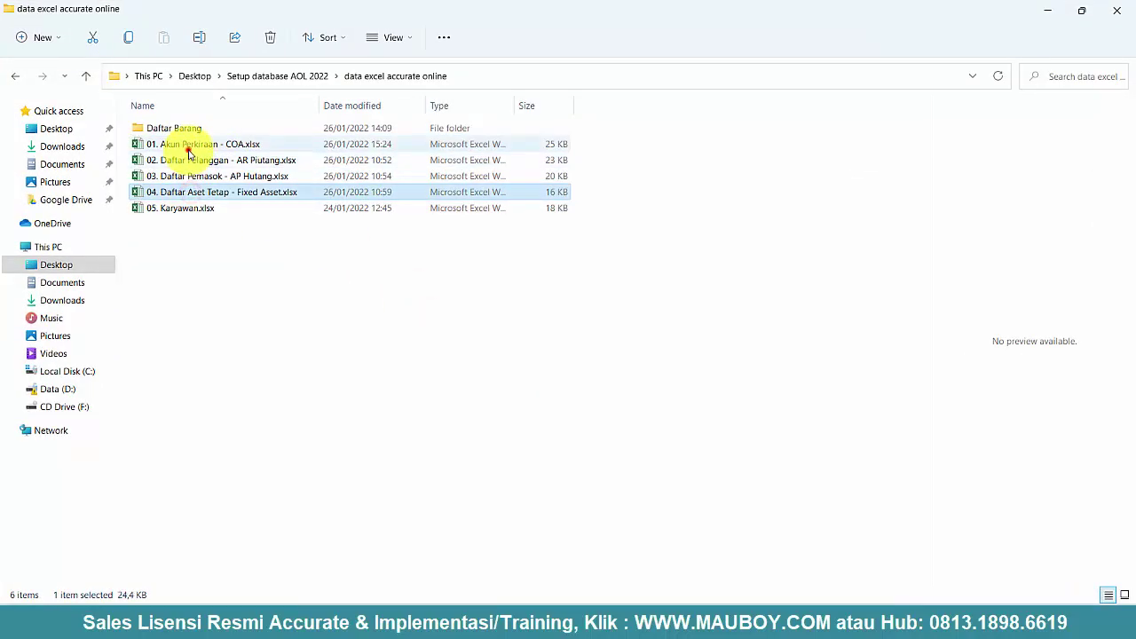
pyautogui.click(194, 148)
pyautogui.doubleClick(195, 149)
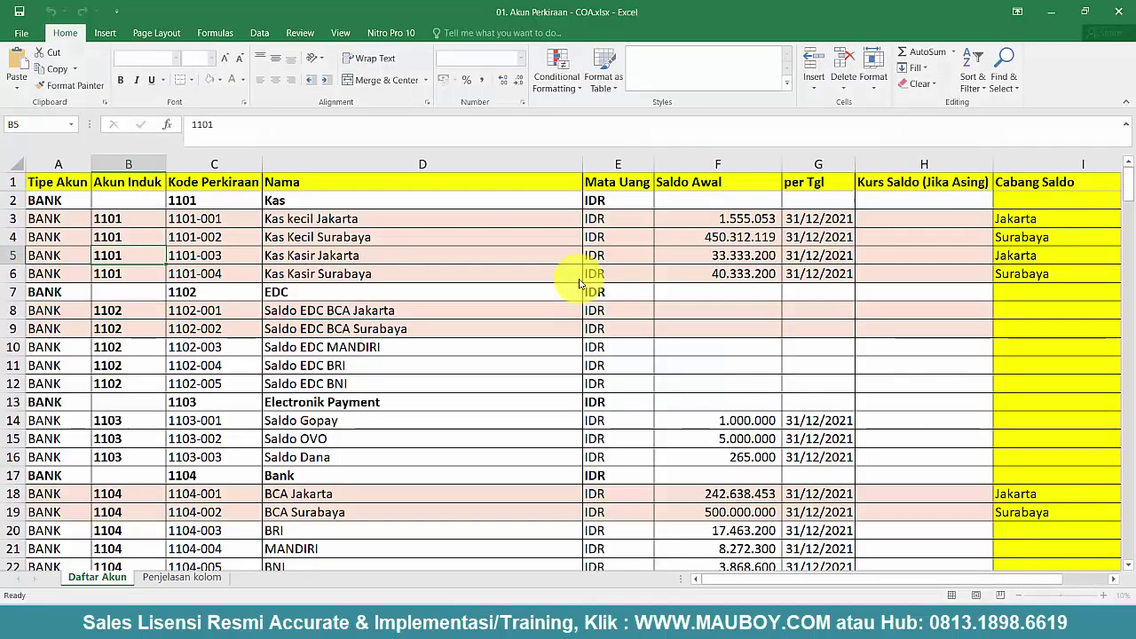
# - Scroll the COA sheet to the Retur Penjualan Barang rows 118–119 and select them
pyautogui.click(440, 371)
pyautogui.scroll(-20, 440, 371)
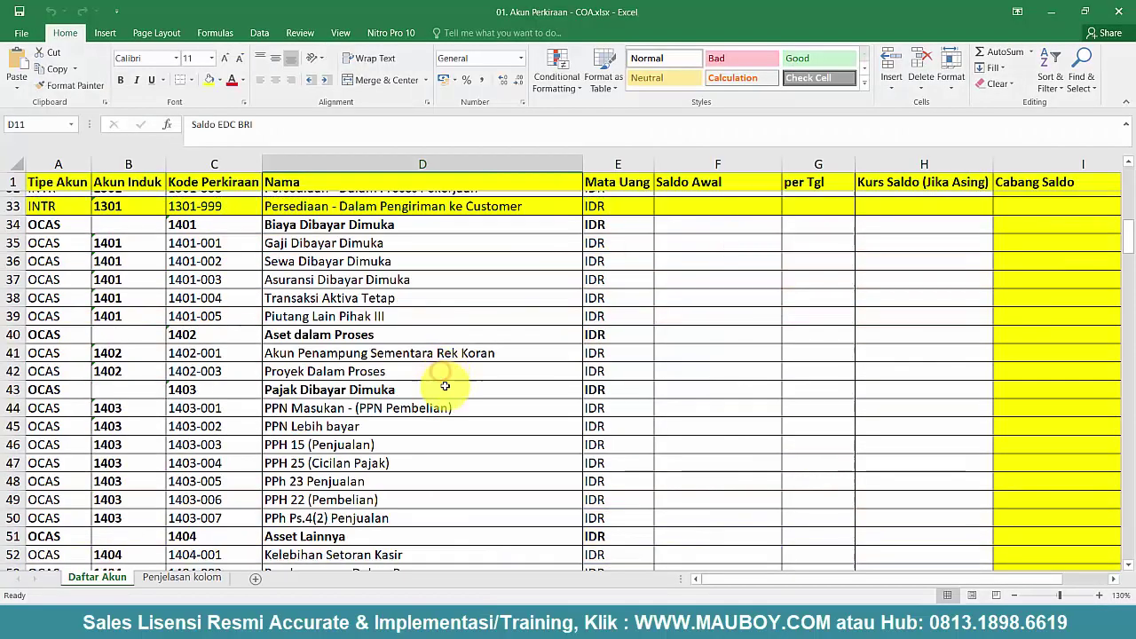
pyautogui.scroll(-4, 445, 385)
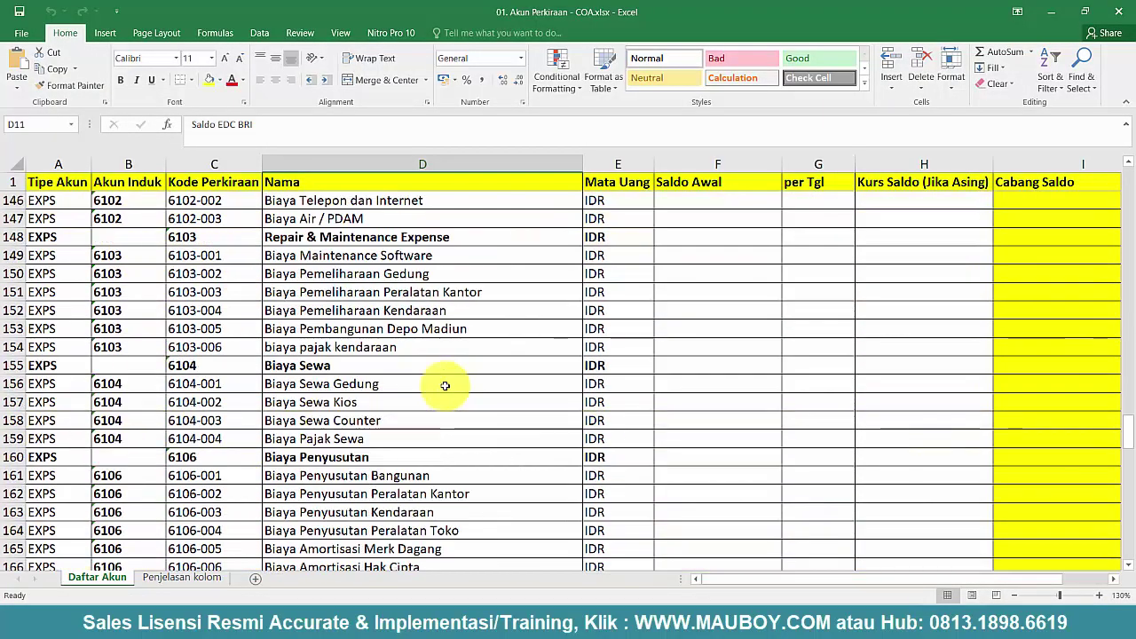
pyautogui.scroll(20, 445, 385)
pyautogui.scroll(5, 444, 385)
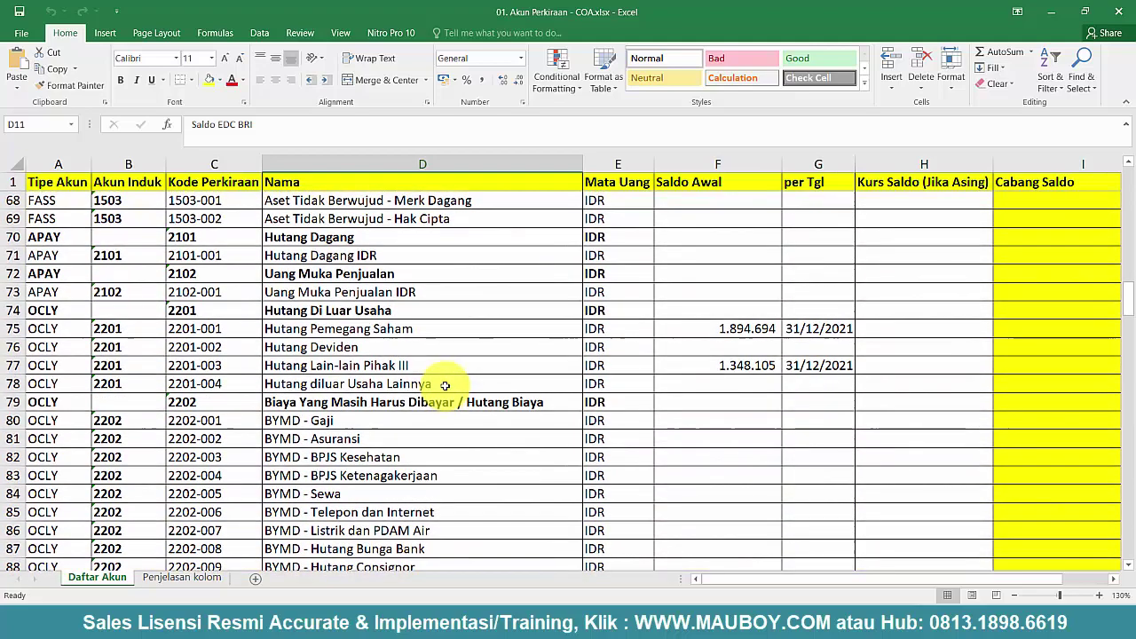
pyautogui.scroll(-14, 445, 385)
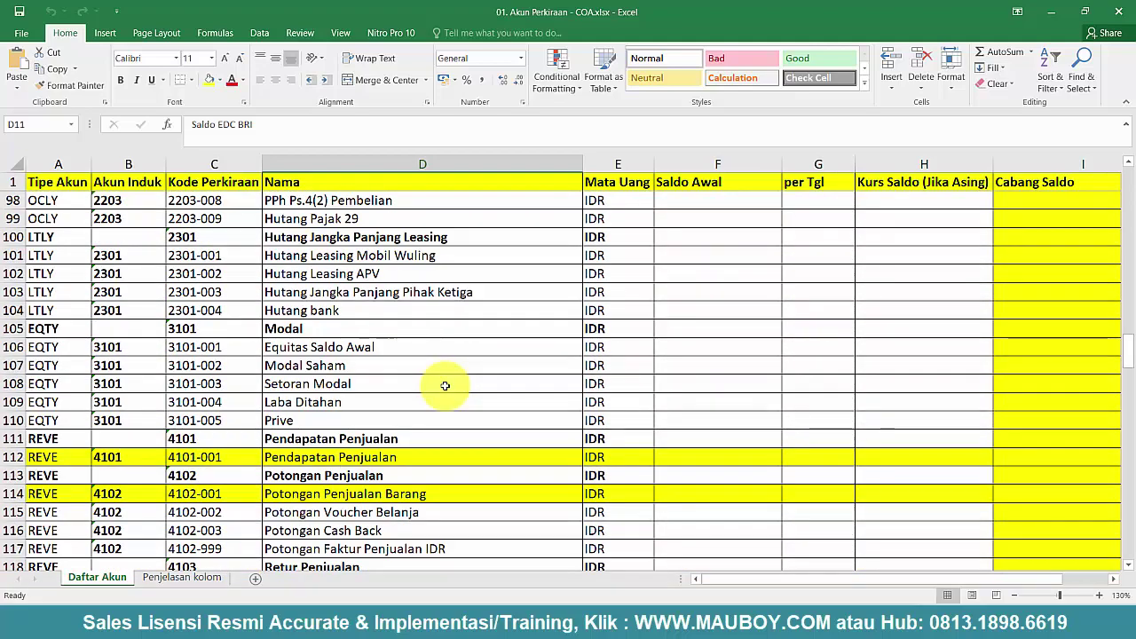
pyautogui.scroll(-2, 411, 377)
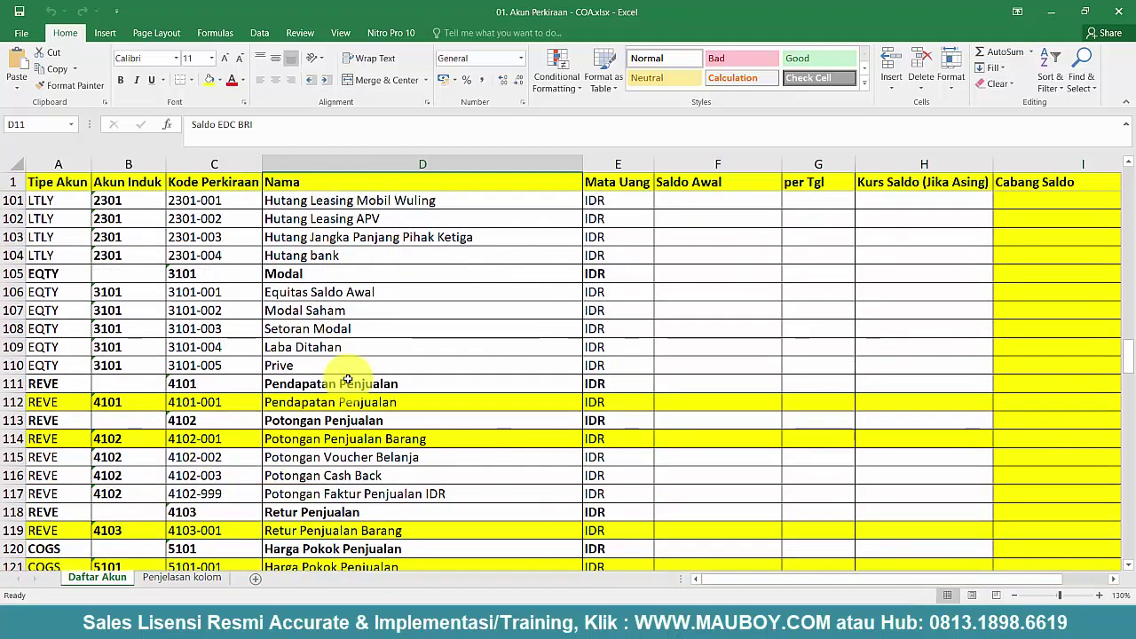
pyautogui.scroll(-1, 347, 380)
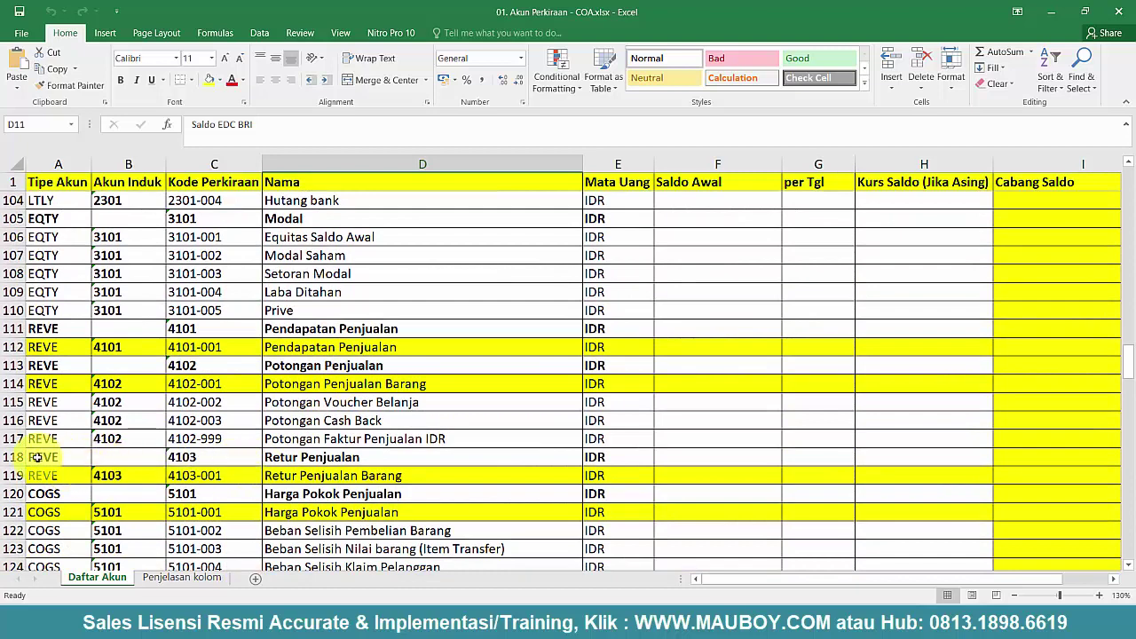
pyautogui.moveTo(14, 454); pyautogui.dragTo(13, 476)
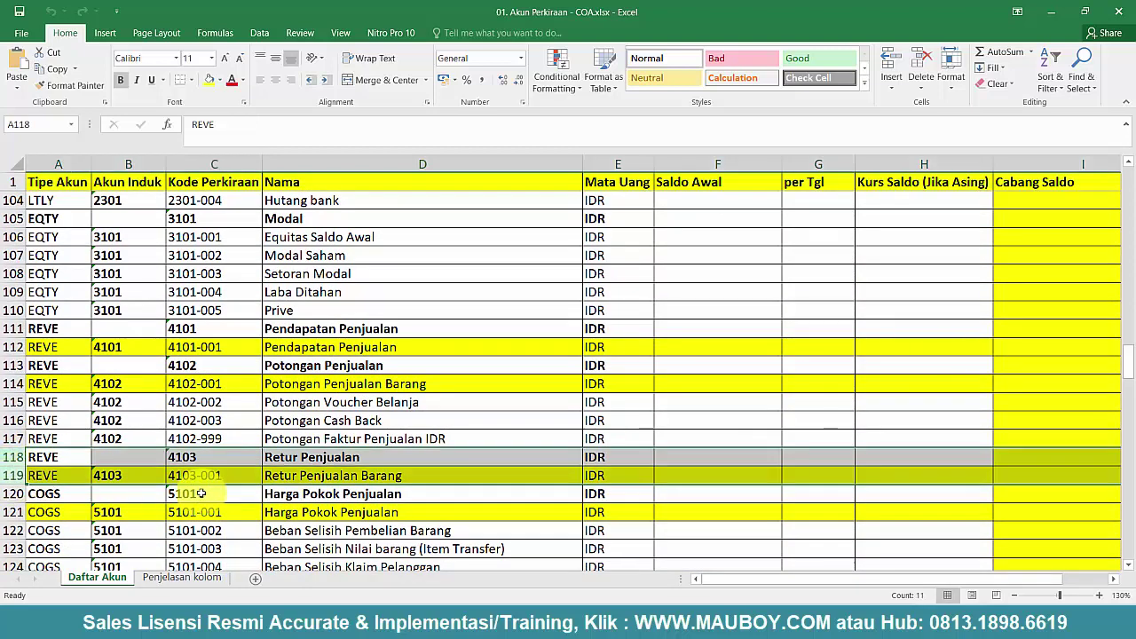
# - Copy code 4103-001 from cell C119 and return to the Accurate Online account list
pyautogui.doubleClick(224, 475)
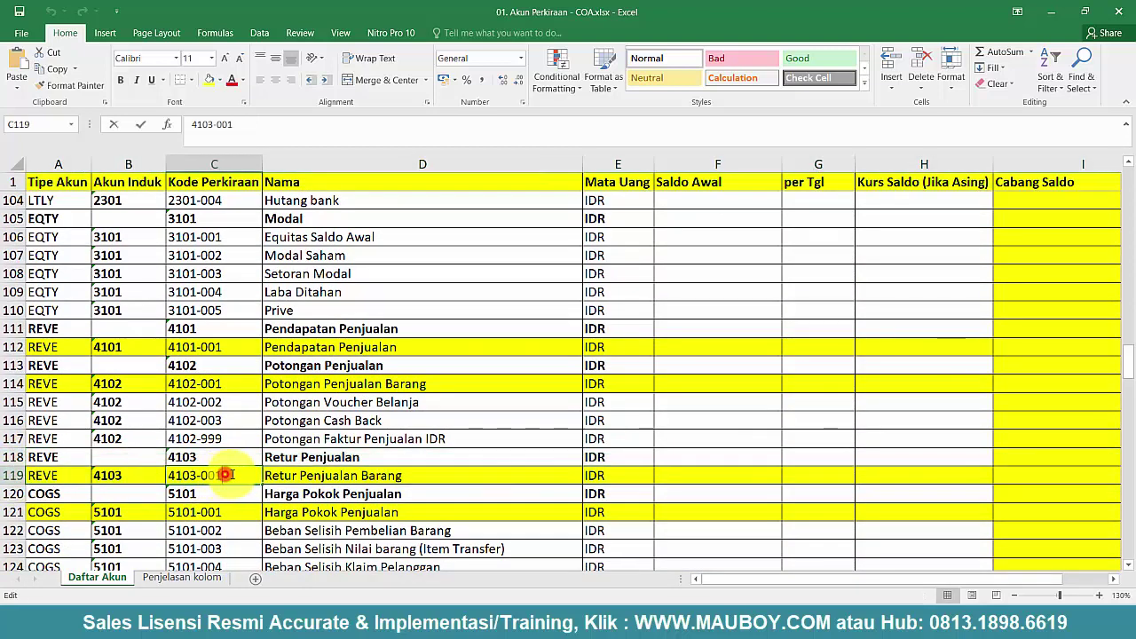
pyautogui.rightClick(178, 473)
pyautogui.click(216, 365)
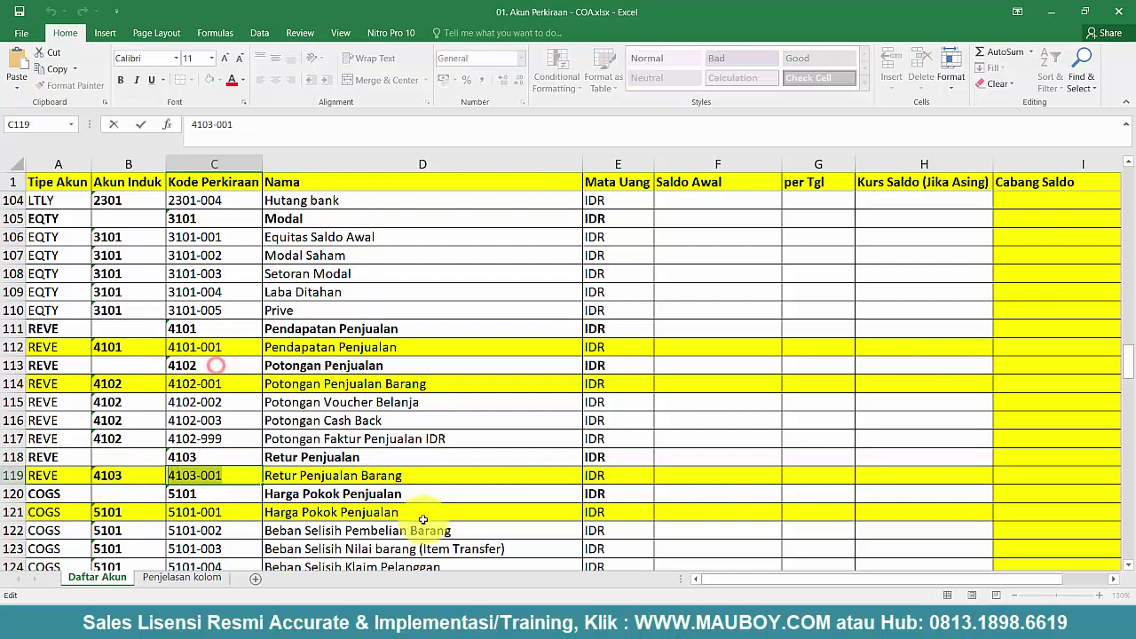
pyautogui.click(338, 478)
pyautogui.click(219, 457)
pyautogui.moveTo(8, 457); pyautogui.dragTo(33, 493)
pyautogui.click(622, 608)
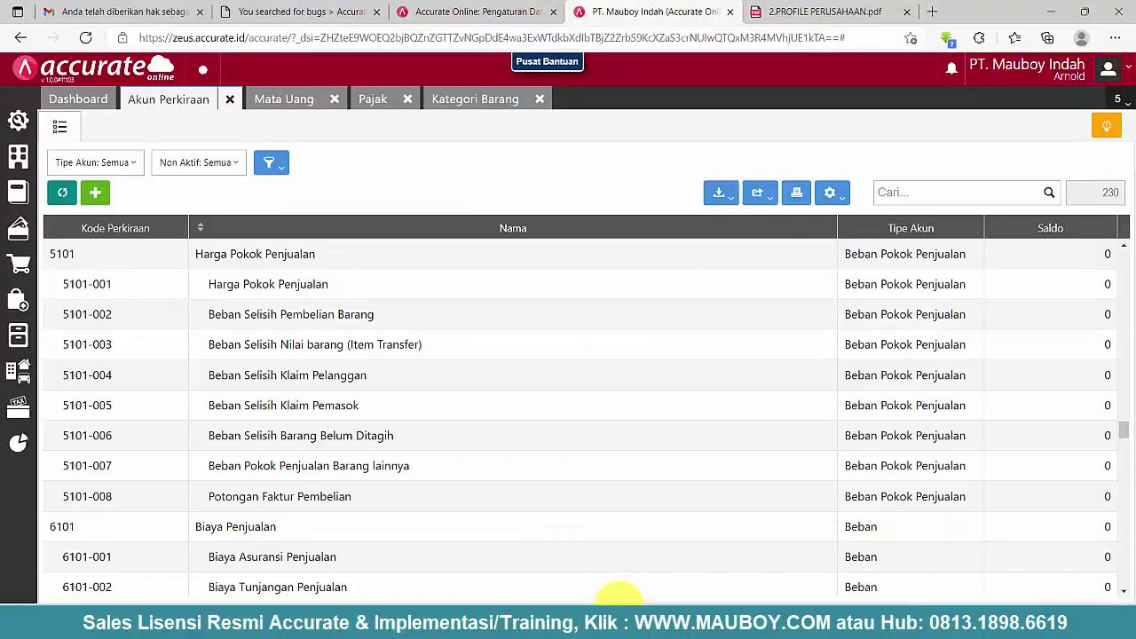
# - Filter the chart of accounts to show only Pendapatan accounts
pyautogui.click(110, 165)
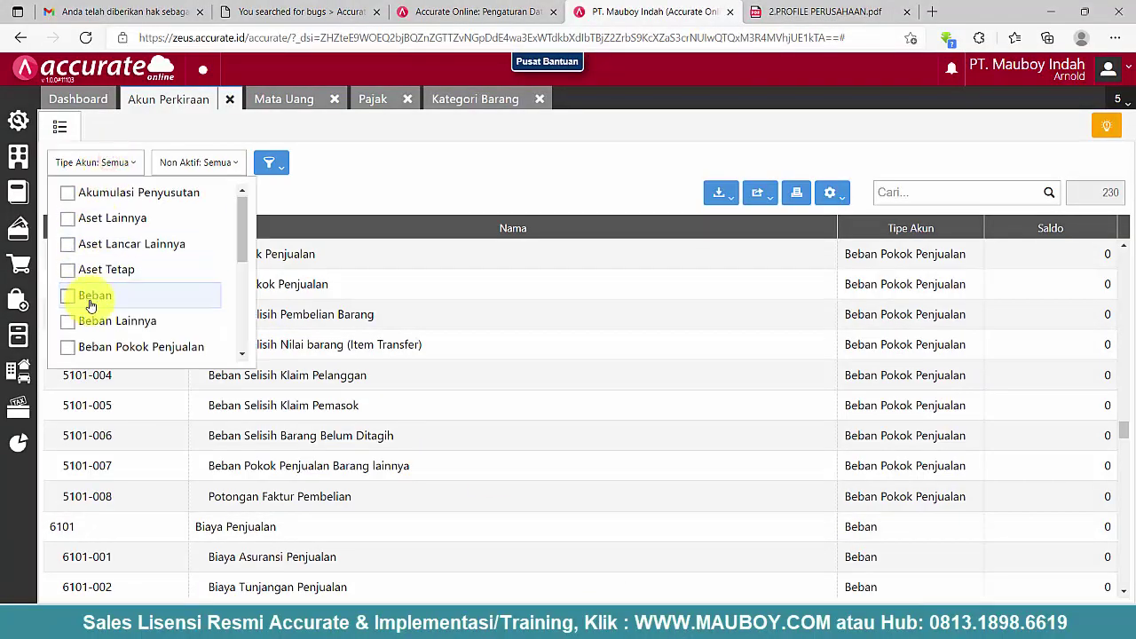
pyautogui.scroll(-3, 89, 293)
pyautogui.scroll(-2, 89, 329)
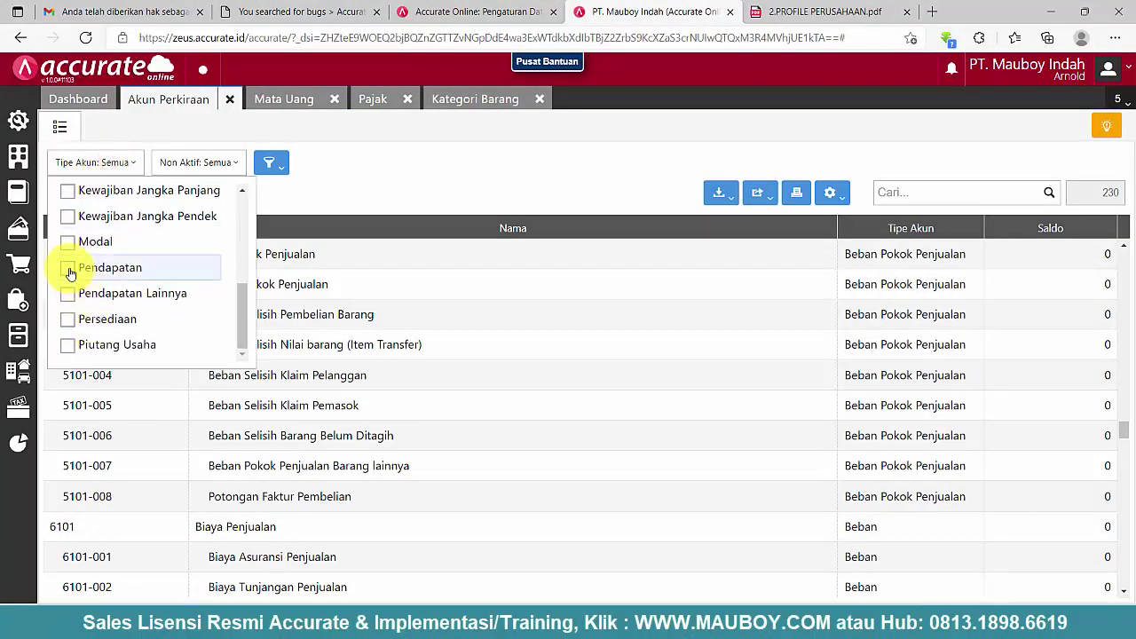
pyautogui.click(69, 267)
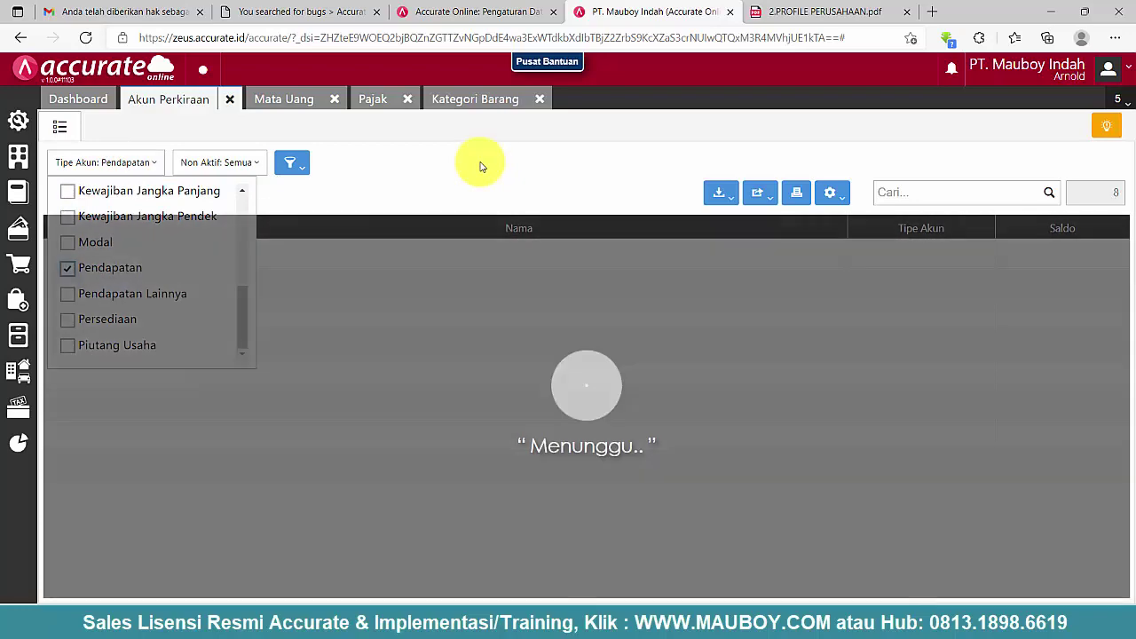
pyautogui.click(480, 166)
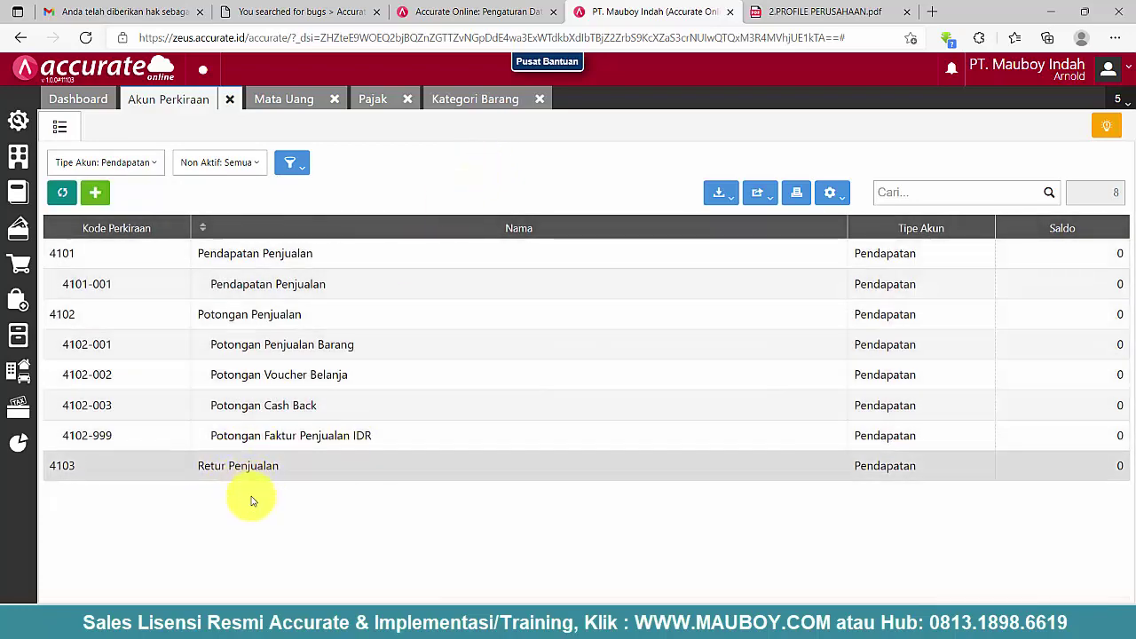
# - Start a new Pendapatan sub-account under 4103 Retur Penjualan, code 4103-001, named Retur Penjualan
pyautogui.click(95, 194)
pyautogui.click(287, 191)
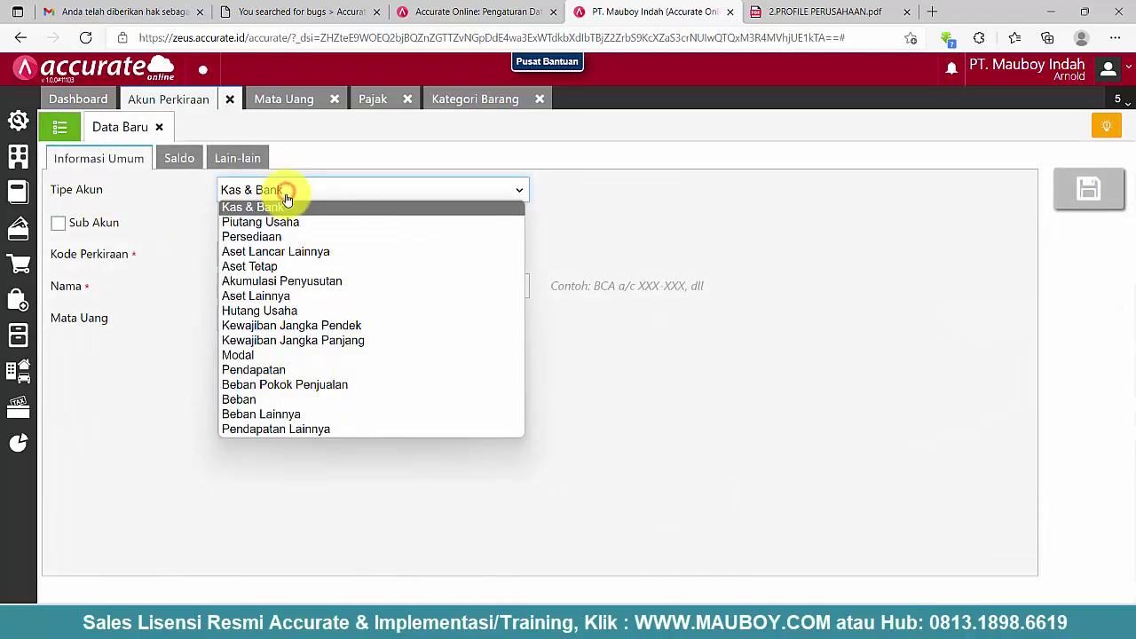
pyautogui.click(275, 372)
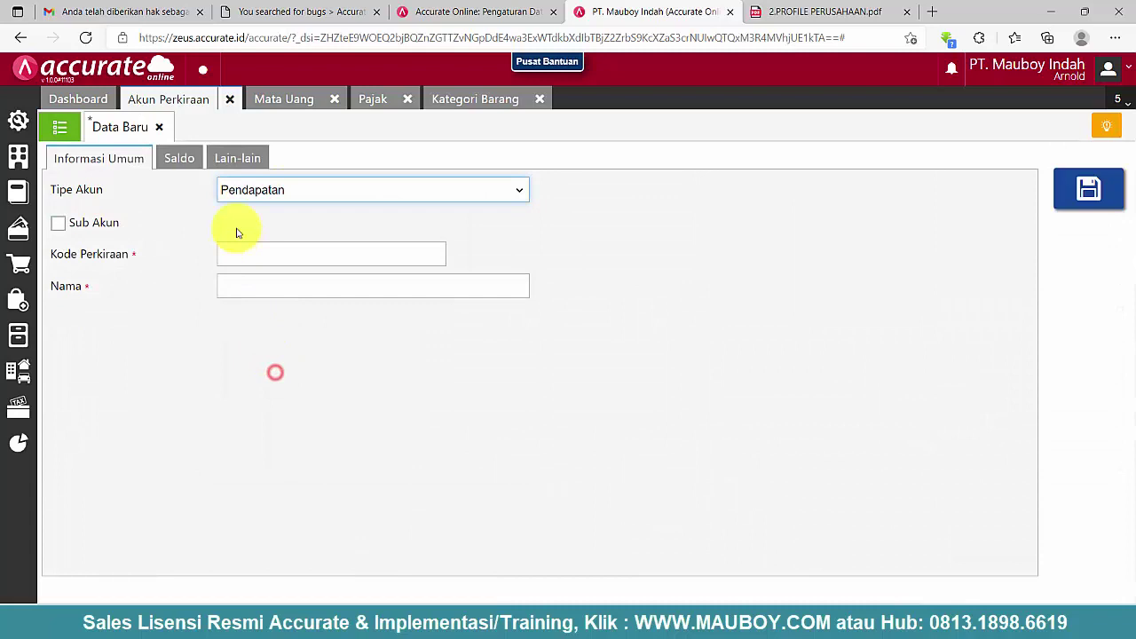
pyautogui.click(100, 224)
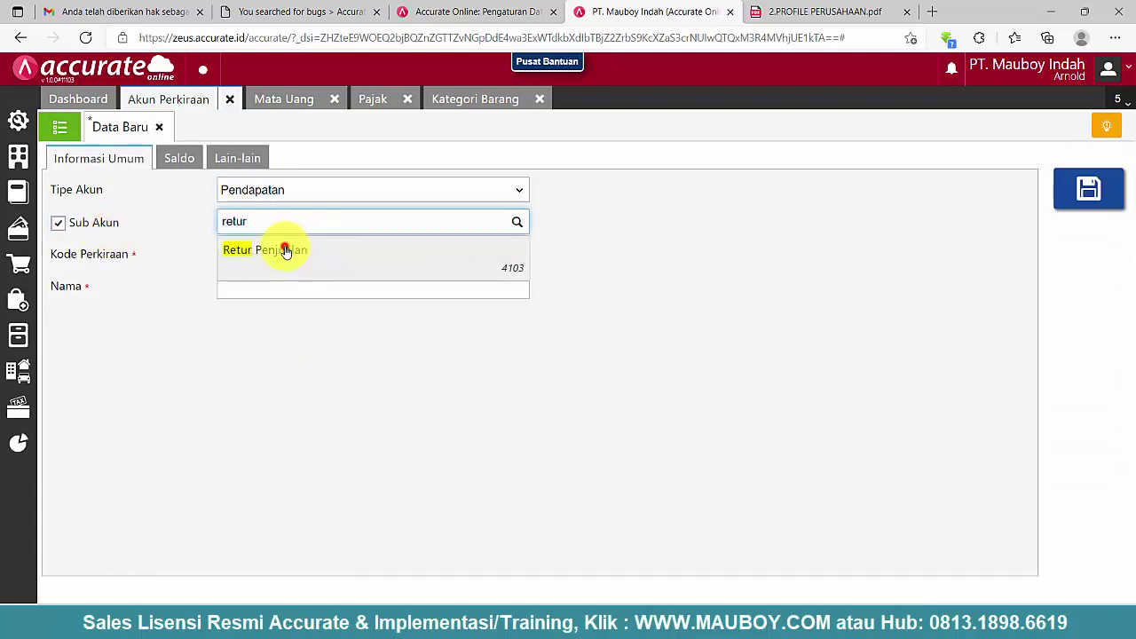
pyautogui.click(277, 250)
pyautogui.click(251, 257)
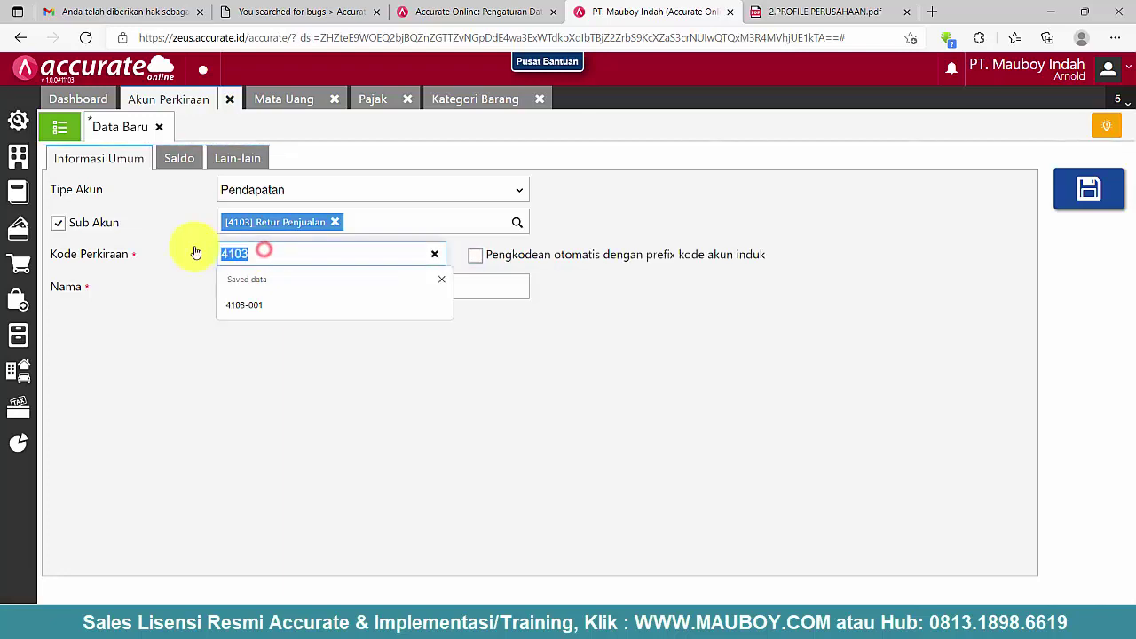
pyautogui.click(246, 302)
pyautogui.click(322, 287)
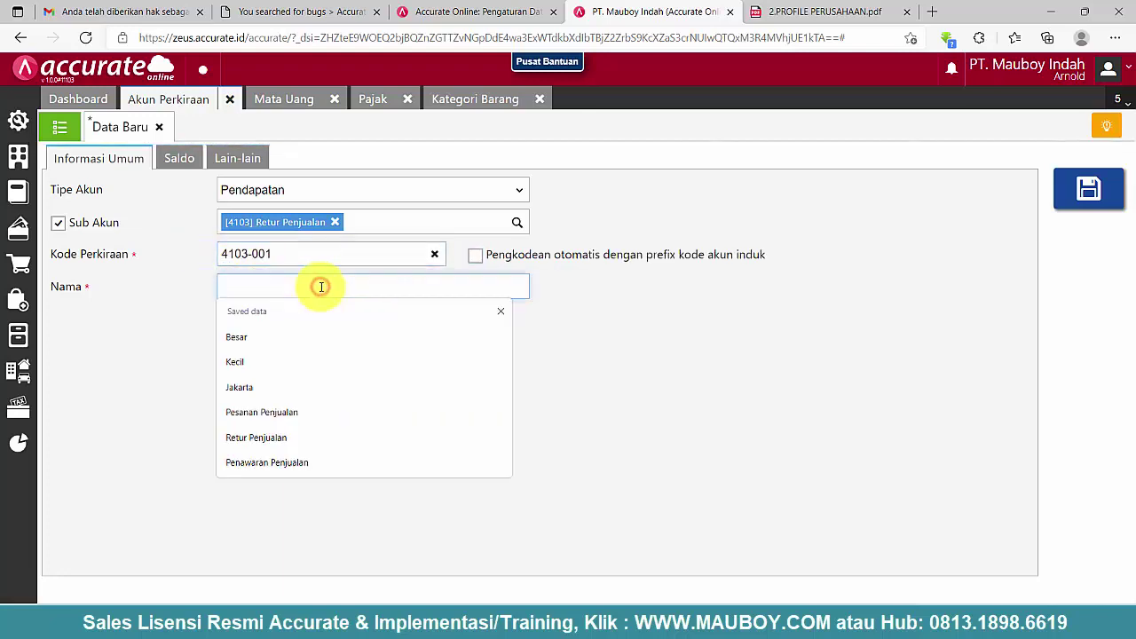
pyautogui.write('Retur Penjulan')
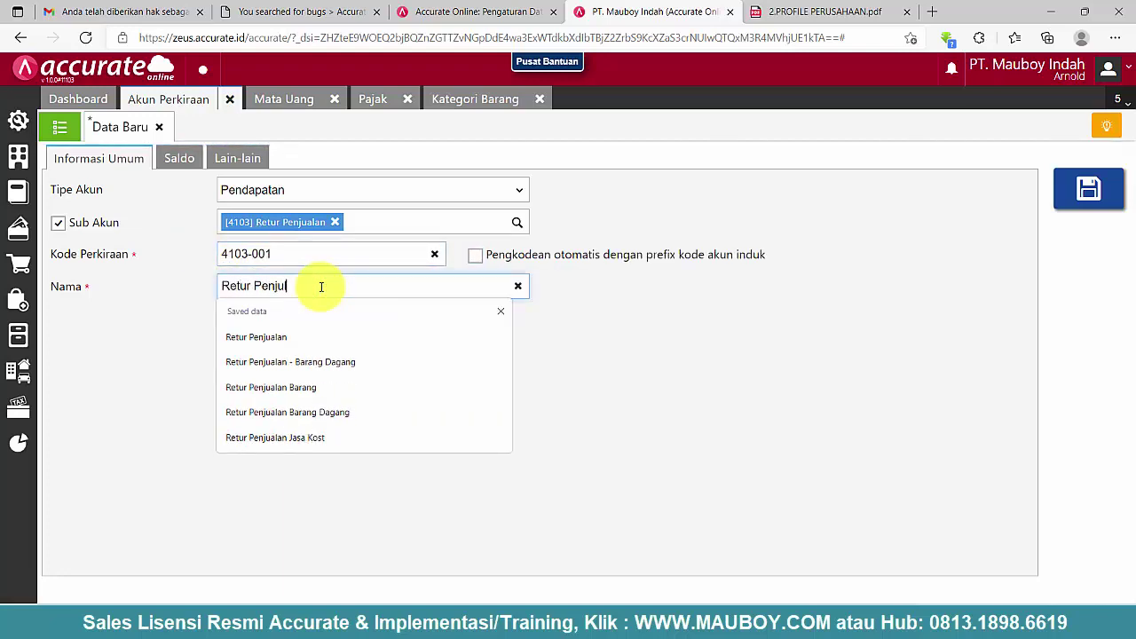
pyautogui.press('BackSpace')
pyautogui.press('BackSpace')
# - Check the name of account 4103-001 in the Excel chart of accounts
pyautogui.click(804, 621)
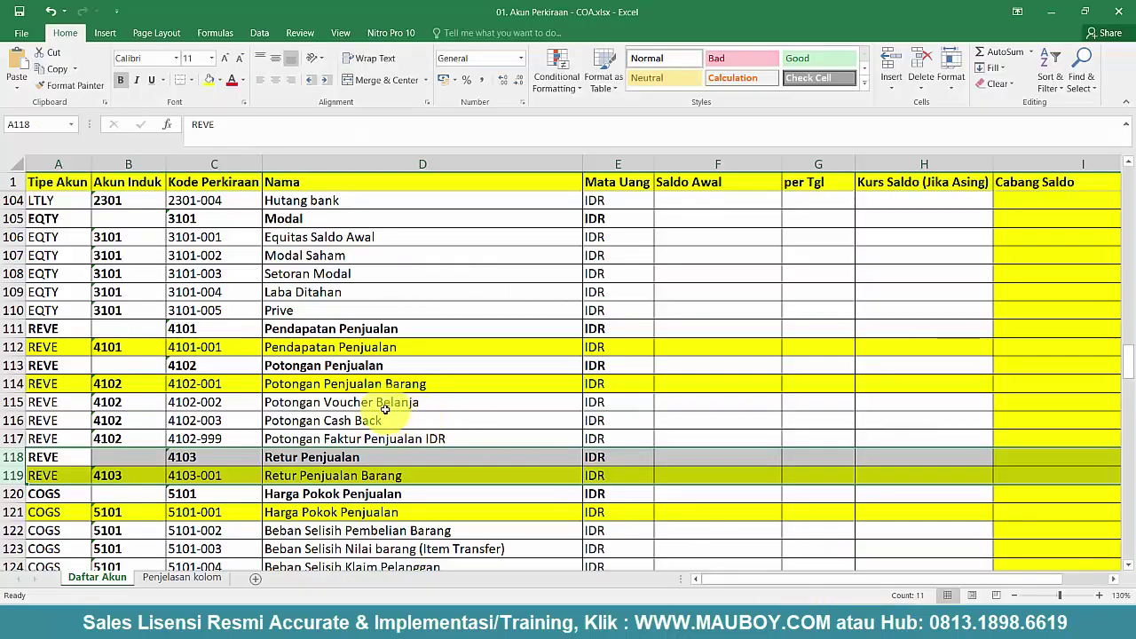
pyautogui.click(367, 391)
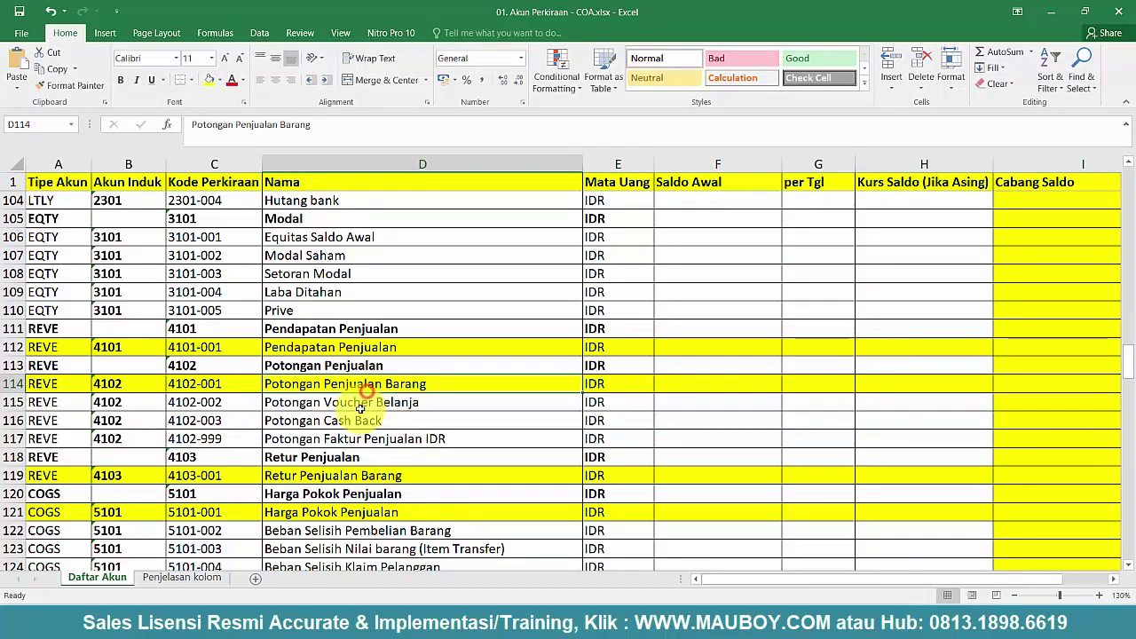
pyautogui.click(309, 478)
pyautogui.click(1051, 16)
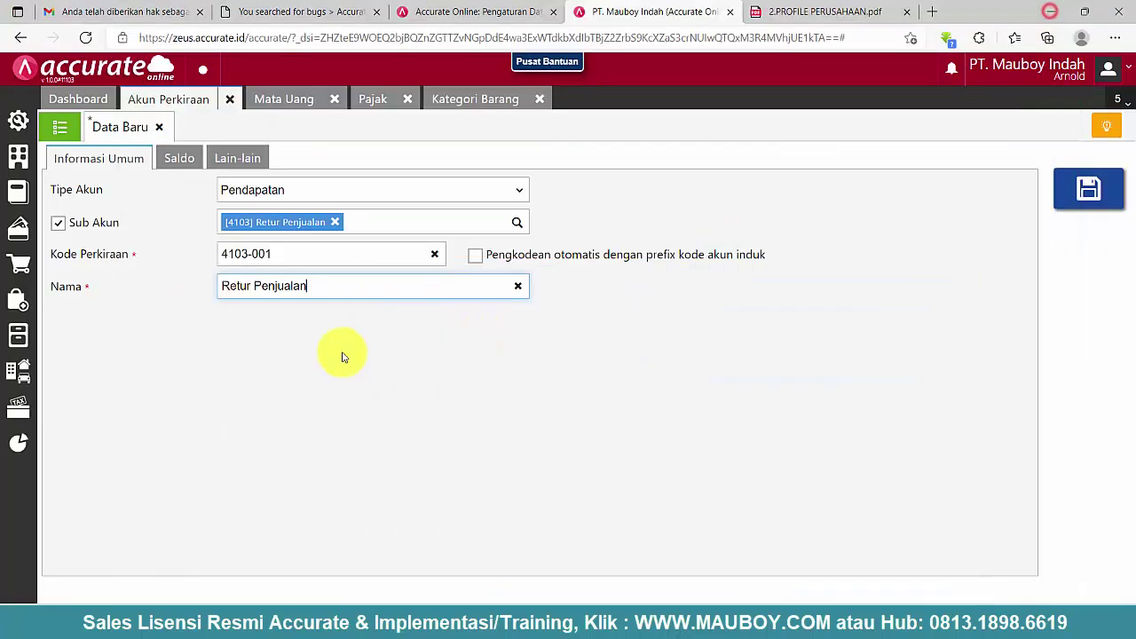
# - Complete the name as Retur Penjualan Barang and save the new sub-account
pyautogui.write('Barang')
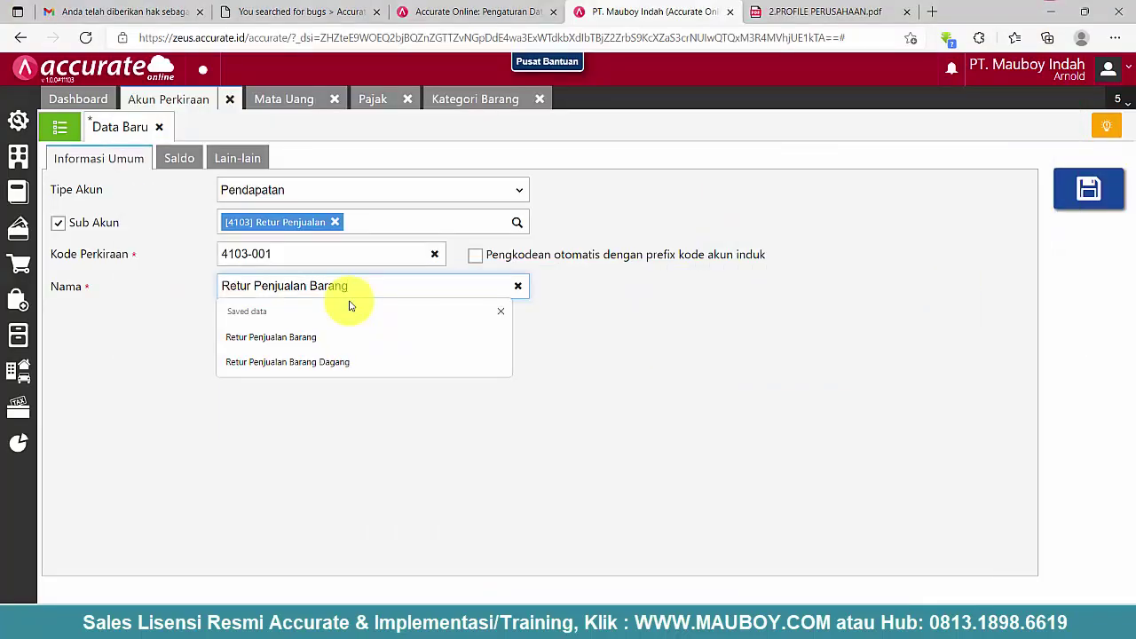
pyautogui.click(685, 332)
pyautogui.click(1089, 189)
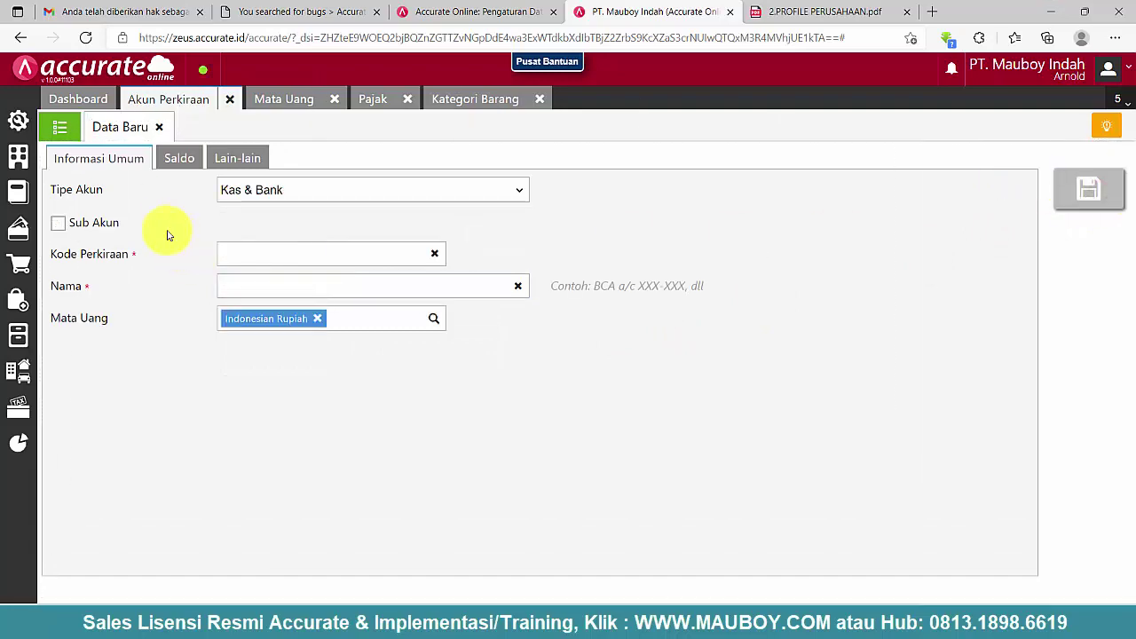
pyautogui.click(160, 128)
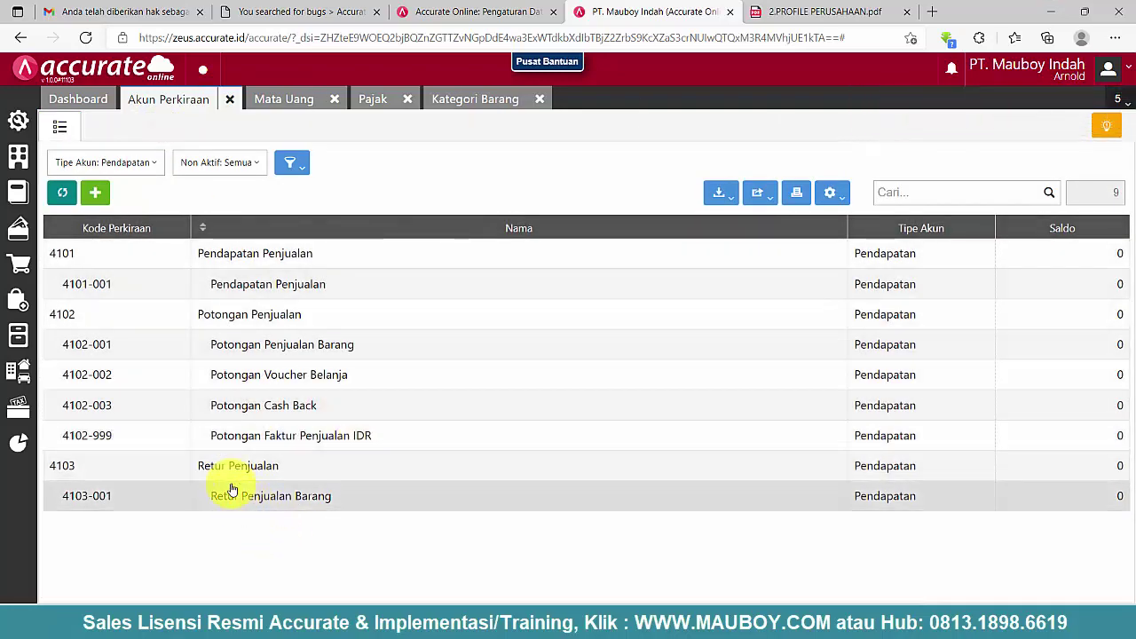
# - Clear the Tipe Akun filter and browse the full list of 231 accounts
pyautogui.click(133, 162)
pyautogui.click(138, 193)
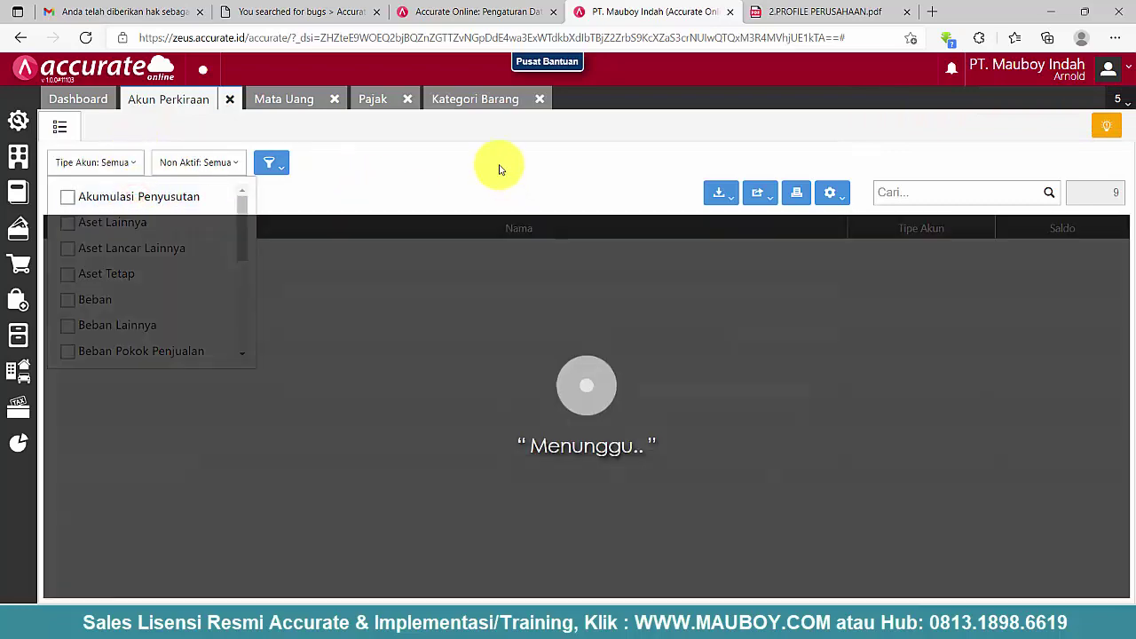
pyautogui.click(499, 166)
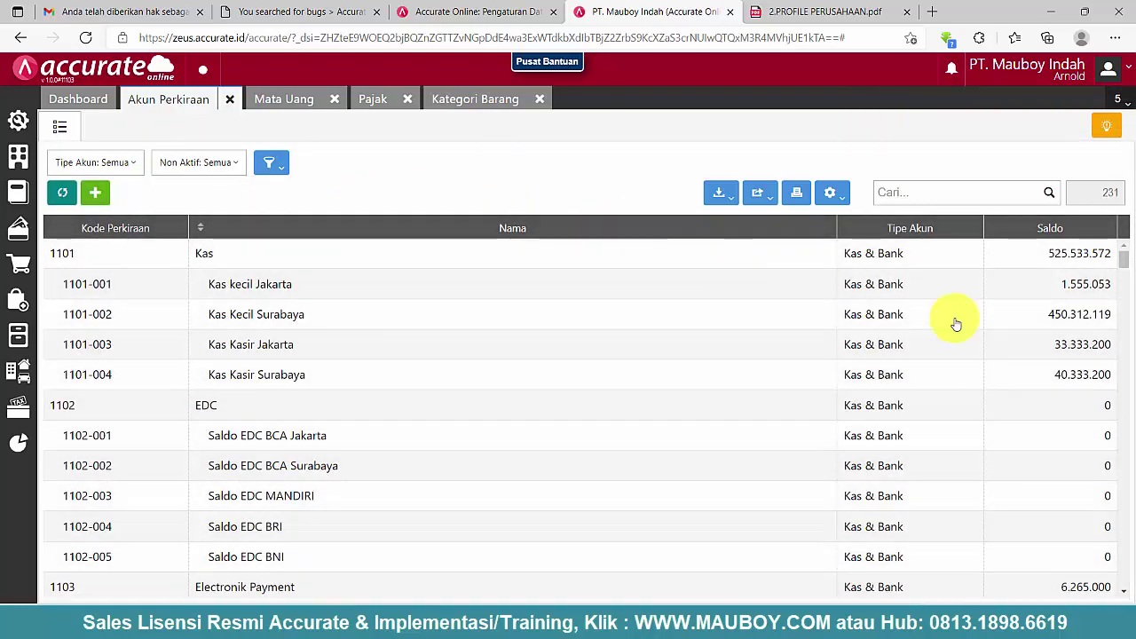
pyautogui.scroll(-5, 576, 401)
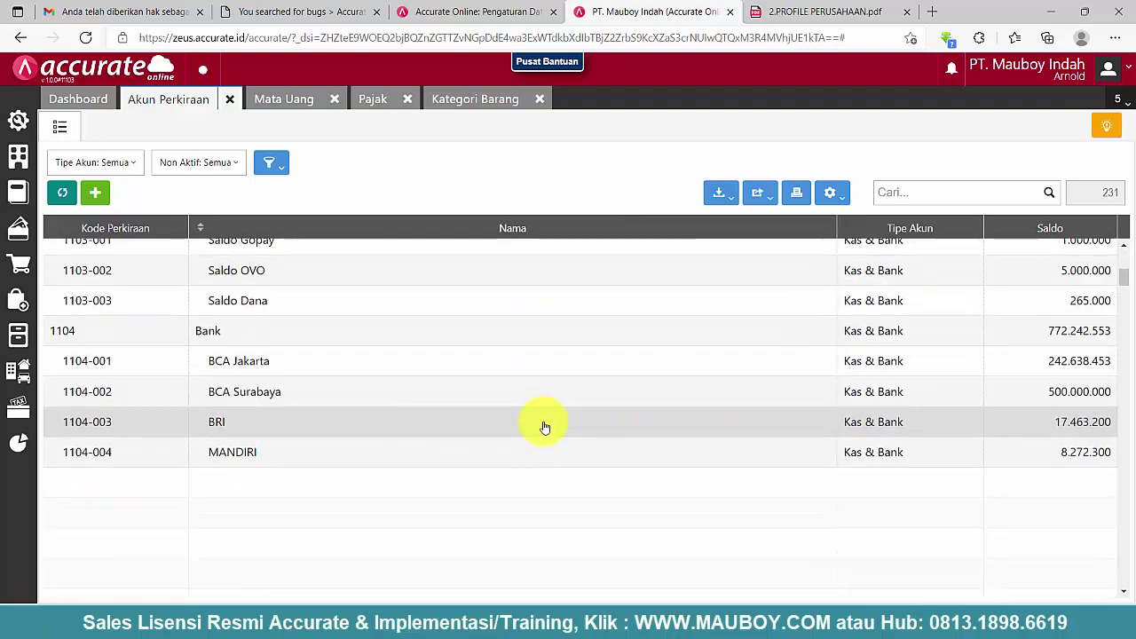
pyautogui.click(504, 427)
pyautogui.scroll(-4, 459, 432)
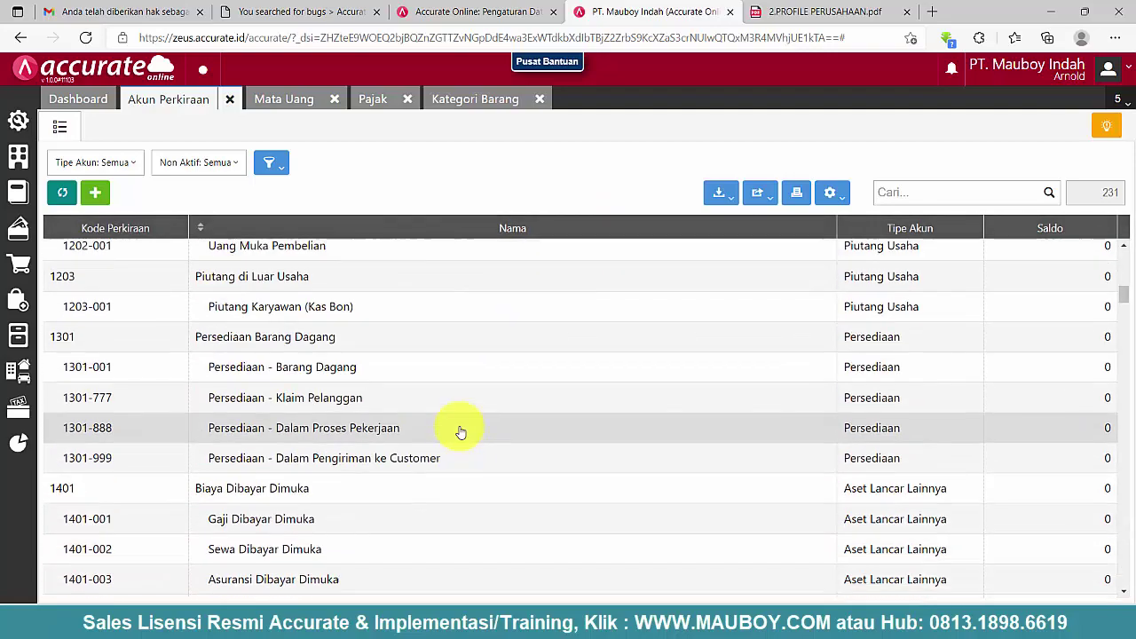
pyautogui.scroll(-4, 460, 432)
pyautogui.click(460, 426)
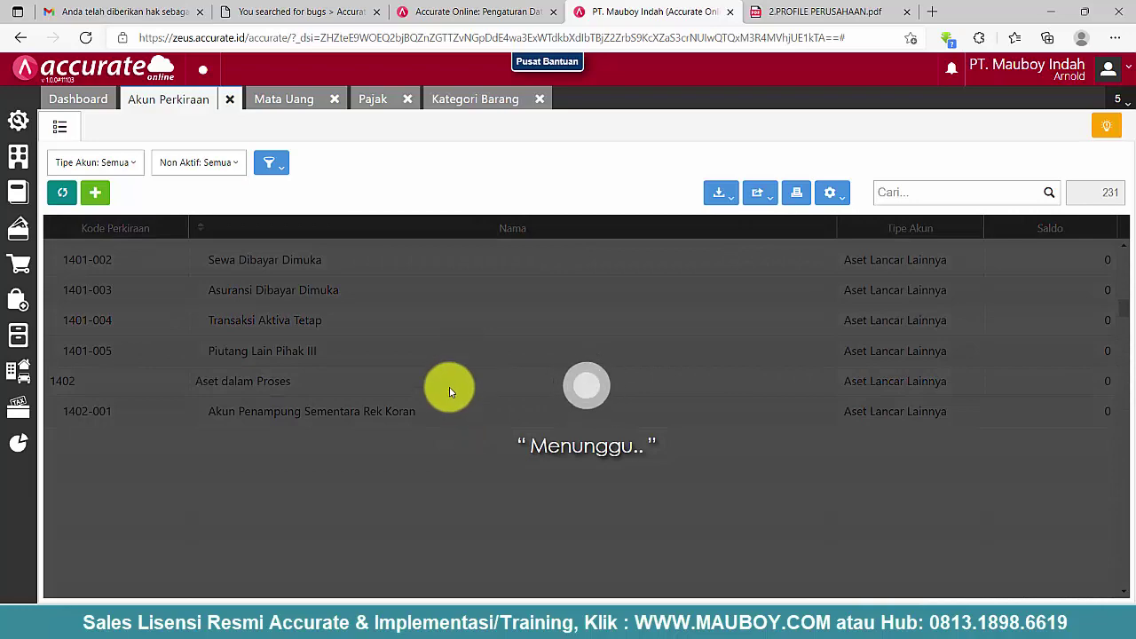
pyautogui.scroll(-6, 450, 391)
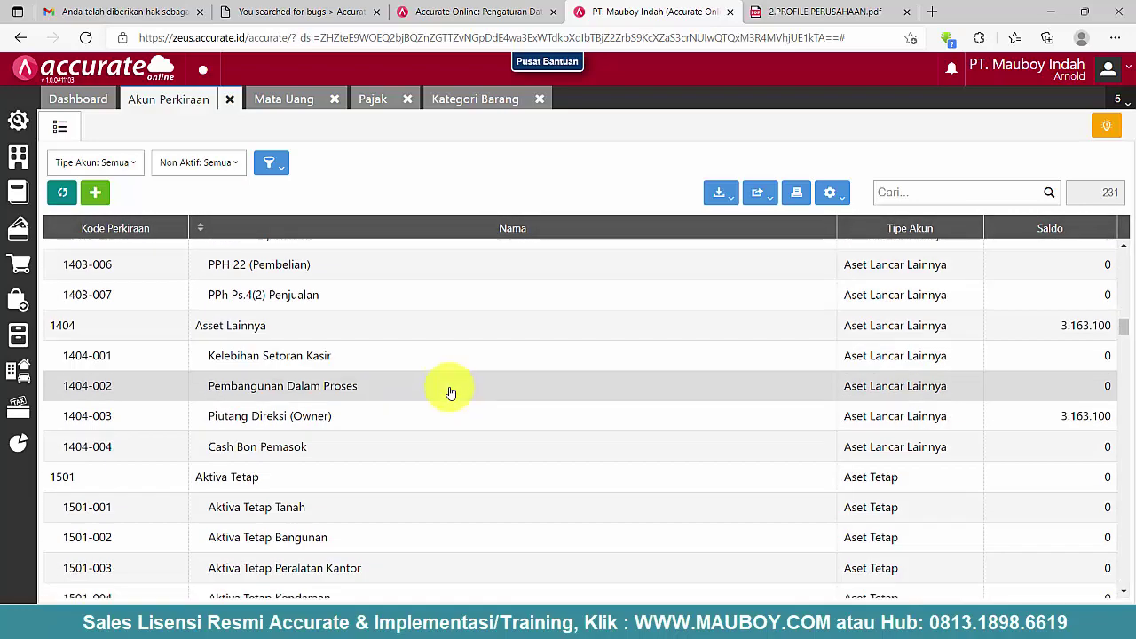
pyautogui.click(450, 394)
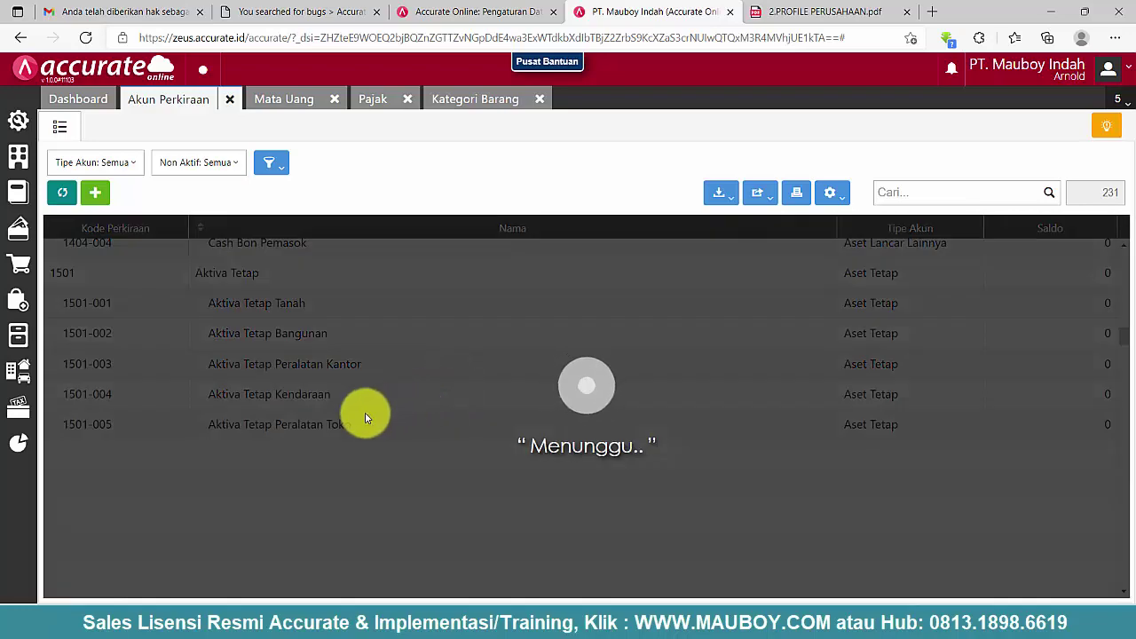
pyautogui.scroll(-2, 228, 577)
pyautogui.scroll(-5, 418, 361)
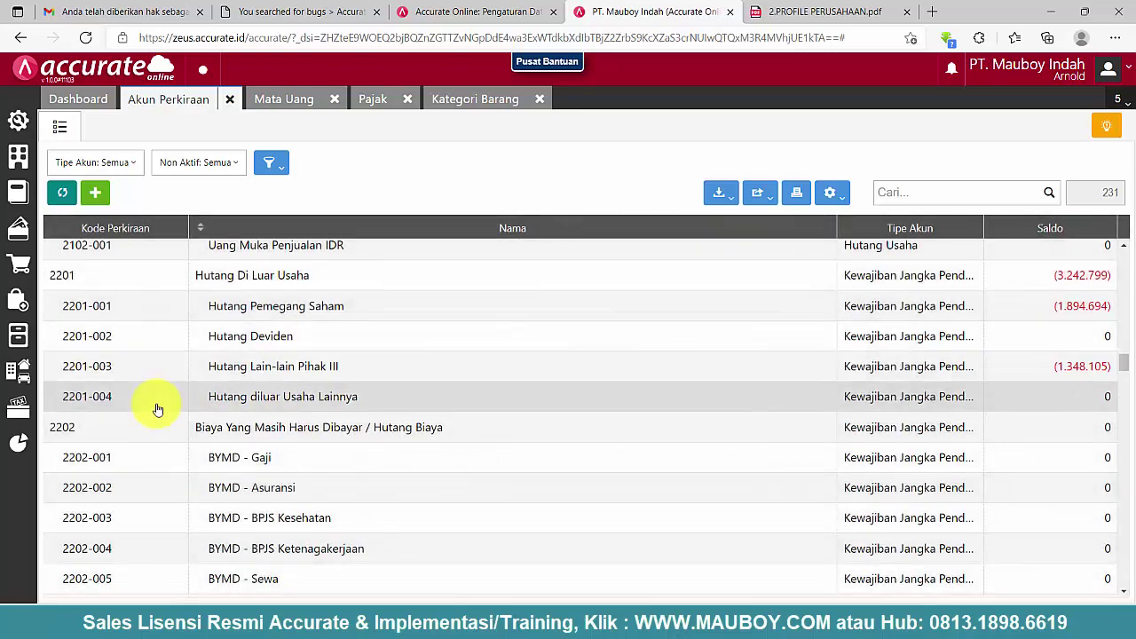
pyautogui.scroll(-5, 152, 405)
pyautogui.scroll(-3, 153, 406)
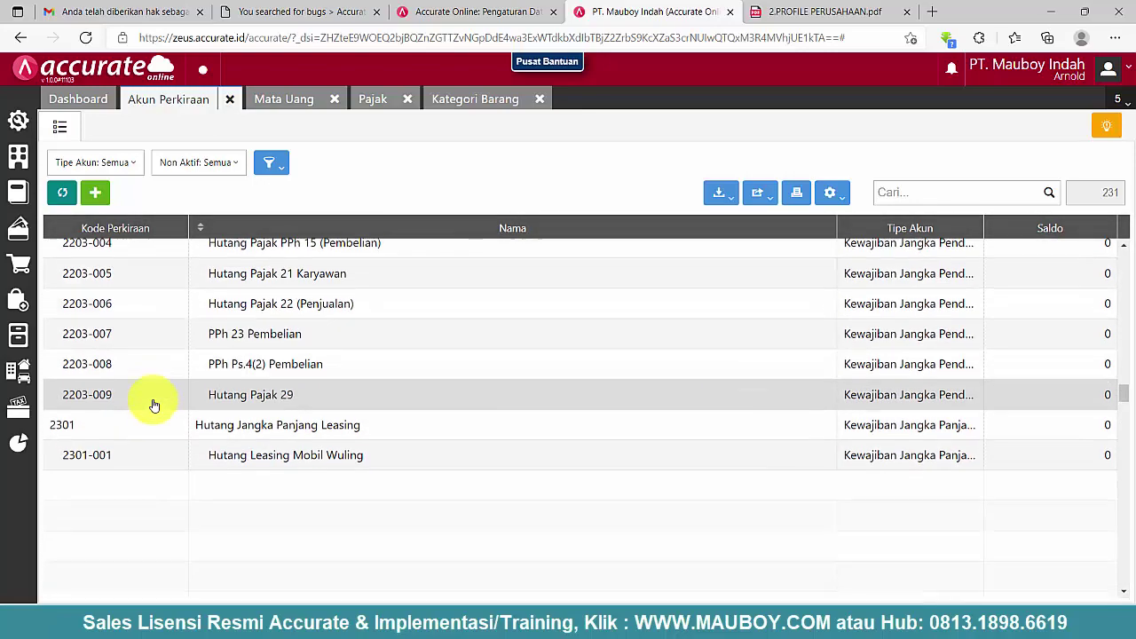
pyautogui.scroll(-5, 153, 406)
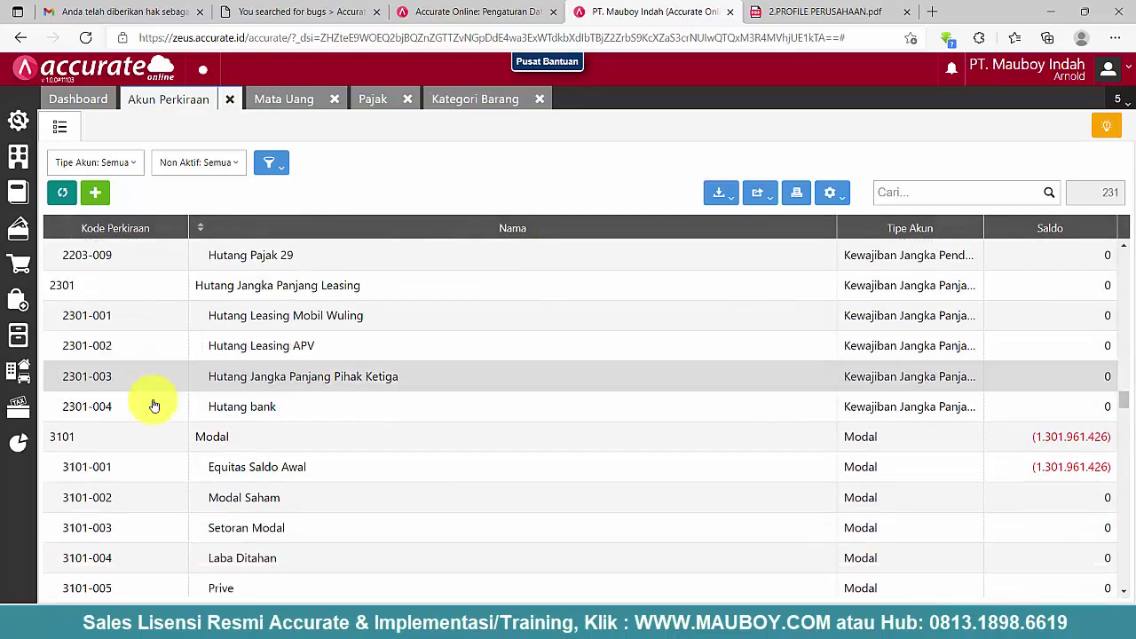
pyautogui.scroll(-2, 154, 406)
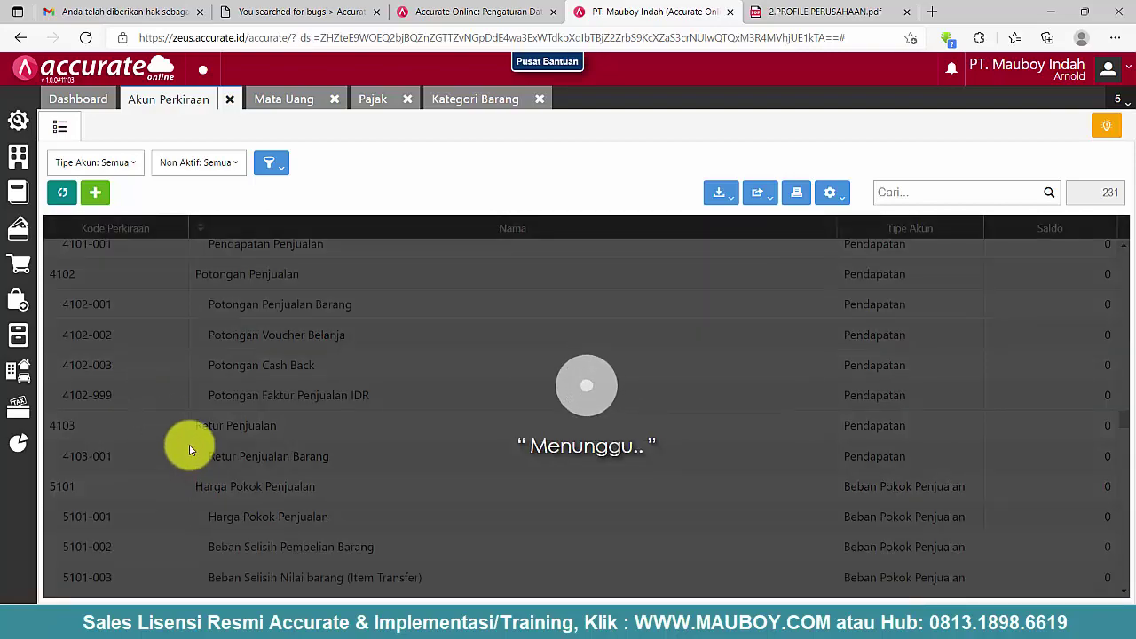
pyautogui.scroll(-6, 191, 451)
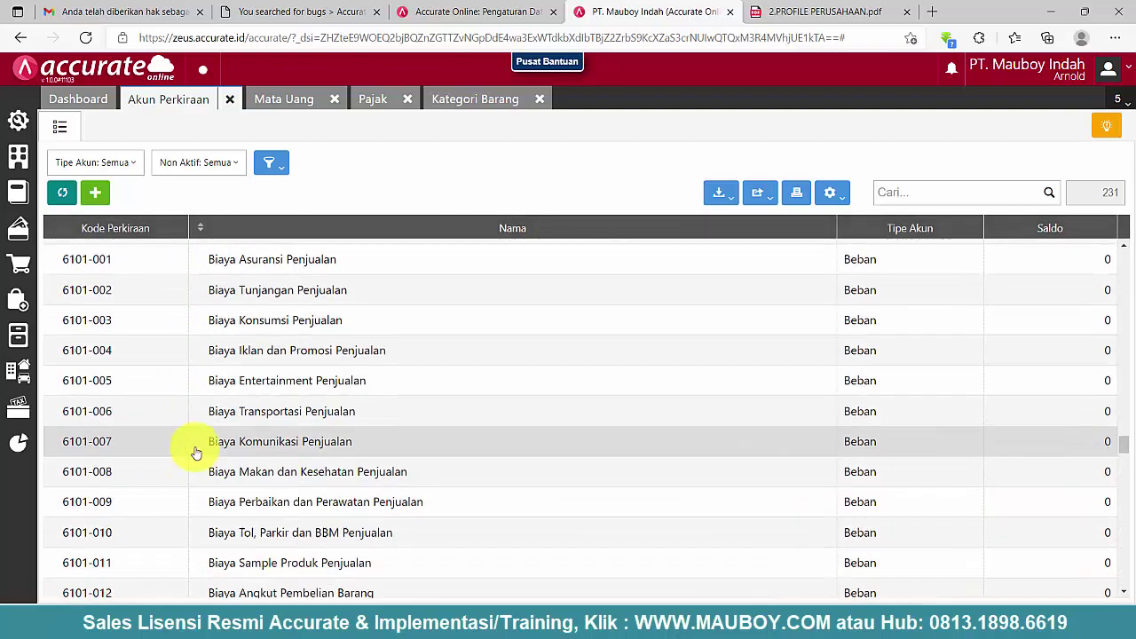
pyautogui.scroll(-3, 196, 453)
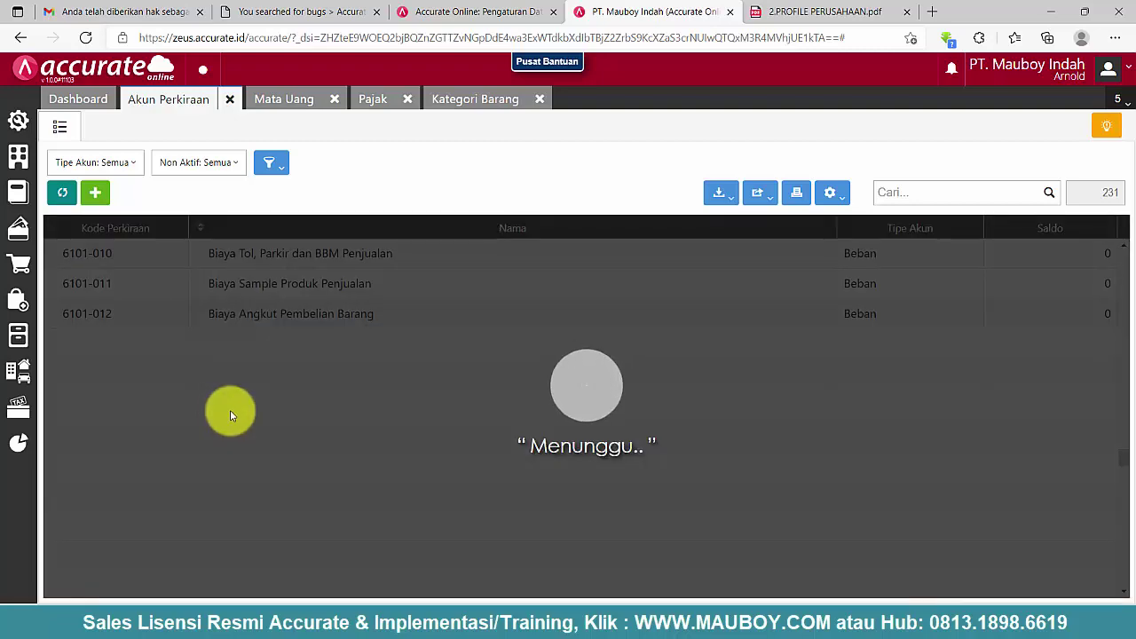
pyautogui.scroll(-3, 230, 415)
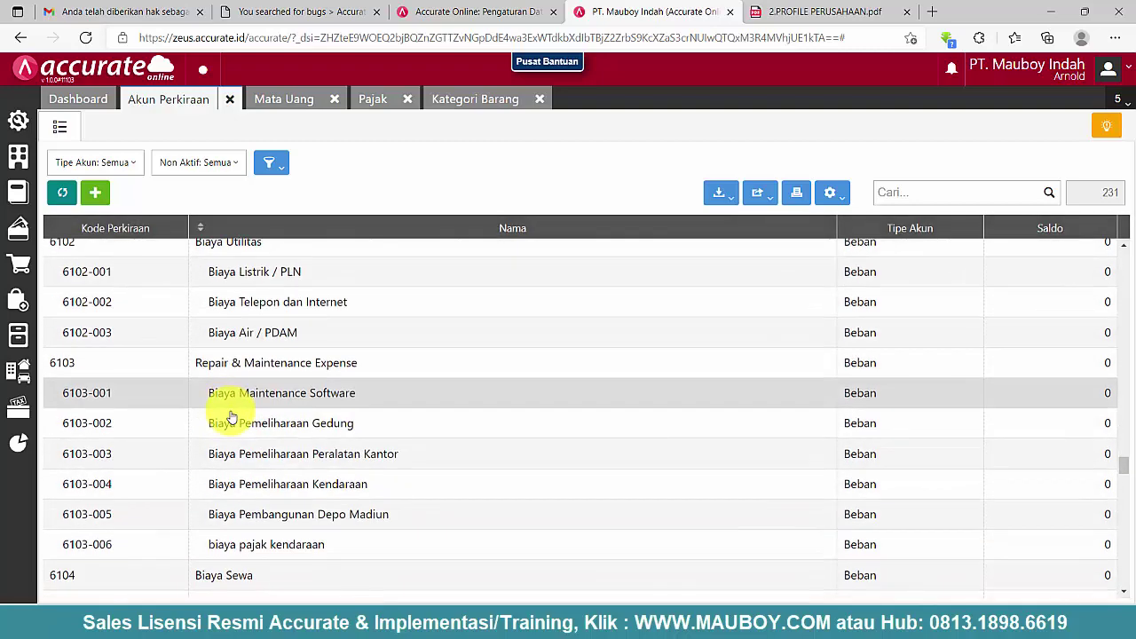
pyautogui.scroll(-3, 229, 415)
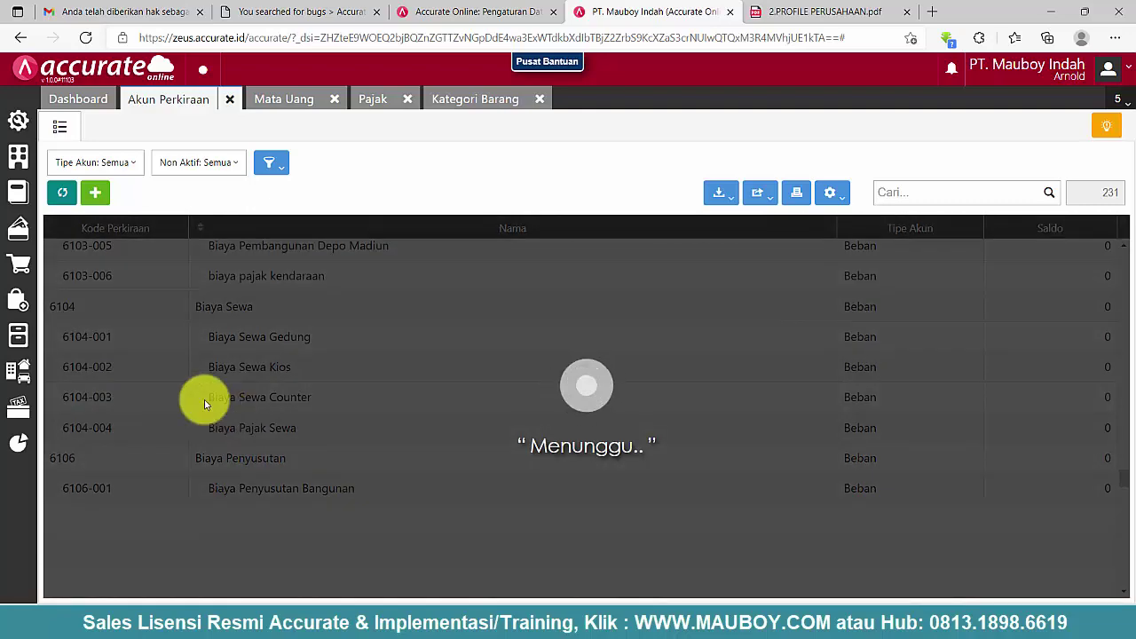
pyautogui.scroll(-5, 196, 400)
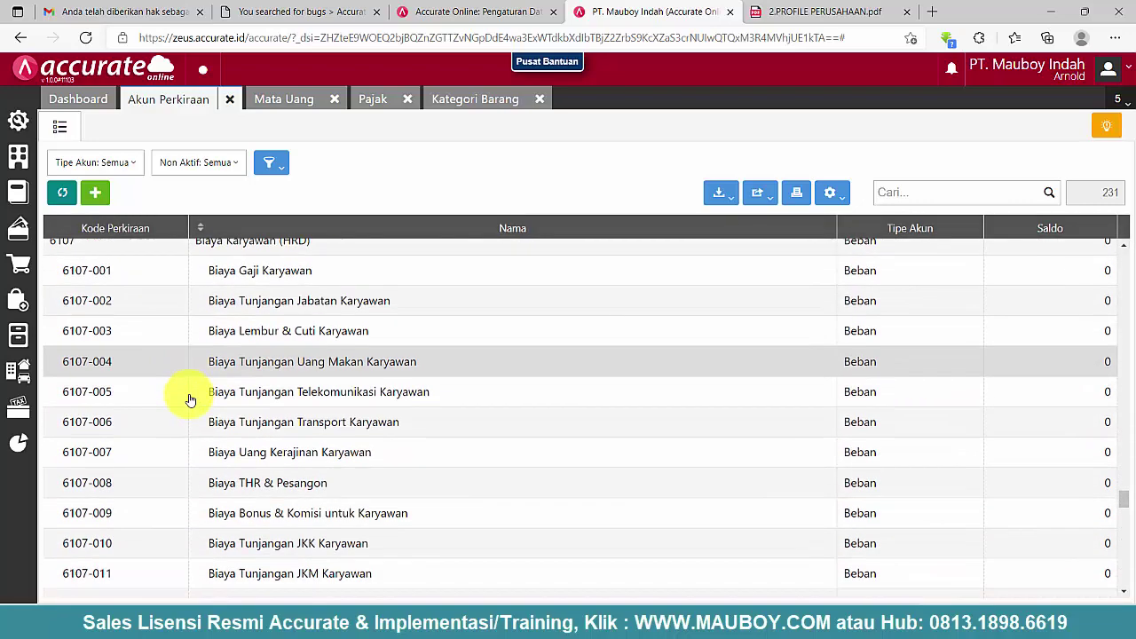
pyautogui.scroll(-3, 190, 400)
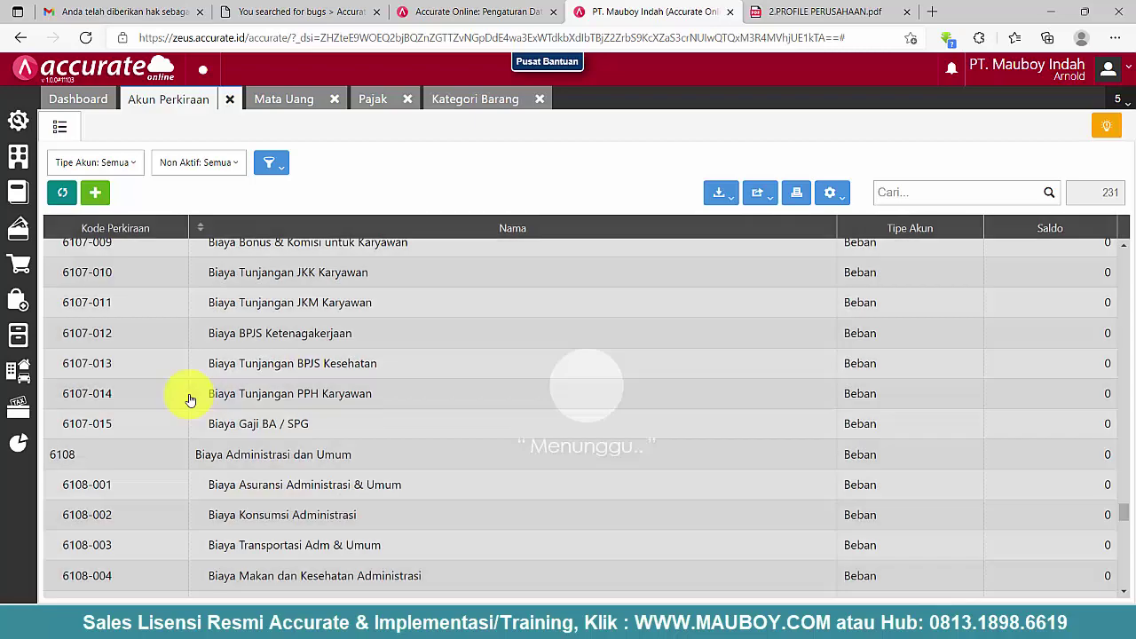
pyautogui.scroll(-8, 189, 399)
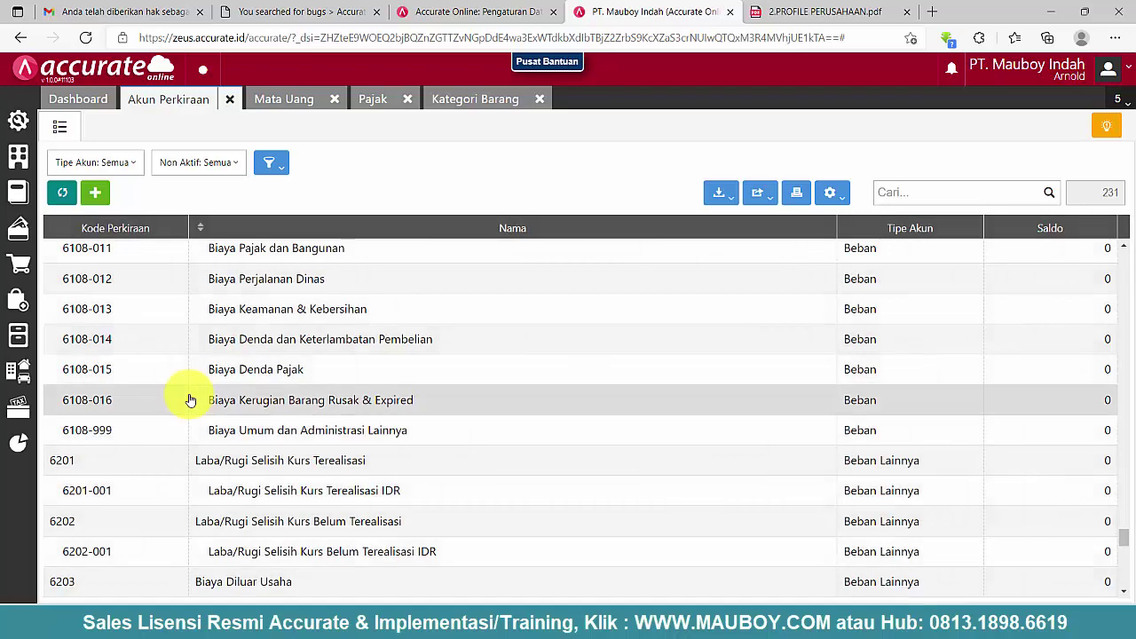
pyautogui.scroll(-3, 189, 400)
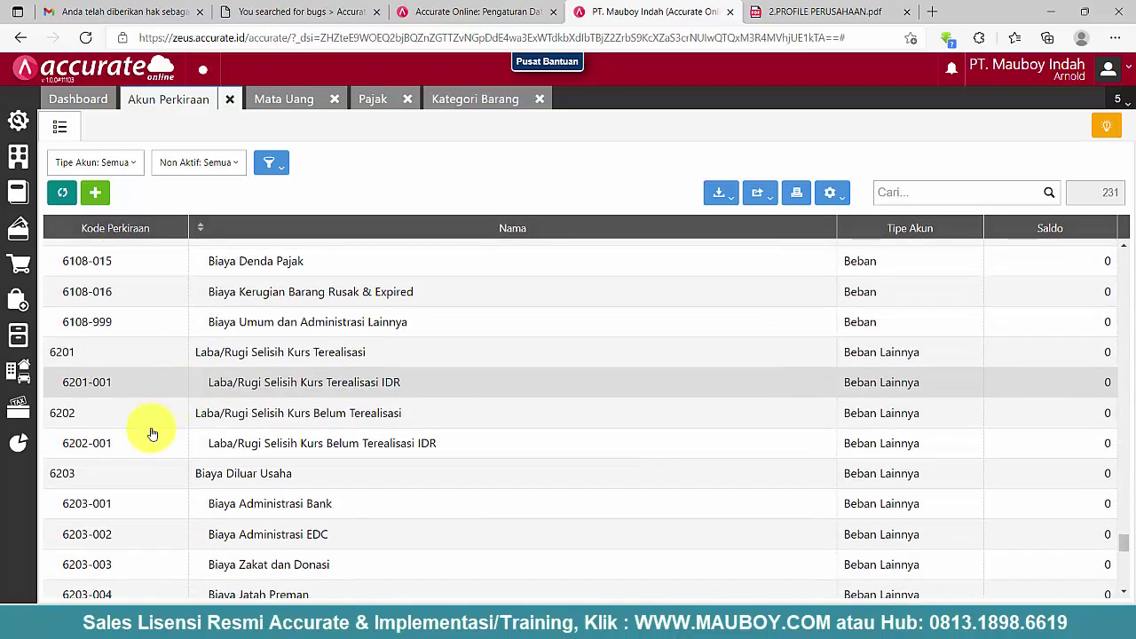
pyautogui.scroll(-3, 114, 389)
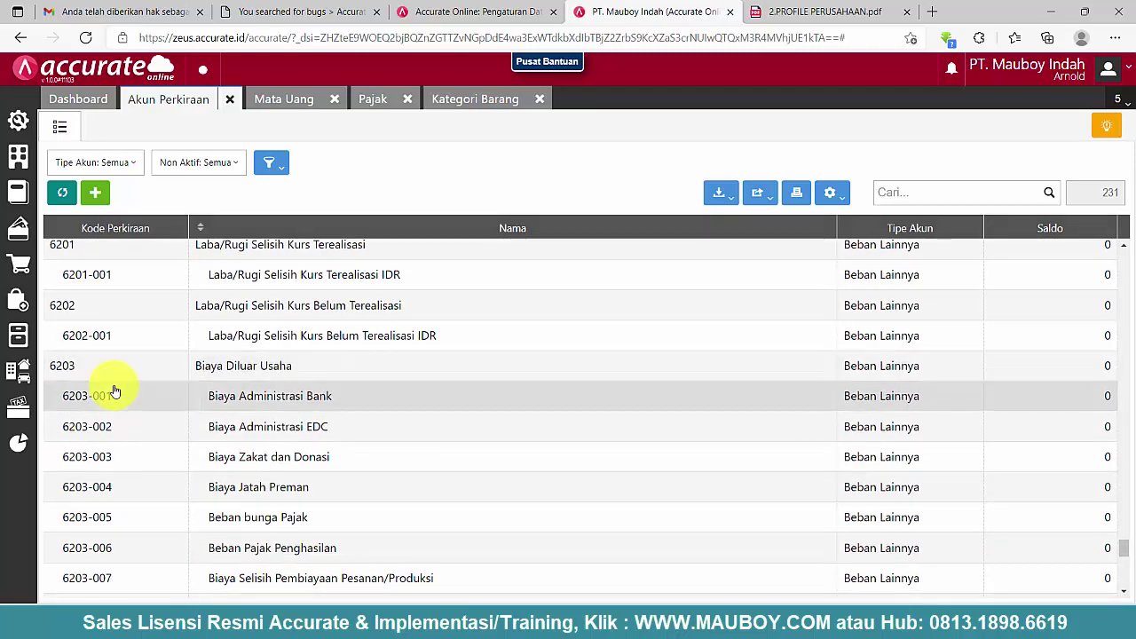
pyautogui.scroll(5, 115, 385)
pyautogui.scroll(-2, 129, 408)
pyautogui.scroll(-5, 129, 407)
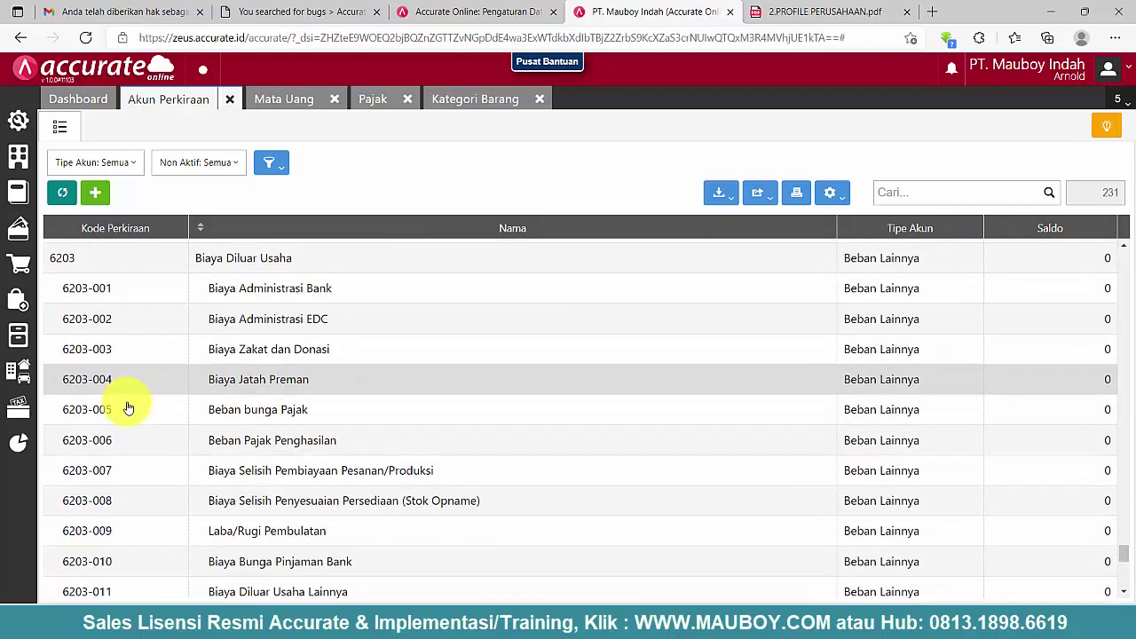
pyautogui.scroll(-5, 127, 406)
pyautogui.click(127, 406)
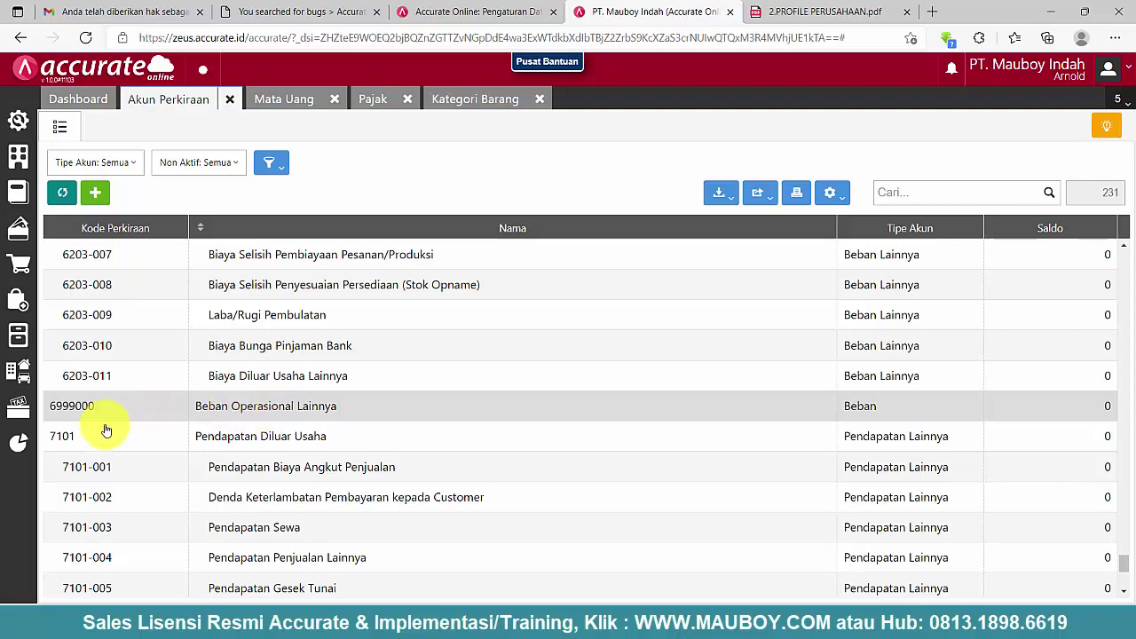
# - Delete account 6999000 Beban Operasional Lainnya
pyautogui.doubleClick(142, 407)
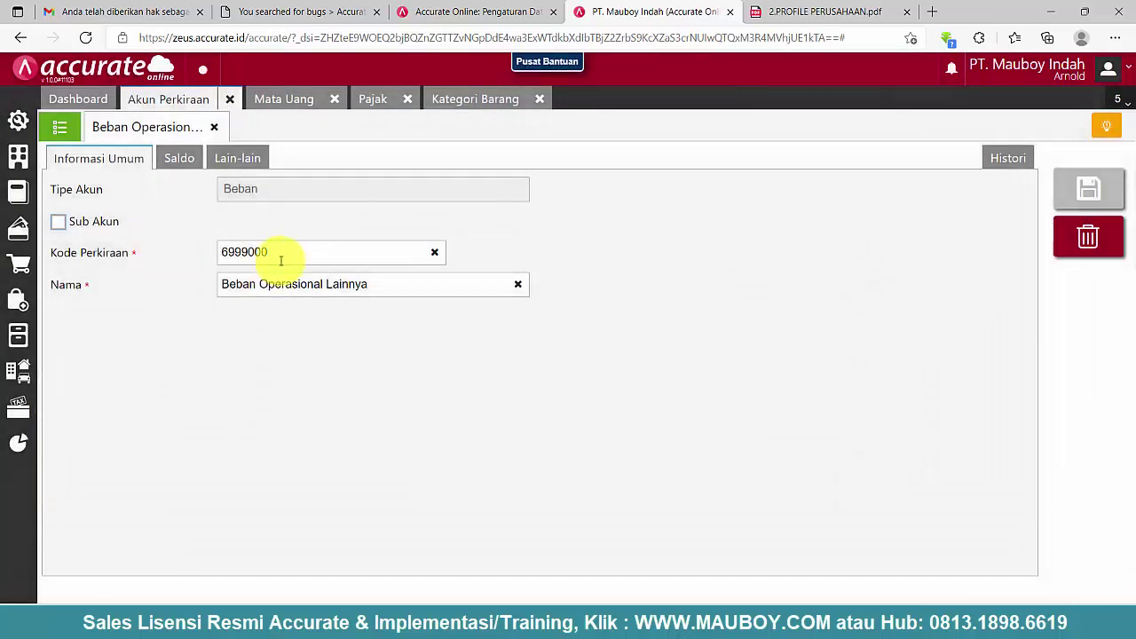
pyautogui.moveTo(223, 252); pyautogui.dragTo(266, 252)
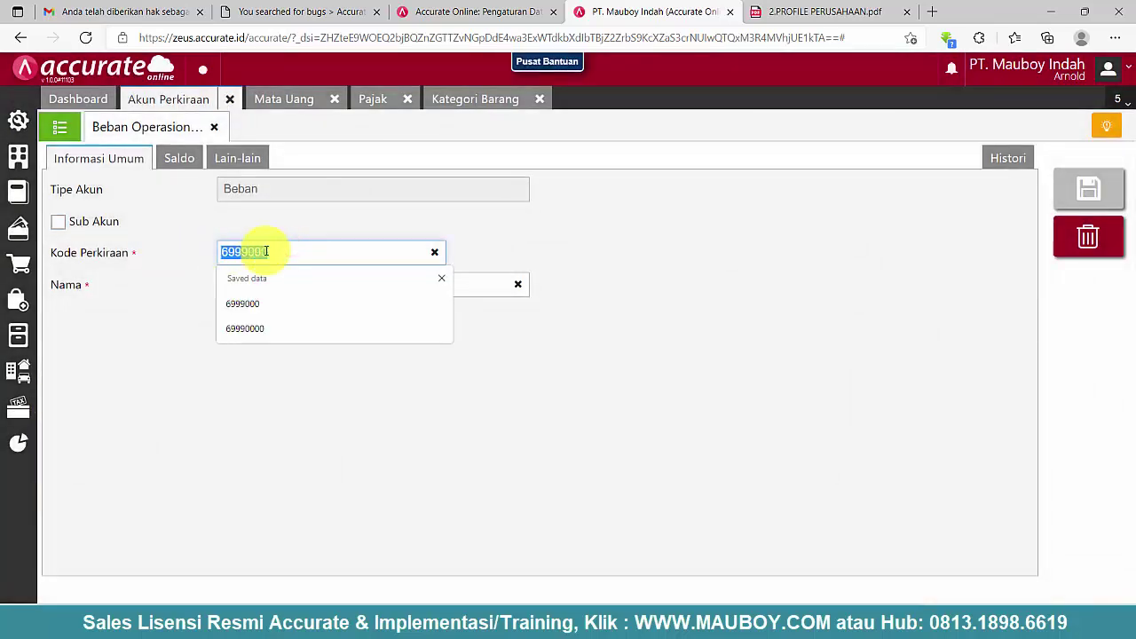
pyautogui.click(1096, 235)
pyautogui.click(757, 363)
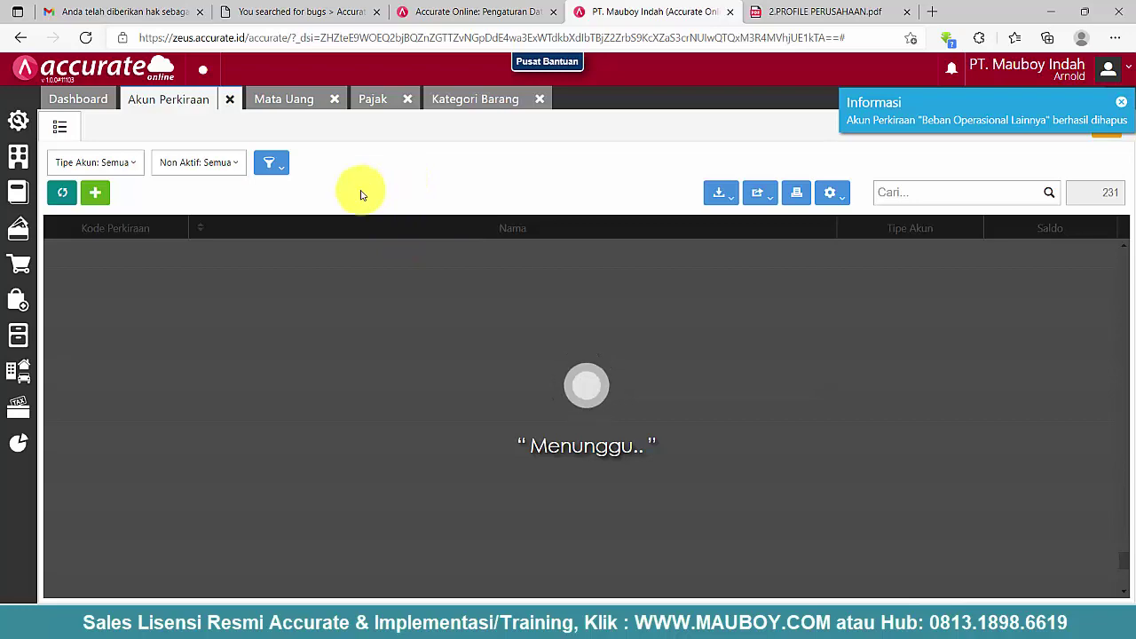
# - Review the remaining 230 accounts and display the Indonesian Rupiah currency's default accounts
pyautogui.scroll(-2, 417, 315)
pyautogui.scroll(-3, 415, 315)
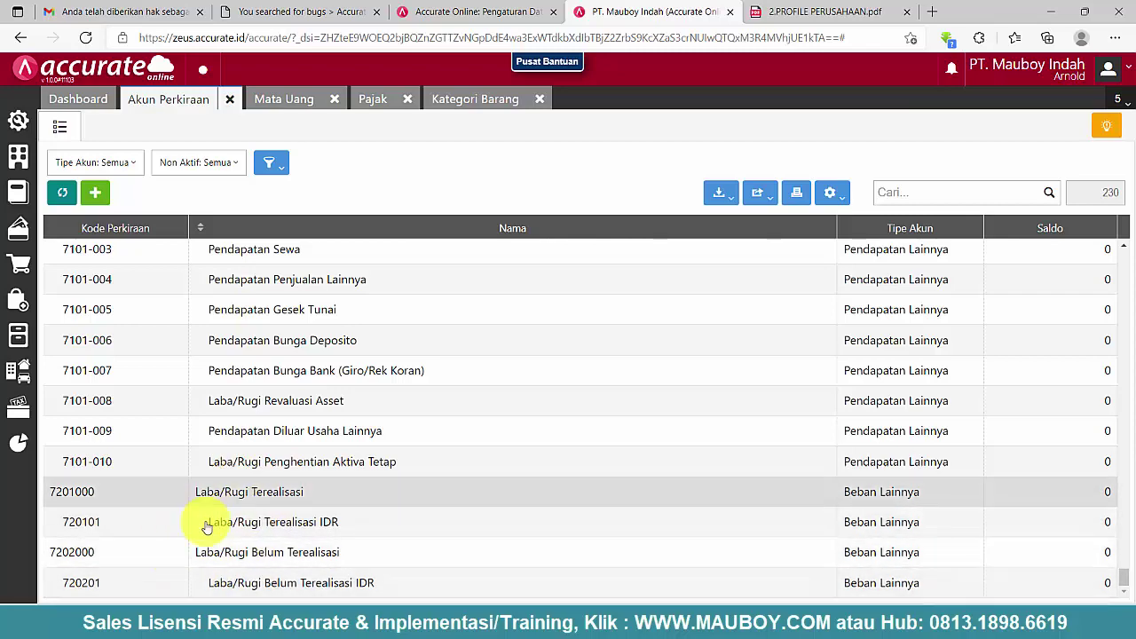
pyautogui.scroll(10, 215, 499)
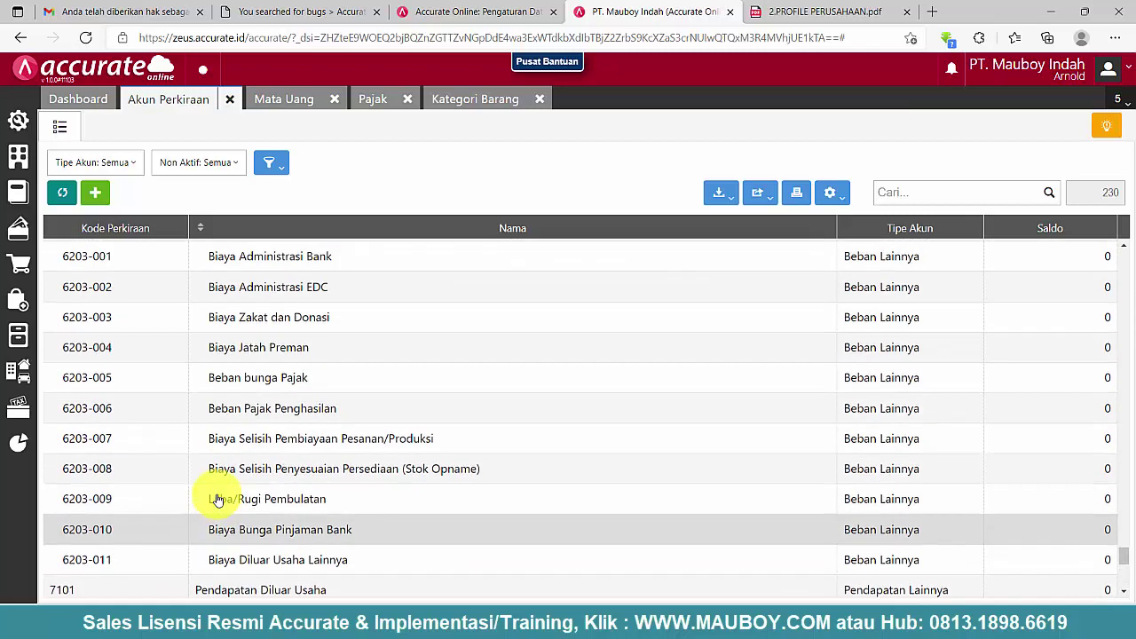
pyautogui.scroll(-3, 216, 499)
pyautogui.scroll(6, 300, 464)
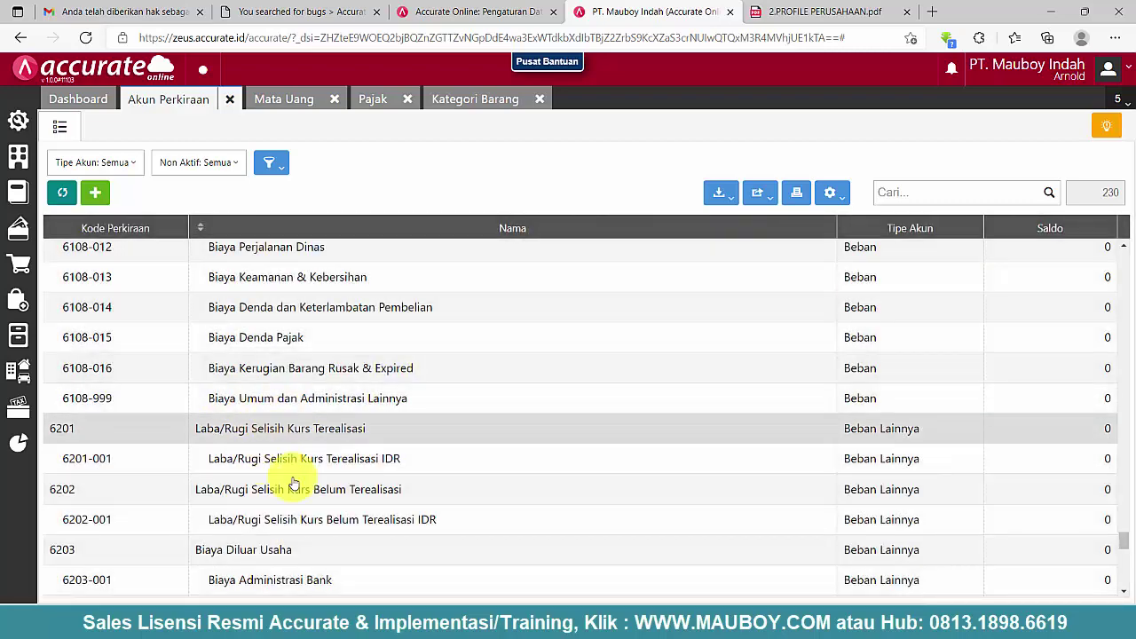
pyautogui.scroll(-10, 254, 545)
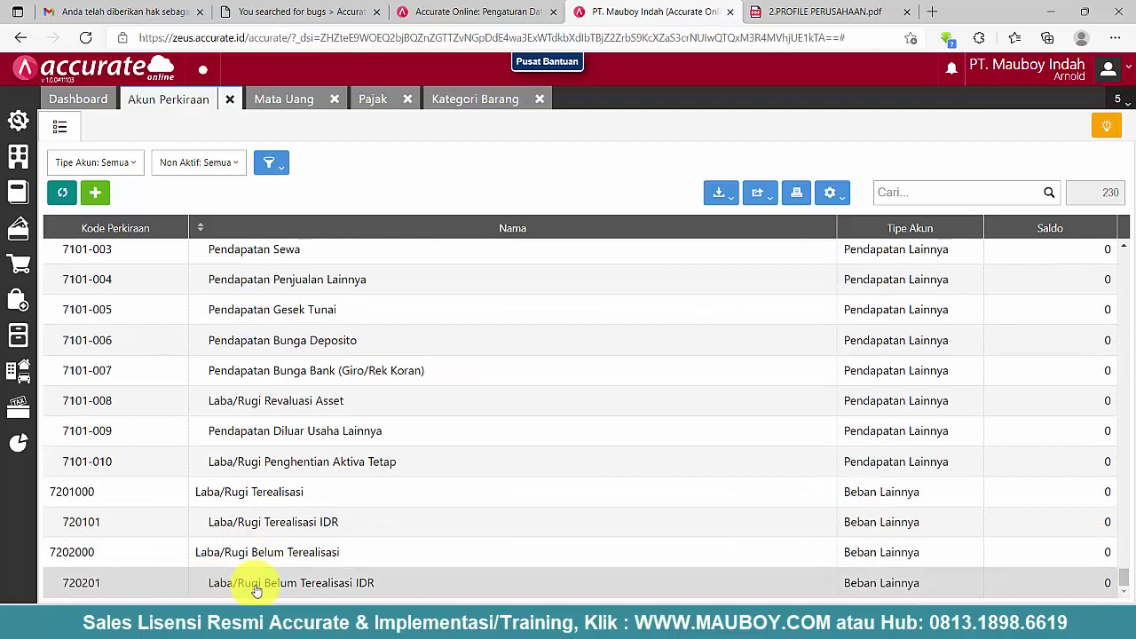
pyautogui.click(289, 100)
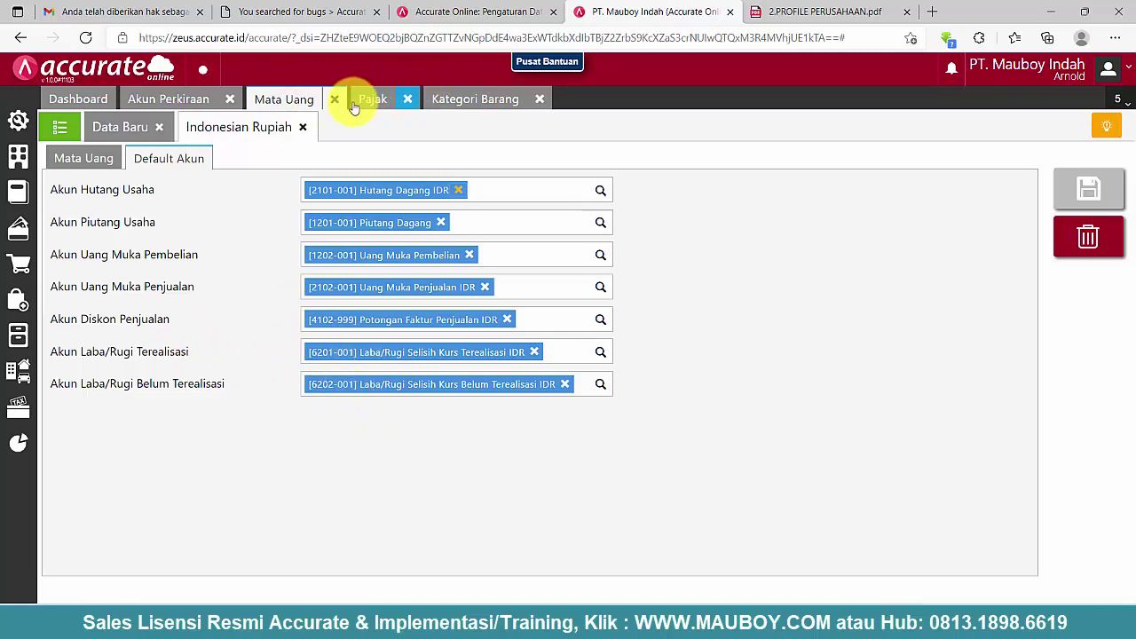
# - Delete 720201 Laba/Rugi Belum Terealisasi IDR and its parent 7202000 Laba/Rugi Belum Terealisasi
pyautogui.click(158, 106)
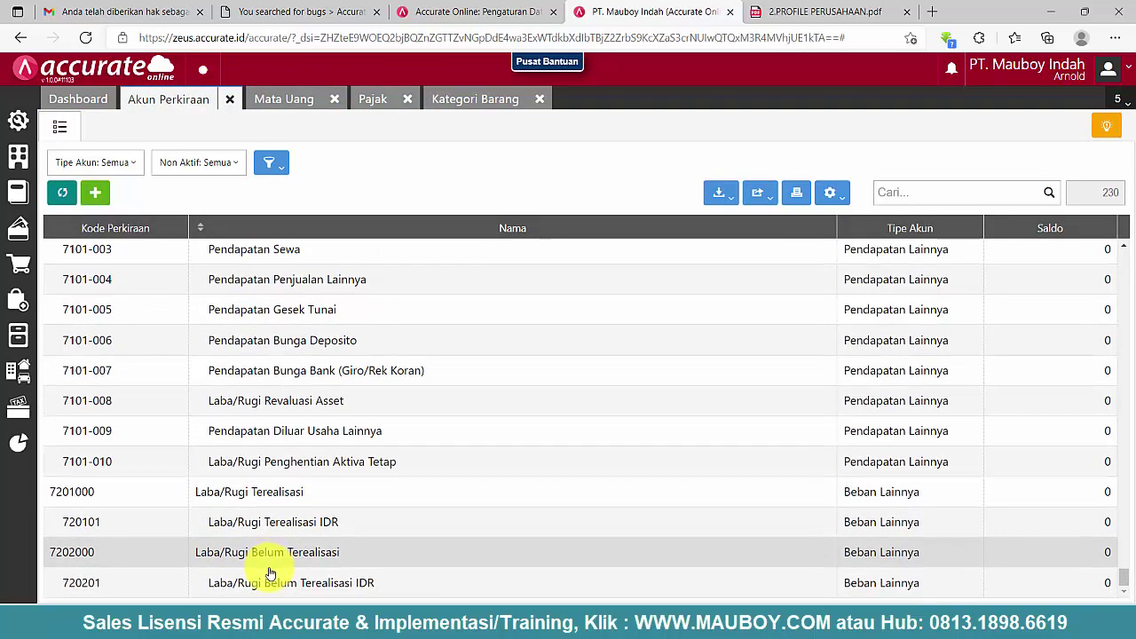
pyautogui.click(265, 586)
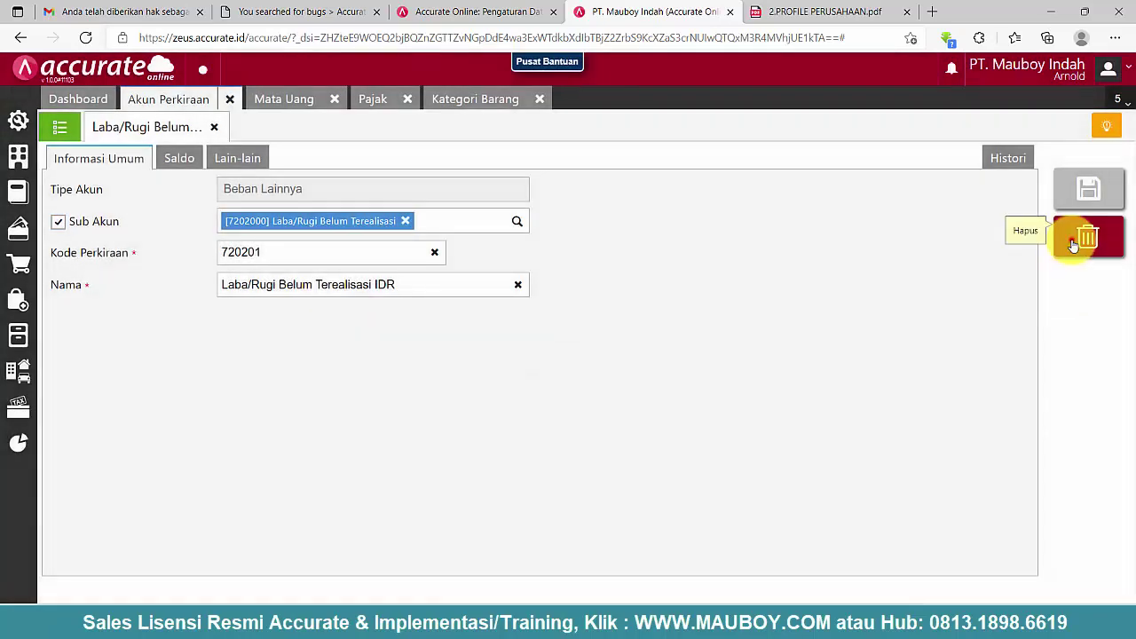
pyautogui.click(1076, 240)
pyautogui.click(769, 363)
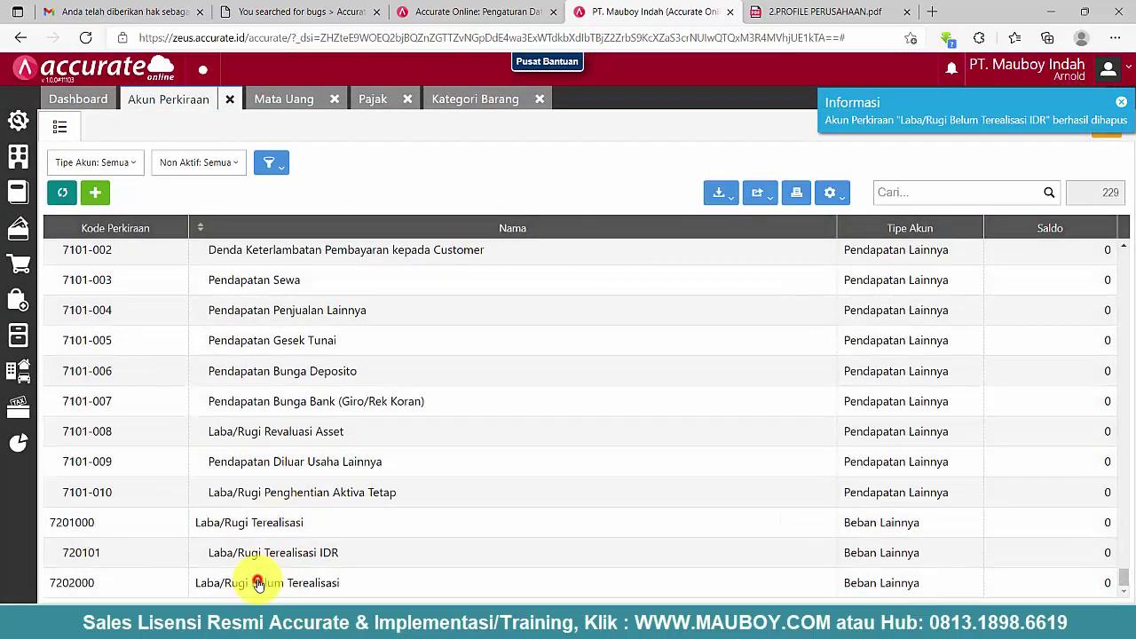
pyautogui.click(253, 582)
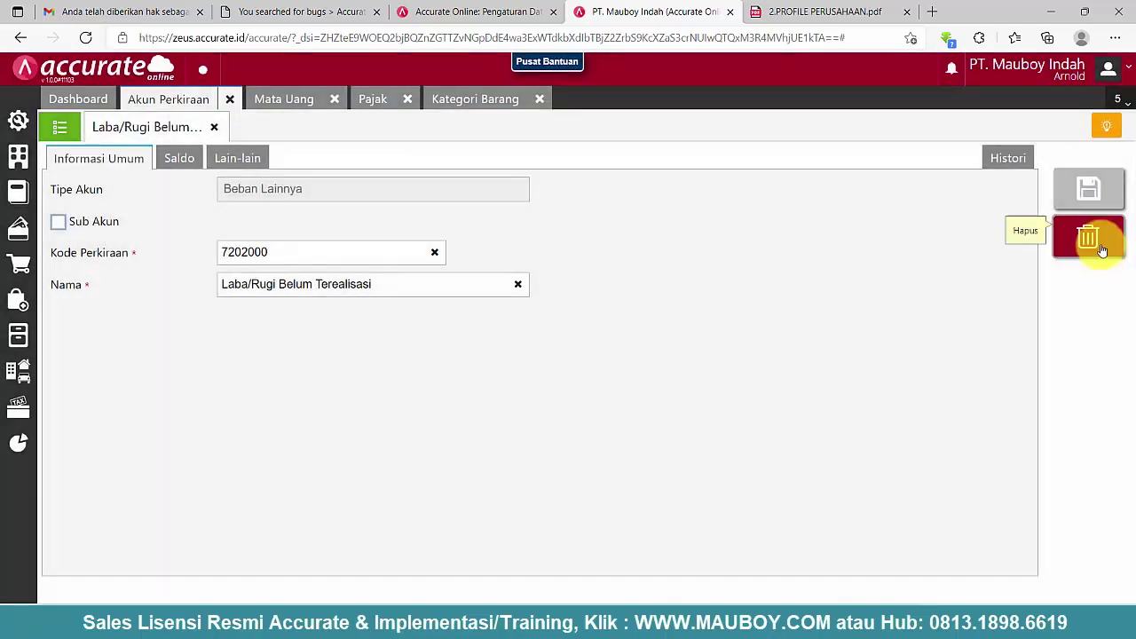
pyautogui.click(1089, 237)
pyautogui.click(756, 366)
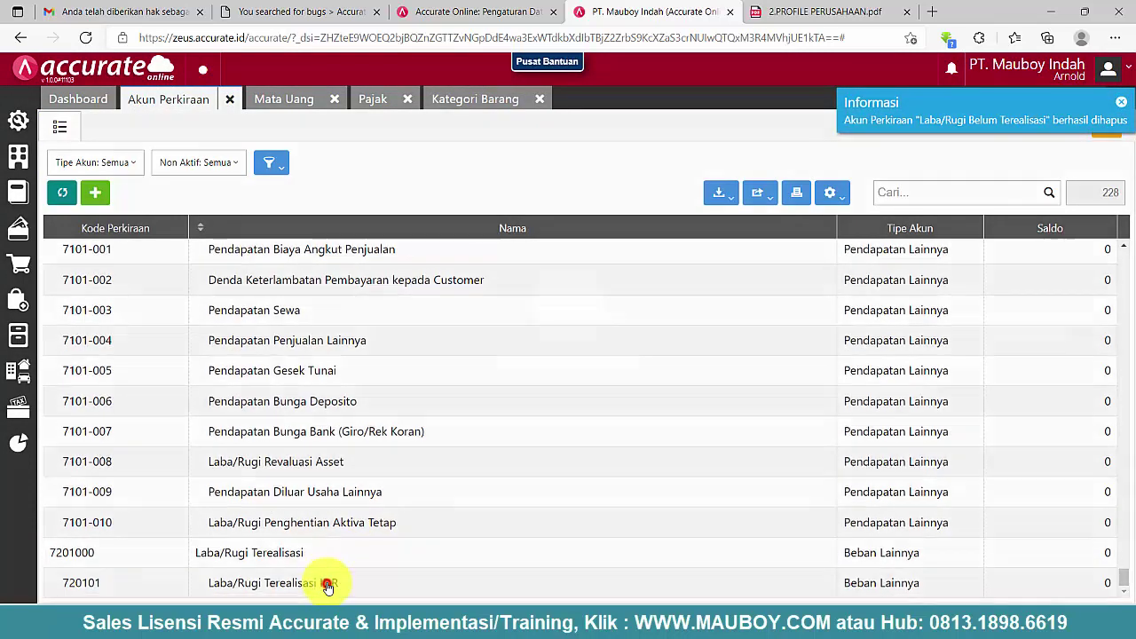
# - Delete 720101 Laba/Rugi Terealisasi IDR and its parent 7201000 Laba/Rugi Terealisasi
pyautogui.click(327, 585)
pyautogui.click(1090, 236)
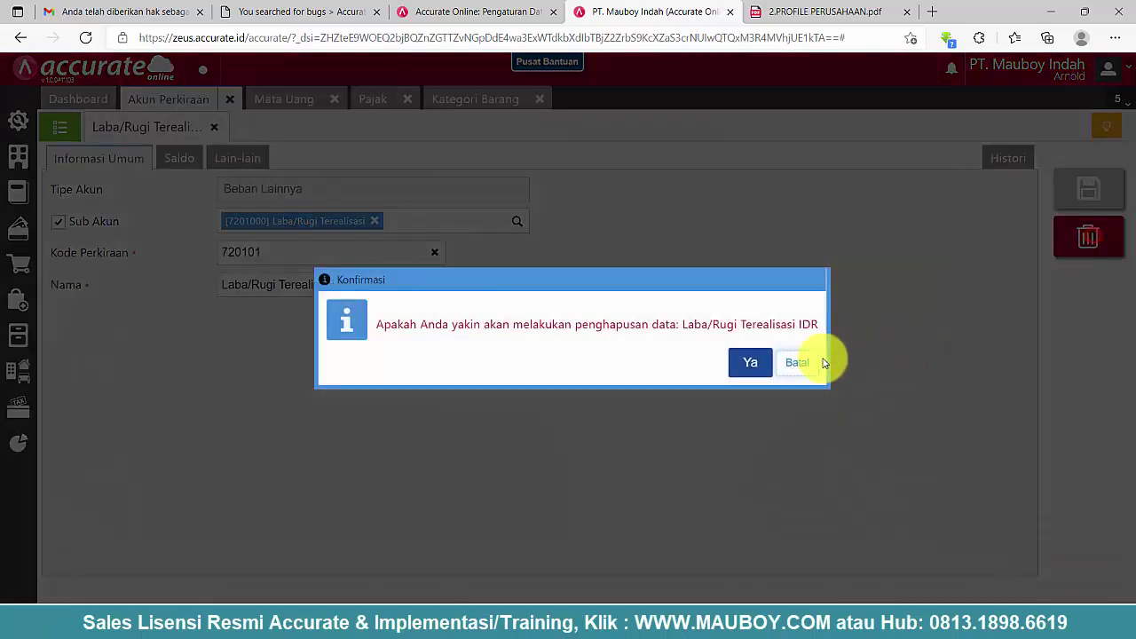
pyautogui.click(750, 362)
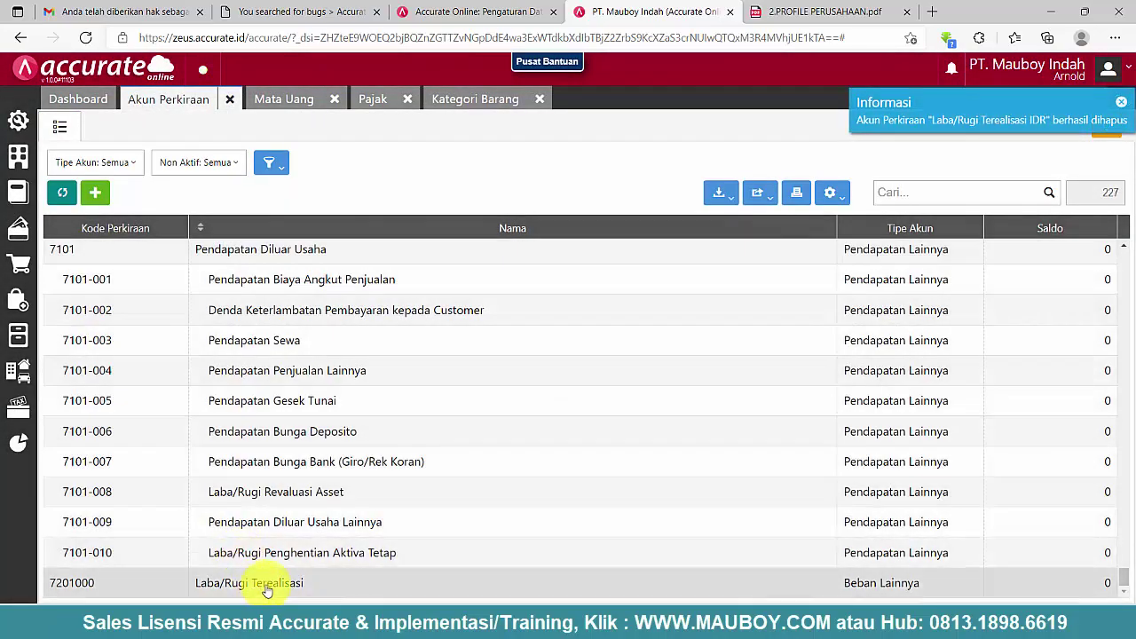
pyautogui.click(269, 583)
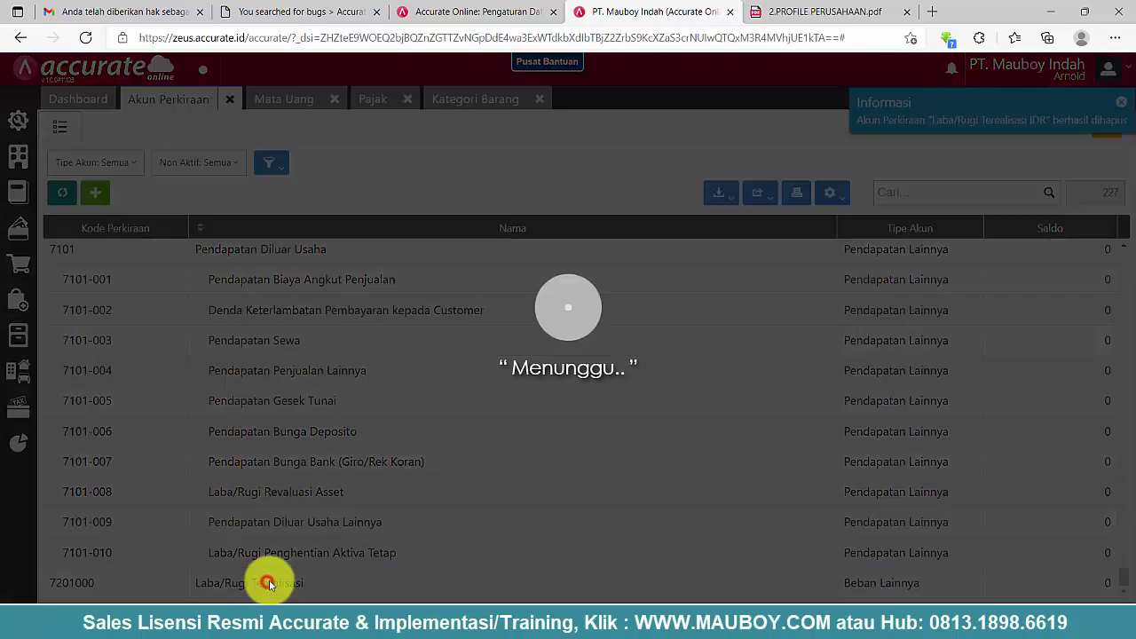
pyautogui.click(1090, 258)
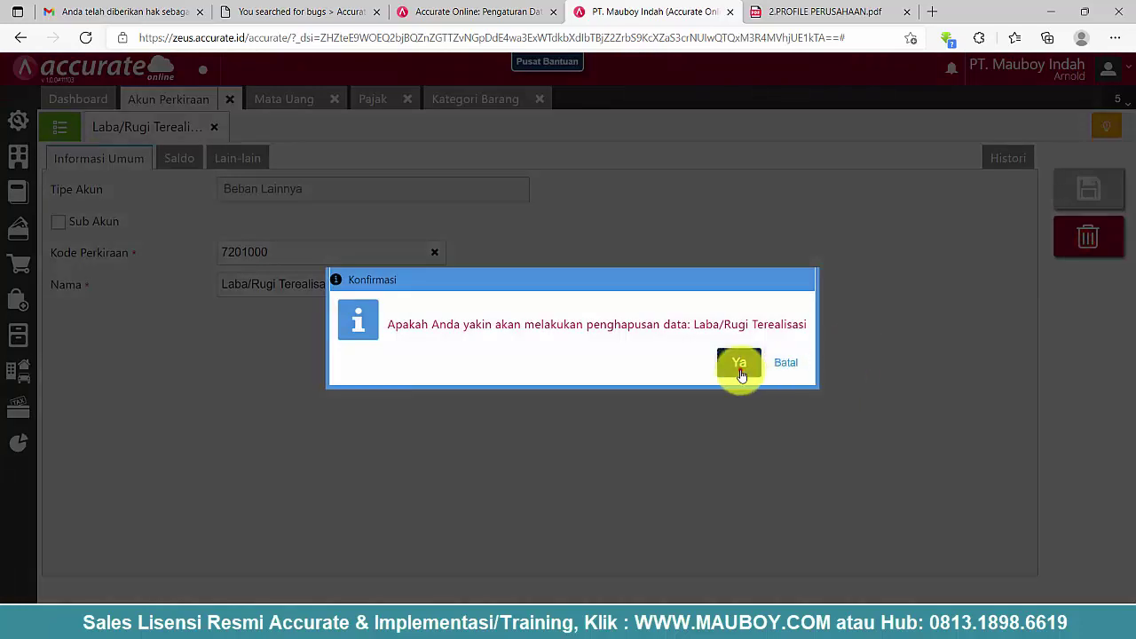
pyautogui.click(736, 362)
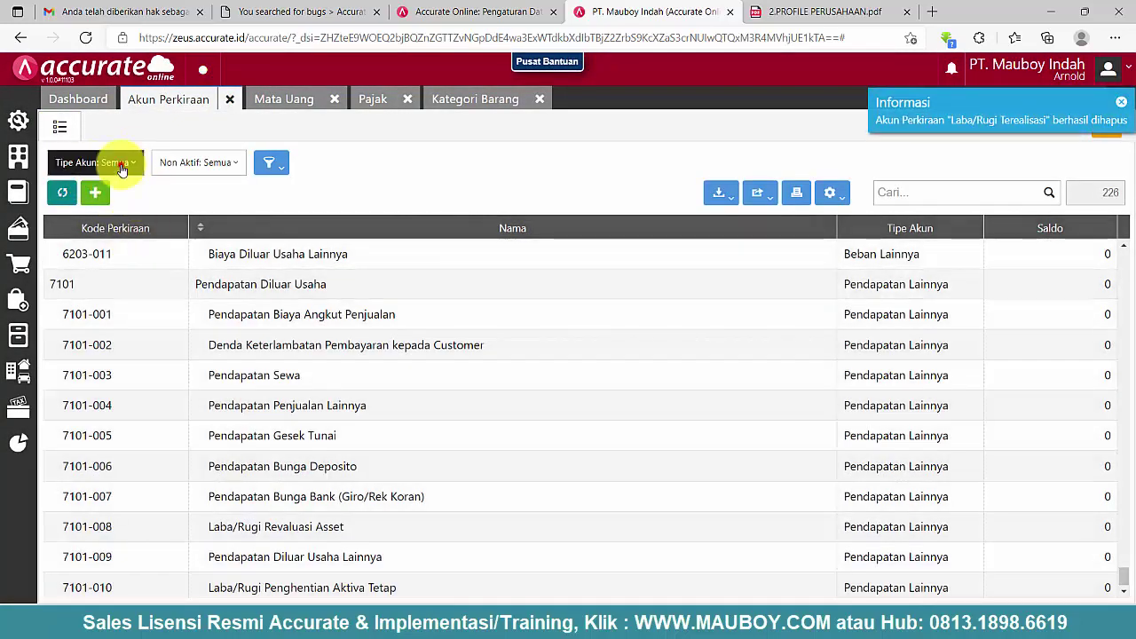
pyautogui.click(122, 165)
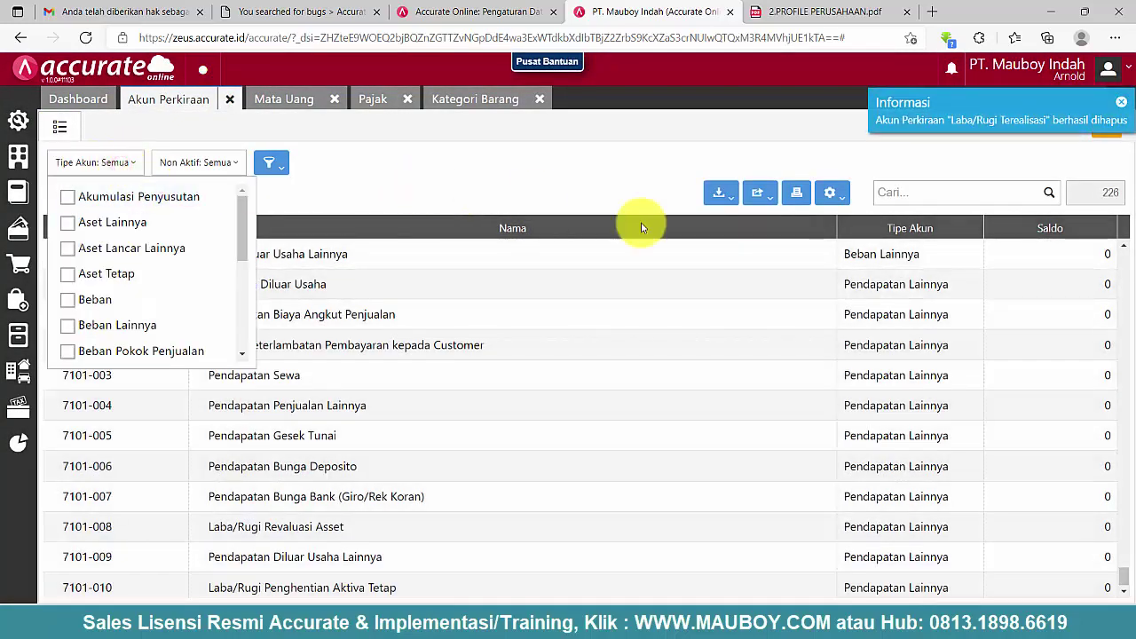
pyautogui.moveTo(1125, 581); pyautogui.dragTo(1124, 254)
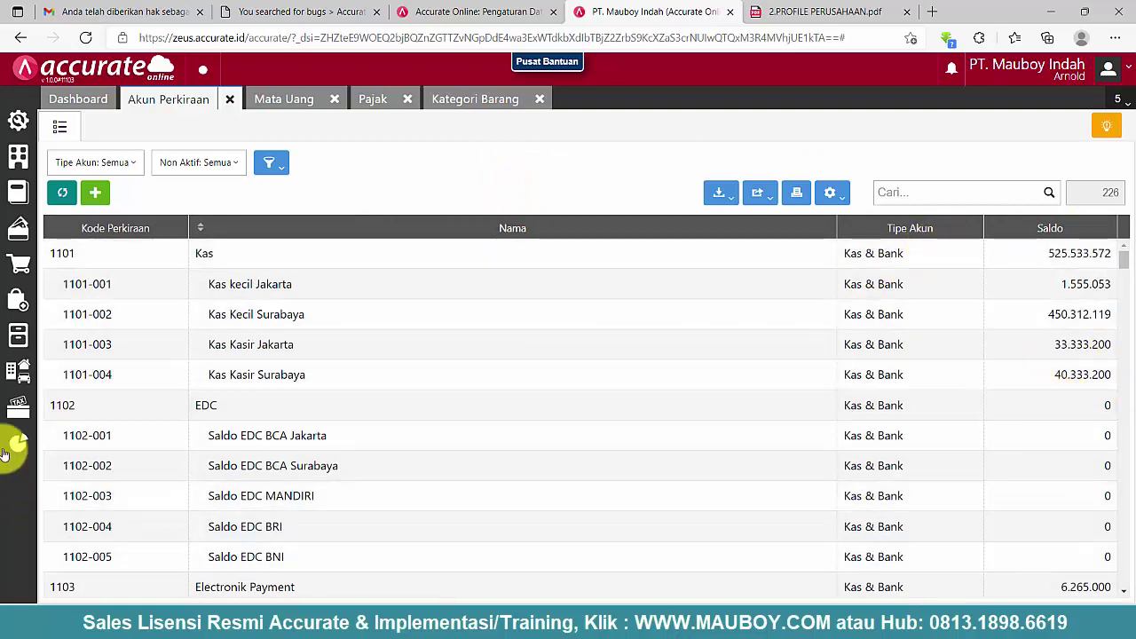
# - Generate the Neraca (Standar) balance sheet as of 31/12/2021
pyautogui.moveTo(17, 435)
pyautogui.click(82, 435)
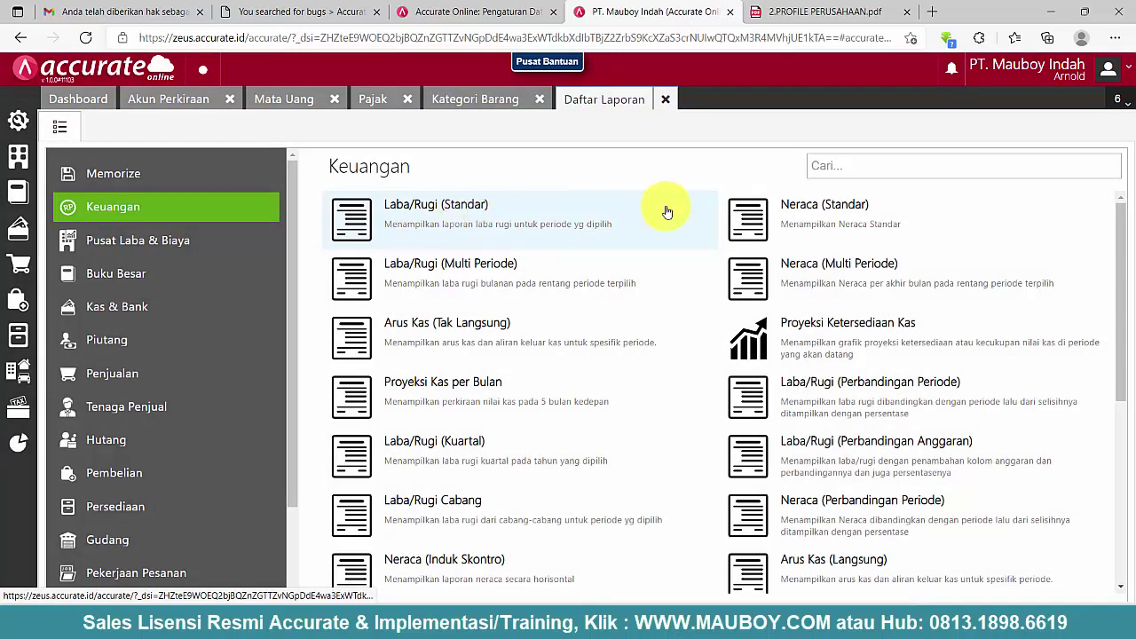
pyautogui.click(802, 205)
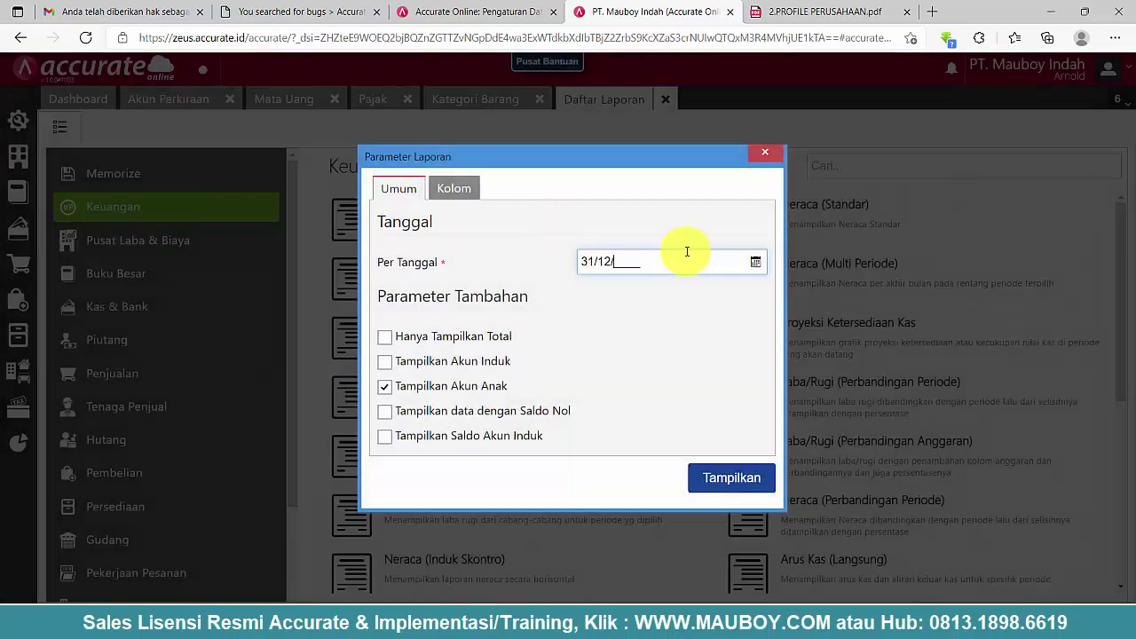
pyautogui.click(733, 475)
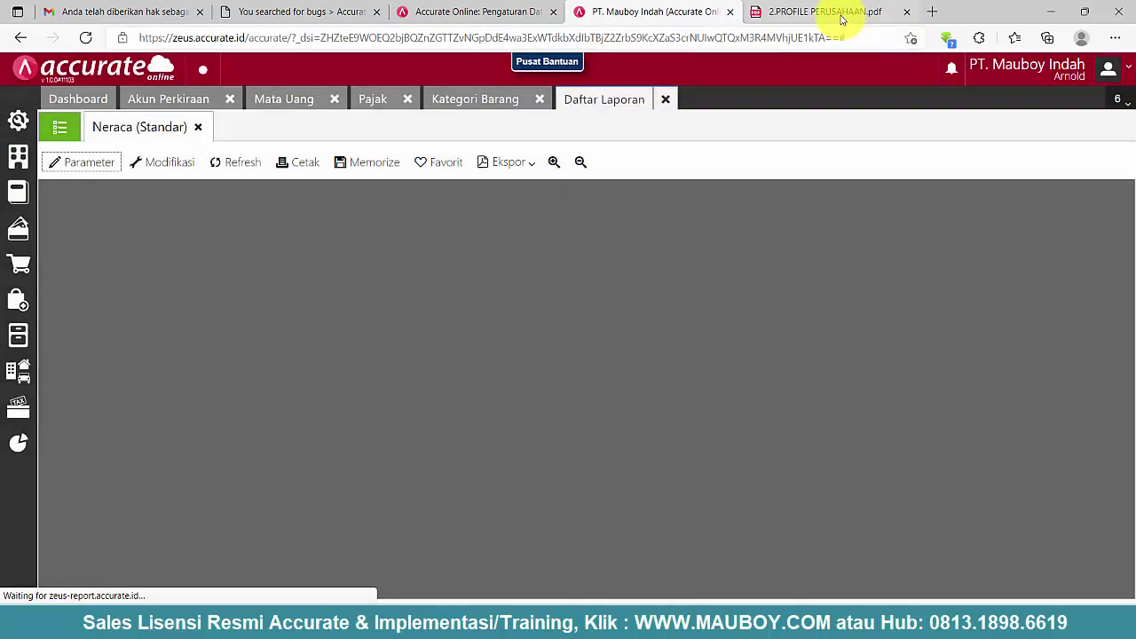
# - Compare the balance sheet totals of 1.307.204.225 with the profile PDF's Neraca
pyautogui.click(838, 12)
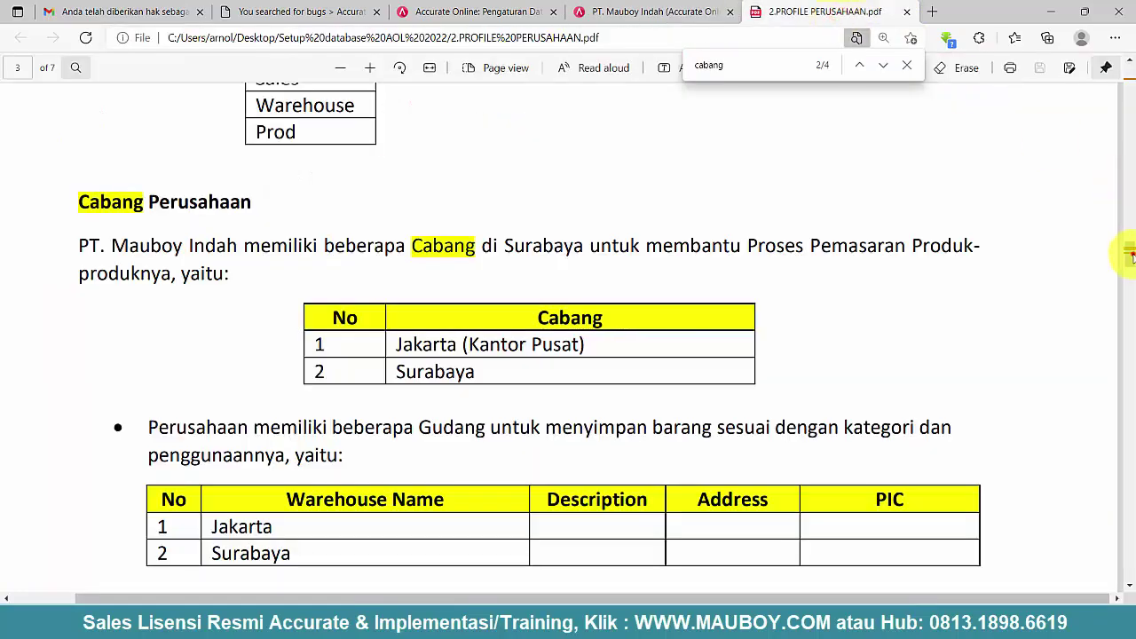
pyautogui.moveTo(1127, 256); pyautogui.dragTo(1123, 462)
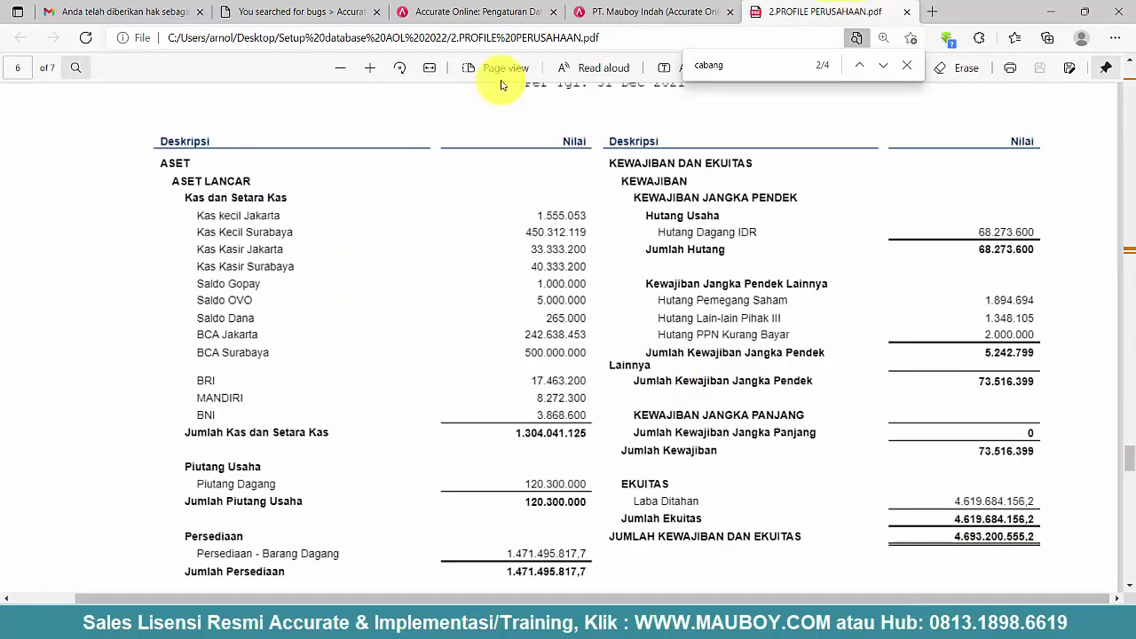
pyautogui.click(655, 14)
pyautogui.scroll(-2, 632, 332)
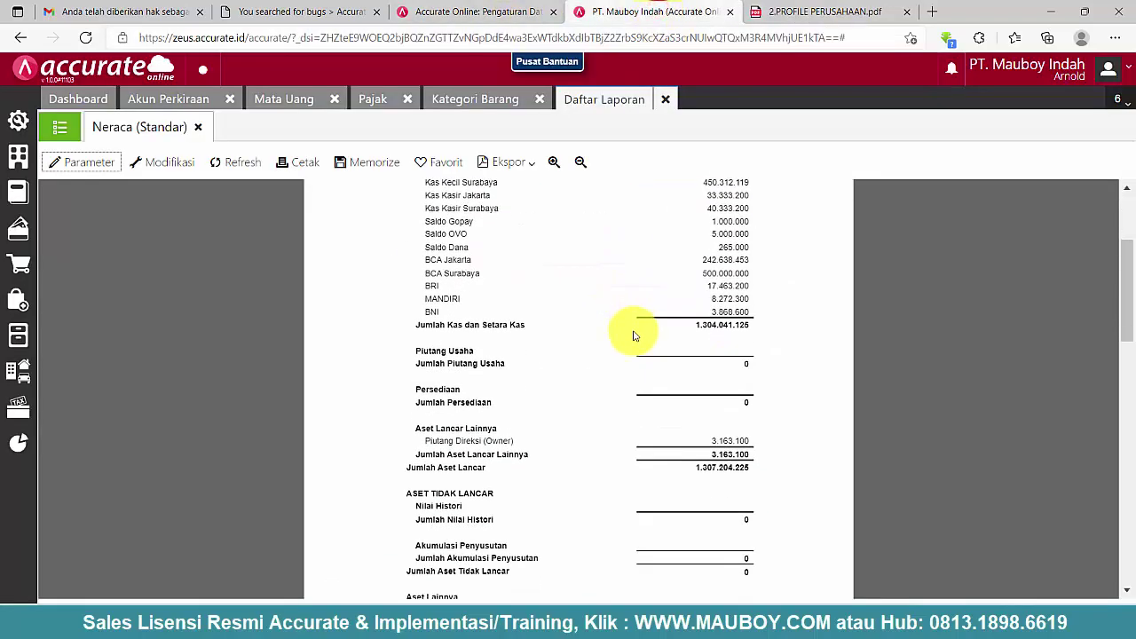
pyautogui.scroll(2, 631, 332)
pyautogui.scroll(-1, 497, 319)
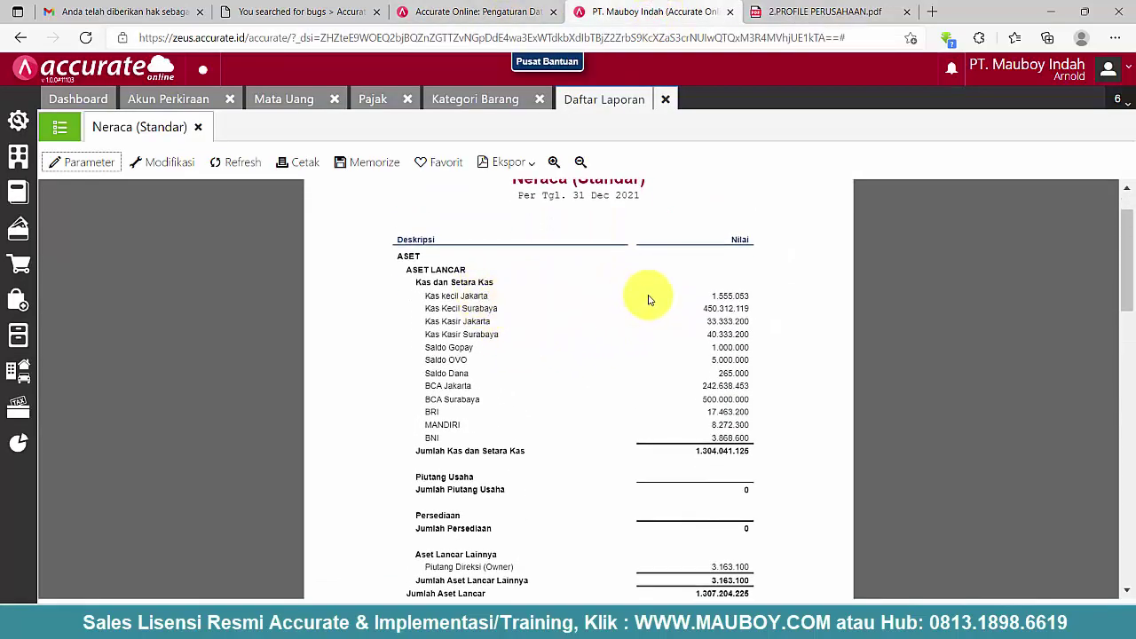
pyautogui.scroll(-3, 654, 368)
pyautogui.scroll(-5, 499, 397)
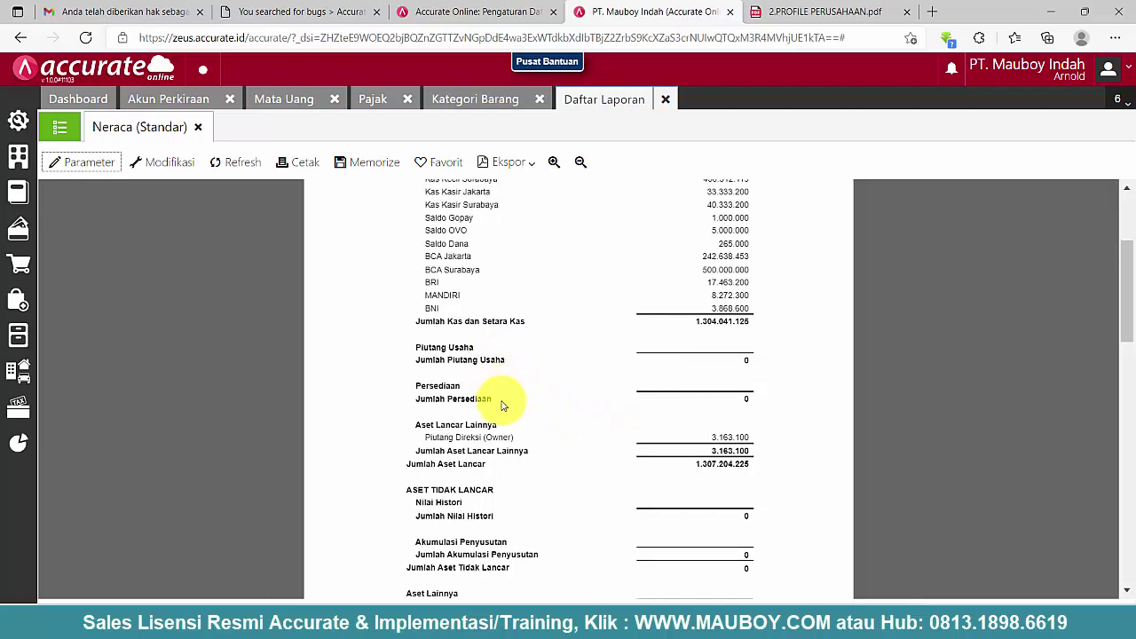
pyautogui.scroll(-8, 537, 410)
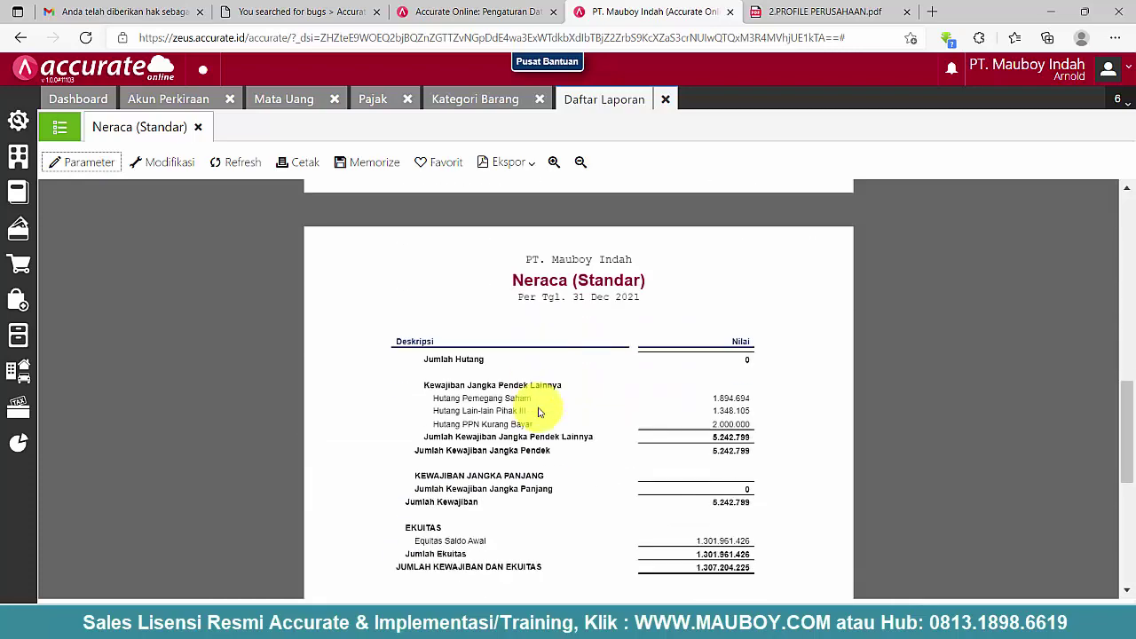
pyautogui.click(825, 11)
pyautogui.scroll(-4, 751, 332)
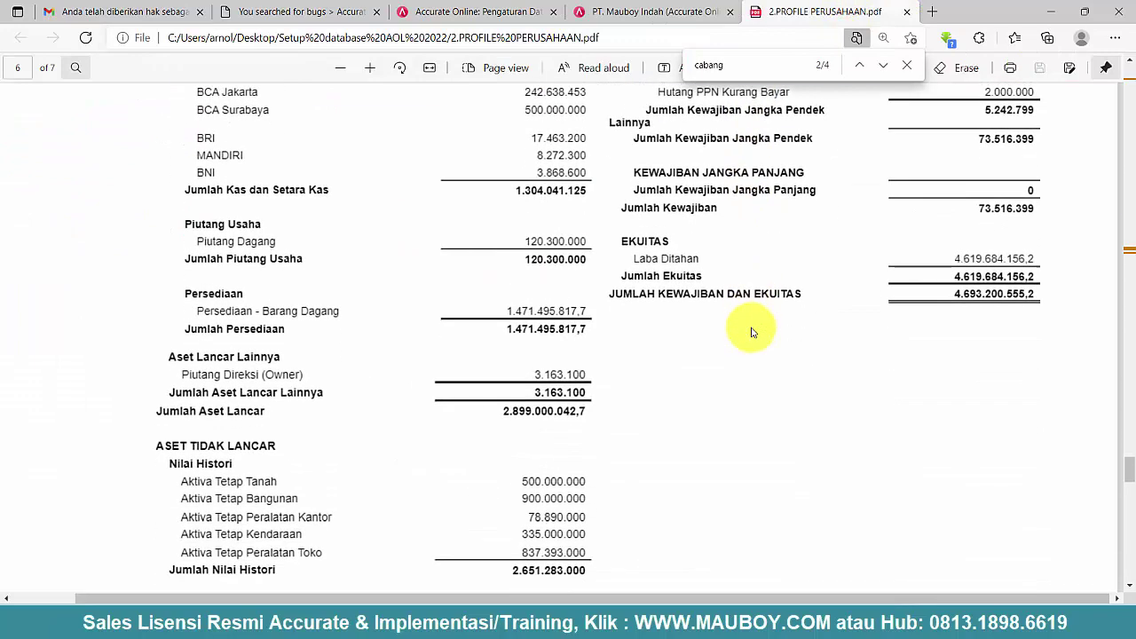
pyautogui.scroll(6, 751, 332)
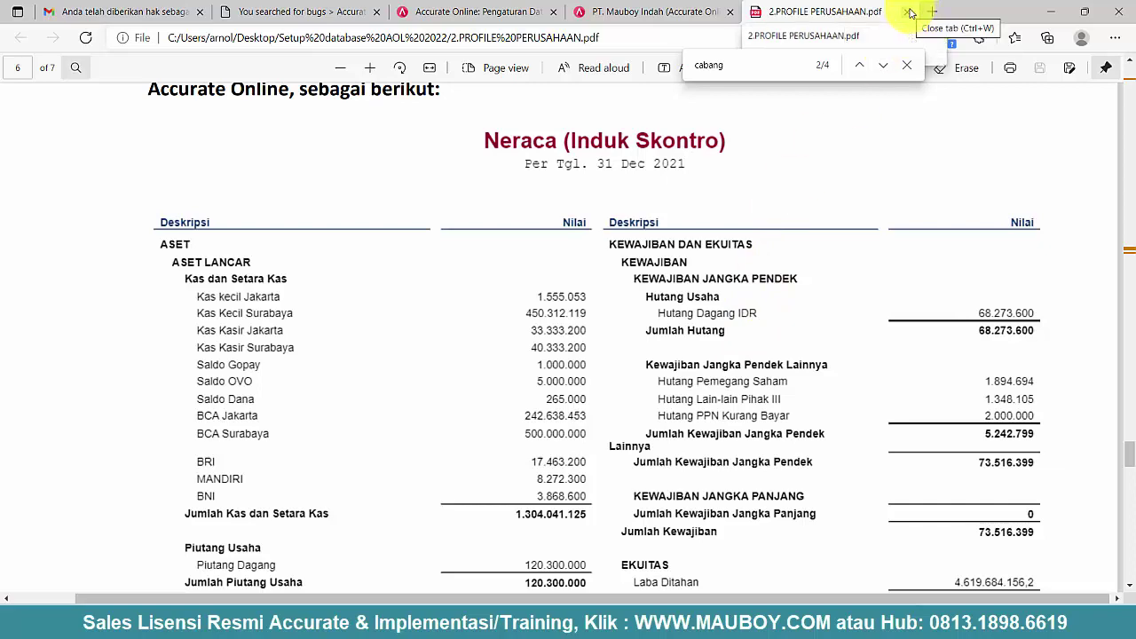
# - In the Notepad outline, highlight steps 3.3 (deleting unneeded accounts) and 3.4 (preferences)
pyautogui.hotkey('alt', 'Tab')
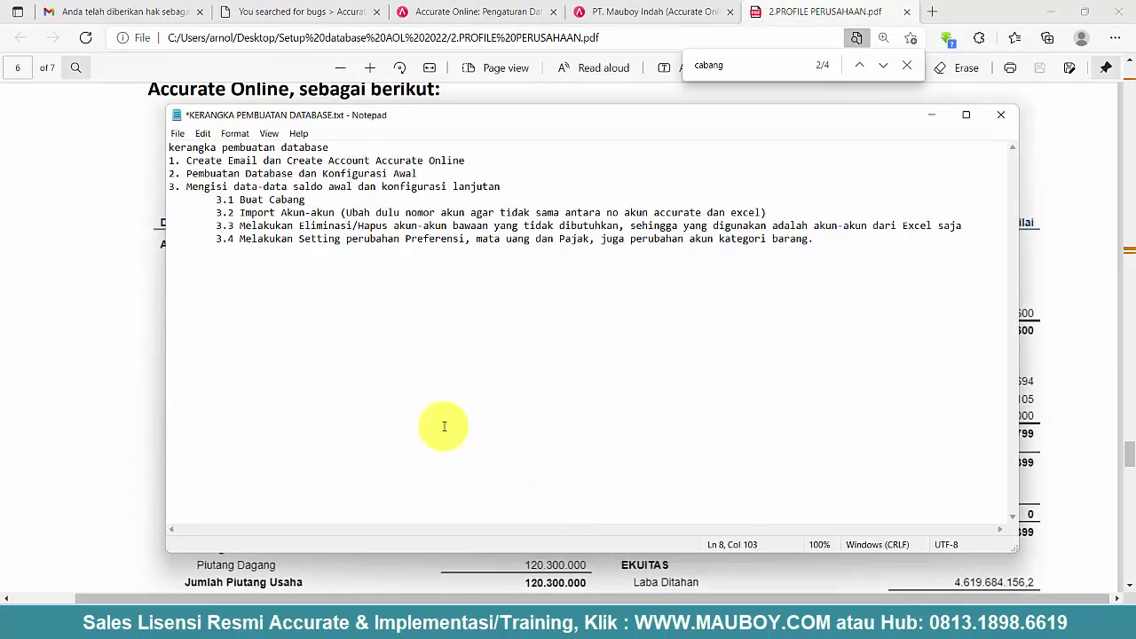
pyautogui.moveTo(241, 228); pyautogui.dragTo(991, 223)
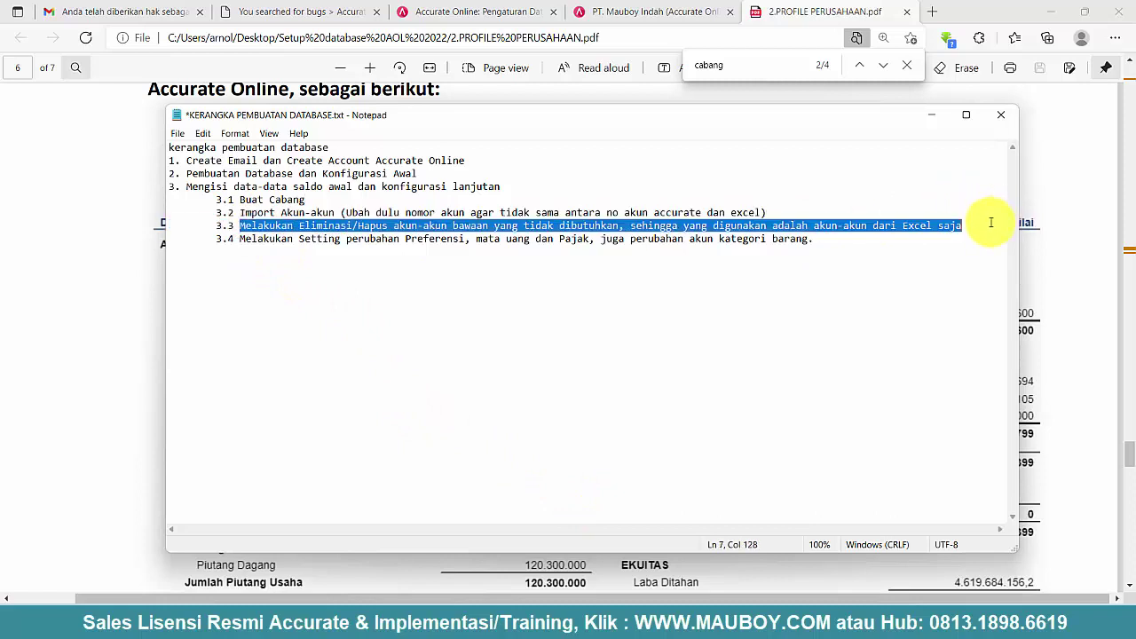
pyautogui.moveTo(840, 240); pyautogui.dragTo(258, 240)
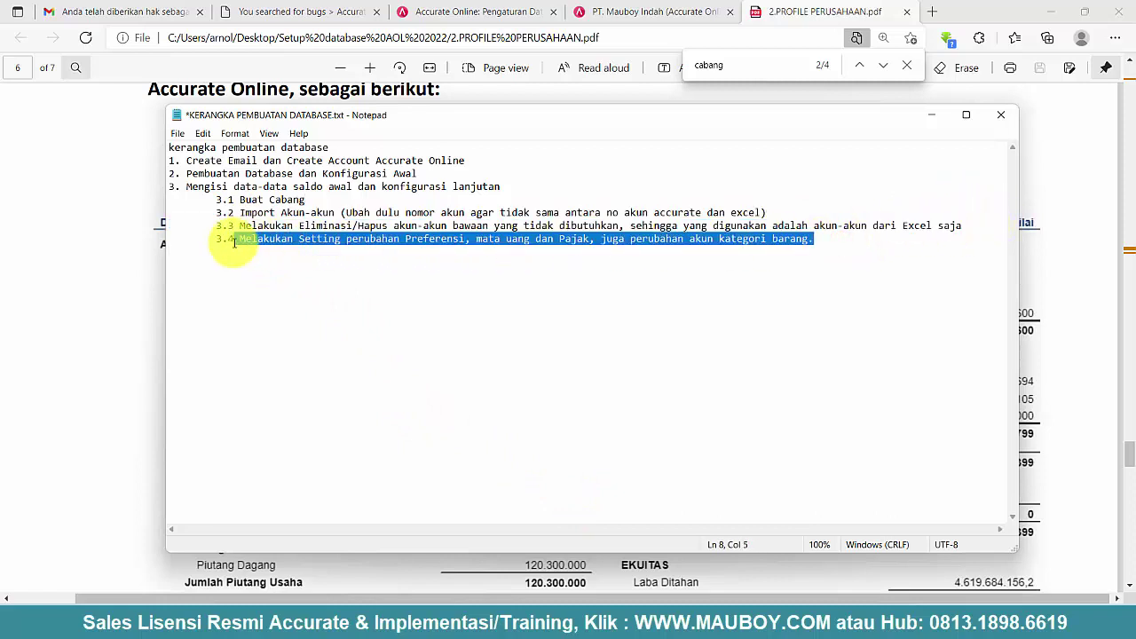
pyautogui.click(525, 240)
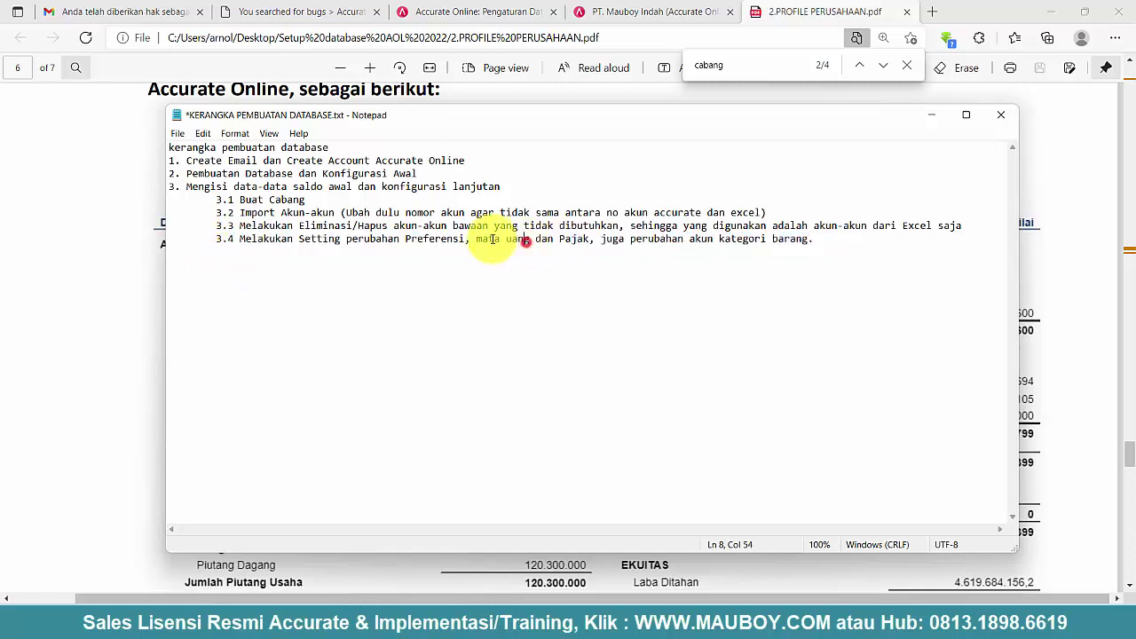
pyautogui.moveTo(475, 238); pyautogui.dragTo(809, 239)
pyautogui.click(364, 239)
pyautogui.moveTo(240, 240); pyautogui.dragTo(815, 240)
# - Open the company preferences and review the company address details
pyautogui.click(667, 13)
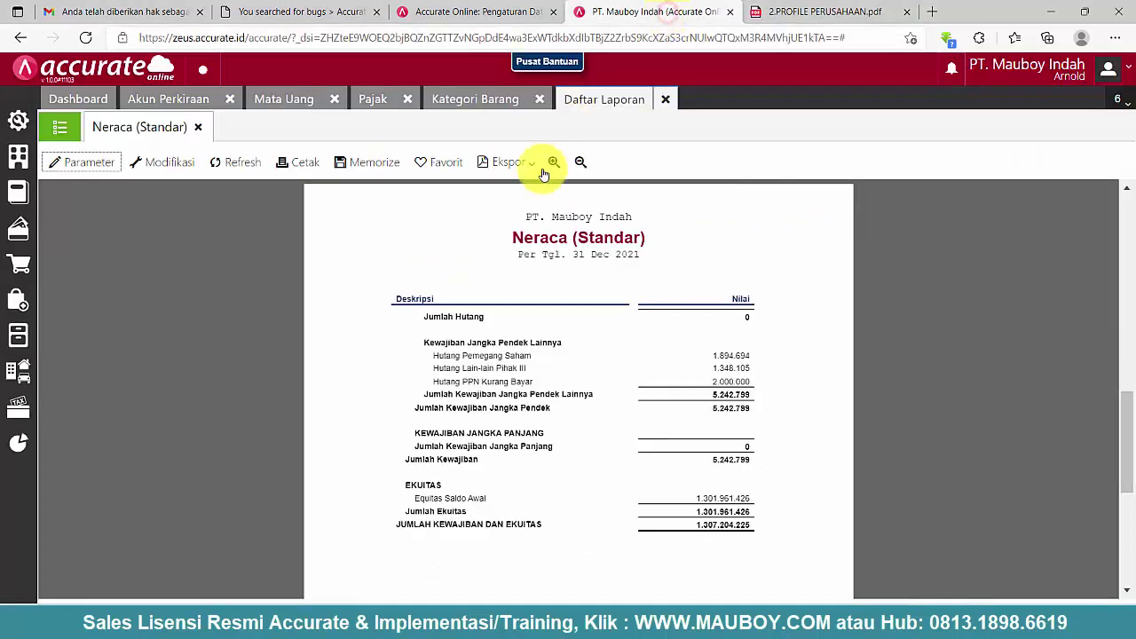
pyautogui.click(18, 119)
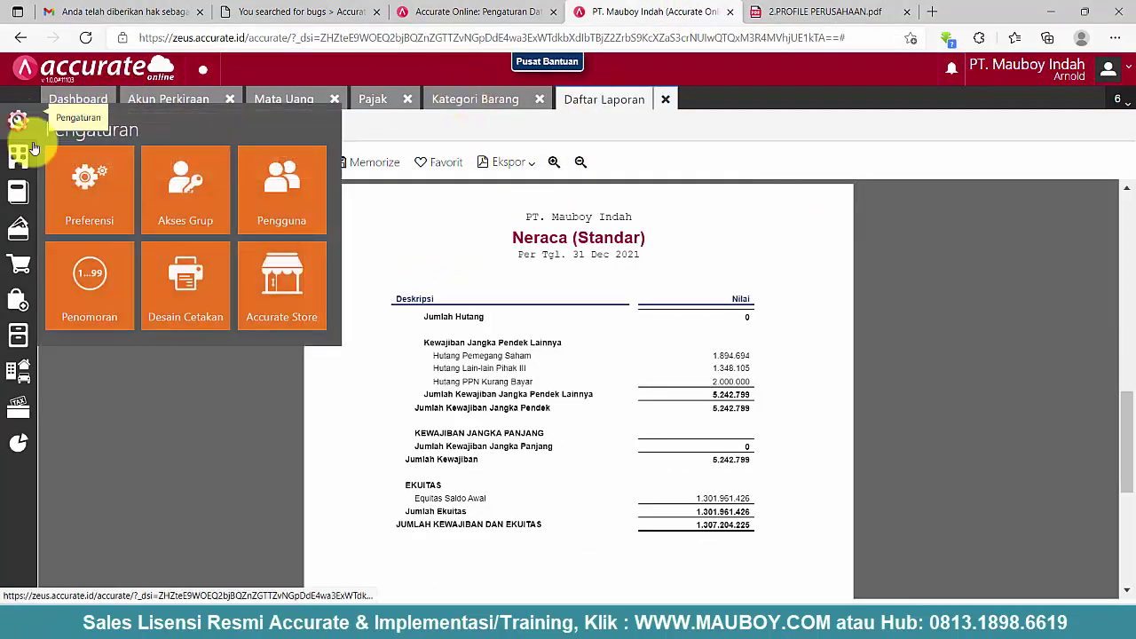
pyautogui.click(89, 189)
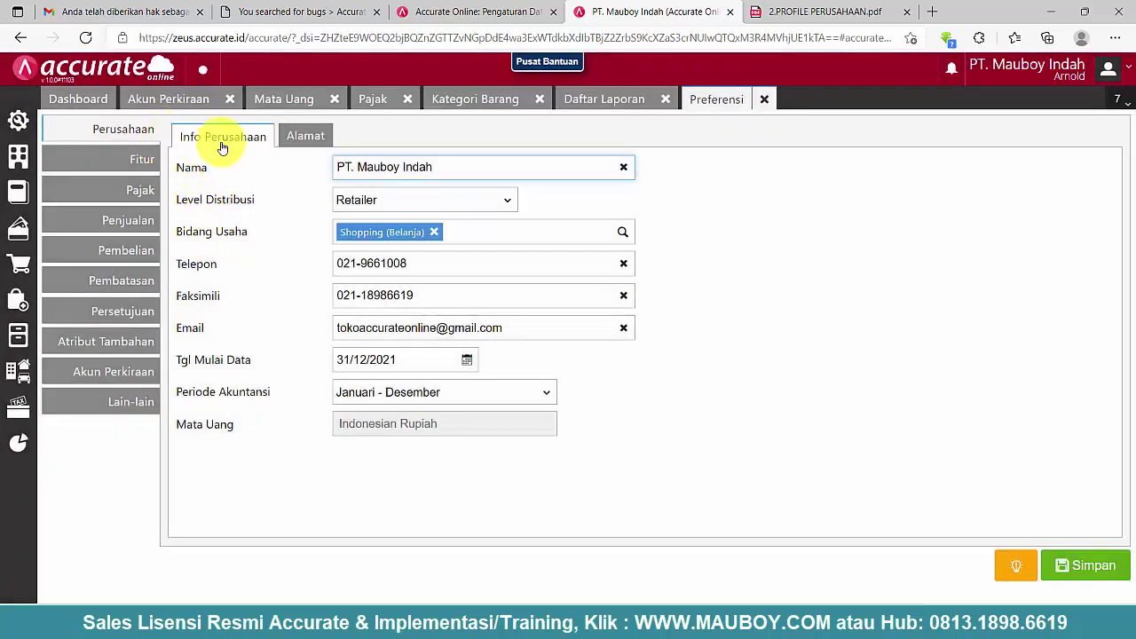
pyautogui.click(317, 135)
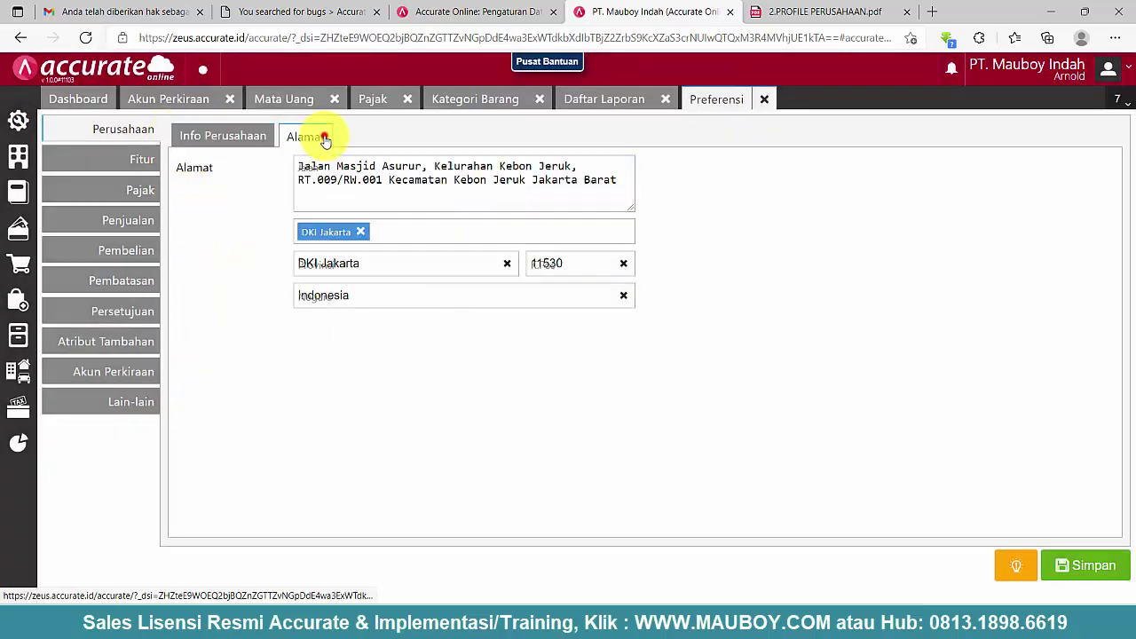
pyautogui.click(263, 138)
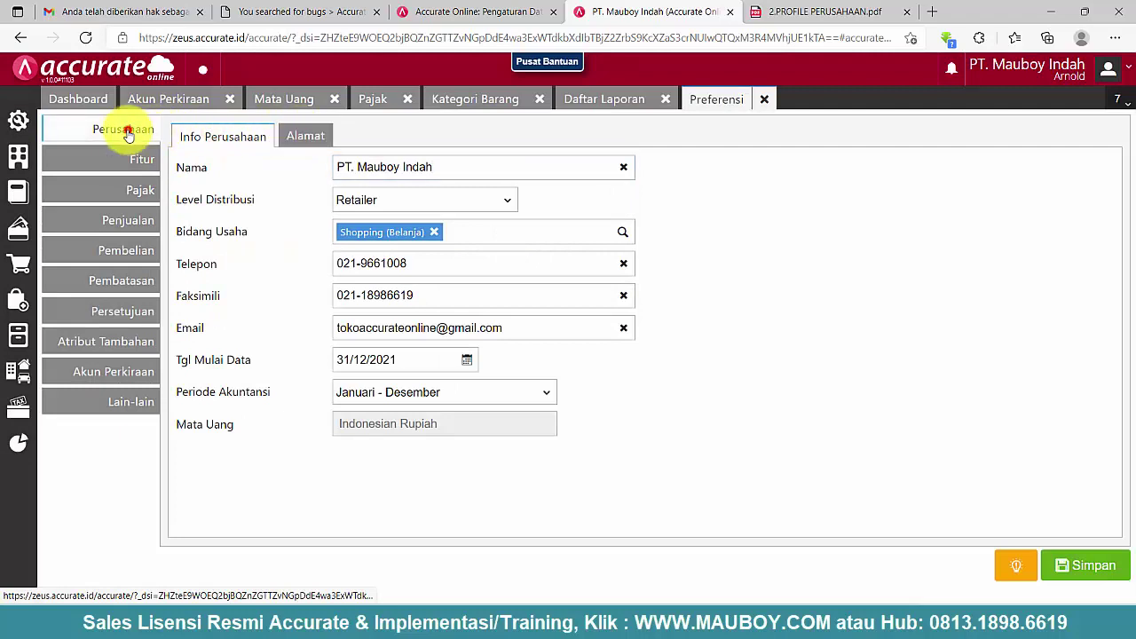
pyautogui.click(297, 137)
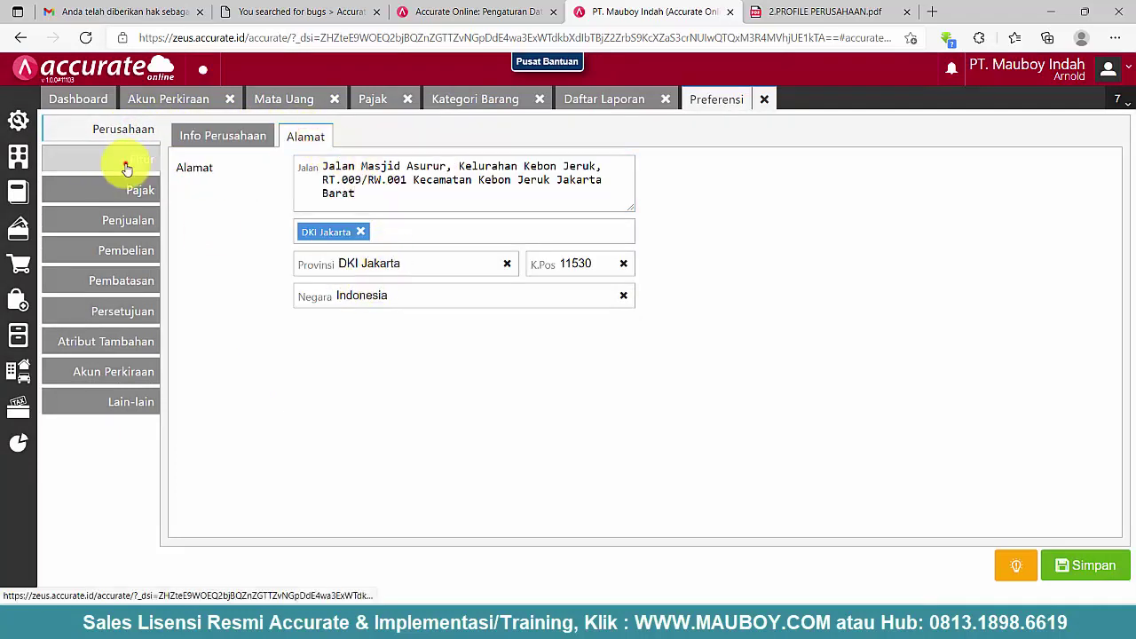
# - Enable the Pengepakan Barang sales feature
pyautogui.click(127, 169)
pyautogui.click(304, 144)
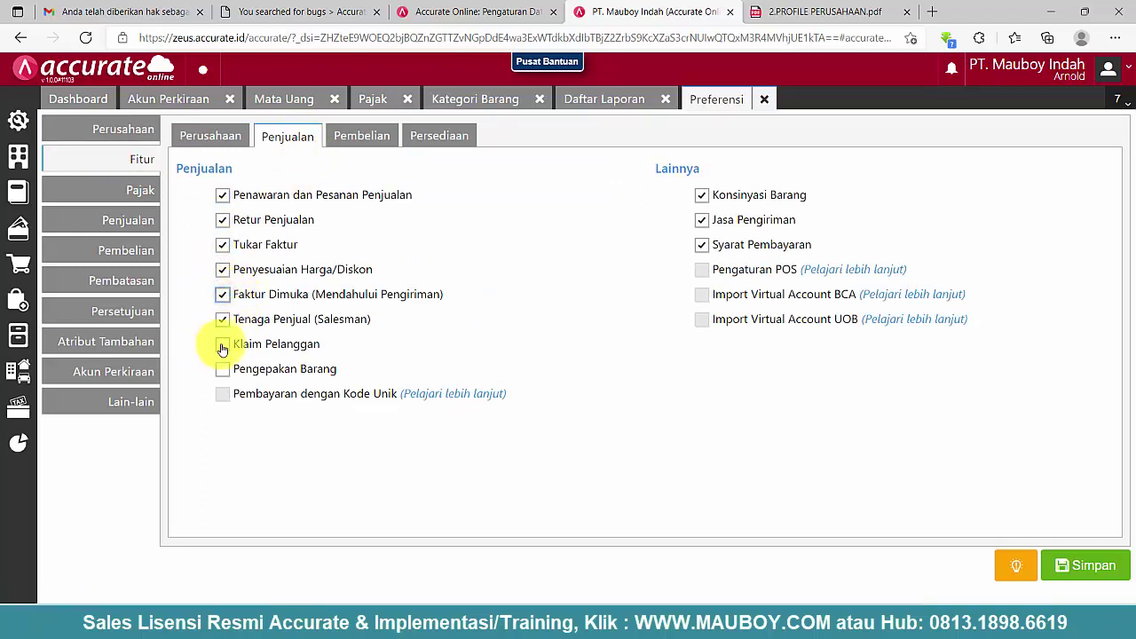
pyautogui.click(225, 371)
# - Review the Pembelian, Persediaan, Perusahaan and Penjualan feature options
pyautogui.click(361, 135)
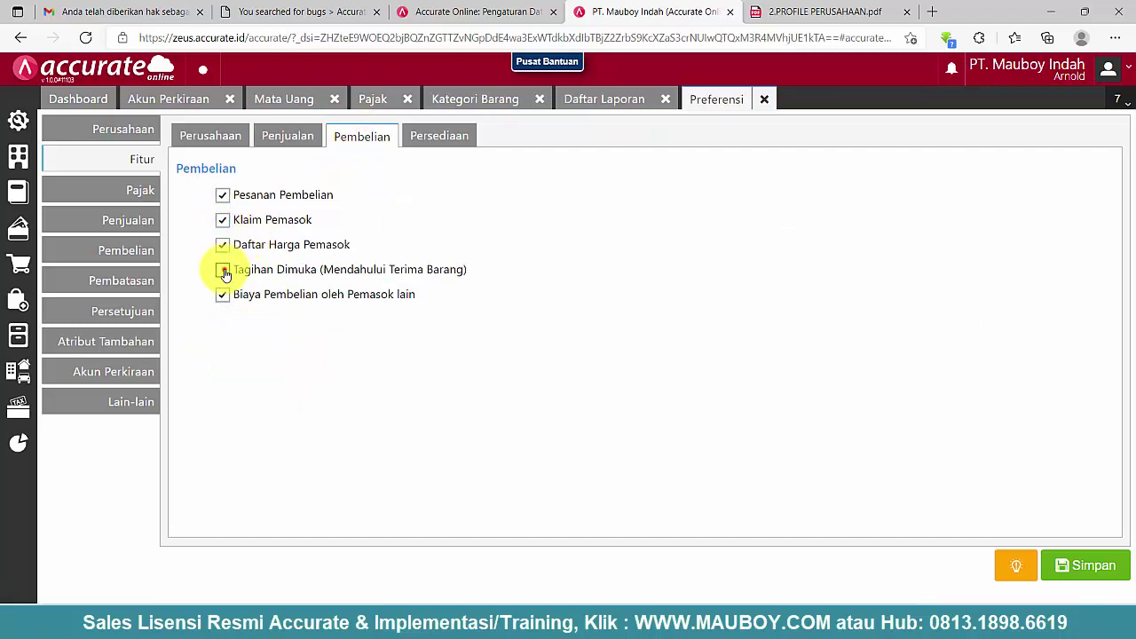
pyautogui.click(423, 140)
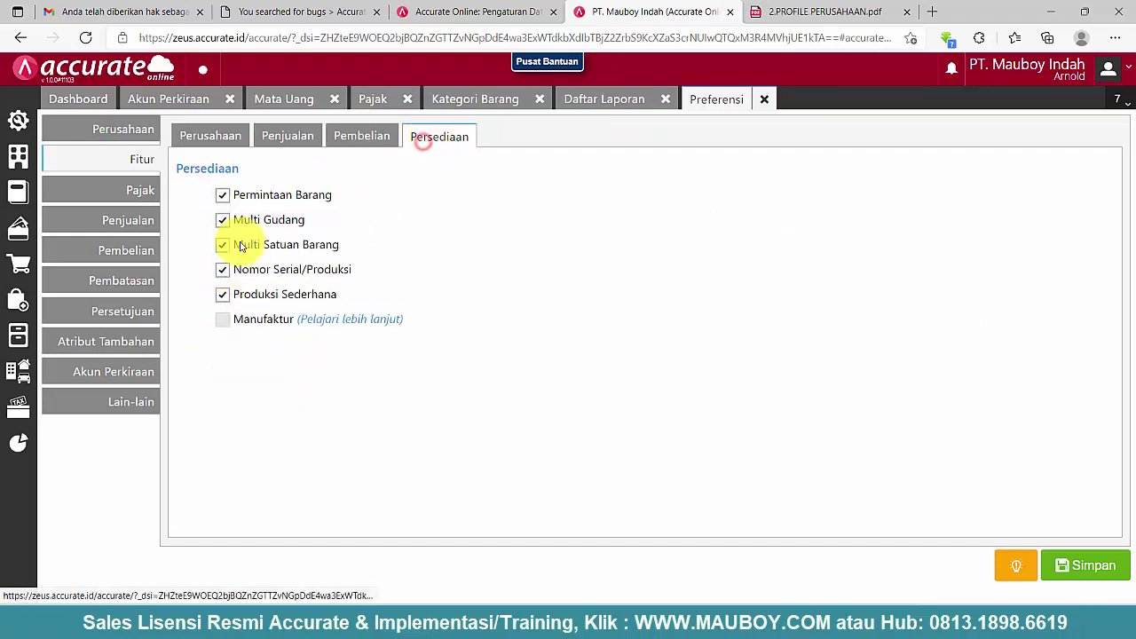
pyautogui.click(350, 137)
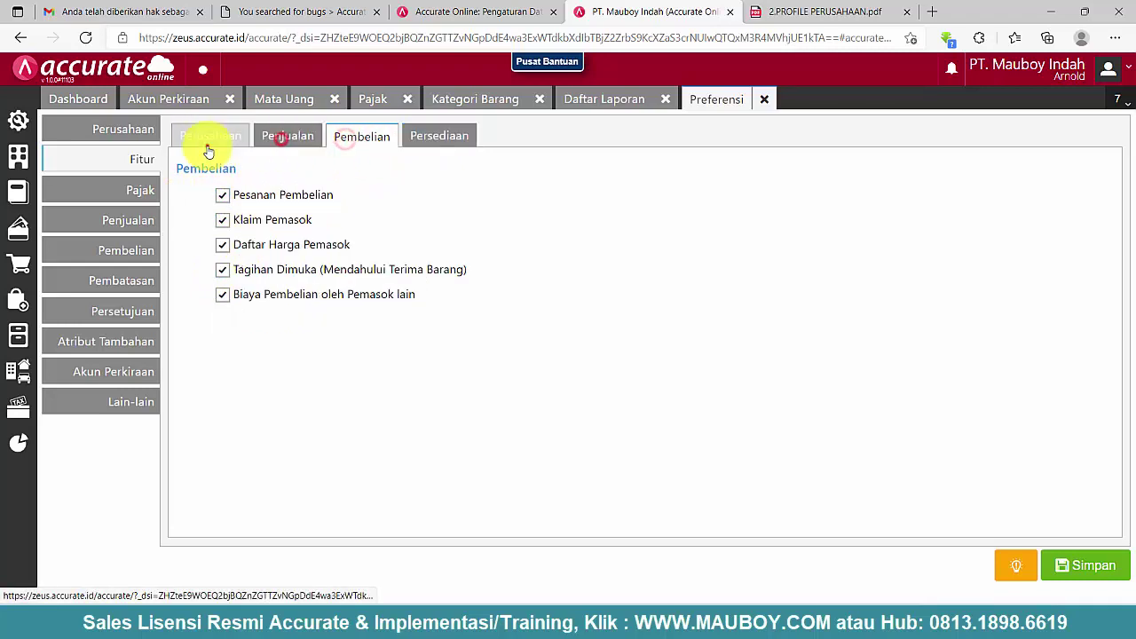
pyautogui.click(207, 147)
pyautogui.click(275, 146)
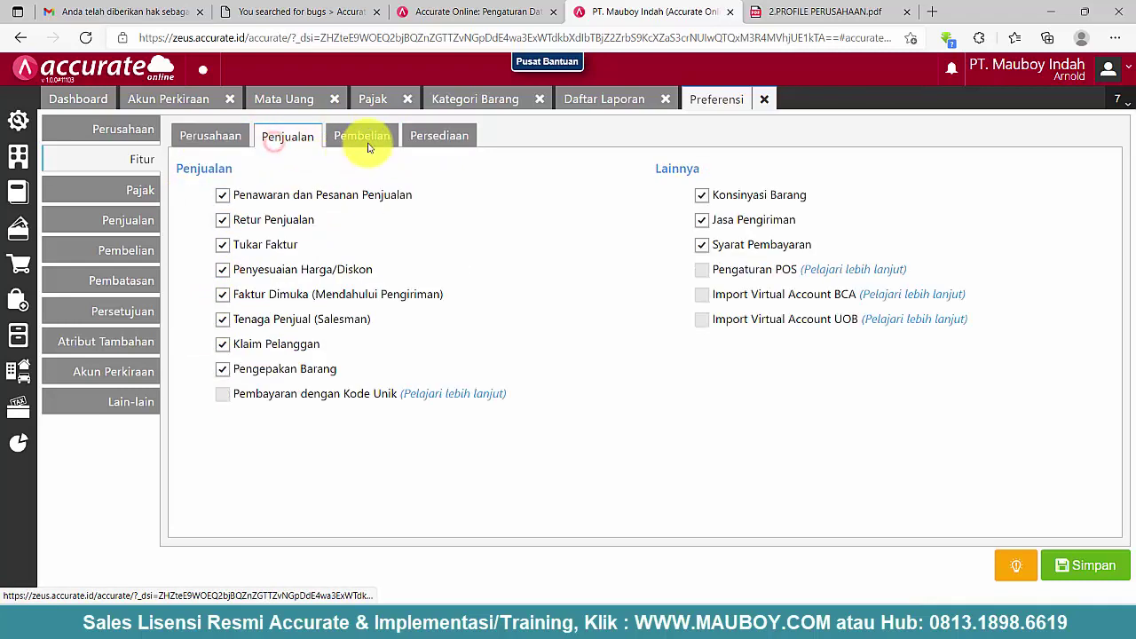
pyautogui.click(366, 138)
pyautogui.click(431, 142)
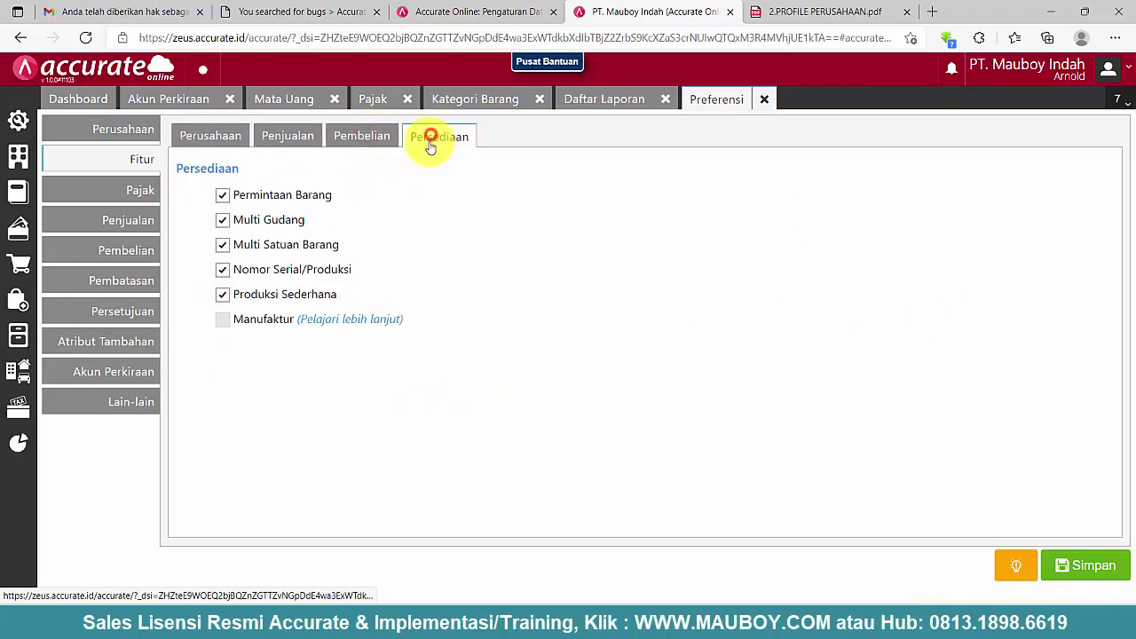
pyautogui.click(331, 141)
pyautogui.click(287, 142)
pyautogui.click(223, 149)
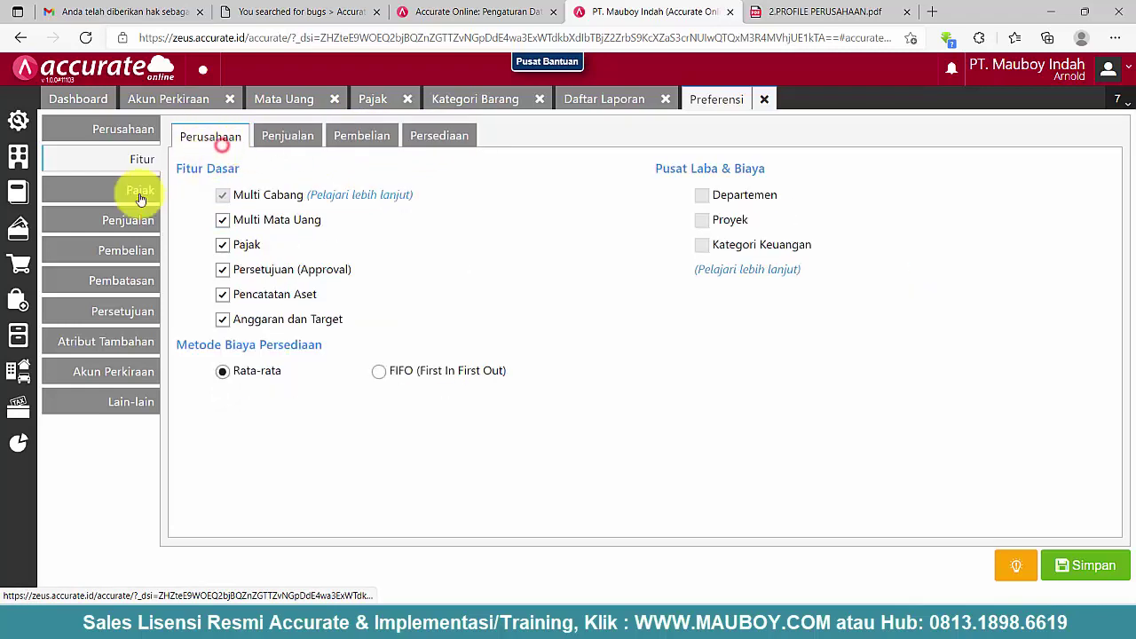
# - Paste the company's PKP confirmation number from the profile PDF into the tax preferences
pyautogui.click(139, 190)
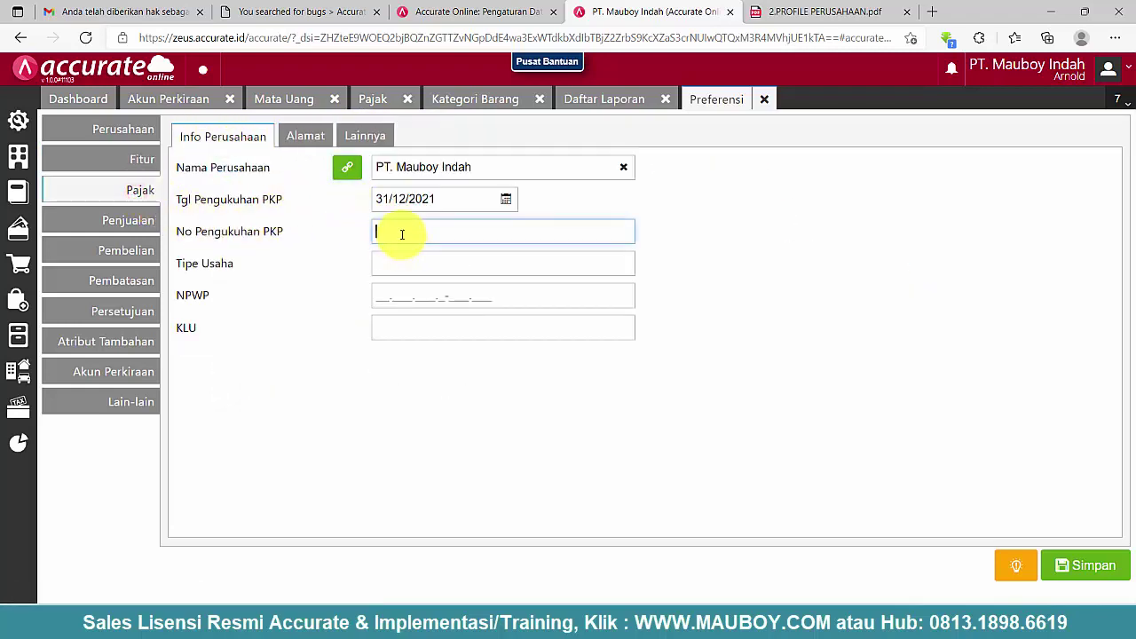
pyautogui.click(775, 12)
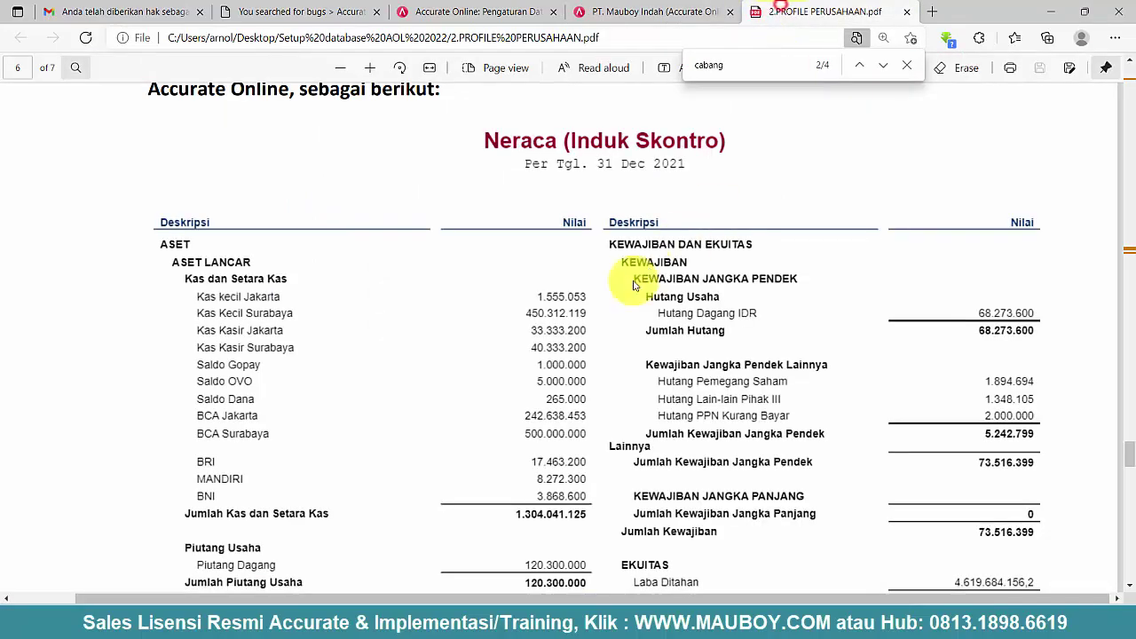
pyautogui.click(1131, 330)
pyautogui.moveTo(1130, 413); pyautogui.dragTo(1131, 95)
pyautogui.scroll(6, 654, 246)
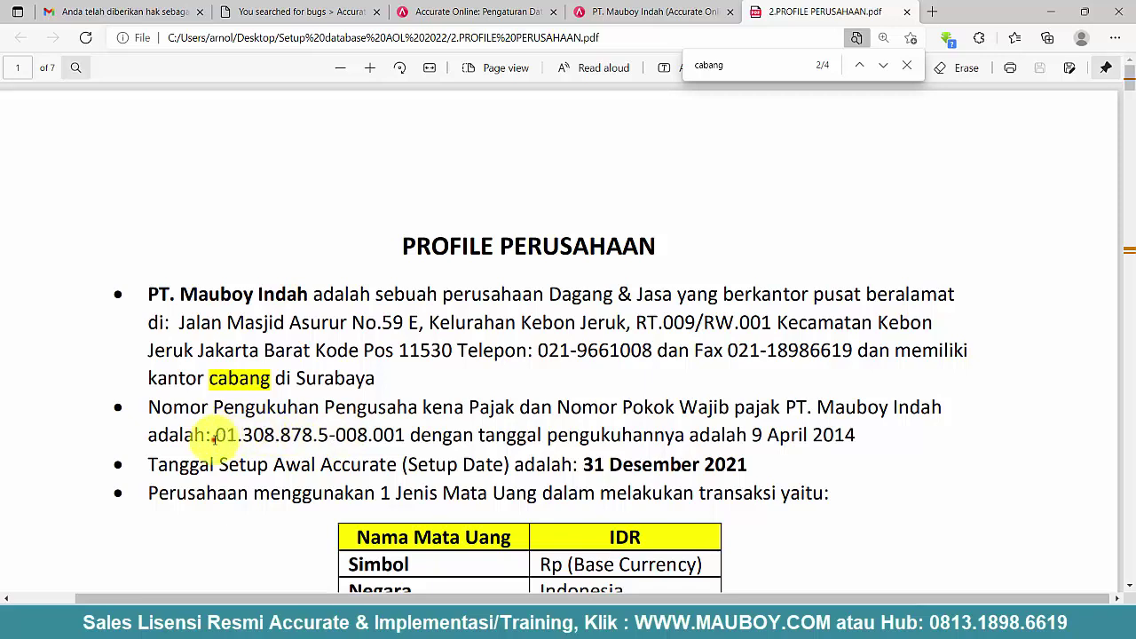
pyautogui.moveTo(213, 438); pyautogui.dragTo(368, 435)
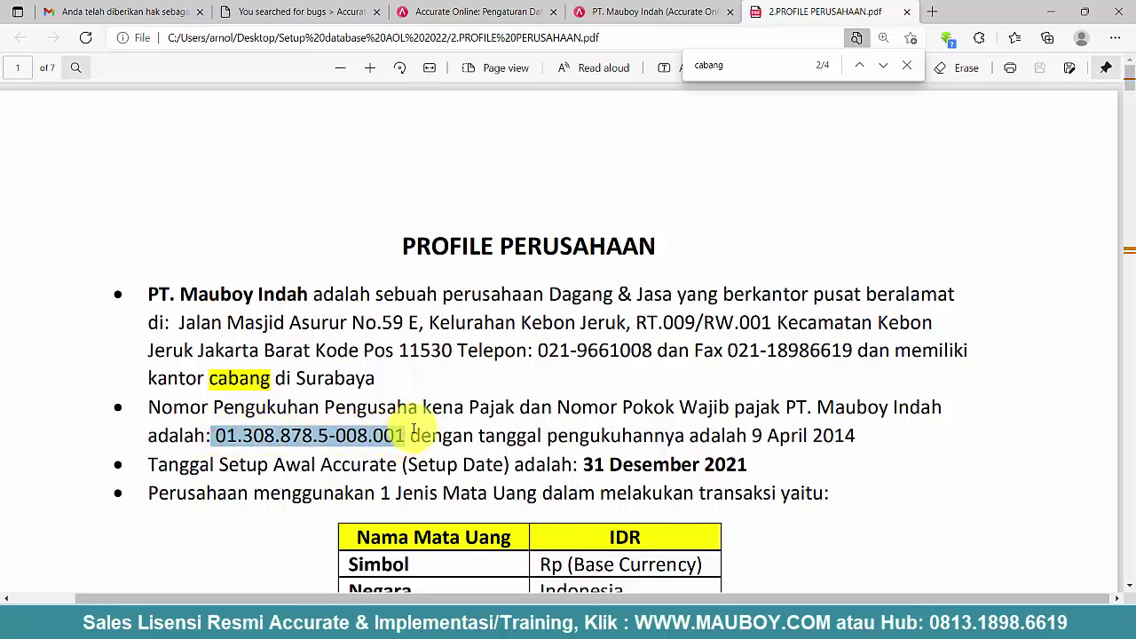
pyautogui.click(654, 11)
pyautogui.click(413, 262)
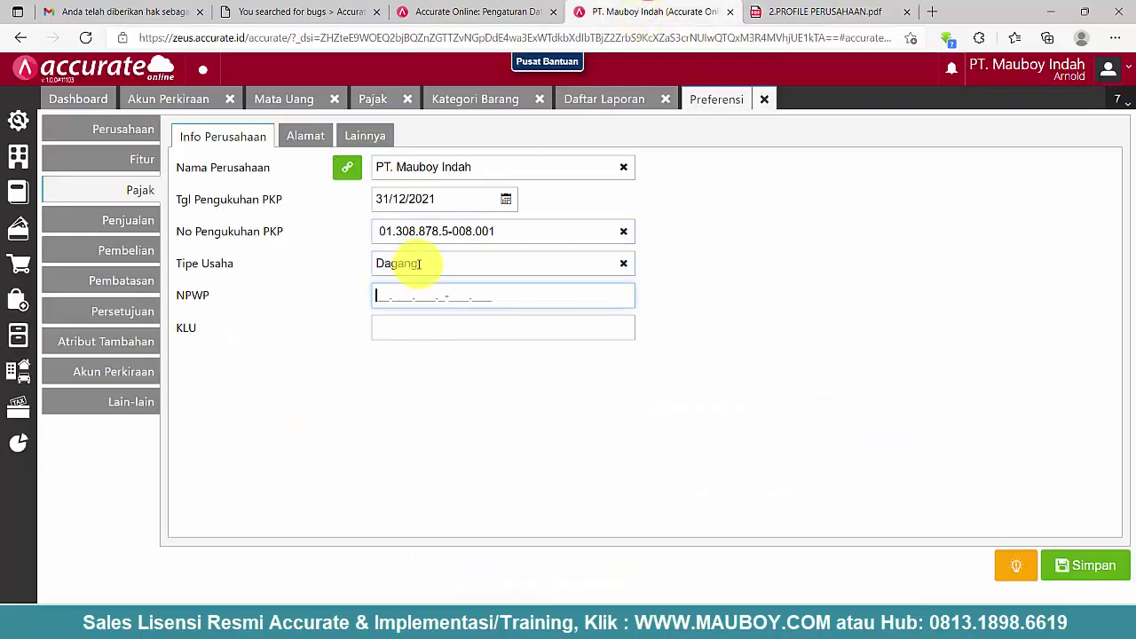
# - Copy the company's NPWP number from the profile PDF into the NPWP field
pyautogui.click(819, 11)
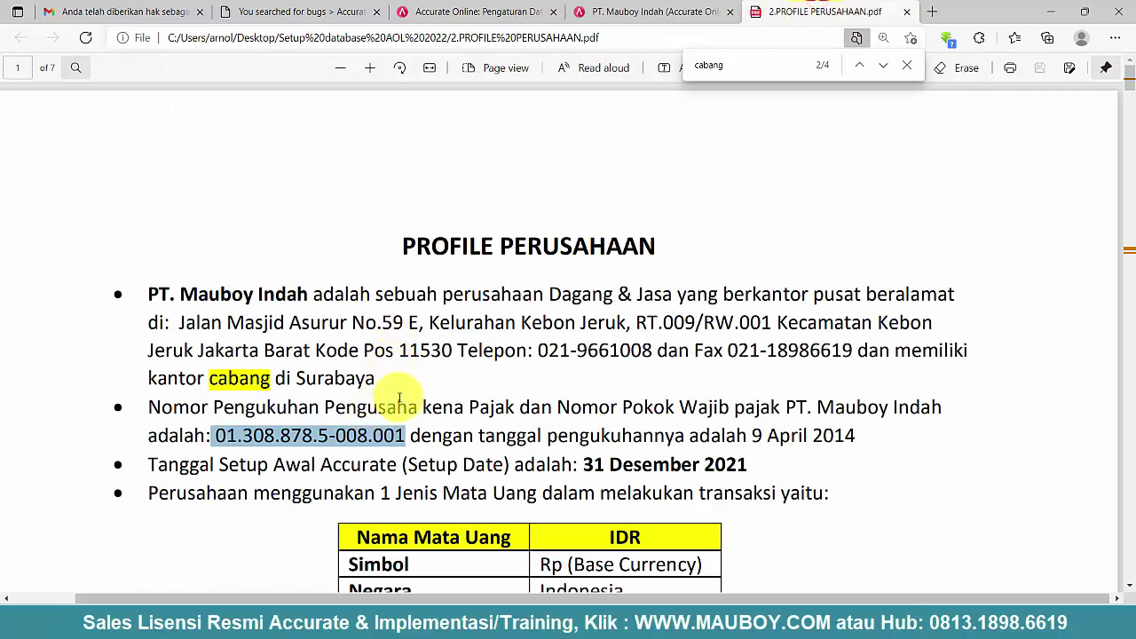
pyautogui.scroll(-5, 399, 395)
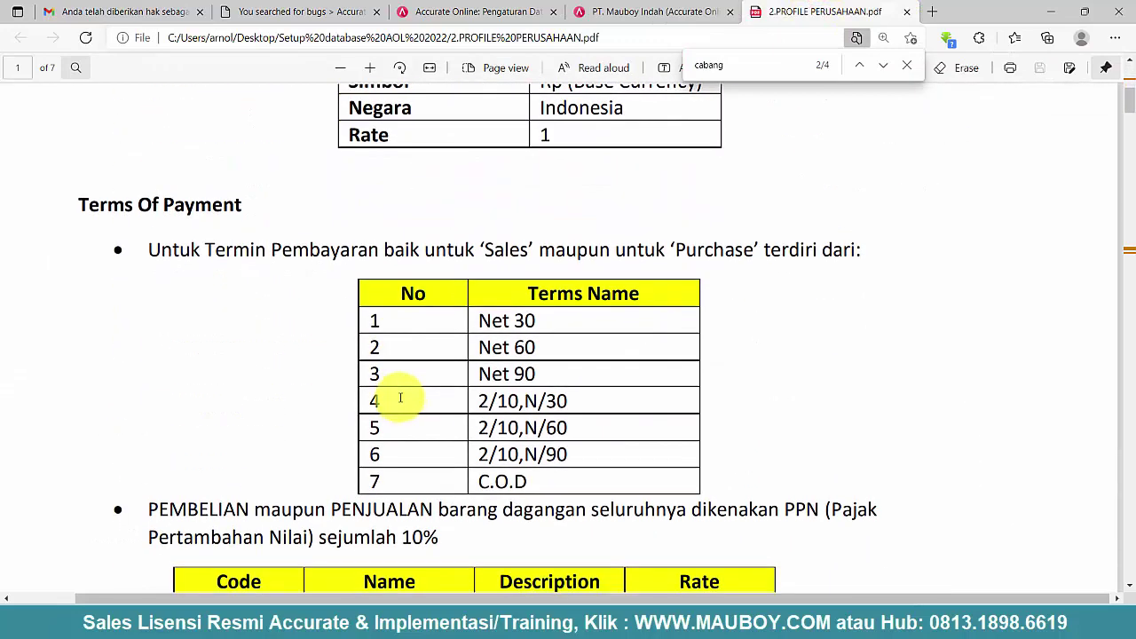
pyautogui.scroll(5, 400, 394)
pyautogui.scroll(1, 391, 393)
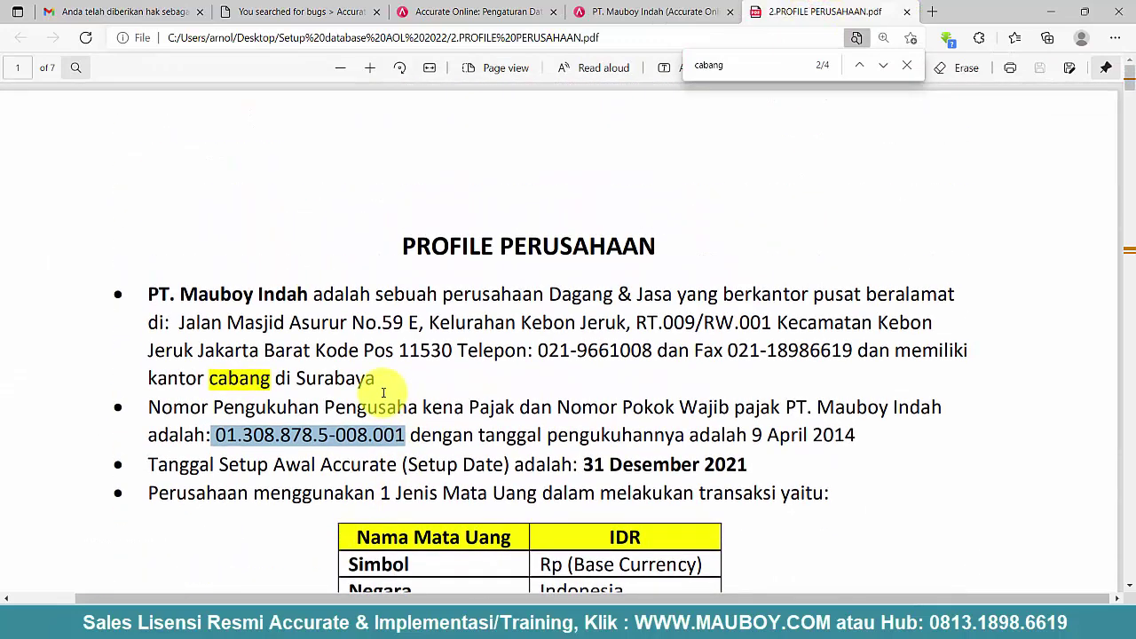
pyautogui.rightClick(339, 436)
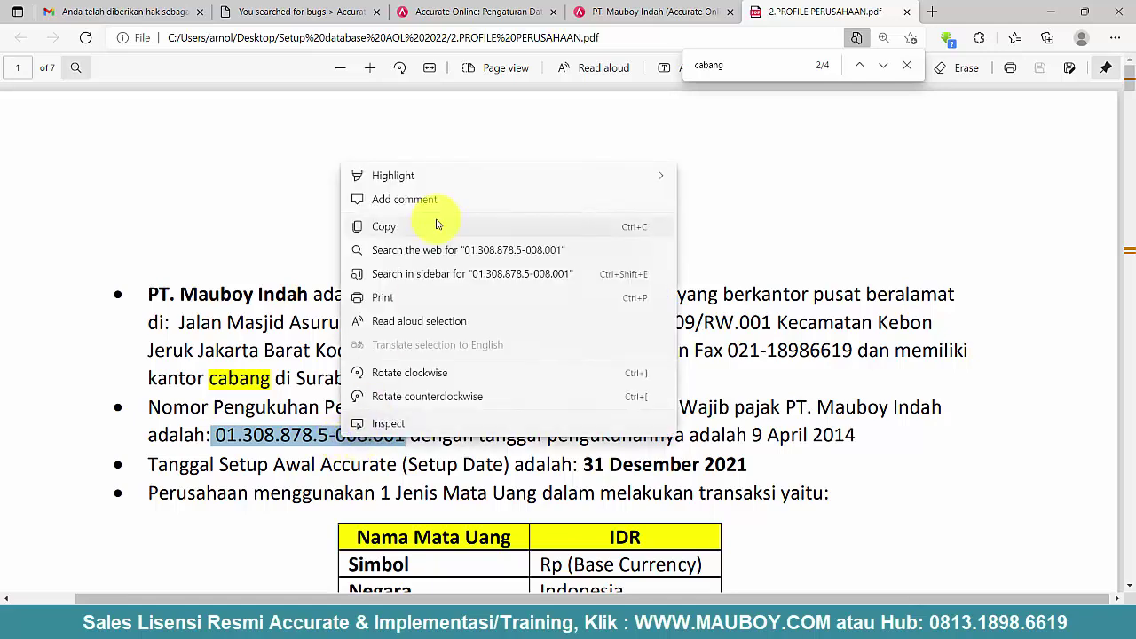
pyautogui.click(390, 224)
pyautogui.click(503, 11)
pyautogui.click(568, 18)
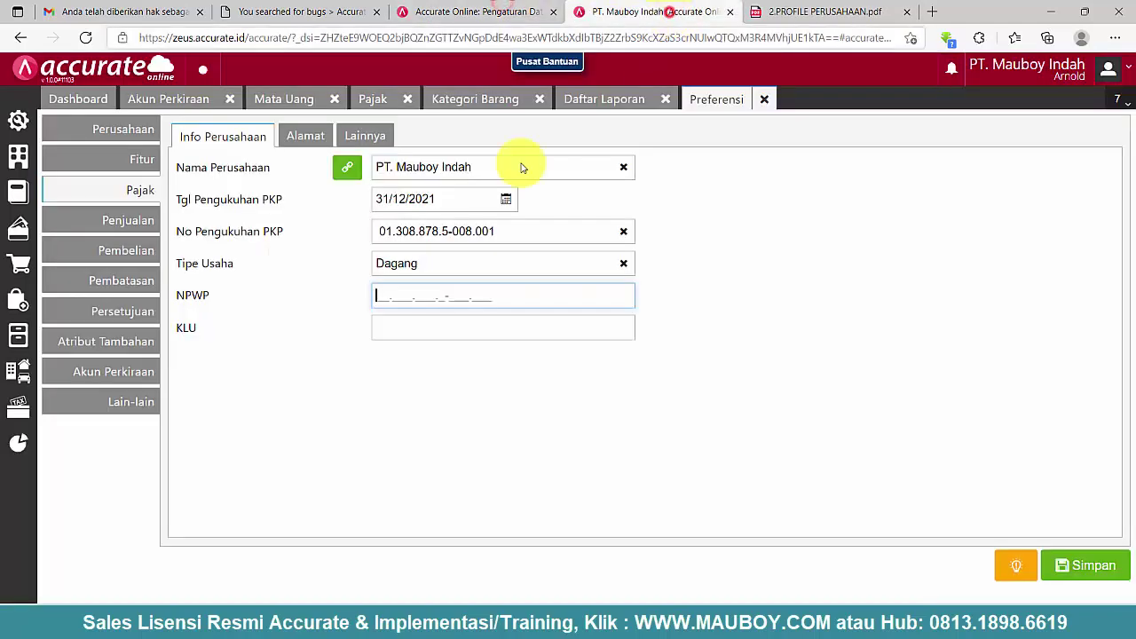
pyautogui.click(405, 294)
pyautogui.hotkey('ctrl', 'v')
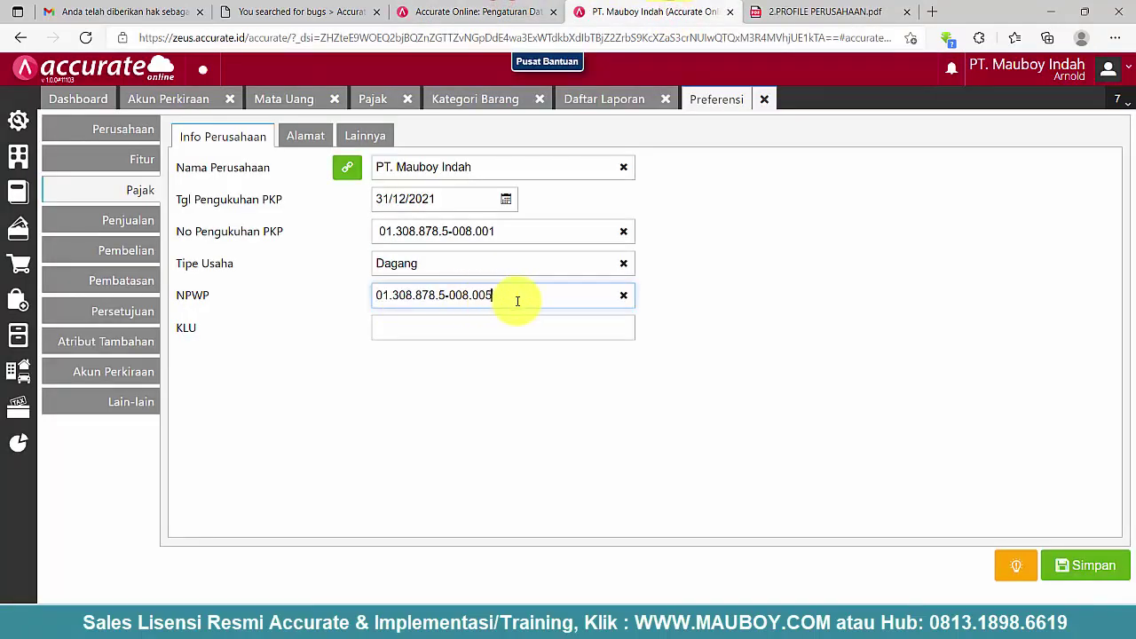
# - Enter KLU code 12500 and review the tax address and e-Faktur options
pyautogui.click(429, 324)
pyautogui.write('12500')
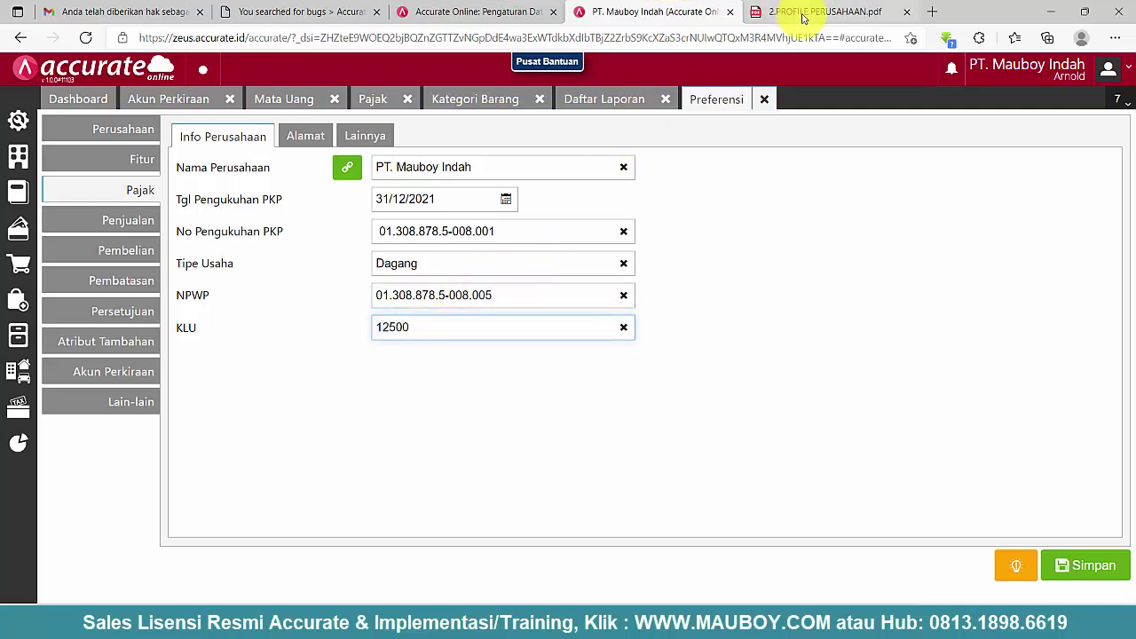
pyautogui.click(803, 12)
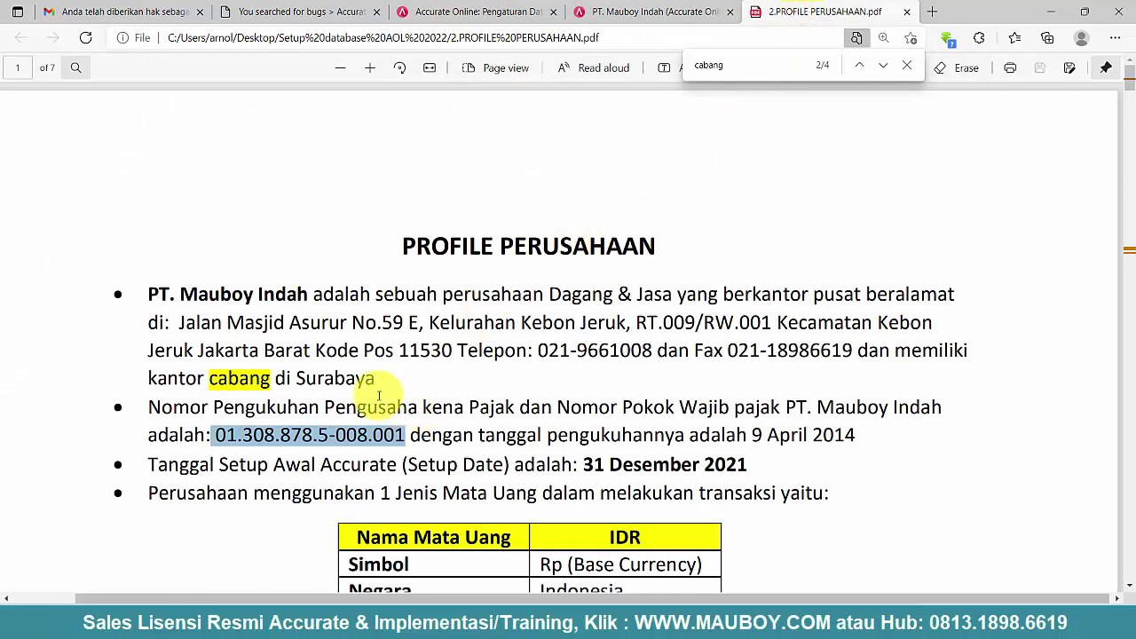
pyautogui.click(661, 12)
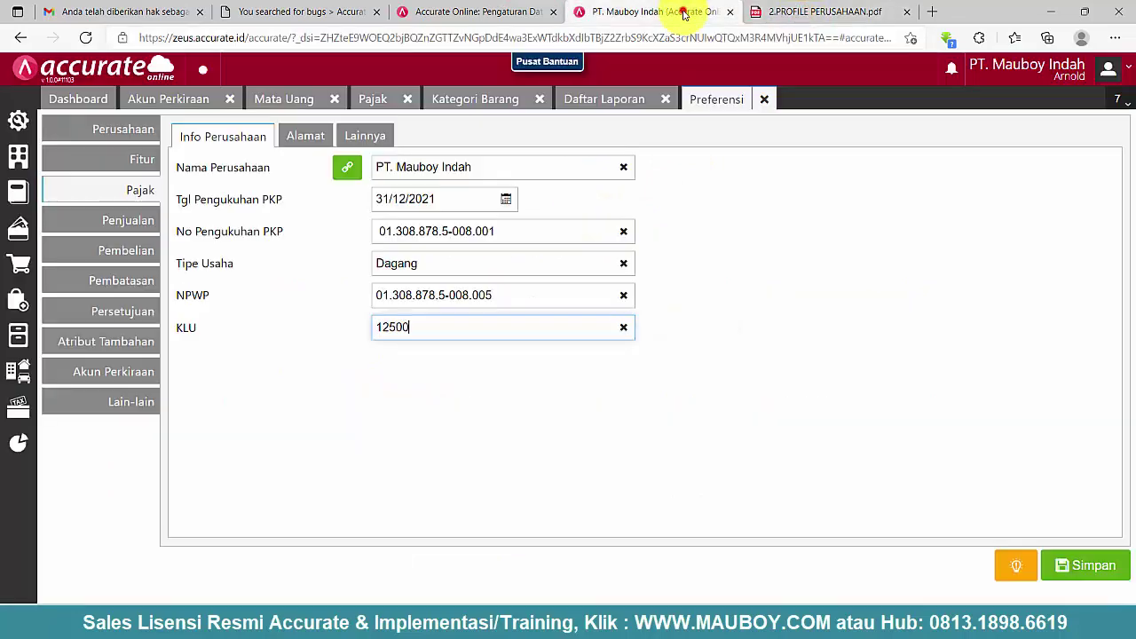
pyautogui.click(307, 138)
pyautogui.click(373, 135)
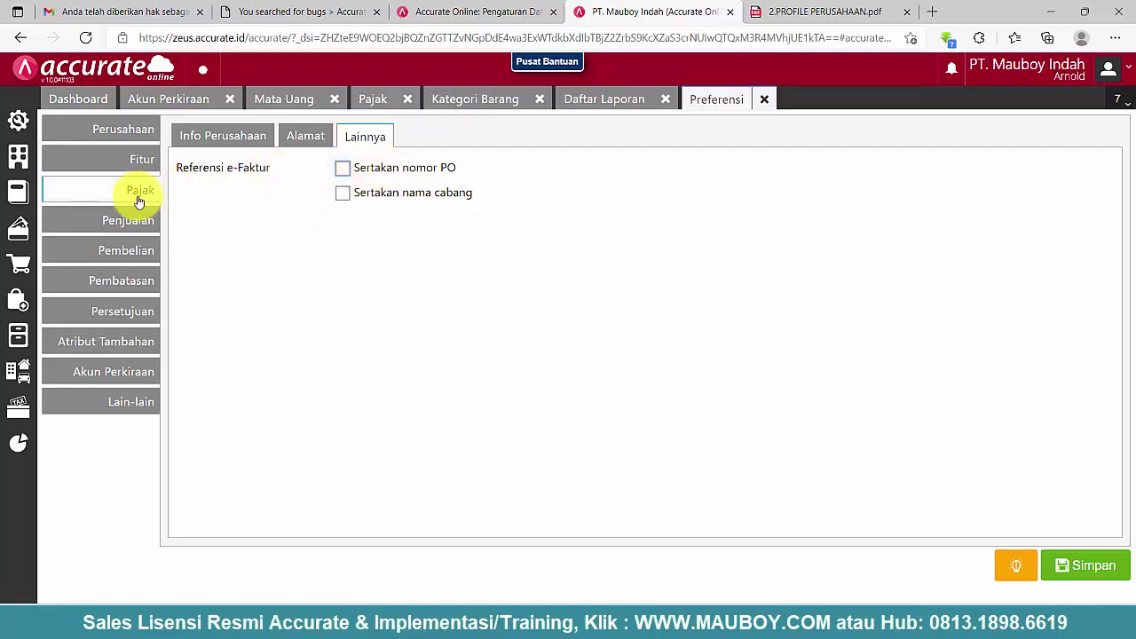
# - Set the purchase variance account to Beban Selisih Pembelian Barang
pyautogui.click(116, 220)
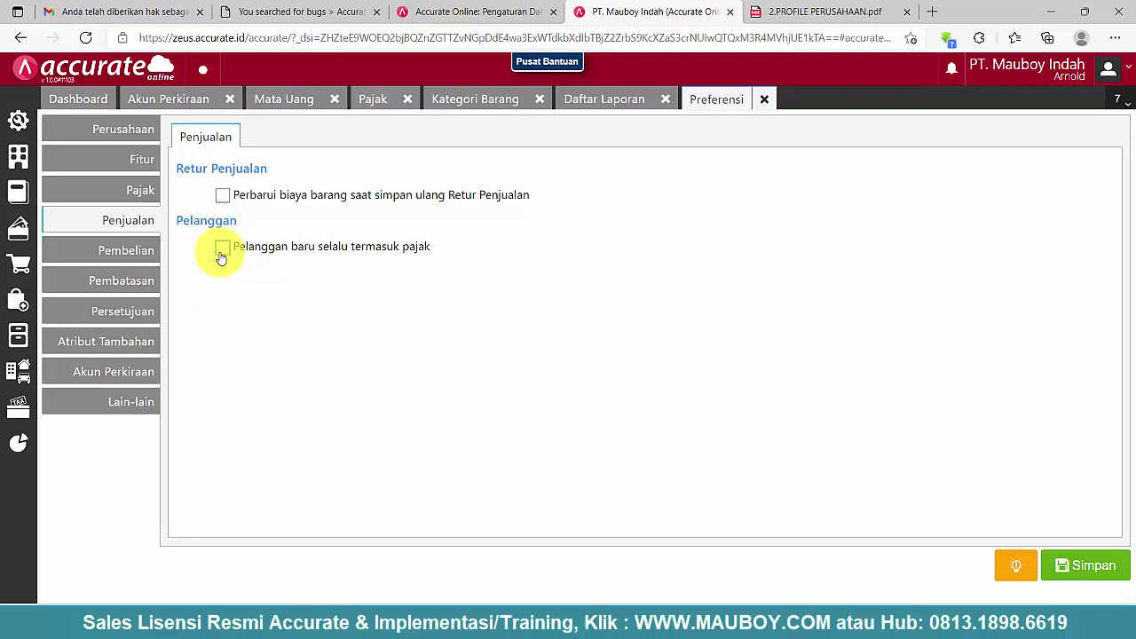
pyautogui.click(145, 249)
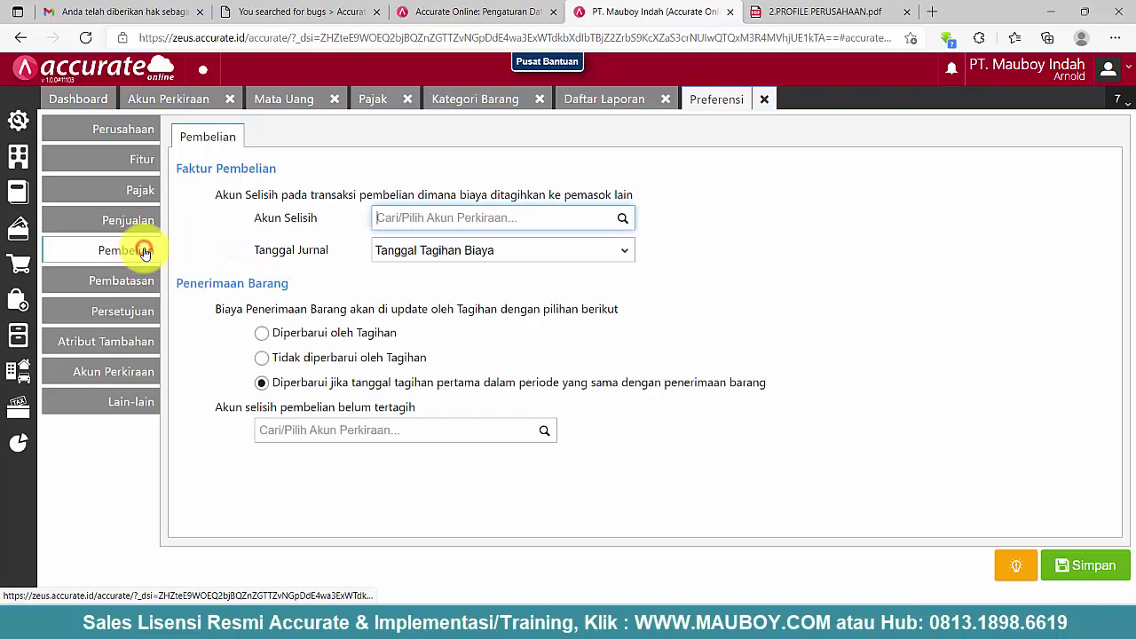
pyautogui.click(420, 218)
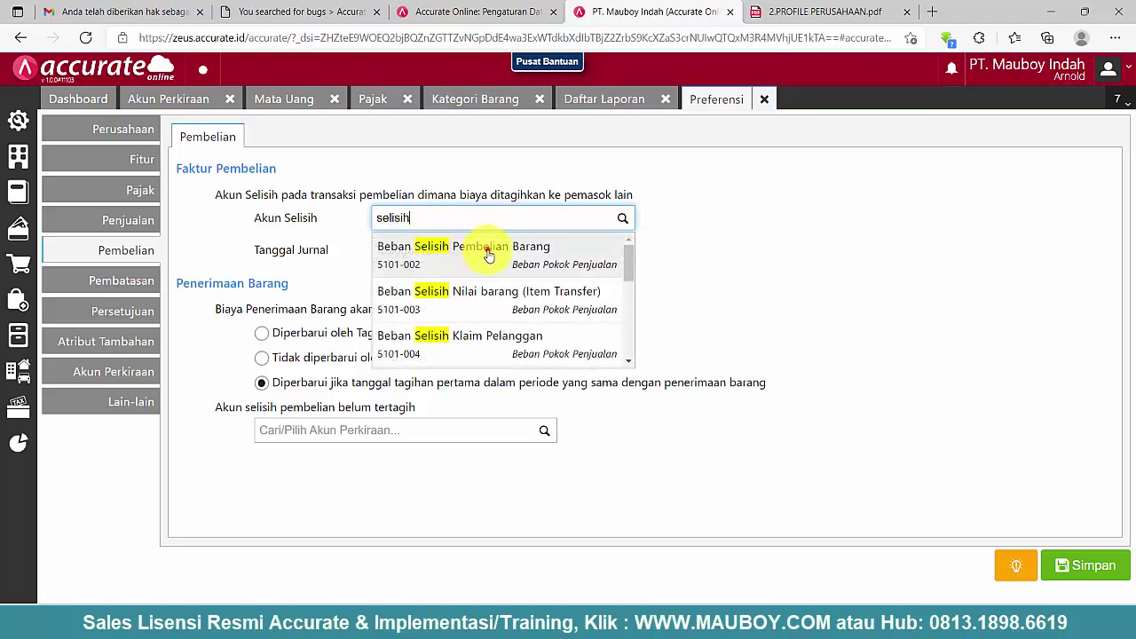
pyautogui.click(486, 251)
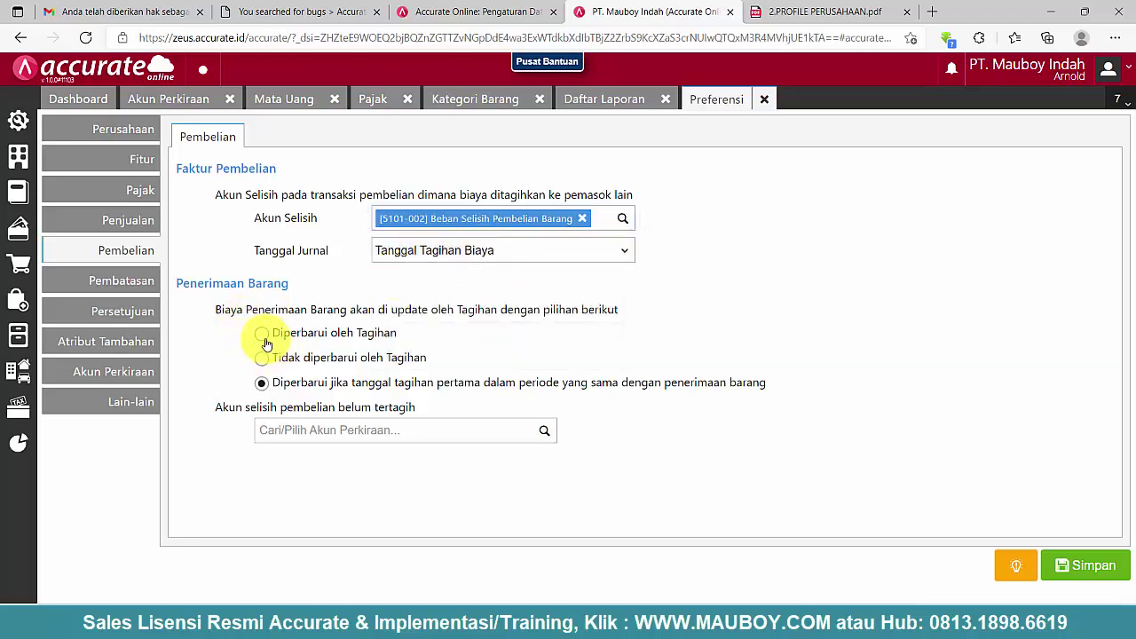
pyautogui.click(262, 385)
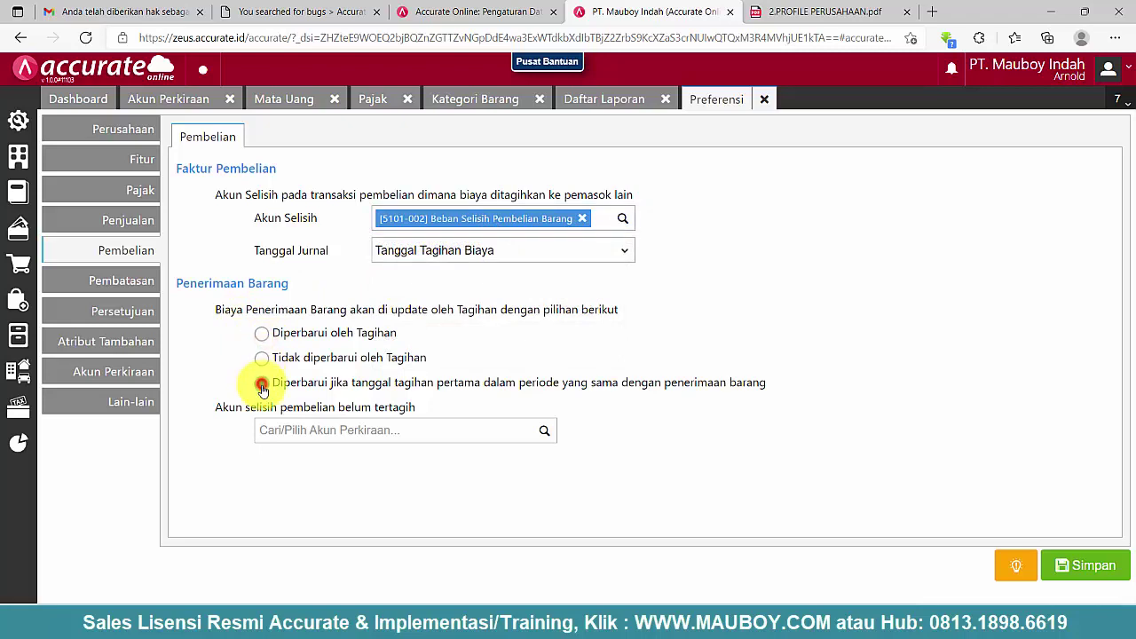
# - Set the unbilled purchase variance account to 5101-006 Beban Selisih Barang Belum Ditagih
pyautogui.click(503, 437)
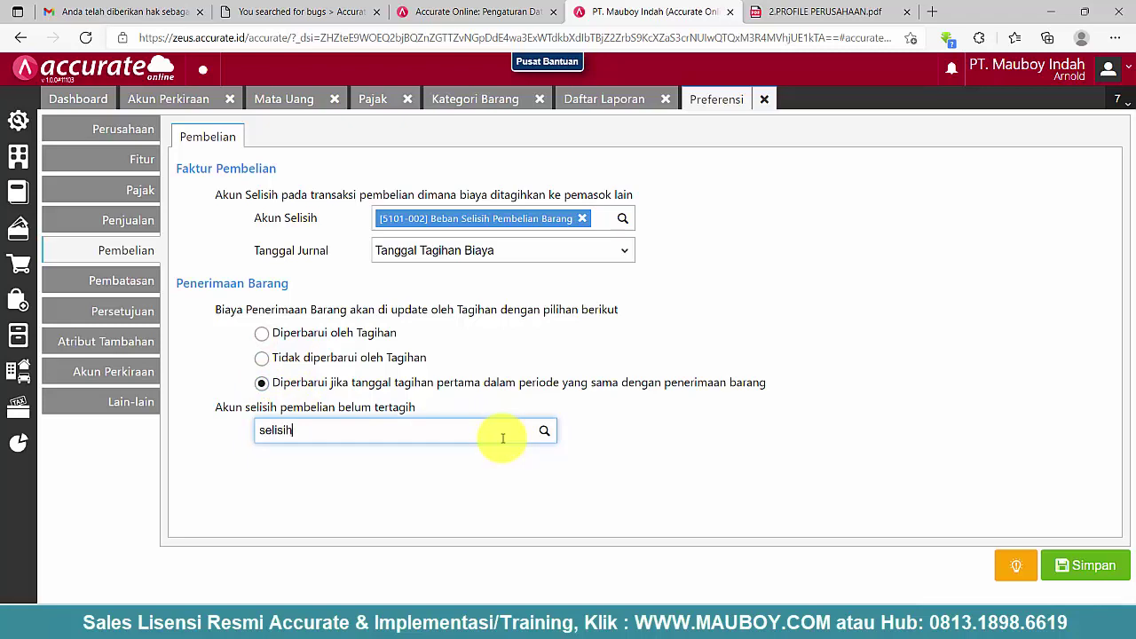
pyautogui.scroll(-3, 449, 476)
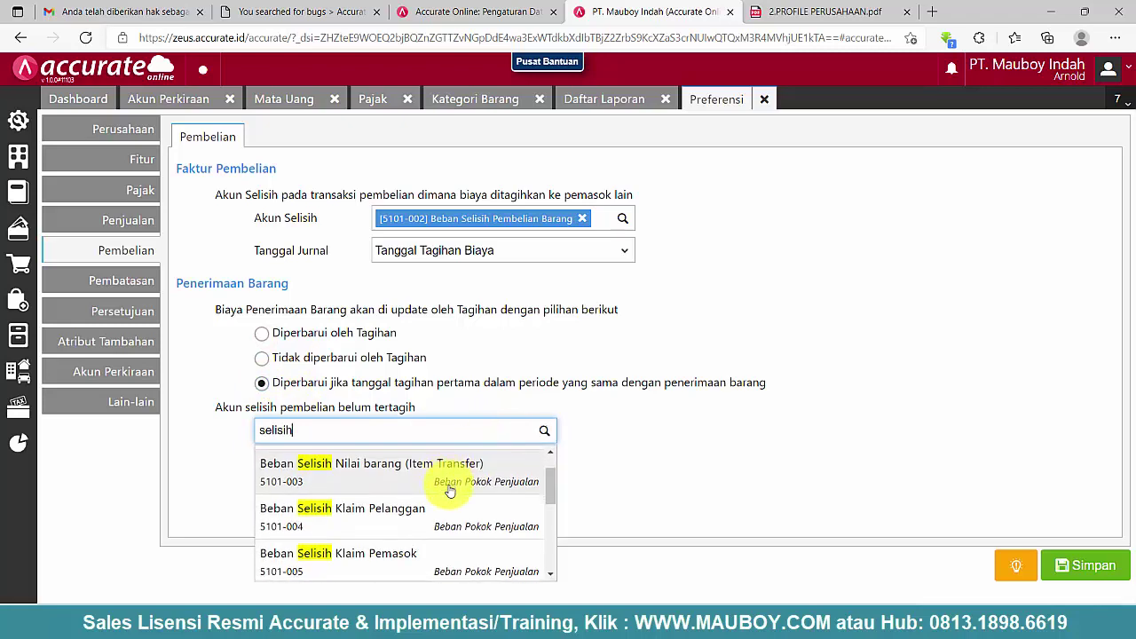
pyautogui.click(455, 506)
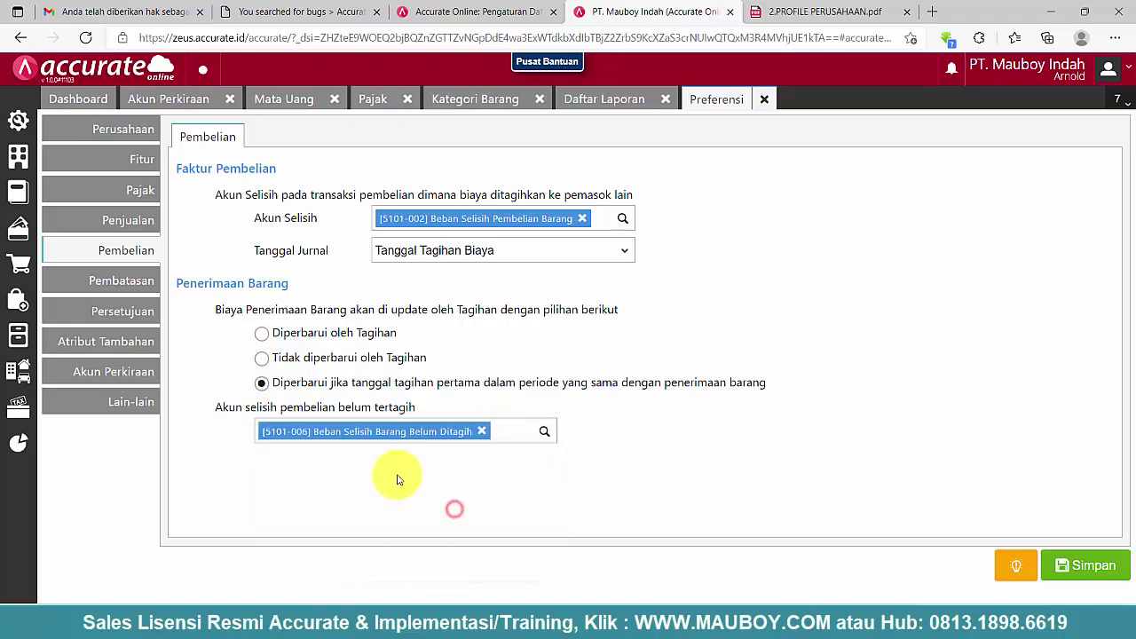
pyautogui.click(133, 286)
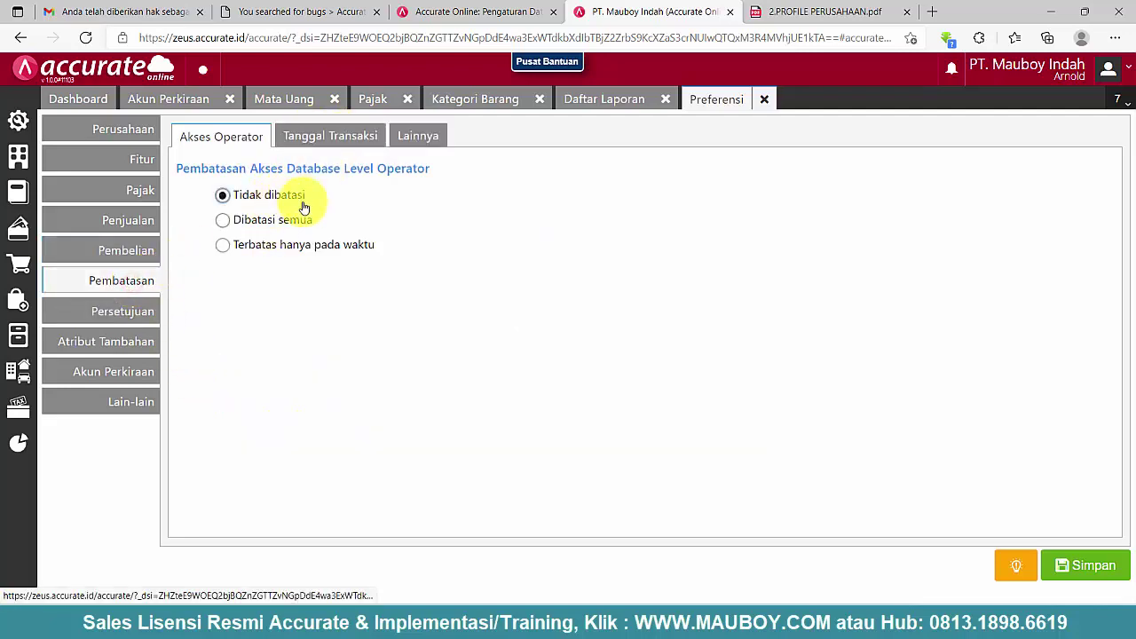
# - In Pembatasan > Lainnya, enable the Formulir Retur options for paid invoices, bills and down payments
pyautogui.click(323, 135)
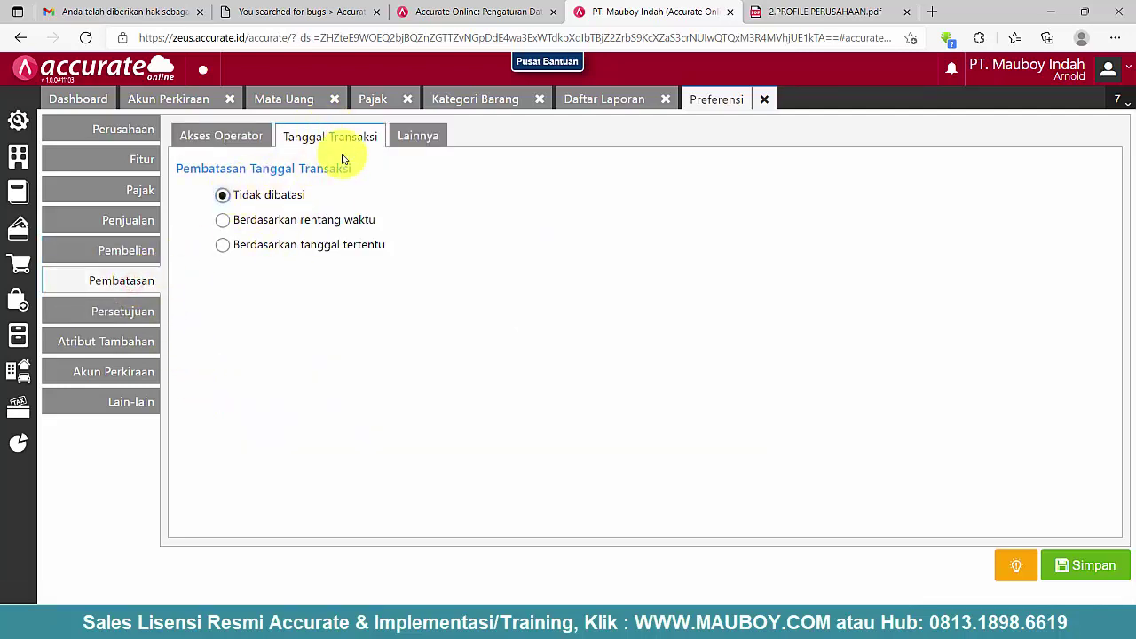
pyautogui.click(414, 138)
pyautogui.click(220, 271)
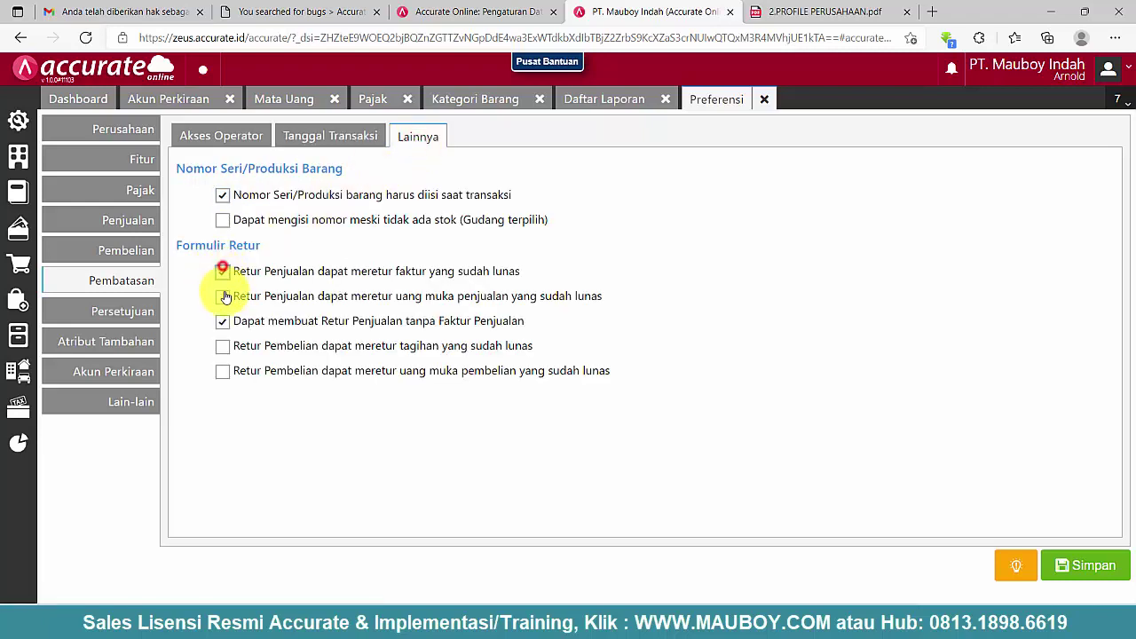
pyautogui.click(223, 297)
pyautogui.click(222, 347)
pyautogui.click(223, 372)
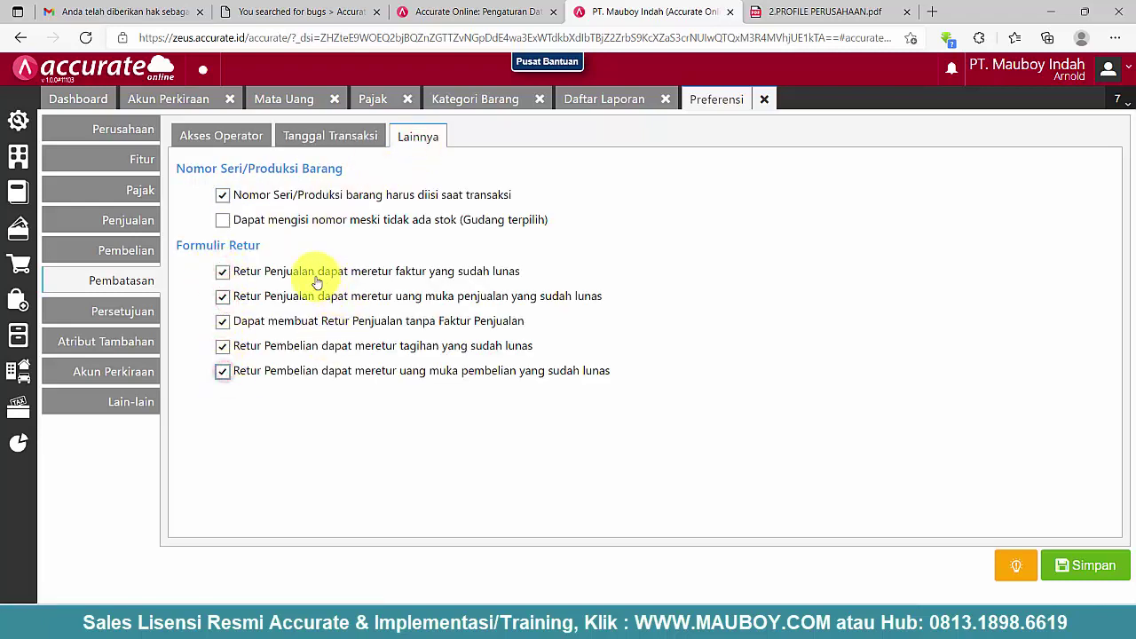
pyautogui.moveTo(246, 271); pyautogui.dragTo(609, 370)
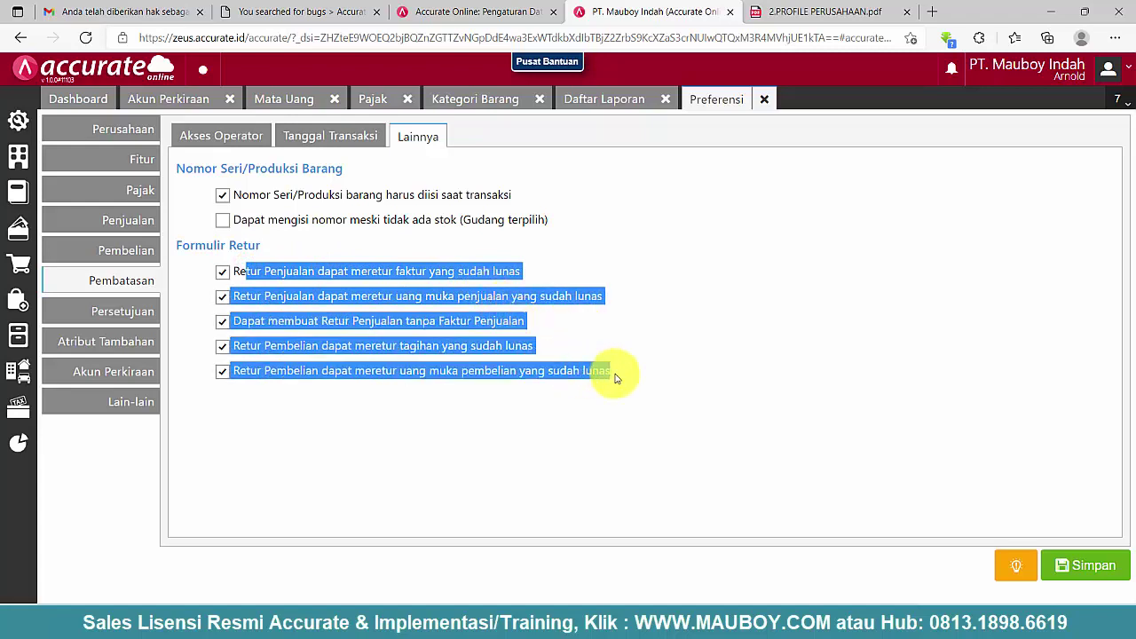
pyautogui.click(807, 311)
# - Browse the sales, purchase and other Persetujuan approval settings
pyautogui.click(125, 312)
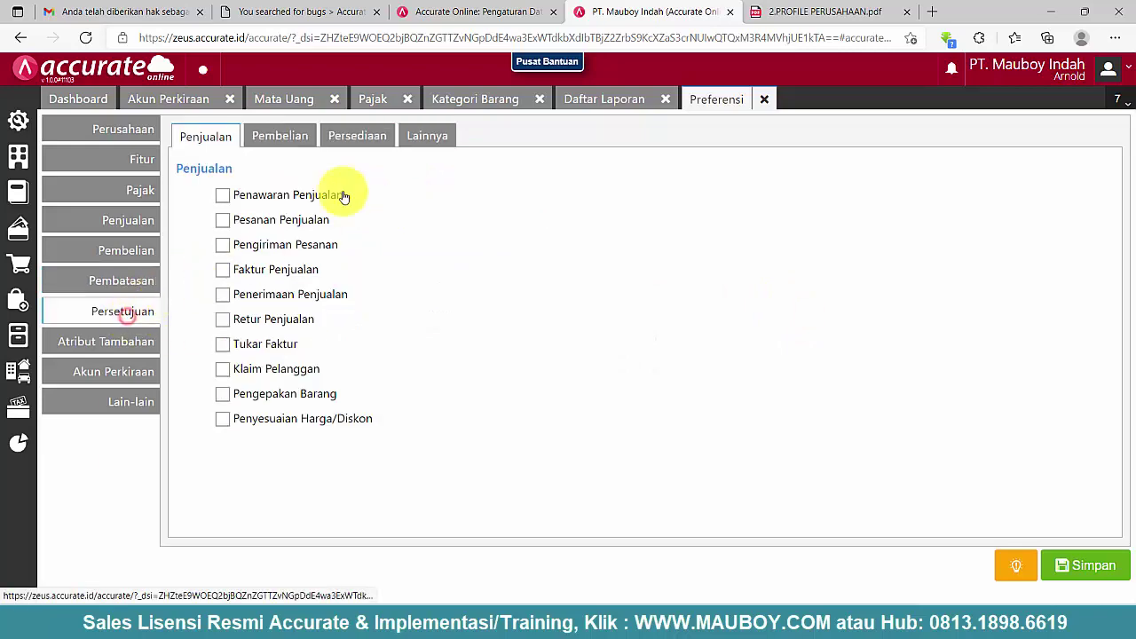
pyautogui.click(290, 135)
pyautogui.click(427, 138)
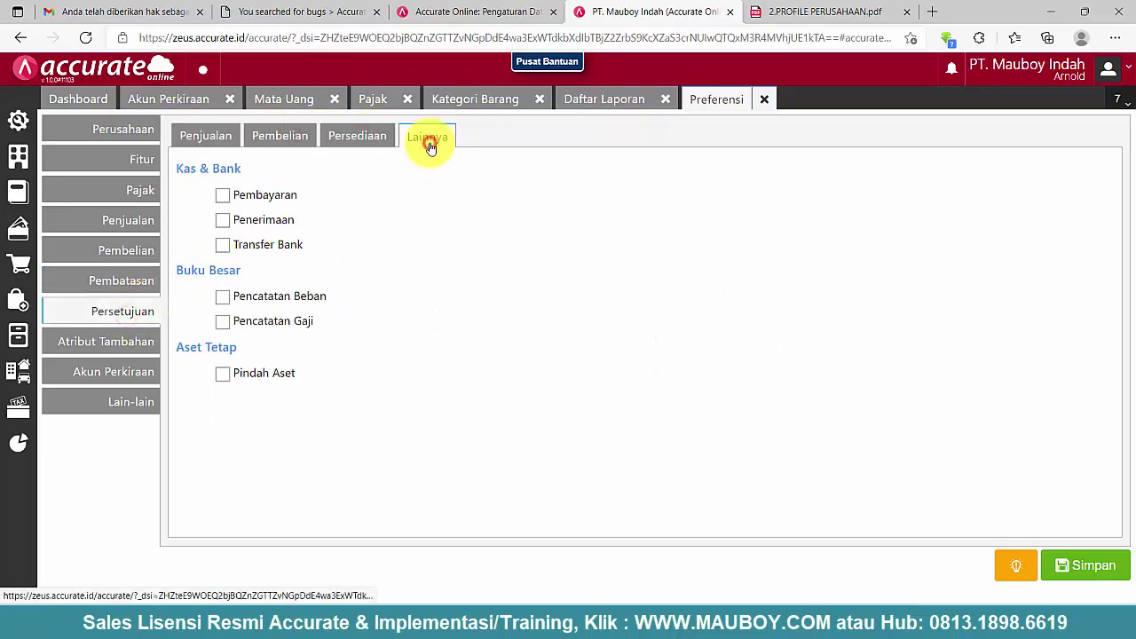
pyautogui.click(299, 144)
pyautogui.click(213, 138)
# - Review the Atribut Tambahan columns for transaction lines, items, customers and suppliers
pyautogui.click(130, 345)
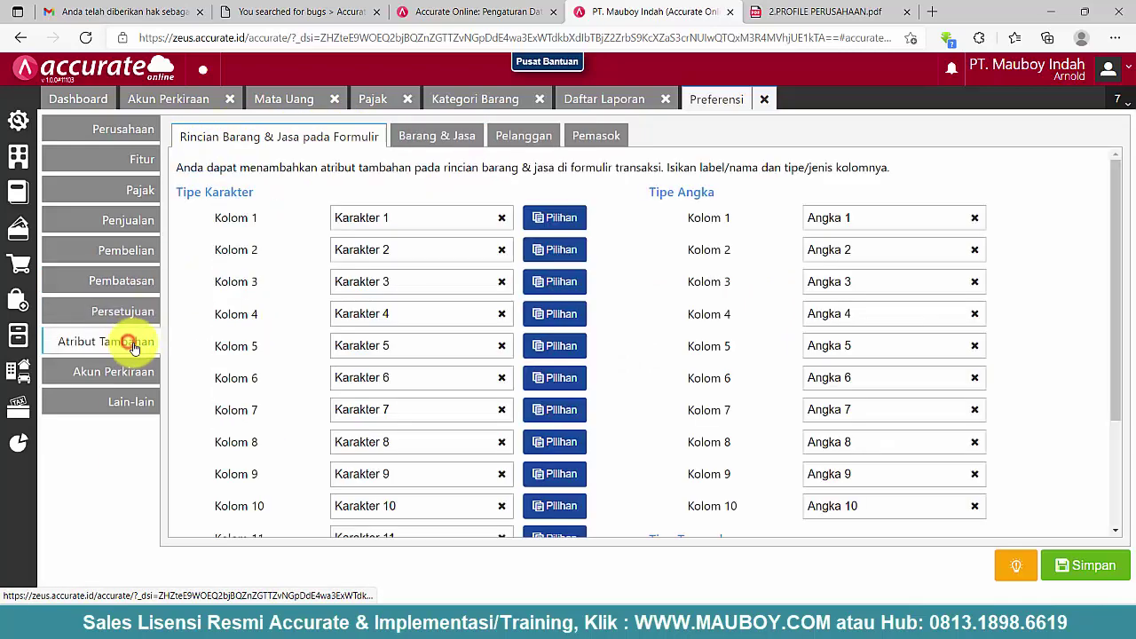
pyautogui.scroll(-2, 611, 316)
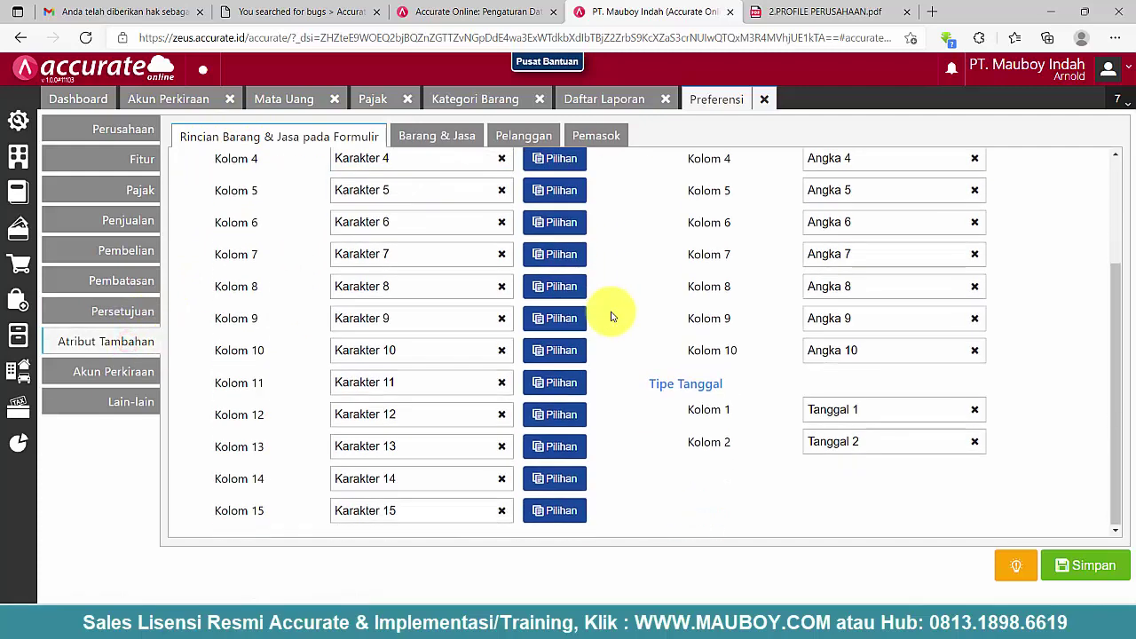
pyautogui.scroll(2, 611, 316)
pyautogui.click(433, 138)
pyautogui.click(519, 137)
pyautogui.click(593, 144)
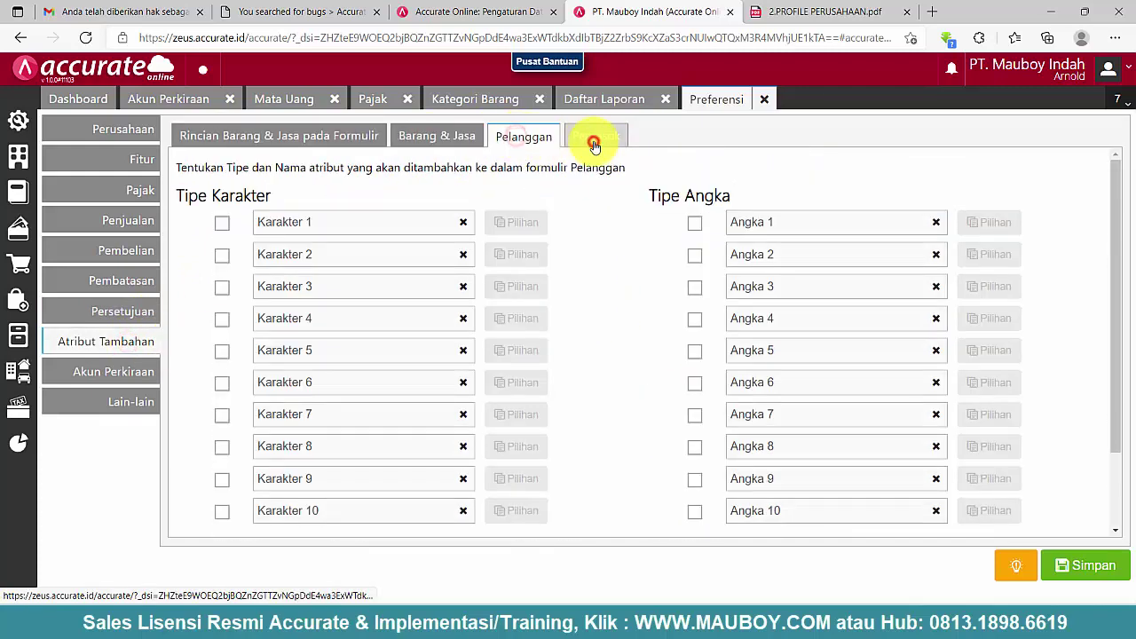
pyautogui.click(500, 138)
pyautogui.click(283, 137)
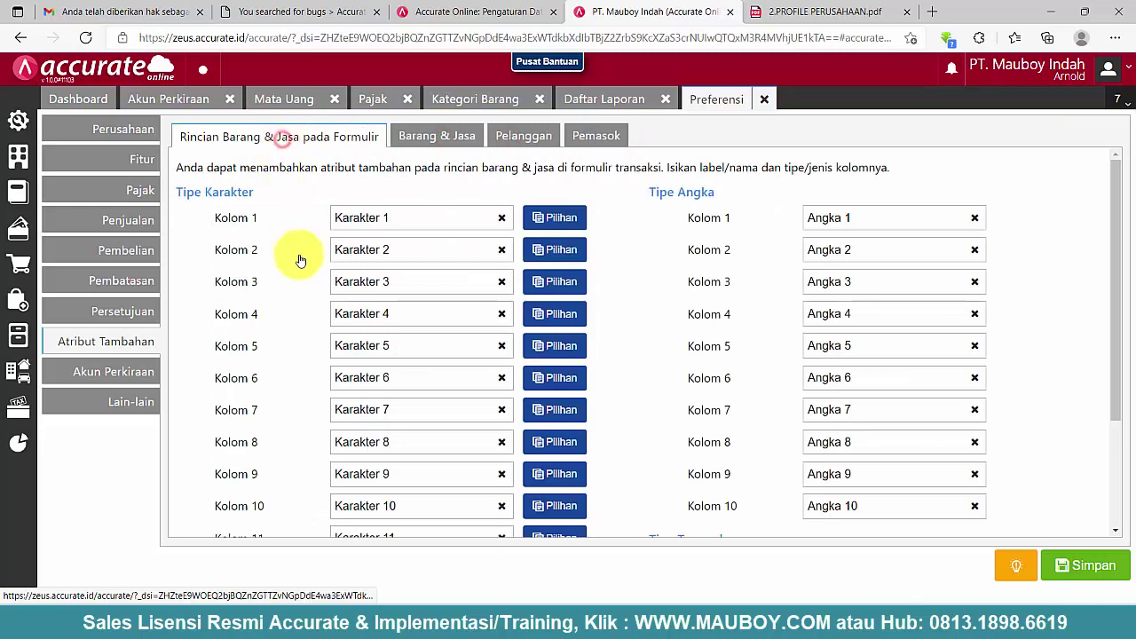
# - On the company default accounts, set income tax to 6203-006 and PPh21 payable to 2203-005
pyautogui.click(114, 377)
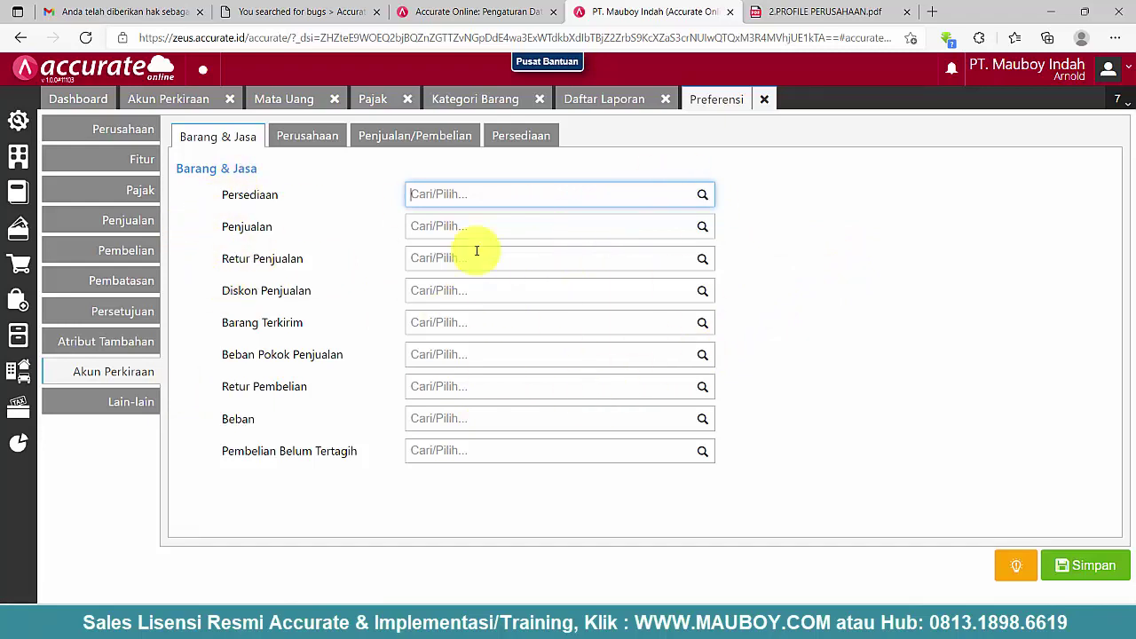
pyautogui.click(307, 137)
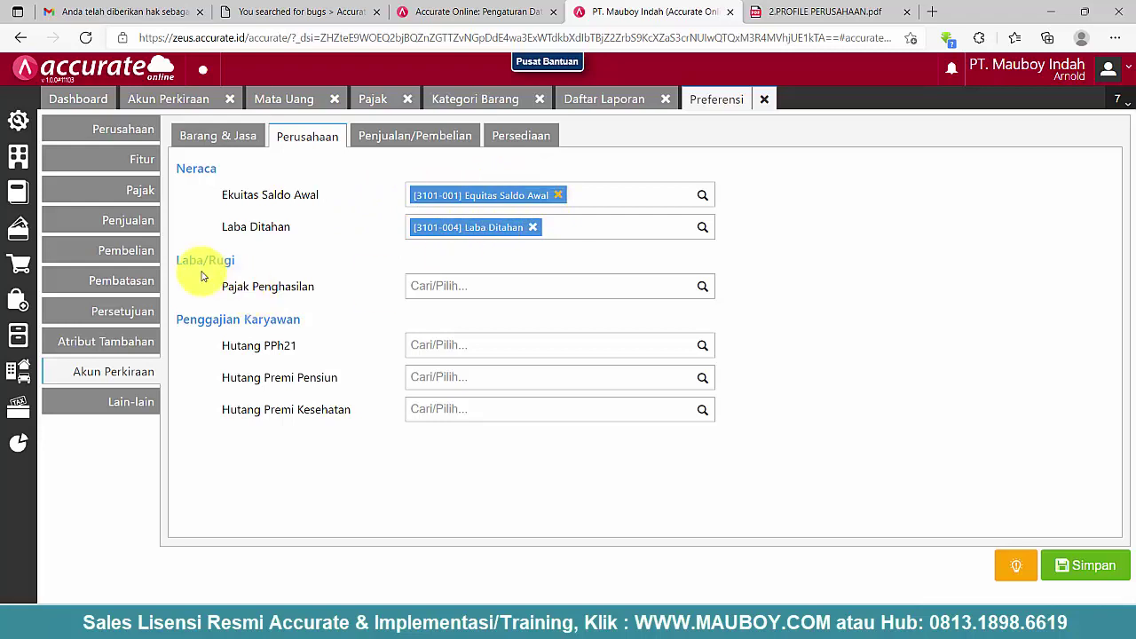
pyautogui.moveTo(223, 287); pyautogui.dragTo(302, 296)
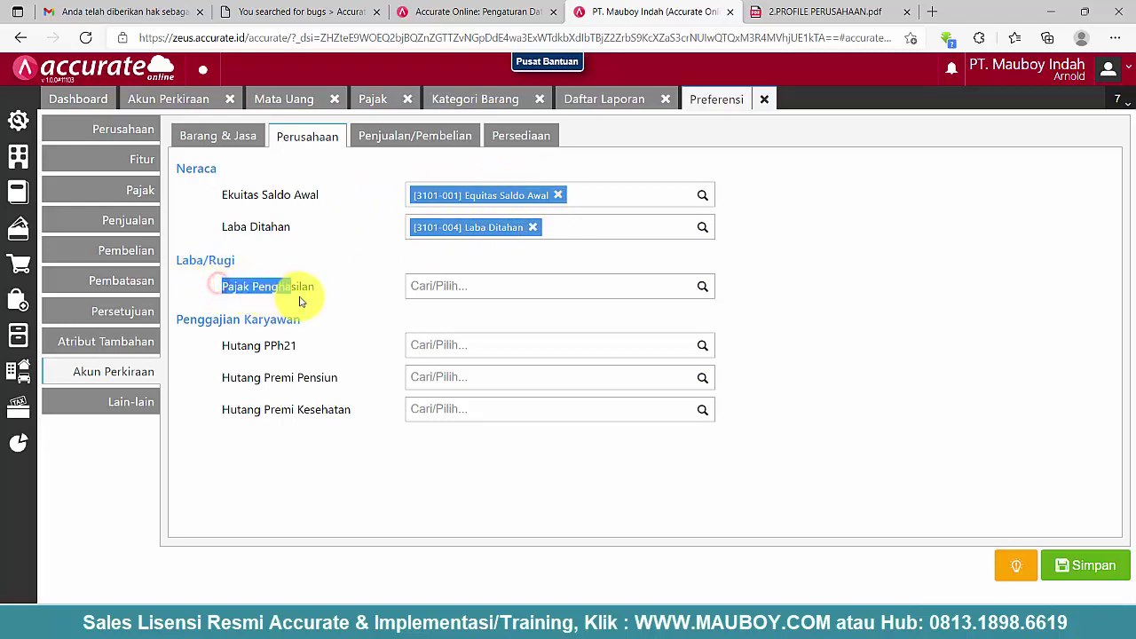
pyautogui.click(445, 291)
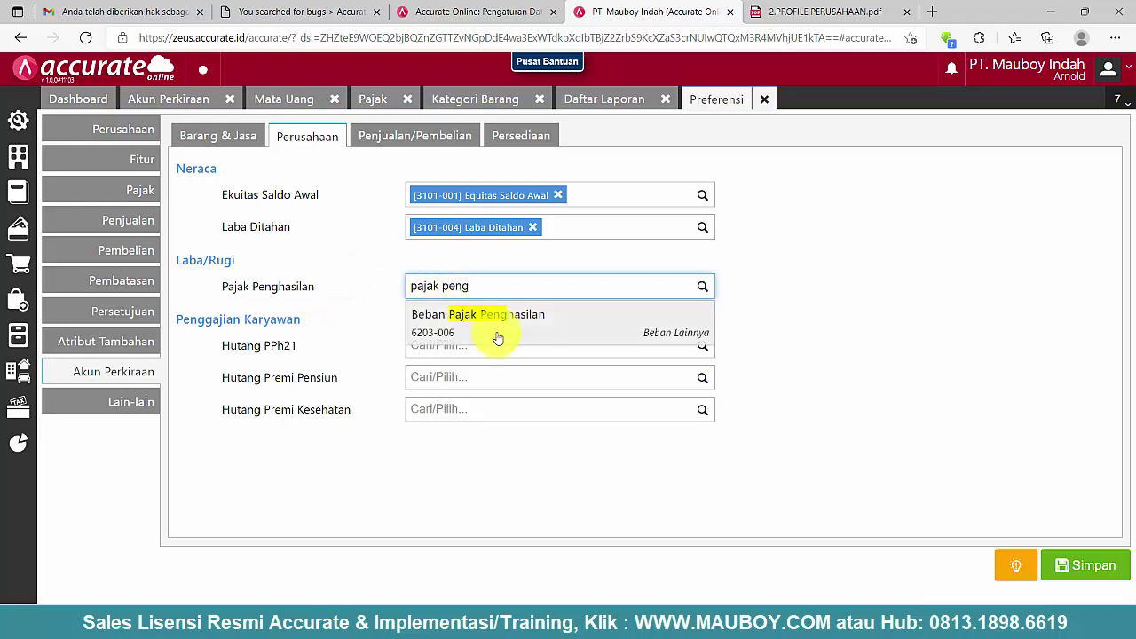
pyautogui.click(498, 337)
pyautogui.click(463, 369)
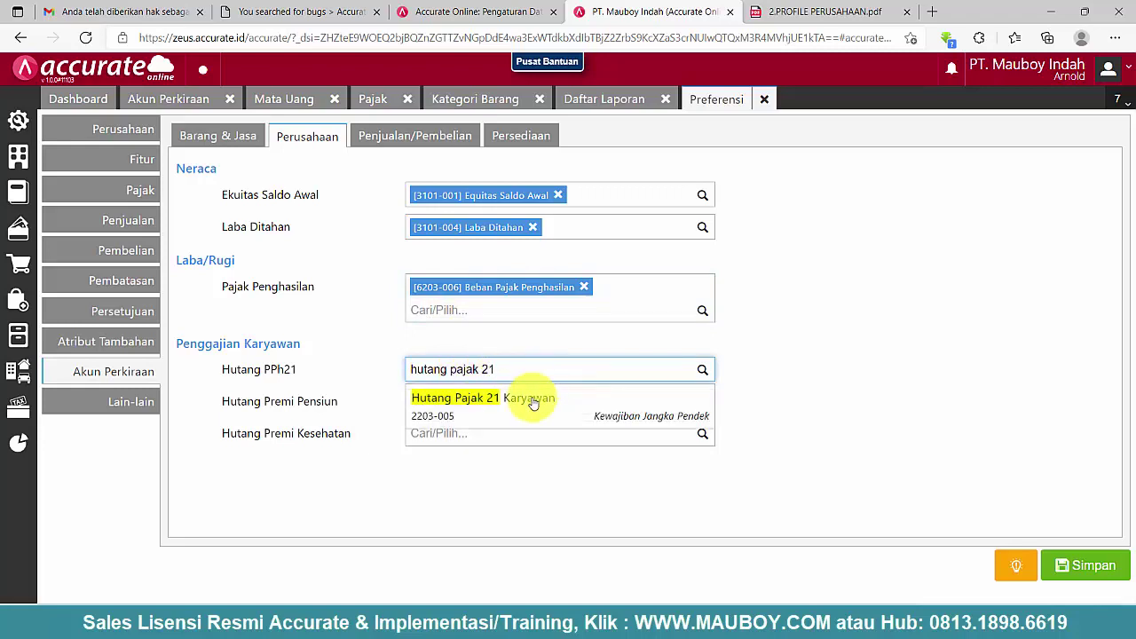
pyautogui.click(530, 405)
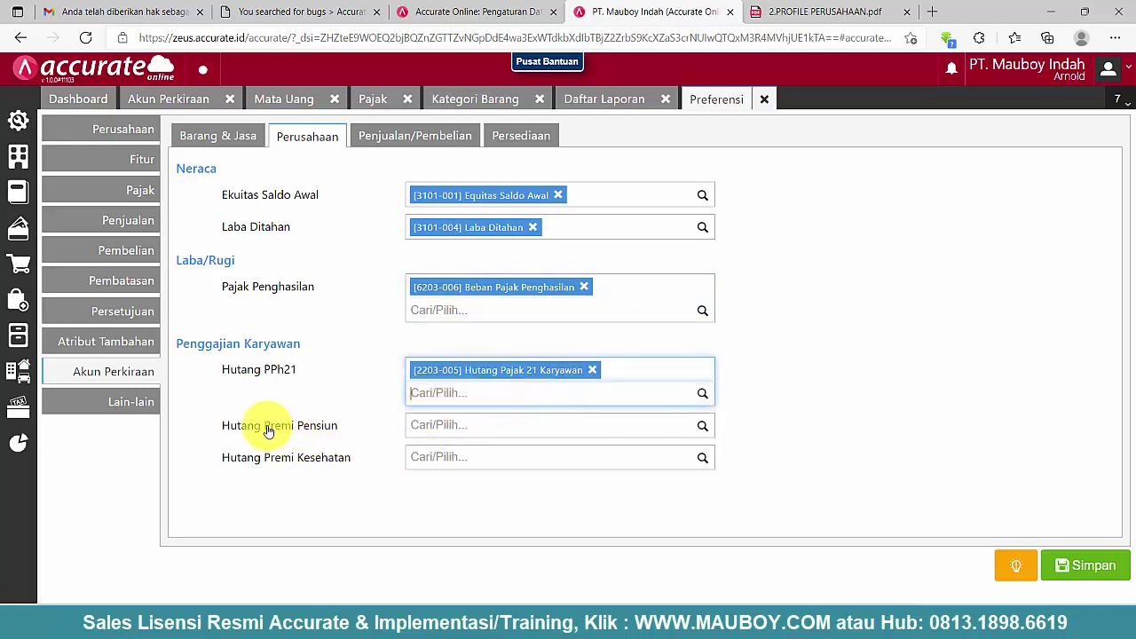
# - Set the pension premium account to 2202-004 and the health premium account to 2202-003
pyautogui.moveTo(259, 426); pyautogui.dragTo(360, 426)
pyautogui.click(441, 424)
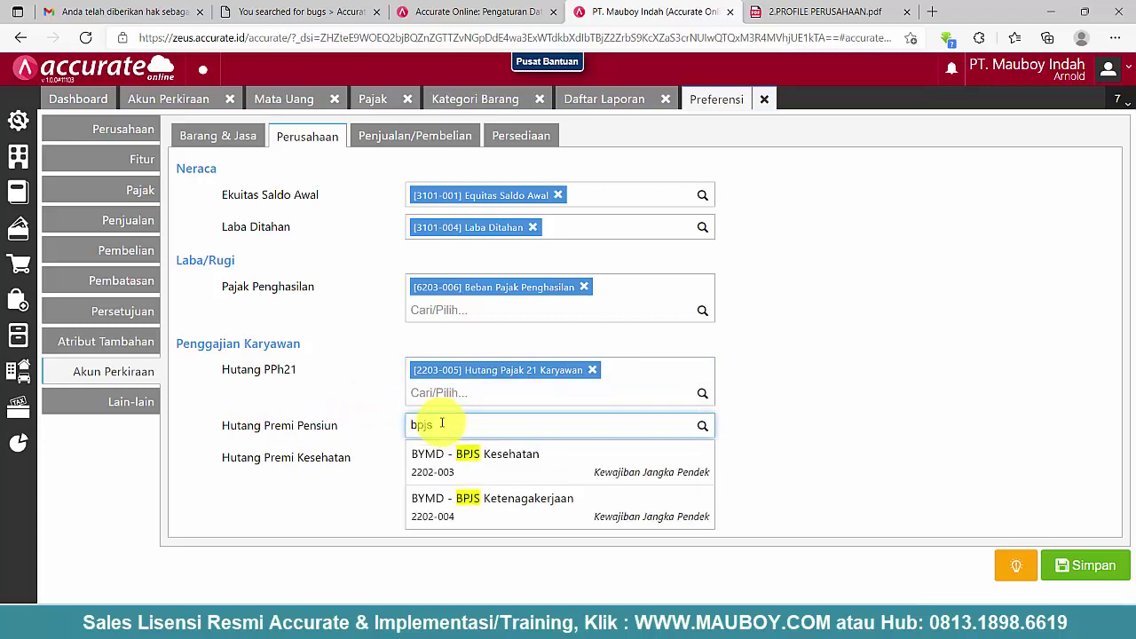
pyautogui.click(518, 497)
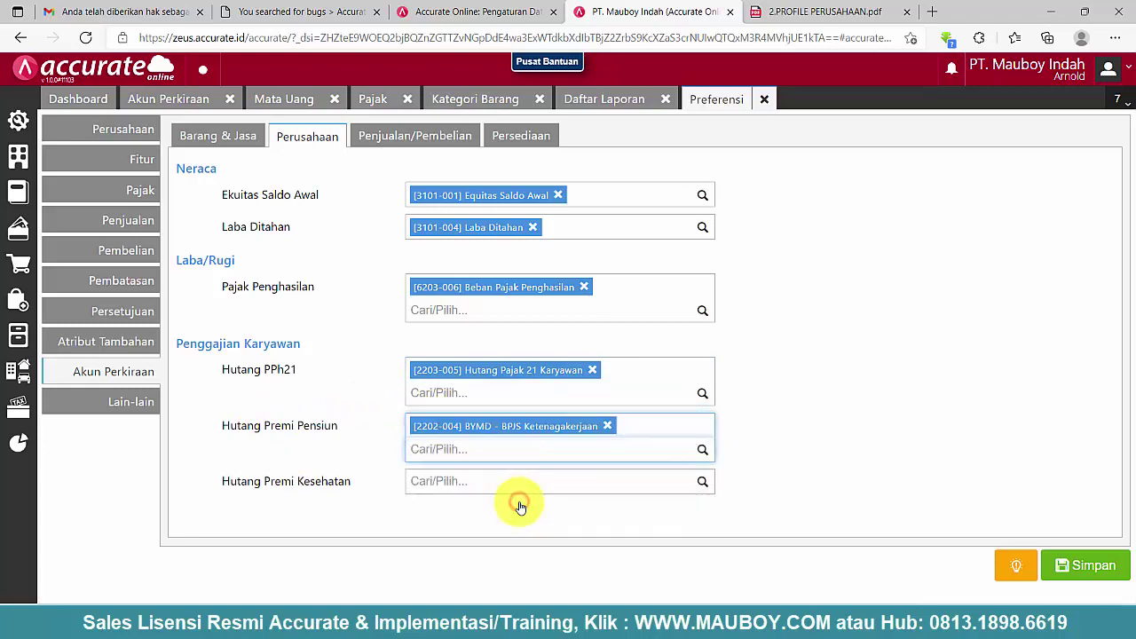
pyautogui.click(506, 485)
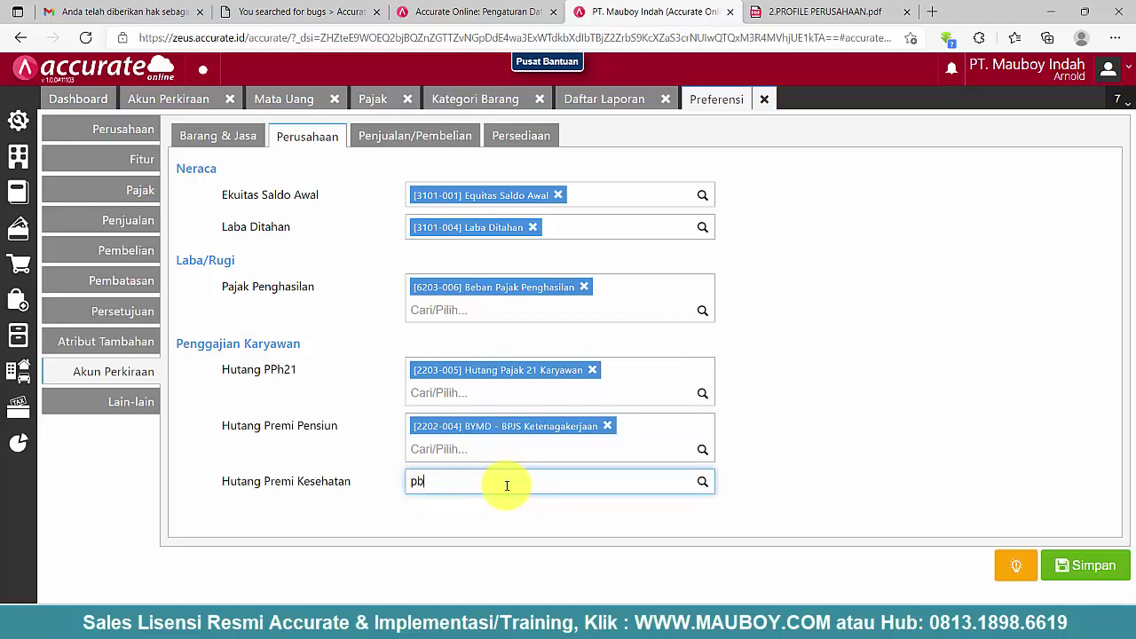
pyautogui.write('bpjs')
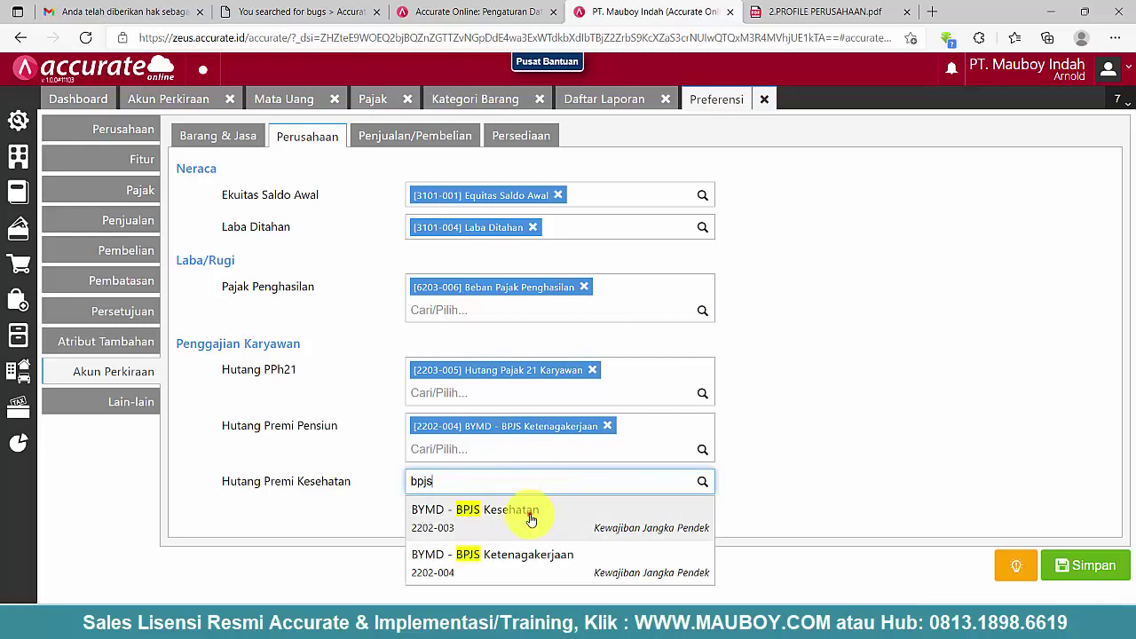
pyautogui.click(531, 520)
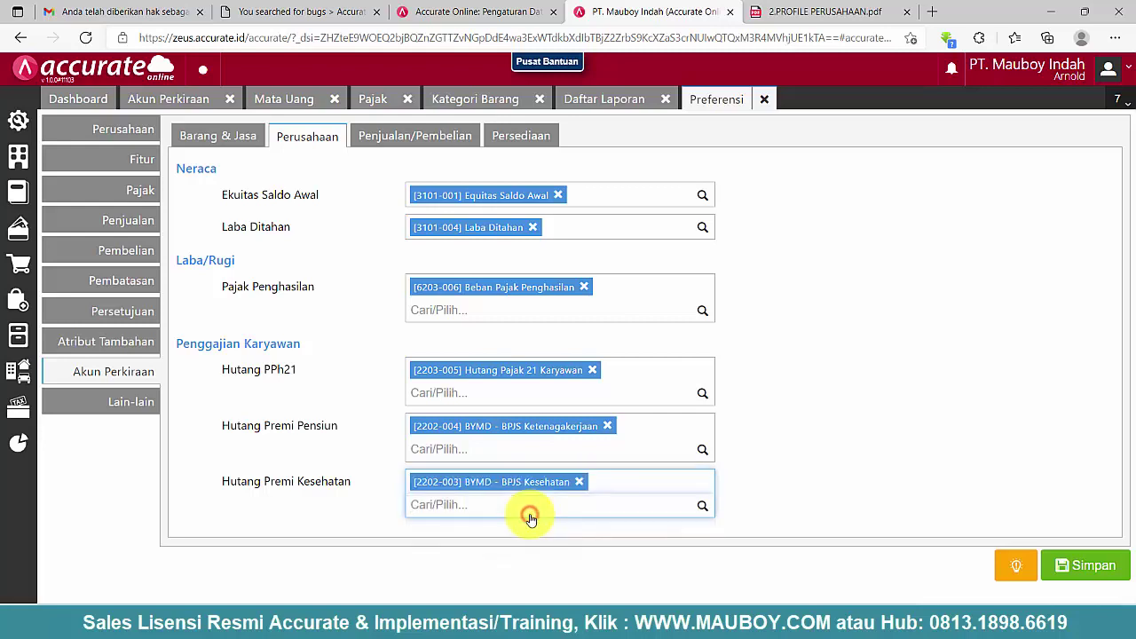
pyautogui.click(399, 141)
pyautogui.click(435, 189)
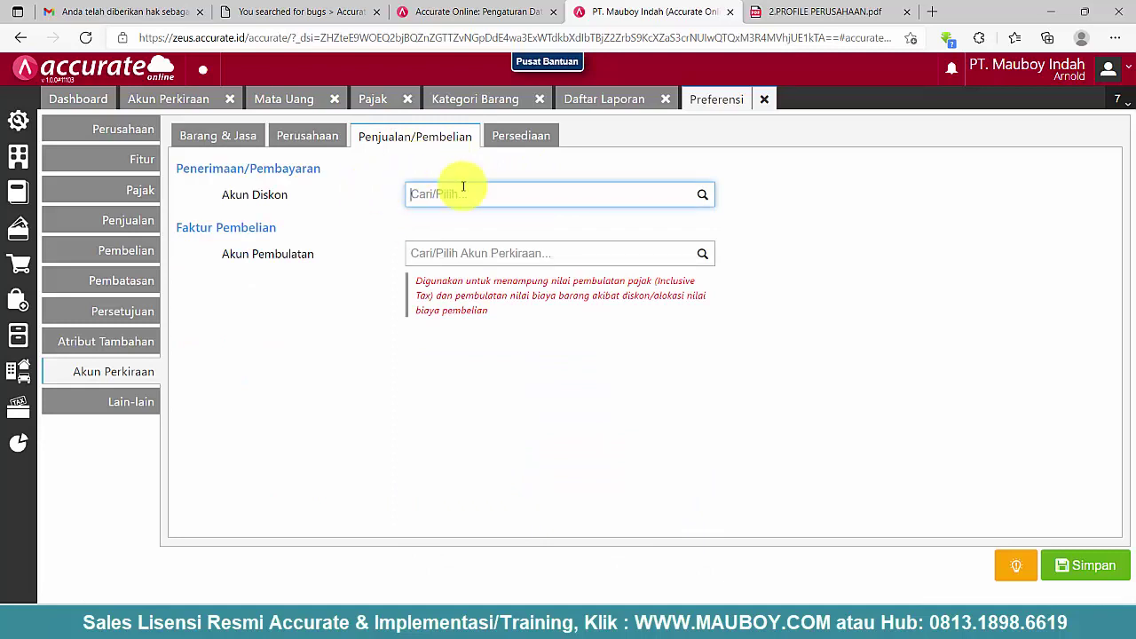
# - Leave the discount account empty and set rounding to 6203-009 Laba/Rugi Pembulatan
pyautogui.moveTo(292, 197); pyautogui.dragTo(203, 190)
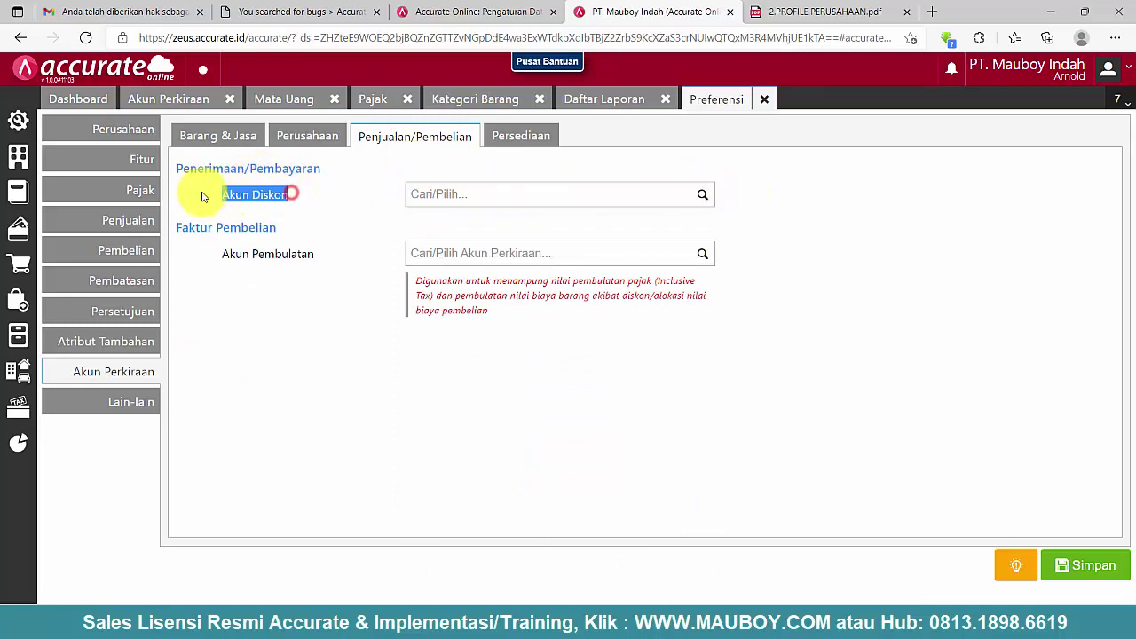
pyautogui.click(707, 197)
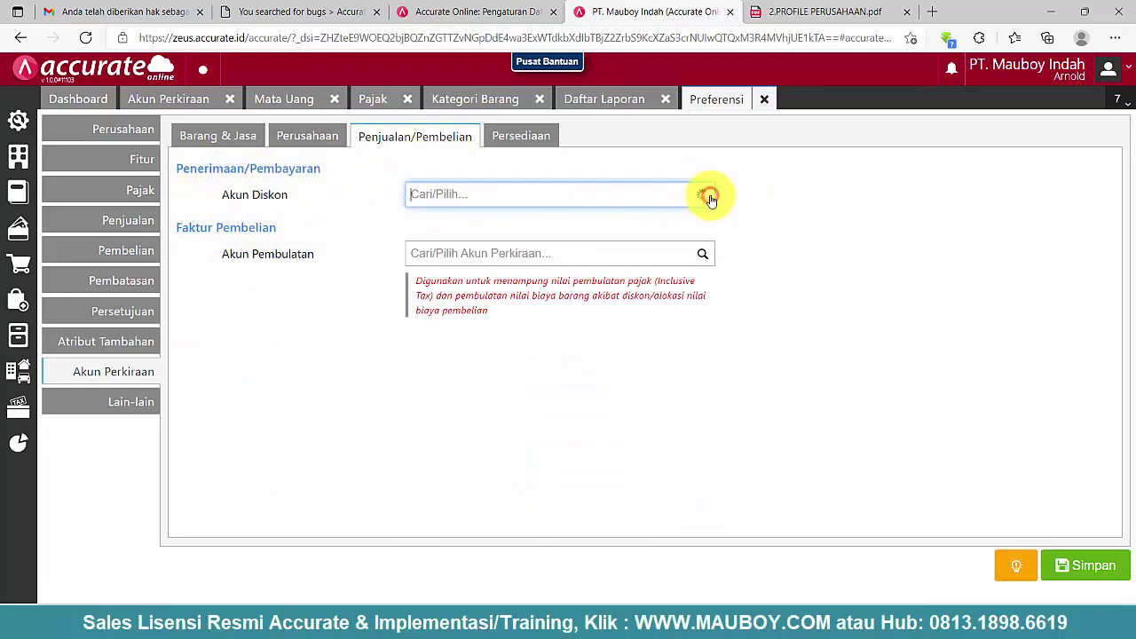
pyautogui.click(919, 188)
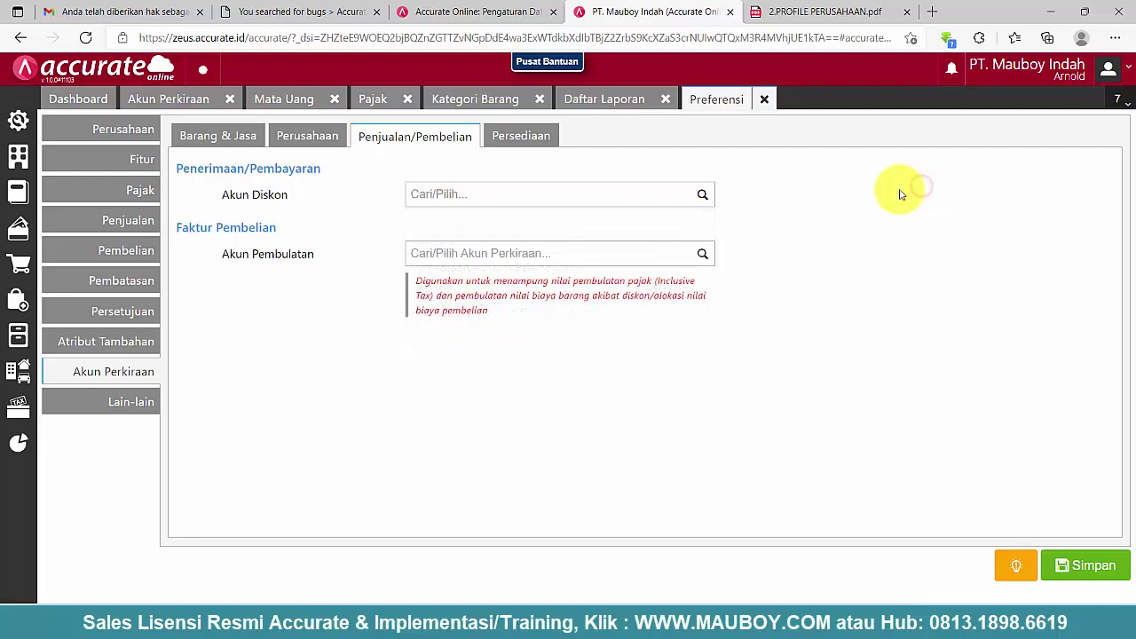
pyautogui.click(503, 258)
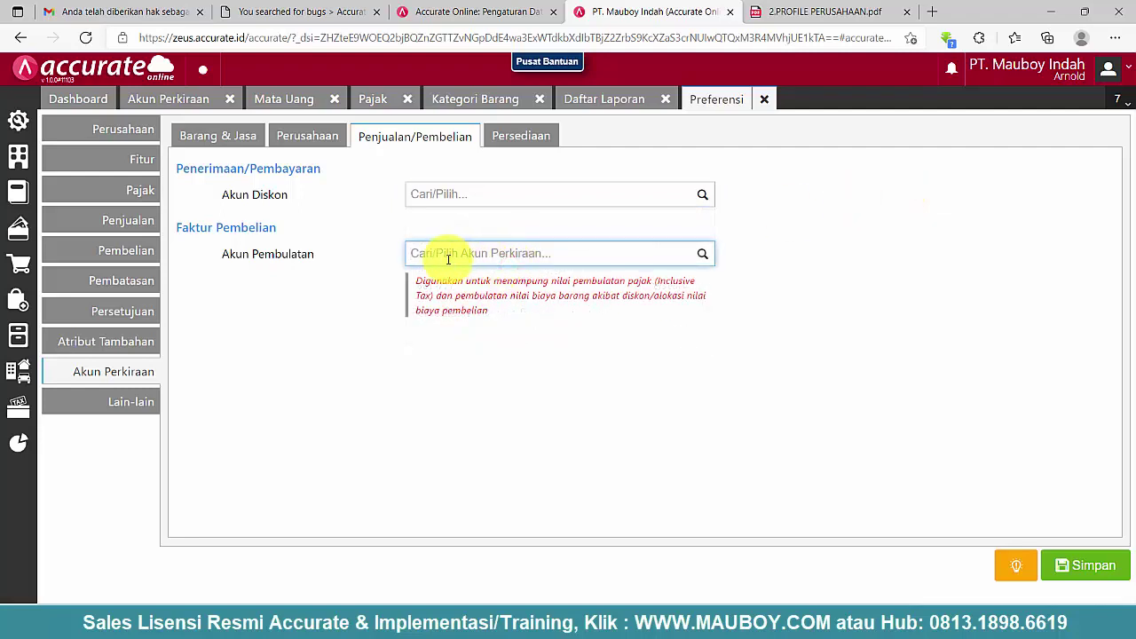
pyautogui.moveTo(497, 318); pyautogui.dragTo(410, 290)
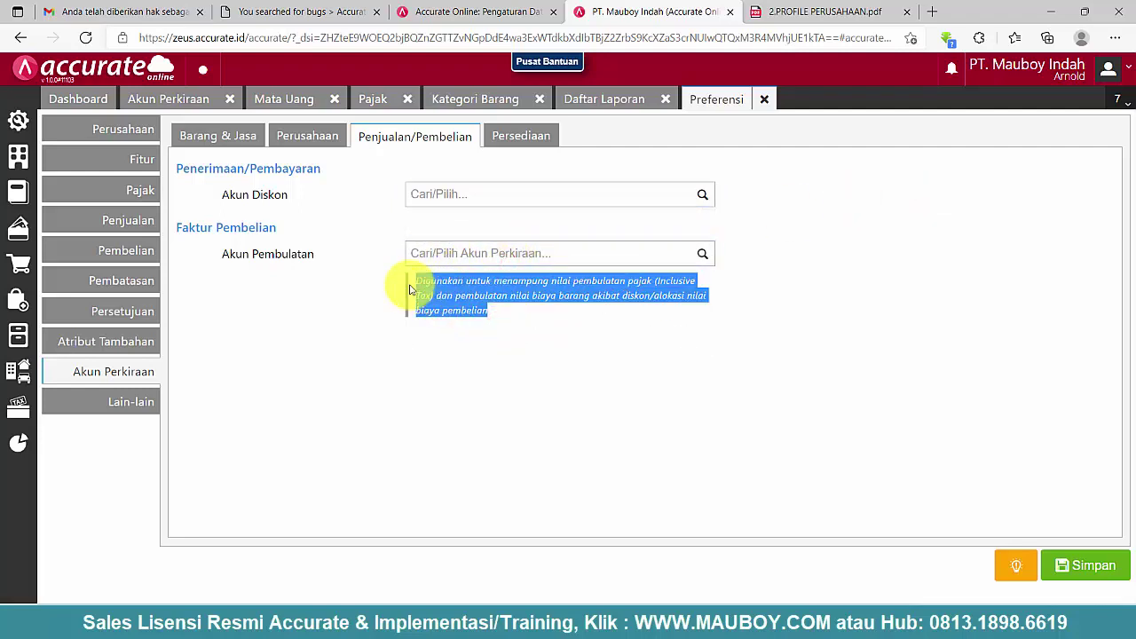
pyautogui.click(482, 255)
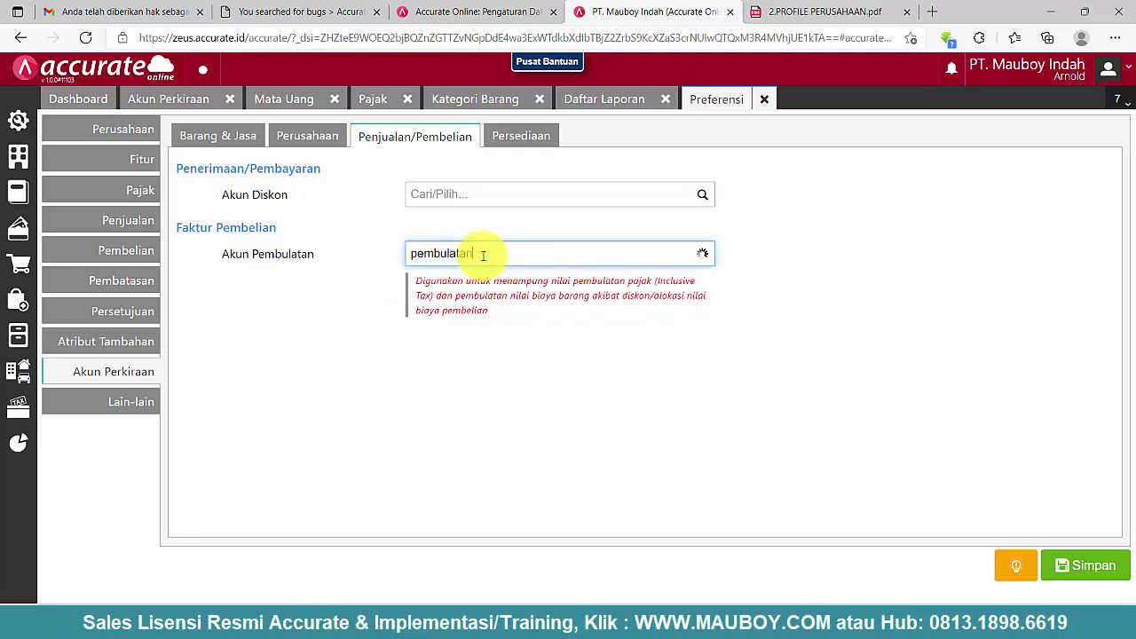
pyautogui.write('pembulatan')
pyautogui.click(500, 282)
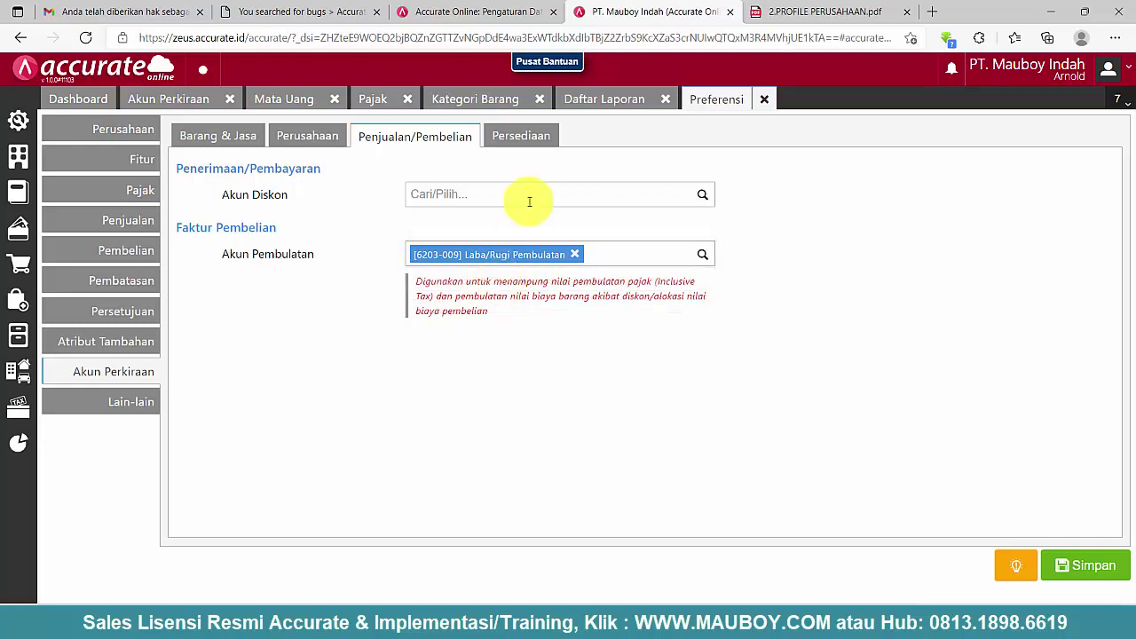
pyautogui.click(534, 138)
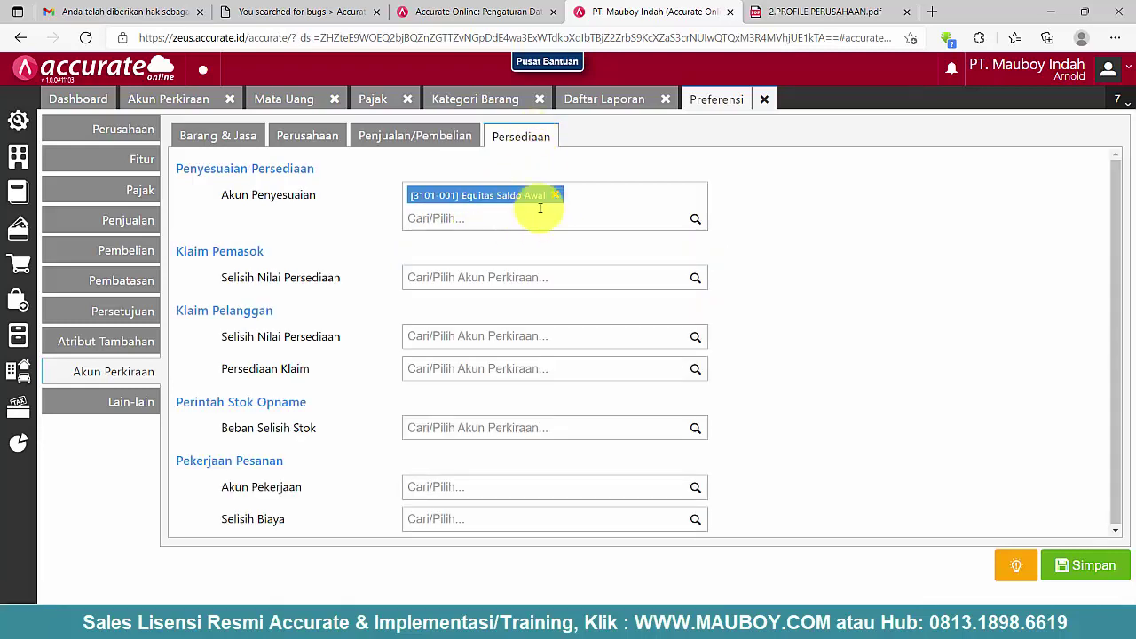
# - Set the supplier claim difference account to Beban Selisih Klaim Pemasok, correcting a wrong pick
pyautogui.click(435, 280)
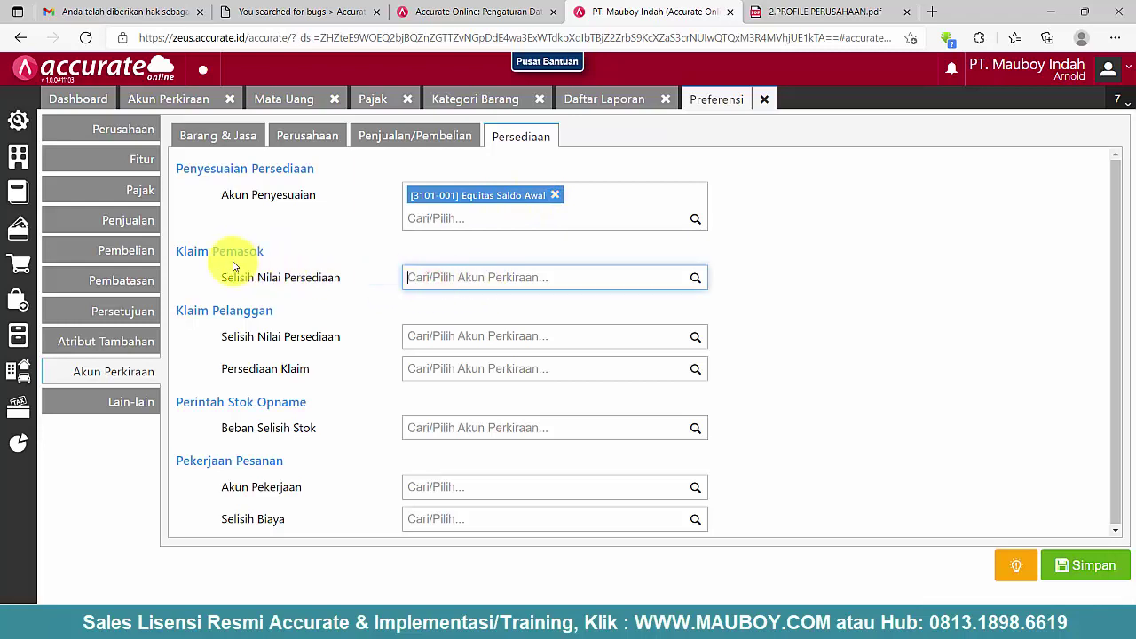
pyautogui.moveTo(218, 282); pyautogui.dragTo(414, 287)
pyautogui.click(448, 278)
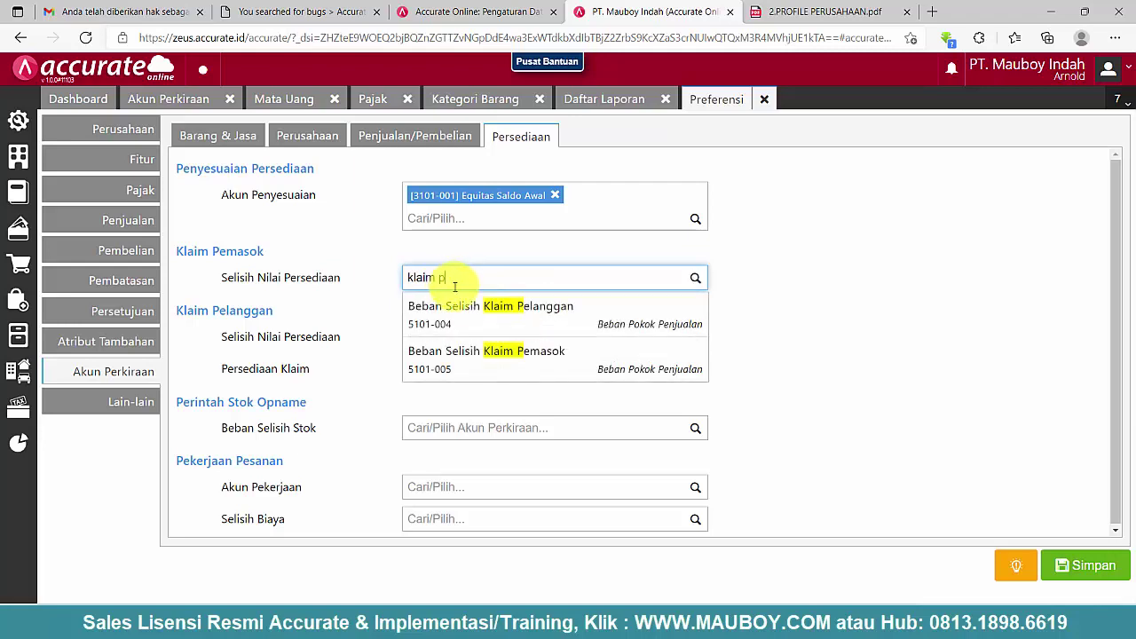
pyautogui.click(523, 323)
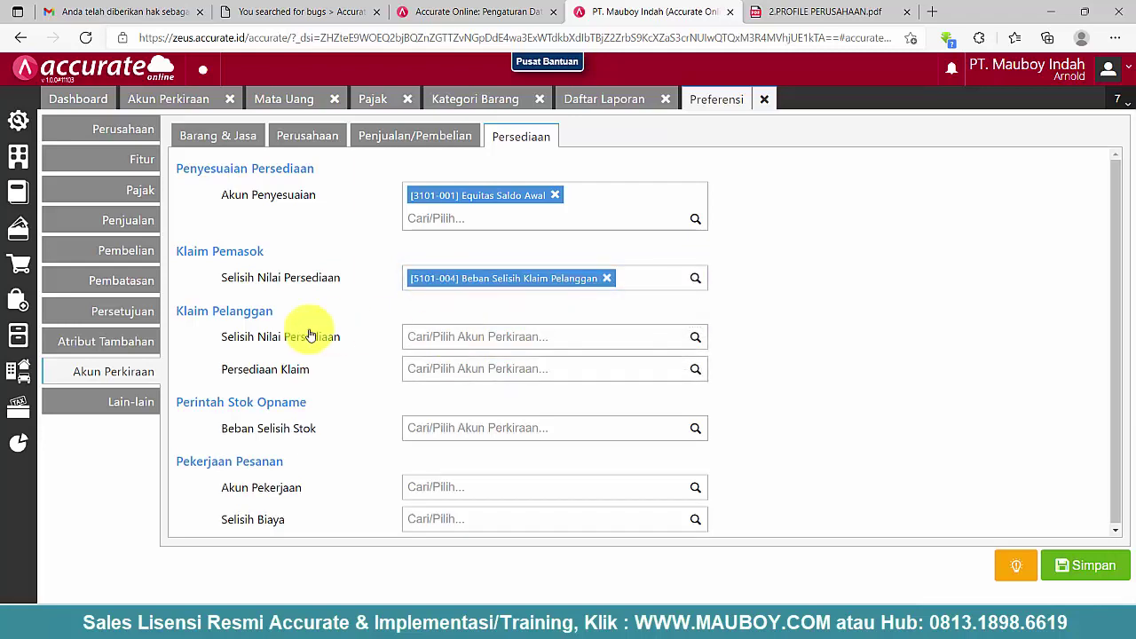
pyautogui.moveTo(181, 308); pyautogui.dragTo(217, 318)
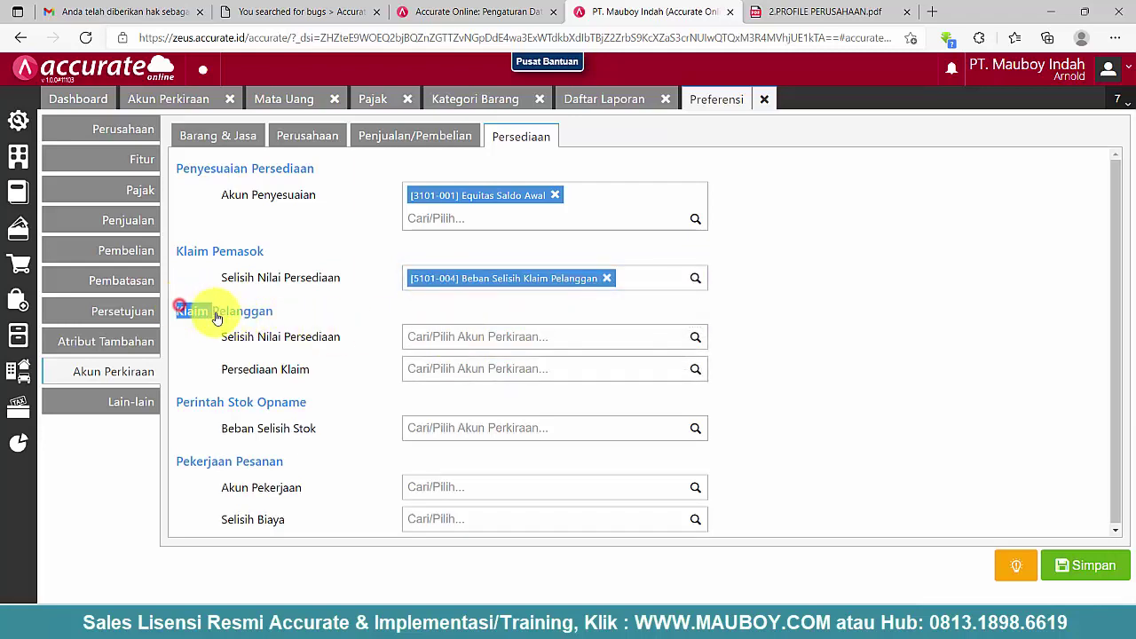
pyautogui.click(607, 278)
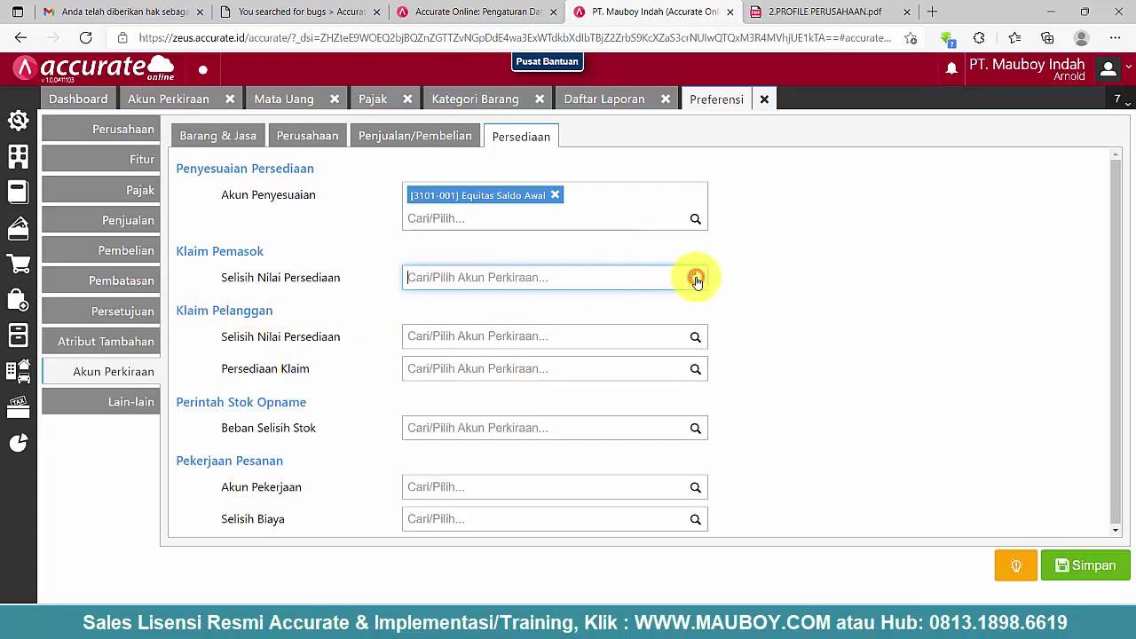
pyautogui.write('kali')
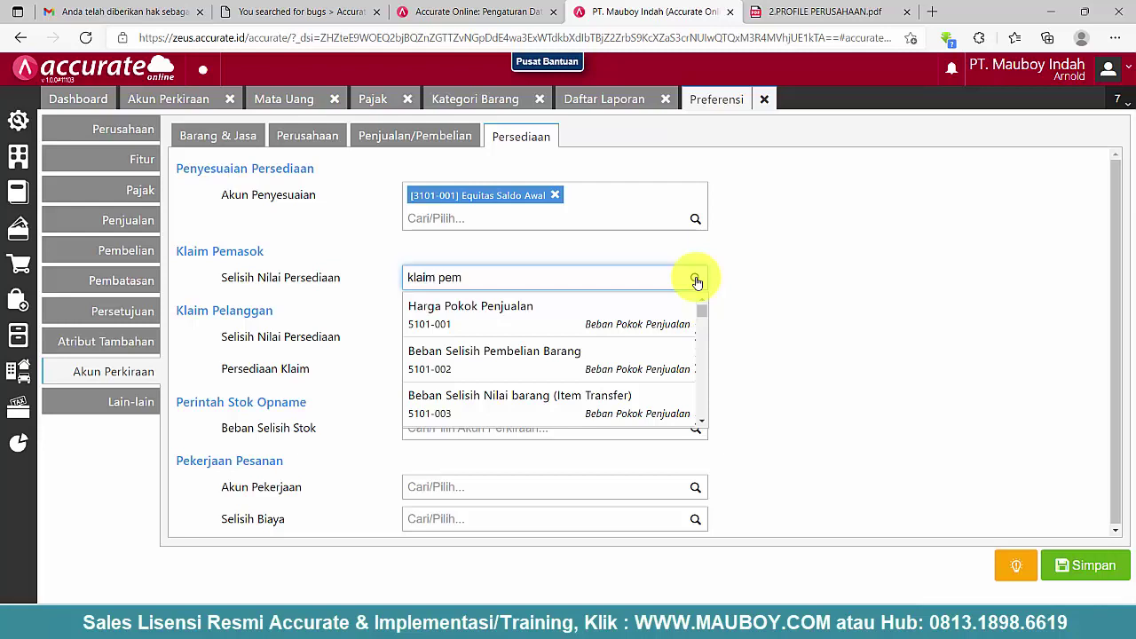
pyautogui.click(497, 311)
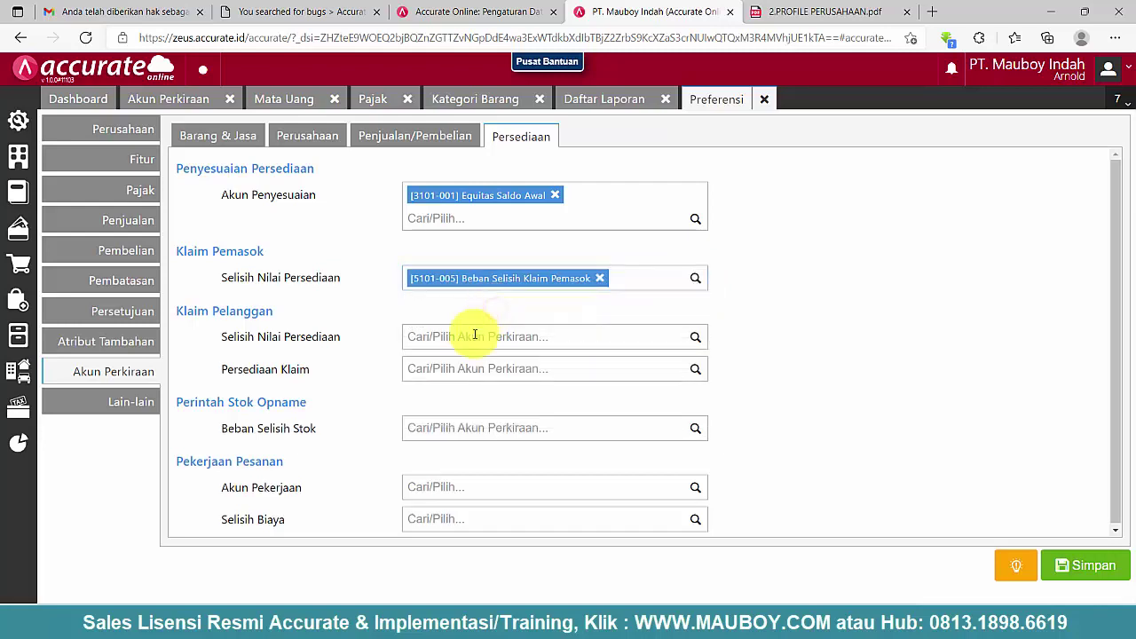
# - Set customer claims to Beban Selisih Klaim Pelanggan and claim inventory to Persediaan - Klaim Pelanggan
pyautogui.click(463, 337)
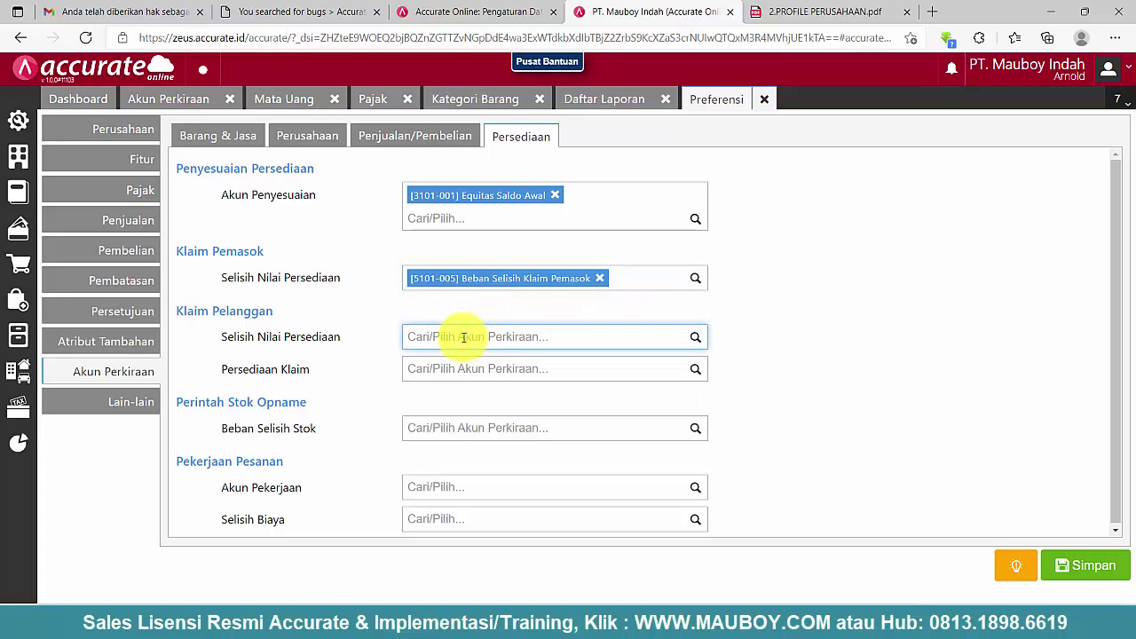
pyautogui.moveTo(354, 340); pyautogui.dragTo(178, 317)
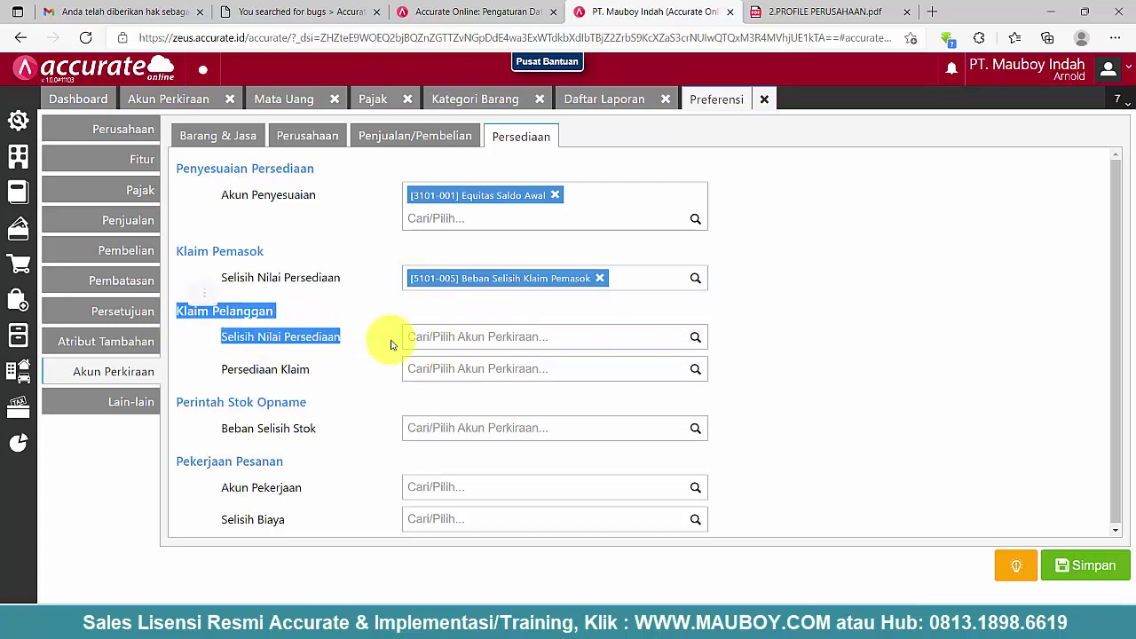
pyautogui.click(478, 334)
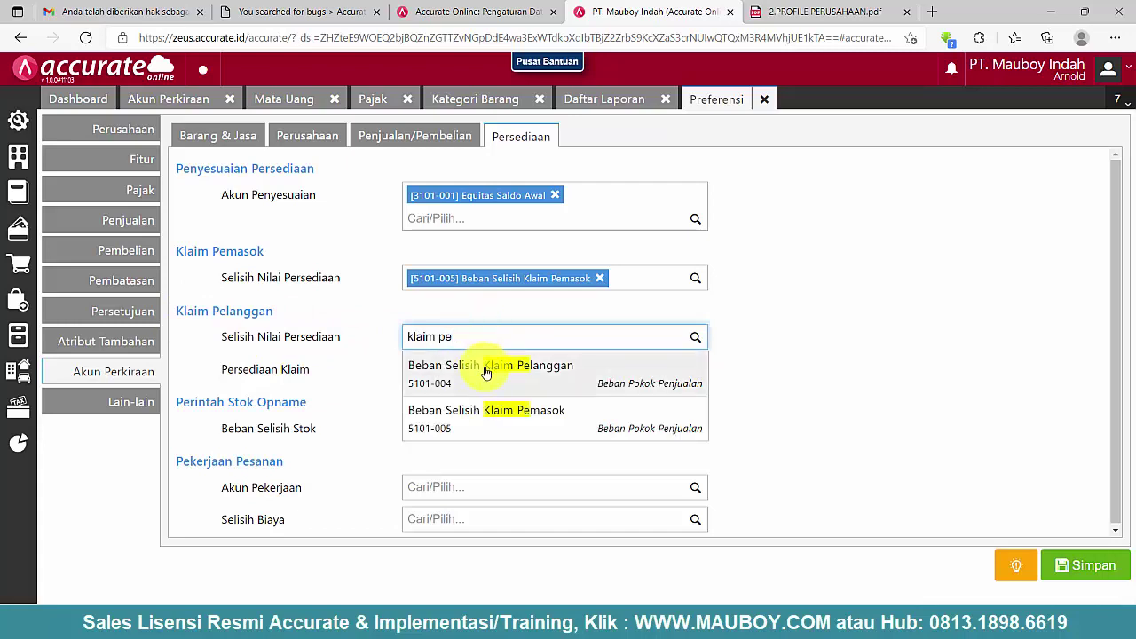
pyautogui.click(486, 372)
pyautogui.moveTo(322, 371); pyautogui.dragTo(233, 373)
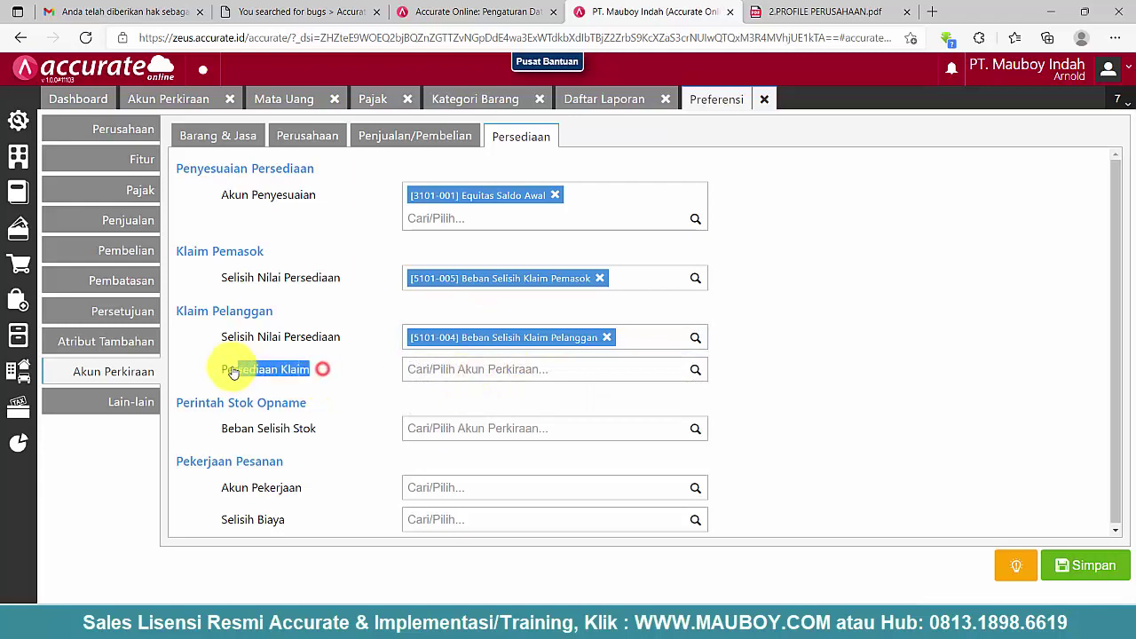
pyautogui.click(472, 371)
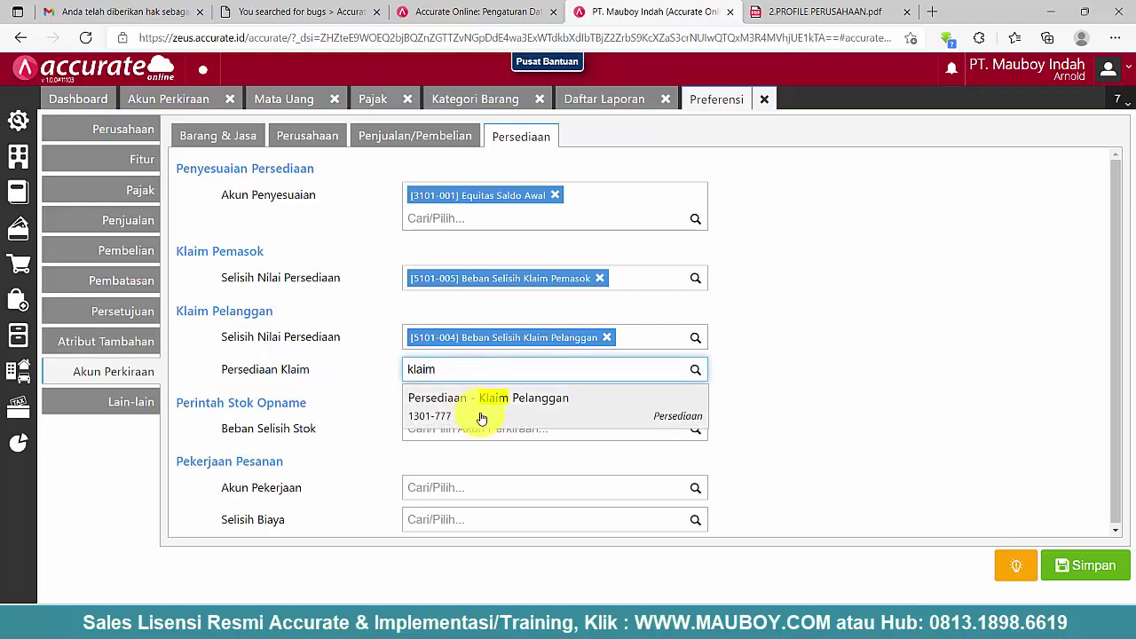
pyautogui.click(460, 416)
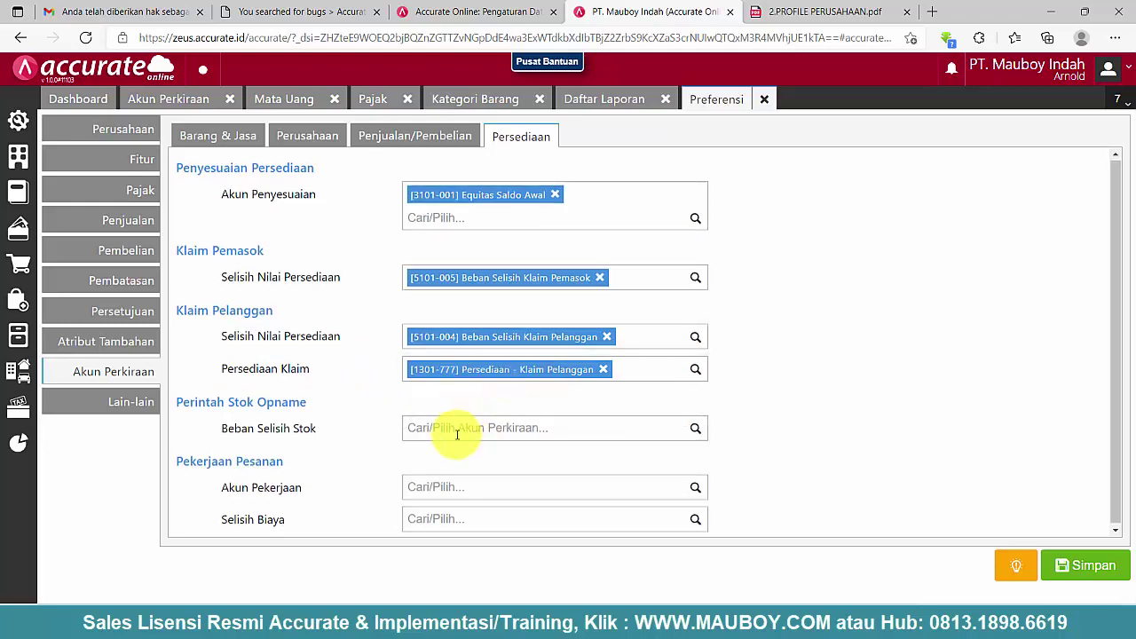
# - Set stock opname variance to 6203-008 and job order work to Persediaan - Dalam Proses Pekerjaan
pyautogui.moveTo(320, 426); pyautogui.dragTo(197, 401)
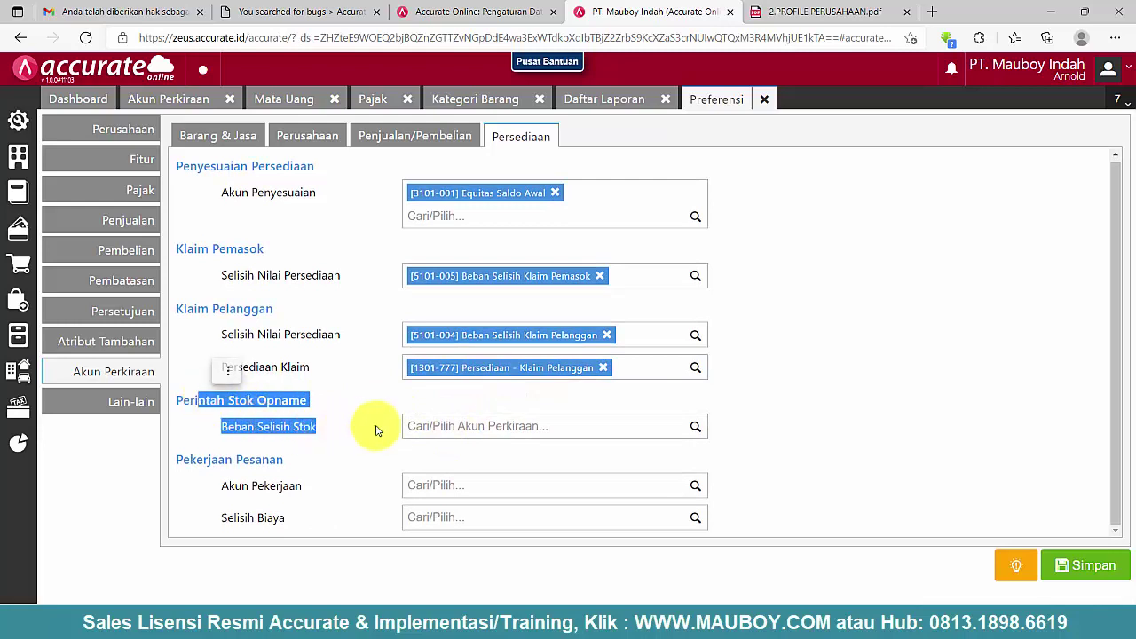
pyautogui.click(477, 427)
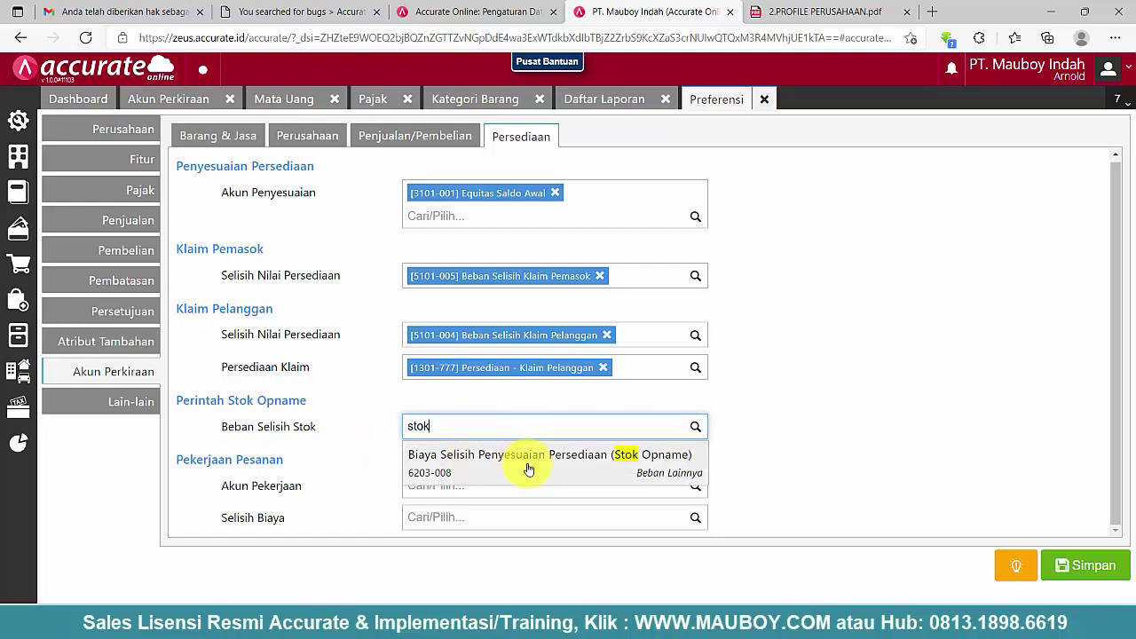
pyautogui.click(649, 469)
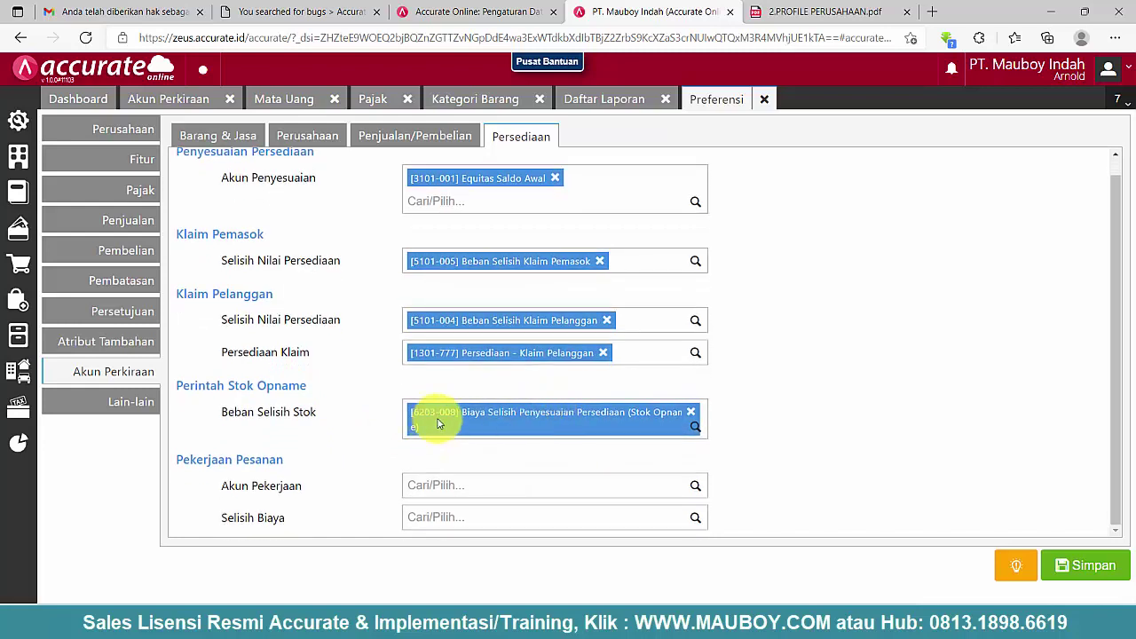
pyautogui.click(433, 490)
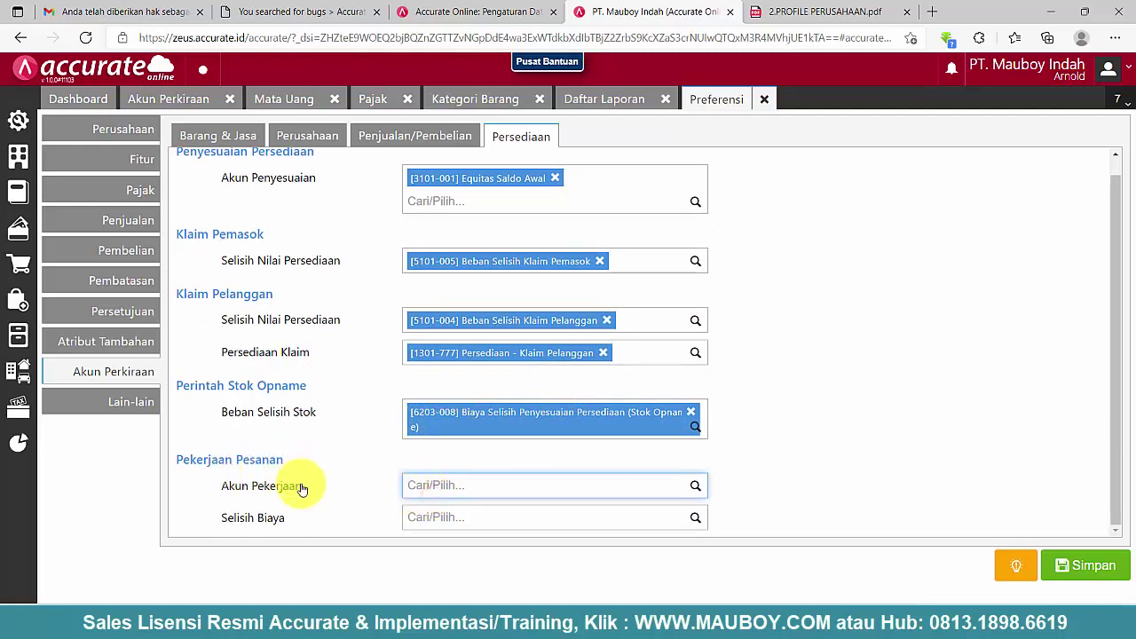
pyautogui.moveTo(302, 488); pyautogui.dragTo(182, 460)
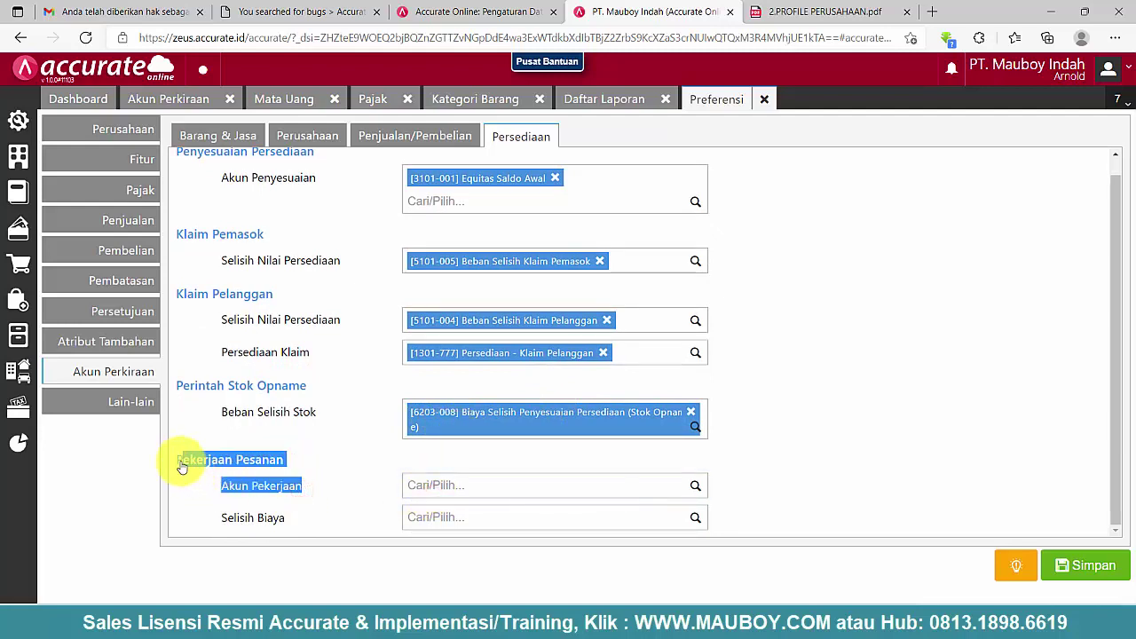
pyautogui.click(448, 485)
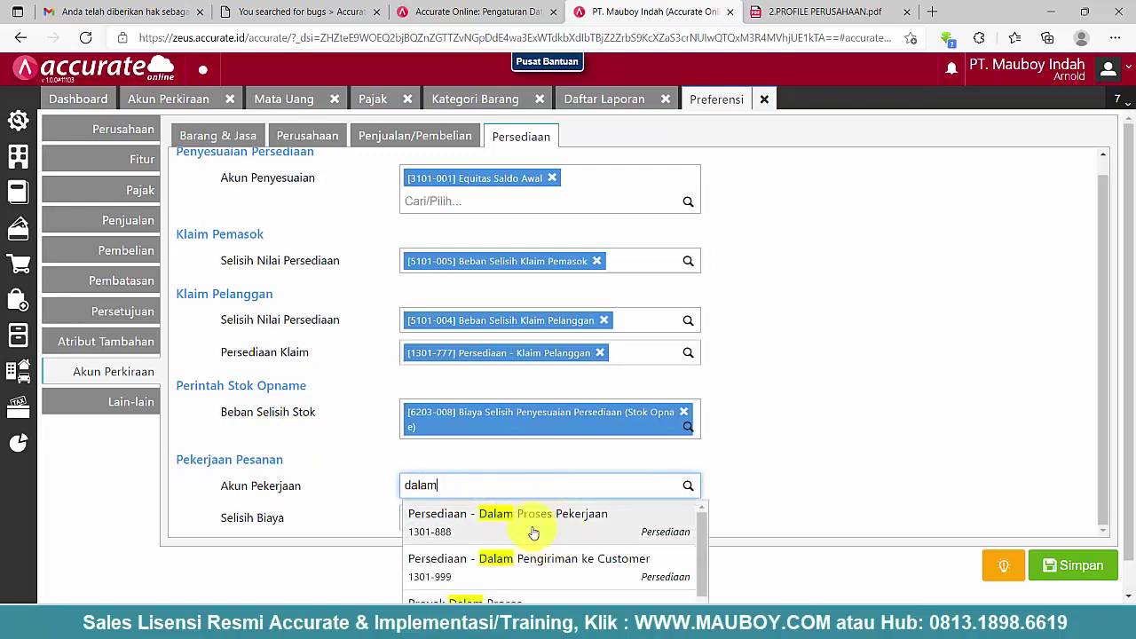
pyautogui.click(525, 527)
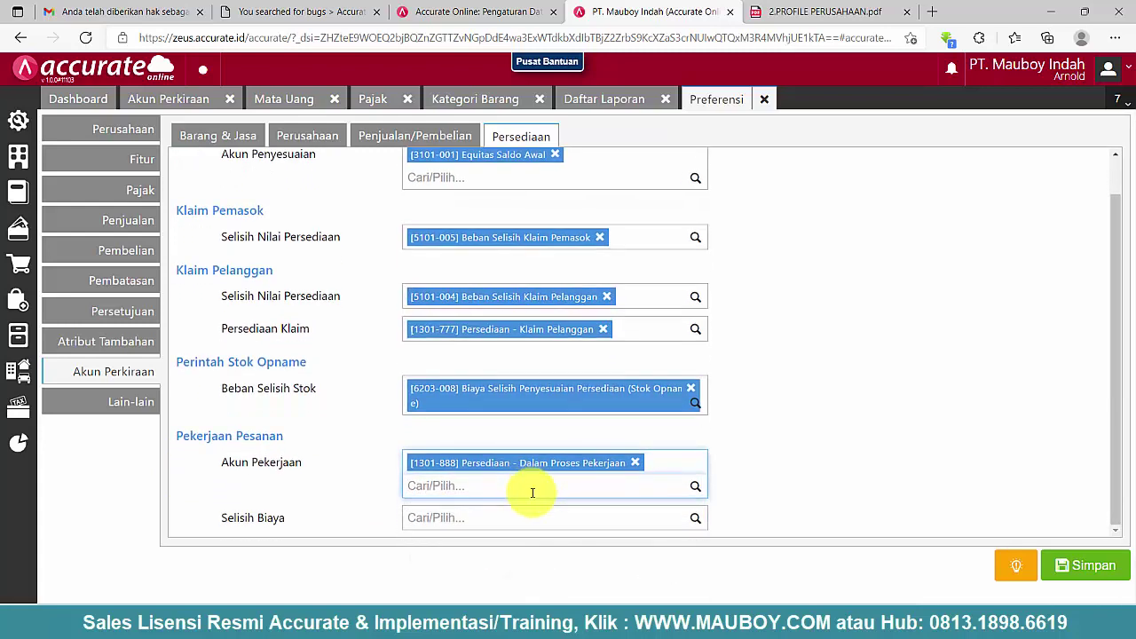
# - Set the cost difference account to 6203-007 Biaya Selisih Pembiayaan Pesanan/Produksi and check the list
pyautogui.click(455, 519)
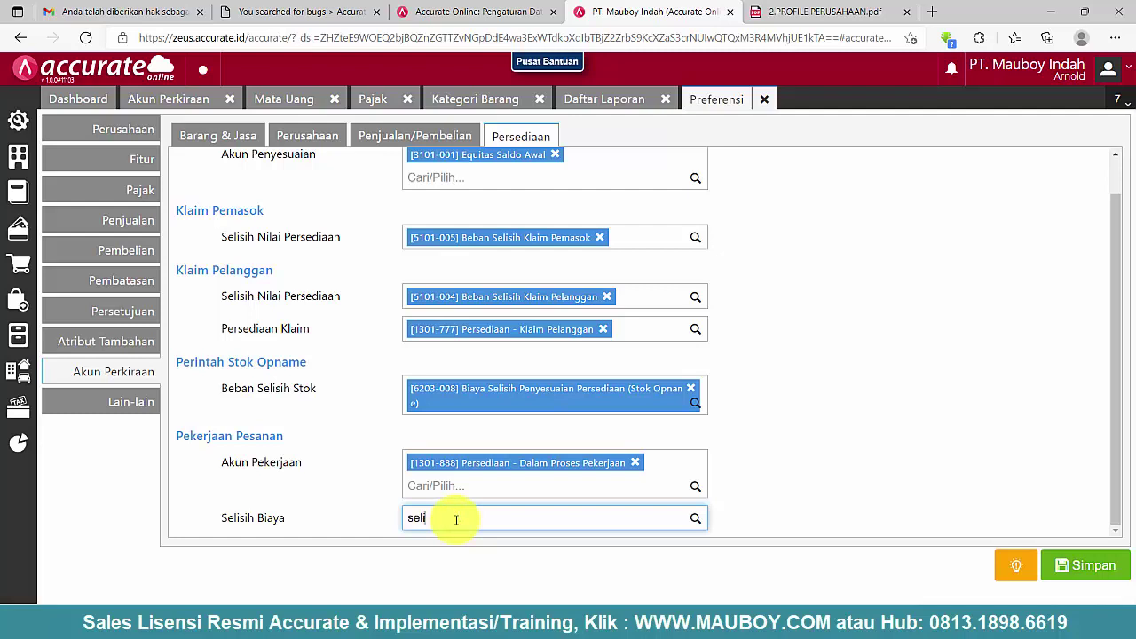
pyautogui.write('selisih')
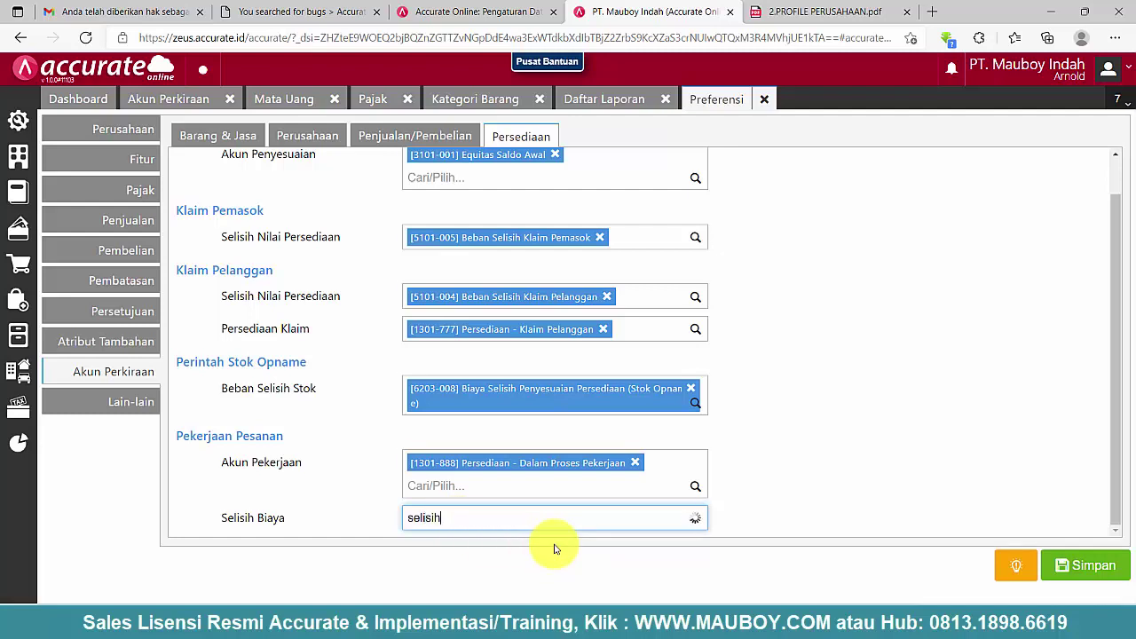
pyautogui.scroll(-3, 558, 560)
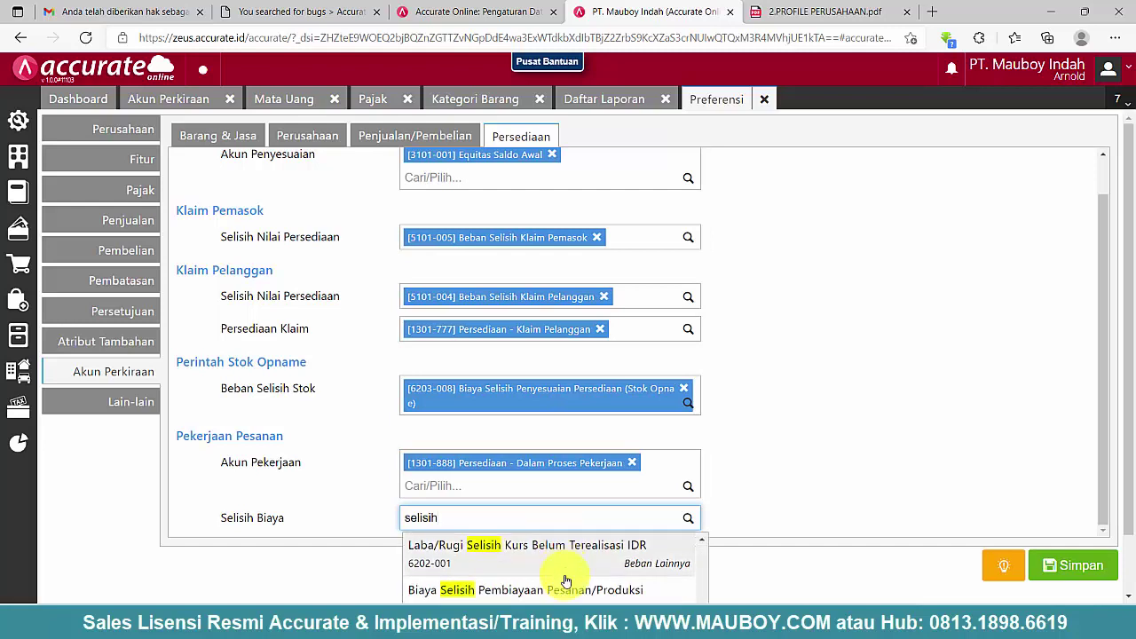
pyautogui.click(515, 590)
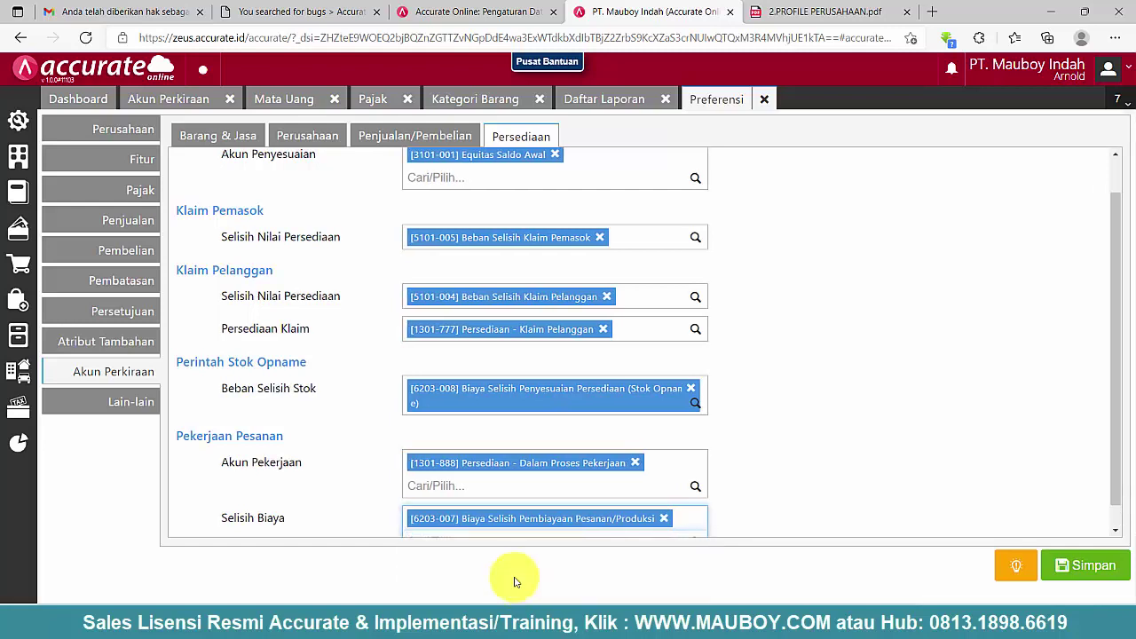
pyautogui.scroll(1, 310, 435)
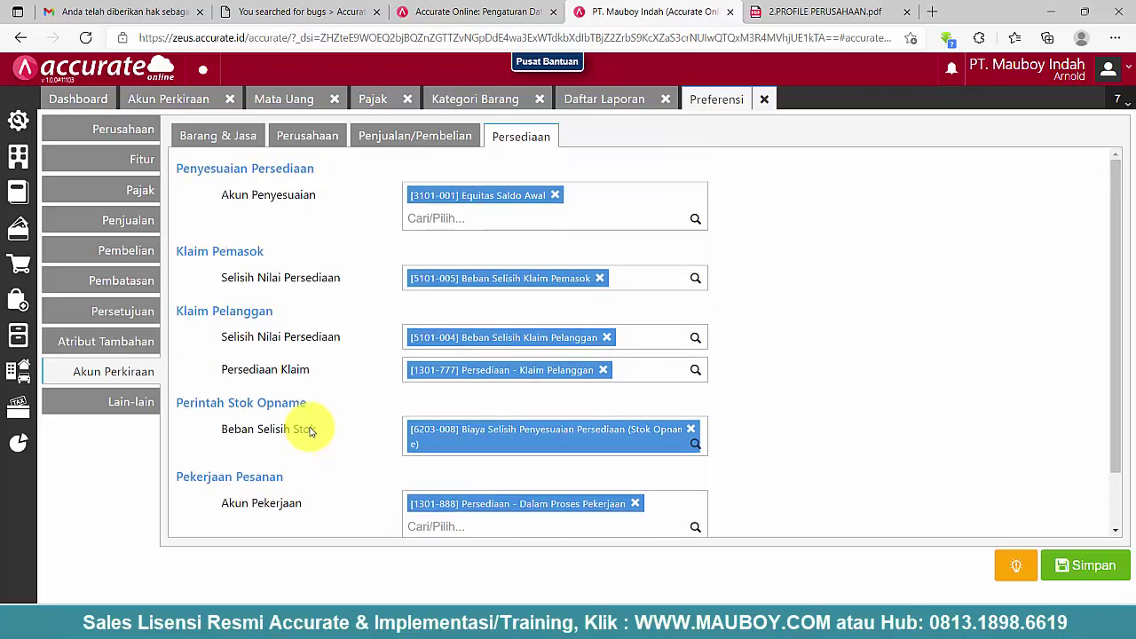
pyautogui.scroll(-2, 331, 386)
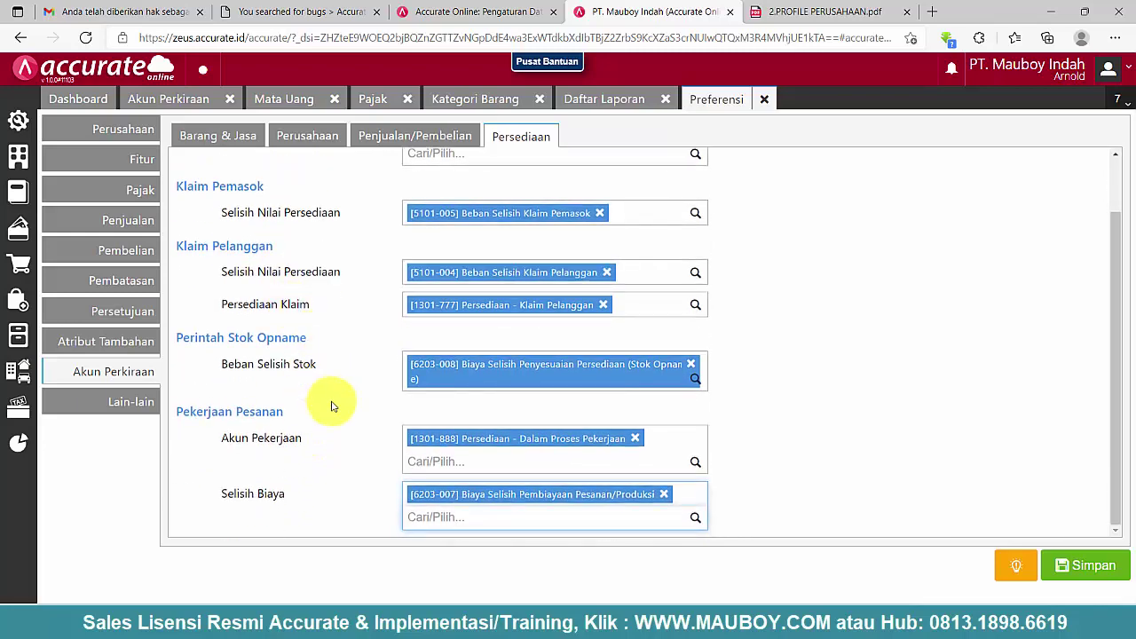
pyautogui.scroll(2, 332, 405)
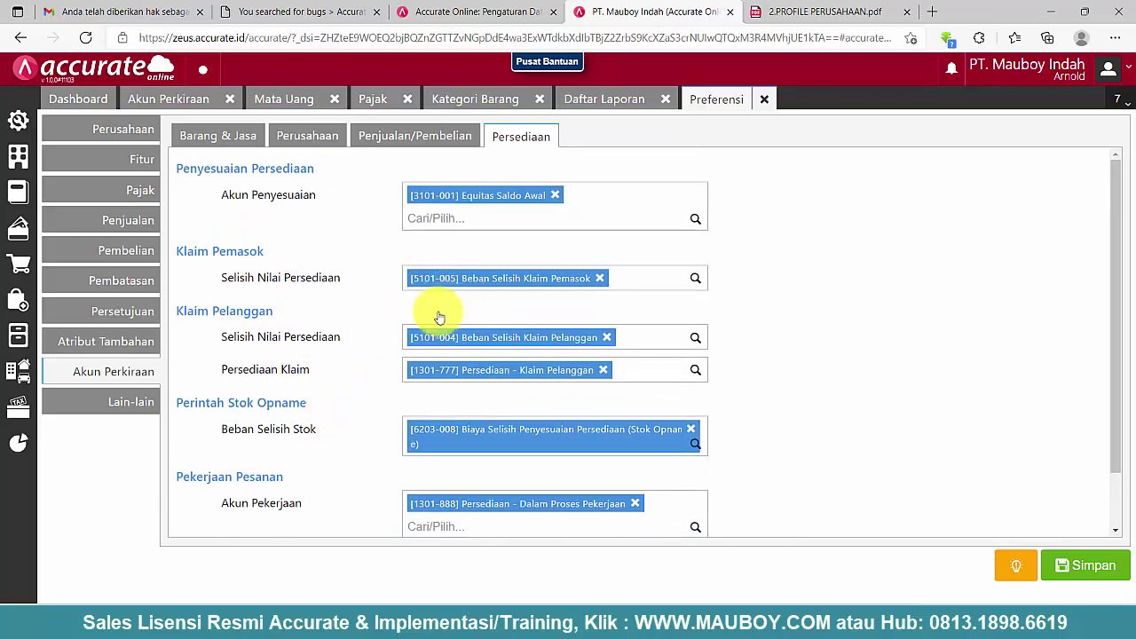
pyautogui.scroll(-2, 373, 311)
pyautogui.scroll(2, 381, 232)
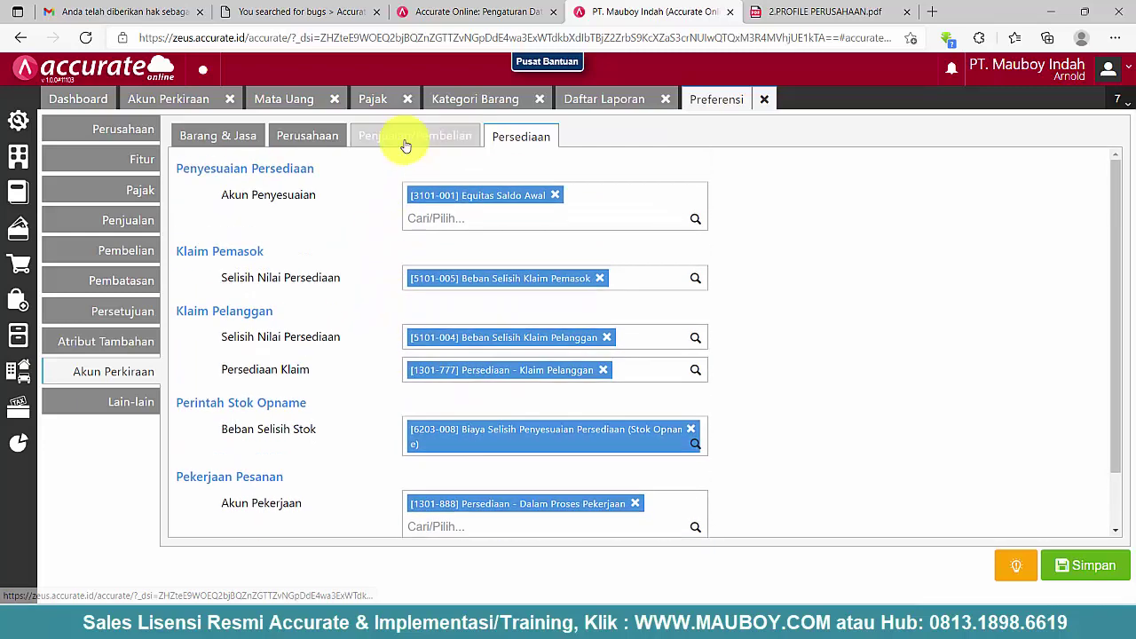
# - Review the default accounts across all tabs, rechecking the inventory accounts
pyautogui.click(406, 137)
pyautogui.click(544, 140)
pyautogui.click(393, 135)
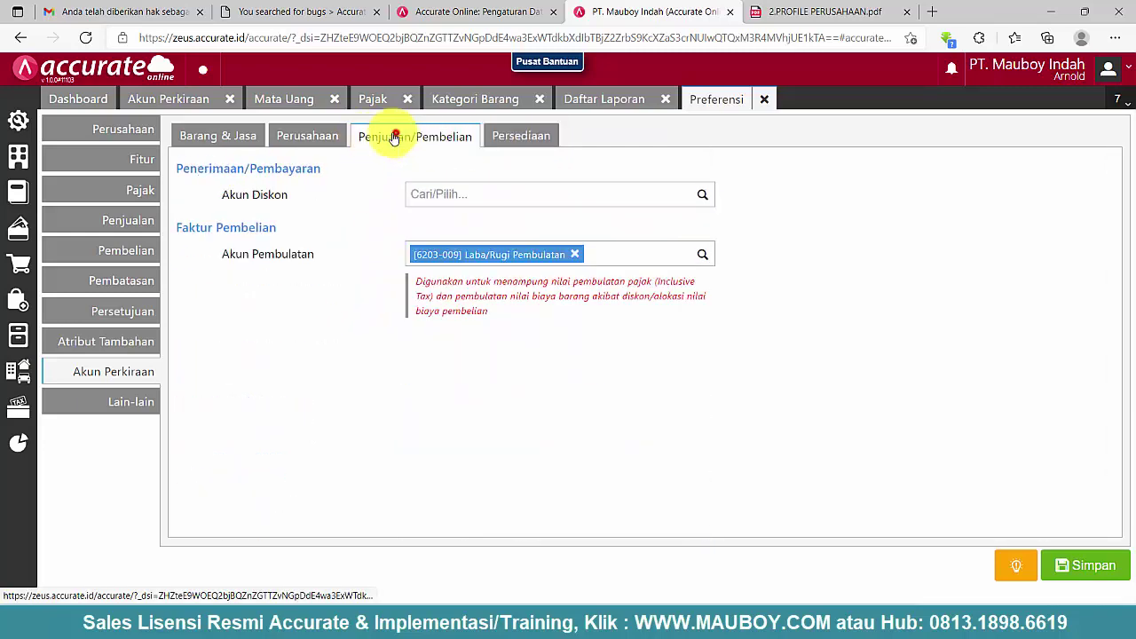
pyautogui.click(317, 135)
pyautogui.click(226, 142)
pyautogui.click(307, 136)
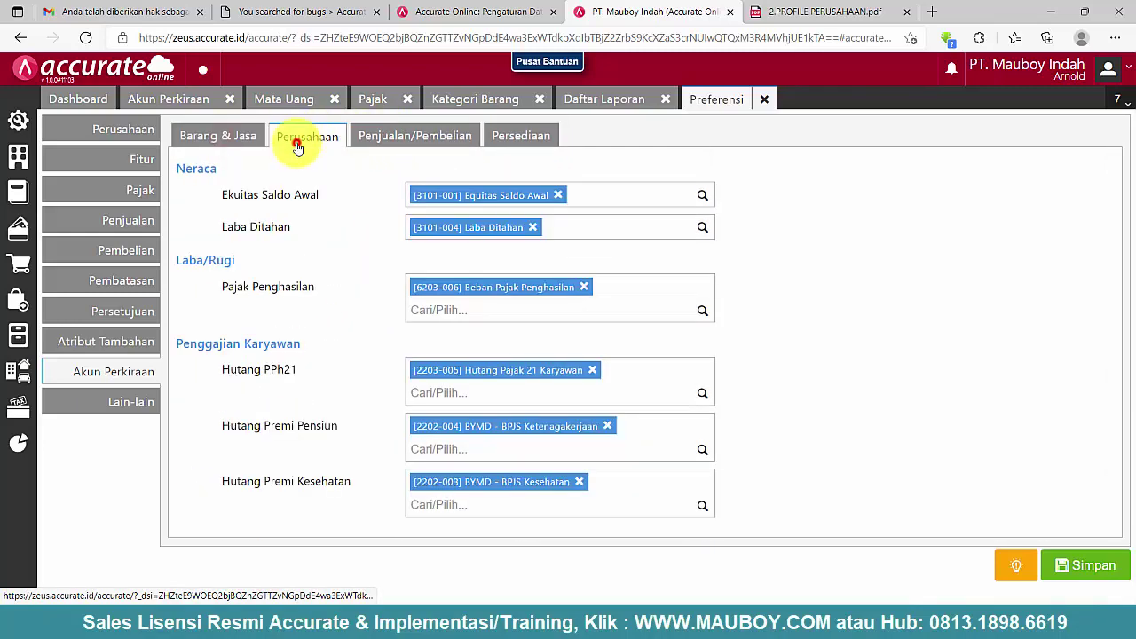
pyautogui.click(408, 135)
pyautogui.click(515, 137)
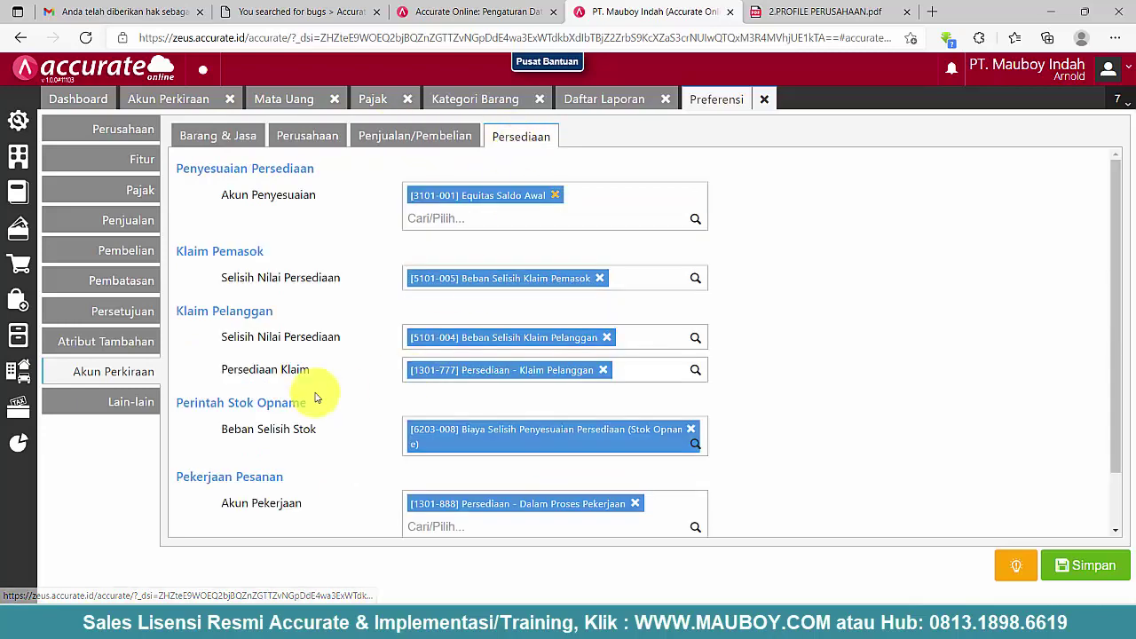
pyautogui.scroll(-1, 315, 397)
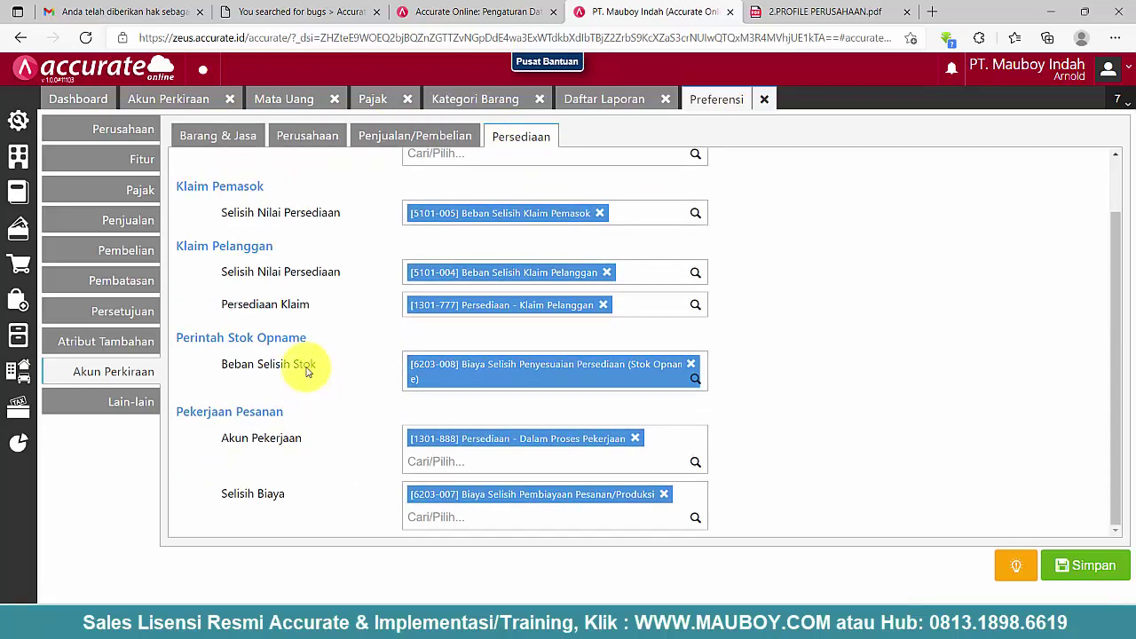
pyautogui.scroll(1, 269, 329)
pyautogui.scroll(-1, 277, 372)
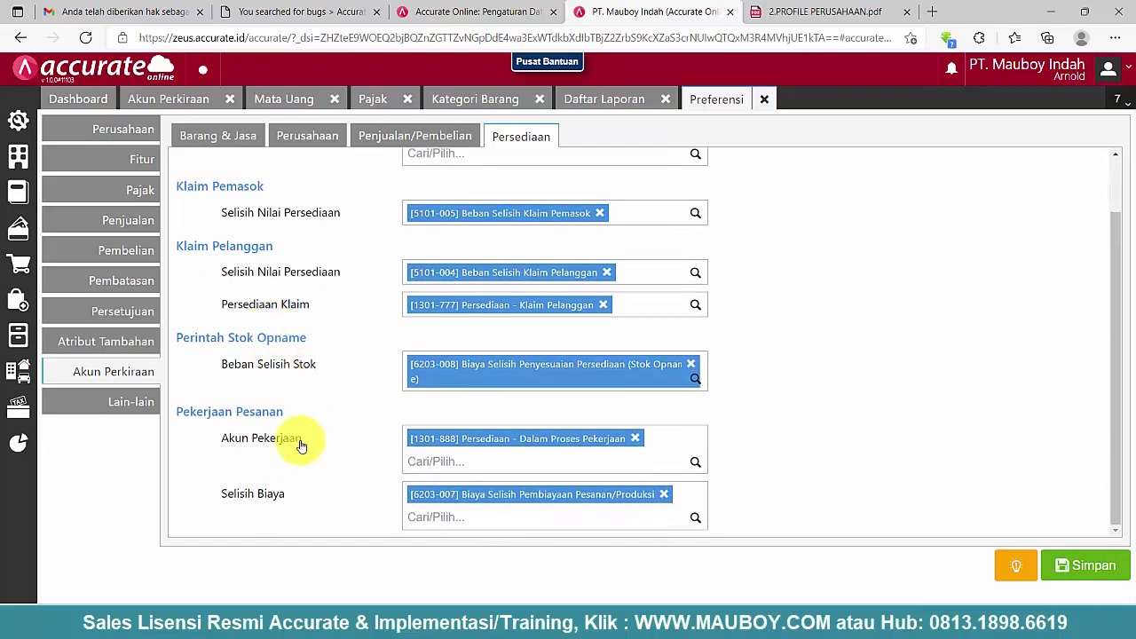
pyautogui.moveTo(307, 502); pyautogui.dragTo(203, 493)
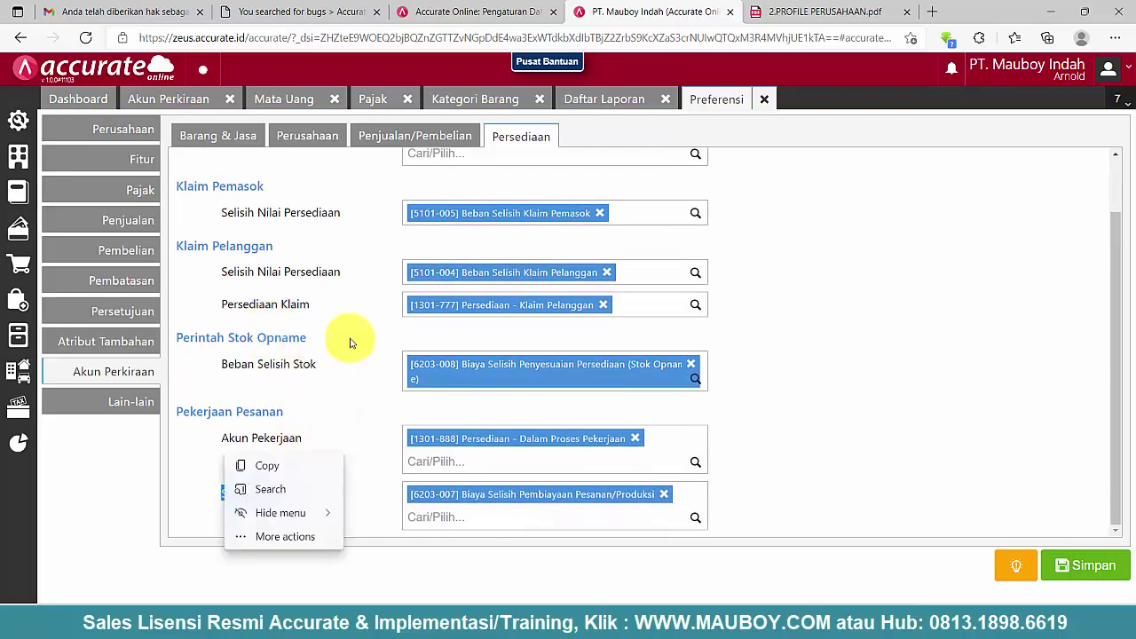
# - Recheck the sales/purchase, company and goods tabs, then go to the Lain-lain preferences
pyautogui.click(408, 137)
pyautogui.click(310, 137)
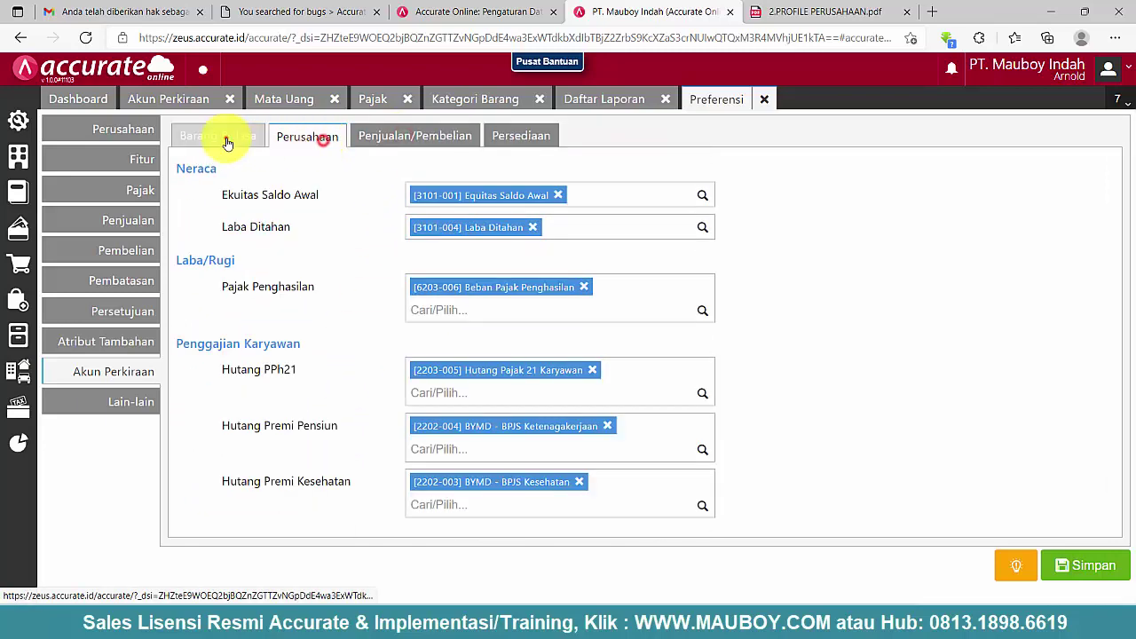
pyautogui.click(227, 138)
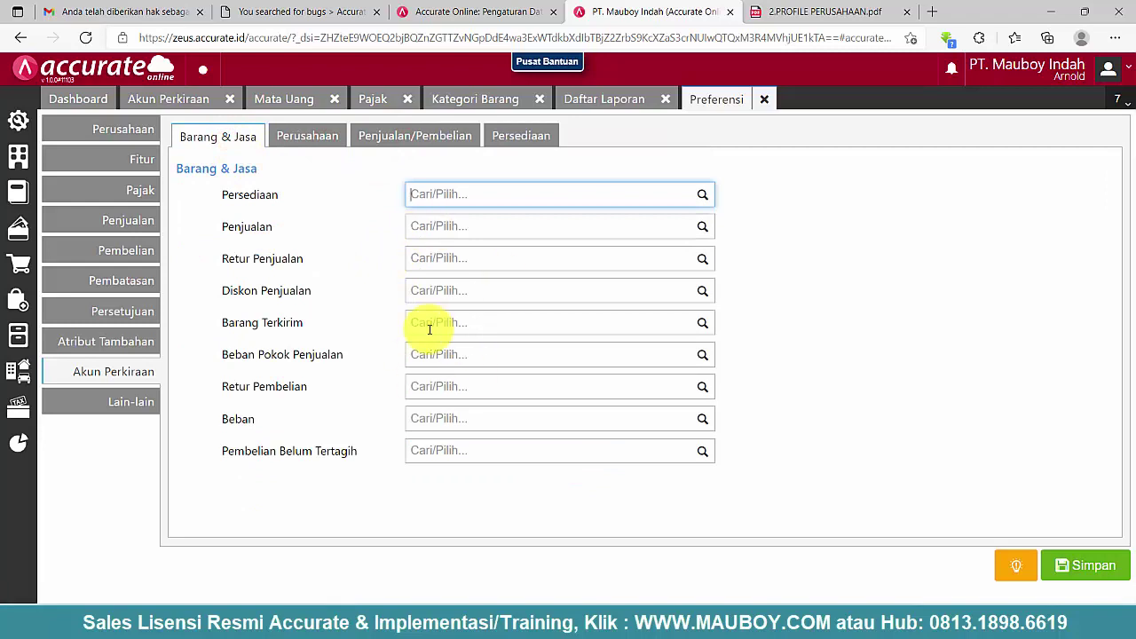
pyautogui.click(127, 402)
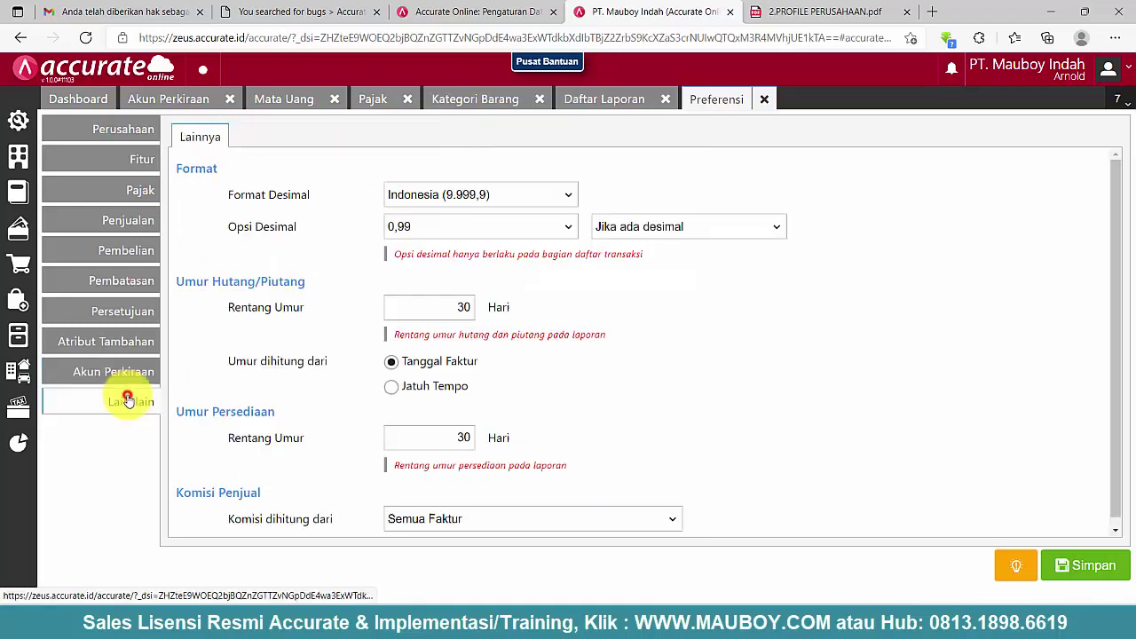
# - Base sales commission on Faktur sudah lunas and save the preferences
pyautogui.scroll(-1, 266, 457)
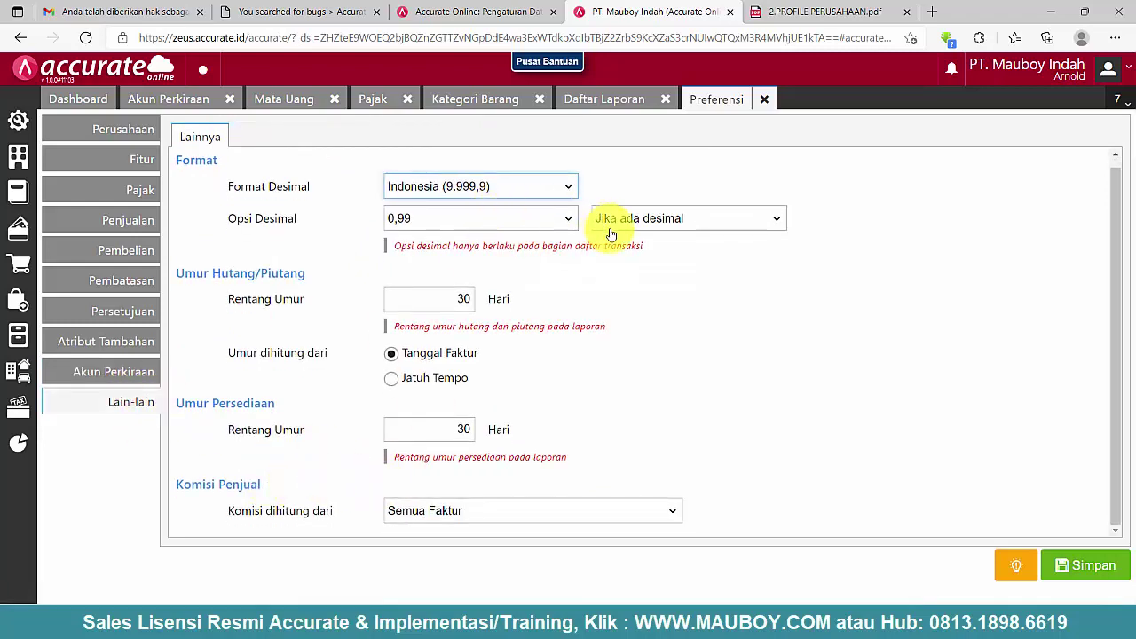
pyautogui.moveTo(282, 483); pyautogui.dragTo(197, 490)
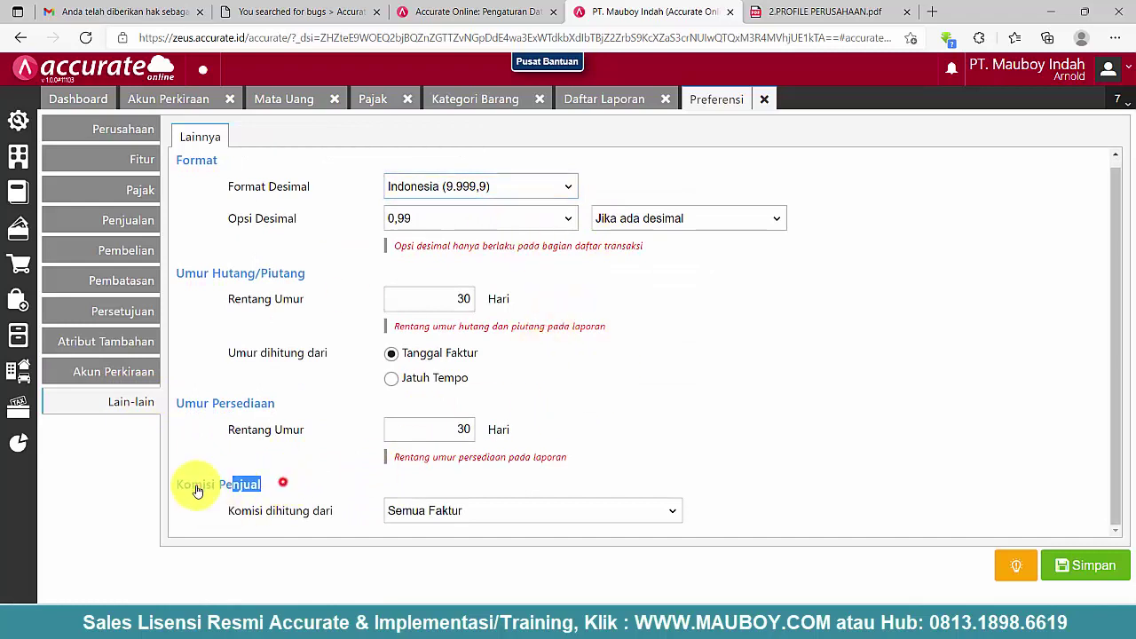
pyautogui.click(406, 510)
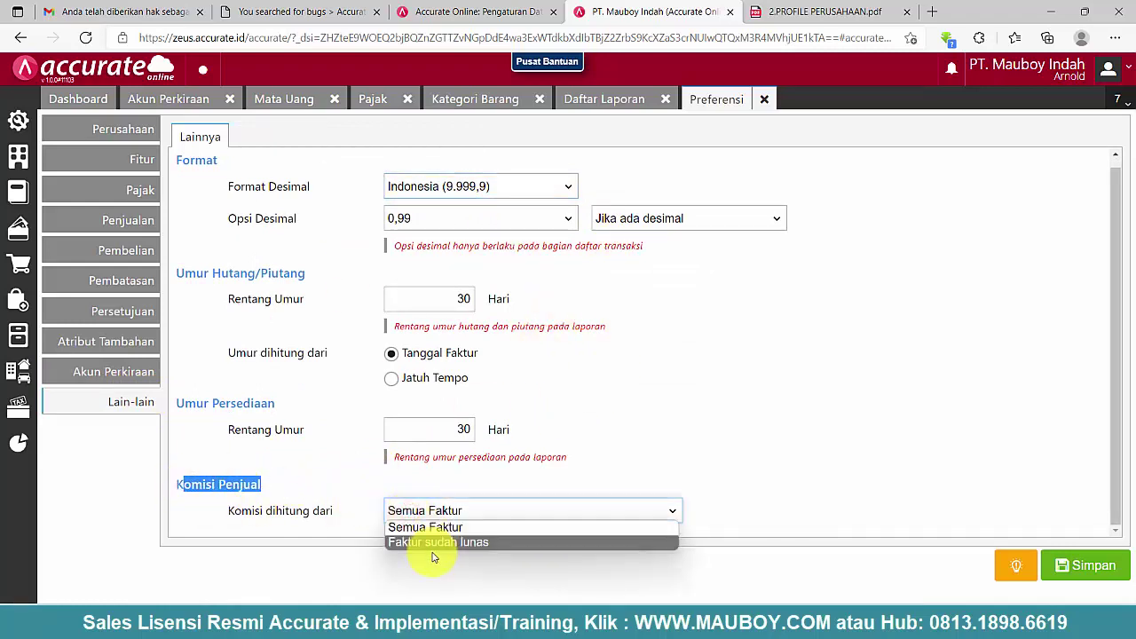
pyautogui.click(438, 543)
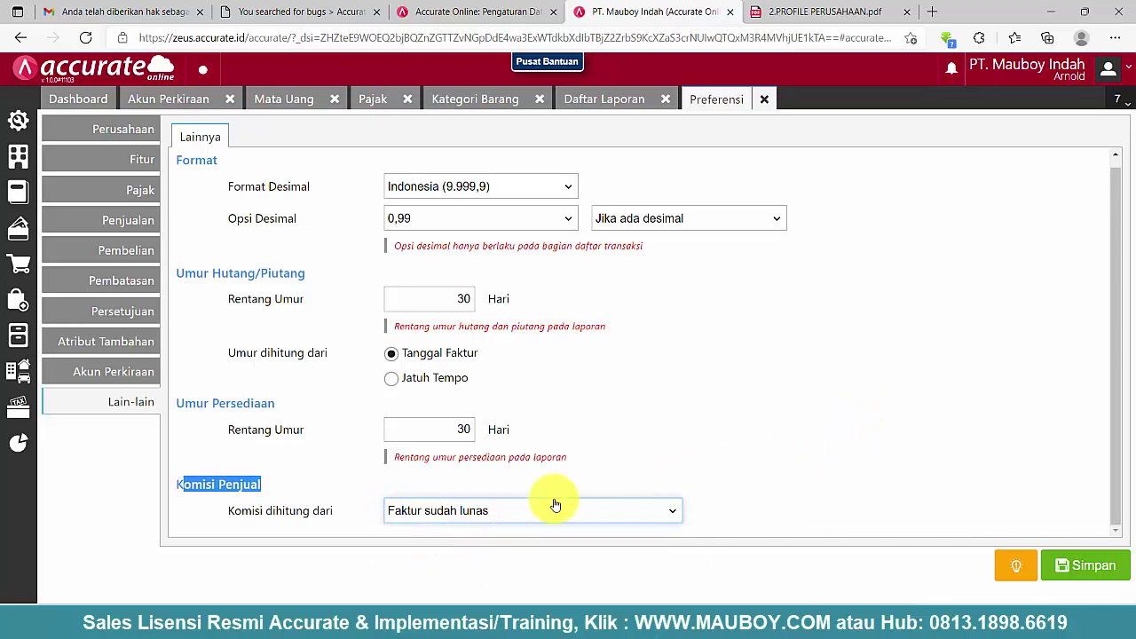
pyautogui.click(518, 511)
pyautogui.click(310, 493)
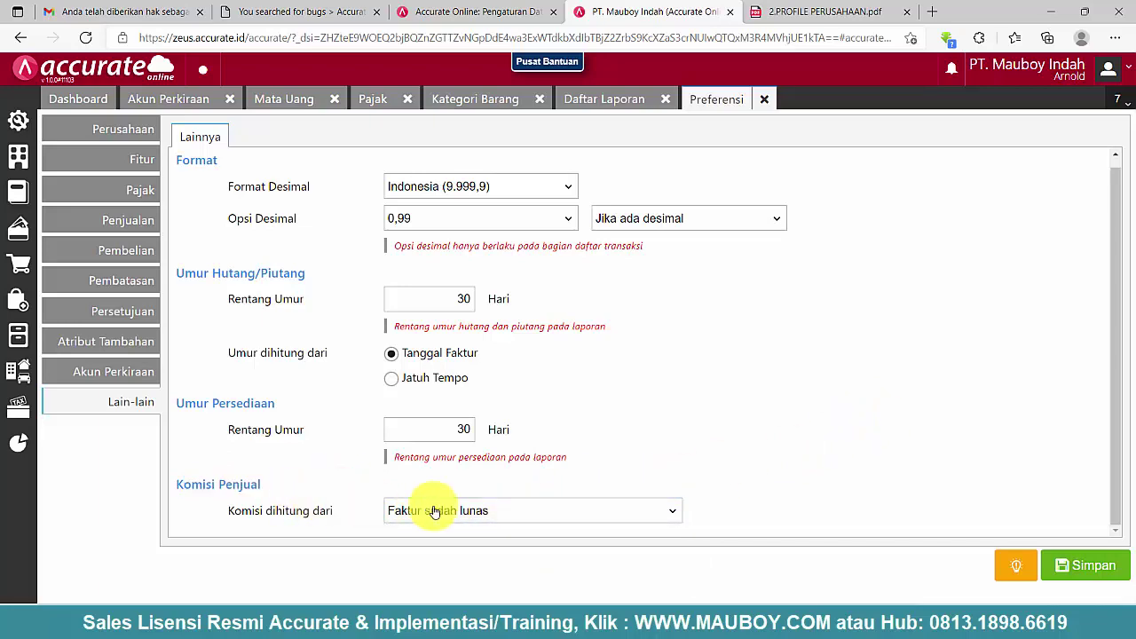
pyautogui.click(1085, 565)
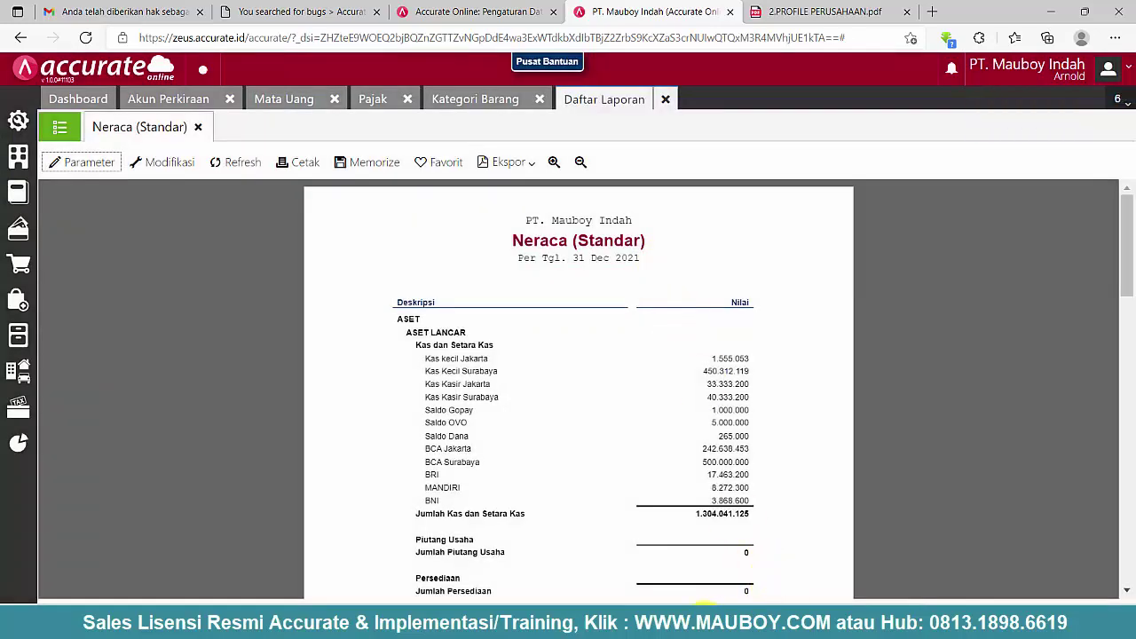
# - Review steps 3–3.4 of the Notepad database outline, then return to the Excel data folder
pyautogui.hotkey('alt', 'Tab')
pyautogui.click(250, 253)
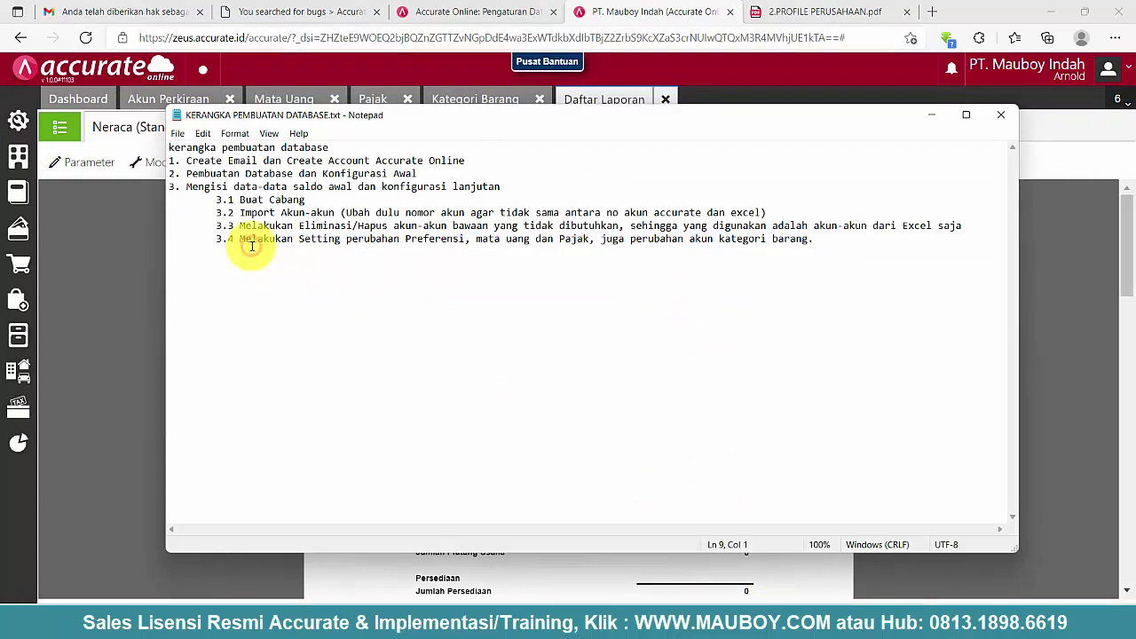
pyautogui.moveTo(857, 239); pyautogui.dragTo(198, 173)
pyautogui.click(428, 296)
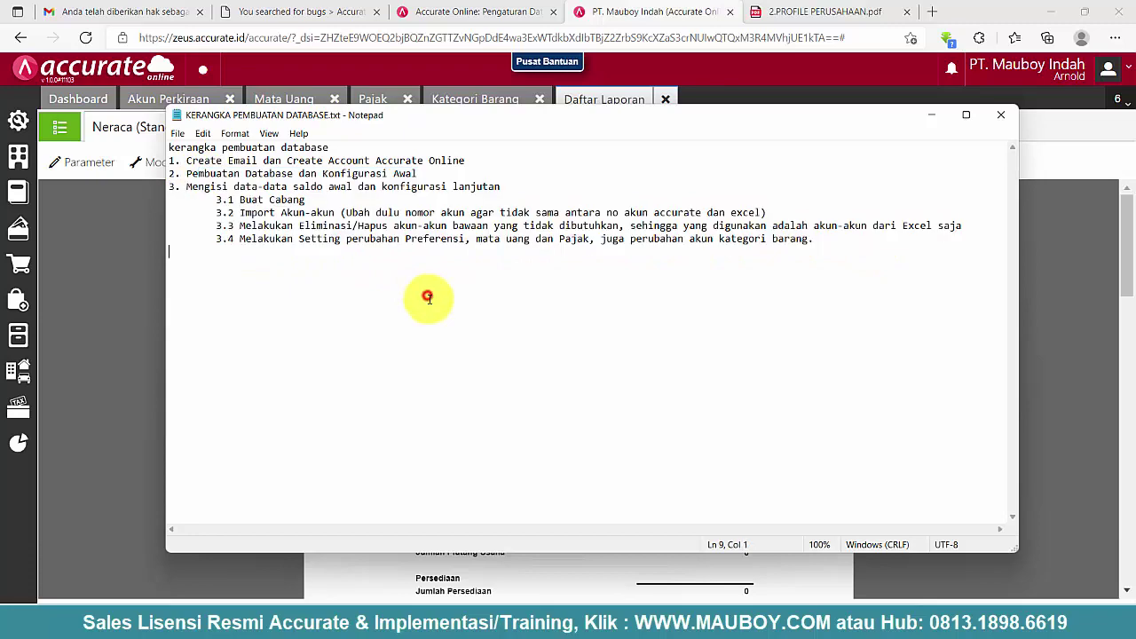
pyautogui.hotkey('alt', 'Tab')
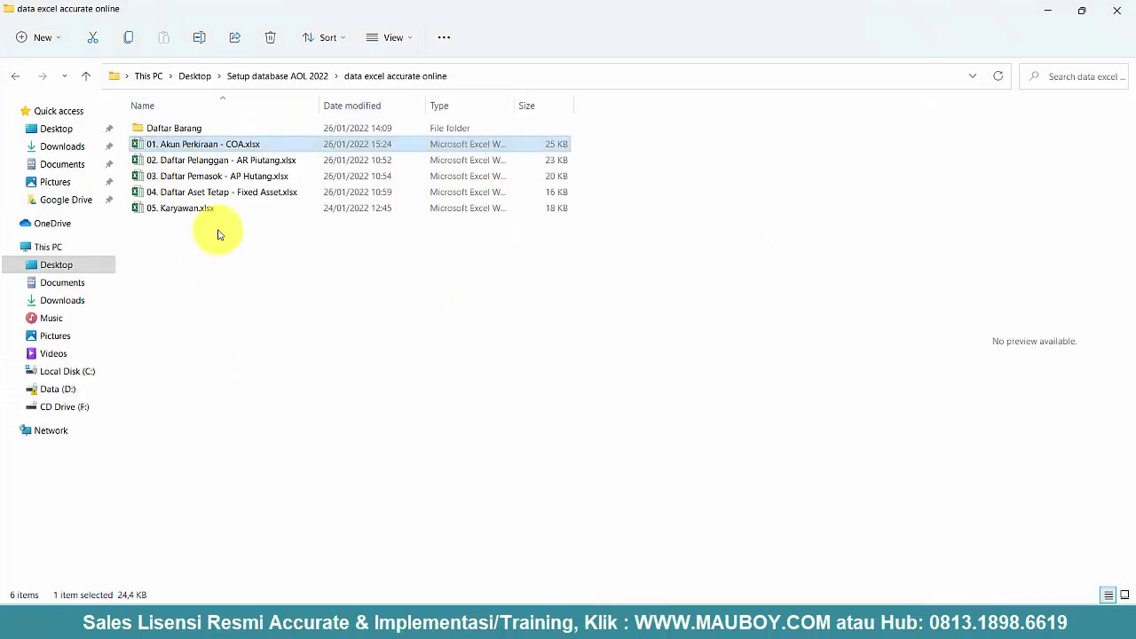
pyautogui.click(206, 161)
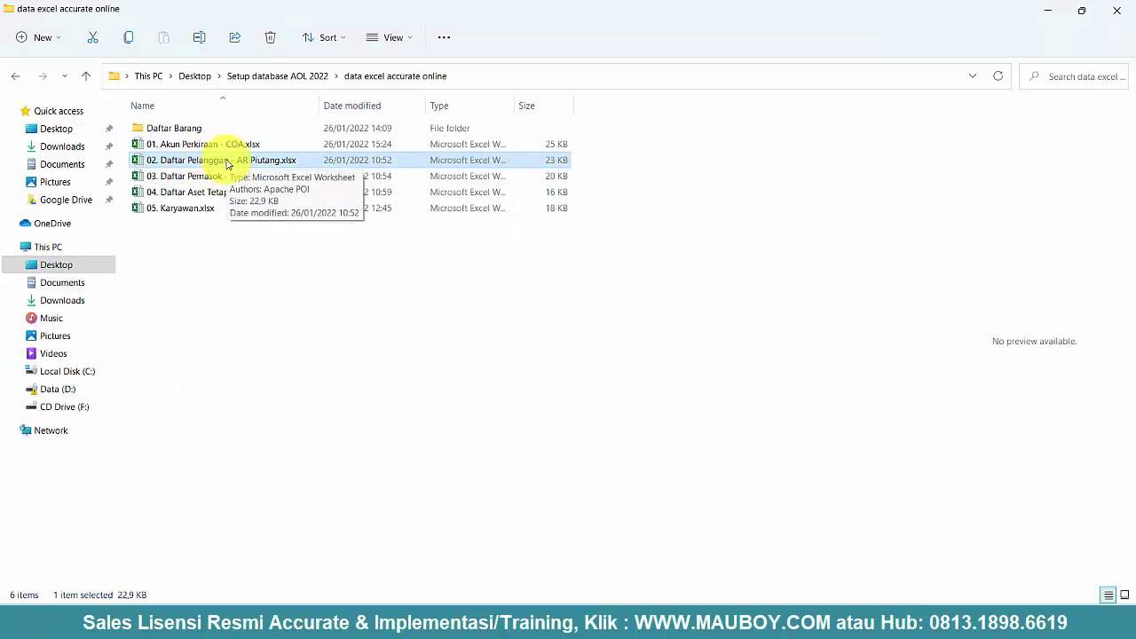
pyautogui.click(220, 177)
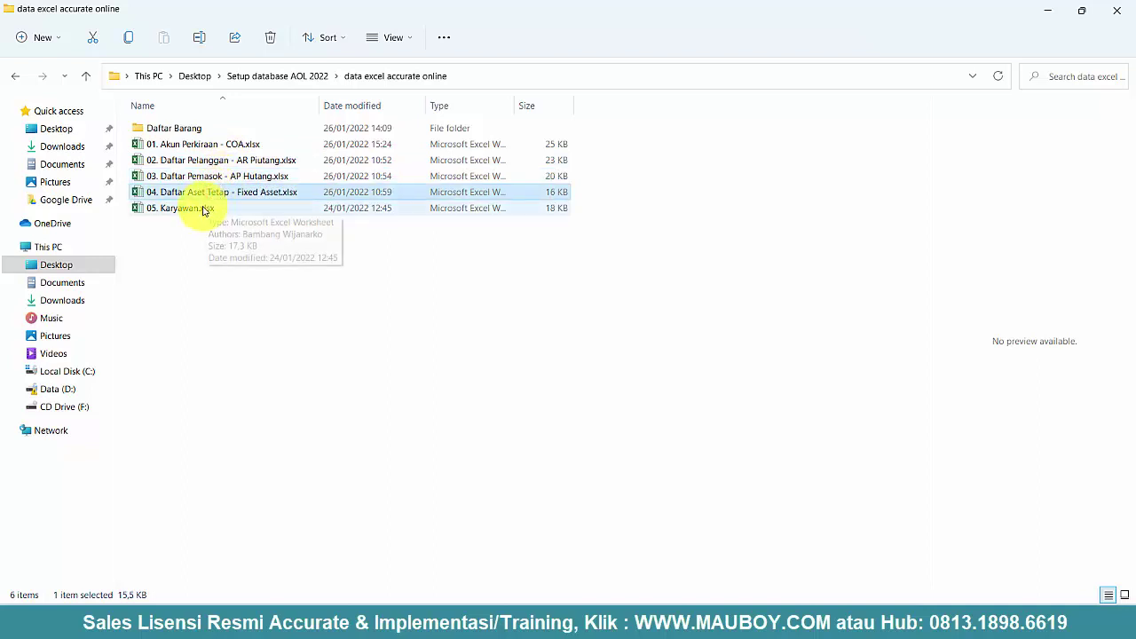
pyautogui.click(207, 208)
pyautogui.click(202, 167)
pyautogui.click(213, 144)
pyautogui.click(213, 159)
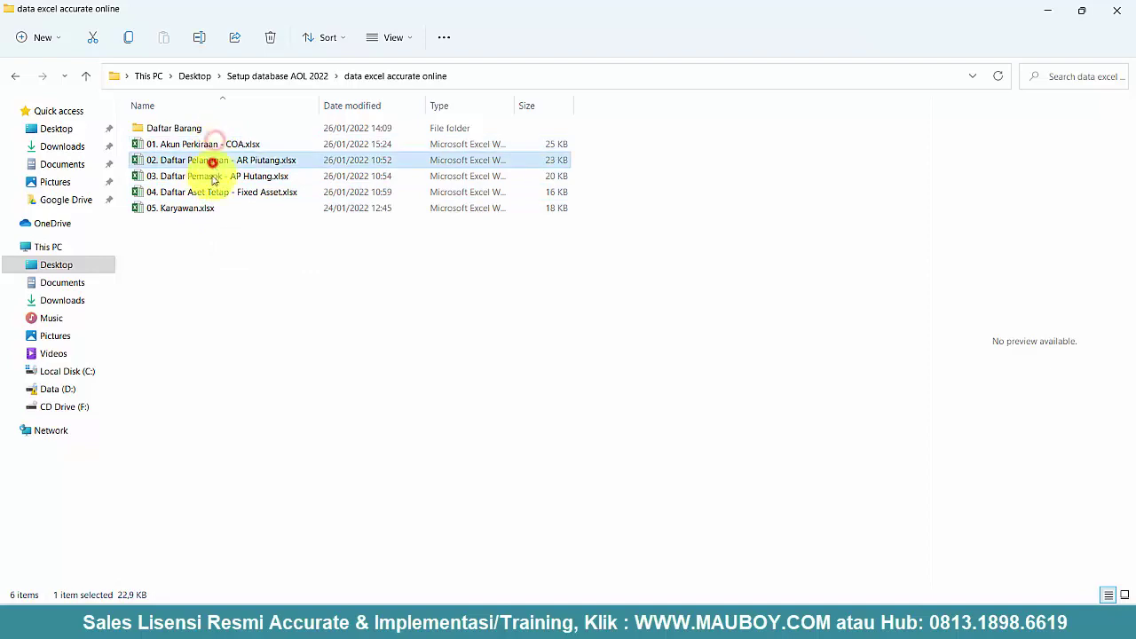
pyautogui.click(204, 191)
pyautogui.click(193, 208)
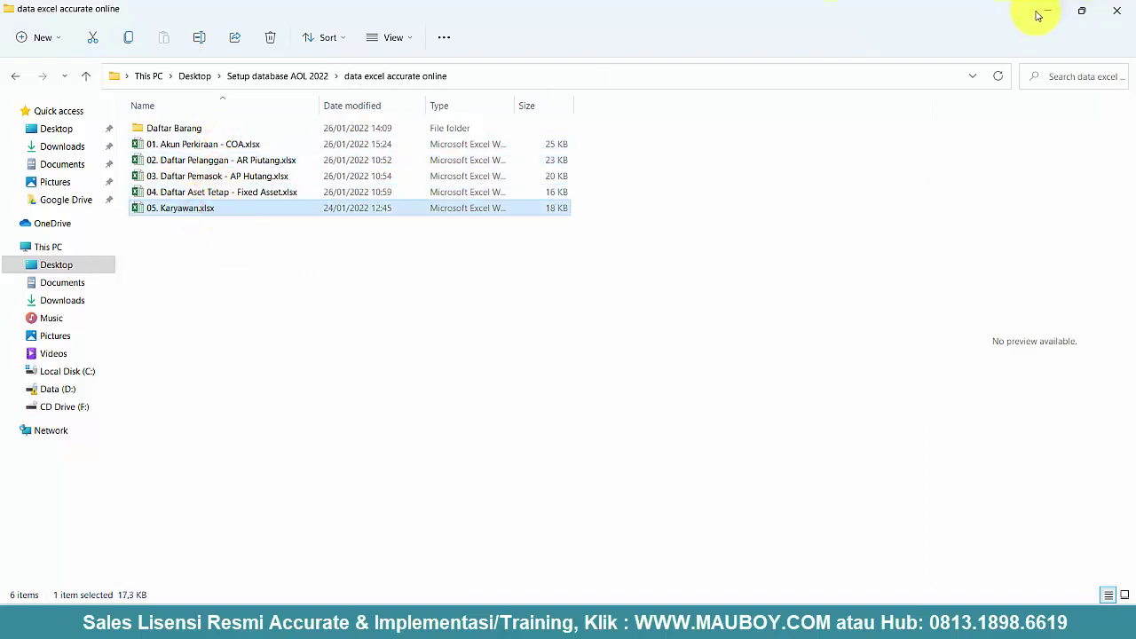